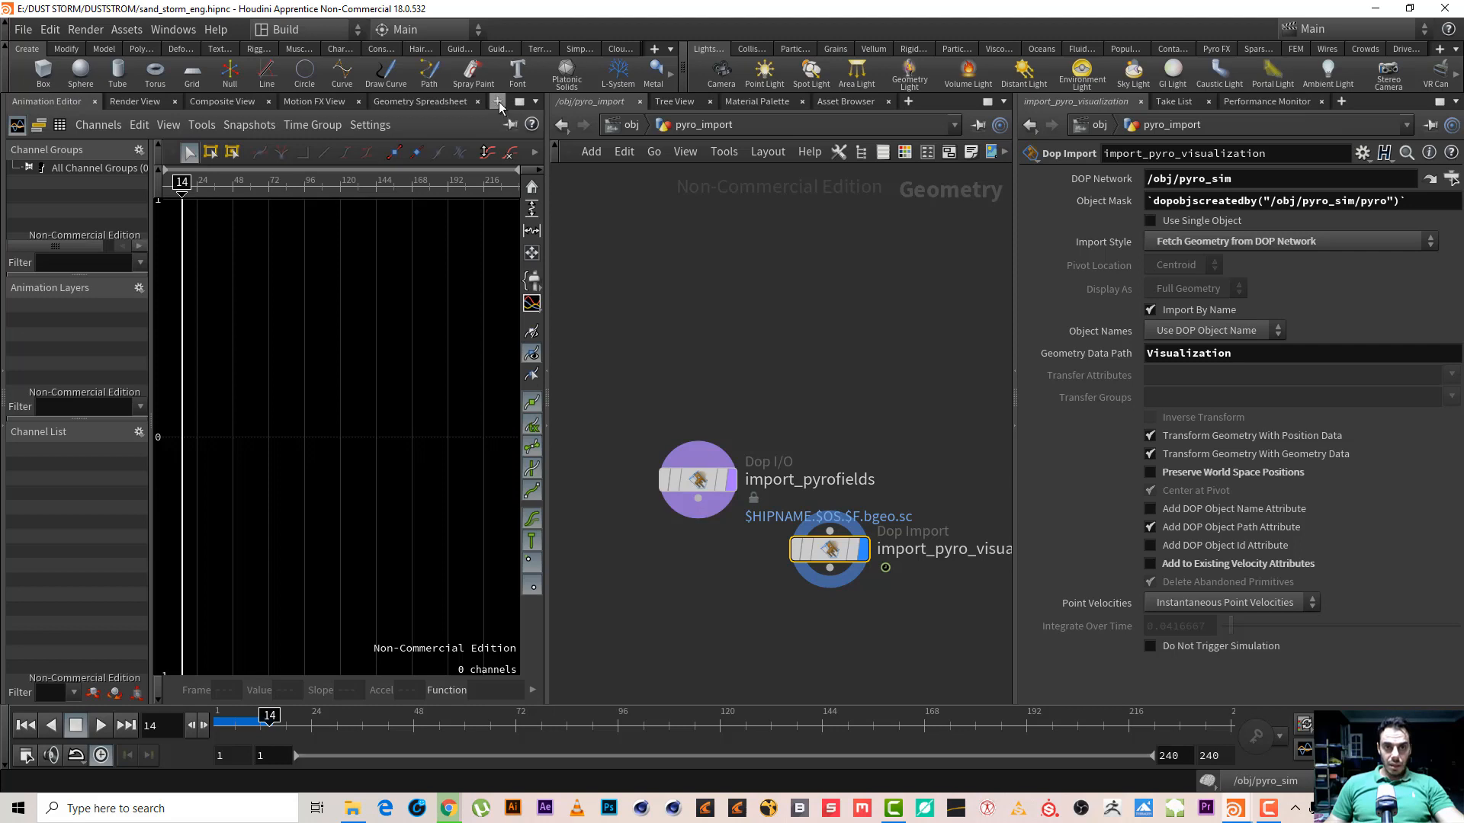
# Add a new Scene View pane tab beside the Geometry Spreadsheet
pyautogui.click(497, 101)
pyautogui.moveTo(579, 138)
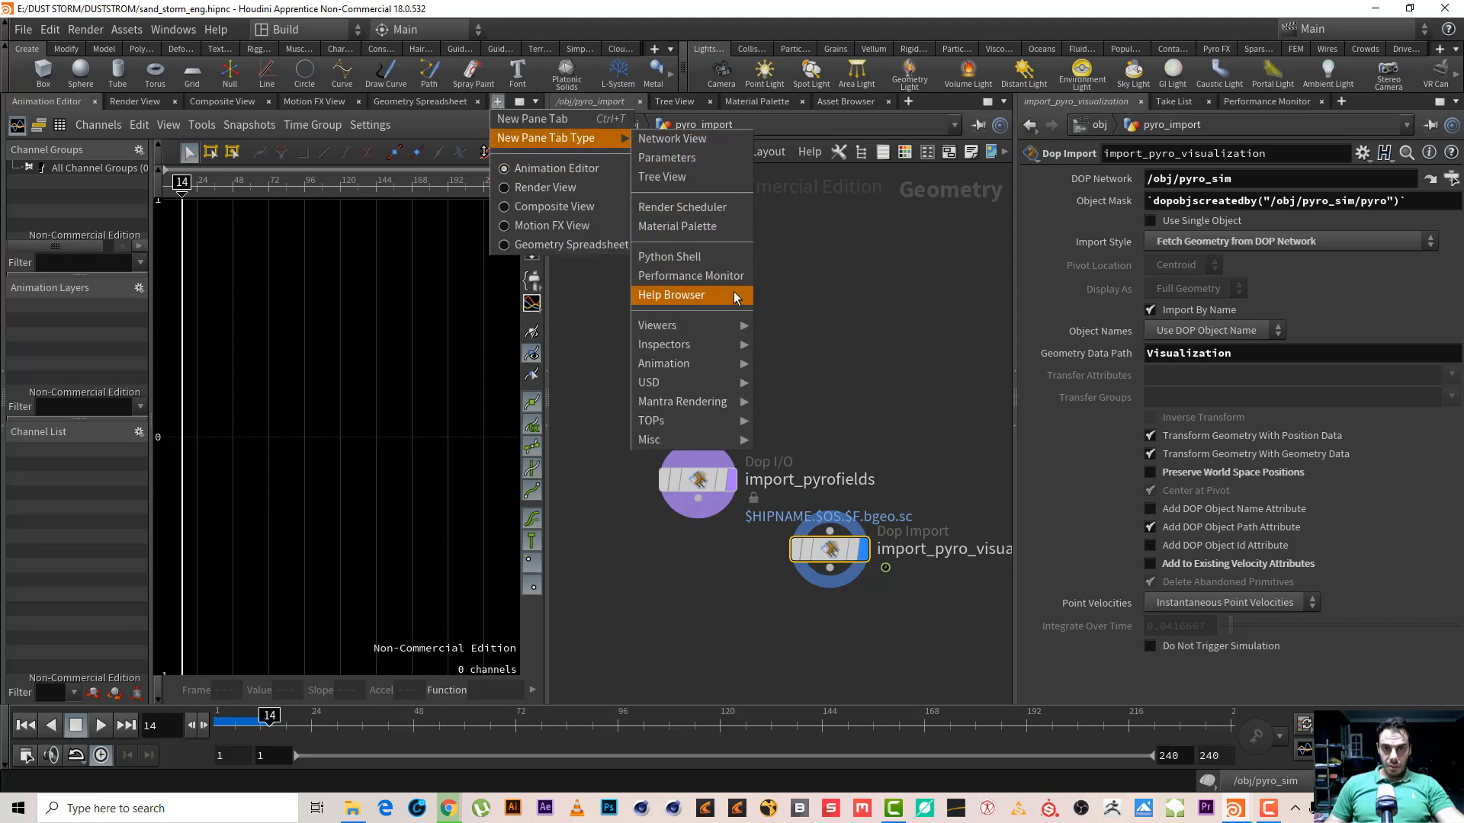
pyautogui.moveTo(702, 327)
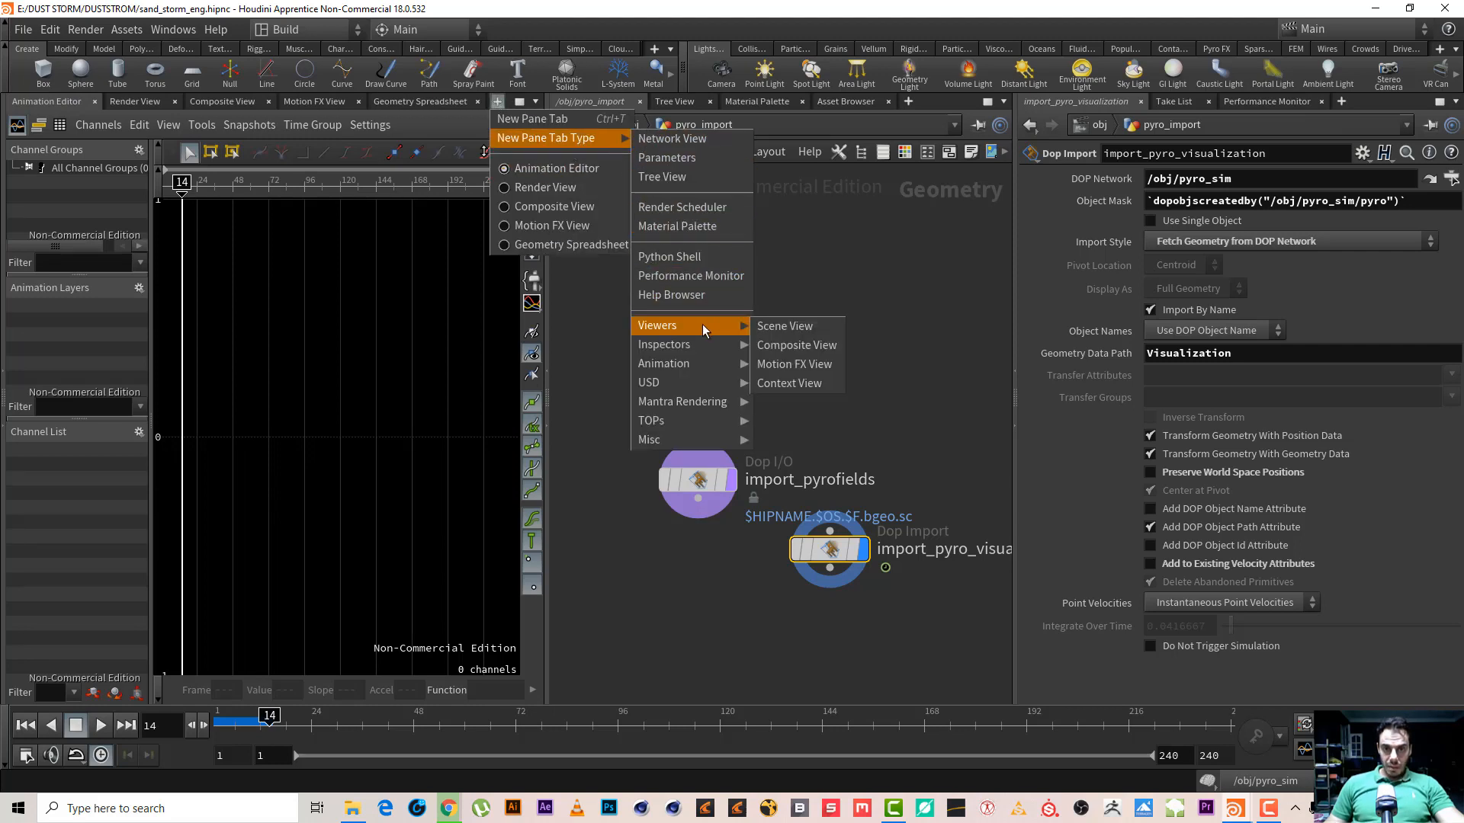
pyautogui.click(773, 329)
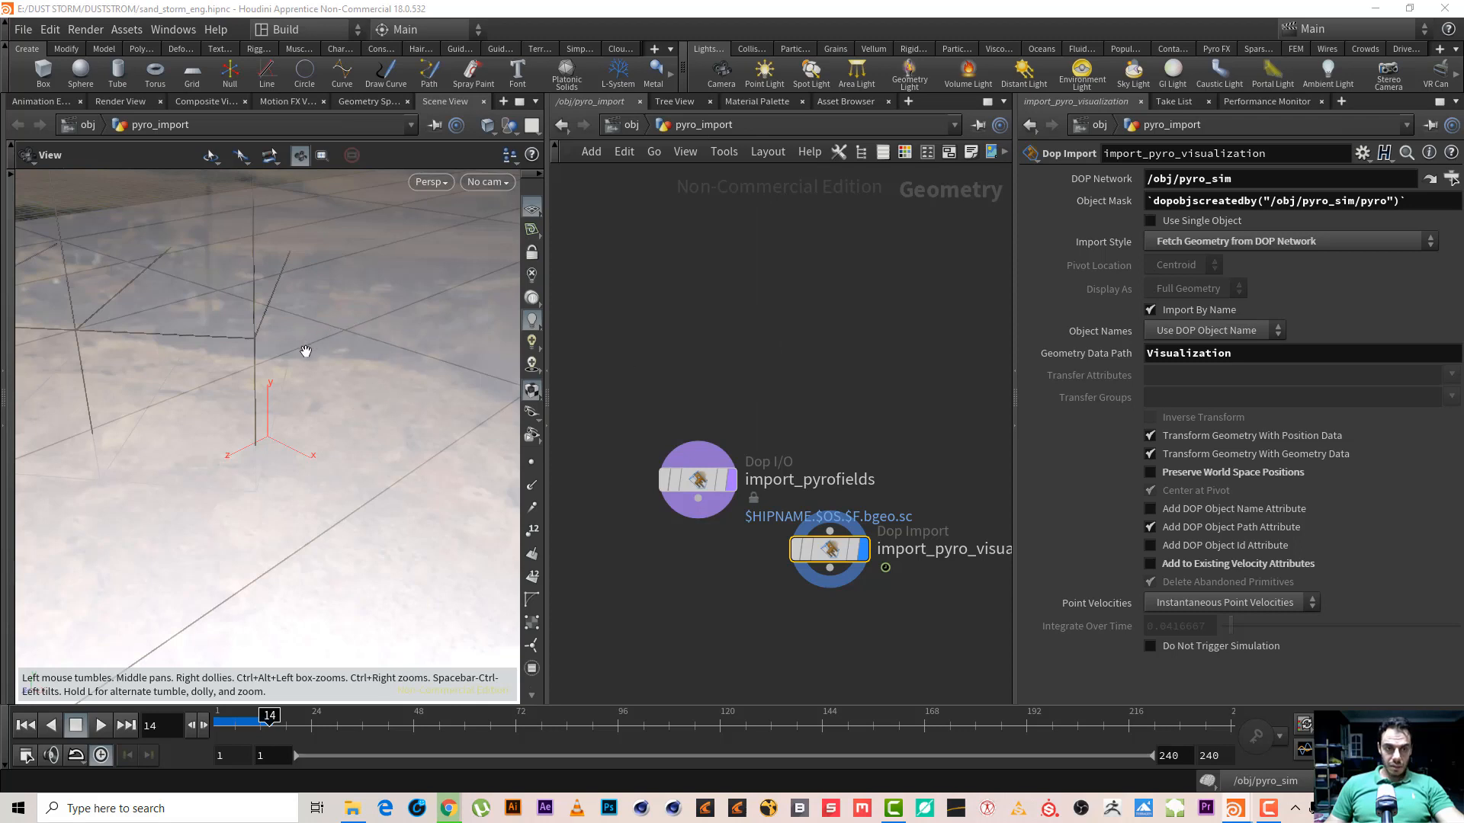
# Create a new camera from the current view and look through cam1 in the viewport
pyautogui.click(486, 182)
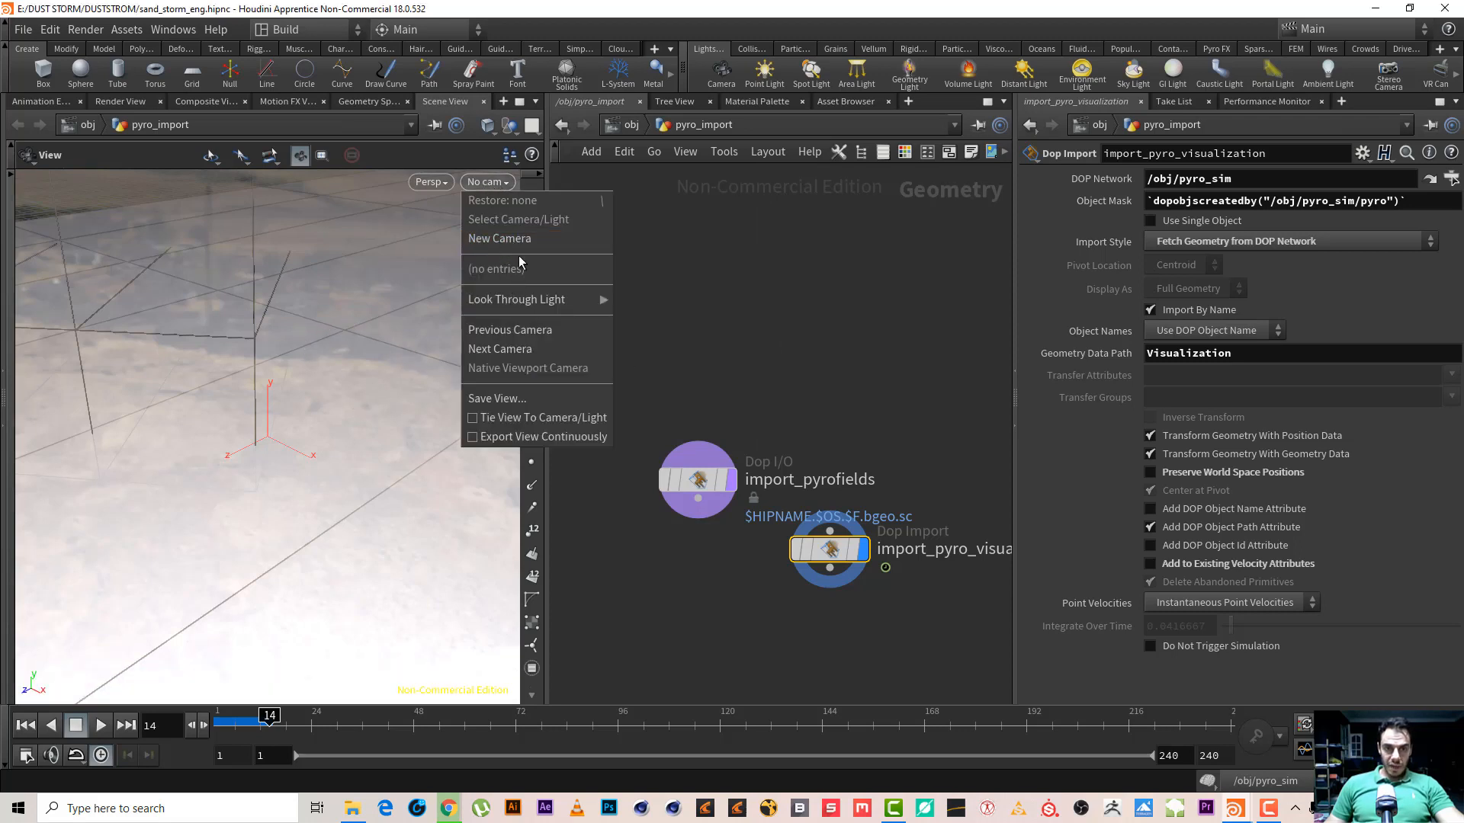
pyautogui.click(503, 239)
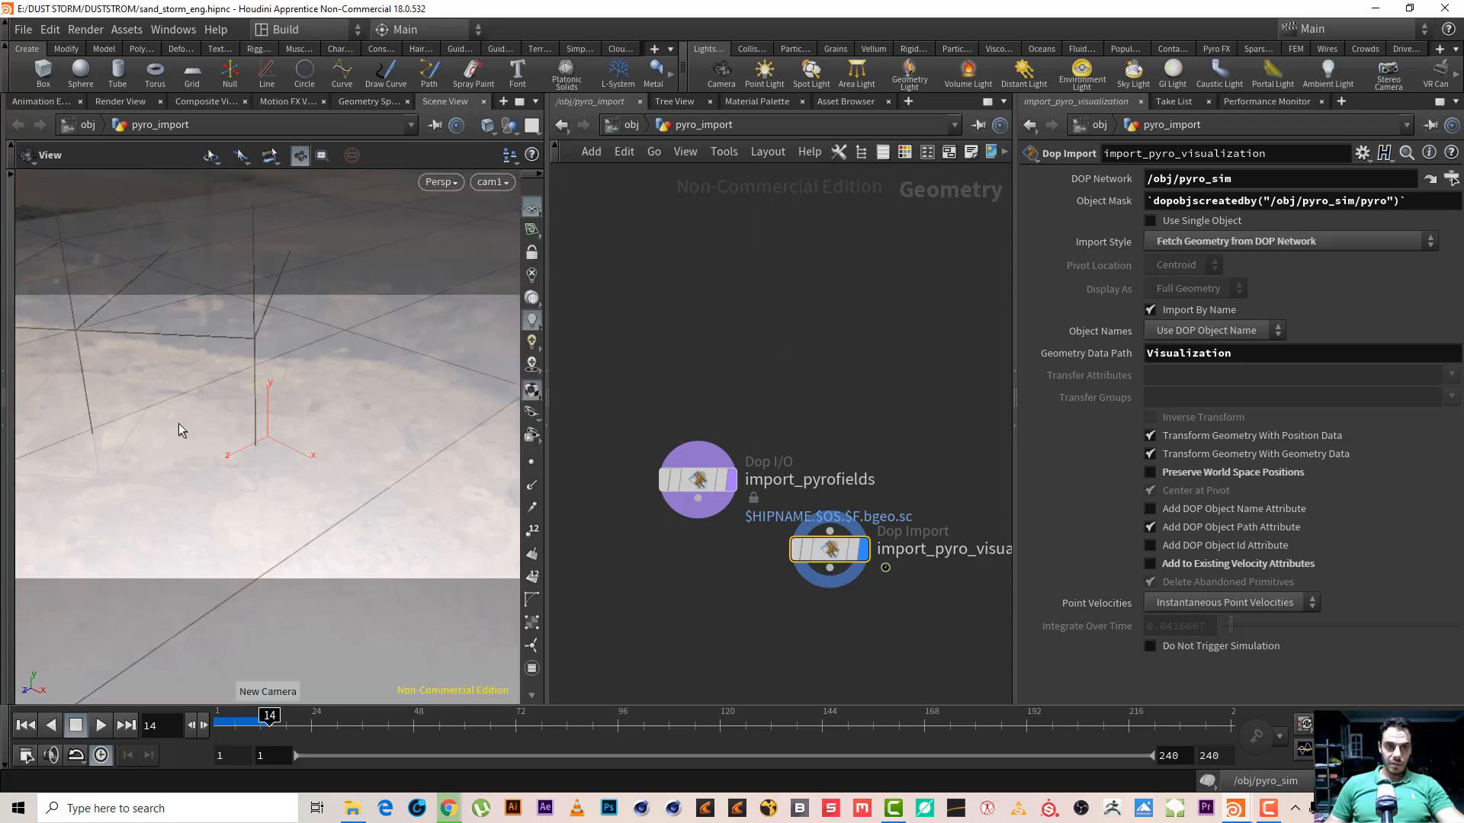
pyautogui.scroll(-3, 152, 457)
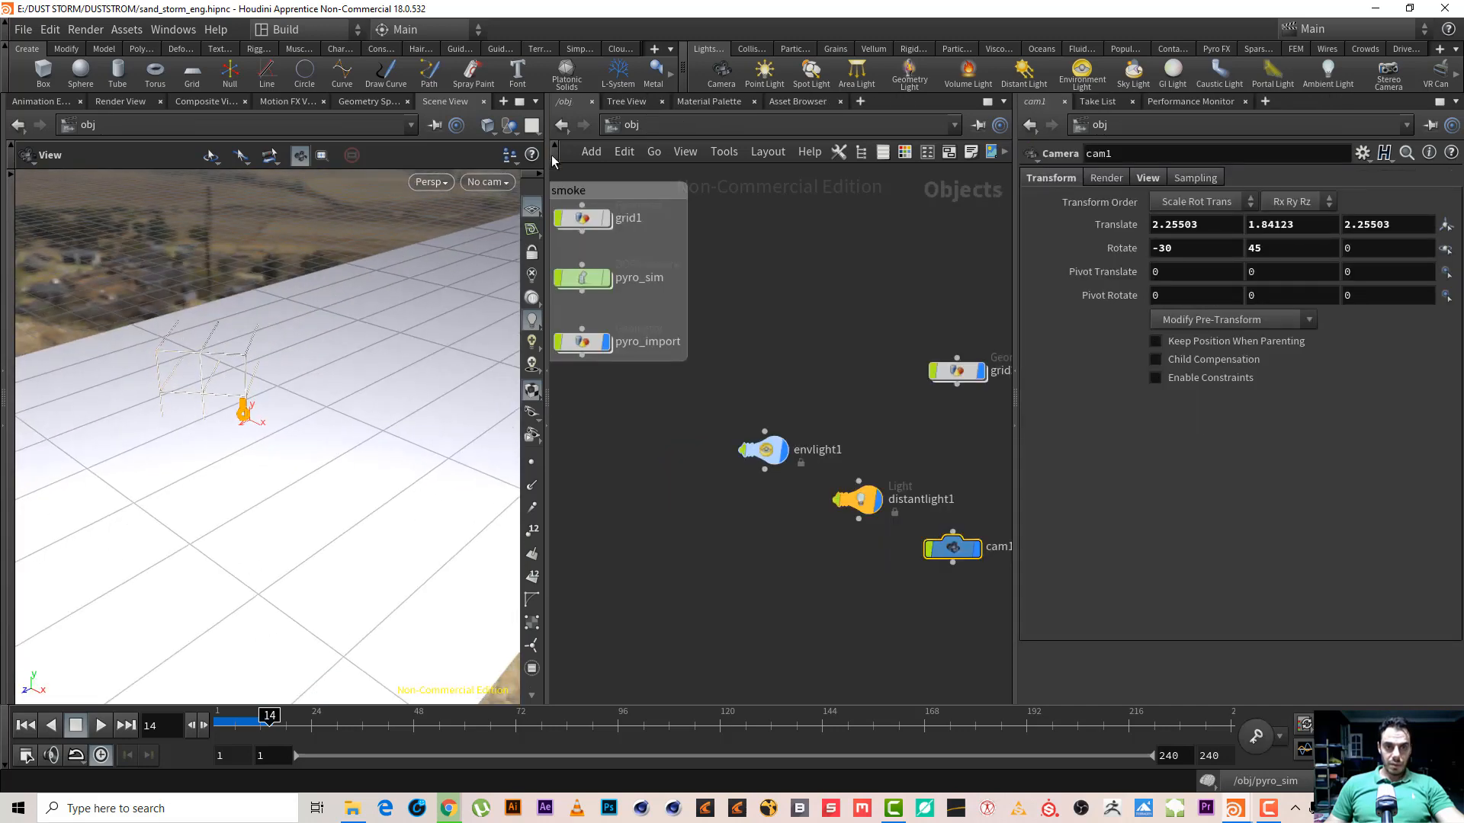
pyautogui.click(486, 183)
pyautogui.click(515, 271)
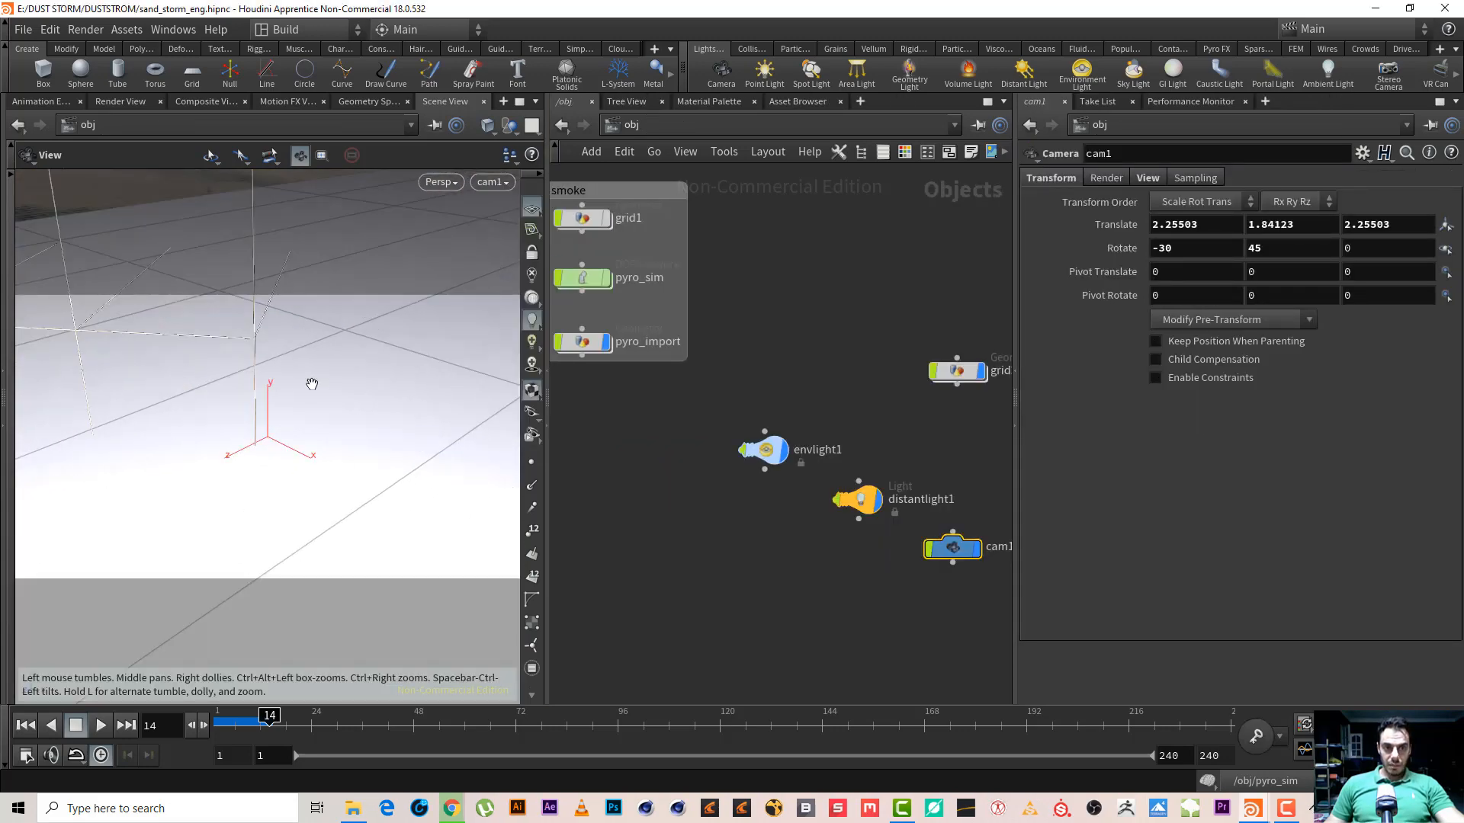
# Lock cam1 to the view and reframe it from farther back on the ground grid and mountain background
pyautogui.press('v')
pyautogui.click(482, 20)
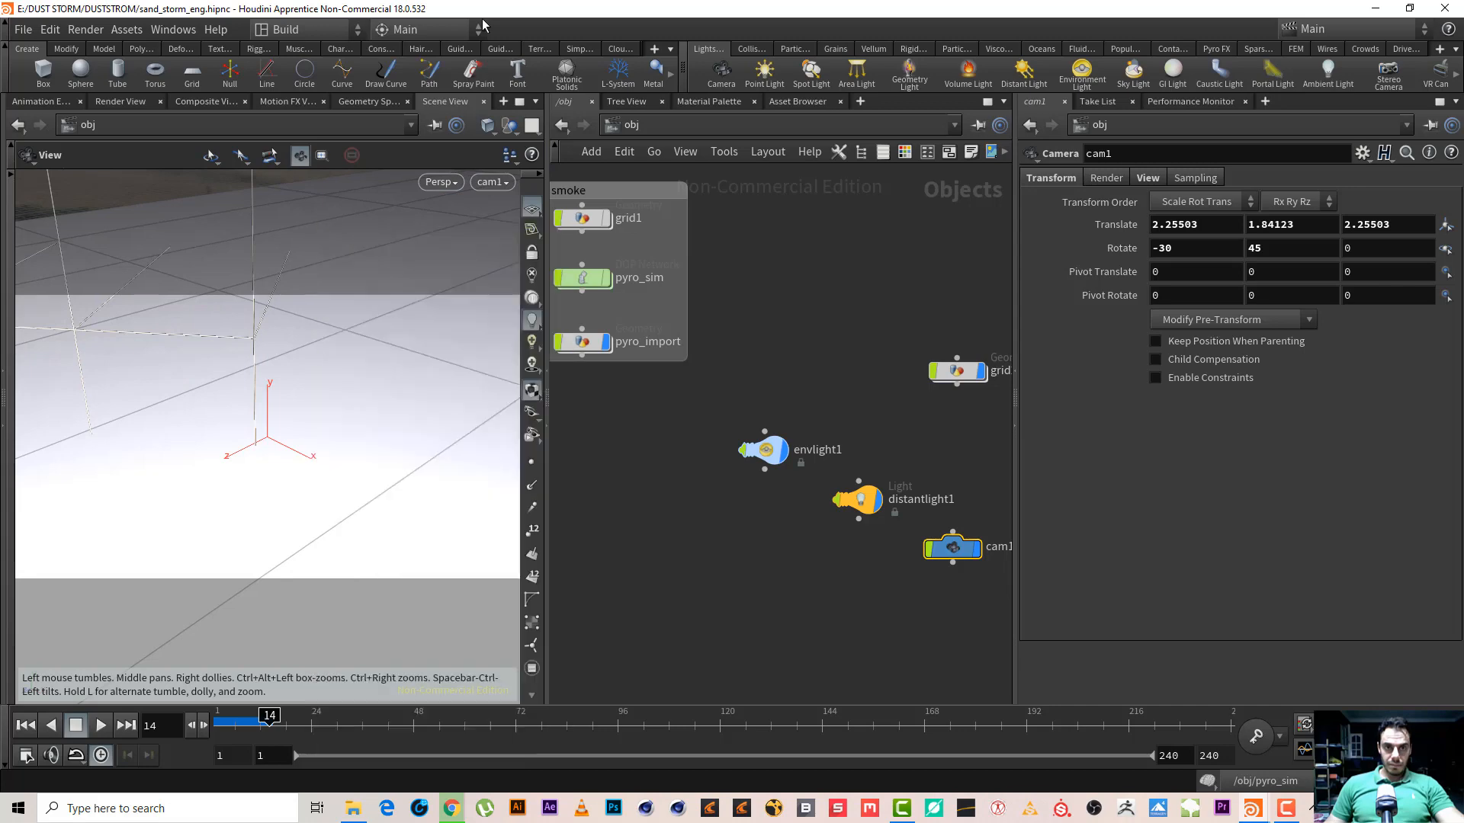
pyautogui.click(533, 254)
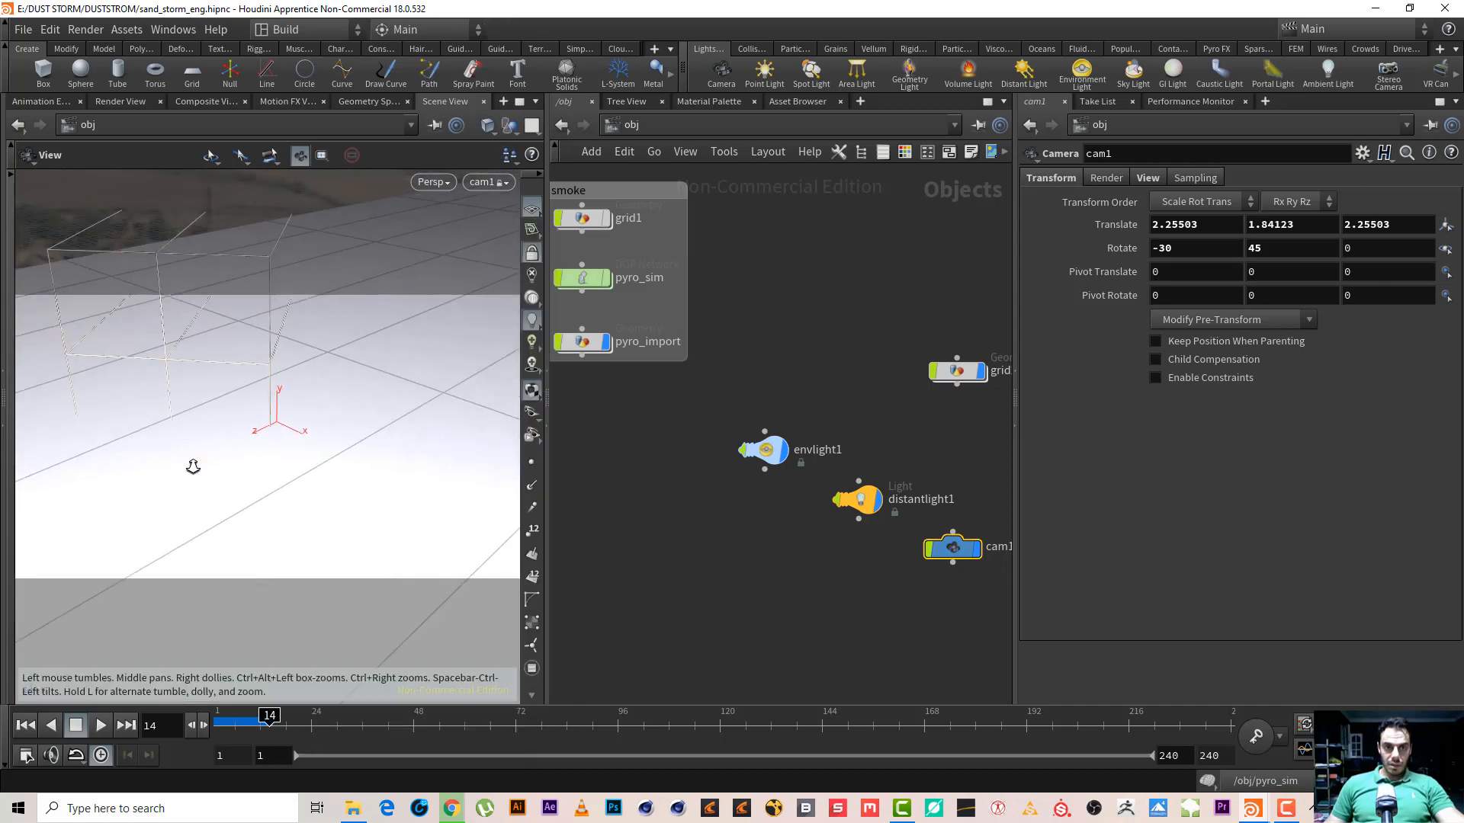
pyautogui.scroll(-5, 196, 467)
pyautogui.moveTo(361, 425); pyautogui.dragTo(329, 390)
# Open the geometry network inside the pyro_import object
pyautogui.moveTo(697, 329); pyautogui.dragTo(910, 399, button='middle')
pyautogui.doubleClick(808, 414)
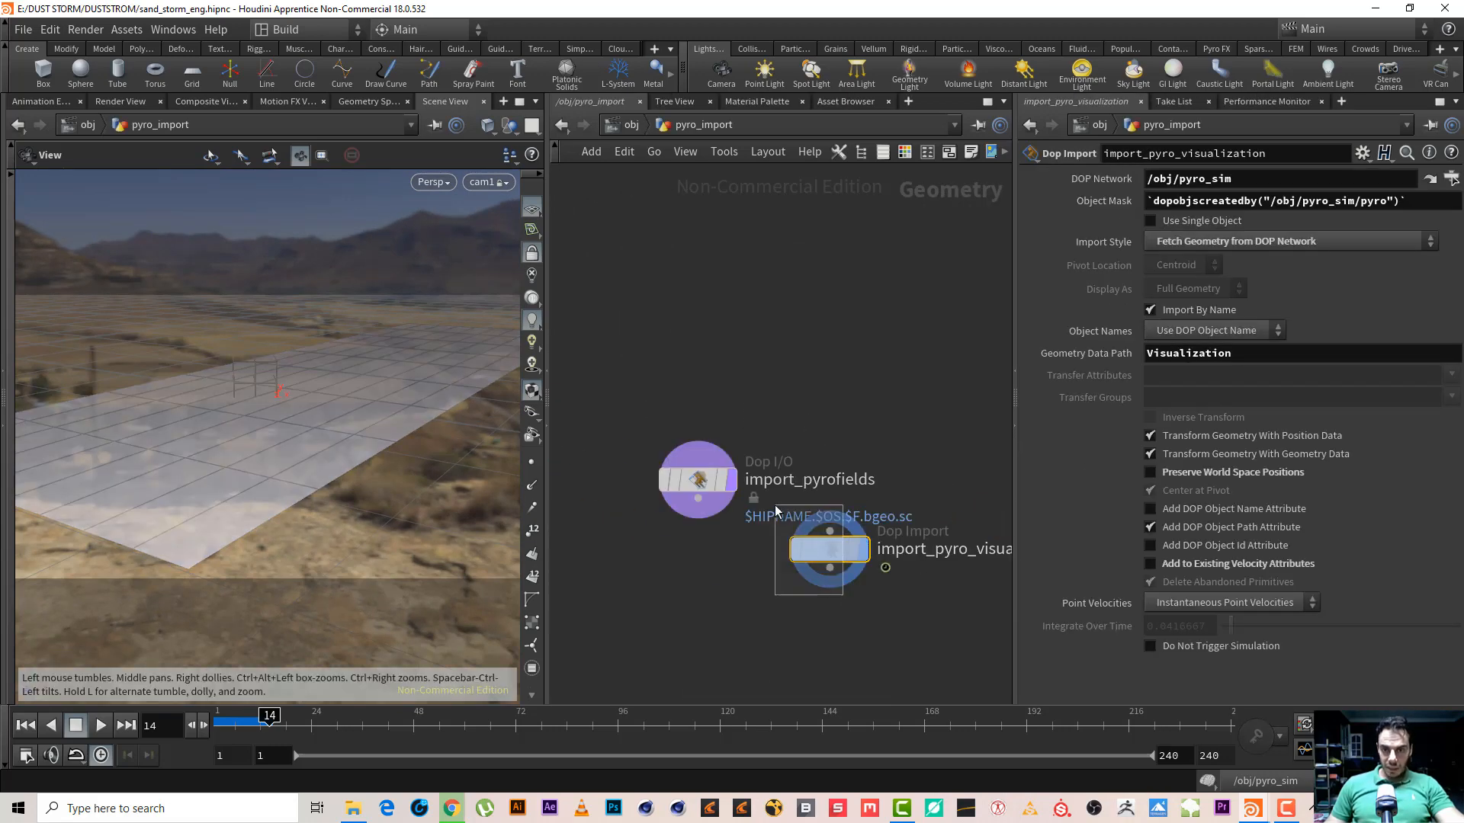
pyautogui.moveTo(828, 524)
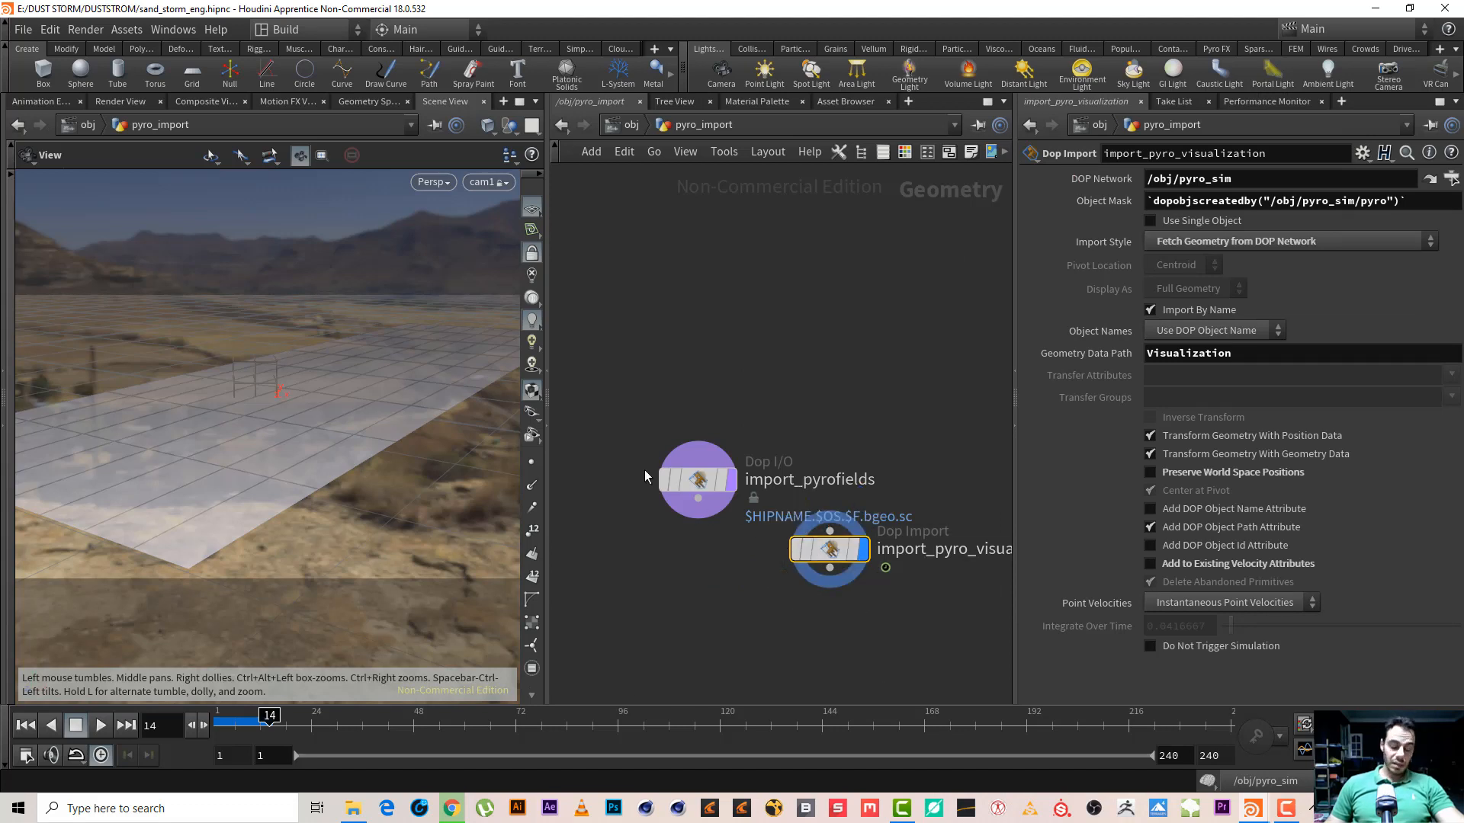
# Play the pyro simulation from the first frame, stop at frame 16 and examine the result in the viewport
pyautogui.click(25, 725)
pyautogui.press('Up')
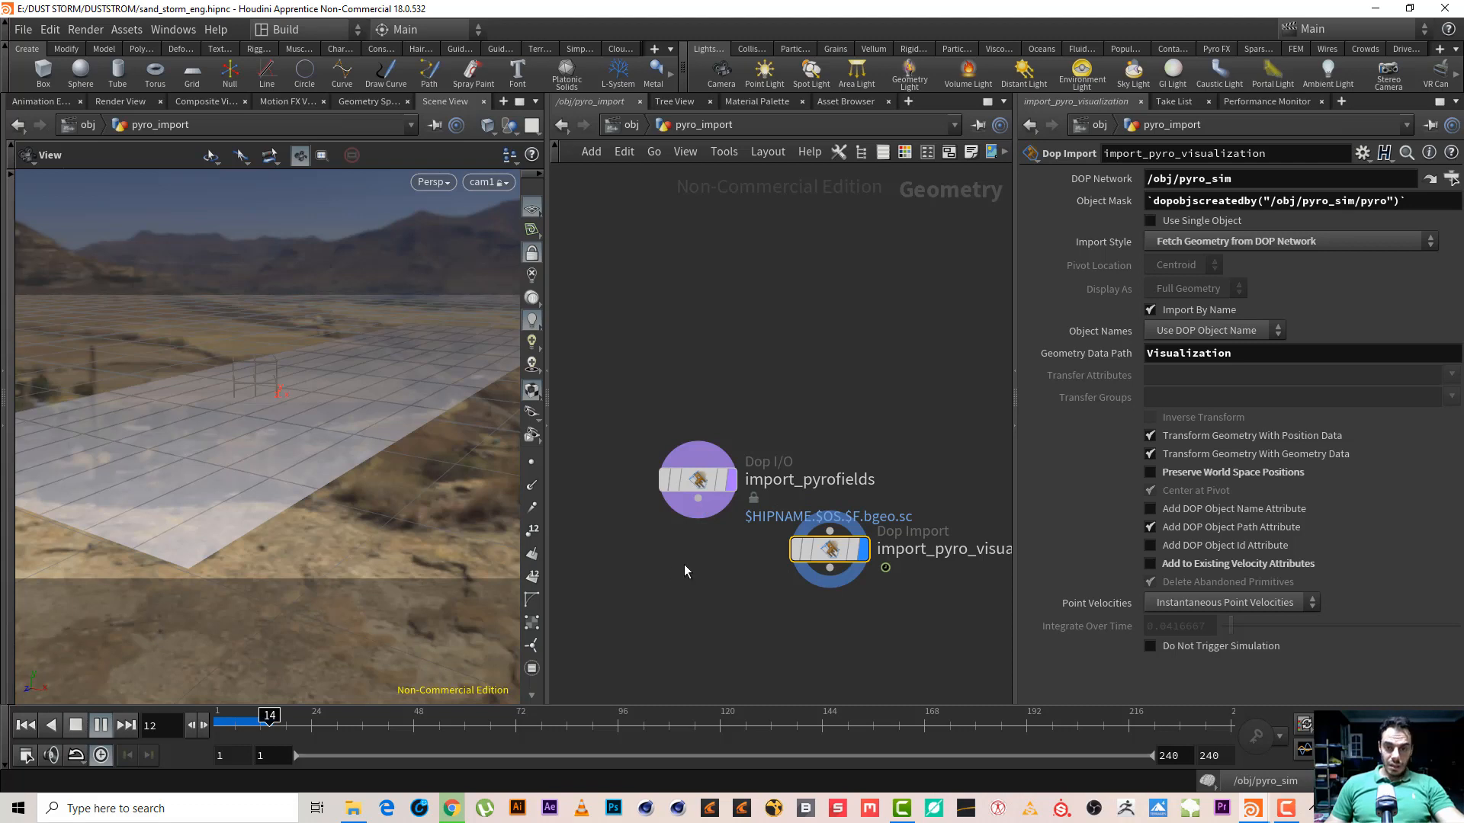
pyautogui.moveTo(726, 541); pyautogui.dragTo(754, 474, button='middle')
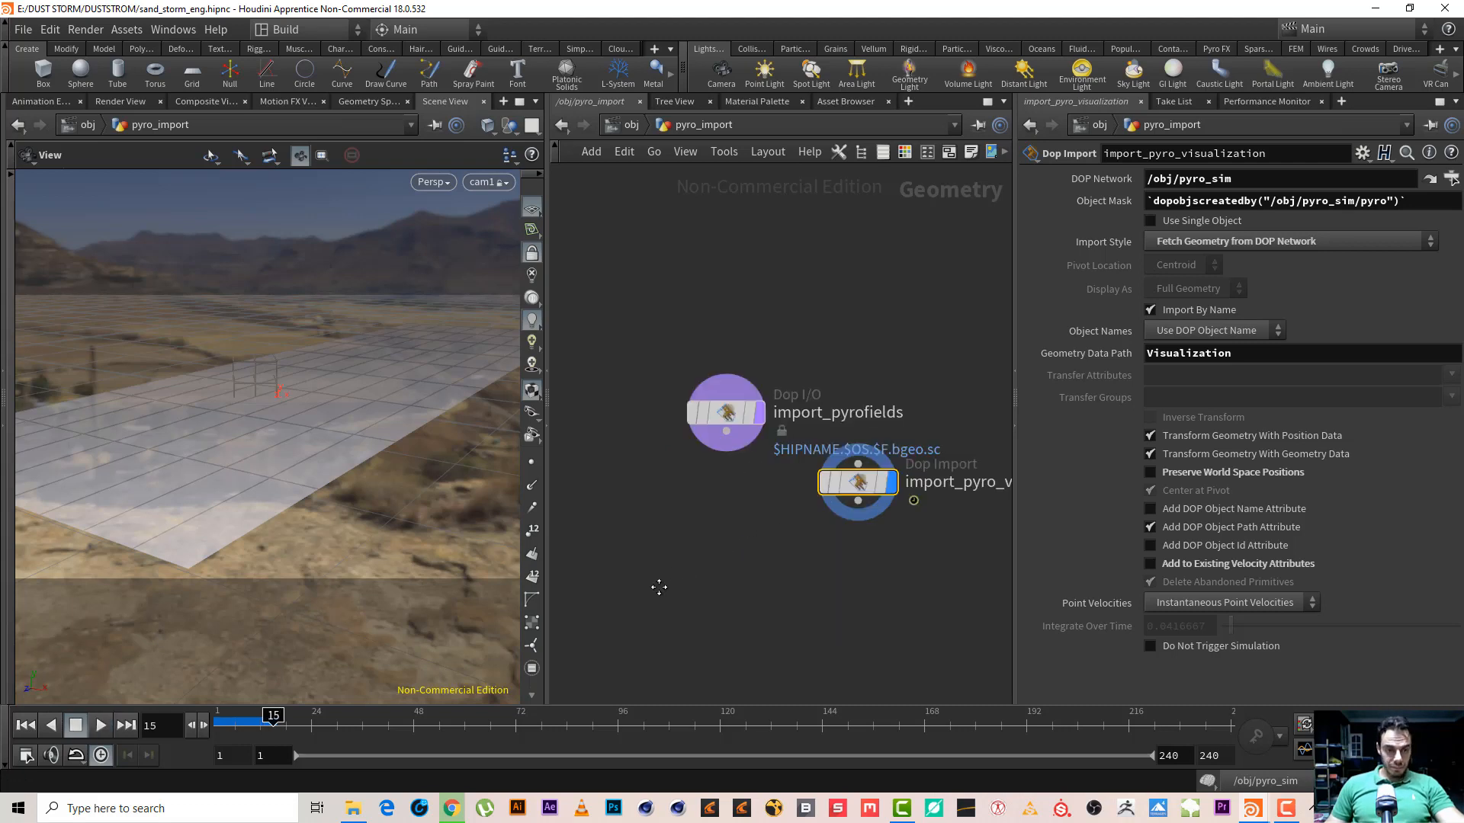
pyautogui.moveTo(744, 537); pyautogui.dragTo(788, 510, button='middle')
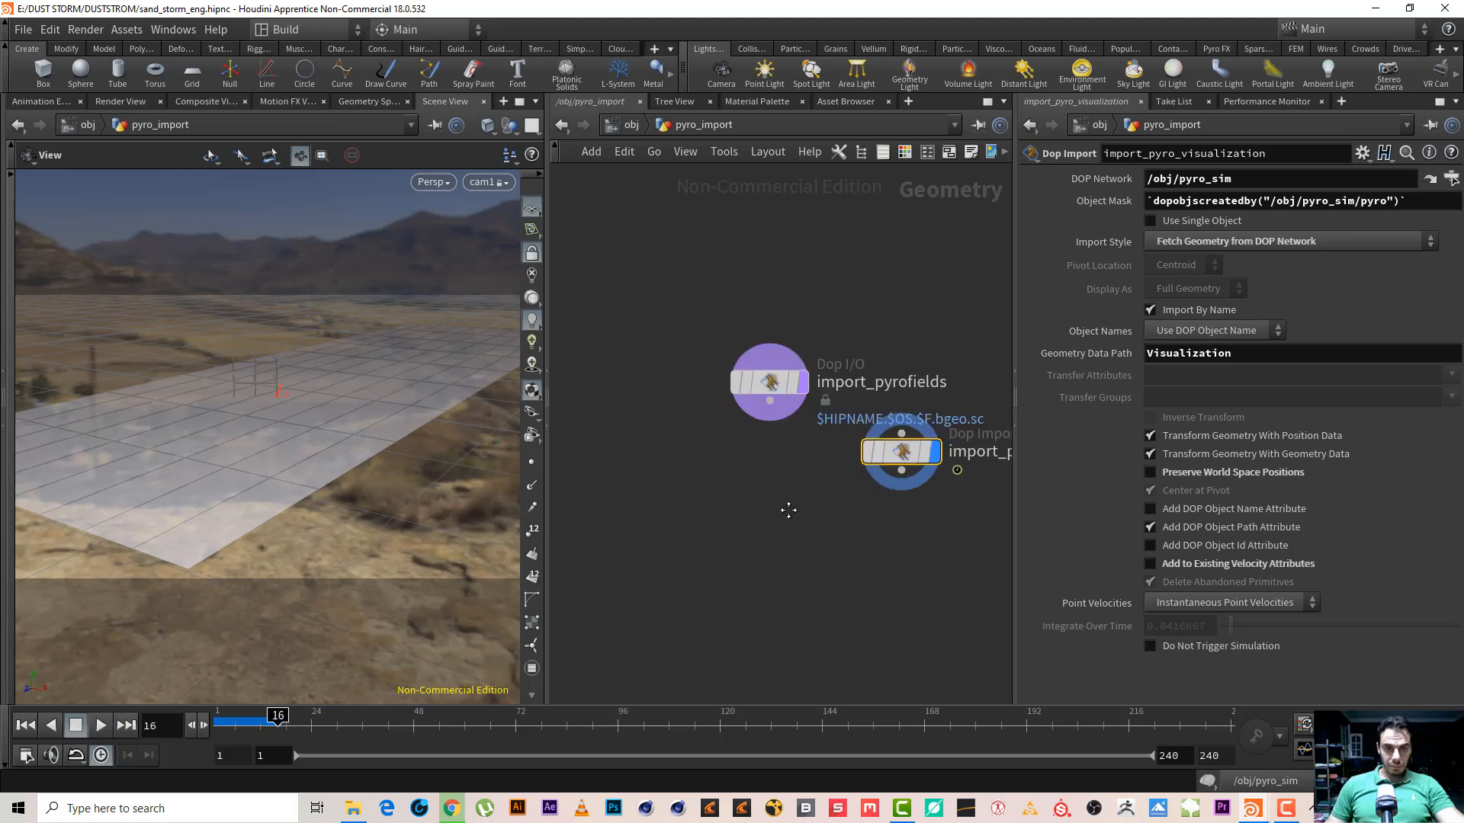
pyautogui.moveTo(301, 466); pyautogui.dragTo(279, 411)
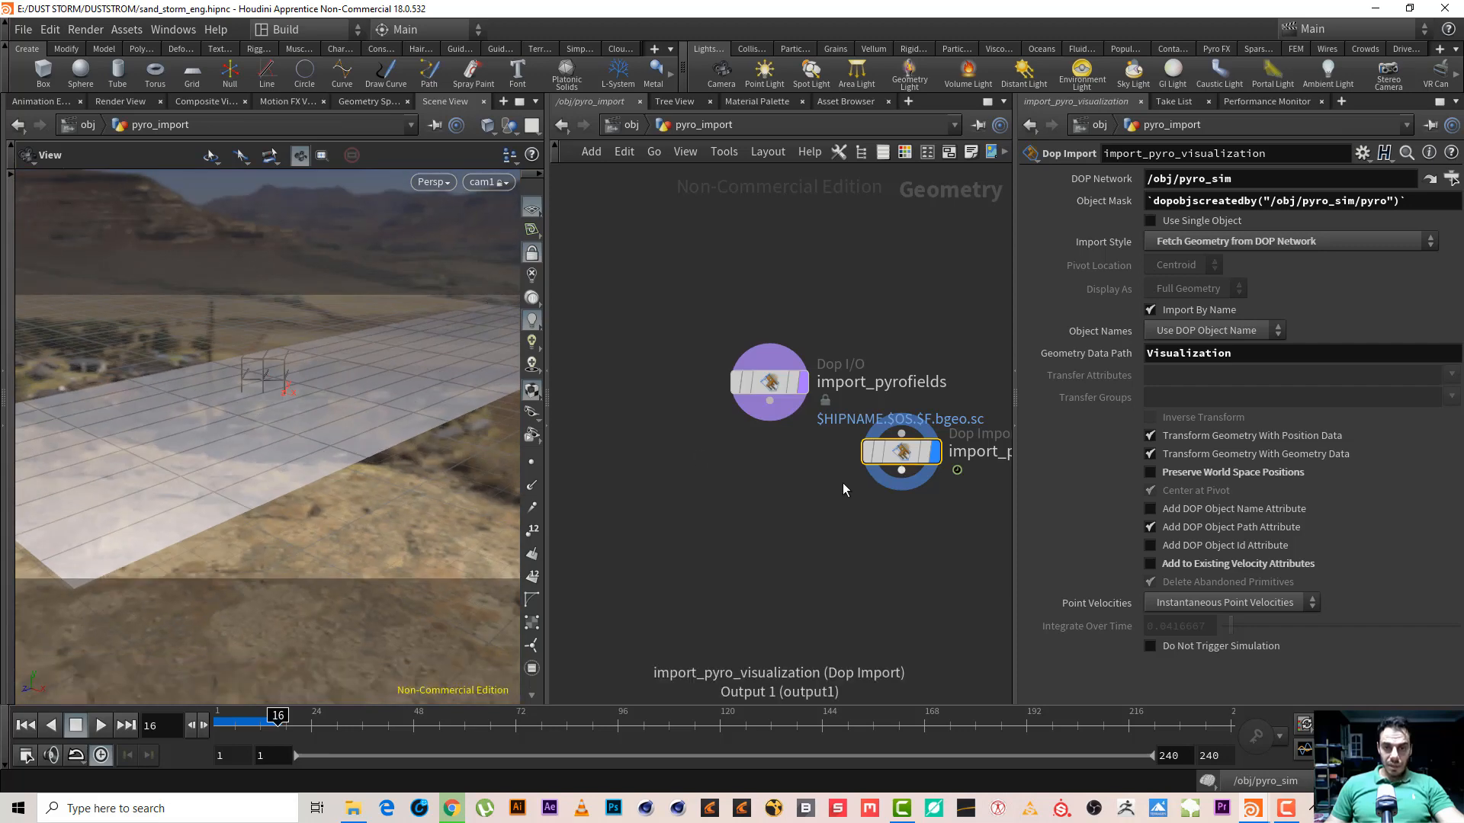
# Add a Volume Visualization node below import_pyrofields, wired to its output
pyautogui.click(770, 402)
pyautogui.press('Tab')
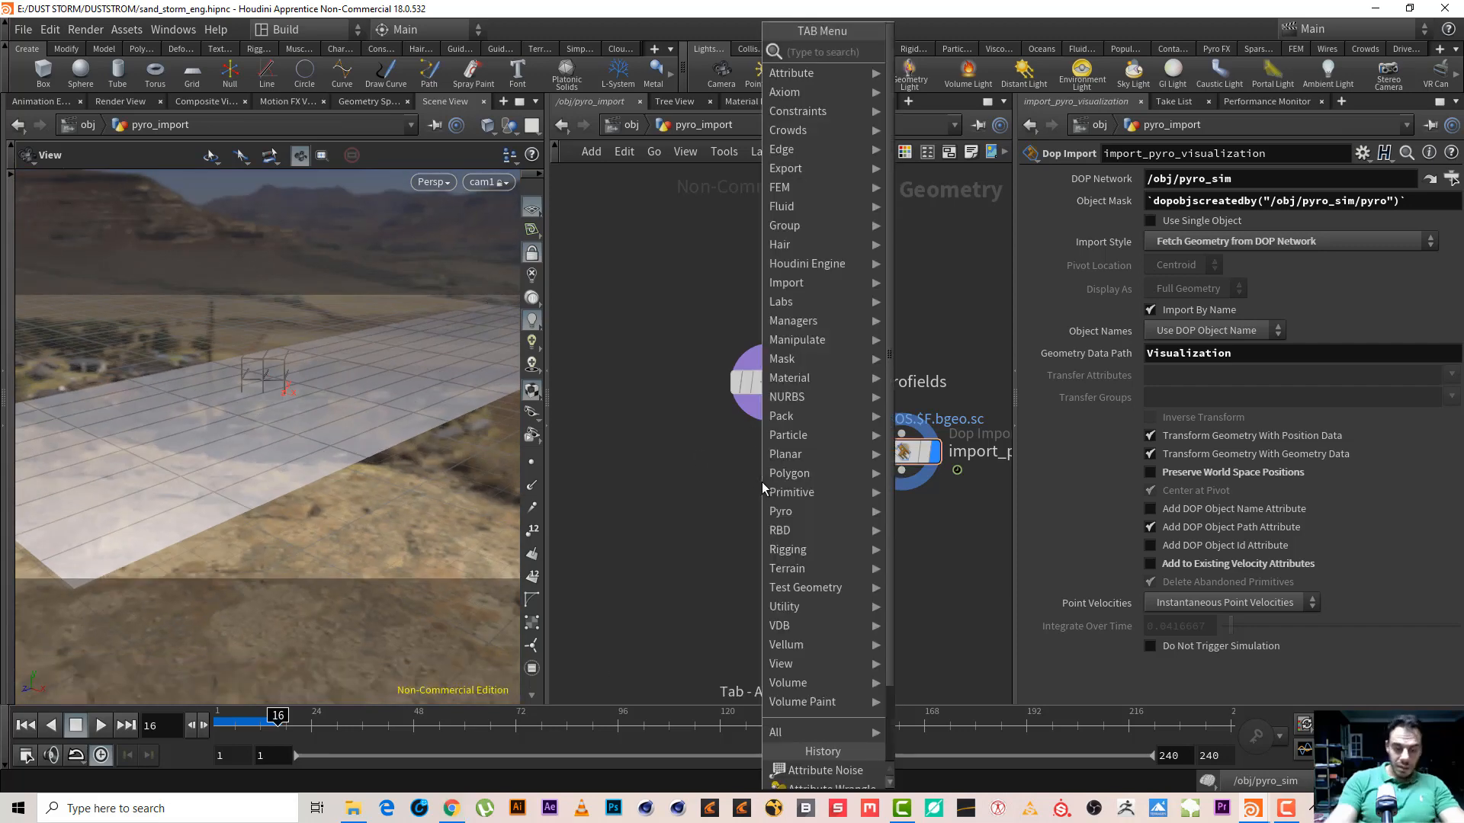
pyautogui.write('l')
pyautogui.press('BackSpace')
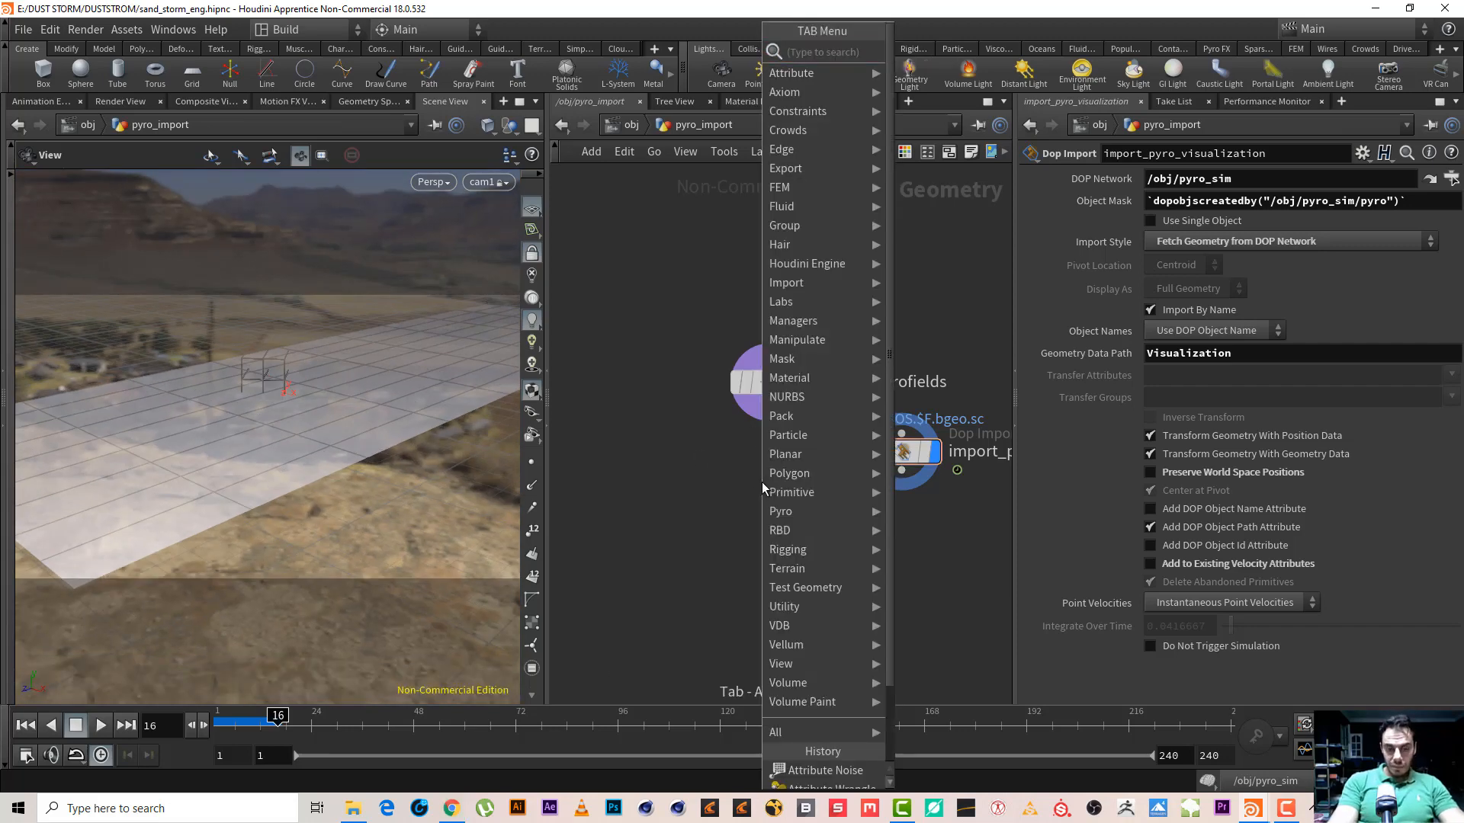
pyautogui.write('vo vi')
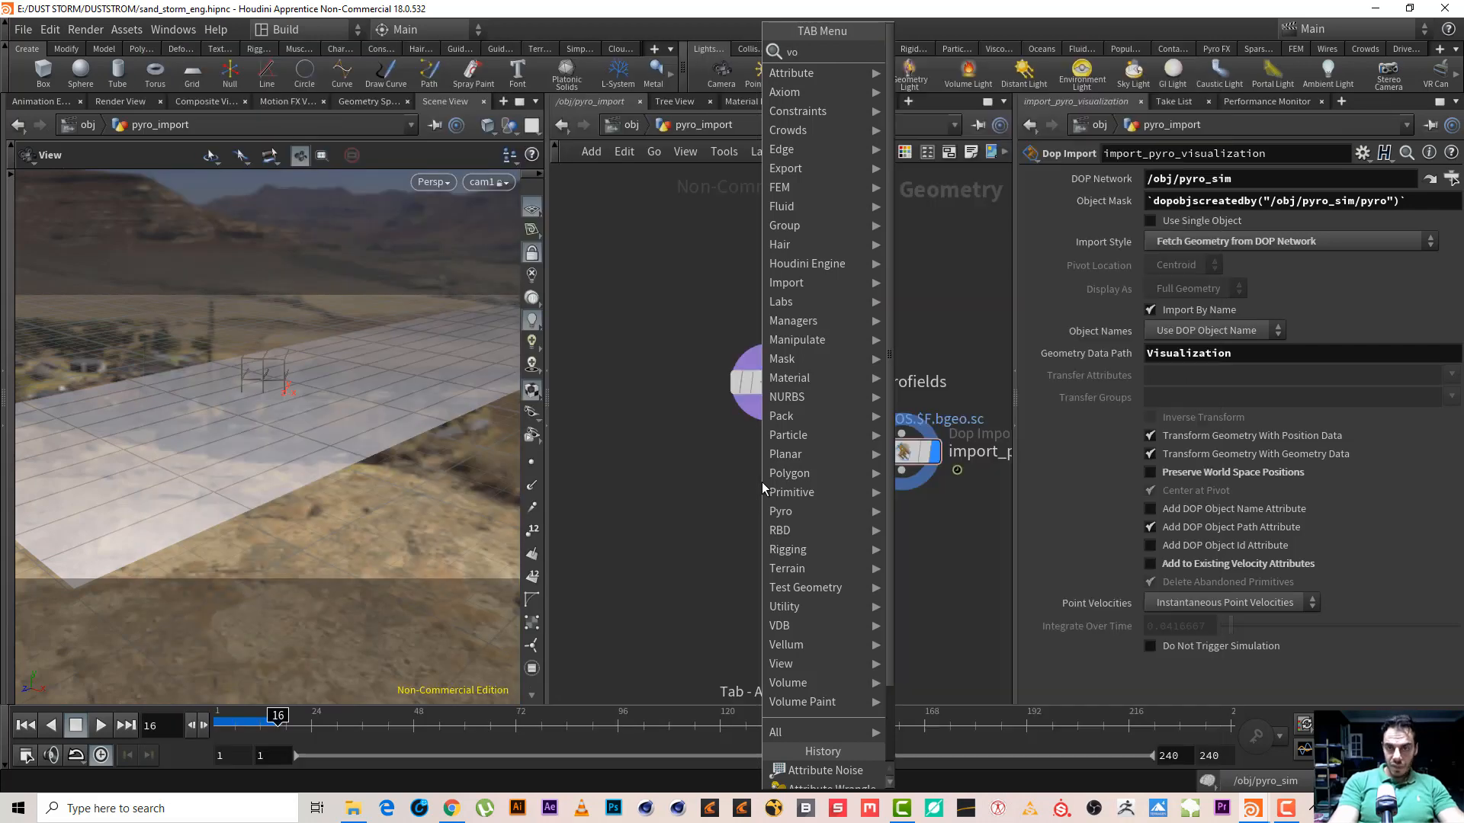
pyautogui.press('Return')
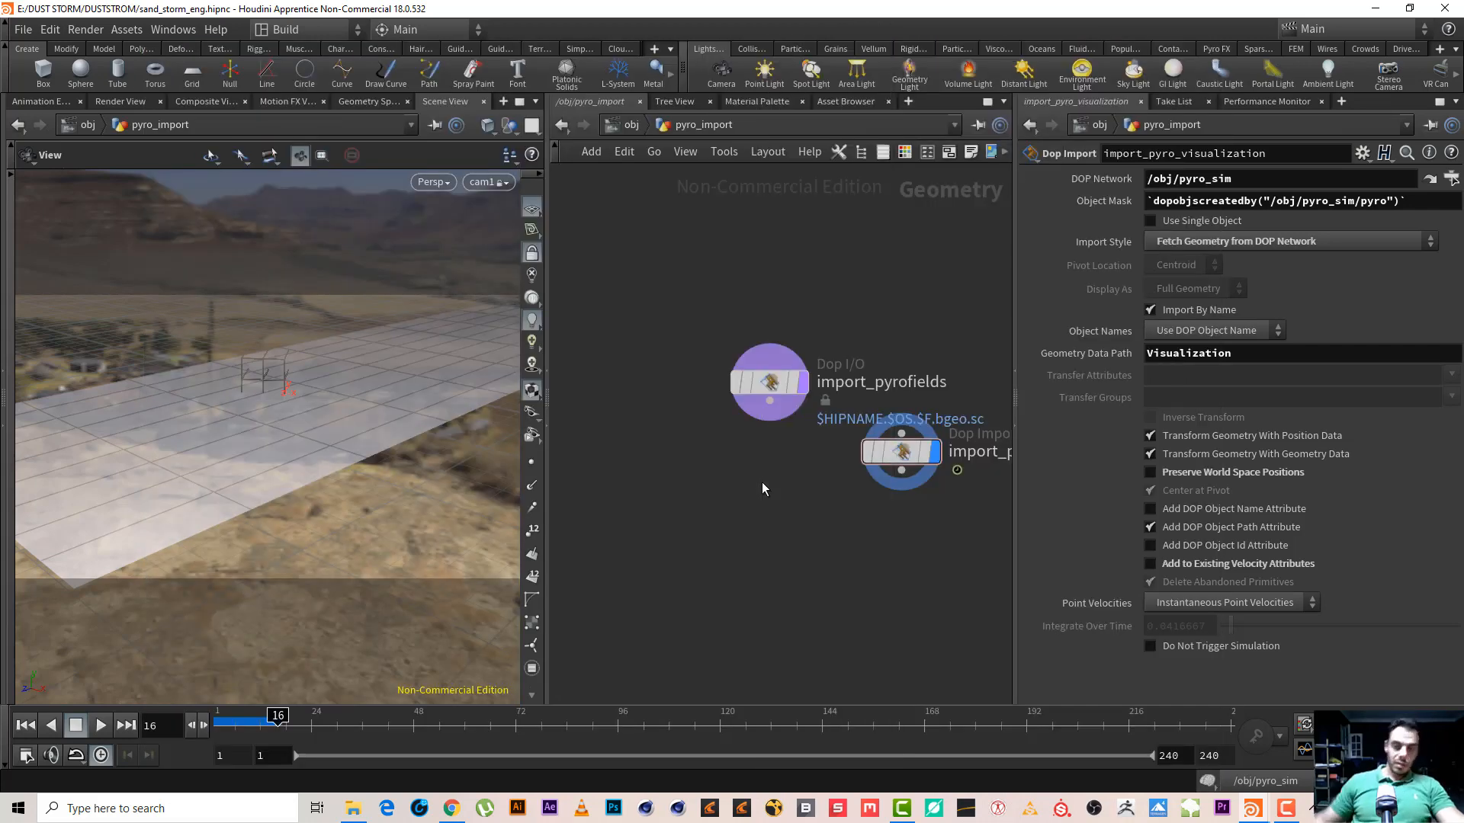
pyautogui.click(762, 481)
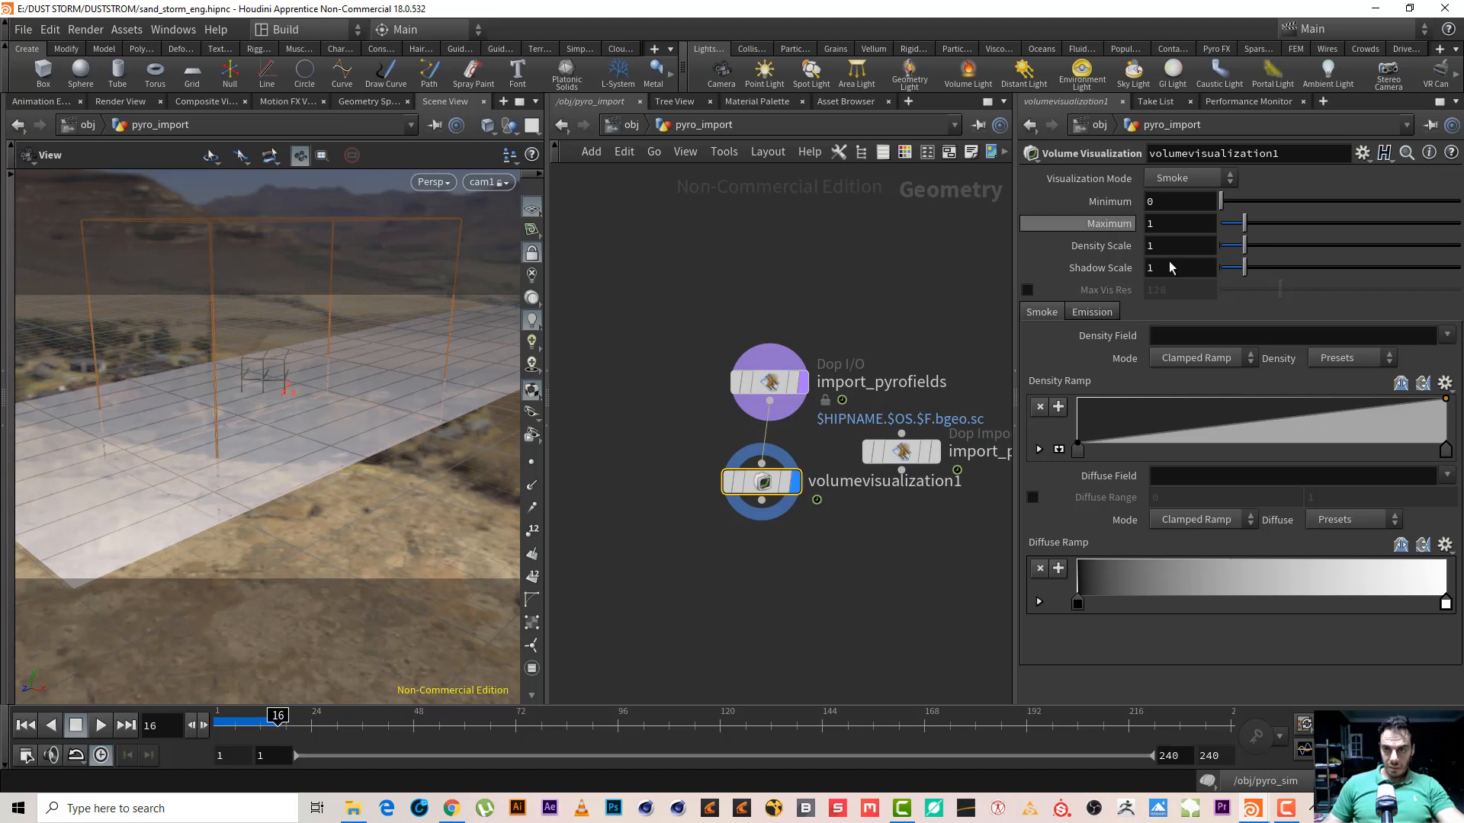
# Set both the Density Field and the Diffuse Field of the volume visualization to density
pyautogui.click(1210, 333)
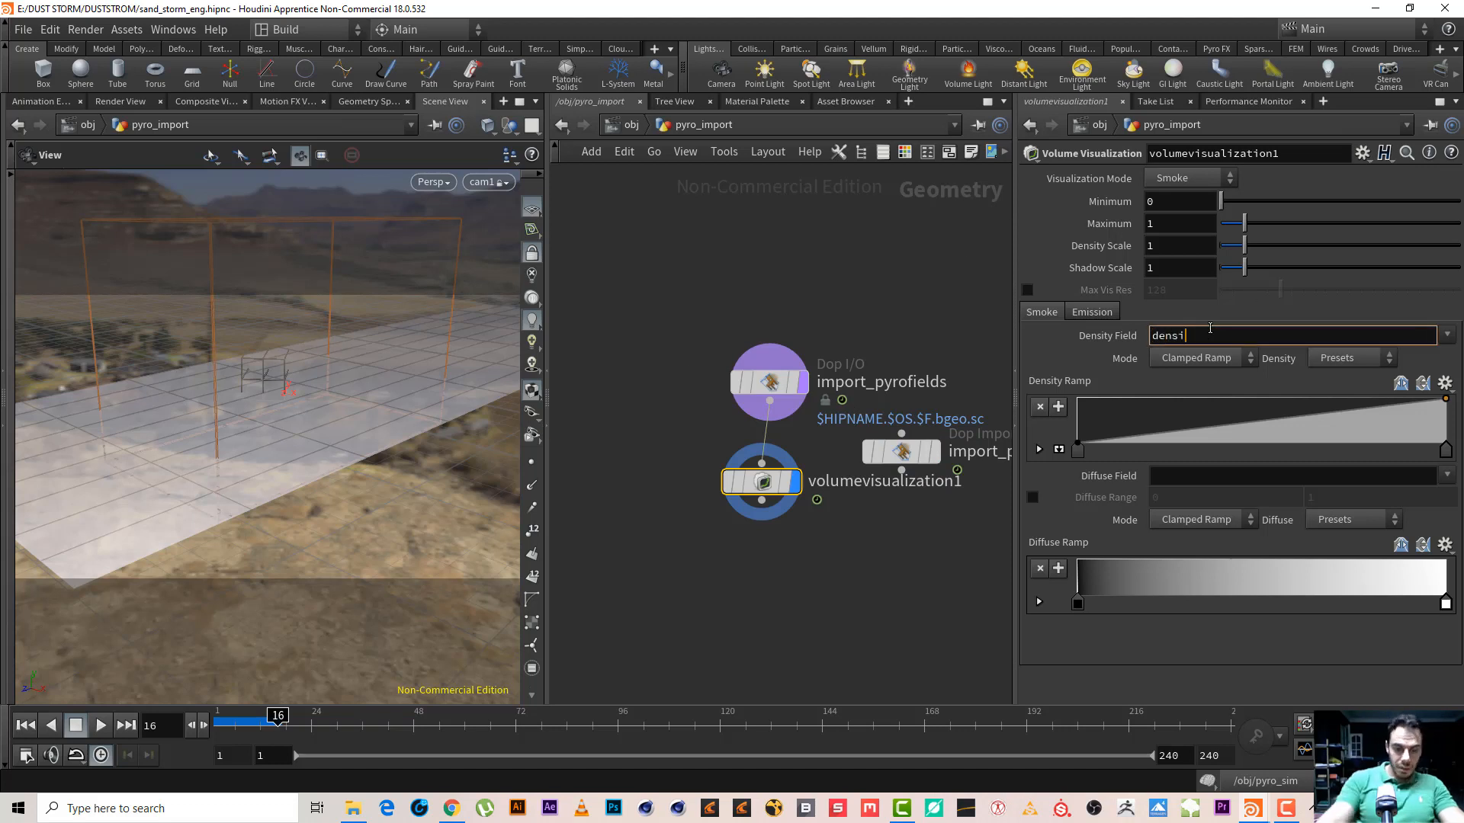
pyautogui.write('density')
pyautogui.press('Tab')
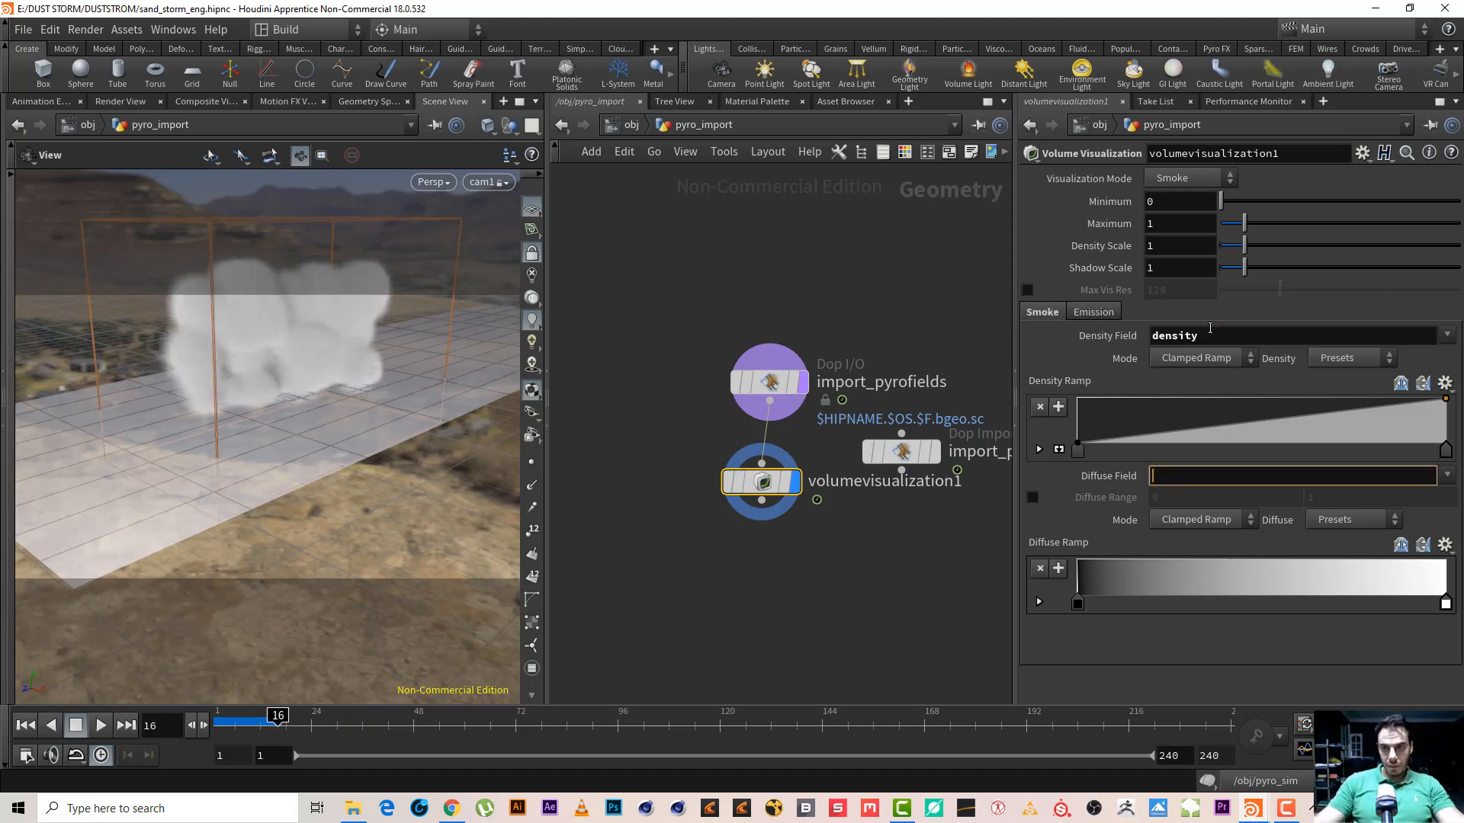
pyautogui.write('density.')
pyautogui.press('Return')
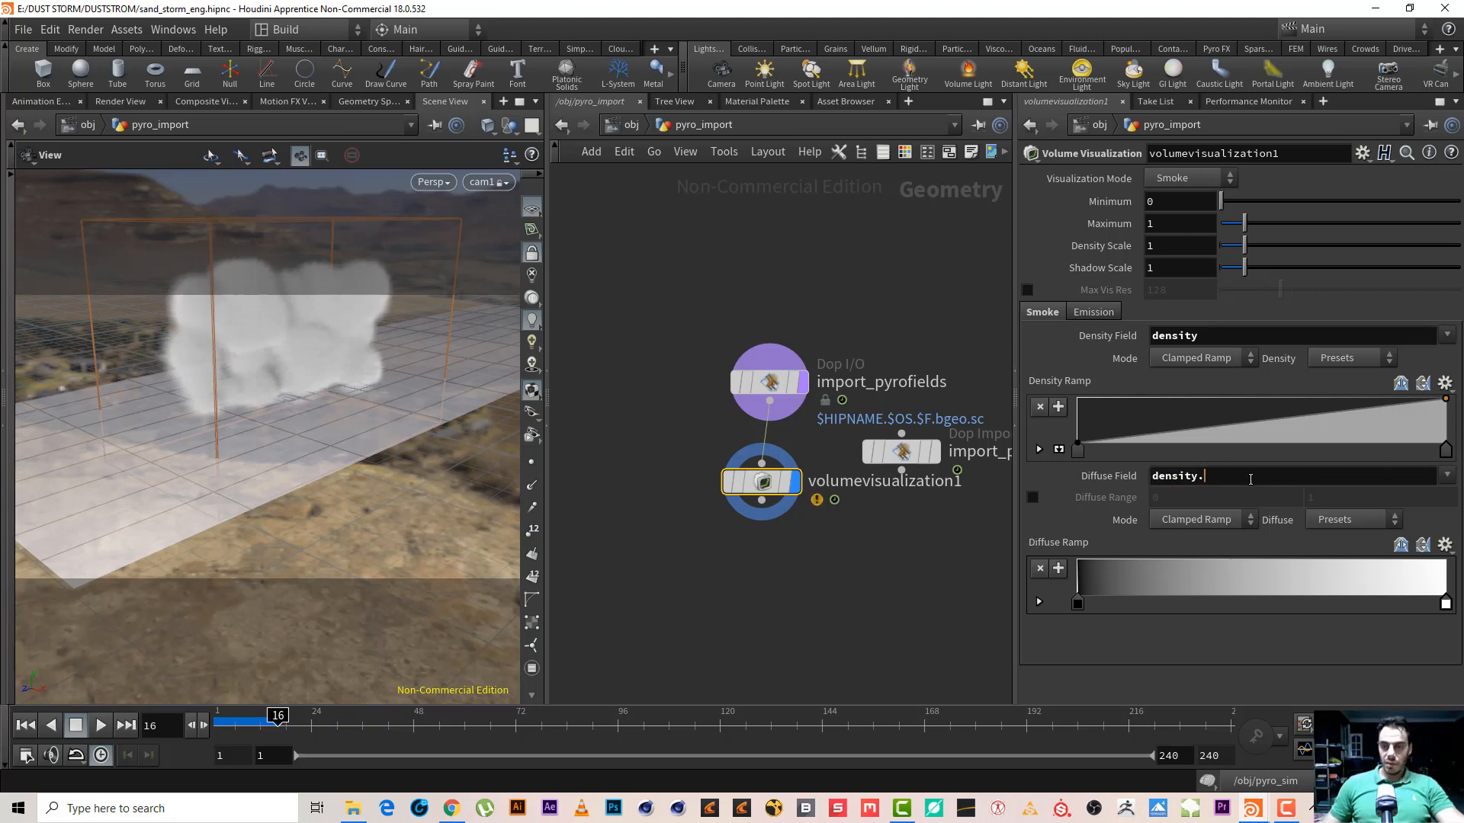
pyautogui.press('BackSpace')
pyautogui.press('Return')
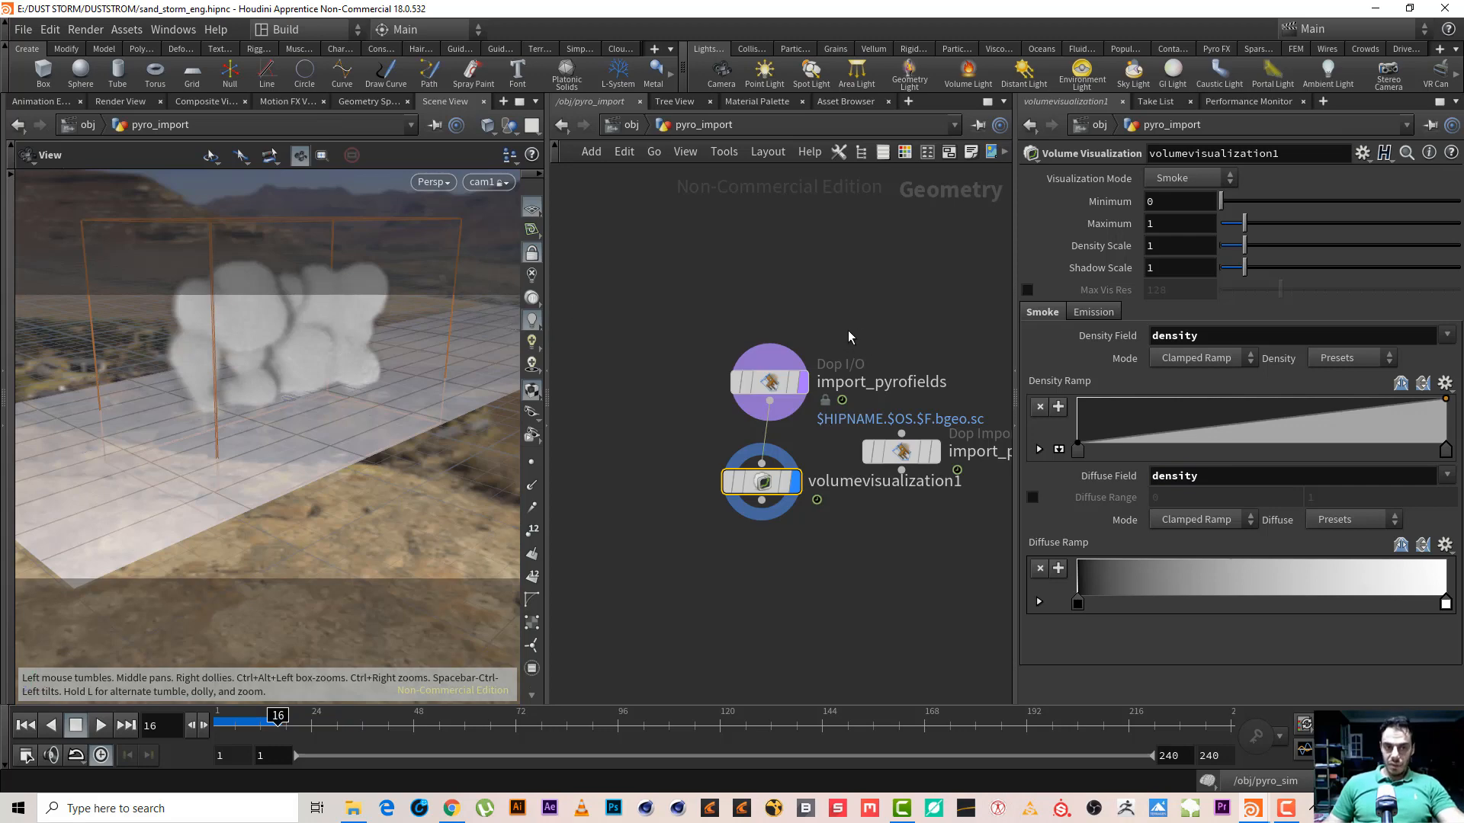
# Delete the import_pyro_visualization node from the network
pyautogui.moveTo(847, 335); pyautogui.dragTo(821, 341, button='middle')
pyautogui.click(906, 458)
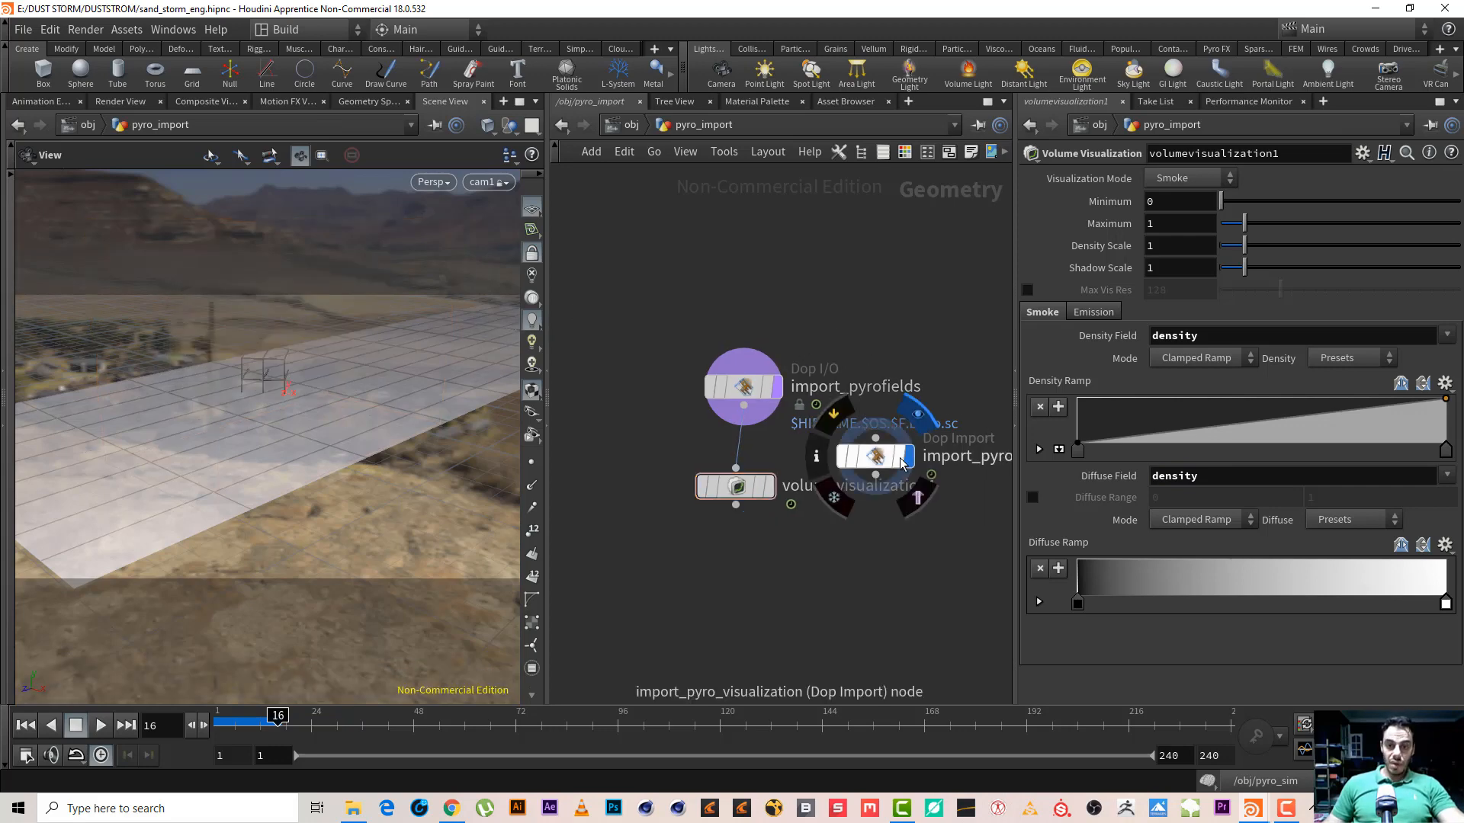
pyautogui.moveTo(902, 463); pyautogui.dragTo(934, 529)
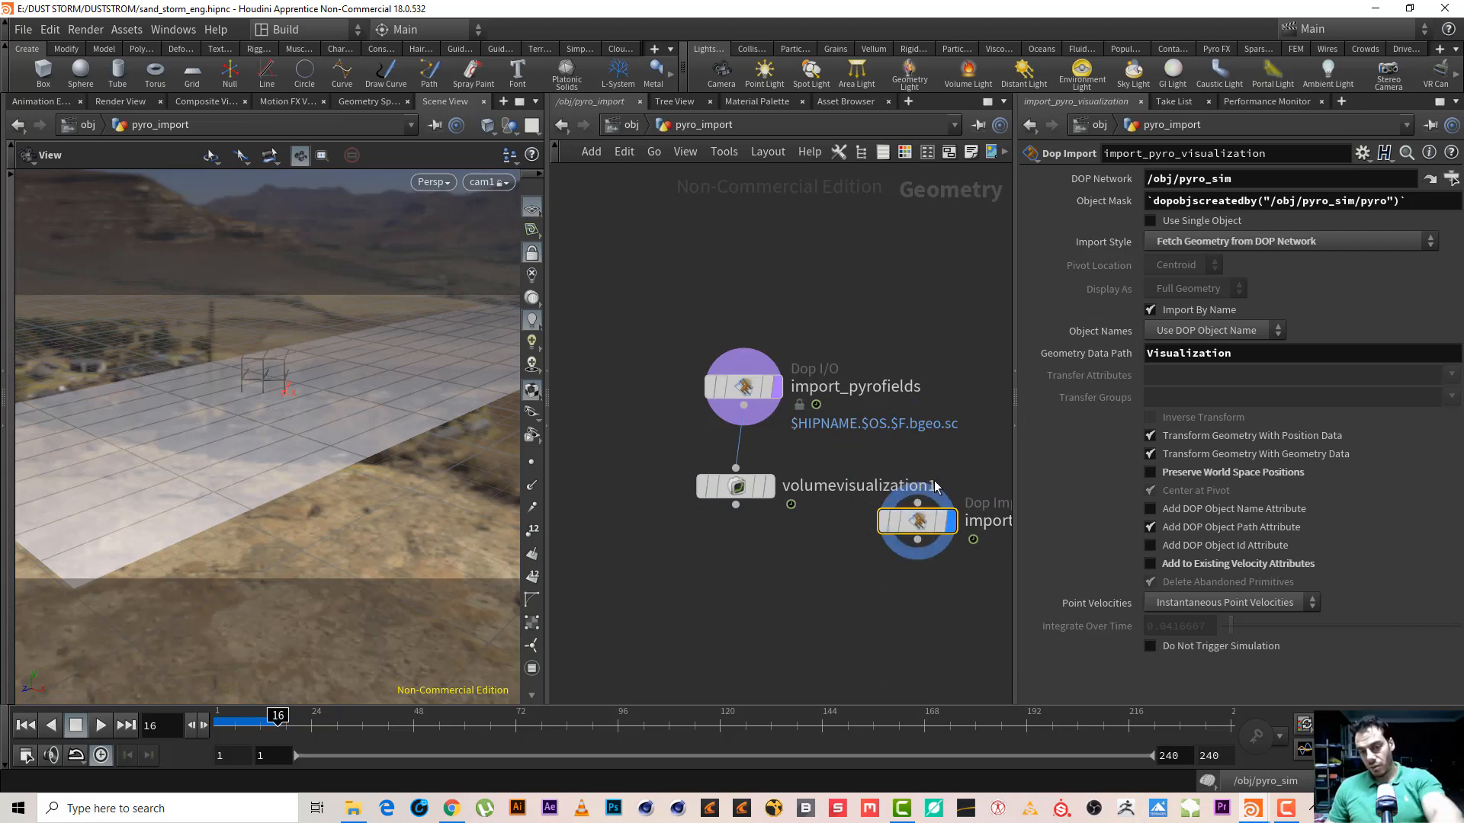
pyautogui.press('Delete')
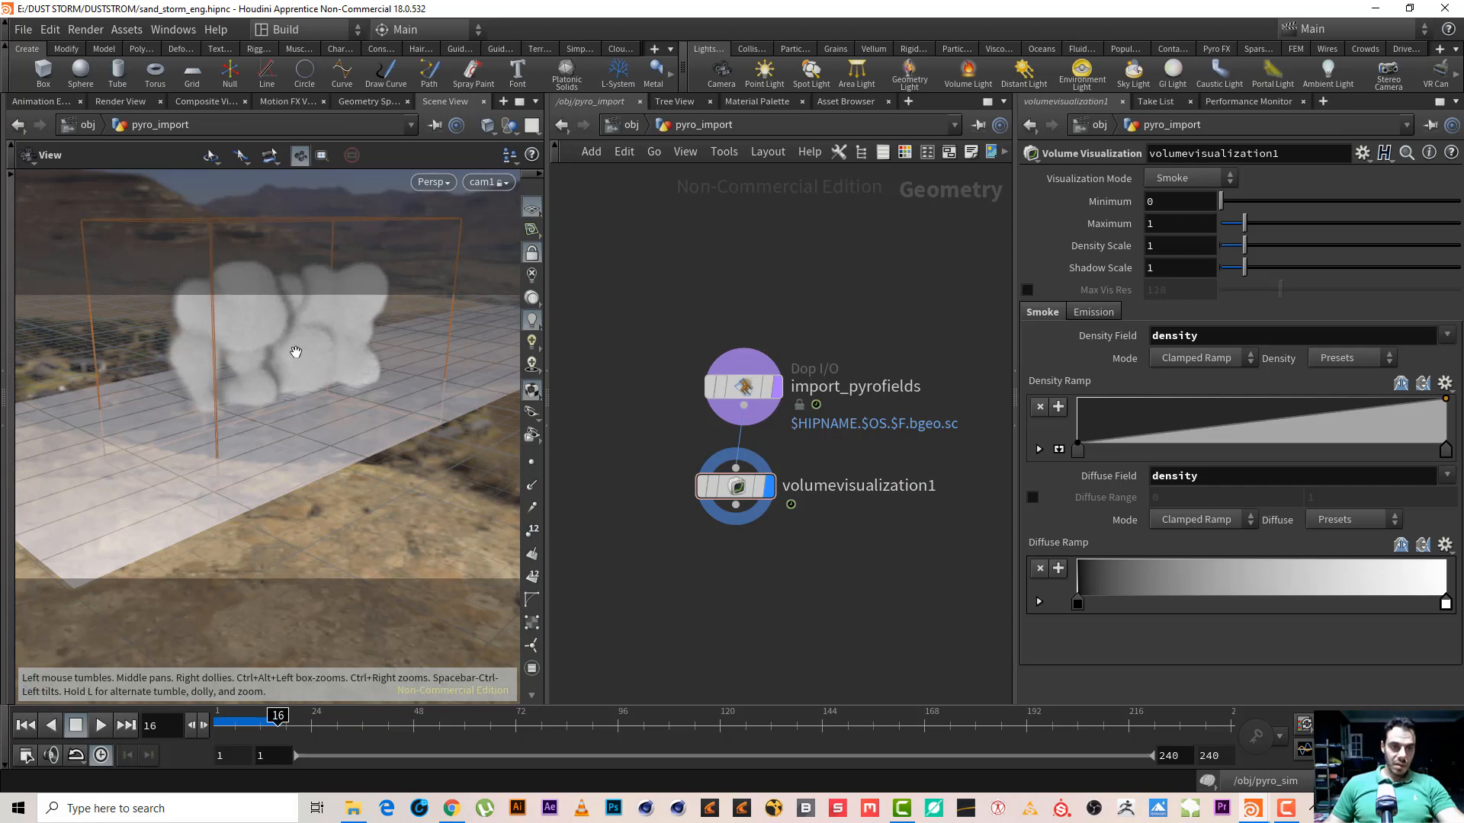
# Bring cam1 closer to the smoke and return the timeline to frame 1
pyautogui.moveTo(294, 350); pyautogui.dragTo(344, 375)
pyautogui.moveTo(344, 375); pyautogui.dragTo(389, 372, button='right')
pyautogui.moveTo(274, 404); pyautogui.dragTo(277, 391)
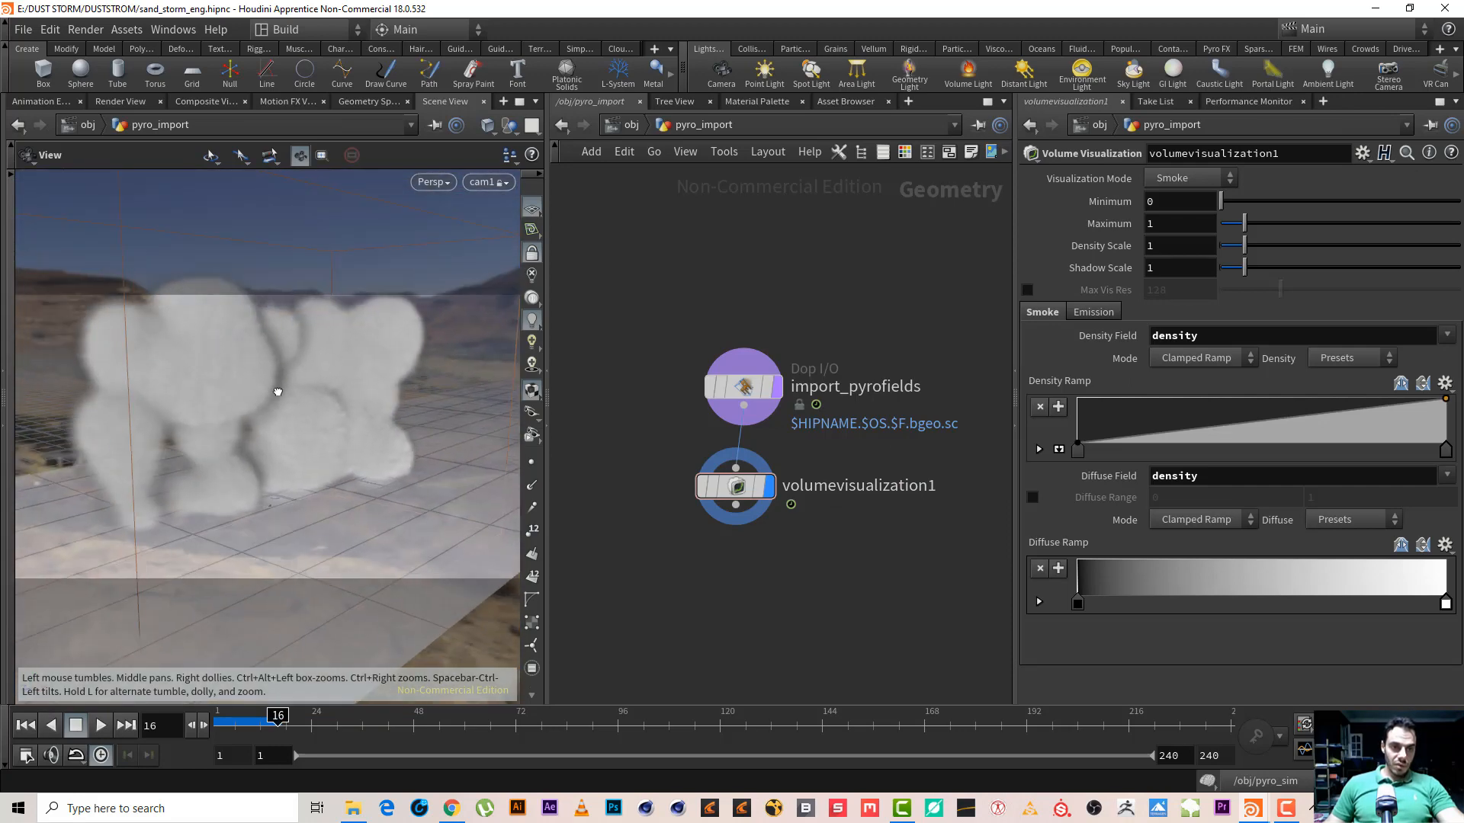
pyautogui.click(25, 725)
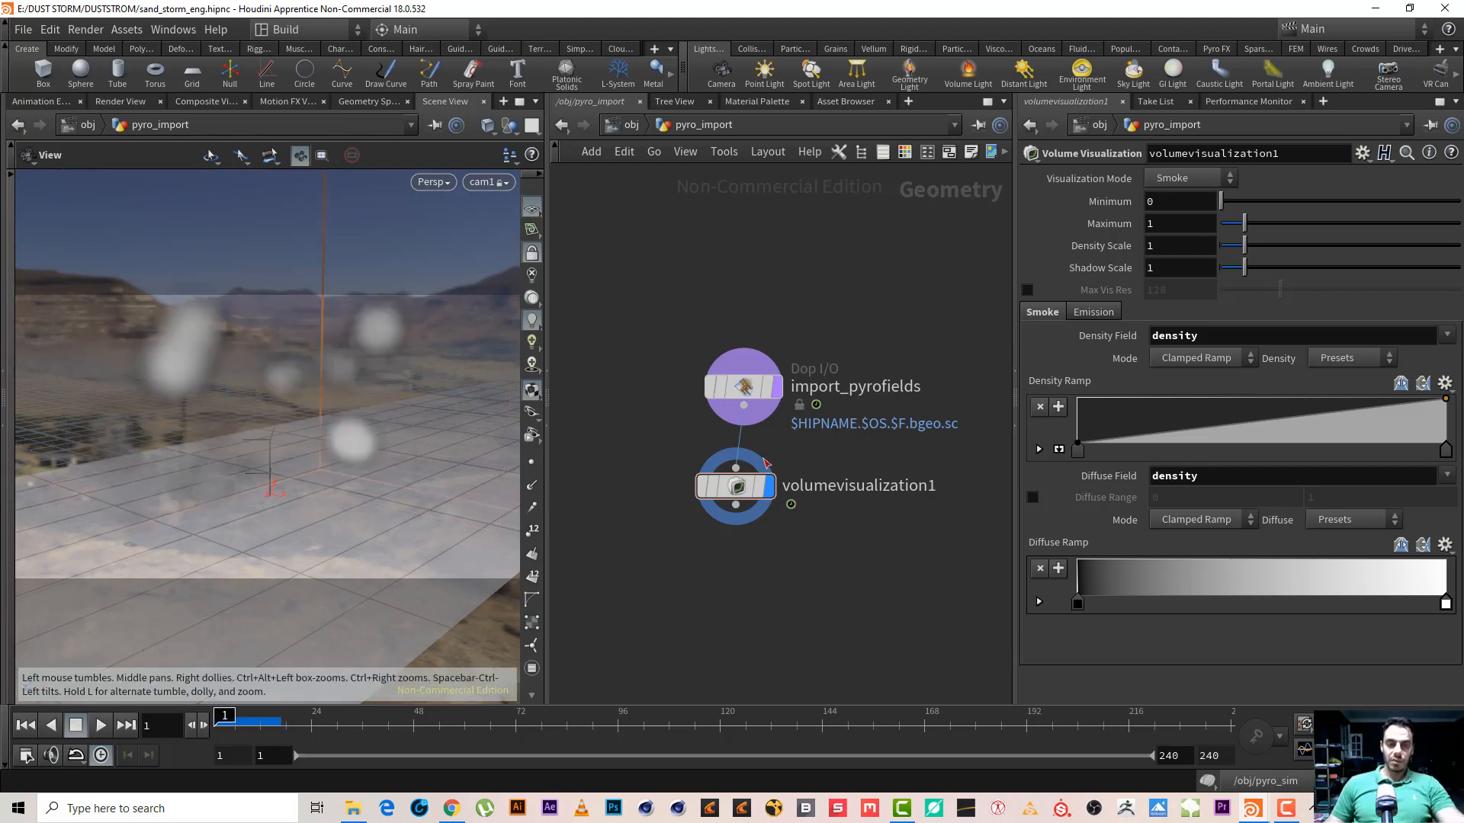
# Align the volumevisualization1 node beneath import_pyrofields and pull cam1 back to frame the smoke and the whole ground grid
pyautogui.moveTo(741, 488)
pyautogui.mouseDown()
pyautogui.moveTo(626, 492)
pyautogui.moveTo(748, 507)
pyautogui.mouseUp()
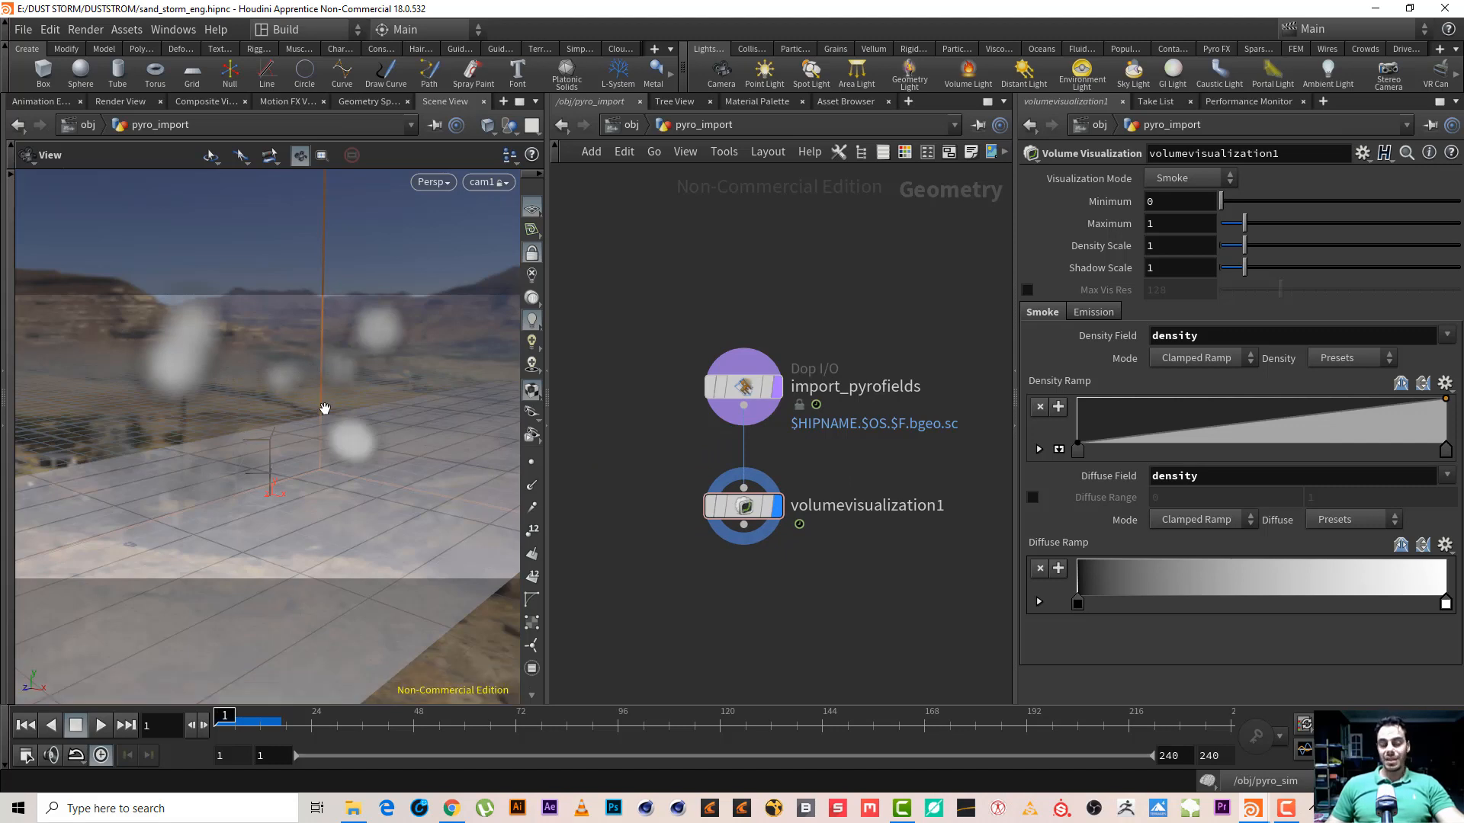
pyautogui.moveTo(421, 370); pyautogui.dragTo(158, 421)
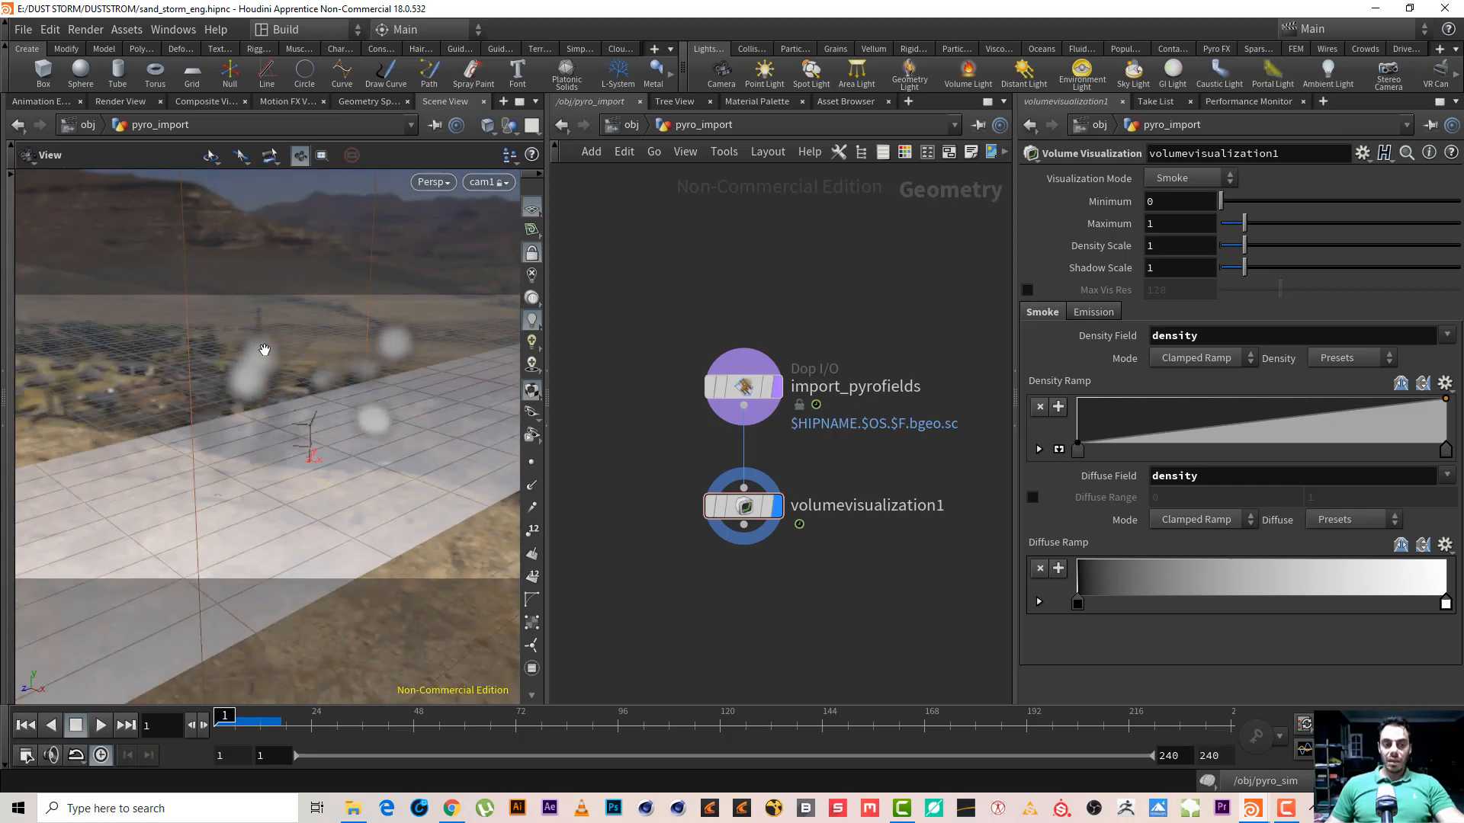
pyautogui.moveTo(371, 358); pyautogui.dragTo(267, 393)
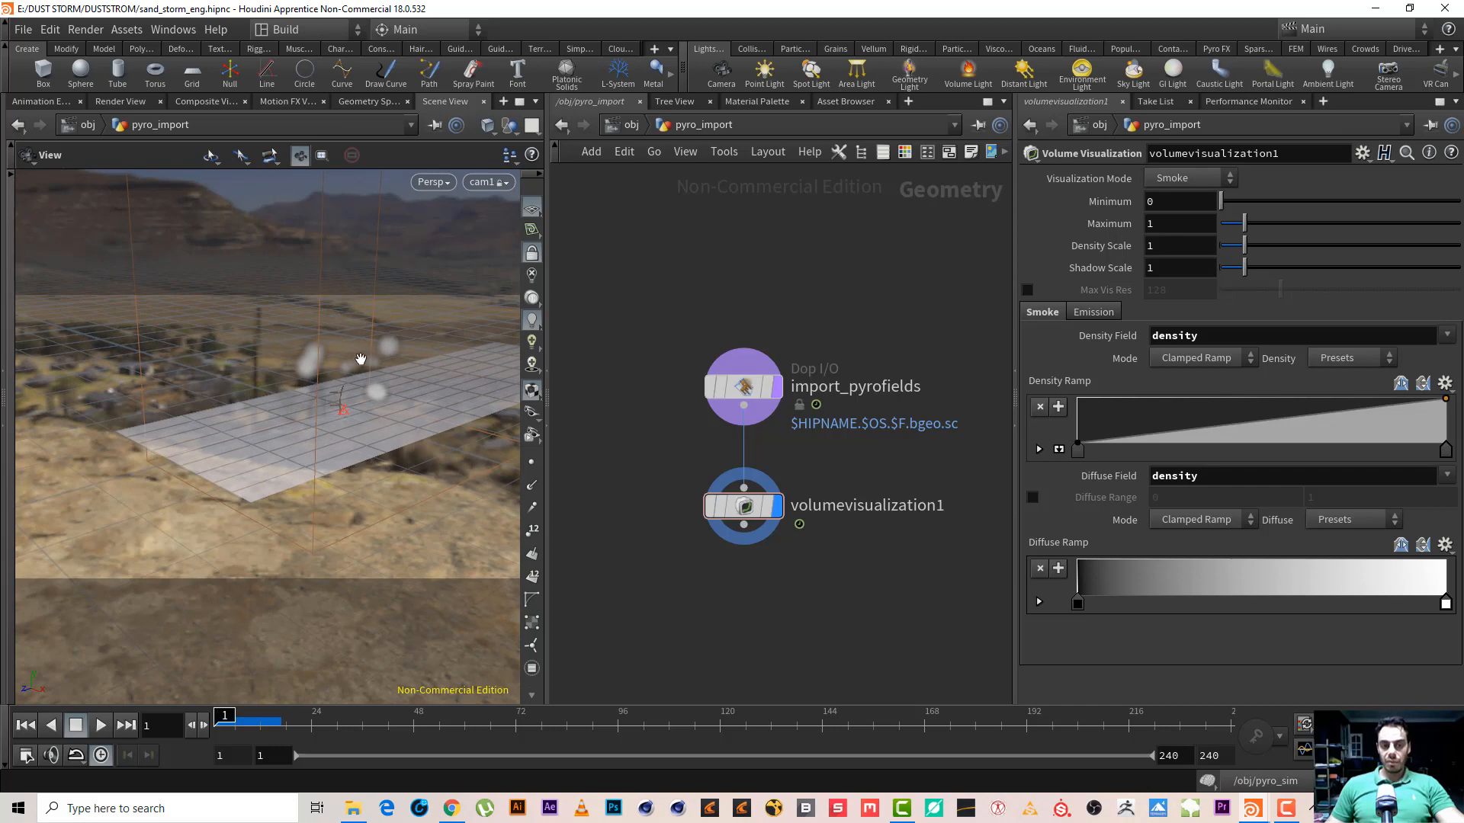
pyautogui.moveTo(374, 354); pyautogui.dragTo(271, 385)
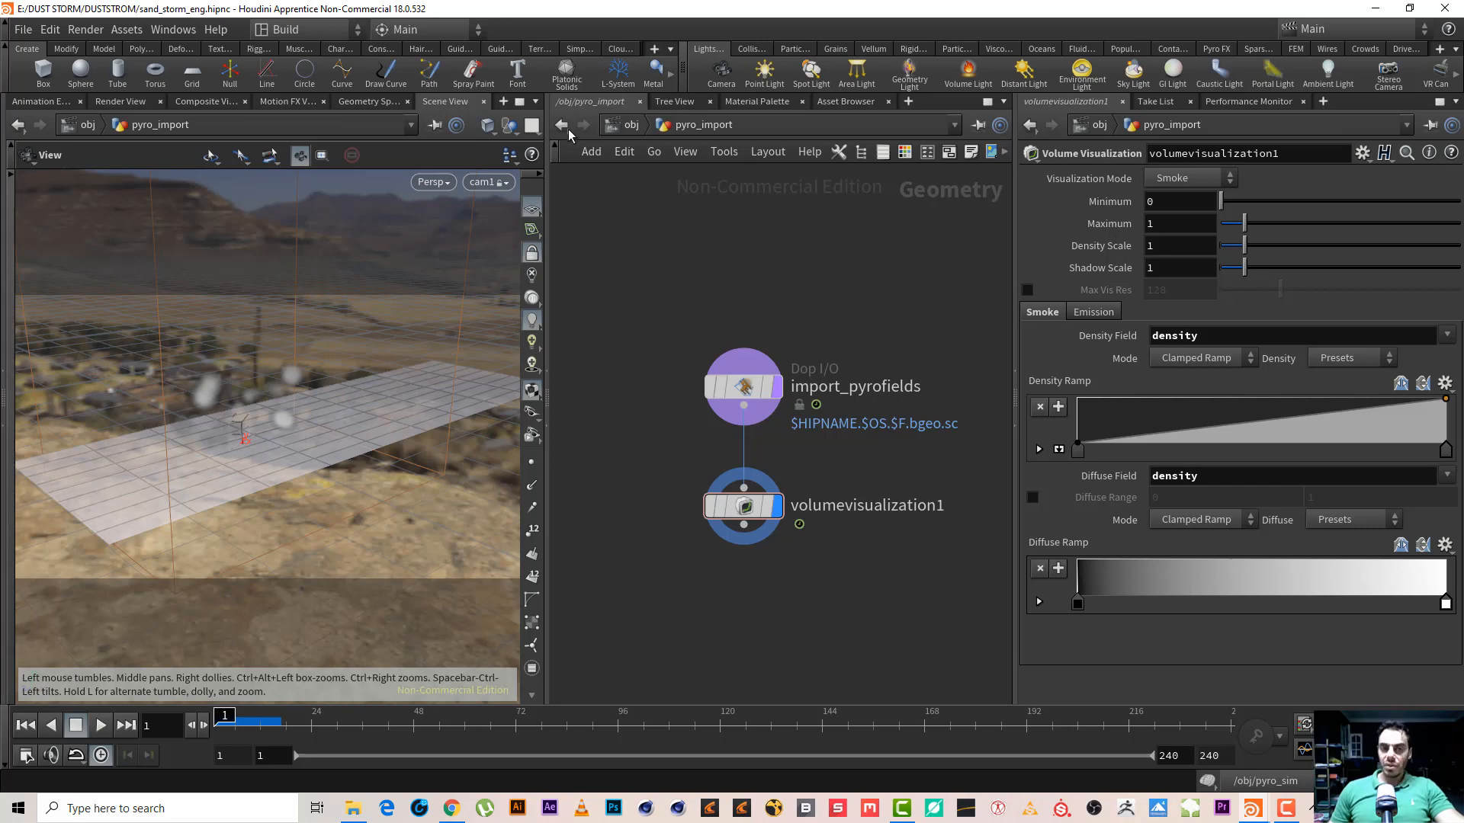
# Return to the object level and turn off the display of pyro_import
pyautogui.click(627, 125)
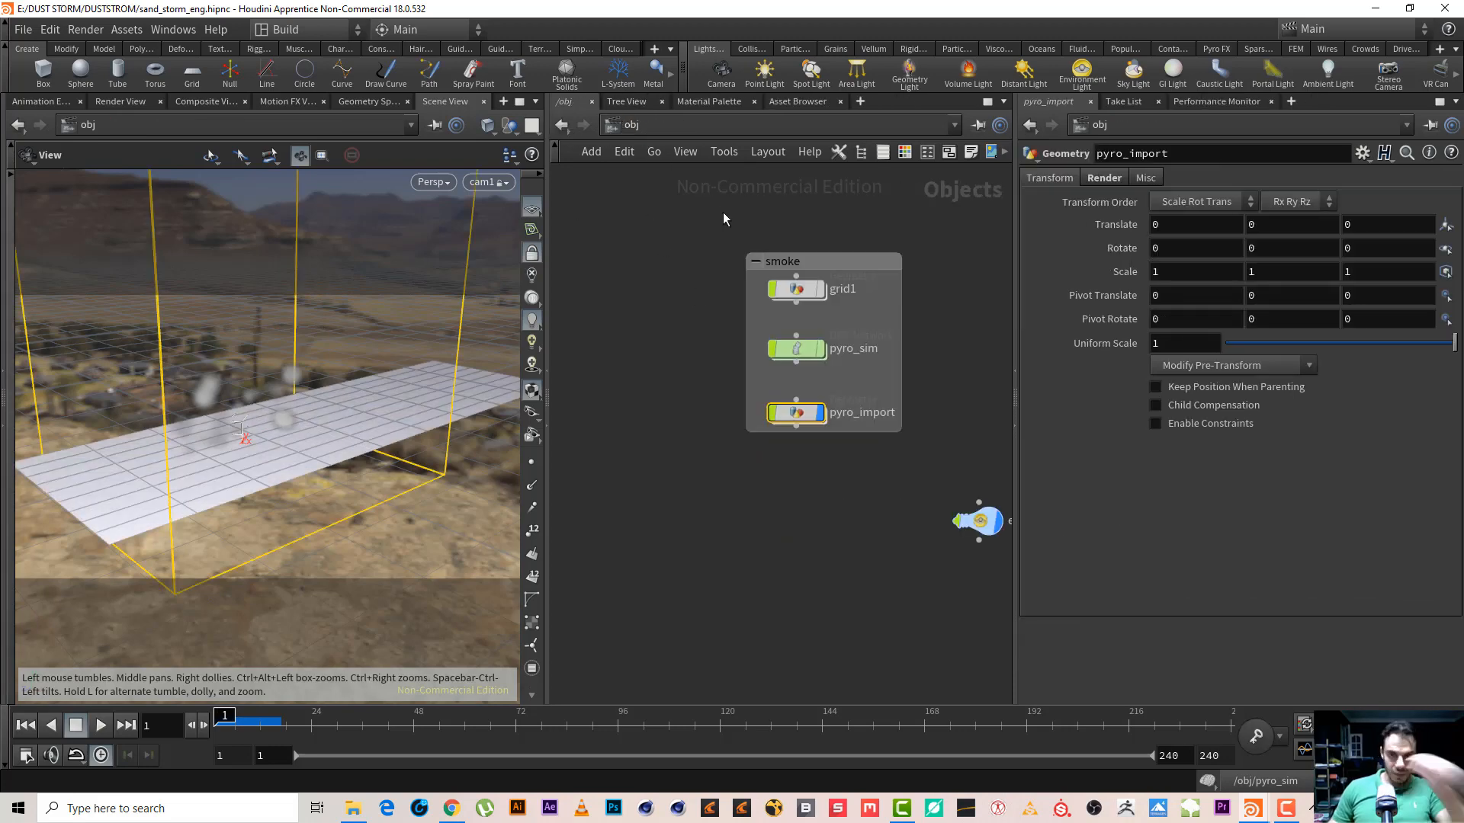
pyautogui.click(820, 412)
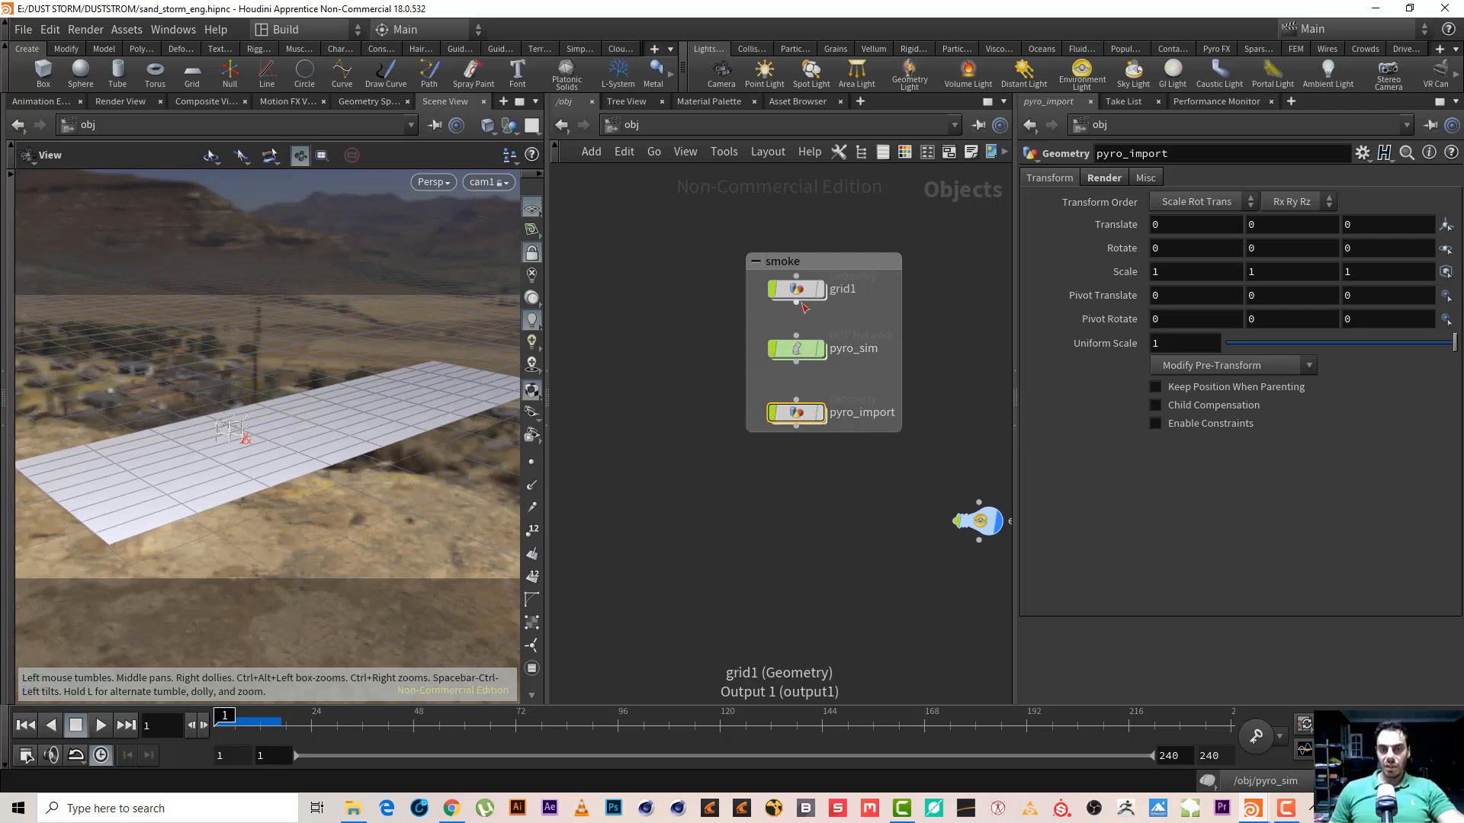
# Go inside the grid1 object and add a Null node named OUT_SEED beside the transform1 node
pyautogui.doubleClick(796, 290)
pyautogui.moveTo(904, 253); pyautogui.dragTo(786, 650, button='middle')
pyautogui.moveTo(851, 394); pyautogui.dragTo(800, 448, button='middle')
pyautogui.press('Tab')
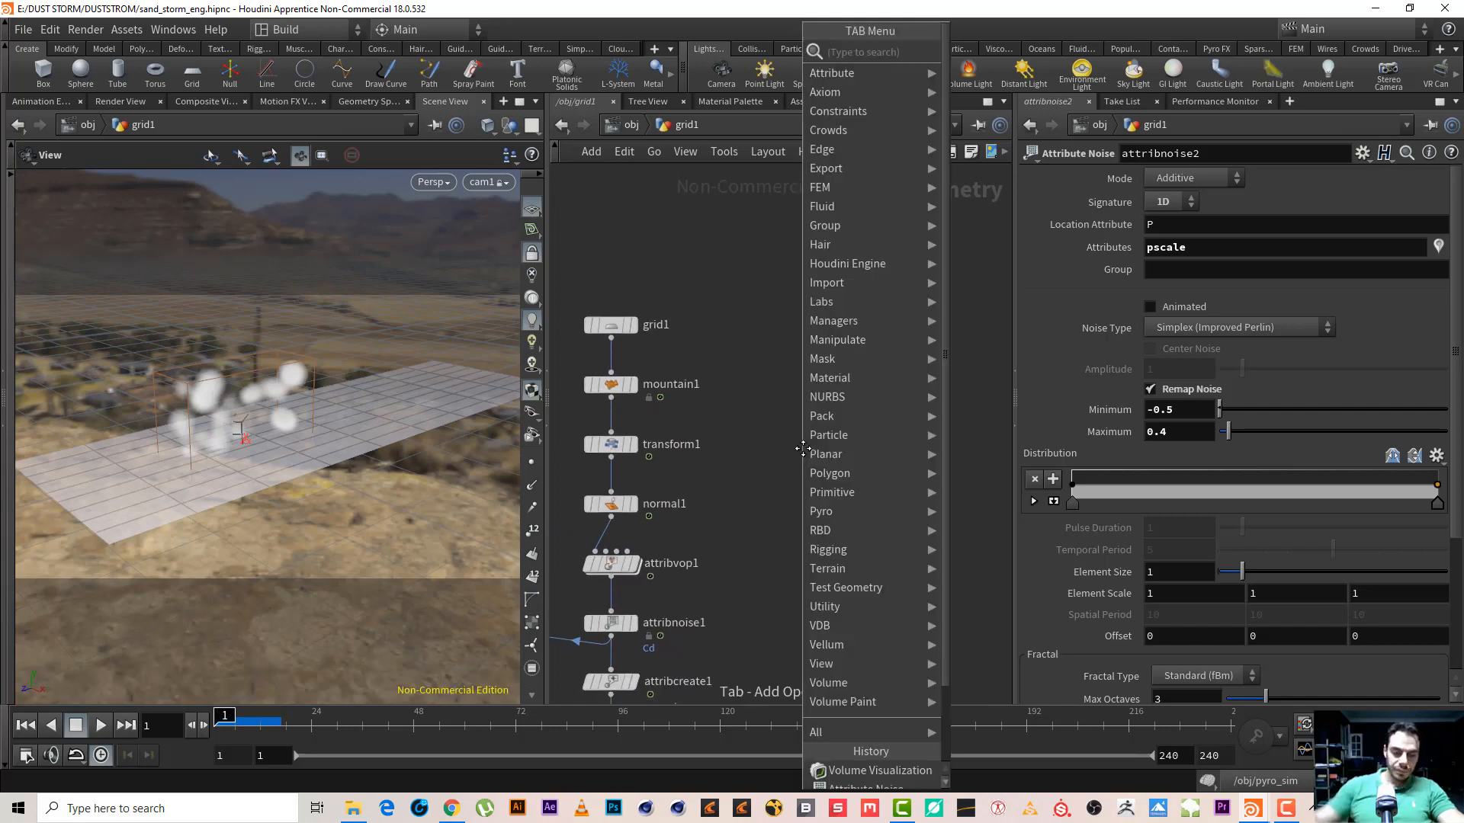
pyautogui.write('nu')
pyautogui.press('Return')
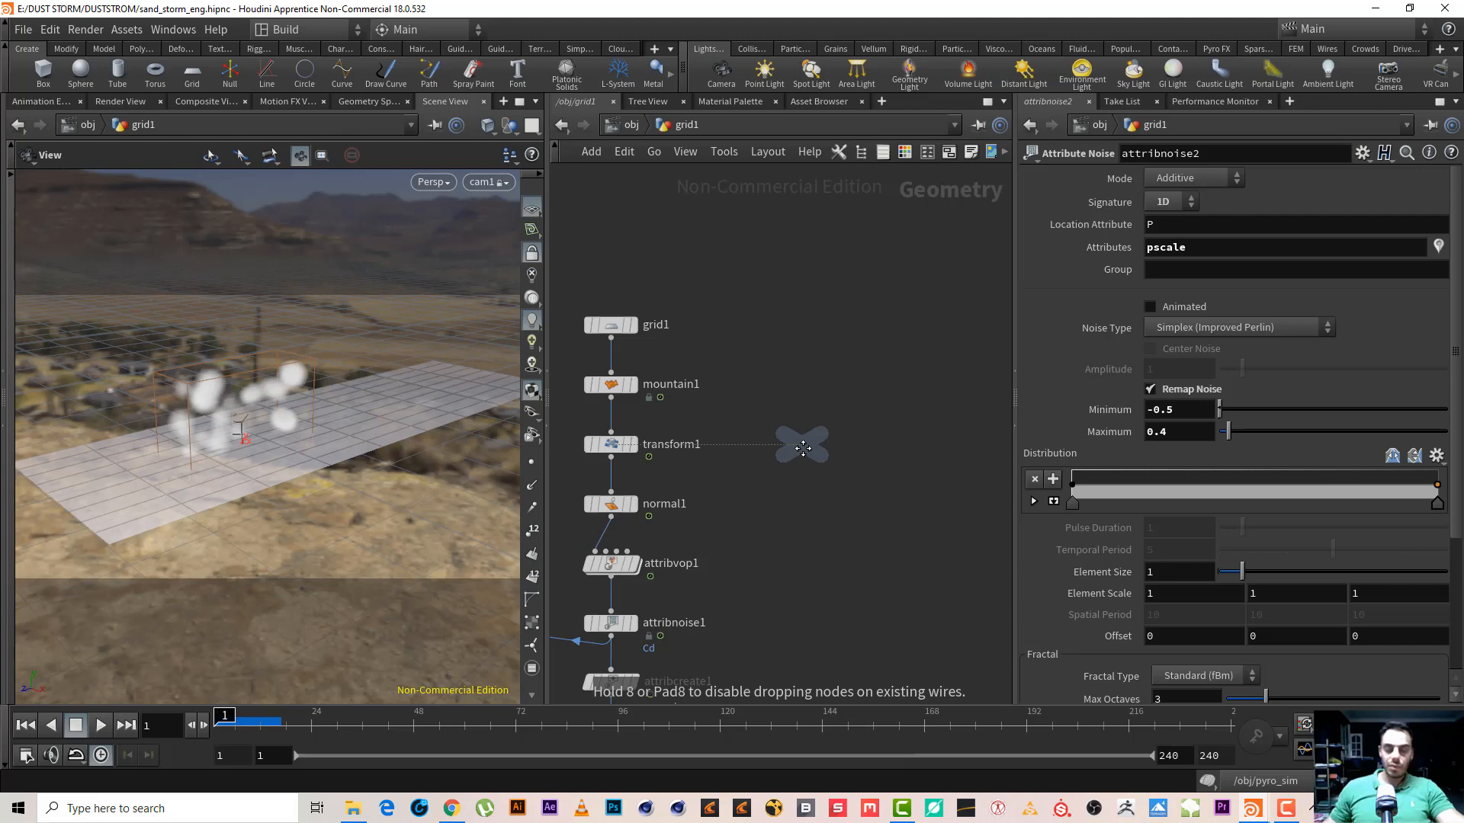
pyautogui.click(802, 447)
pyautogui.doubleClick(839, 445)
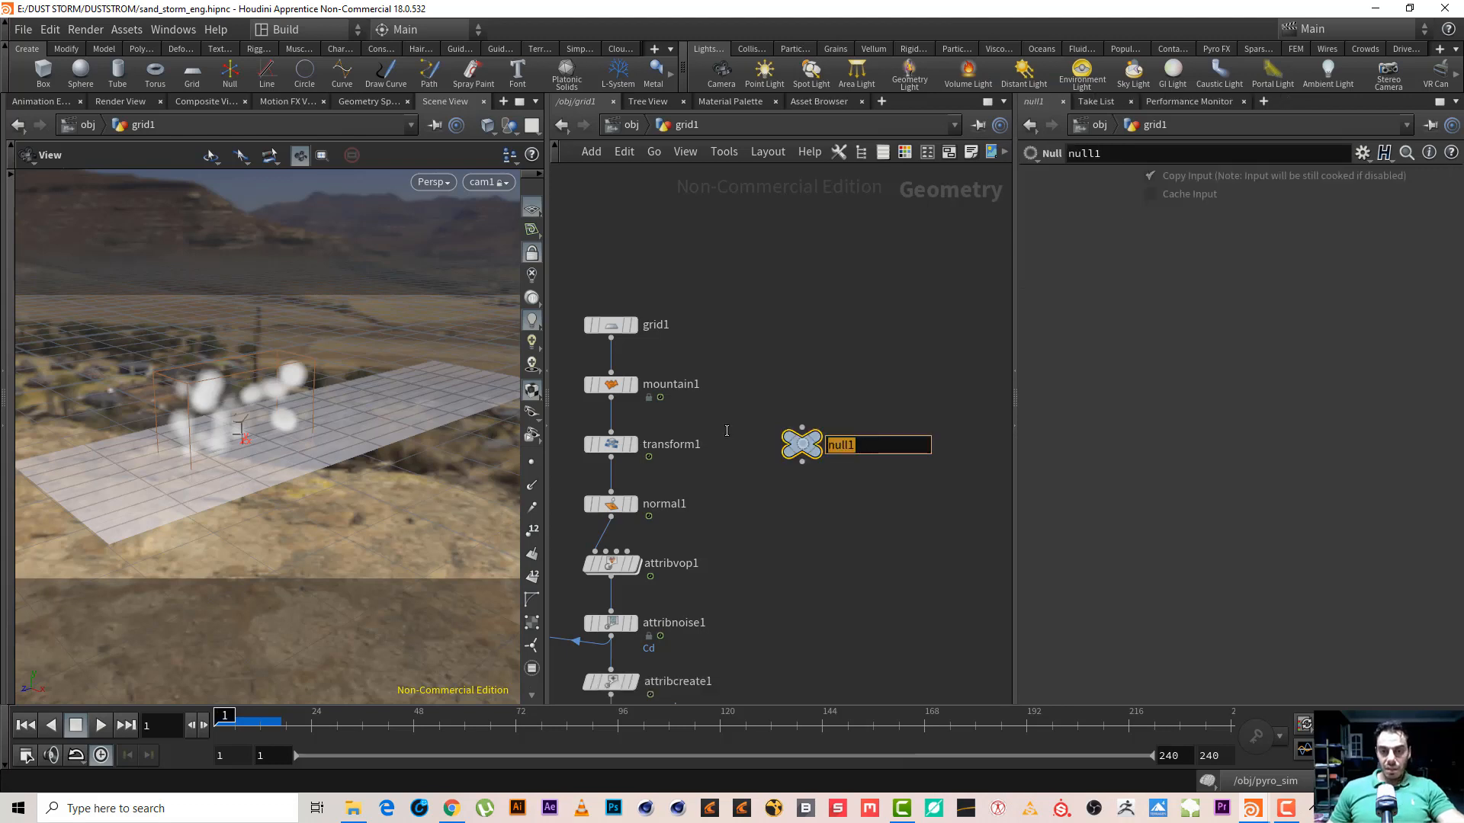
pyautogui.write('OUT_SEED')
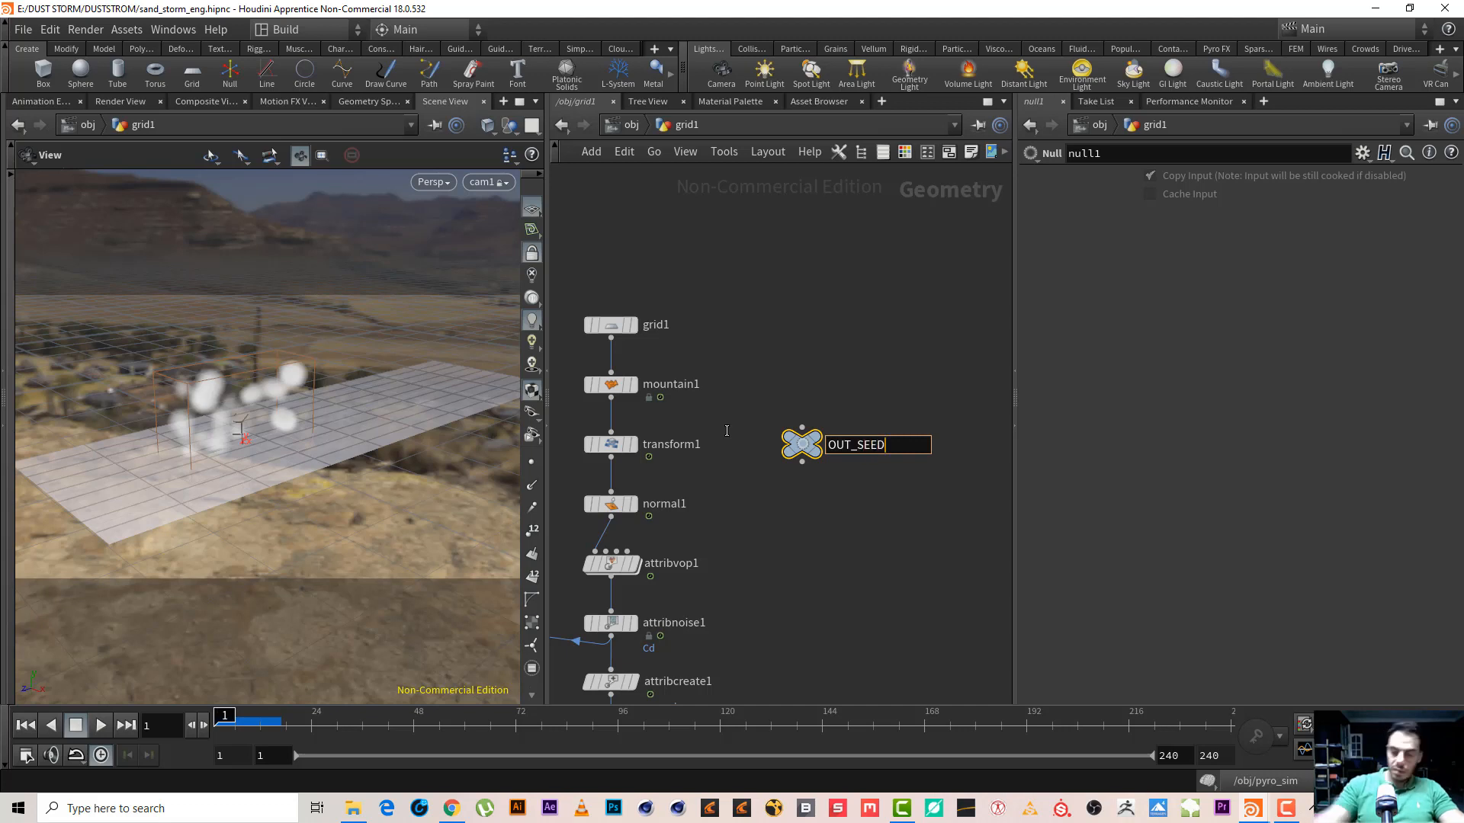
pyautogui.press('Return')
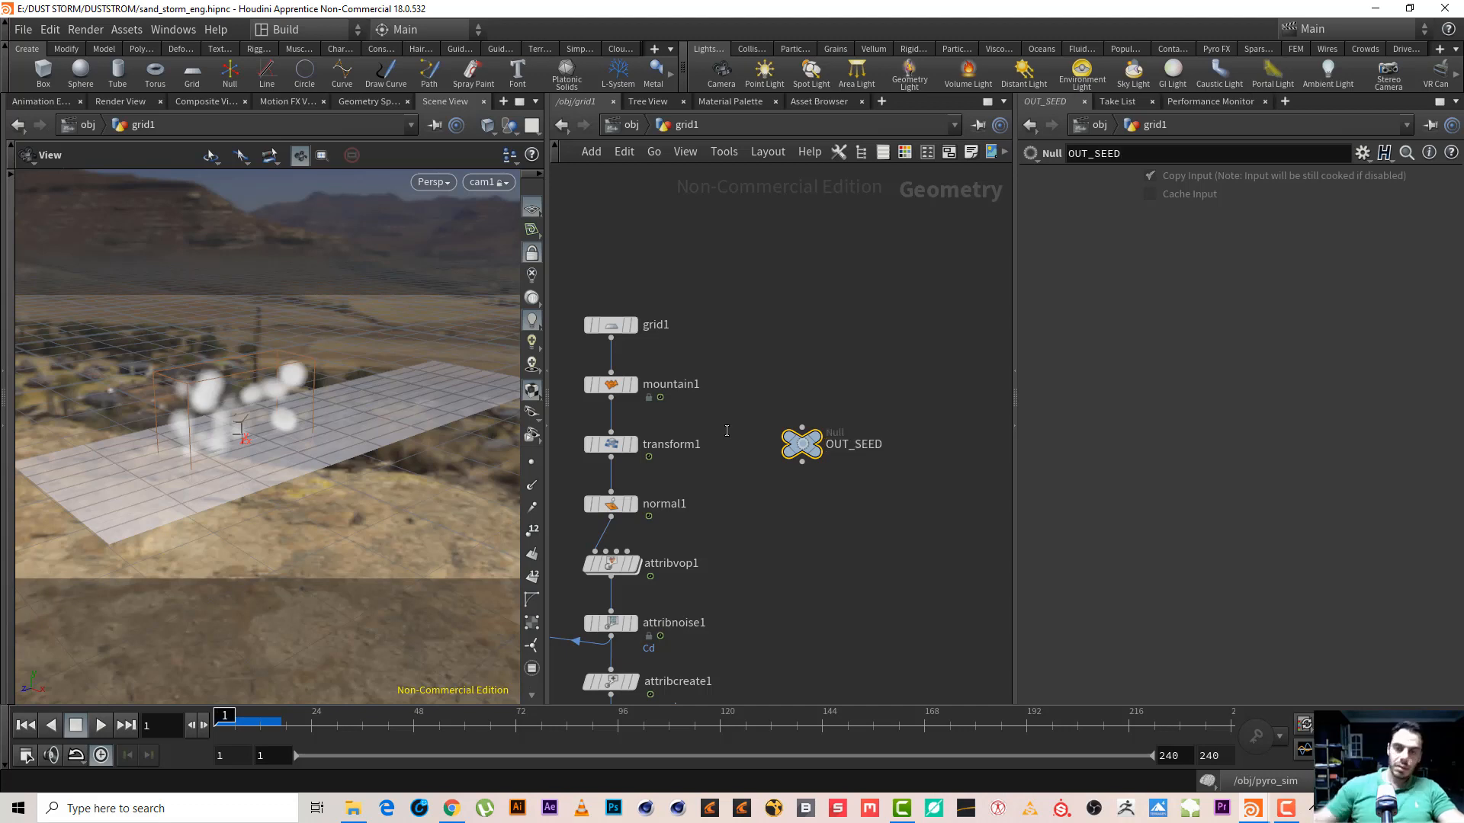
# Add an integer parameter labelled "seed" to the OUT_SEED node's parameter interface
pyautogui.click(1362, 152)
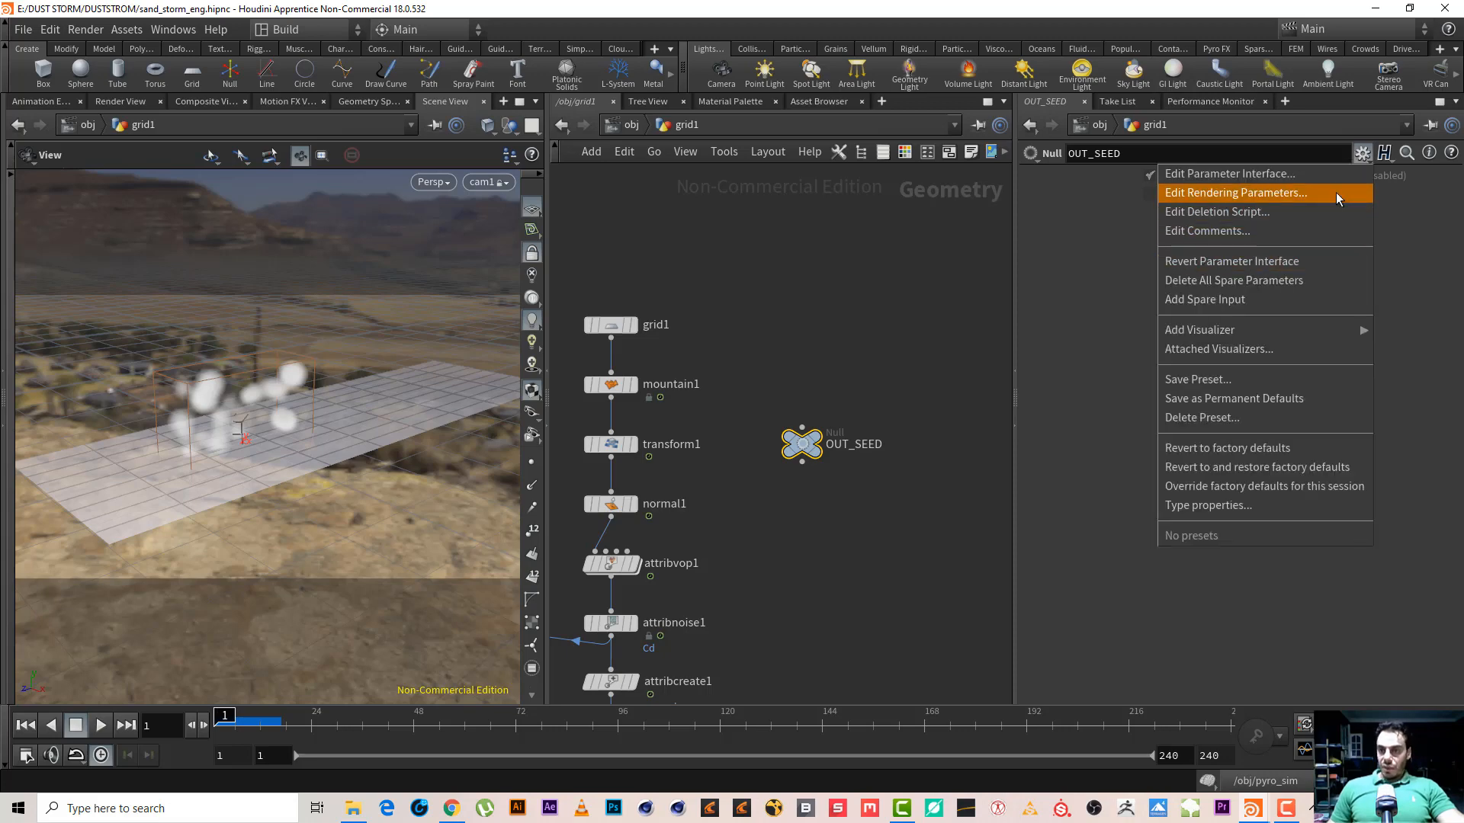
pyautogui.click(1347, 177)
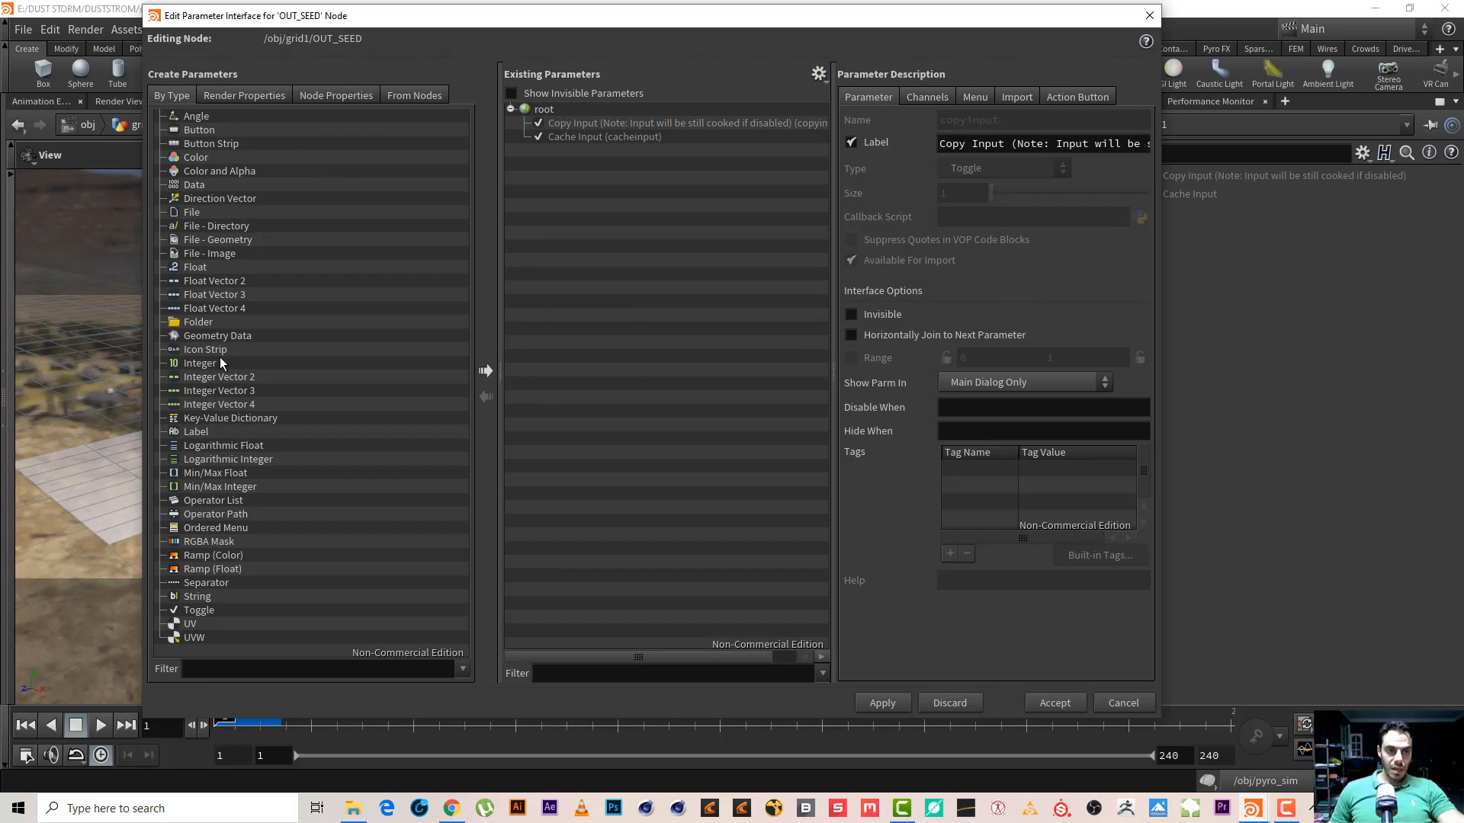
pyautogui.click(248, 366)
pyautogui.moveTo(361, 283); pyautogui.dragTo(548, 110)
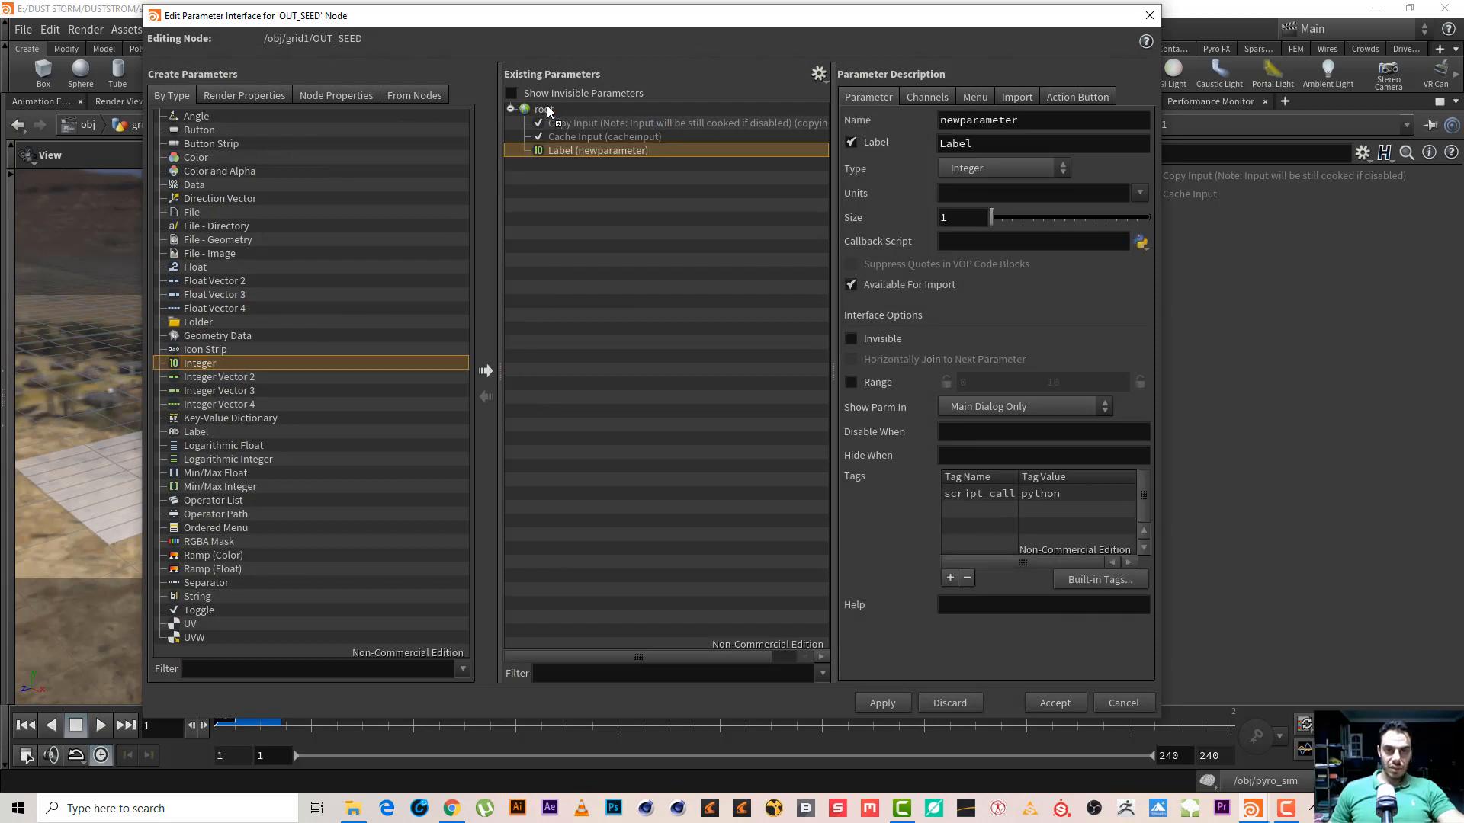
pyautogui.doubleClick(984, 137)
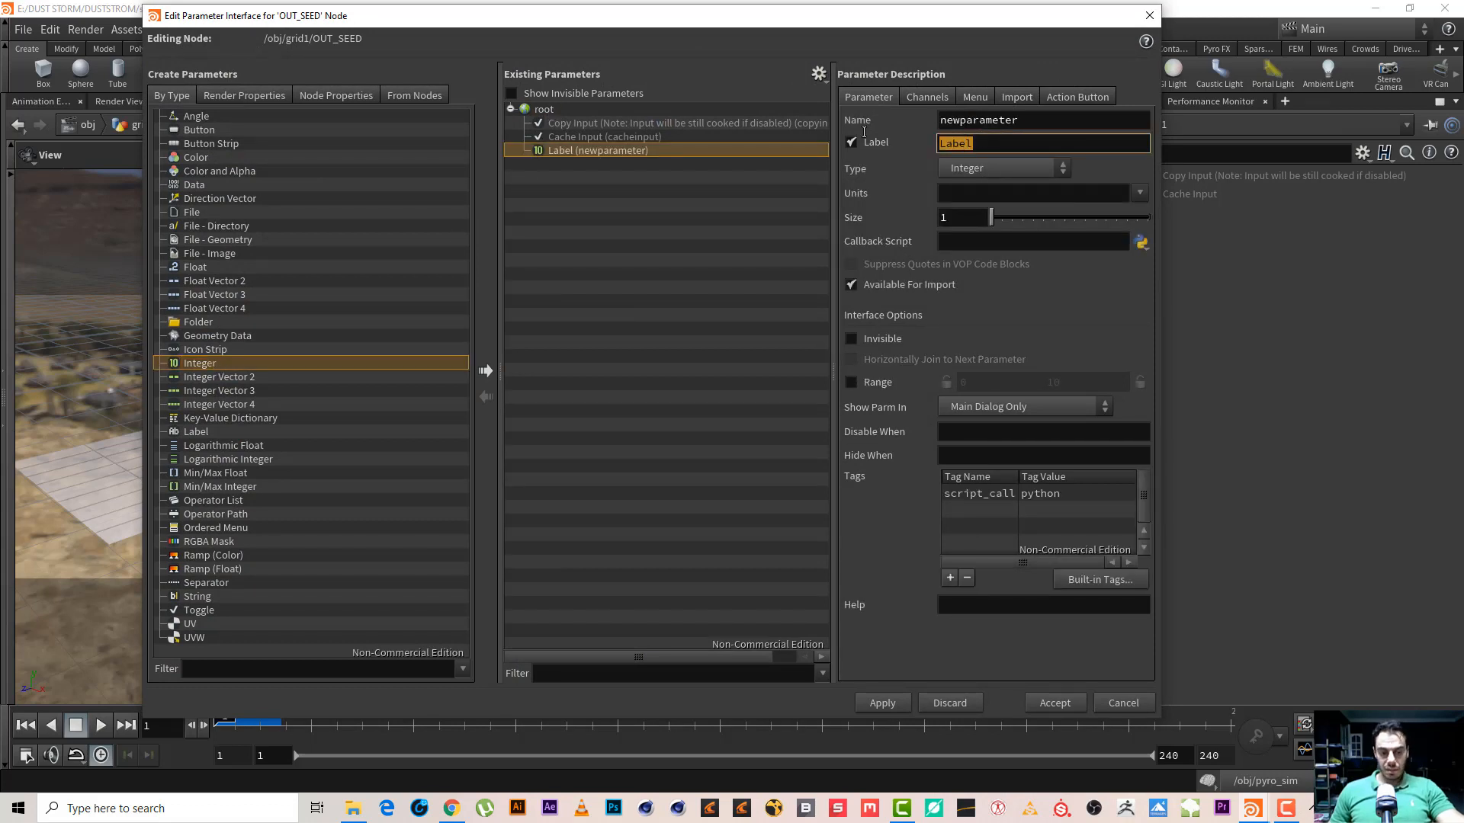
pyautogui.write('seed')
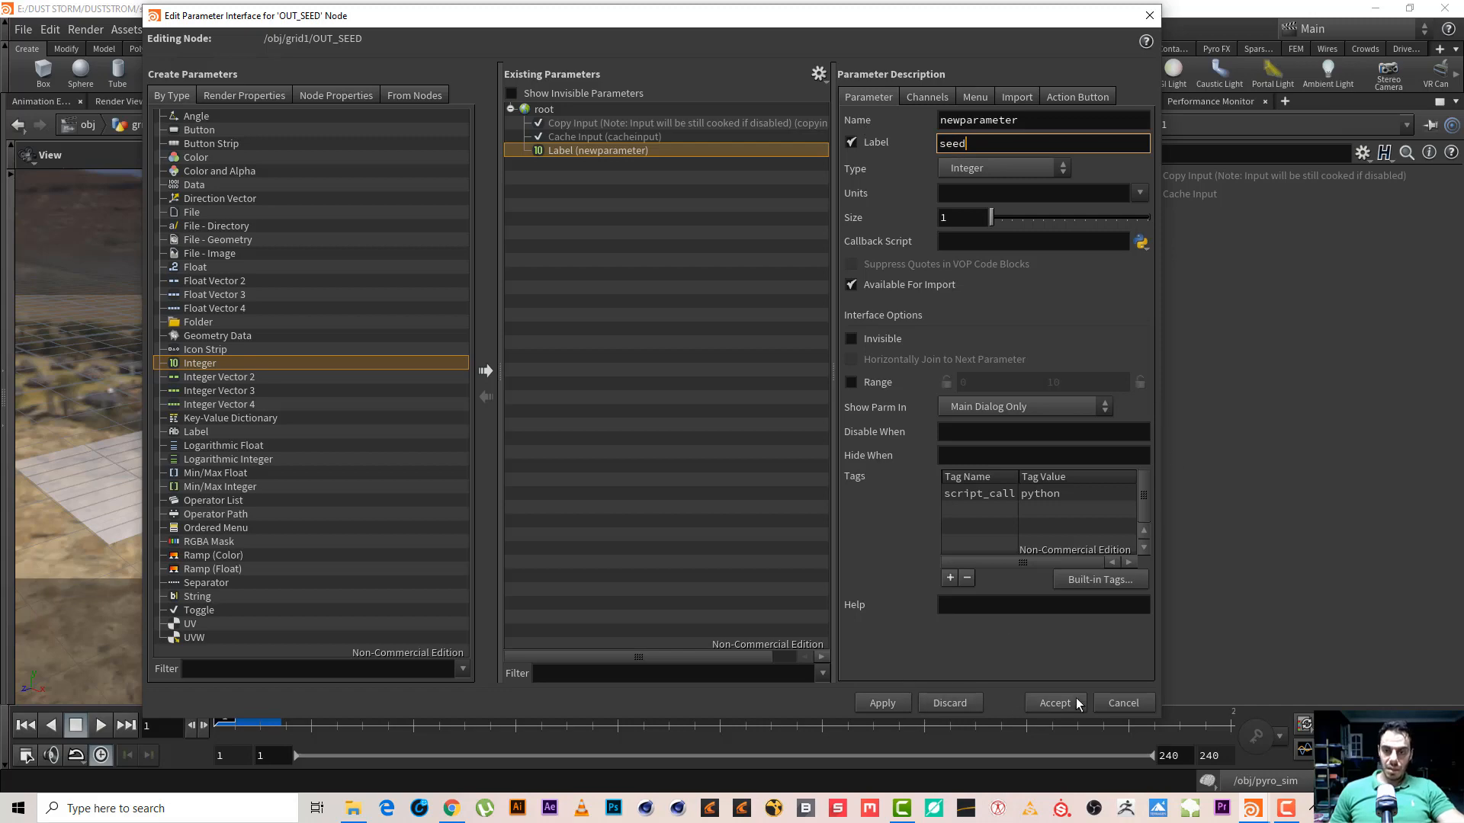
pyautogui.click(1076, 702)
# Examine the parameters of the mountain1, normal1, attribvop1 and OUT_SEED nodes
pyautogui.moveTo(838, 344); pyautogui.dragTo(960, 332, button='middle')
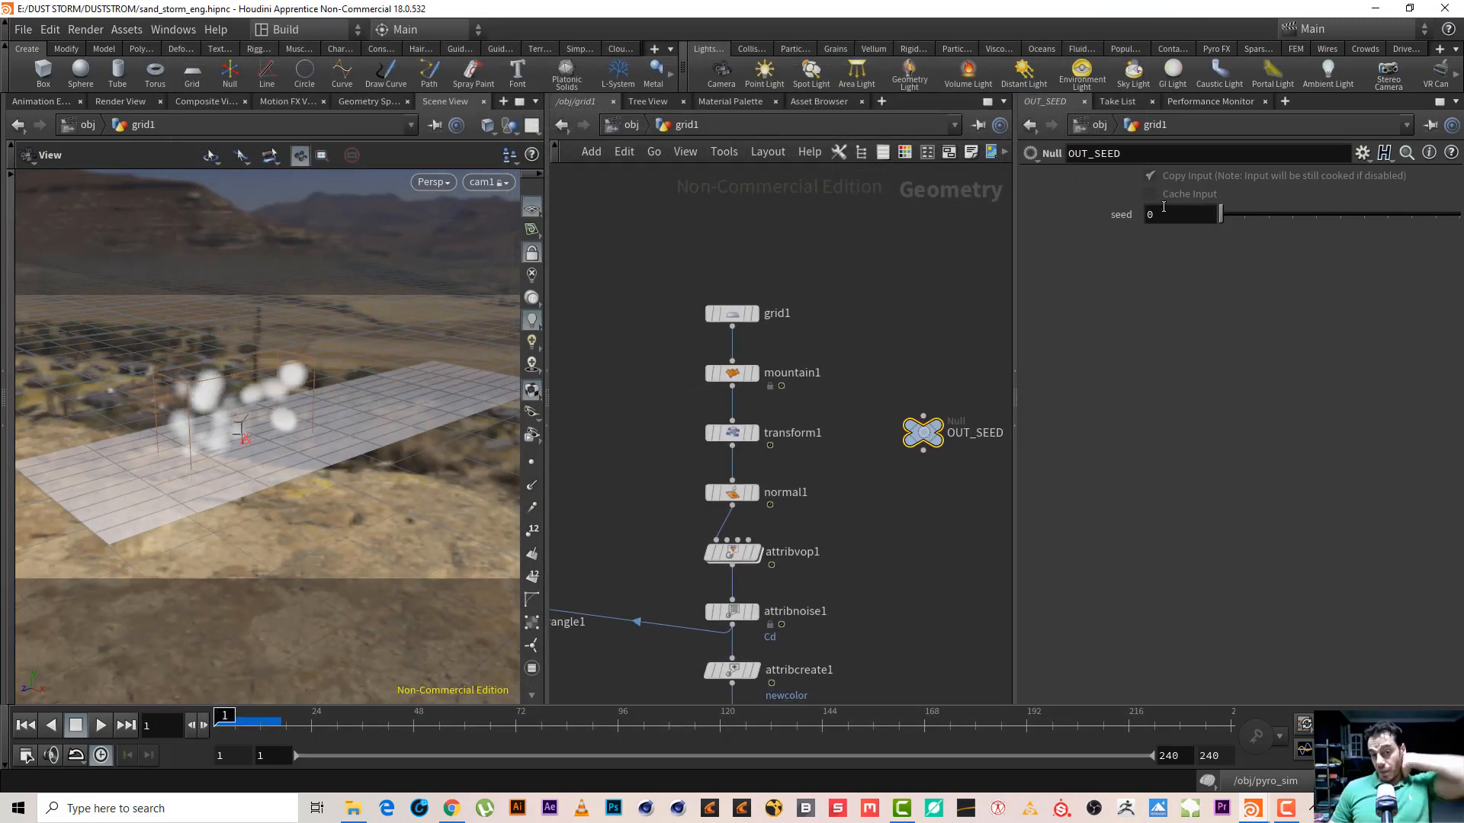
pyautogui.moveTo(882, 328); pyautogui.dragTo(871, 306, button='middle')
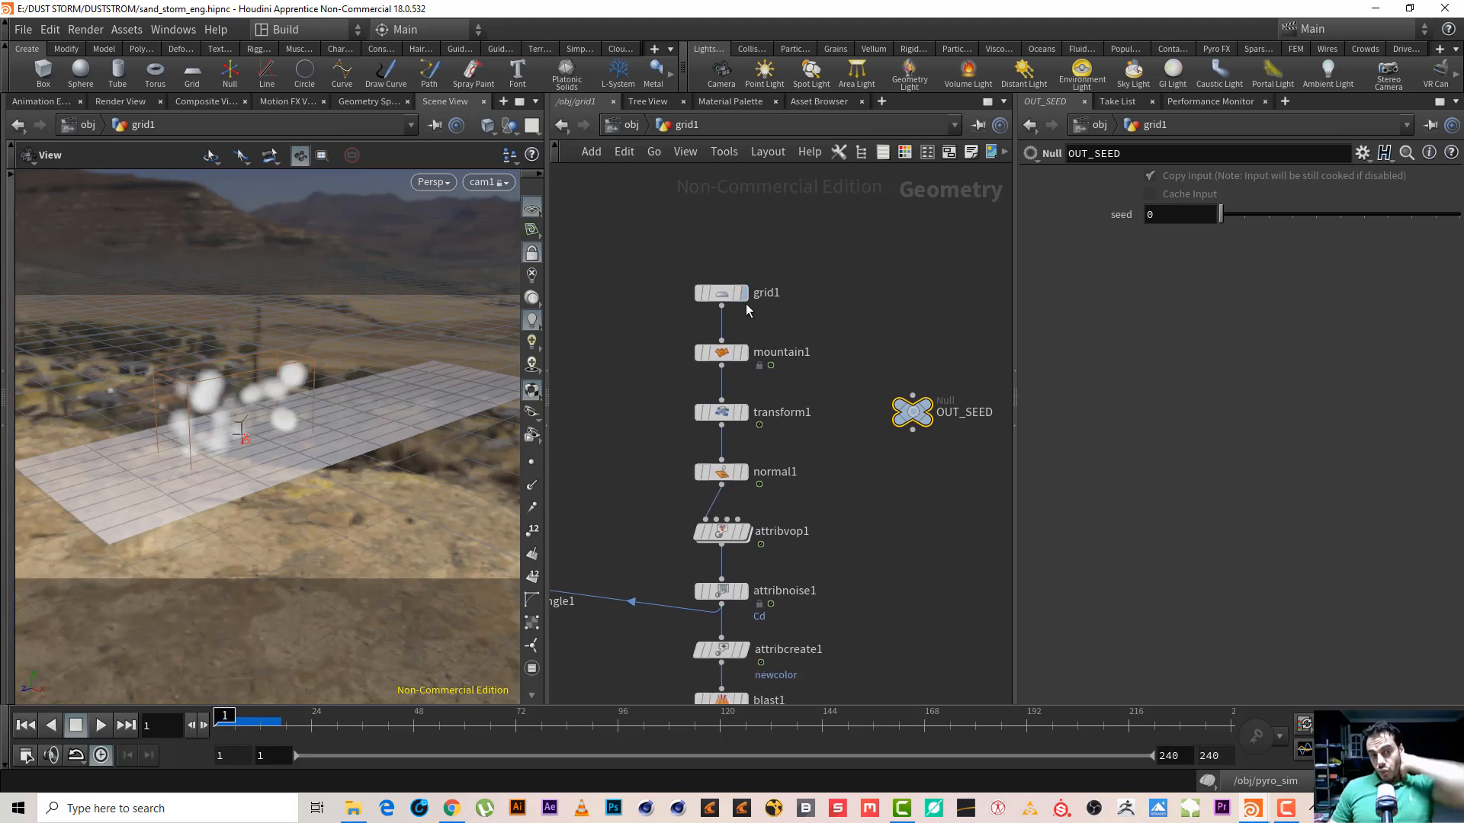
pyautogui.moveTo(807, 328); pyautogui.dragTo(675, 388)
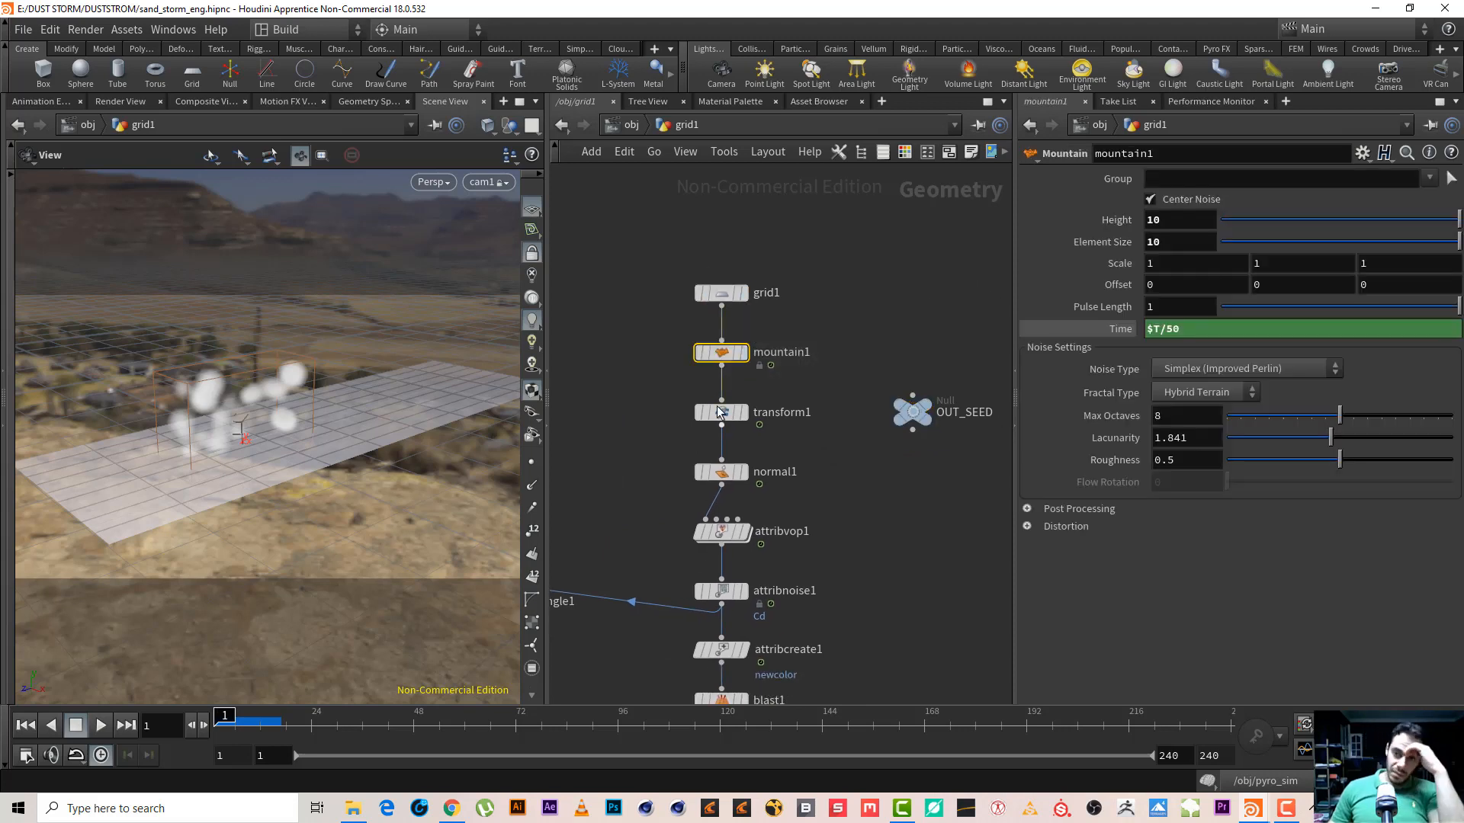
pyautogui.click(721, 472)
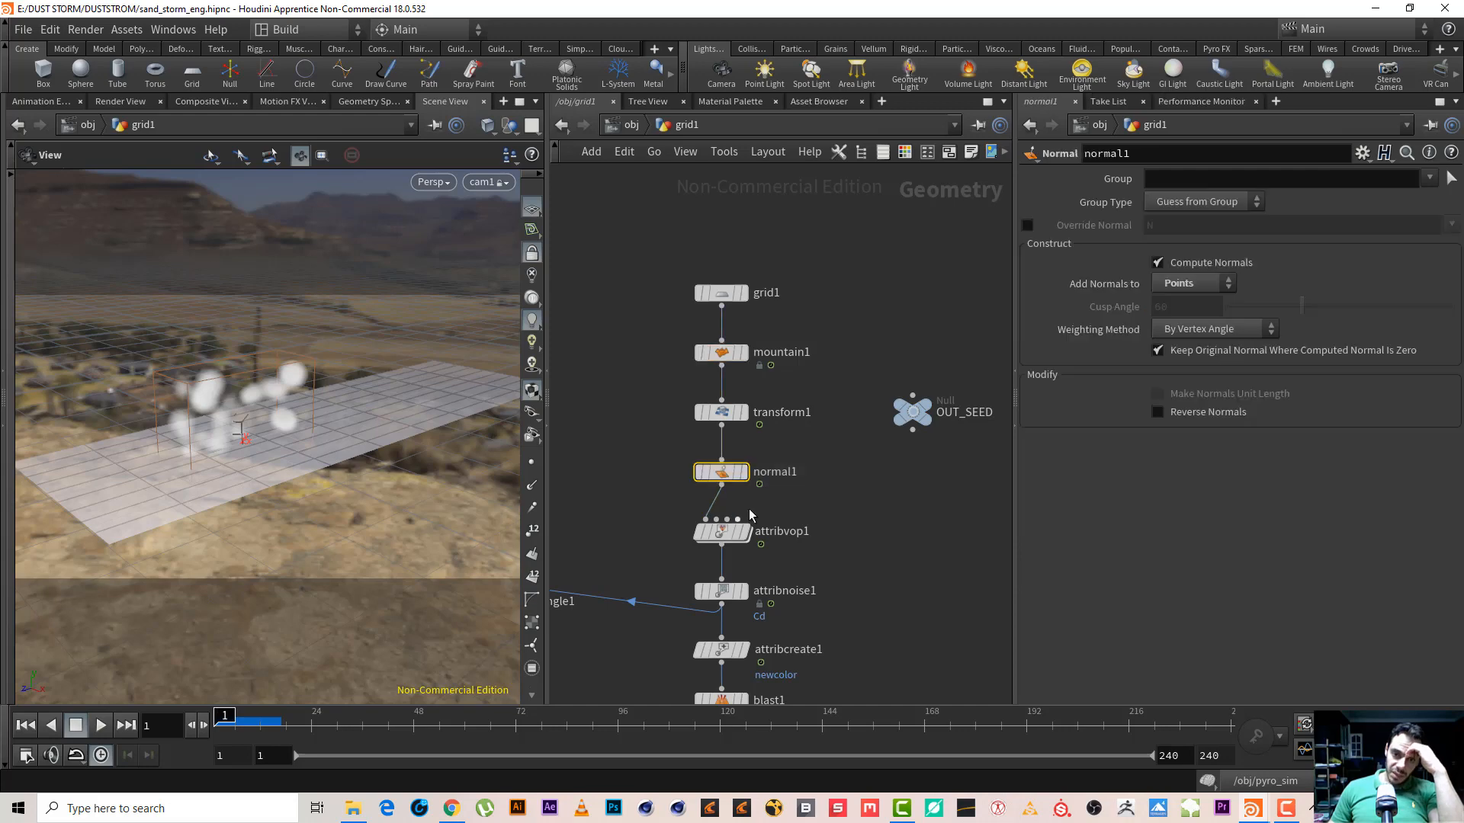
pyautogui.click(721, 532)
pyautogui.moveTo(945, 347); pyautogui.dragTo(871, 474)
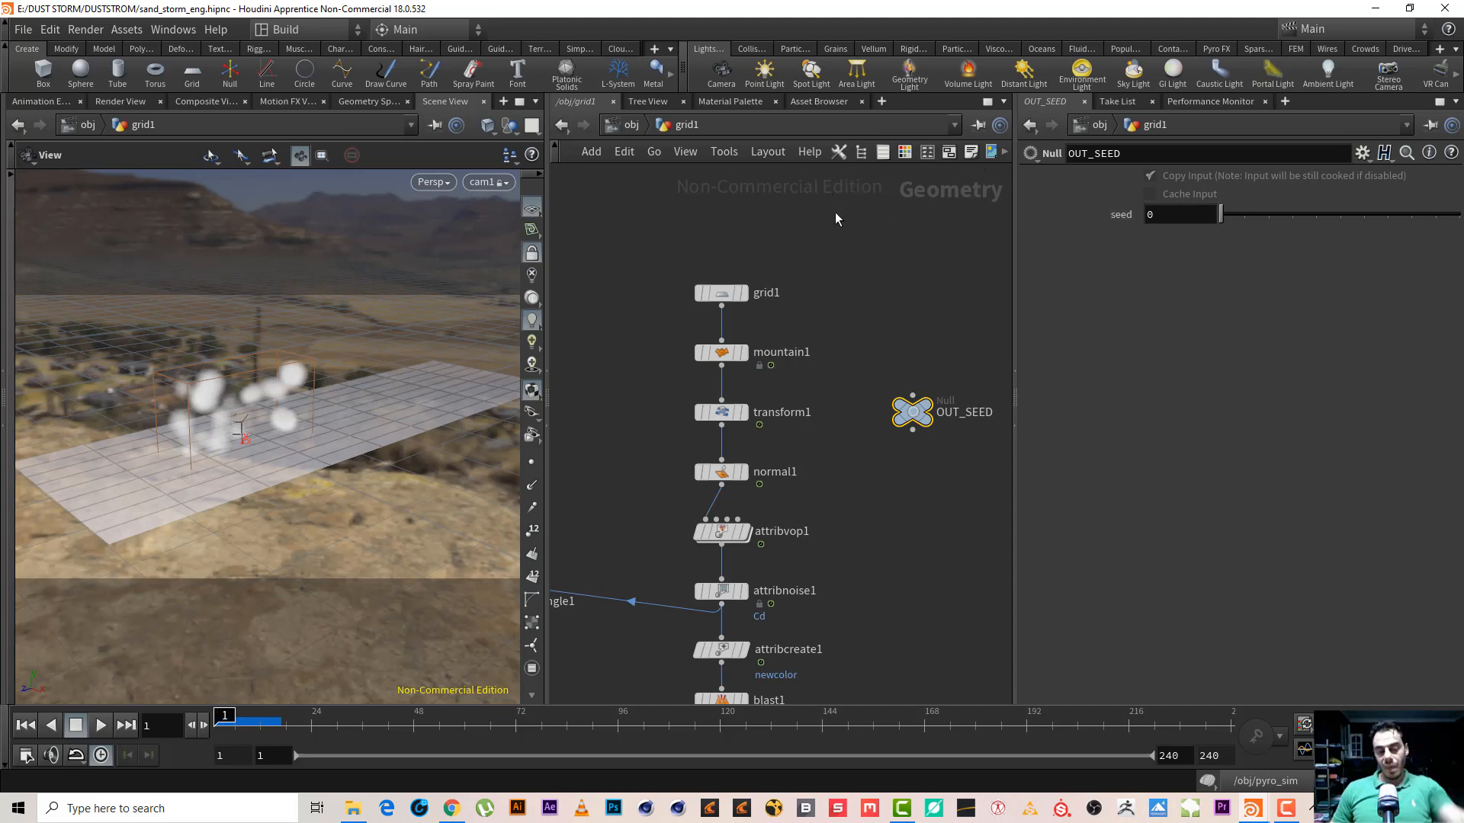
pyautogui.moveTo(925, 321); pyautogui.dragTo(869, 295, button='middle')
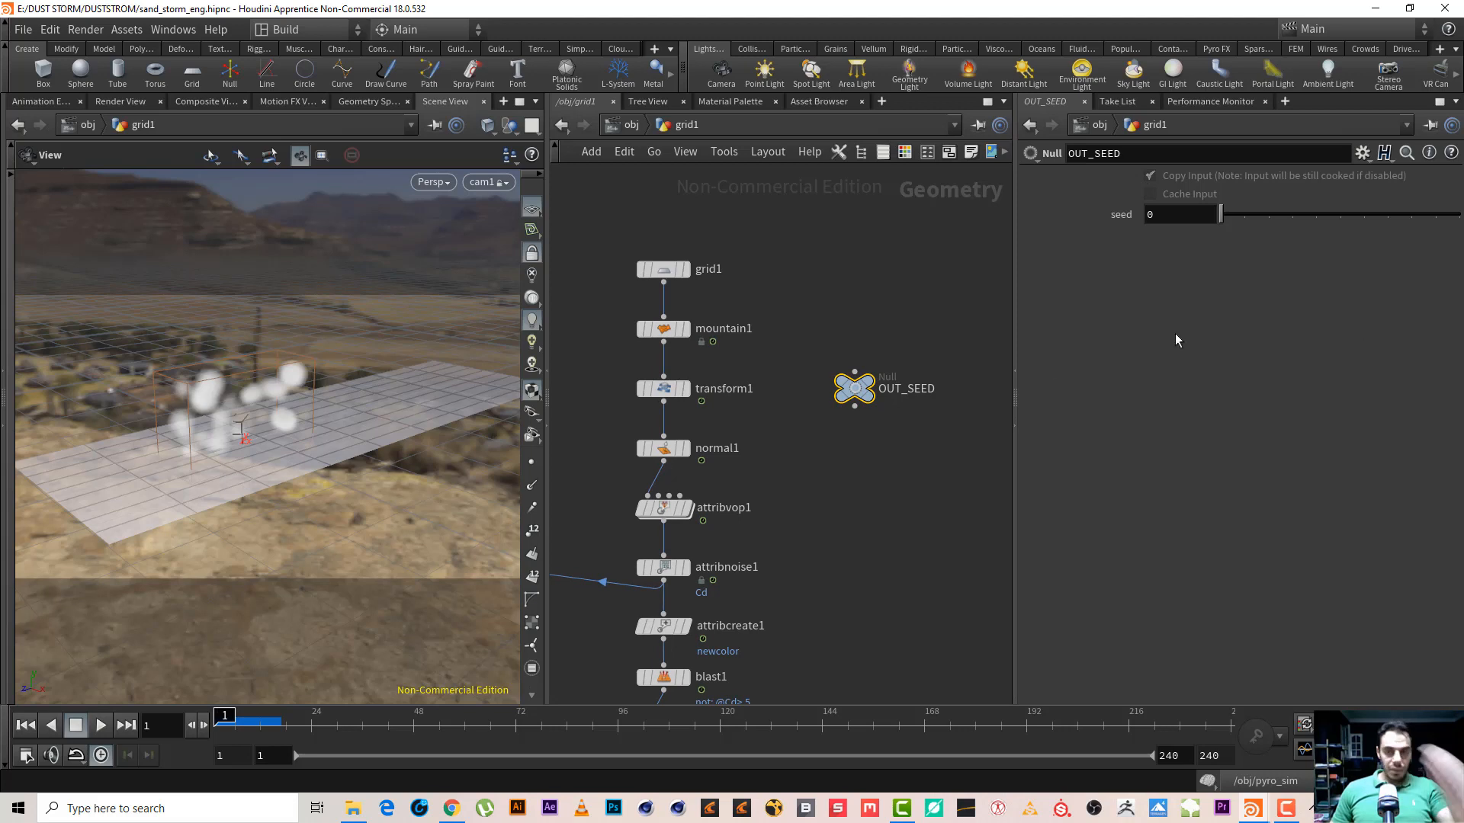
pyautogui.moveTo(908, 365); pyautogui.dragTo(946, 363, button='middle')
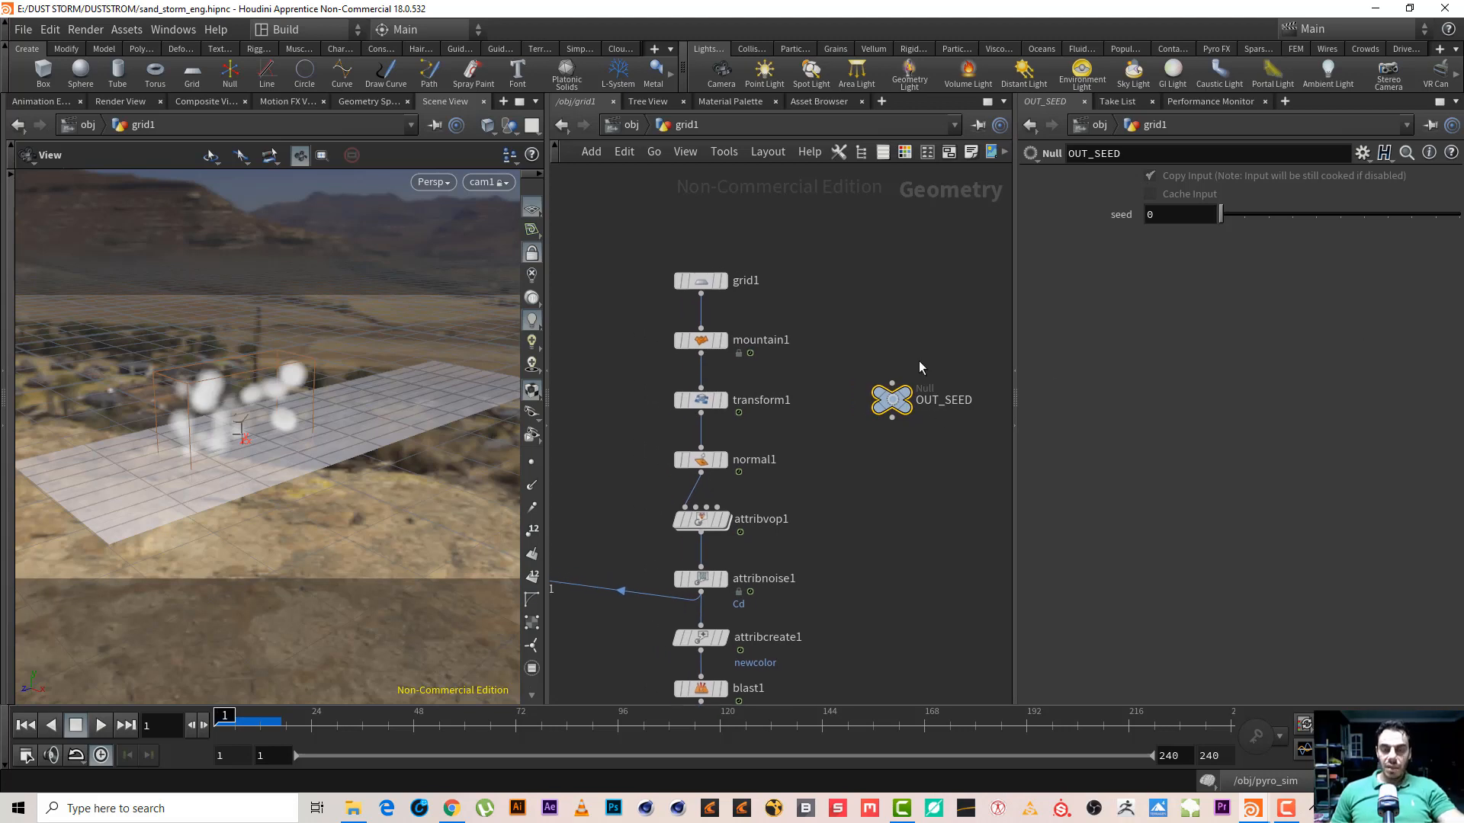
# Select the grid1 node inside the network and display its geometry in the viewport
pyautogui.moveTo(843, 303); pyautogui.dragTo(646, 275)
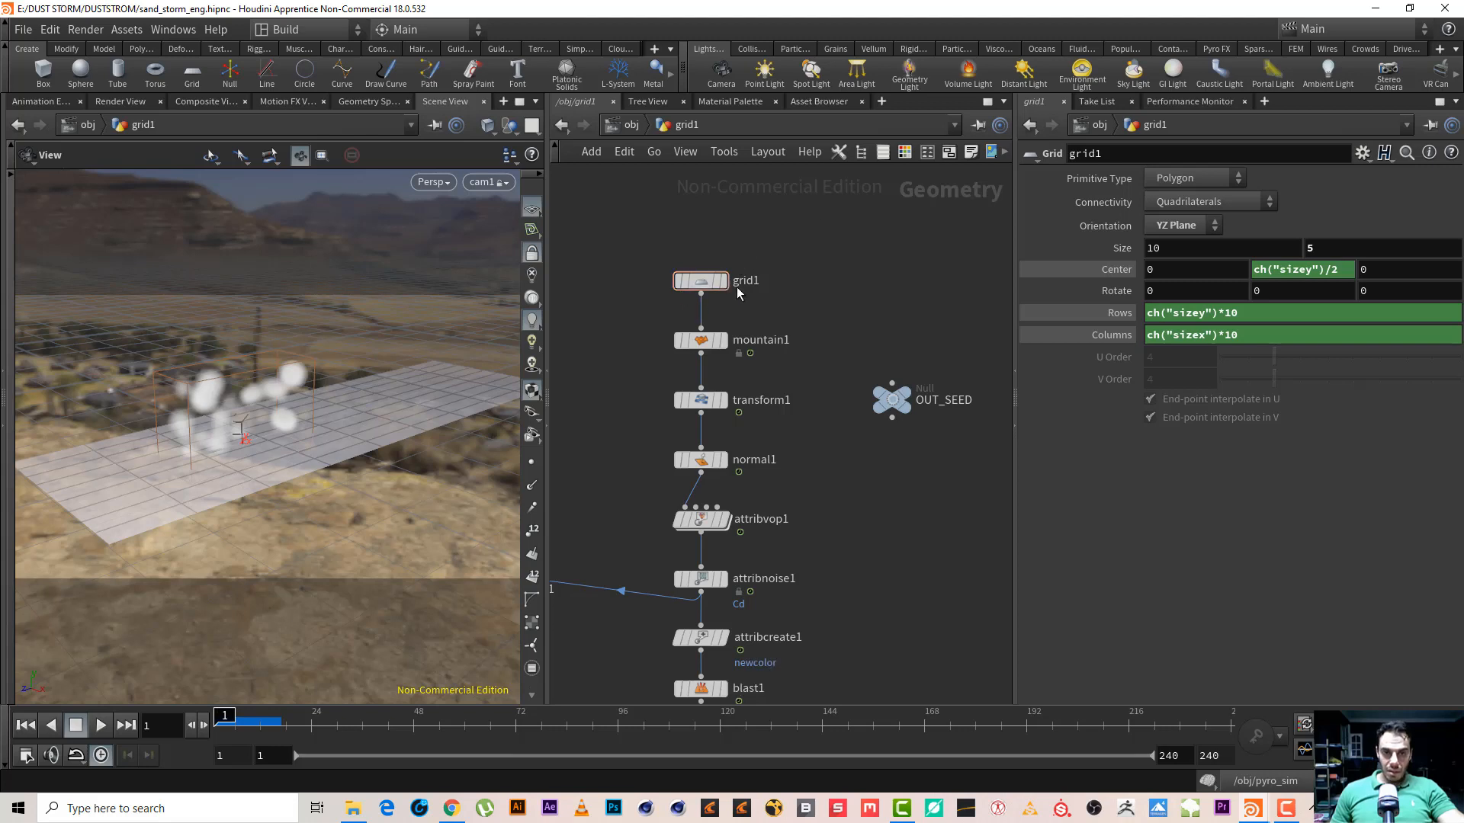
pyautogui.moveTo(724, 288)
pyautogui.click(701, 284)
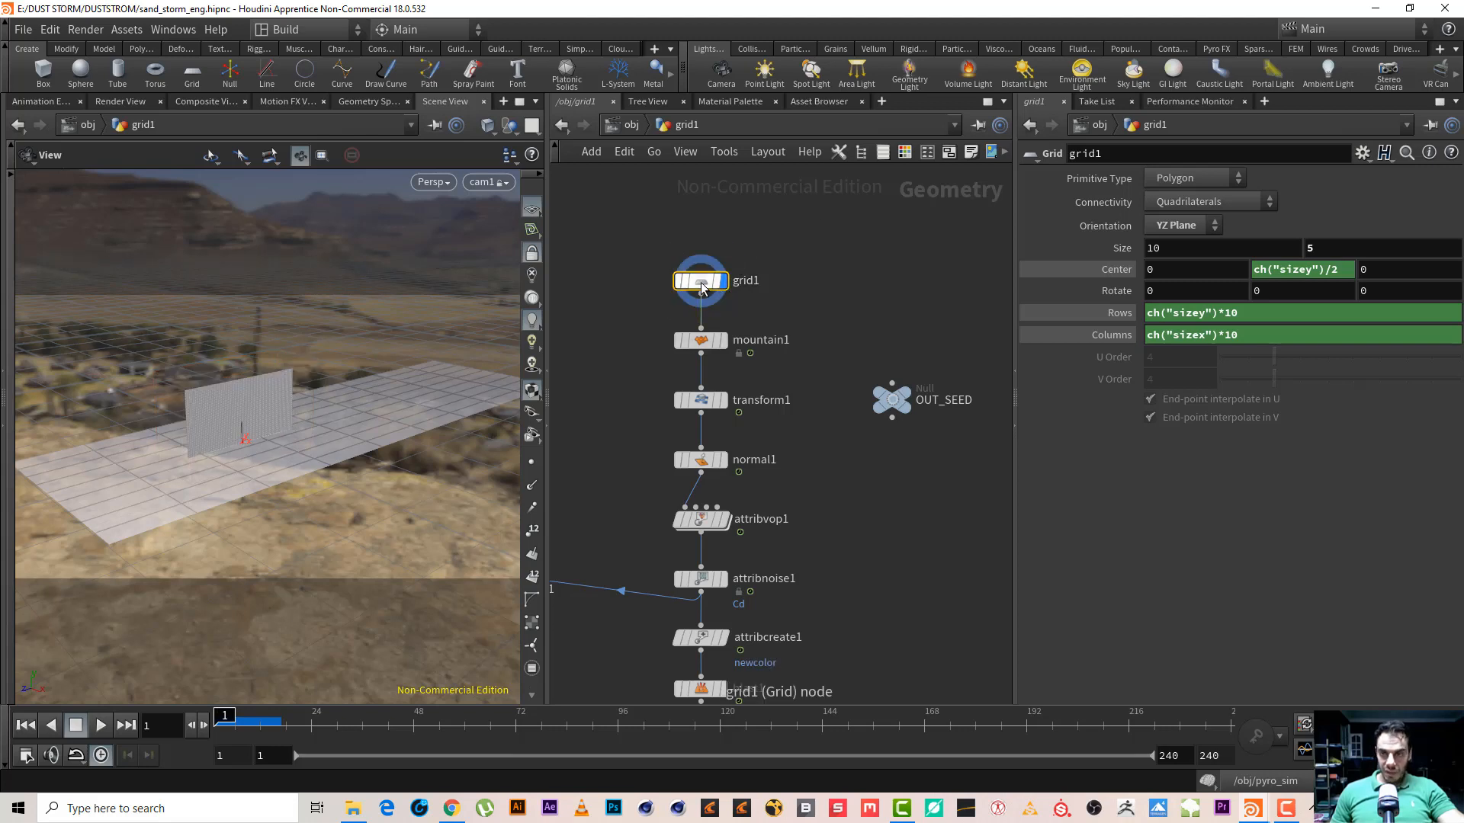
# Copy OUT_SEED's seed parameter and reference it in mountain1's Time as $T/50+rand(ch("../OUT_SEED/newparameter"))
pyautogui.click(892, 398)
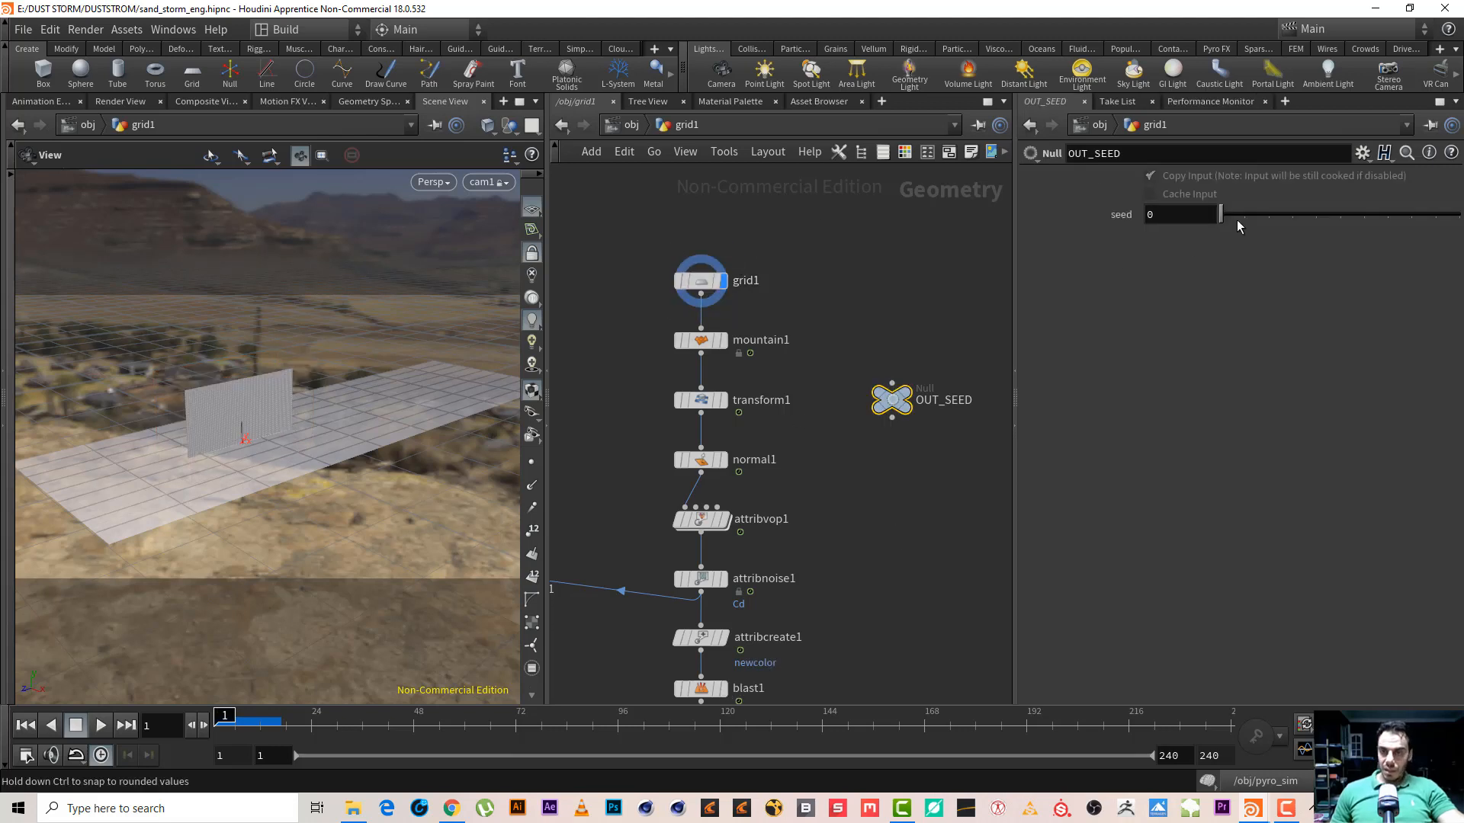
pyautogui.rightClick(1170, 220)
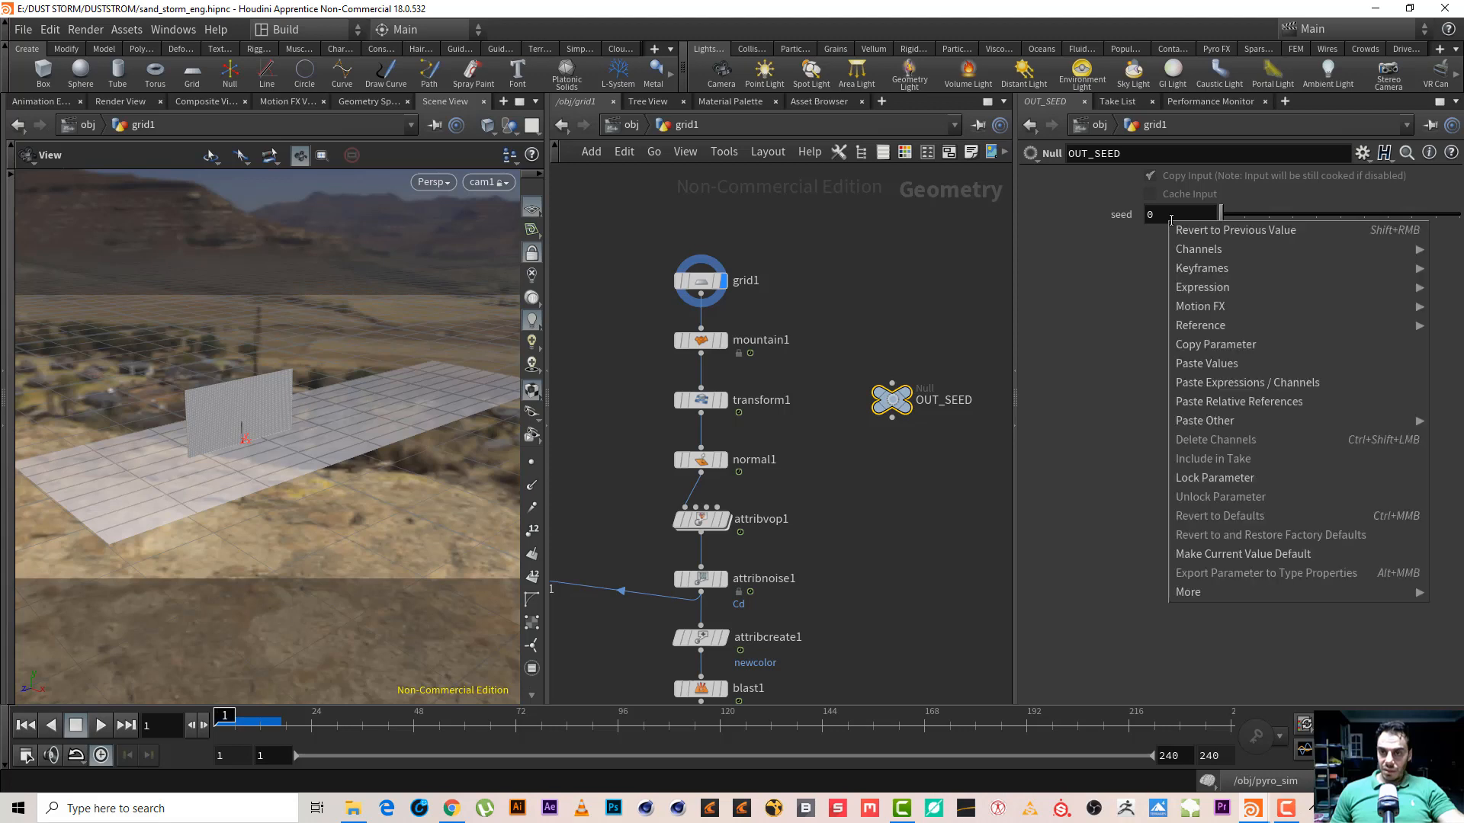
pyautogui.click(1270, 343)
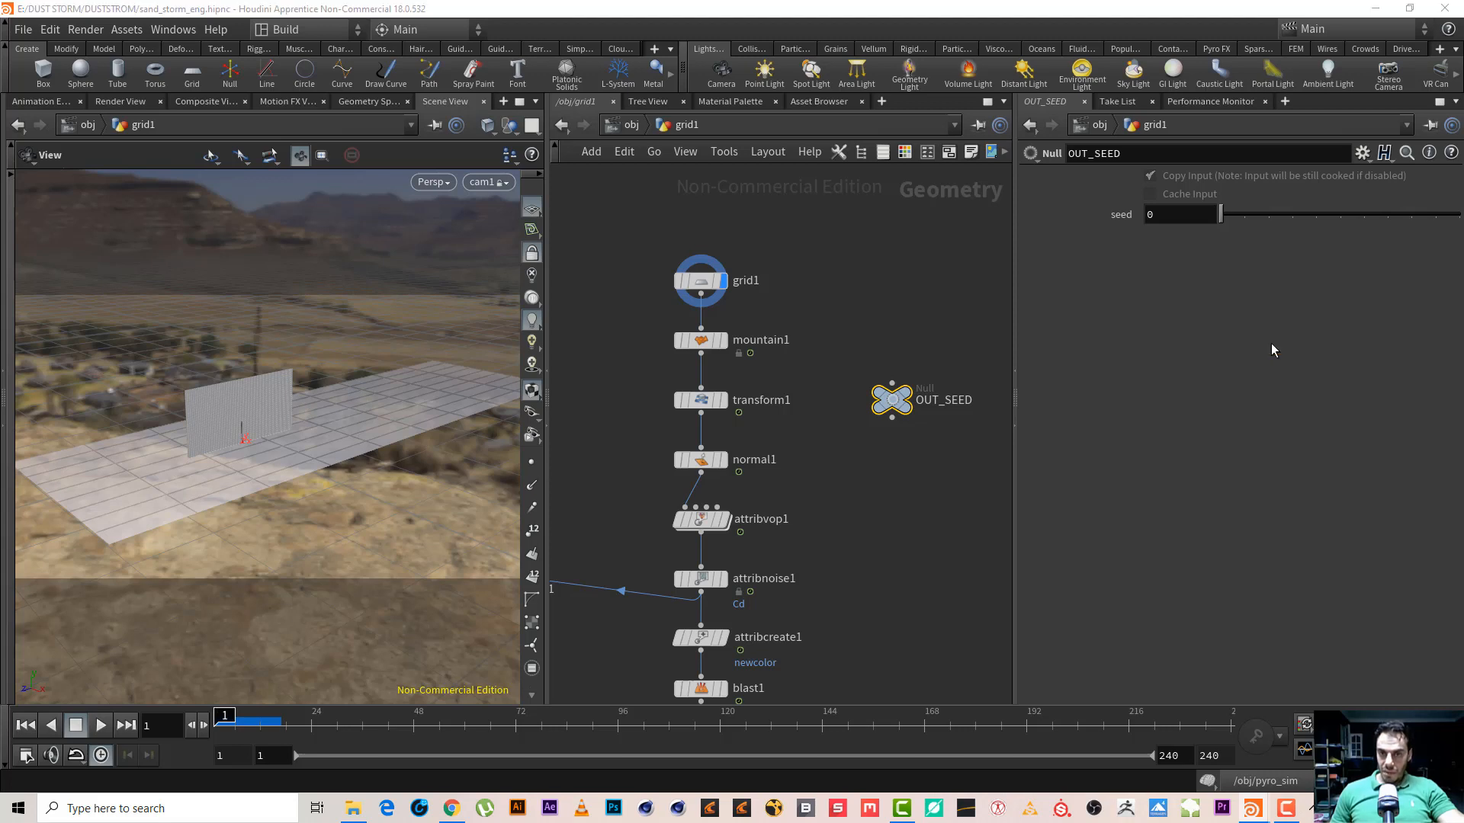
pyautogui.click(690, 341)
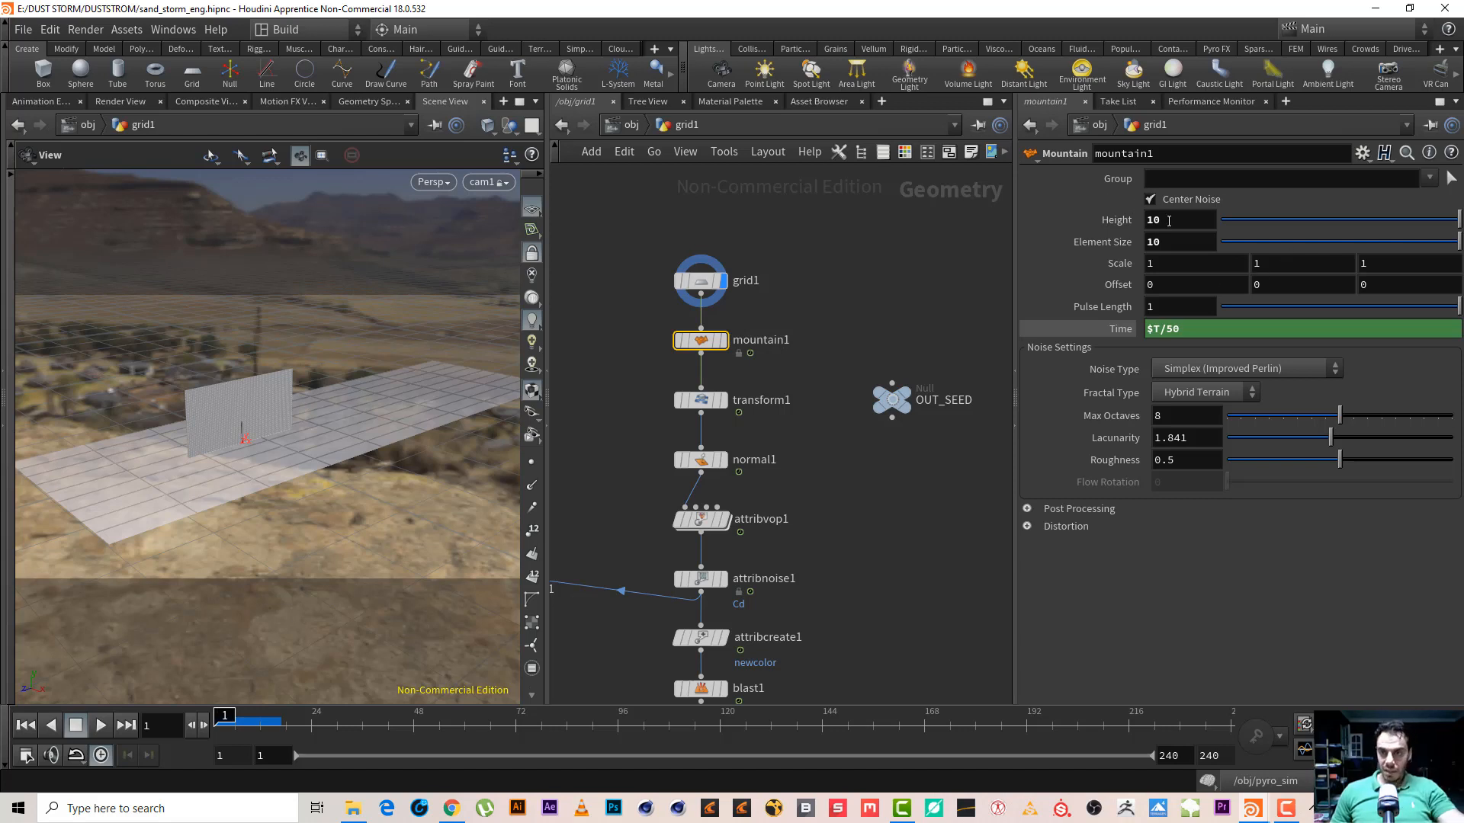
pyautogui.click(1200, 333)
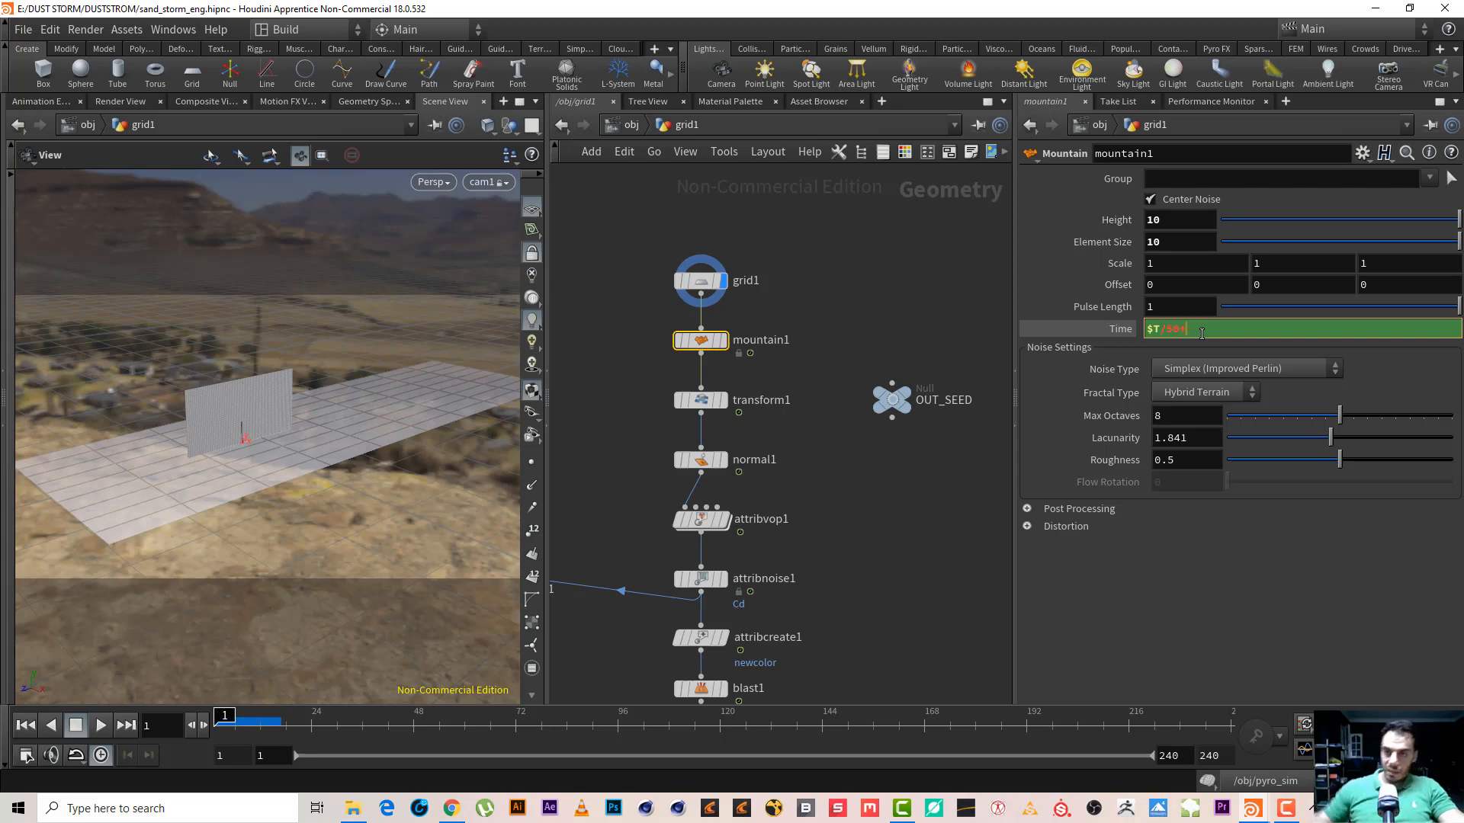
pyautogui.rightClick(1201, 334)
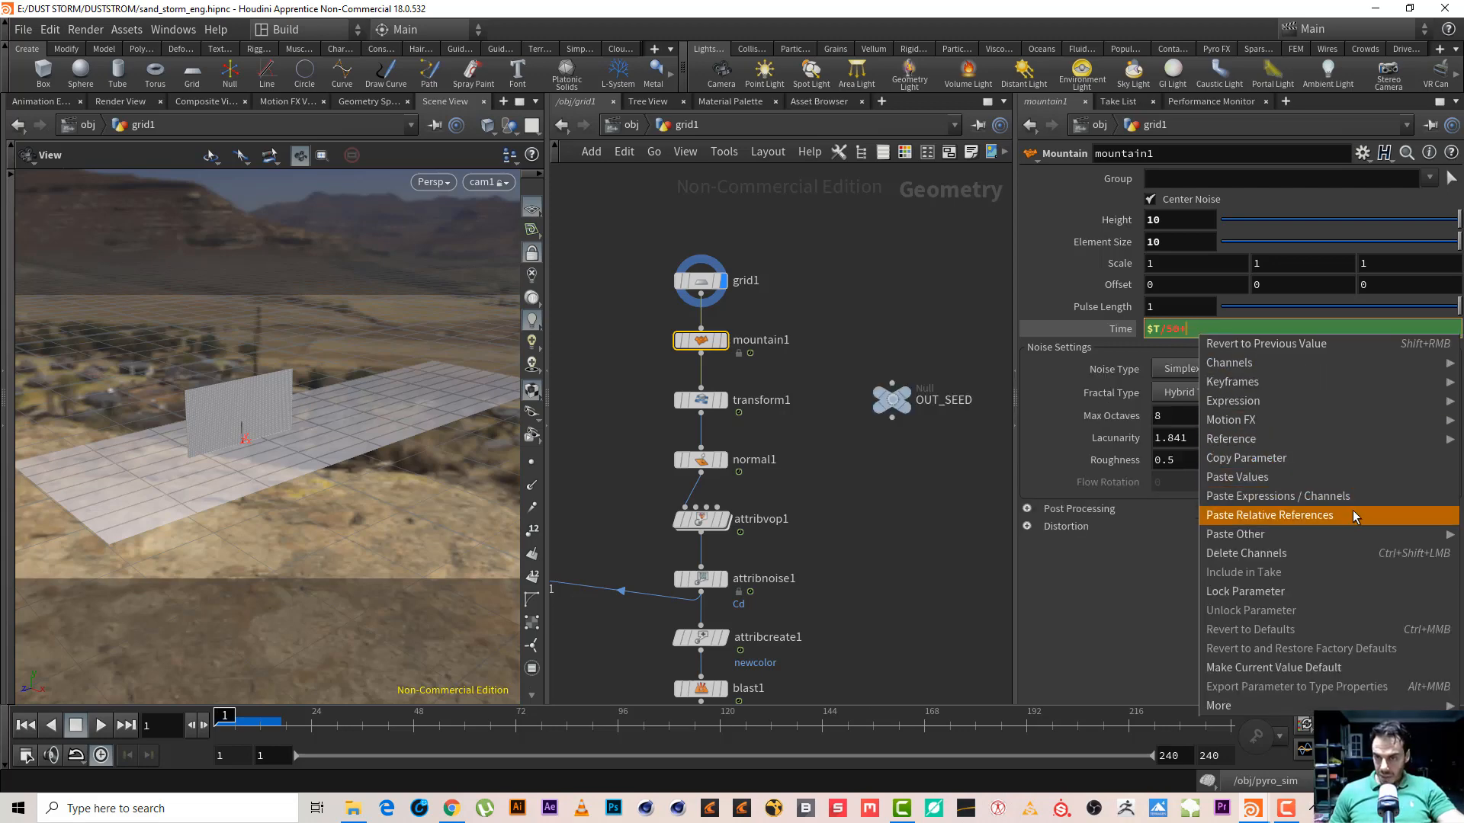
pyautogui.click(1238, 334)
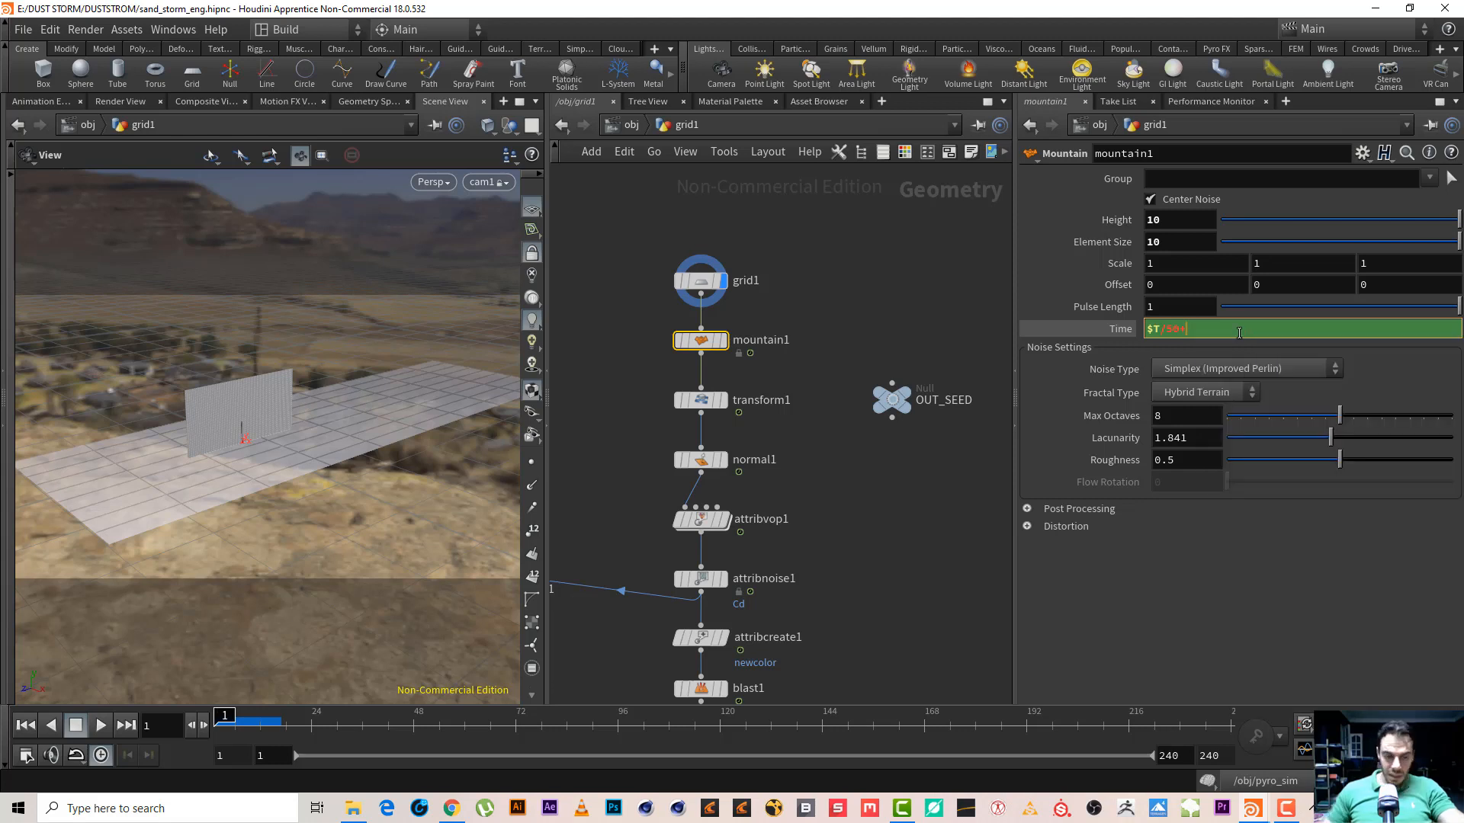
pyautogui.write('rand(')
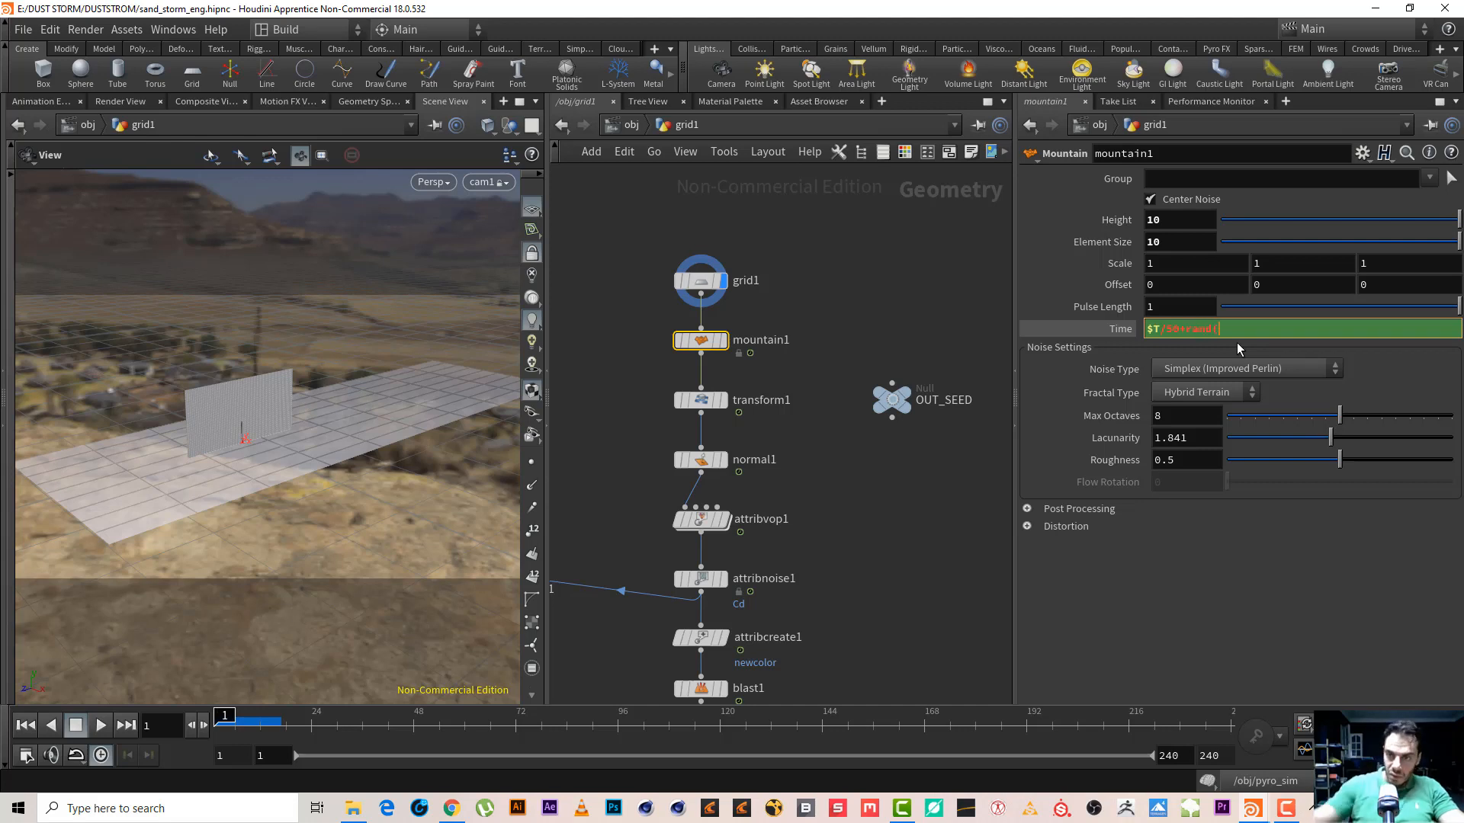
pyautogui.rightClick(1236, 331)
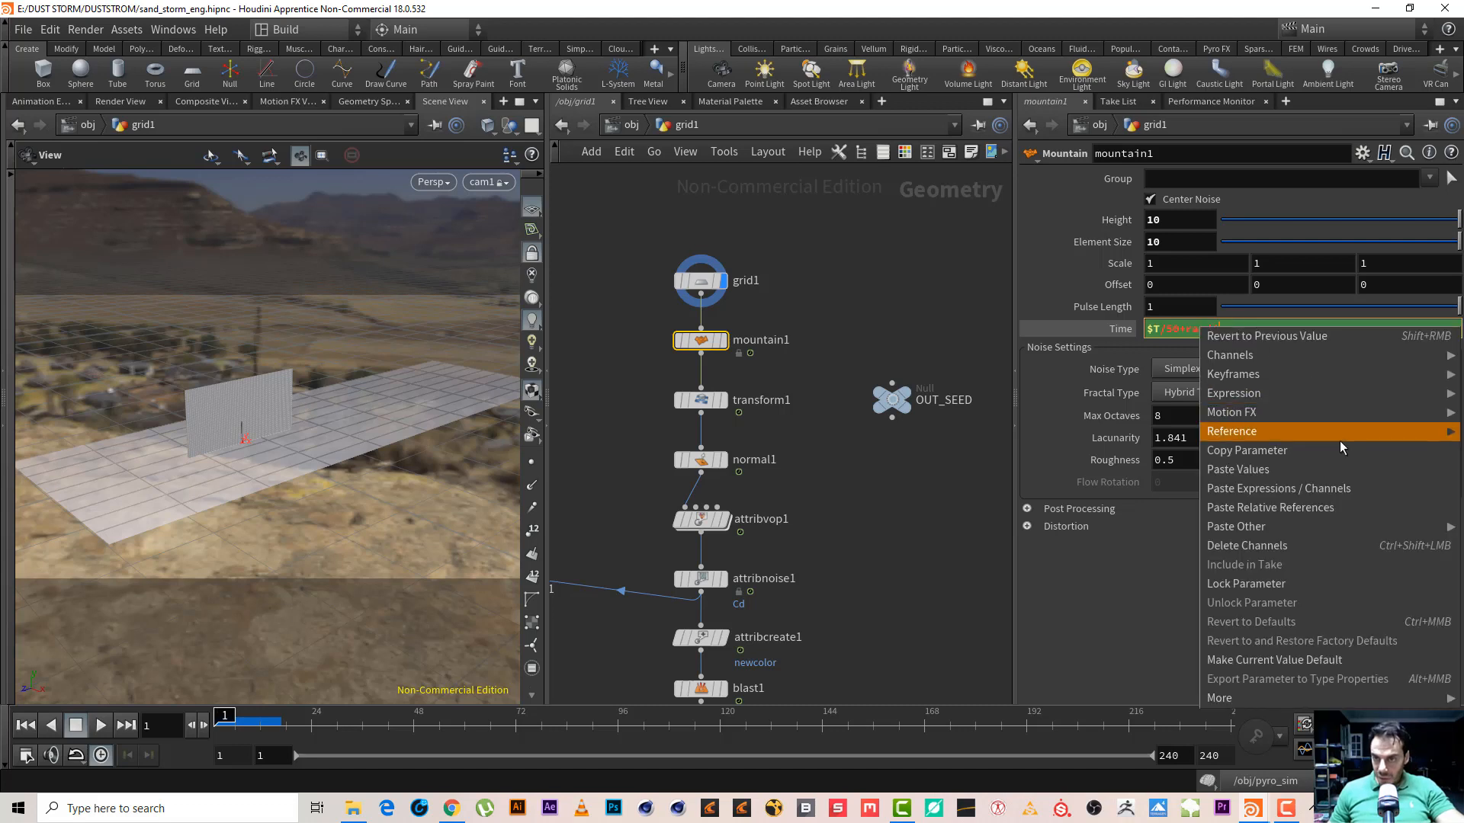
pyautogui.click(1366, 506)
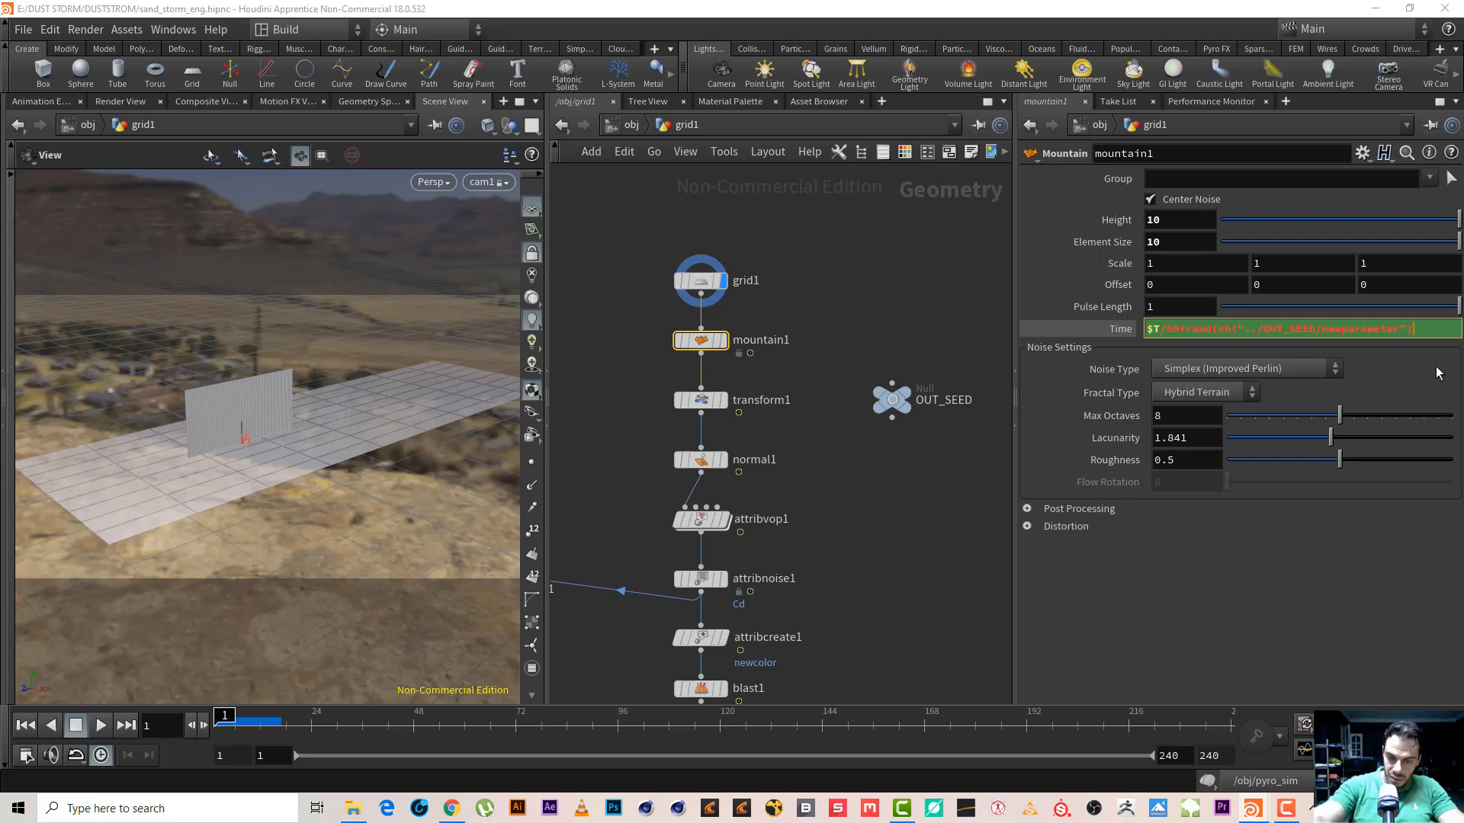
pyautogui.press('Return')
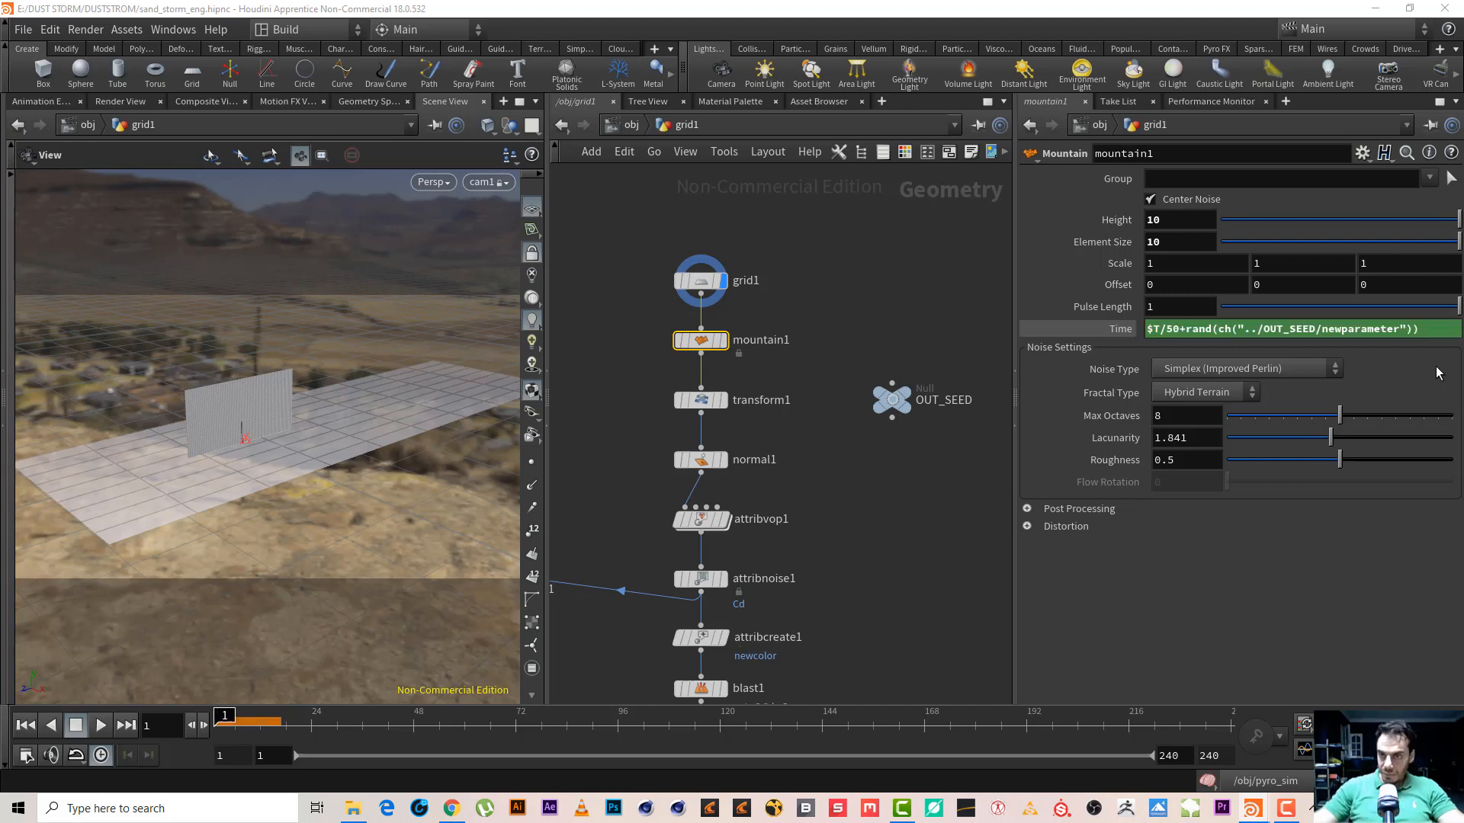
# Set the seed on OUT_SEED to 1 and check the evaluated Time value of mountain1
pyautogui.click(1107, 323)
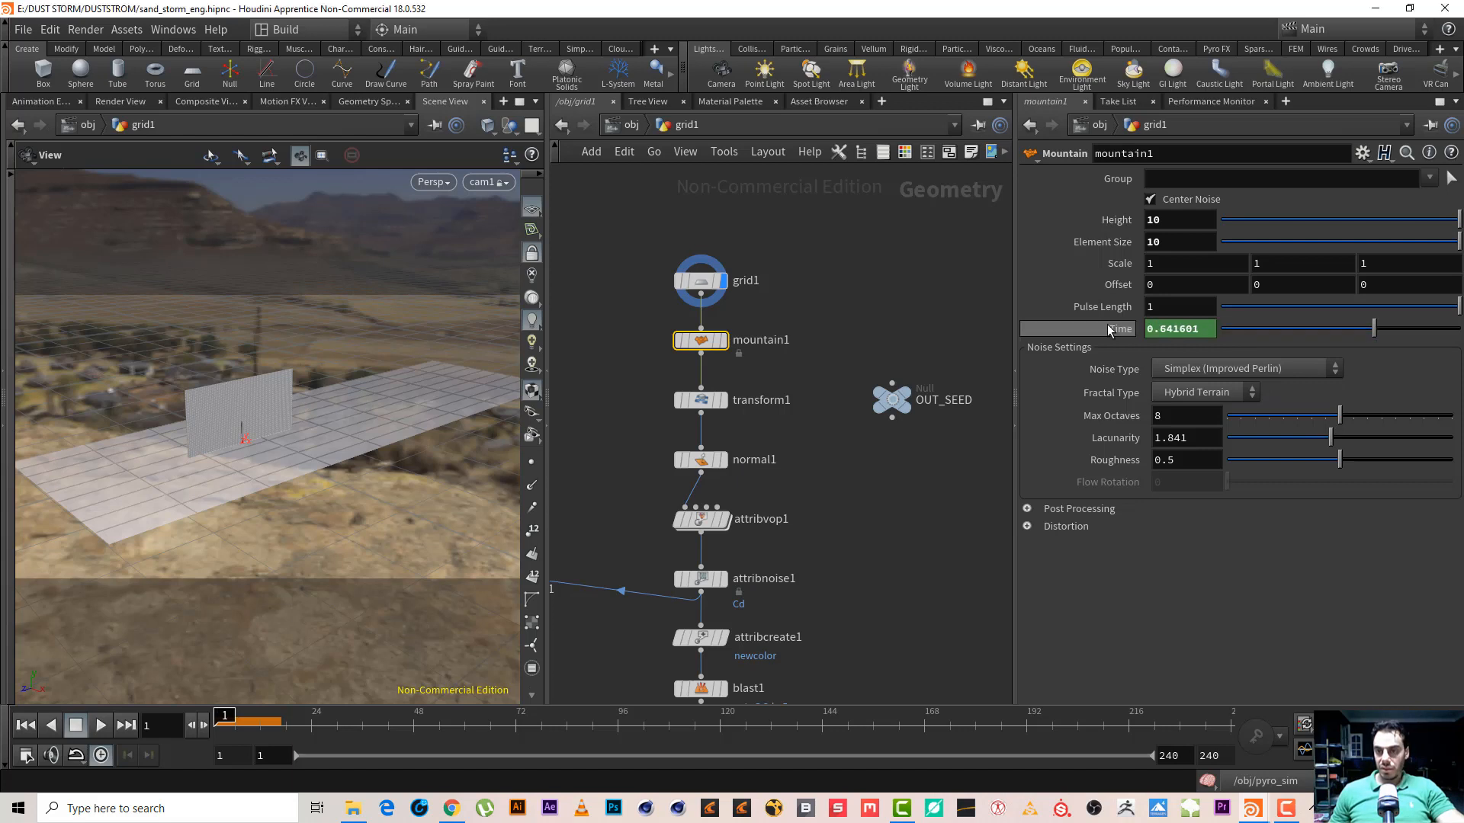
pyautogui.moveTo(947, 309); pyautogui.dragTo(870, 461)
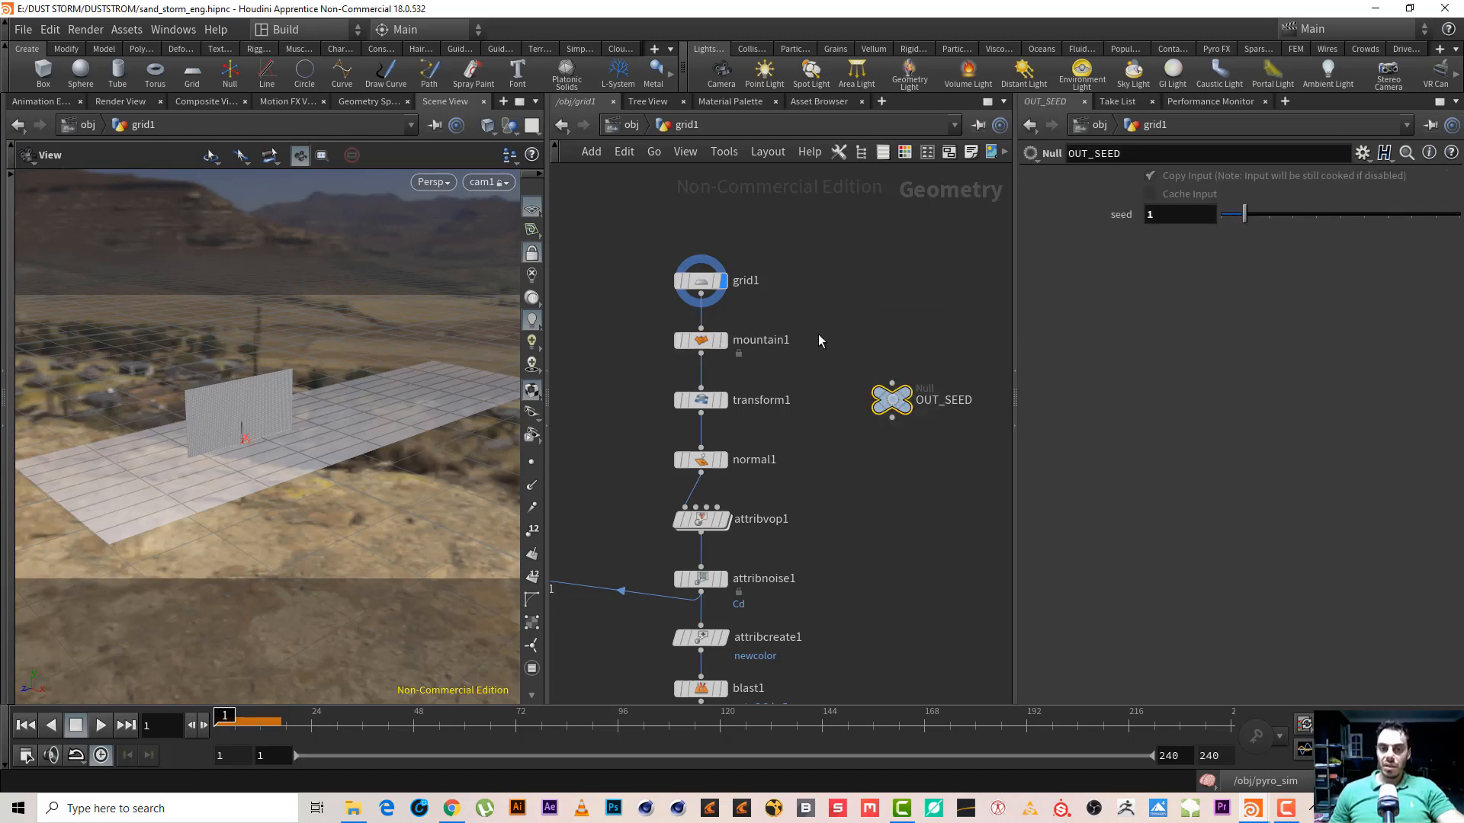
pyautogui.click(701, 340)
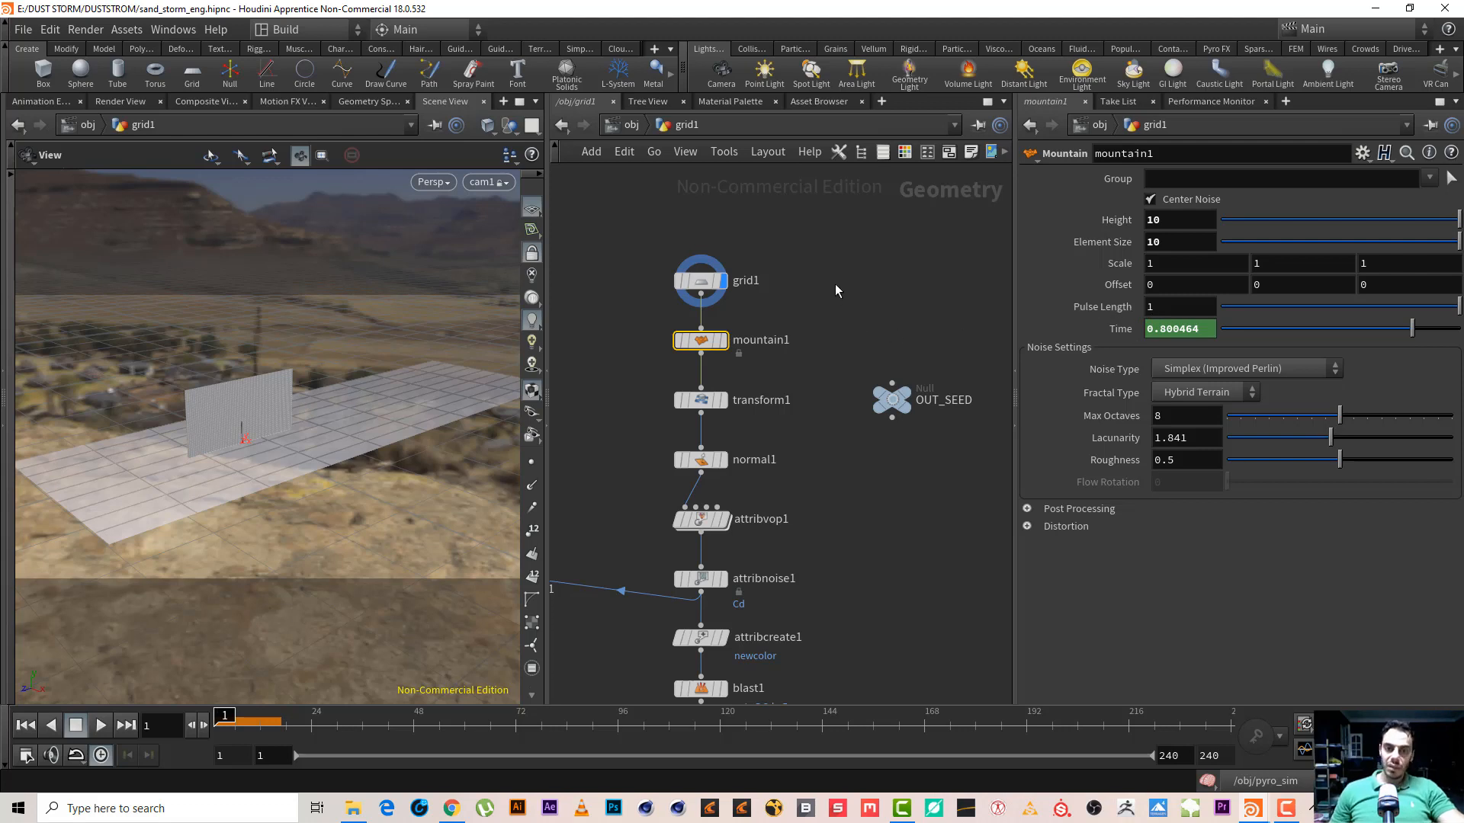
# Examine the parameters of transform1, normal1 and attribvop1, including attribvop1's Flow expression, with the grid seen close up
pyautogui.moveTo(835, 284); pyautogui.dragTo(869, 216, button='middle')
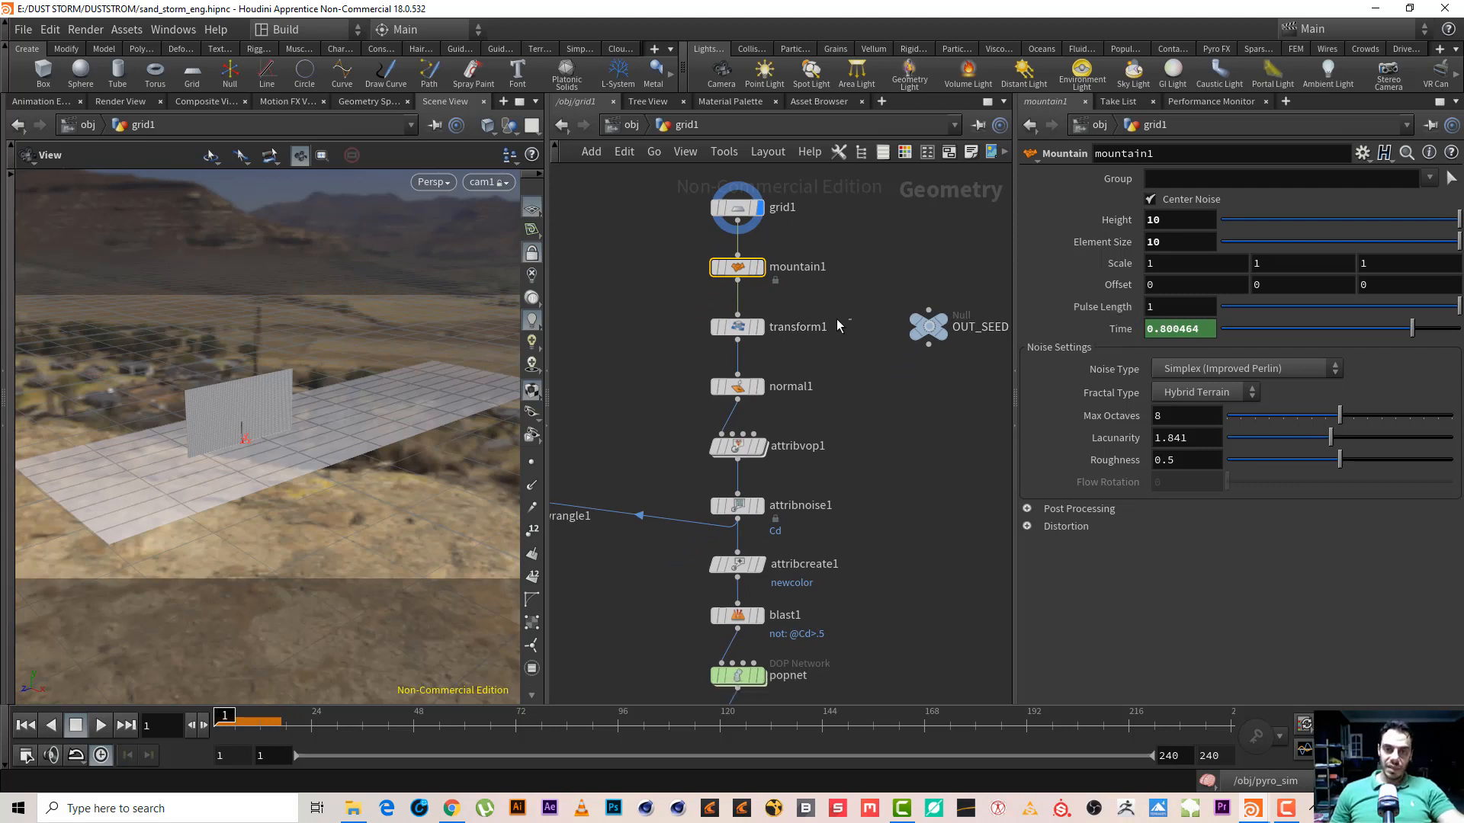
pyautogui.click(736, 327)
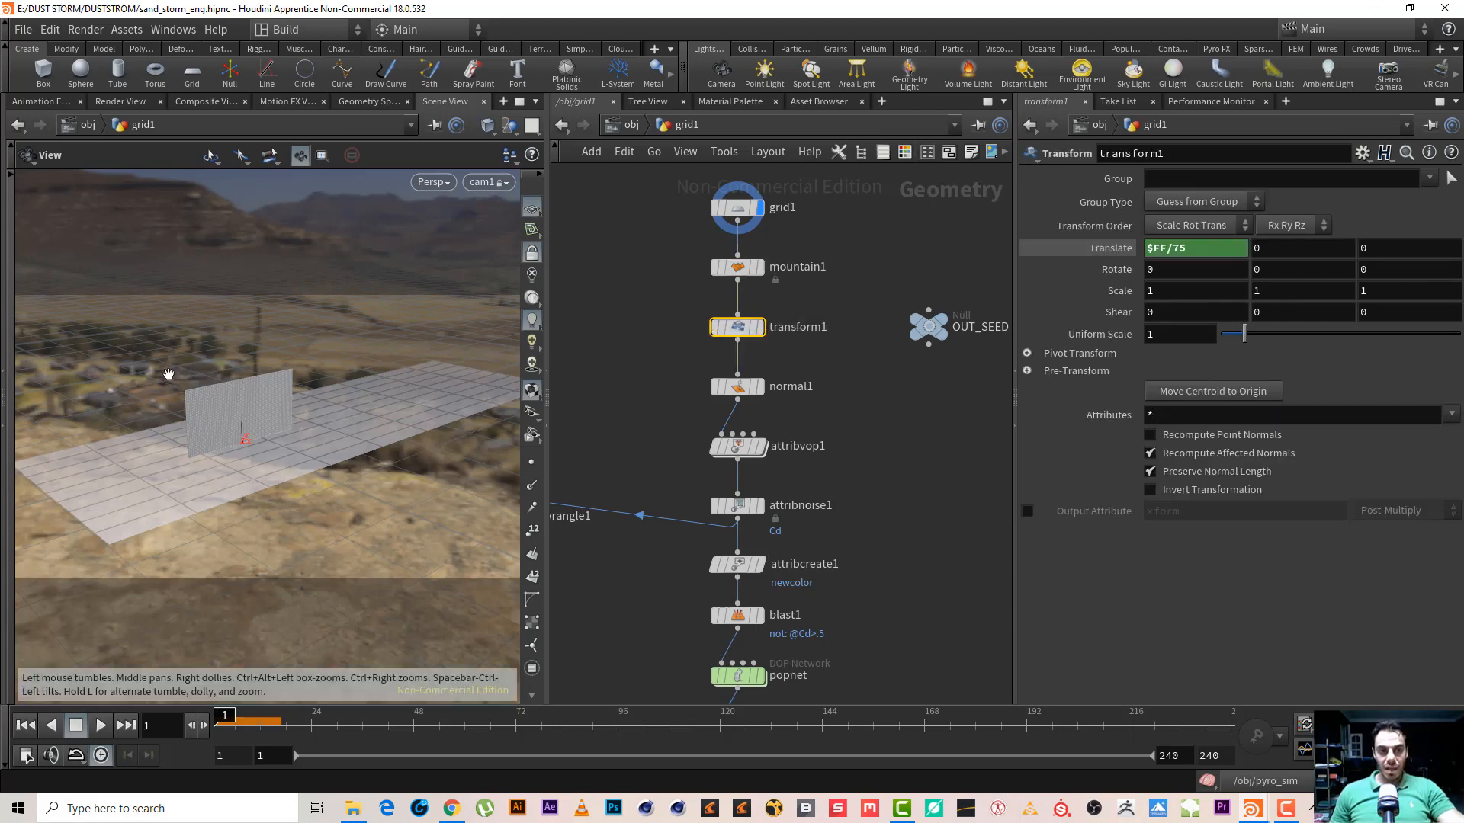
pyautogui.scroll(5, 267, 389)
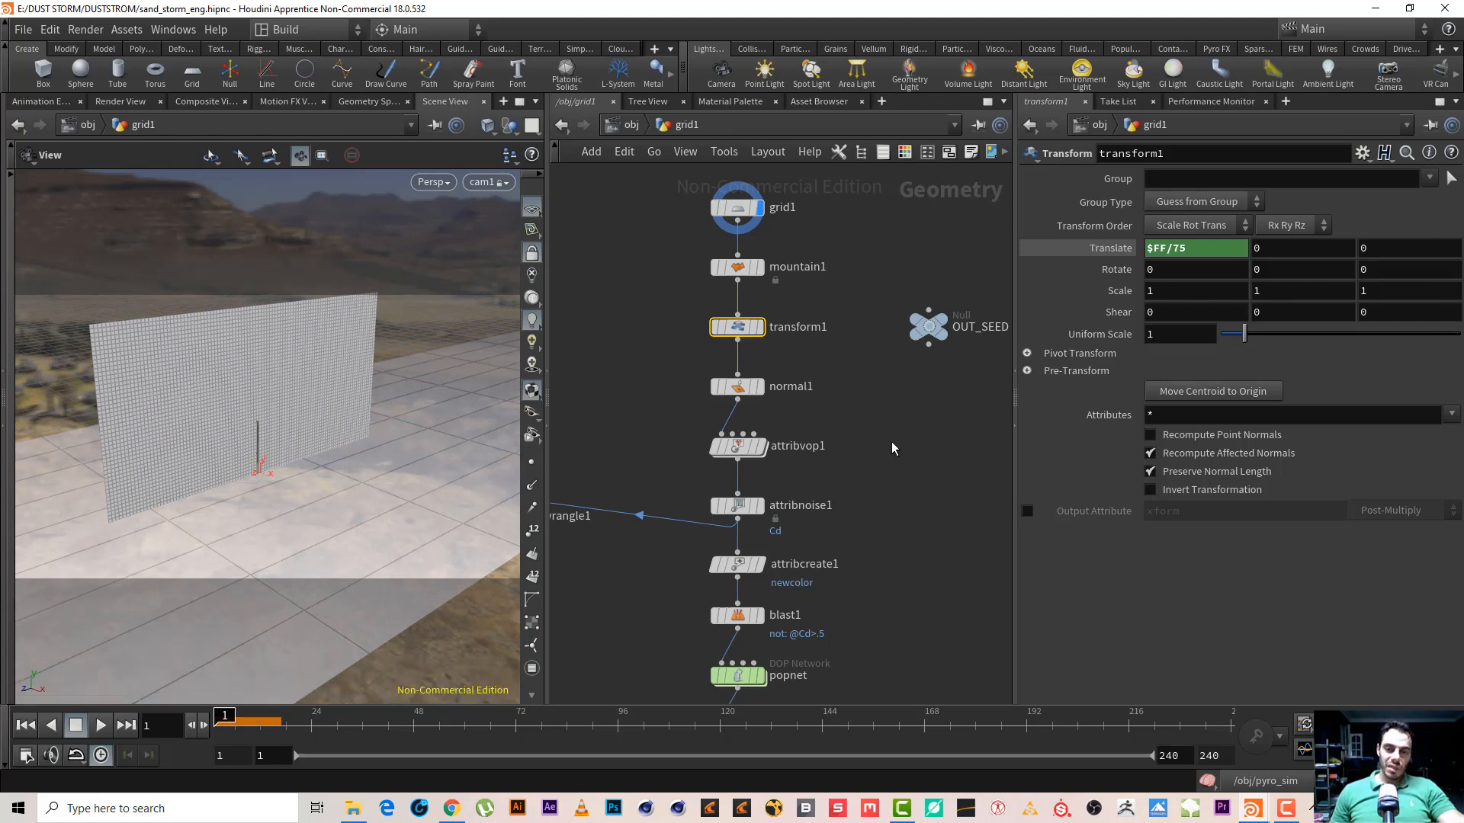
pyautogui.moveTo(890, 441); pyautogui.dragTo(893, 362, button='middle')
pyautogui.moveTo(886, 357); pyautogui.dragTo(640, 417)
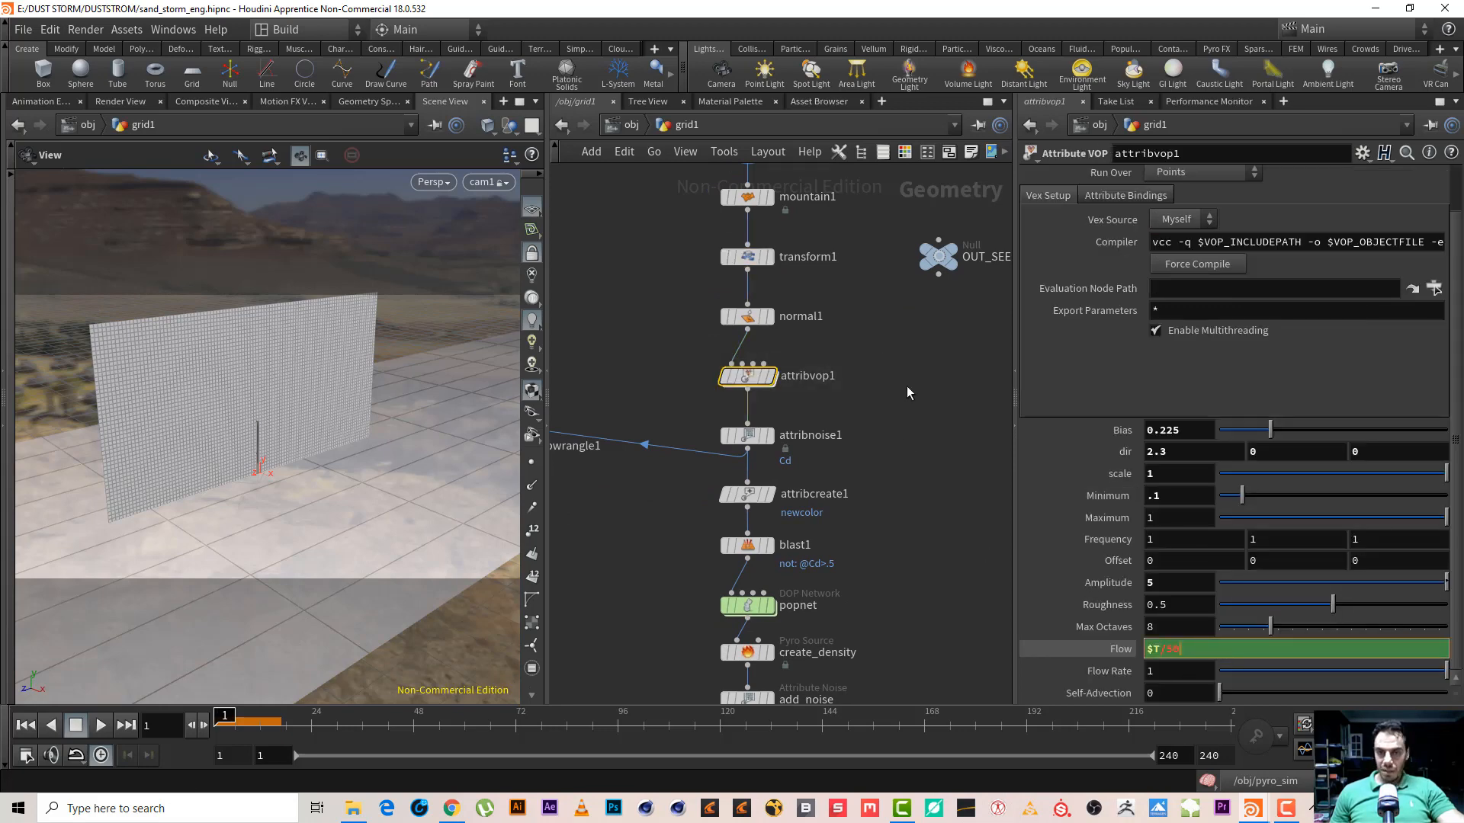
pyautogui.click(898, 334)
pyautogui.moveTo(898, 334); pyautogui.dragTo(875, 359, button='middle')
pyautogui.moveTo(872, 355); pyautogui.dragTo(670, 257)
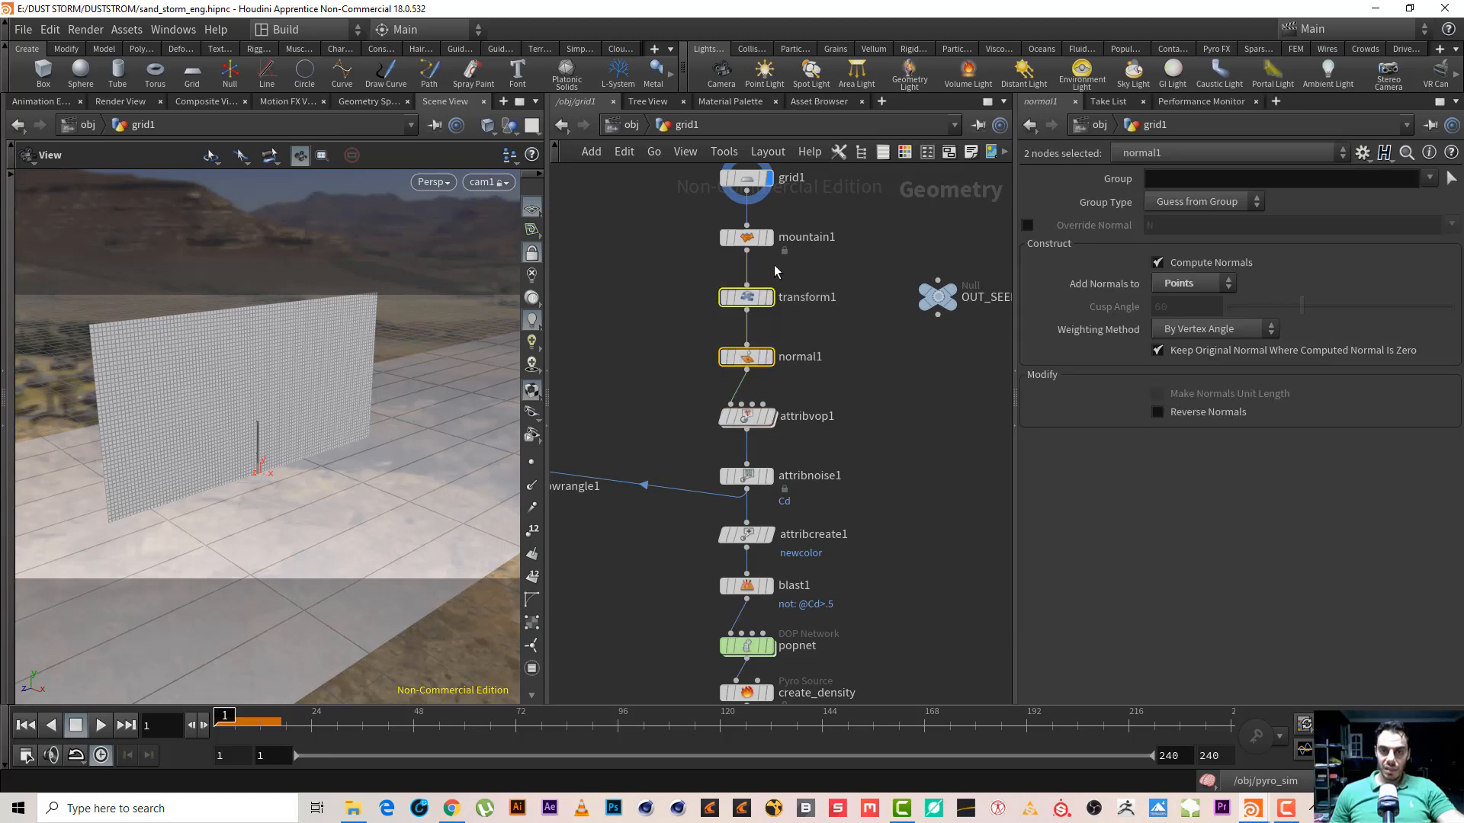
# Copy rand(ch("../OUT_SEED/newparameter")) from mountain1's Time and add it to attribvop1's Flow as $T/50+rand(ch("../OUT_SEED/newparameter"))
pyautogui.click(751, 238)
pyautogui.click(1121, 331)
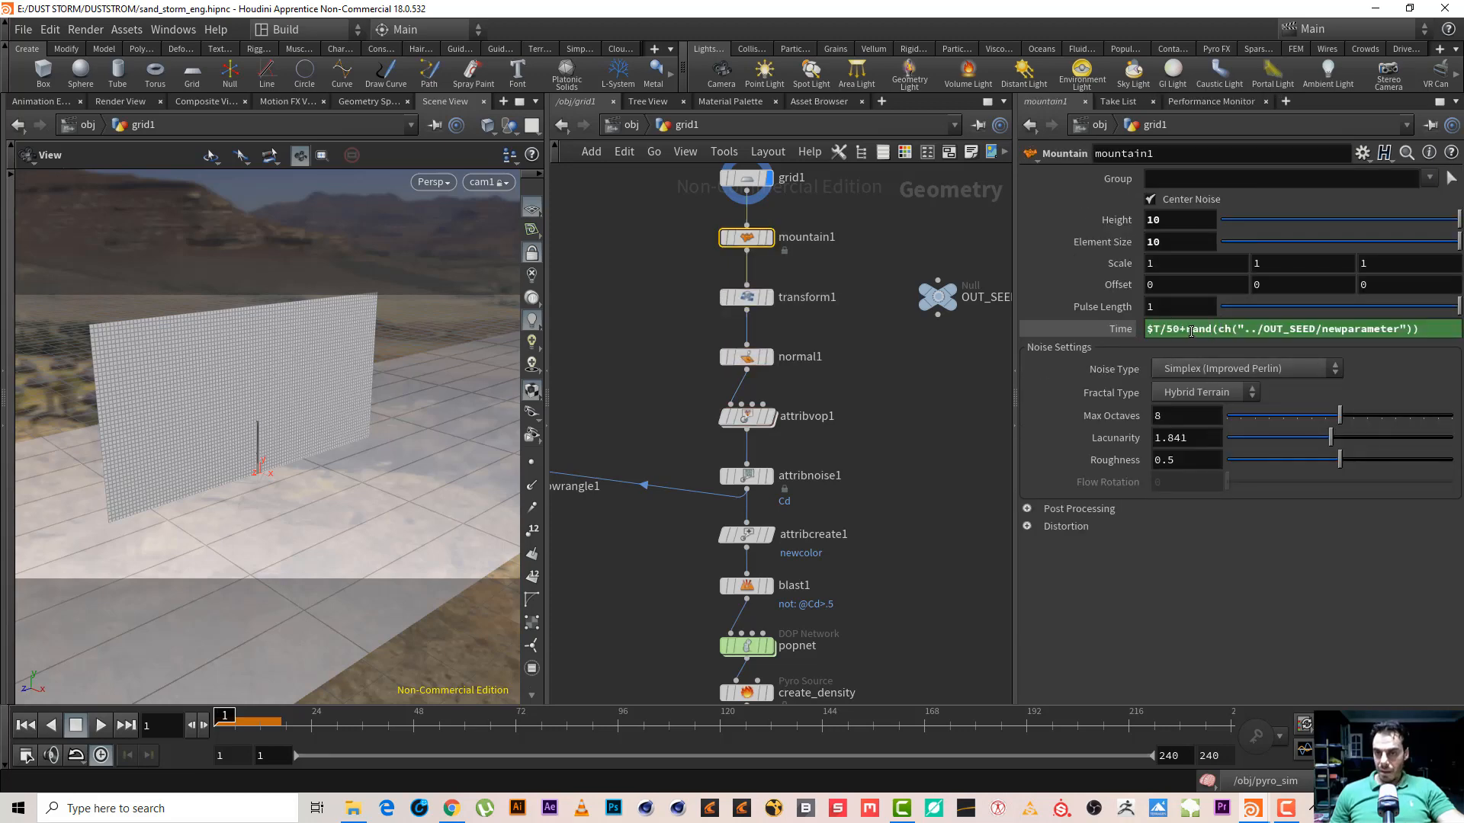
pyautogui.moveTo(1187, 330); pyautogui.dragTo(1426, 330)
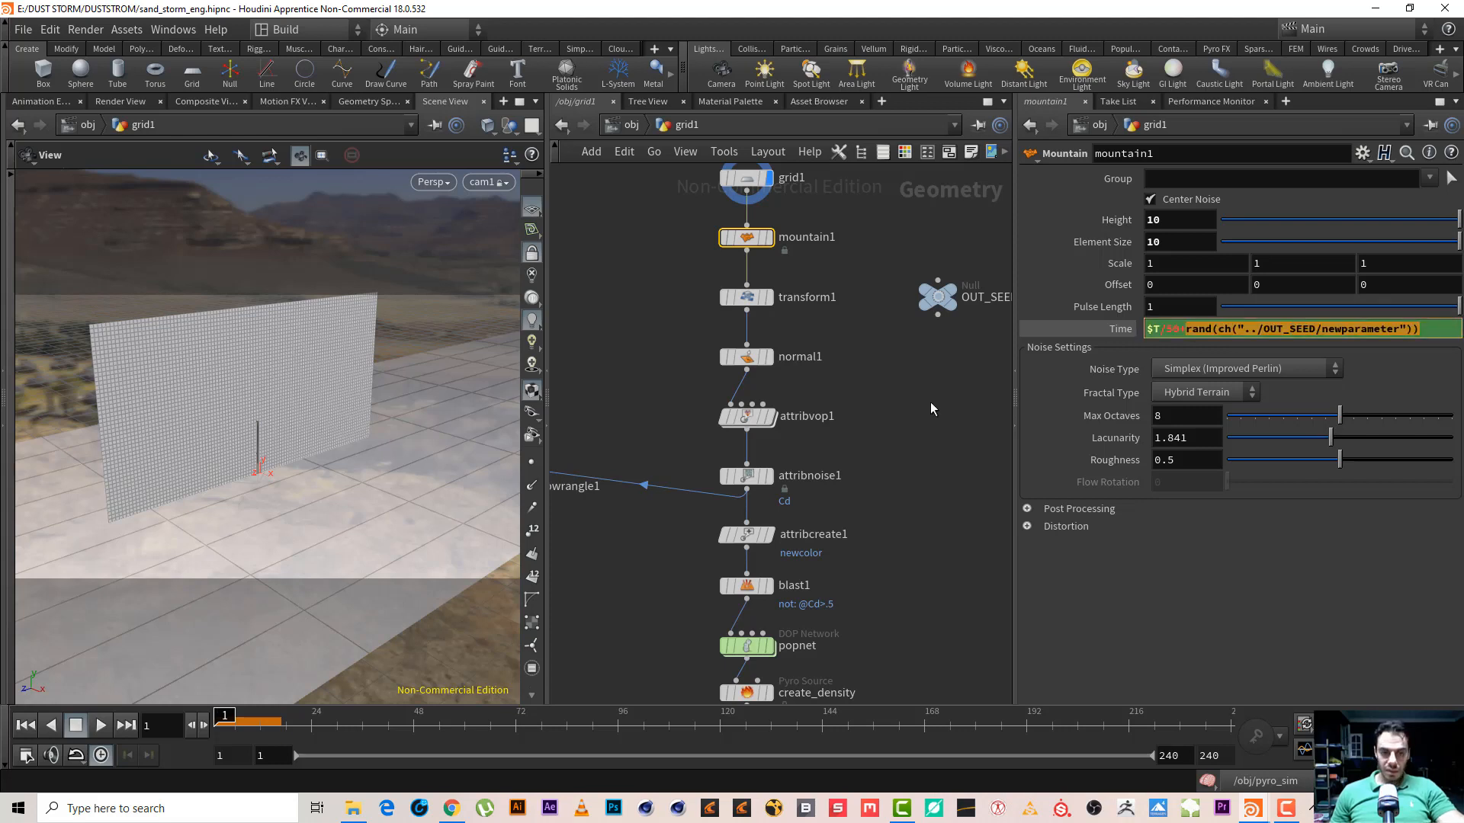
pyautogui.click(869, 556)
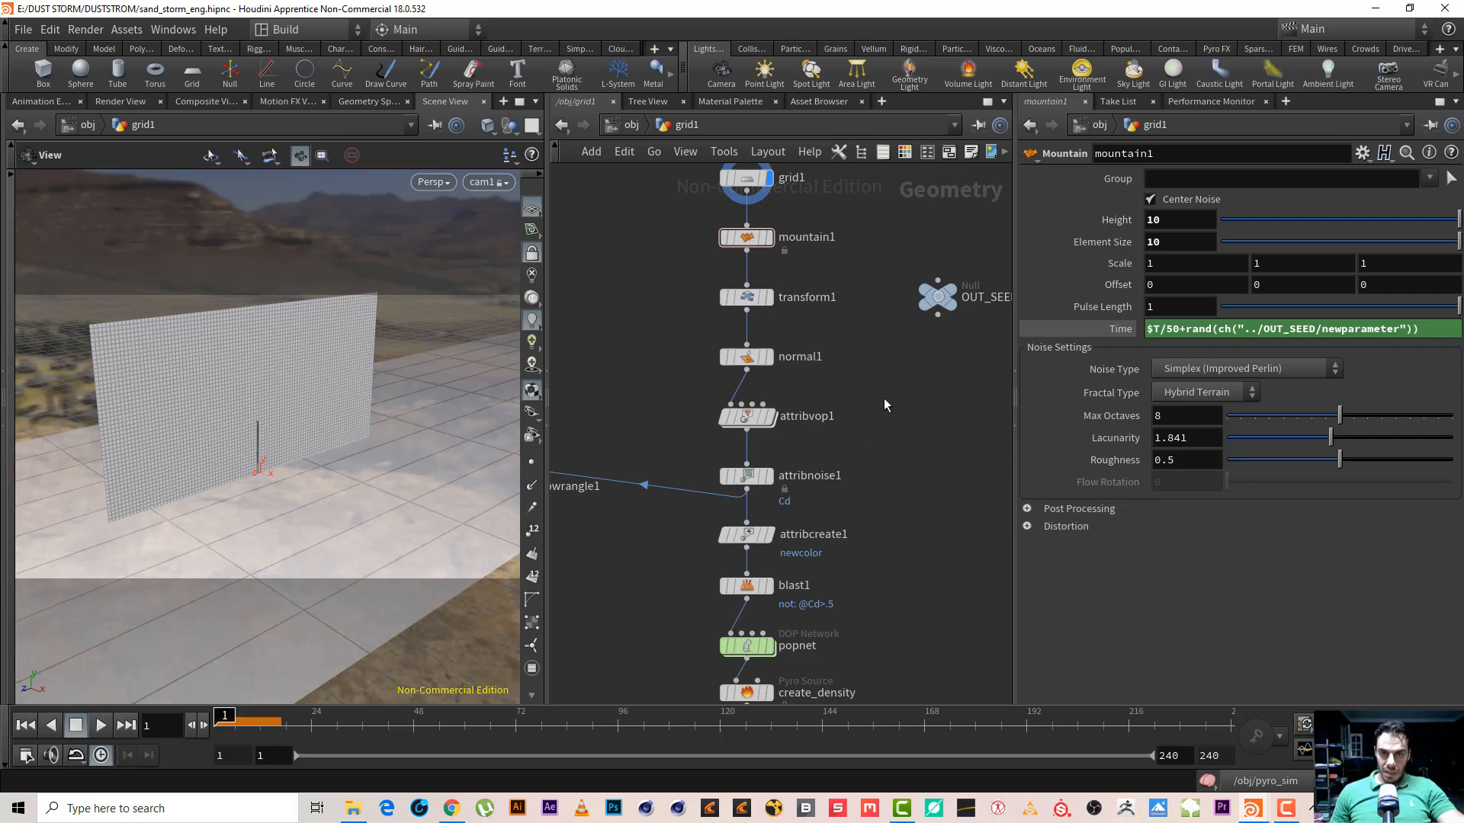
pyautogui.moveTo(883, 401); pyautogui.dragTo(713, 438)
pyautogui.click(1222, 655)
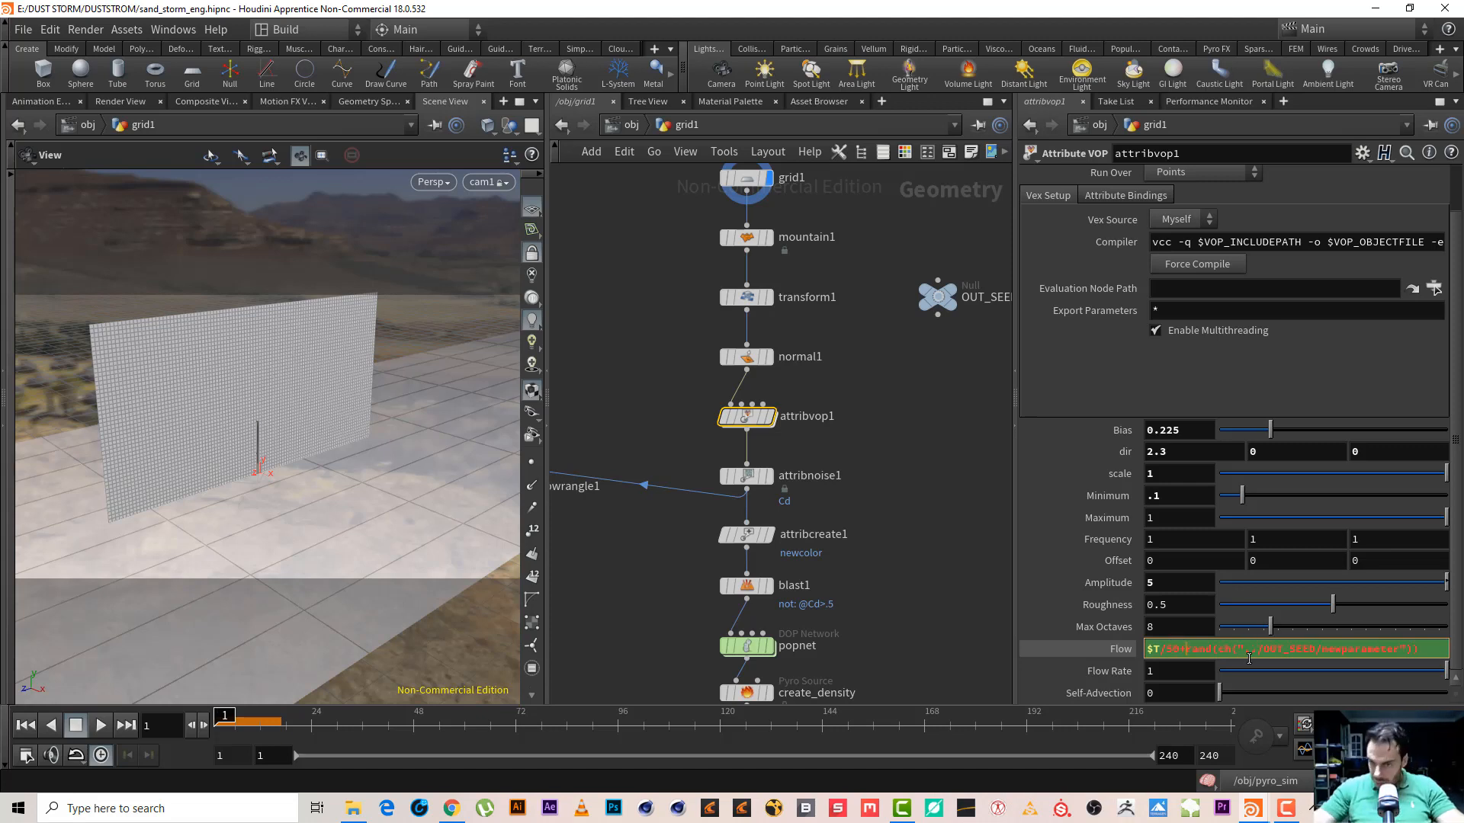
pyautogui.press('Return')
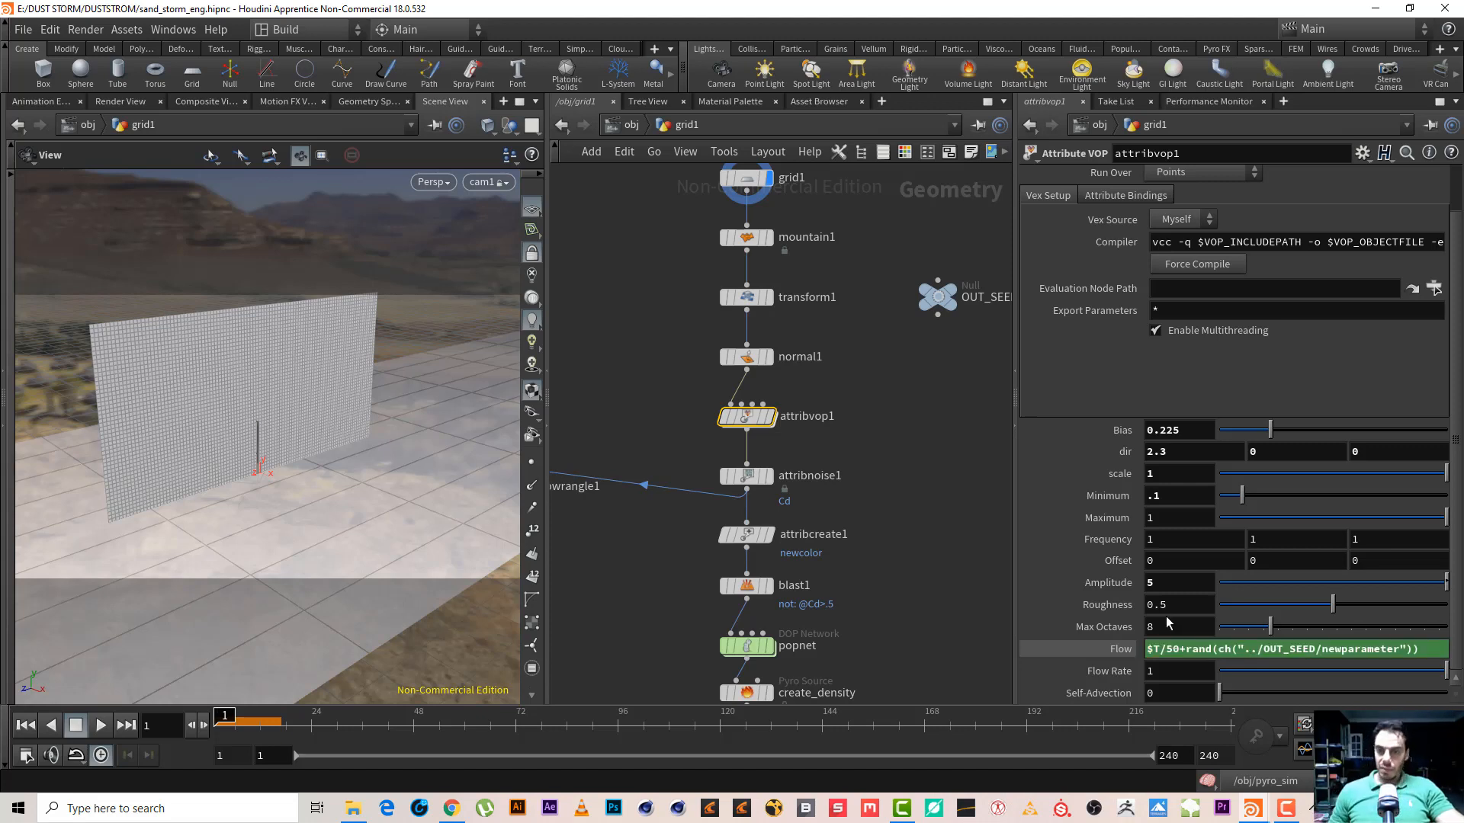
pyautogui.click(1119, 647)
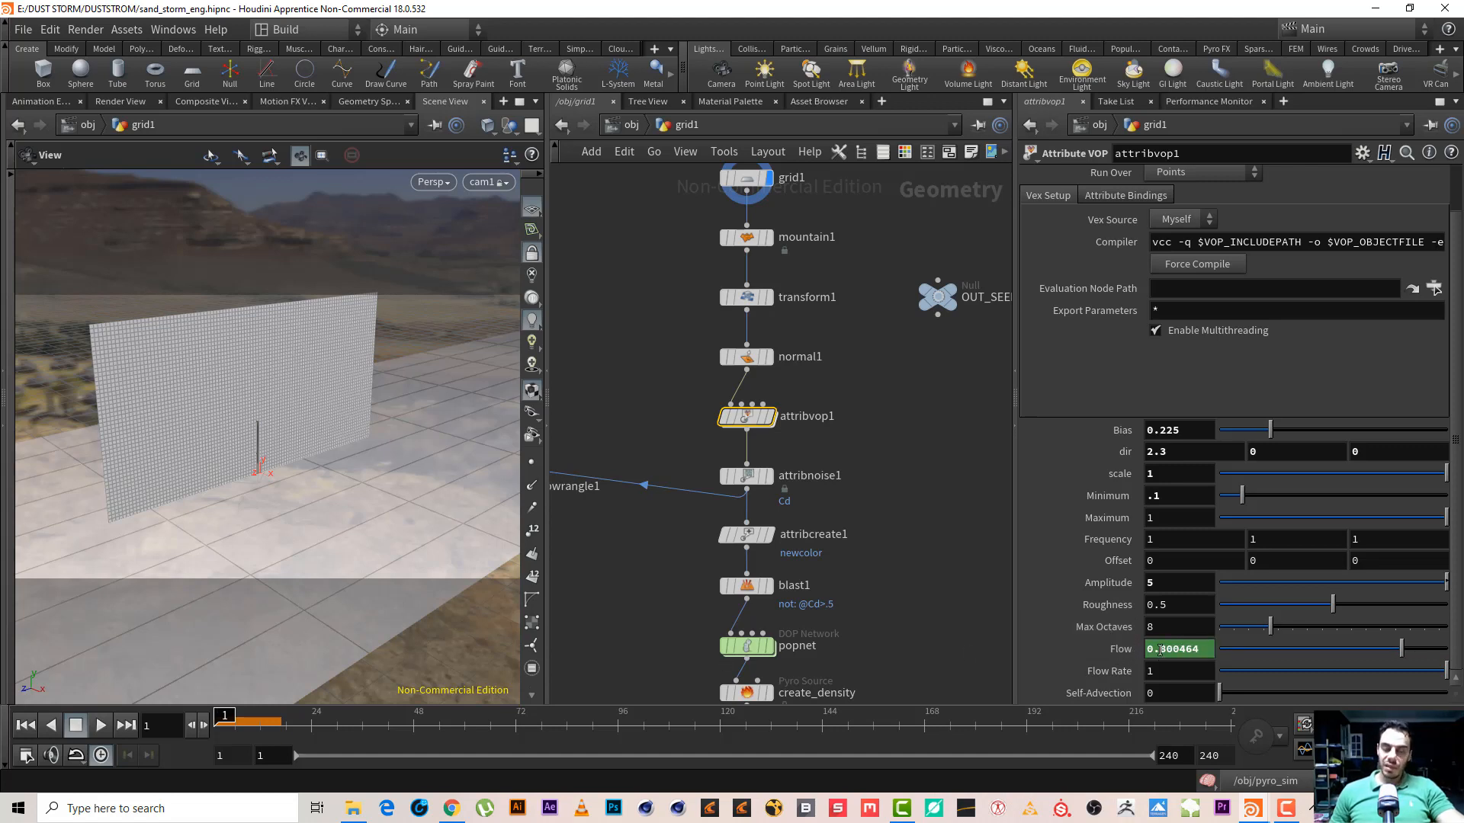
pyautogui.click(870, 579)
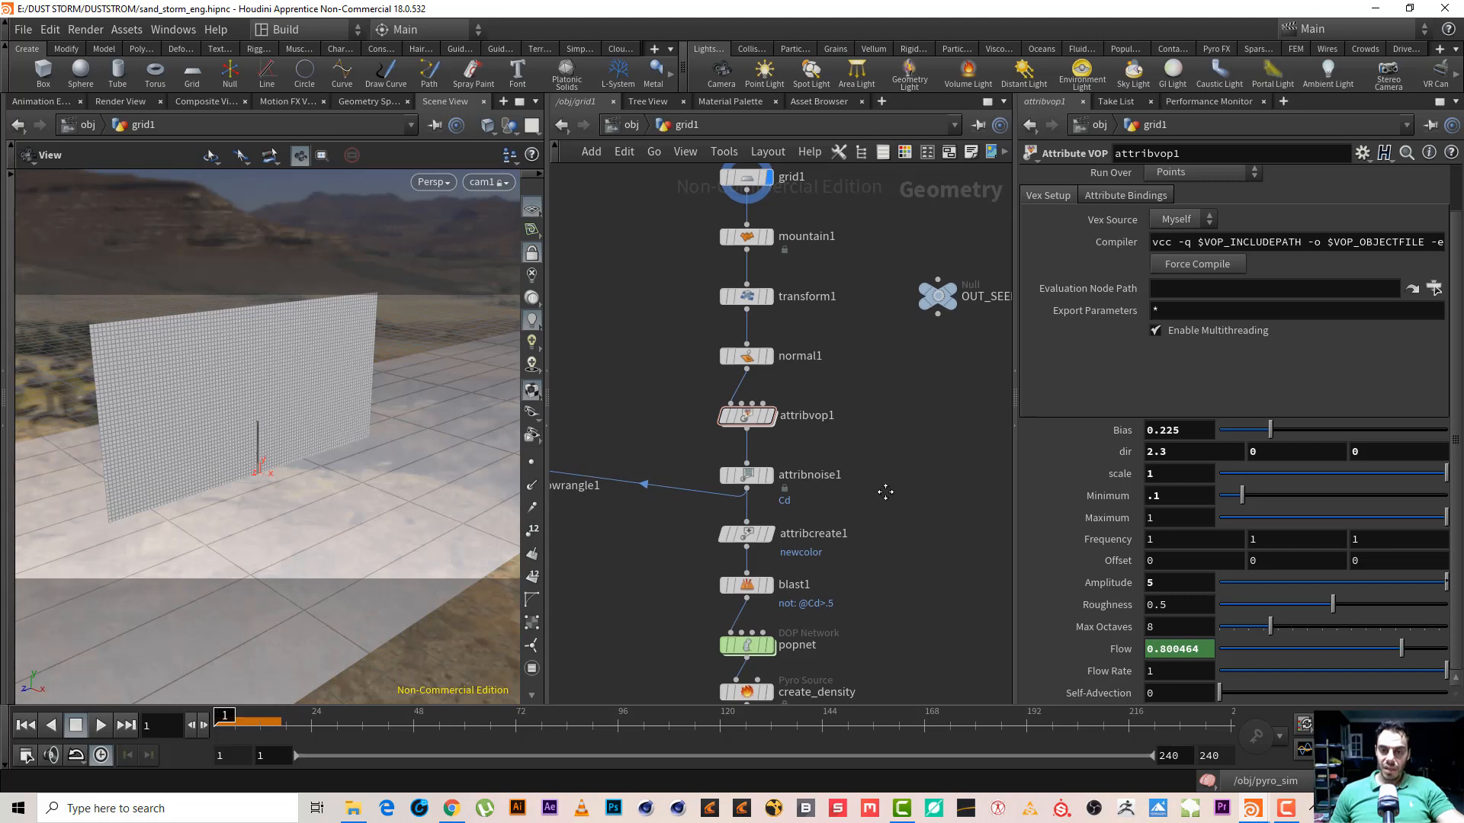
# Enter the popnet network and select its source_first_input POP Source node
pyautogui.moveTo(885, 491); pyautogui.dragTo(886, 415, button='middle')
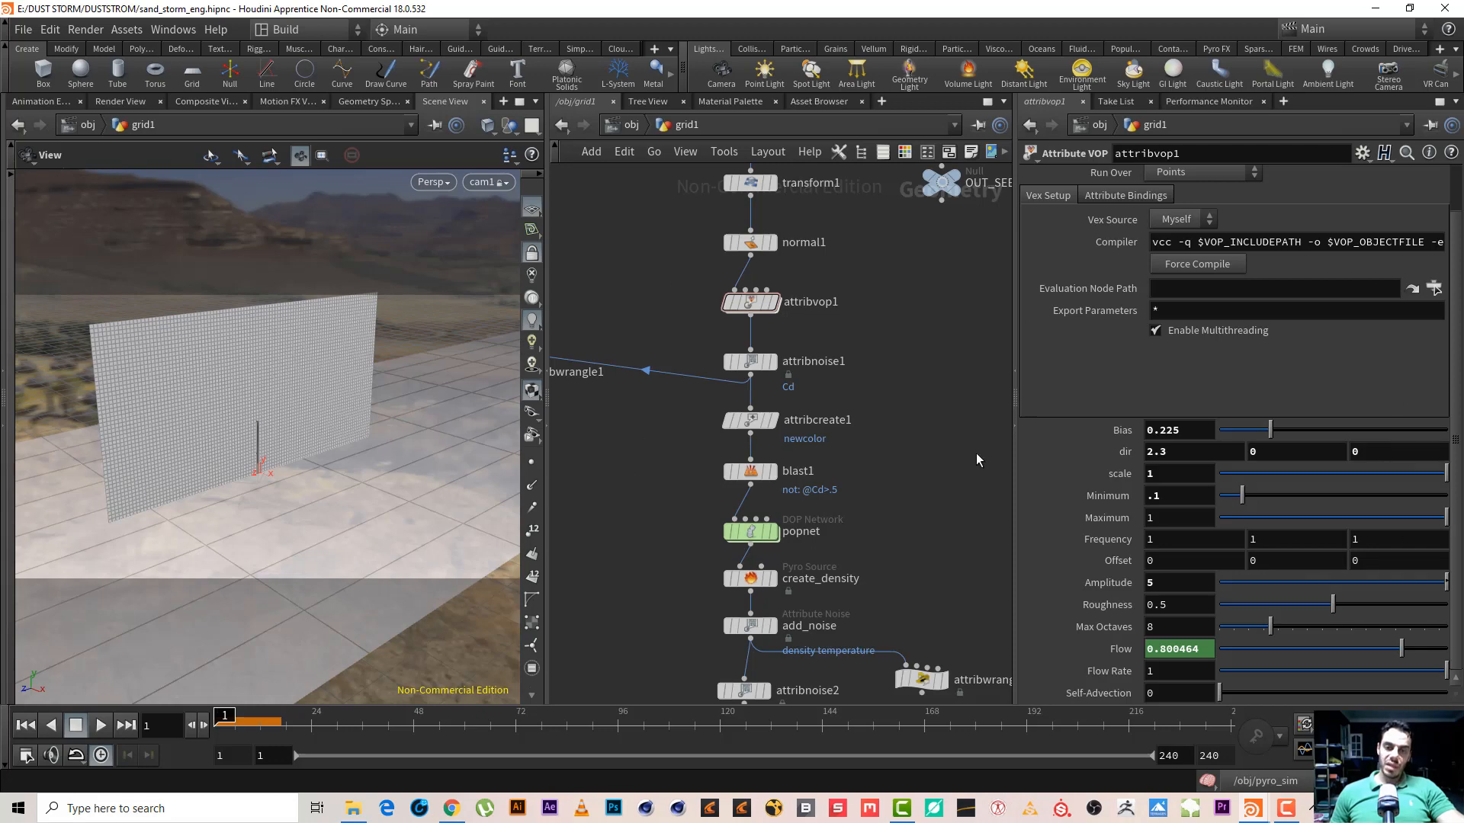
pyautogui.doubleClick(751, 531)
pyautogui.moveTo(956, 327); pyautogui.dragTo(846, 433, button='middle')
pyautogui.moveTo(783, 246); pyautogui.dragTo(657, 343)
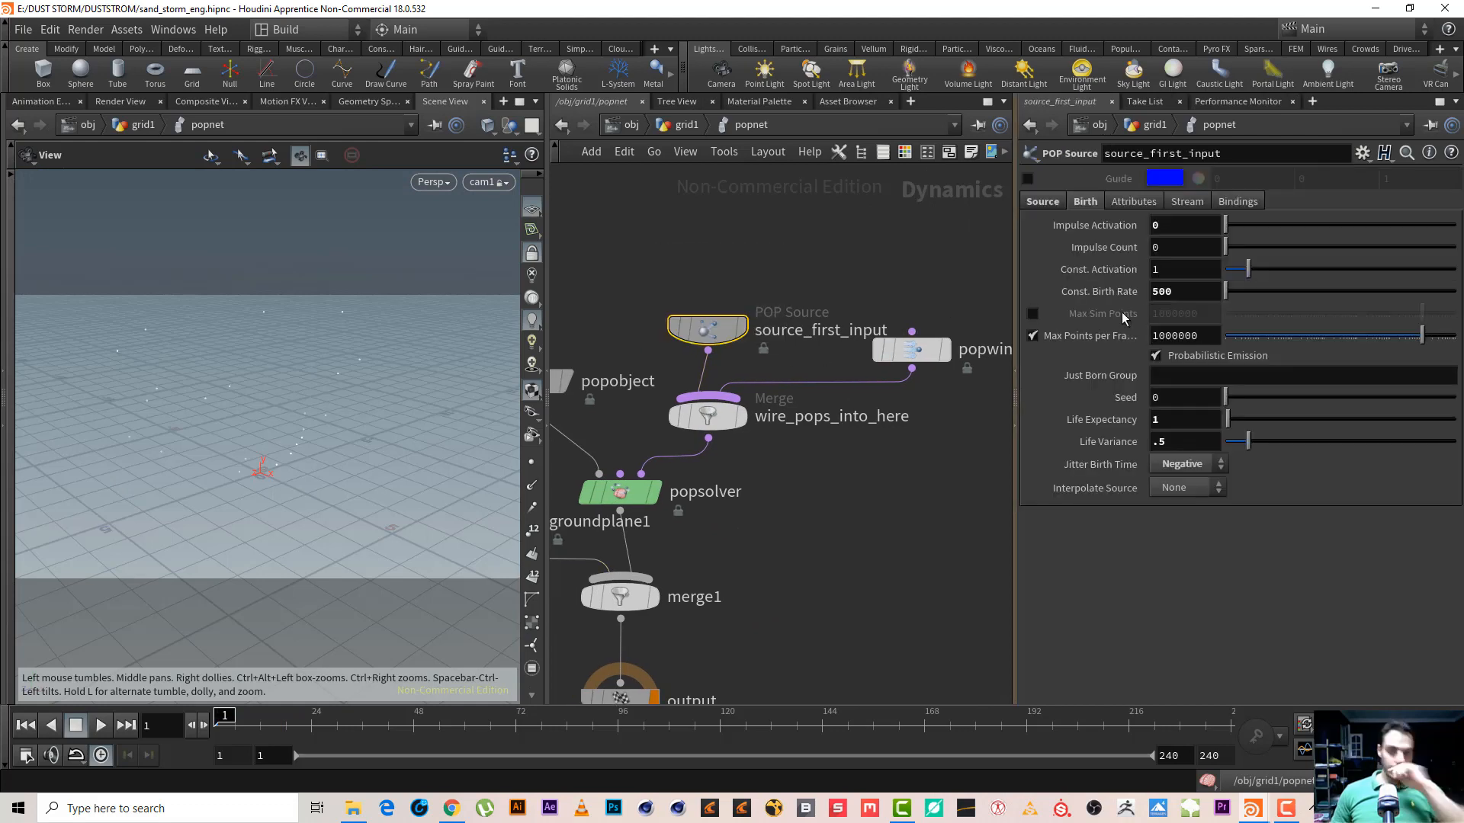
# Try adding a pasted relative reference to OUT_SEED's seed parameter to the Const. Birth Rate of source_first_input
pyautogui.click(1179, 295)
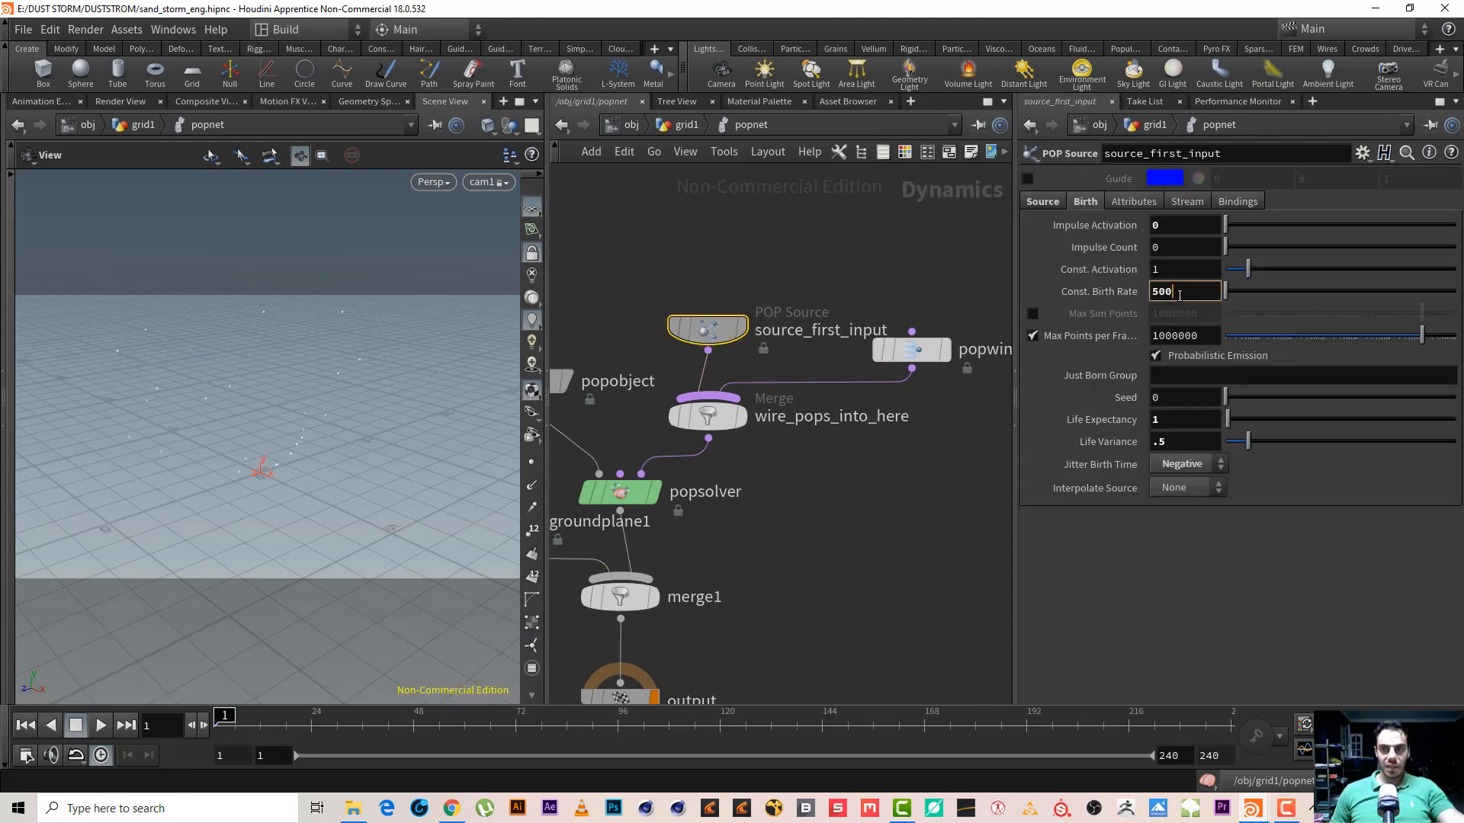
pyautogui.write('+')
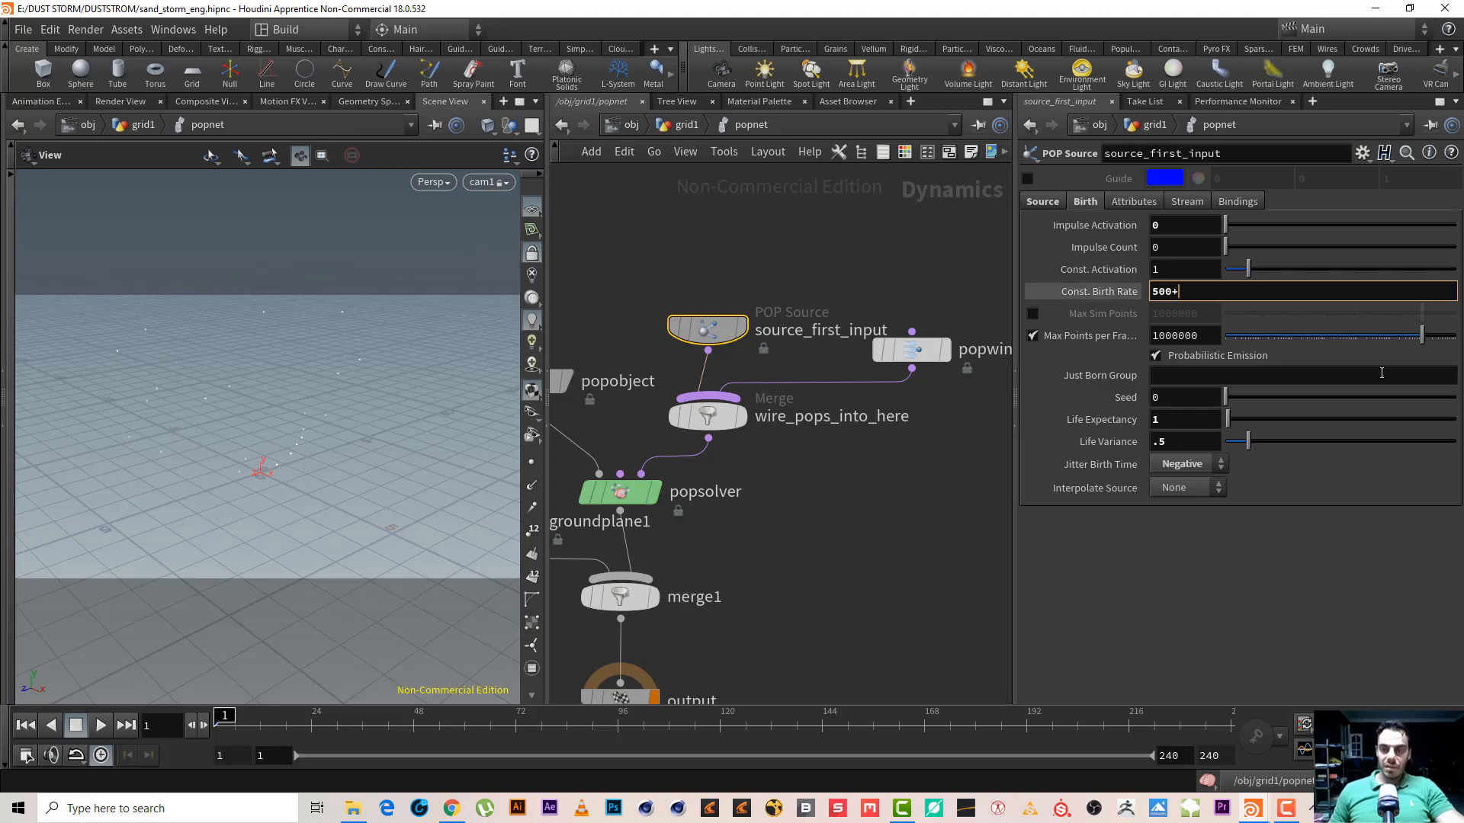
pyautogui.rightClick(1190, 294)
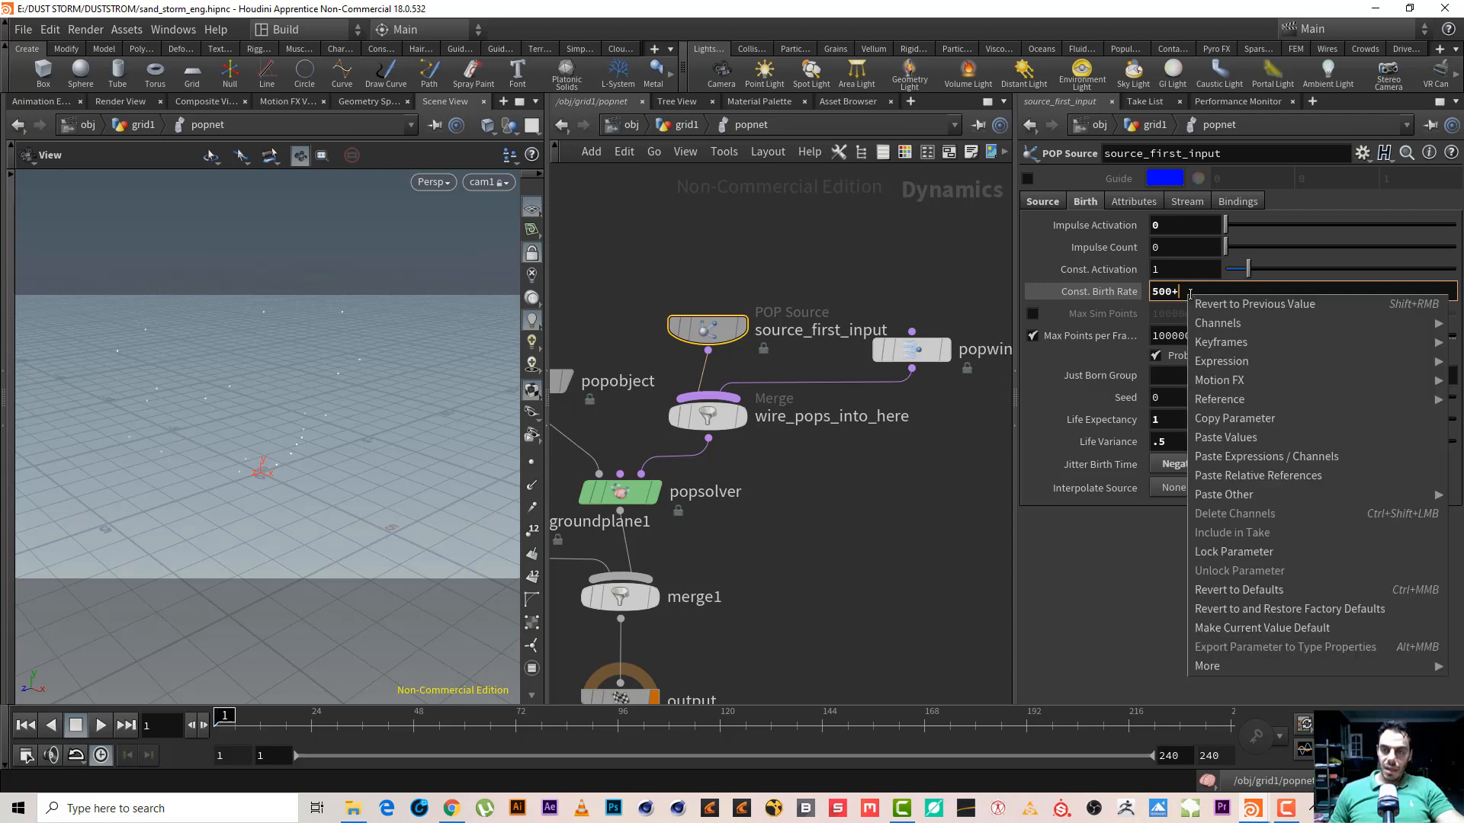
pyautogui.click(1323, 472)
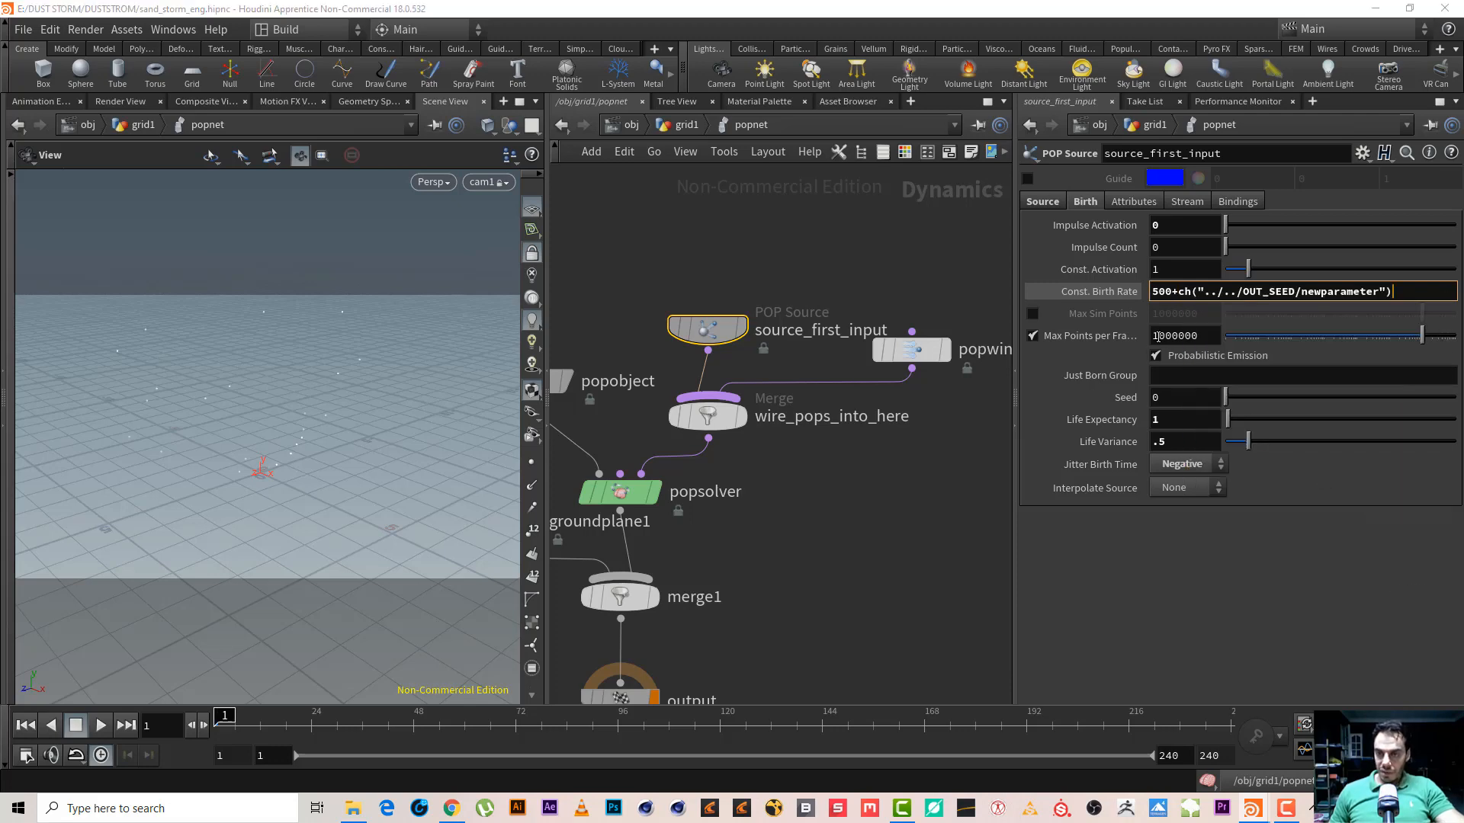
pyautogui.click(1178, 291)
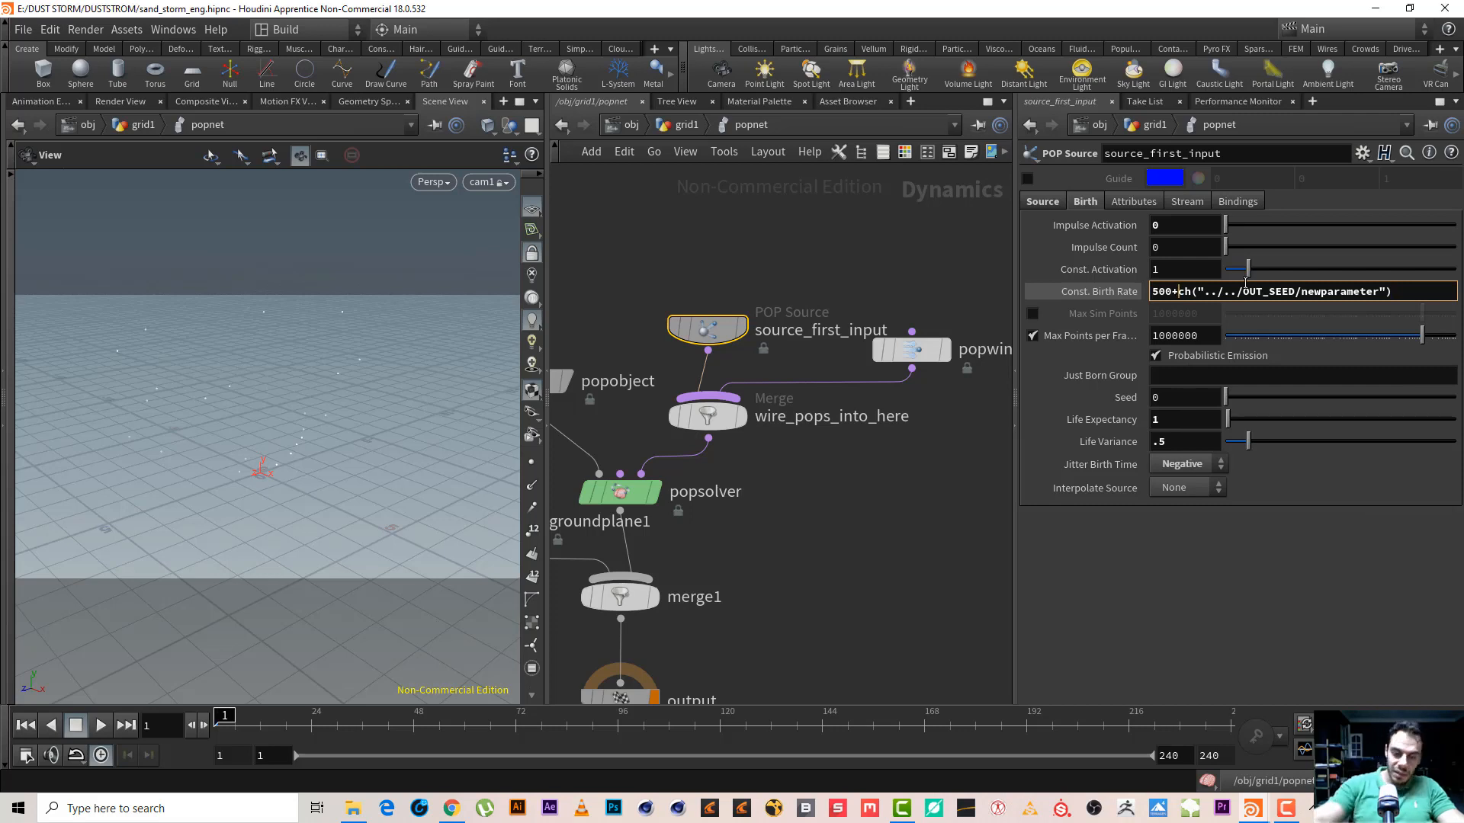
pyautogui.write('(')
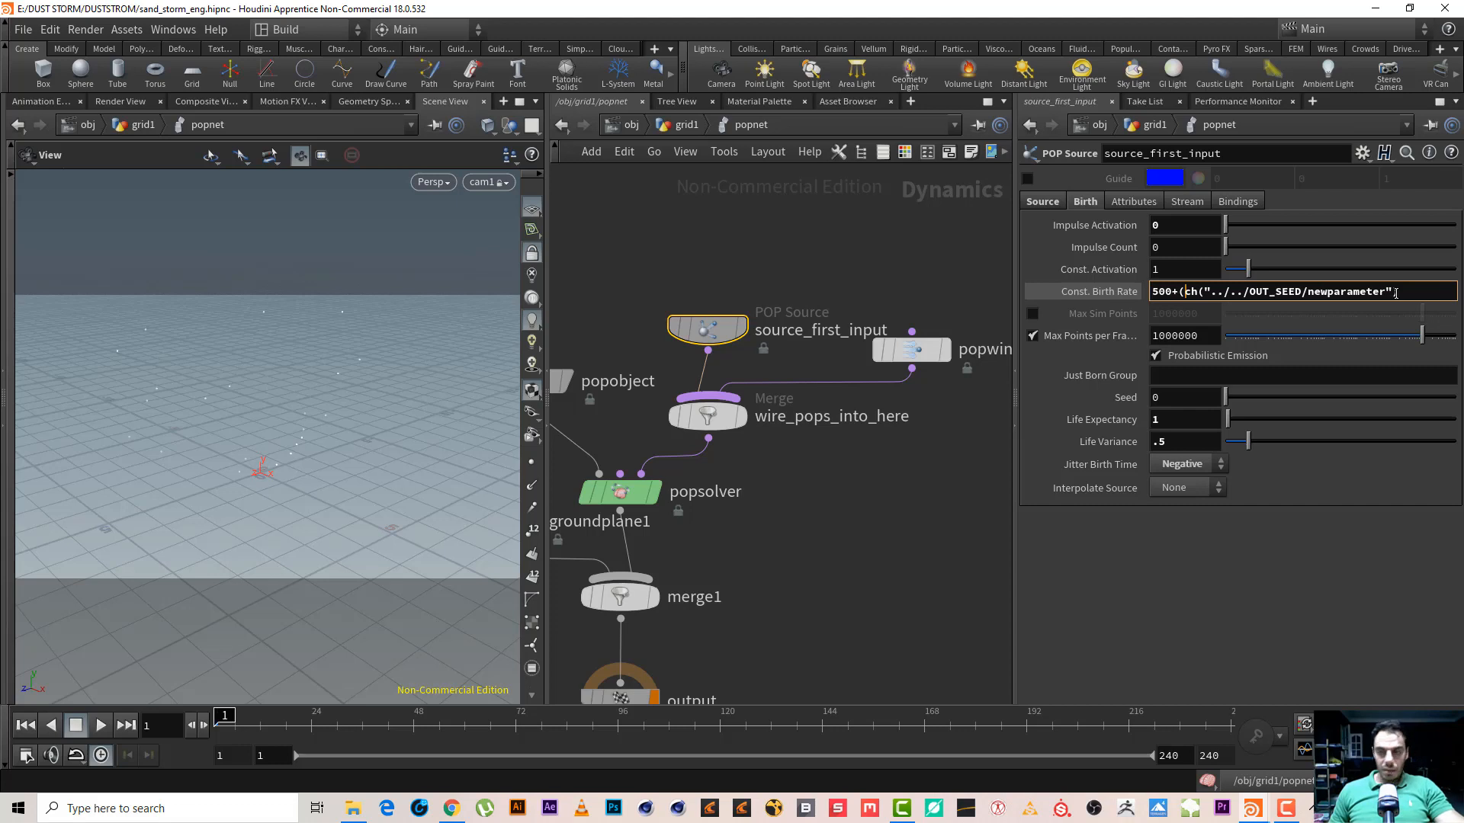
pyautogui.moveTo(1178, 291); pyautogui.dragTo(1448, 288)
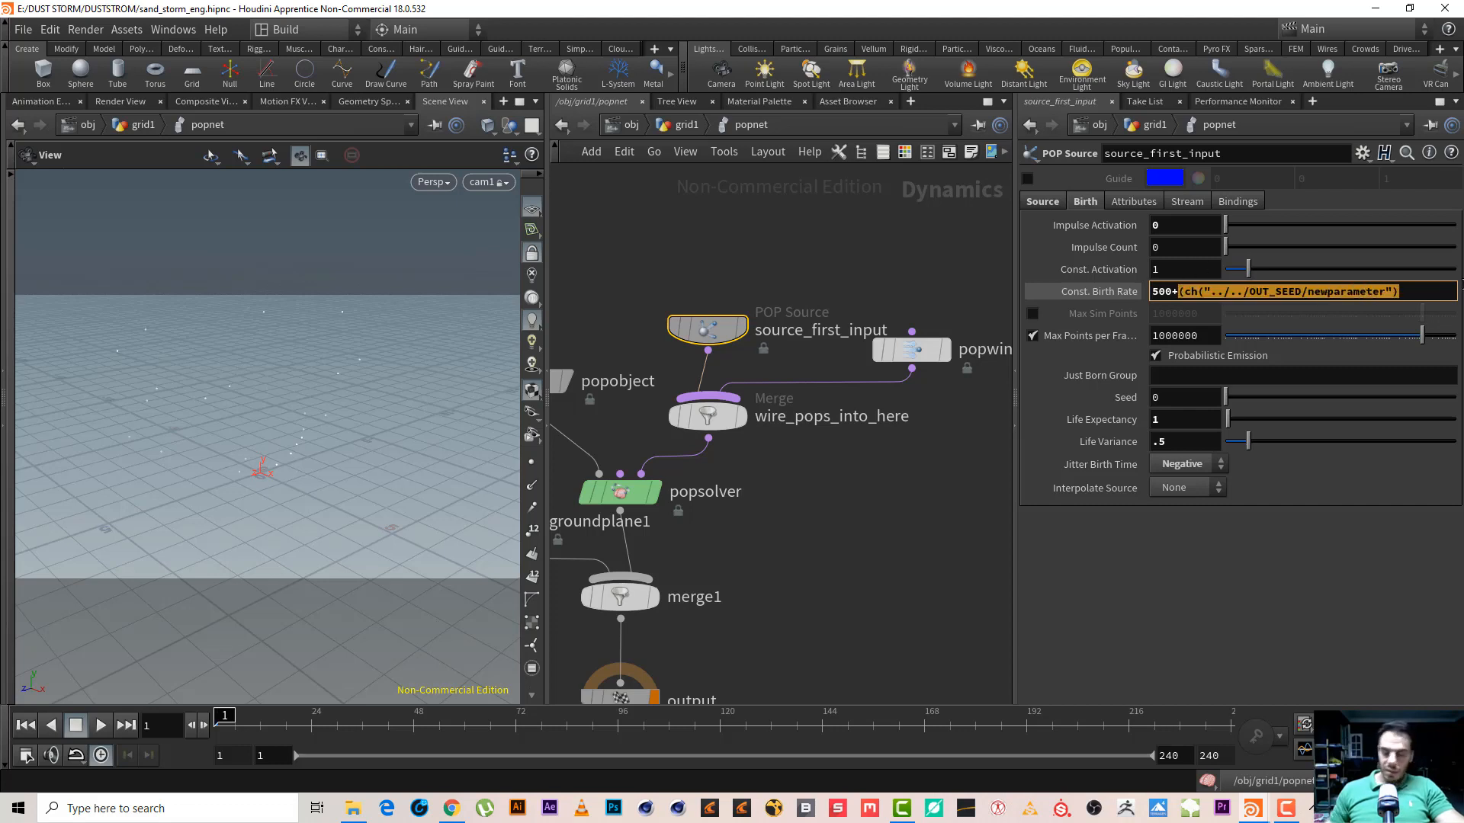
pyautogui.press('BackSpace')
pyautogui.press('Return')
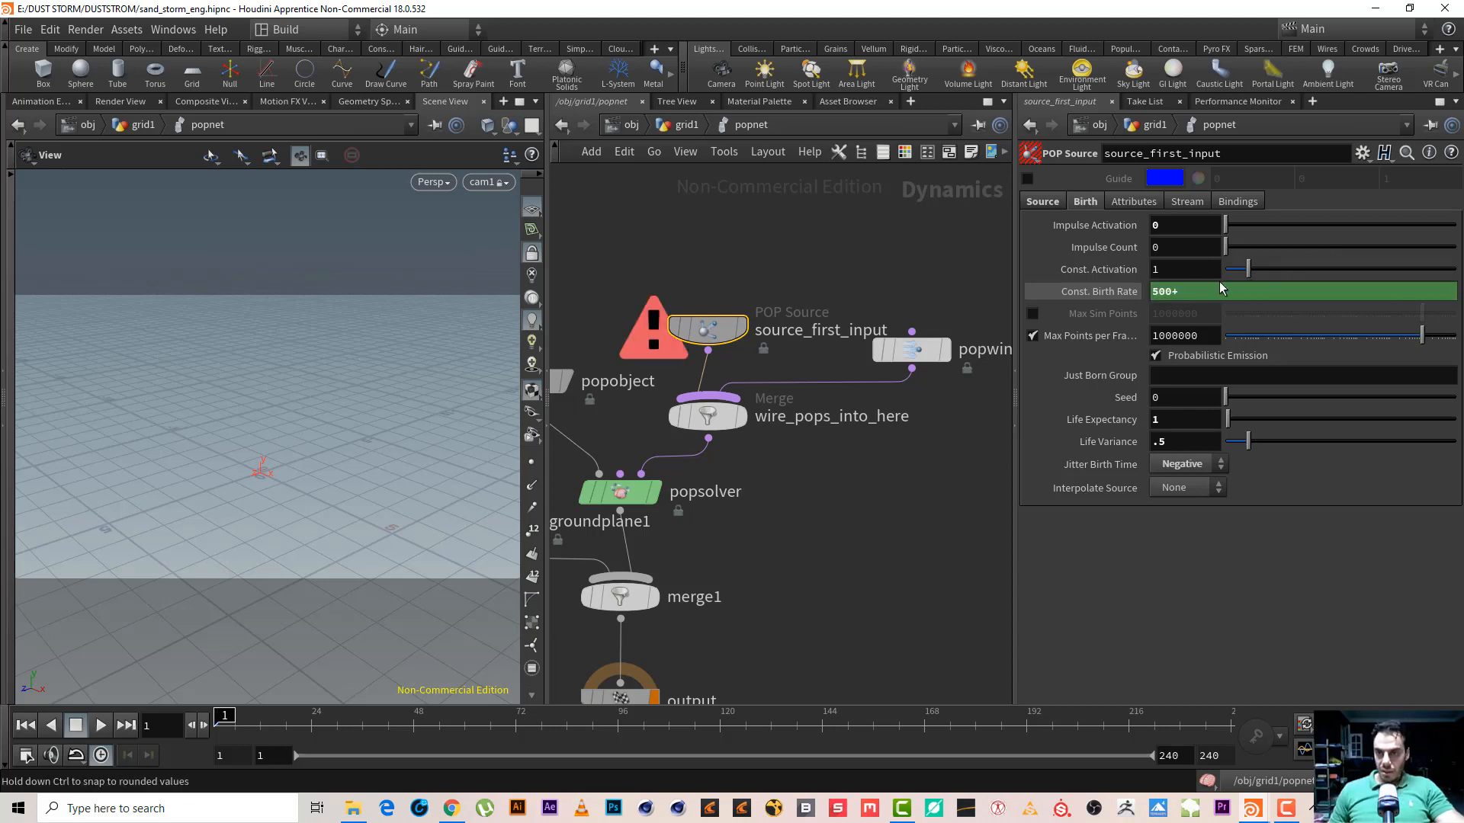
# Set source_first_input's Const. Birth Rate to the expression 500+(rand(ch("../OUT_SEED/newparameter"))*100)
pyautogui.press('BackSpace')
pyautogui.write('rand(ch("../OUT_SEED/newparameter"))')
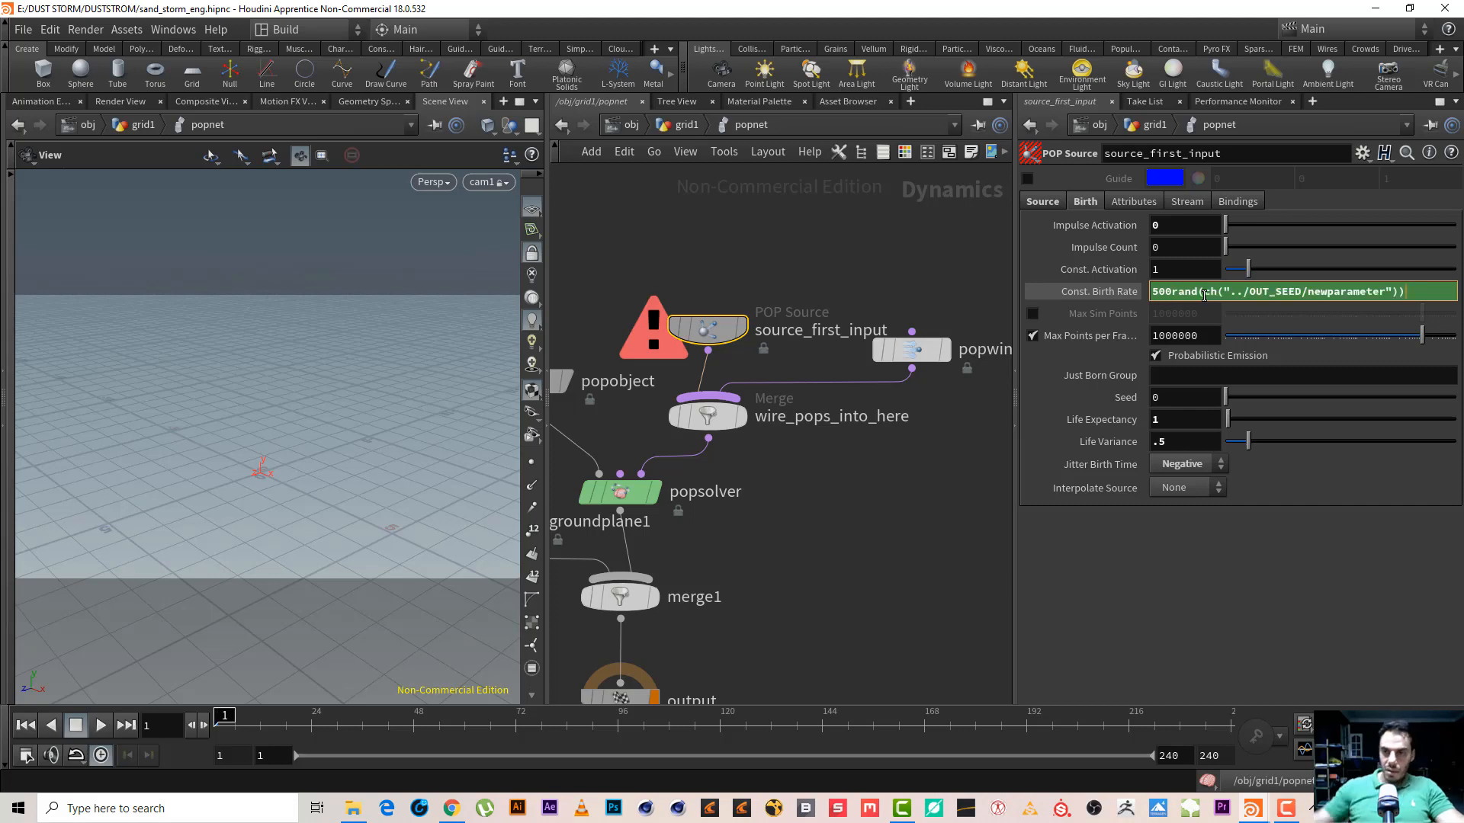
pyautogui.click(1172, 292)
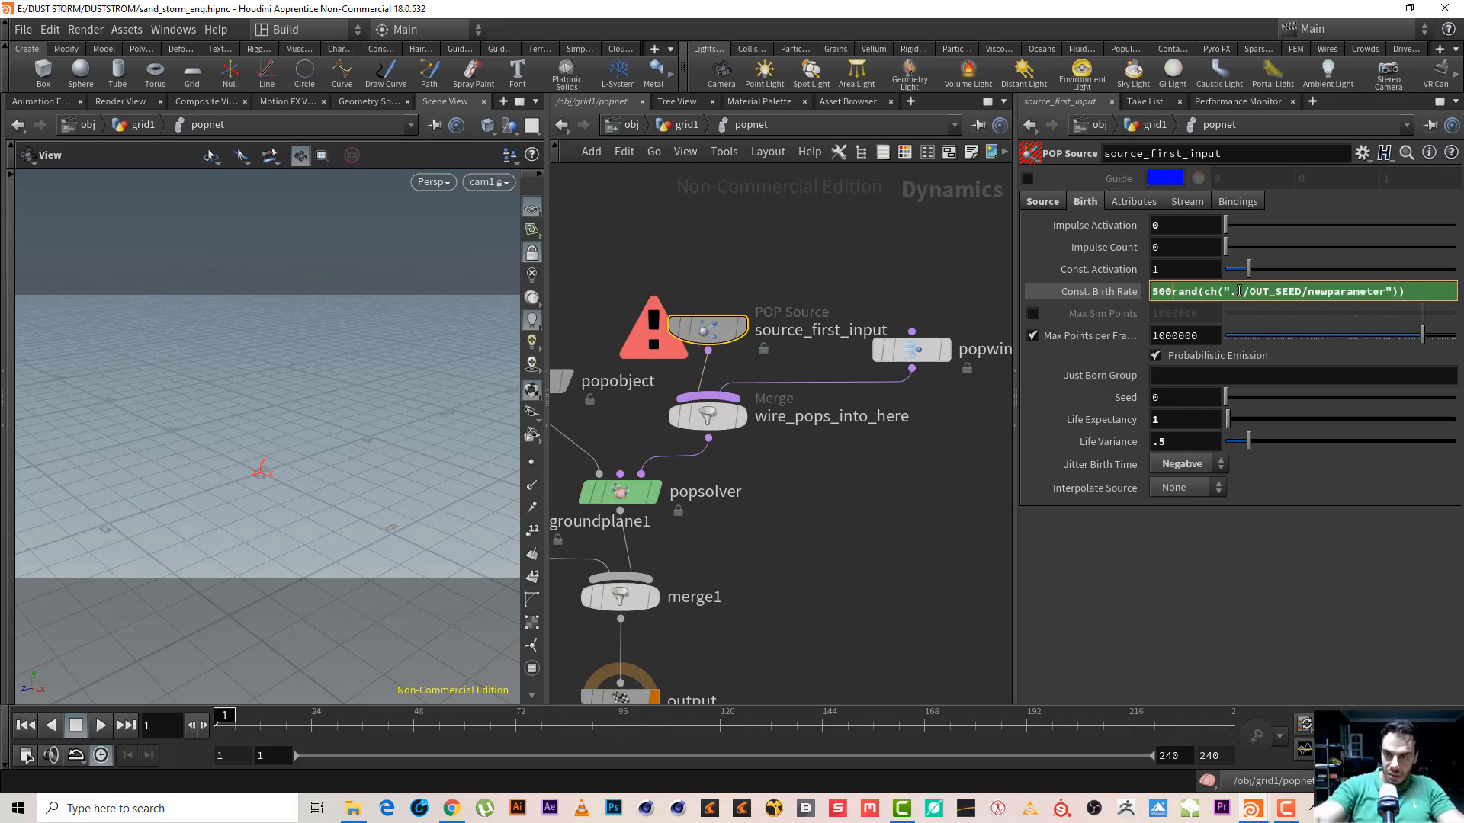
pyautogui.write('+')
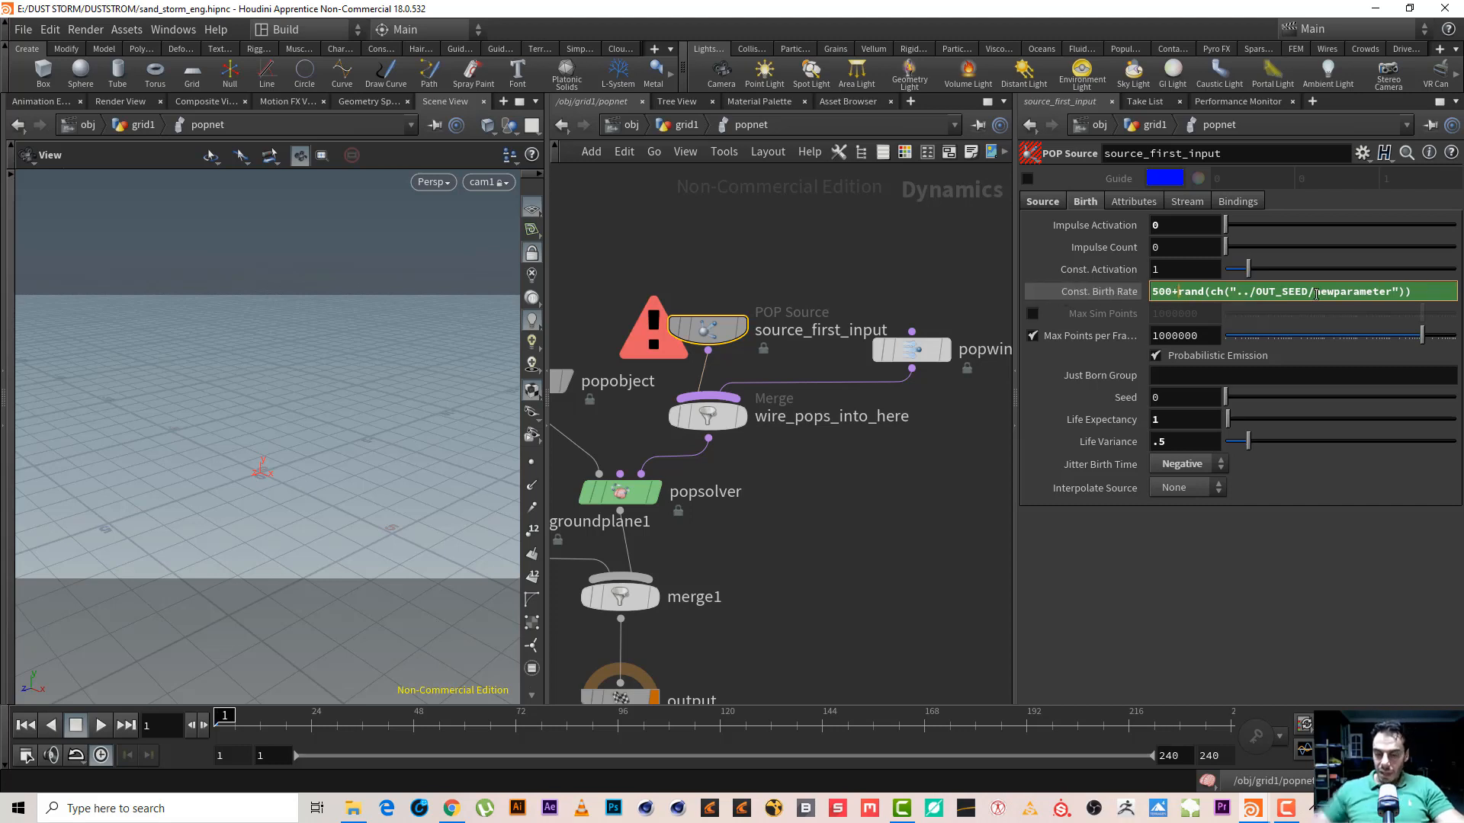
pyautogui.write('(')
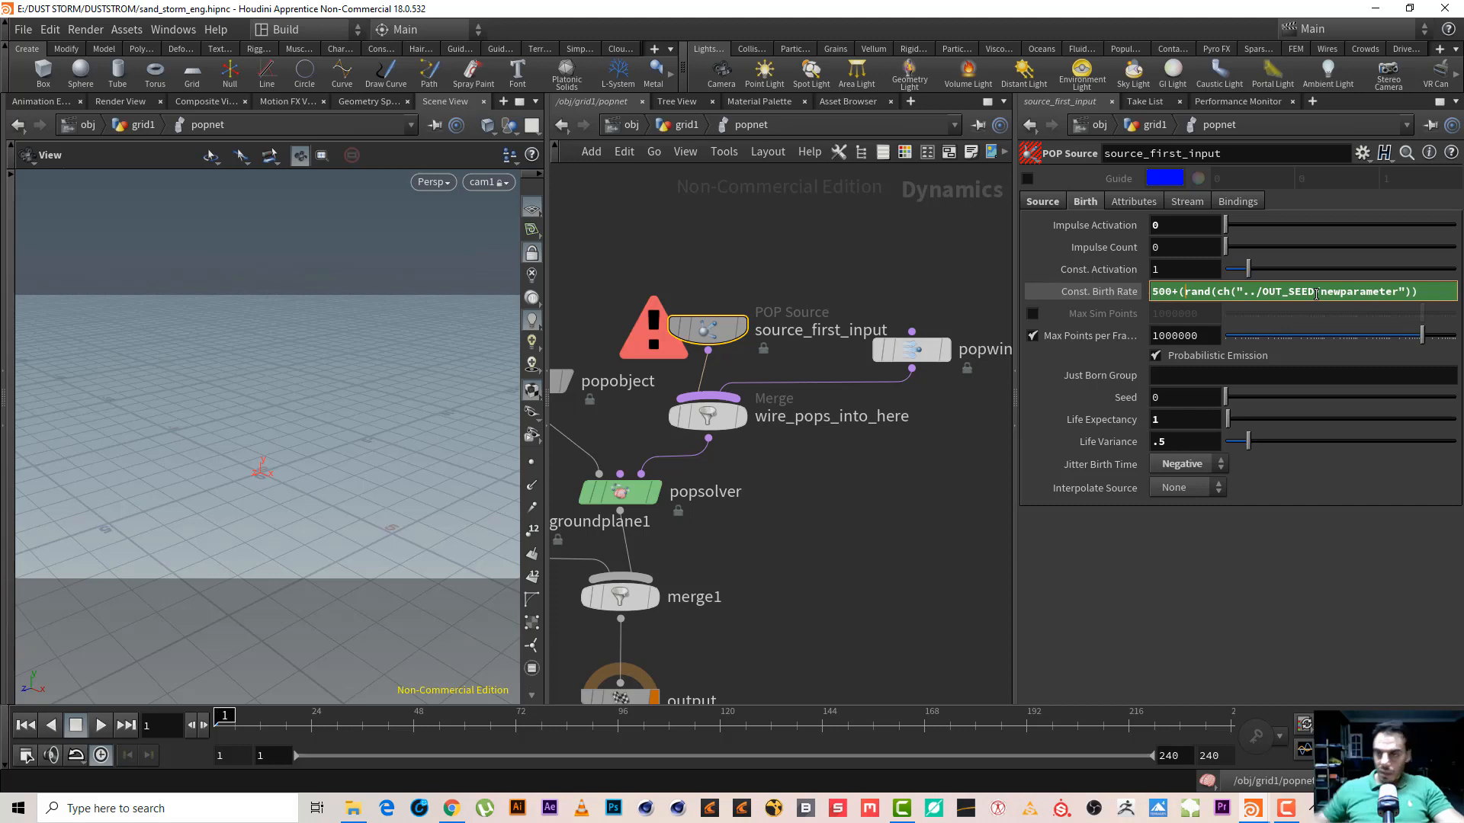
pyautogui.click(1427, 291)
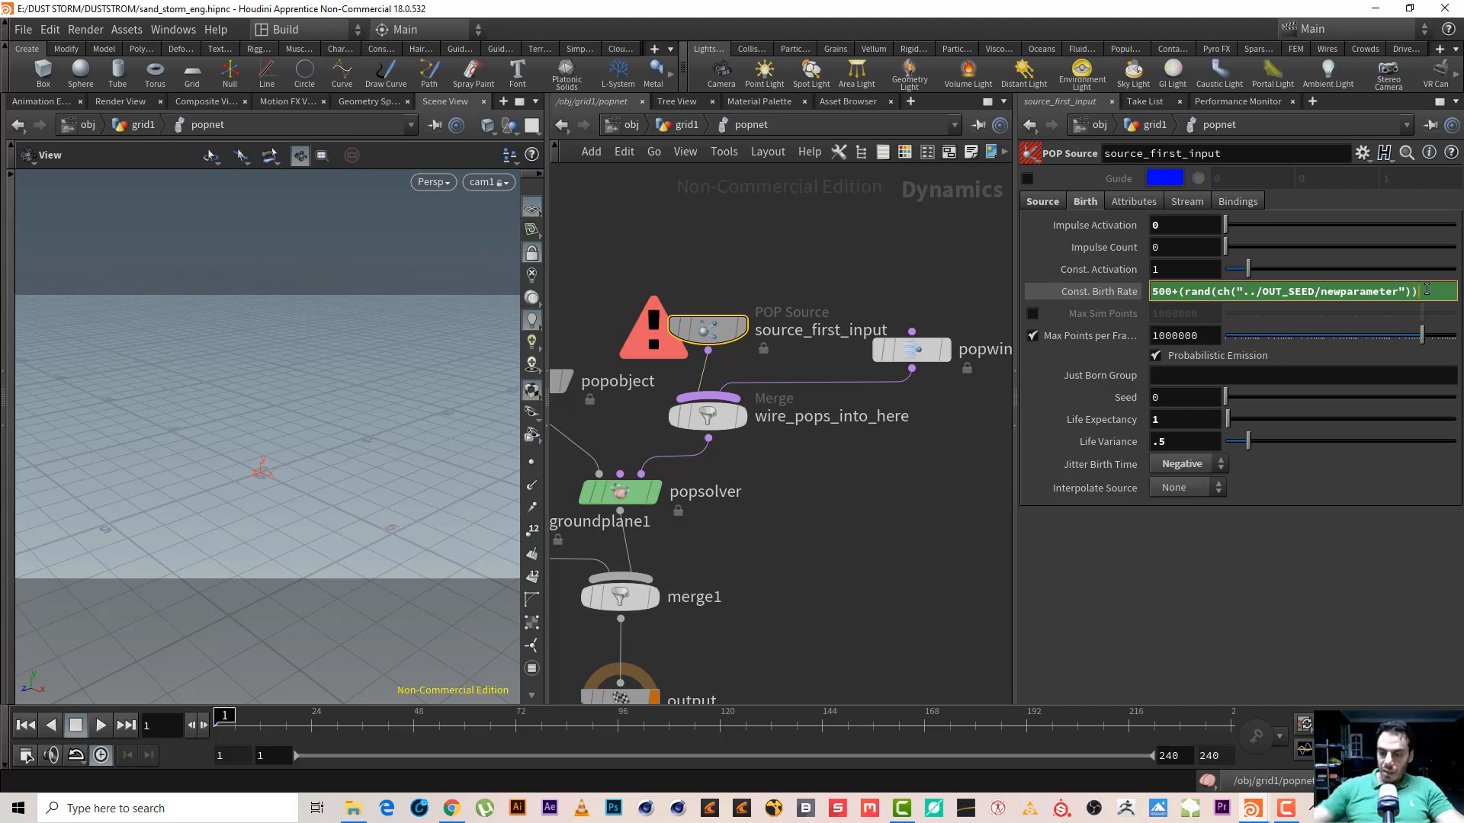
pyautogui.write('*200')
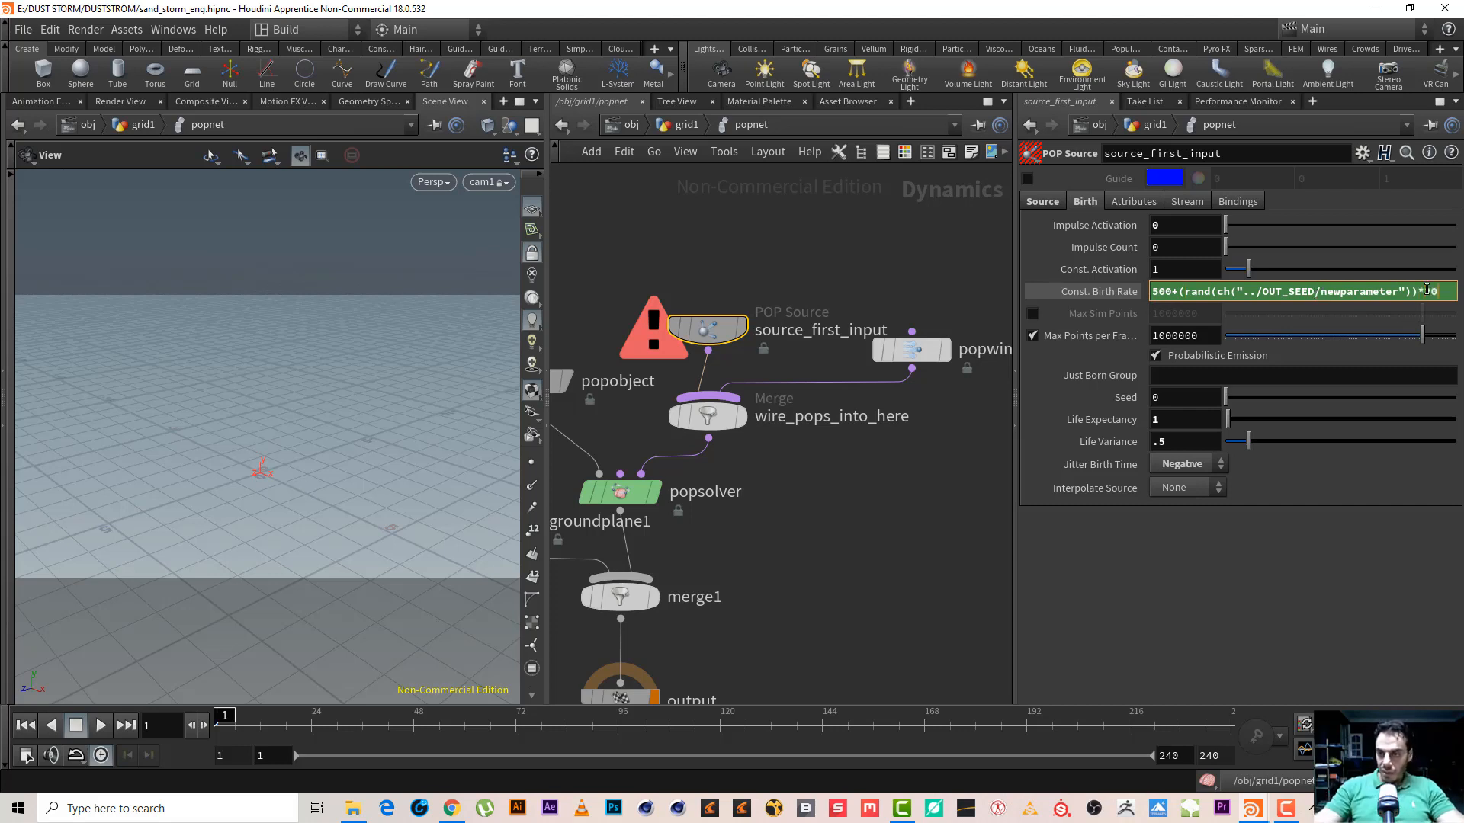
pyautogui.press('BackSpace')
pyautogui.press('BackSpace')
pyautogui.press('BackSpace')
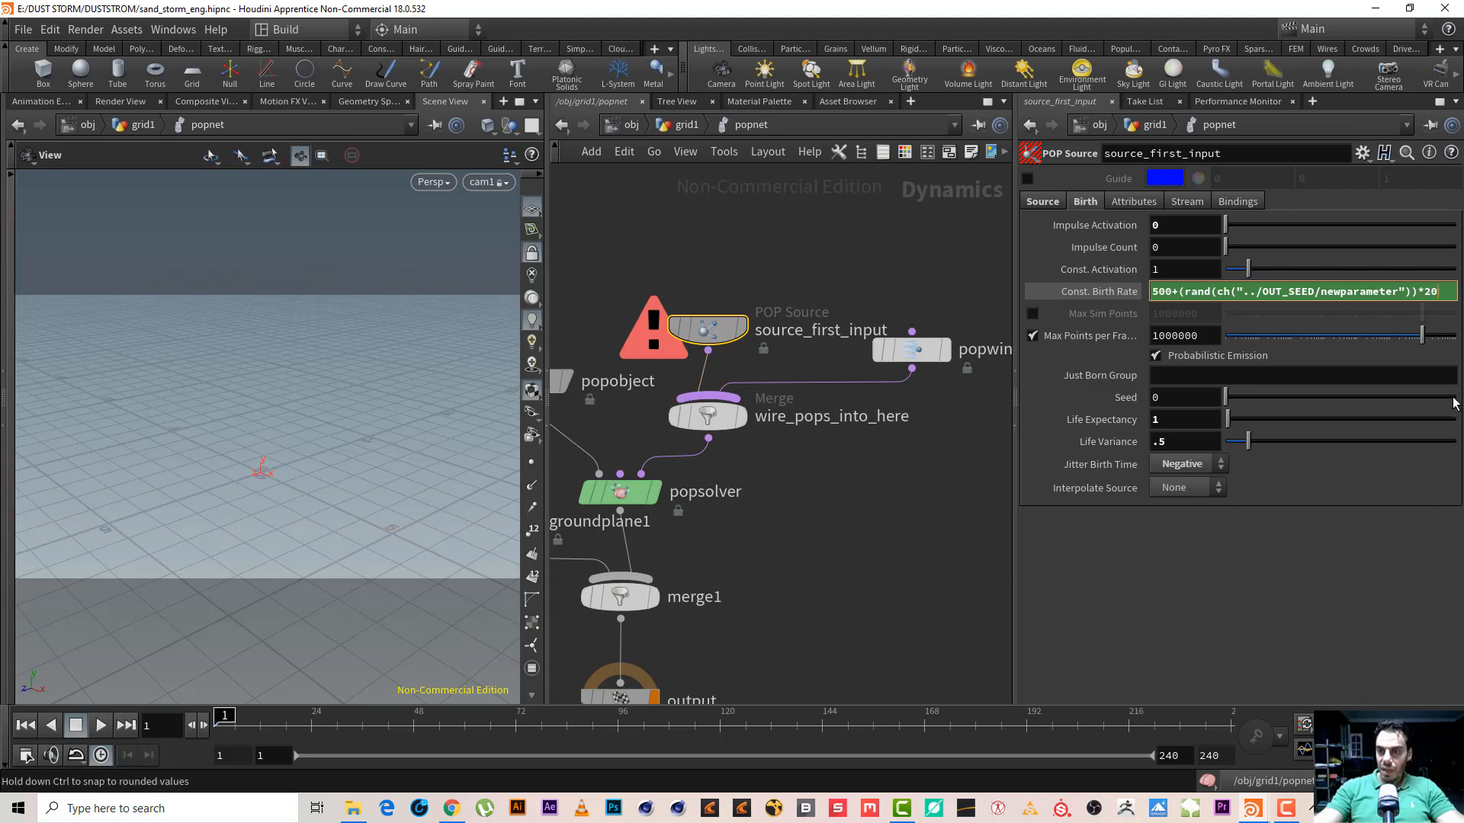
pyautogui.write('100')
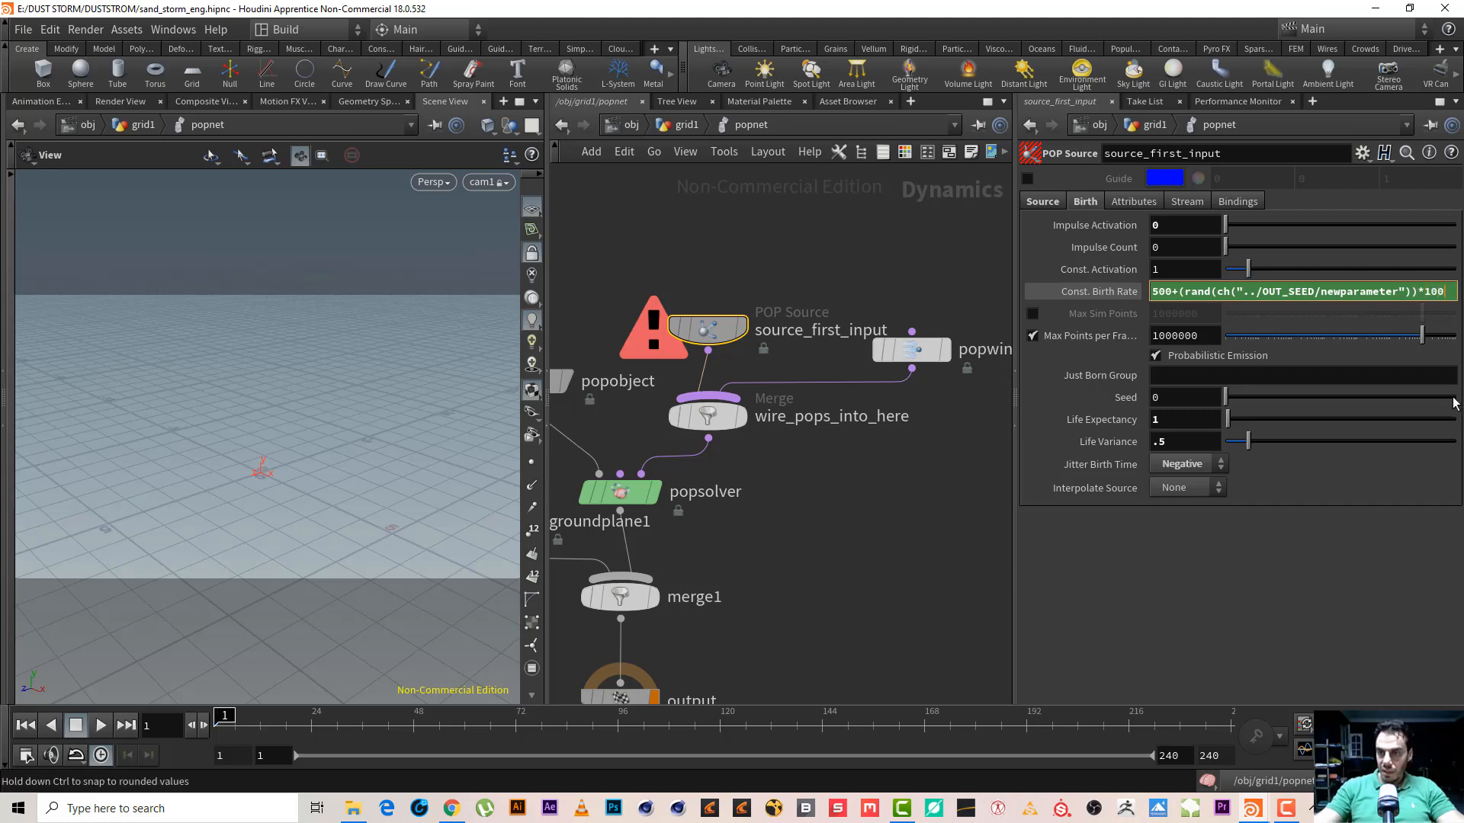
pyautogui.write(')')
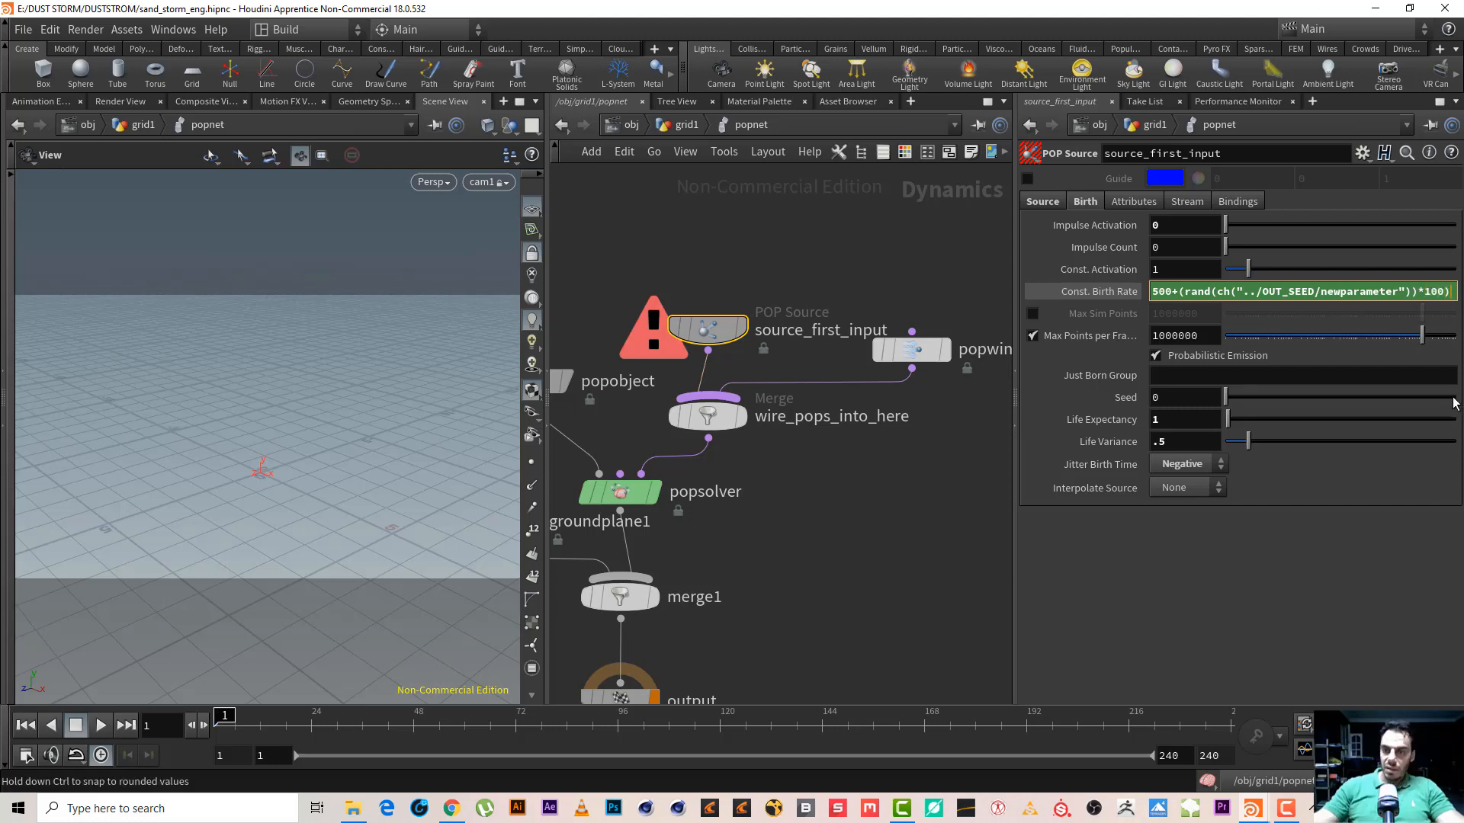
pyautogui.press('Return')
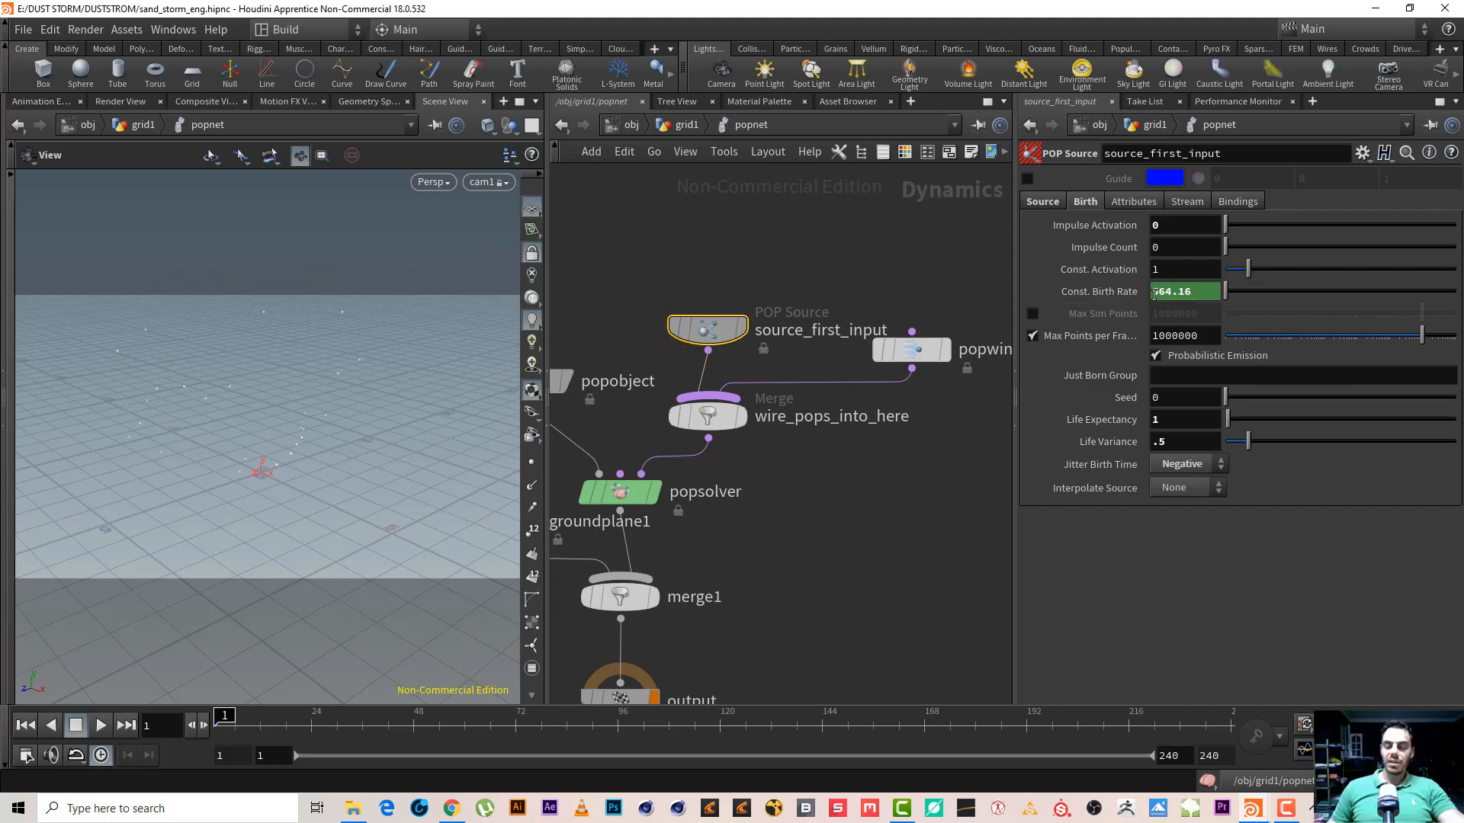
# Change the random multiplier in the Const. Birth Rate expression to 200 and show the evaluated value
pyautogui.click(1114, 294)
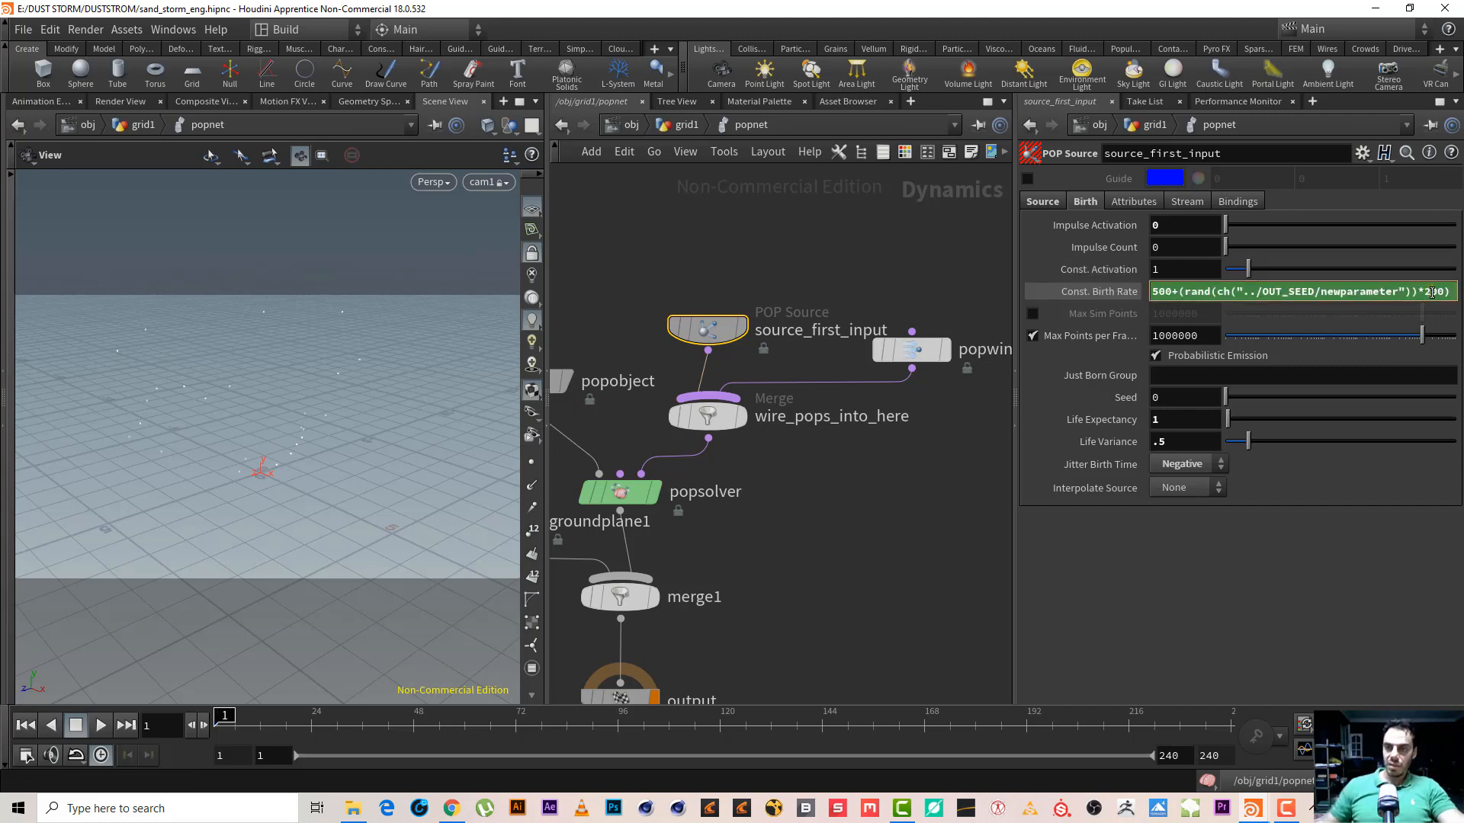
pyautogui.click(1113, 292)
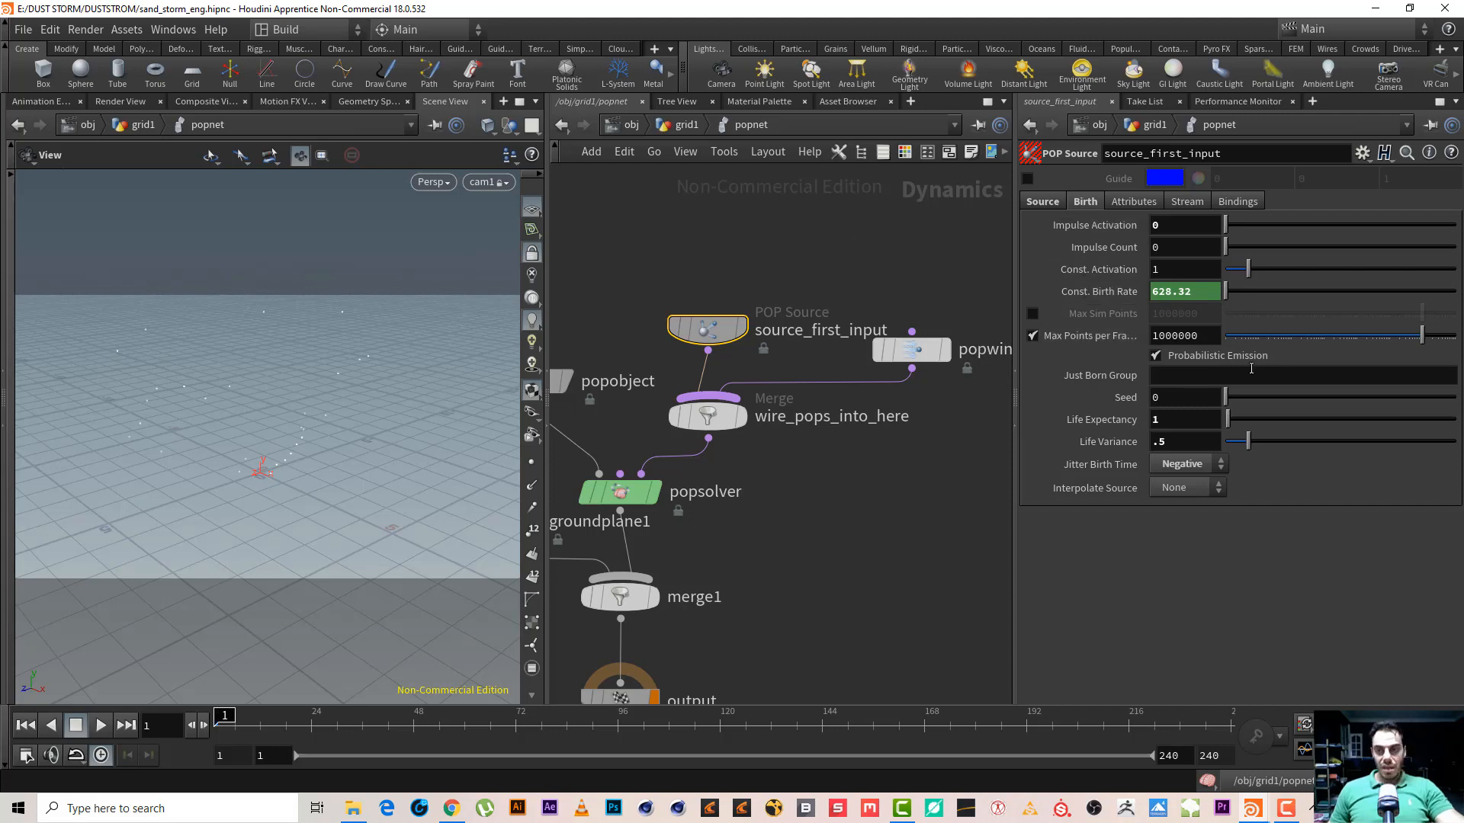
pyautogui.moveTo(1052, 269)
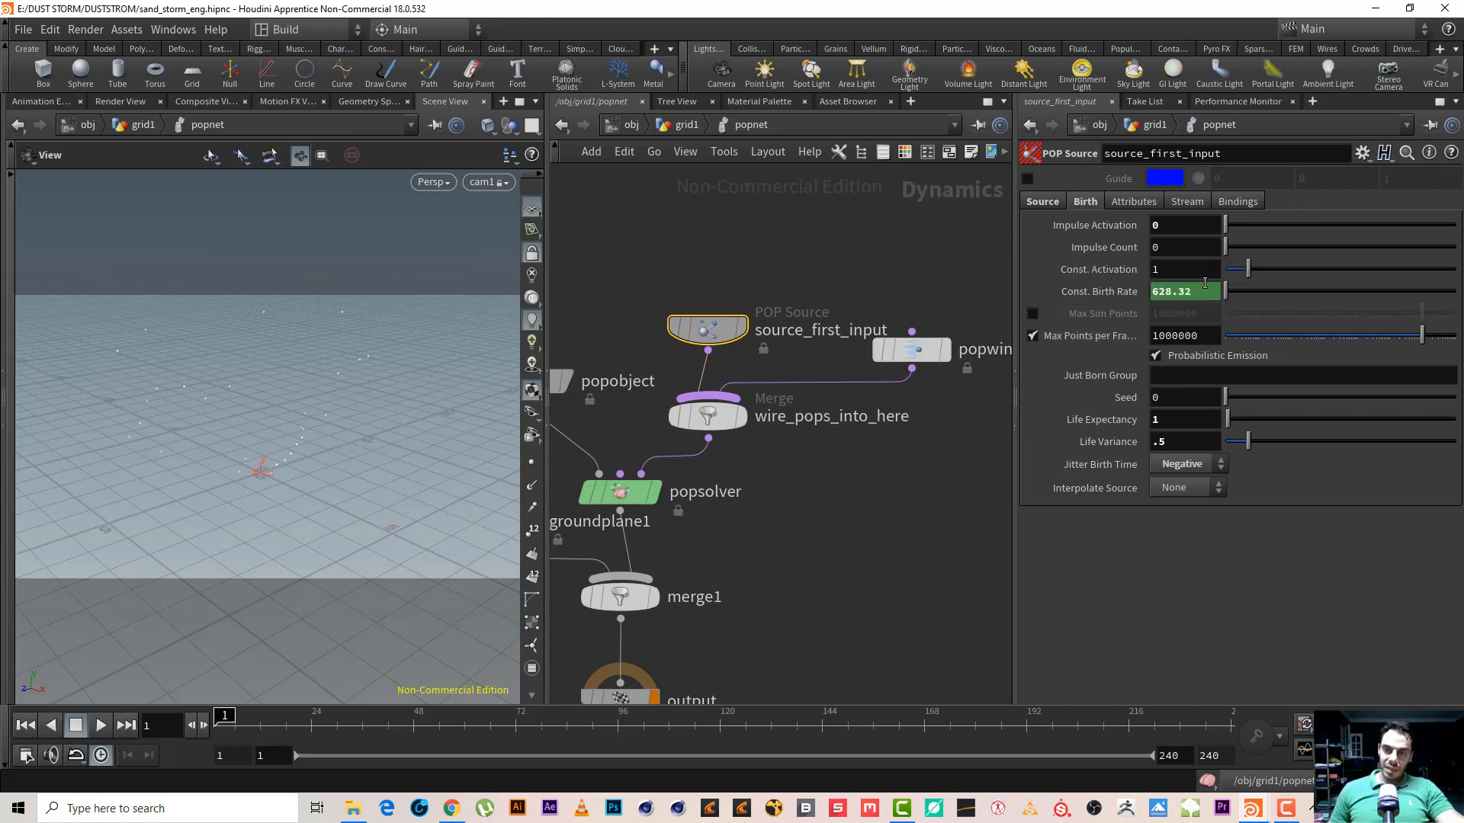
# Replace source_first_input's Const. Birth Rate expression with the plain value 500
pyautogui.click(1113, 296)
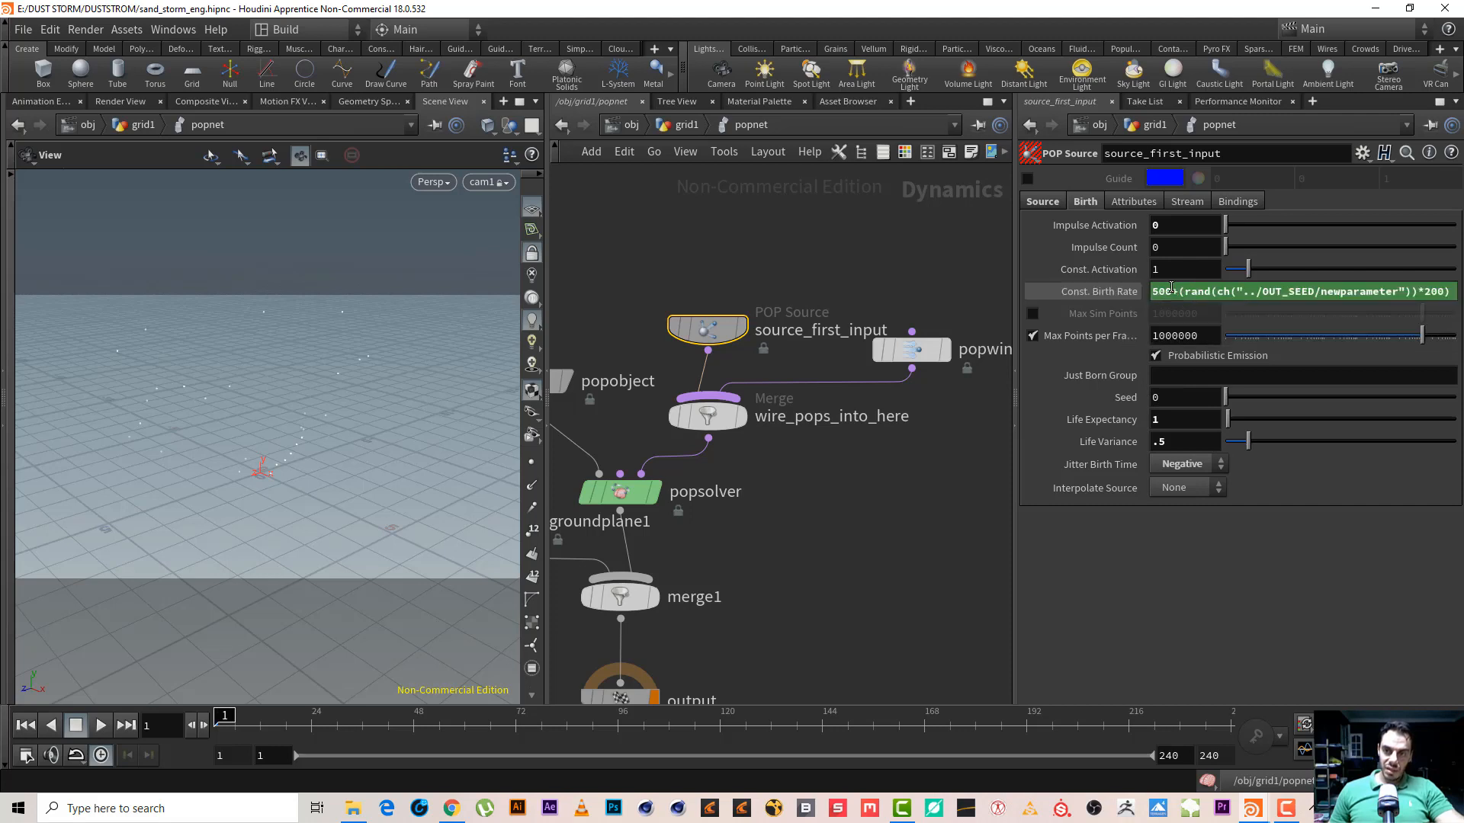
pyautogui.moveTo(1170, 293); pyautogui.dragTo(1453, 293)
pyautogui.press('BackSpace')
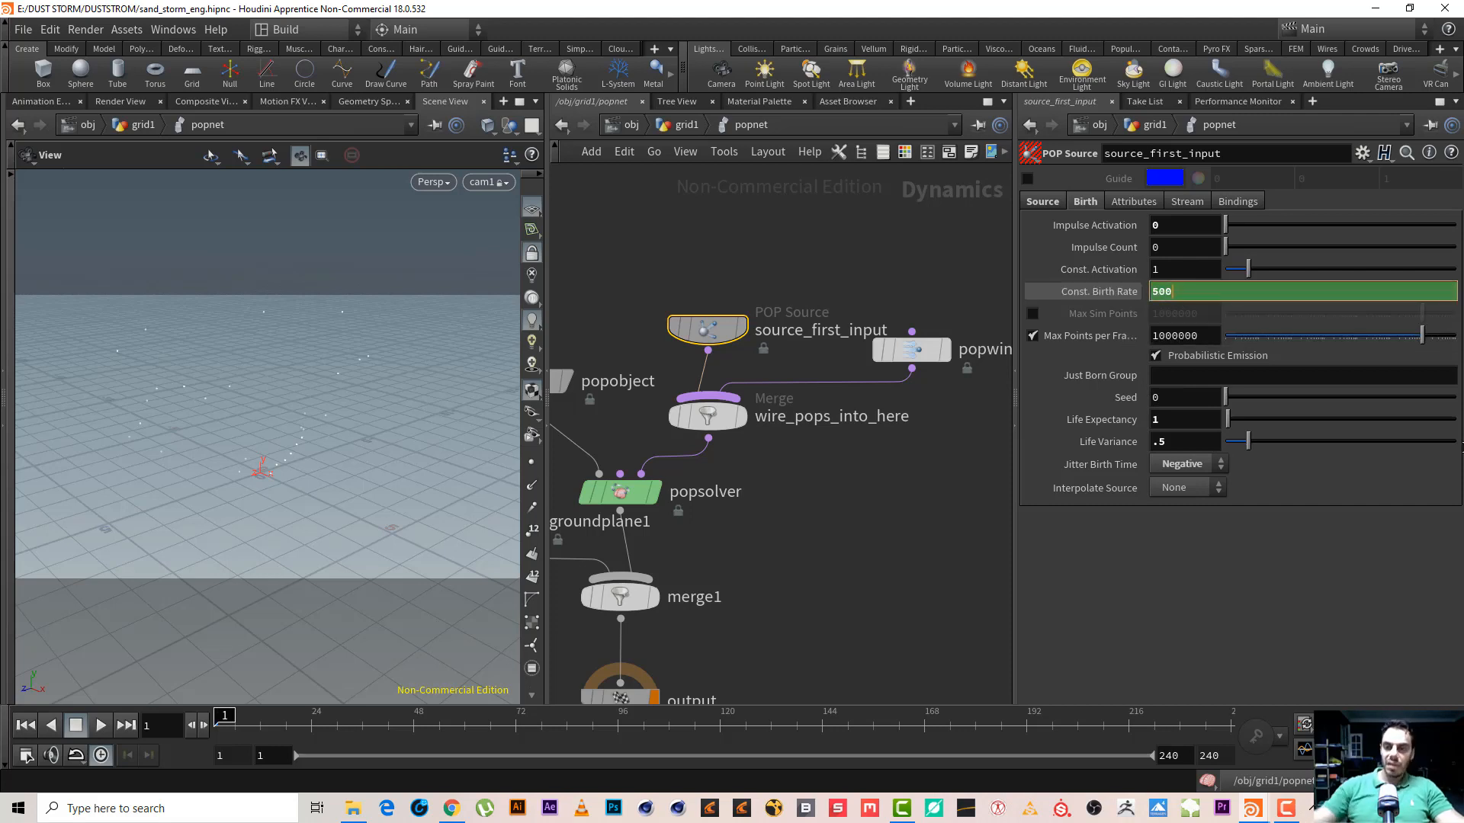
pyautogui.press('Return')
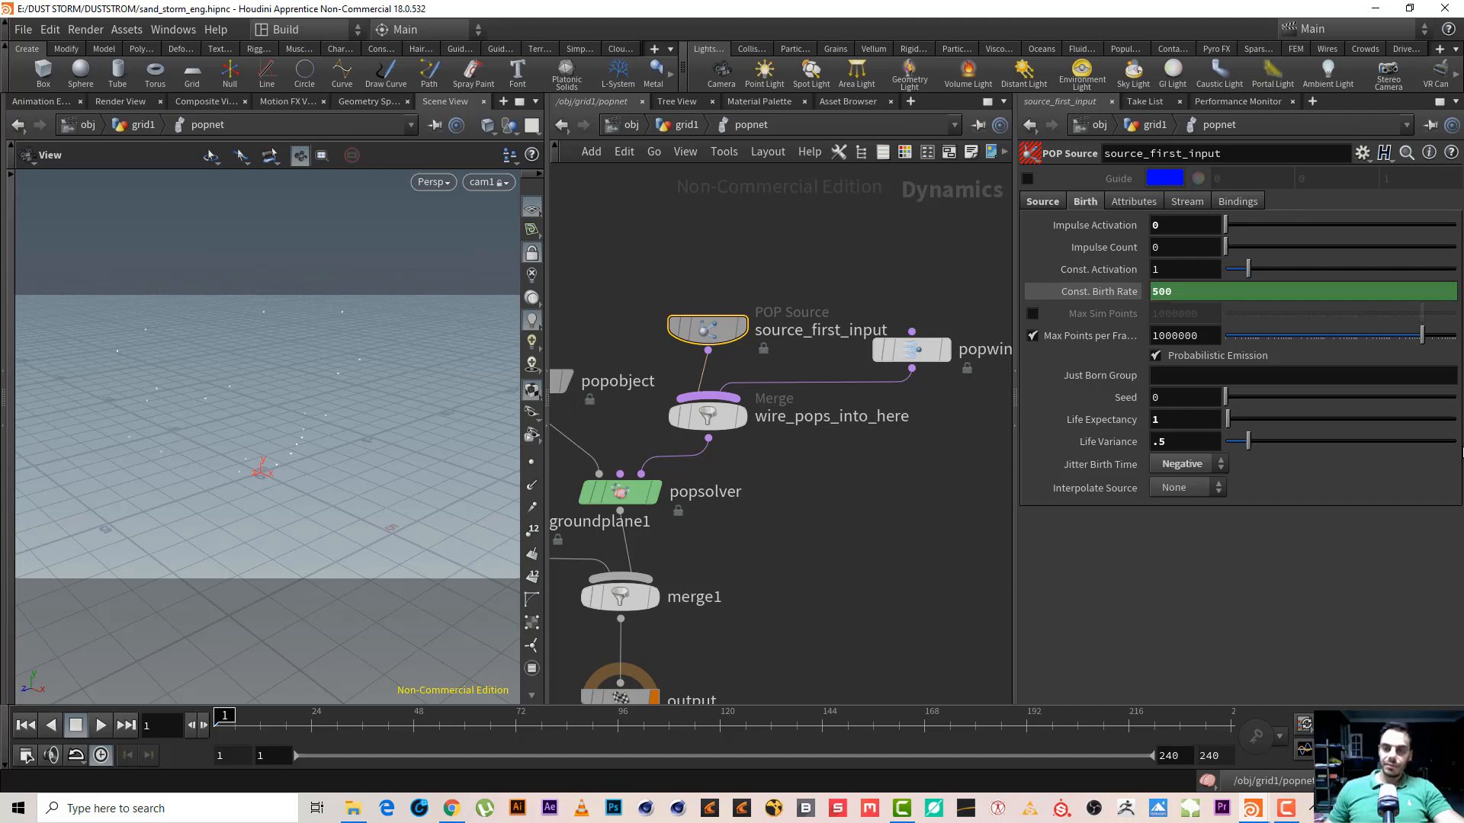
# Paste a relative reference to OUT_SEED's newparameter into the Seed of source_first_input and show its evaluated value
pyautogui.click(1169, 399)
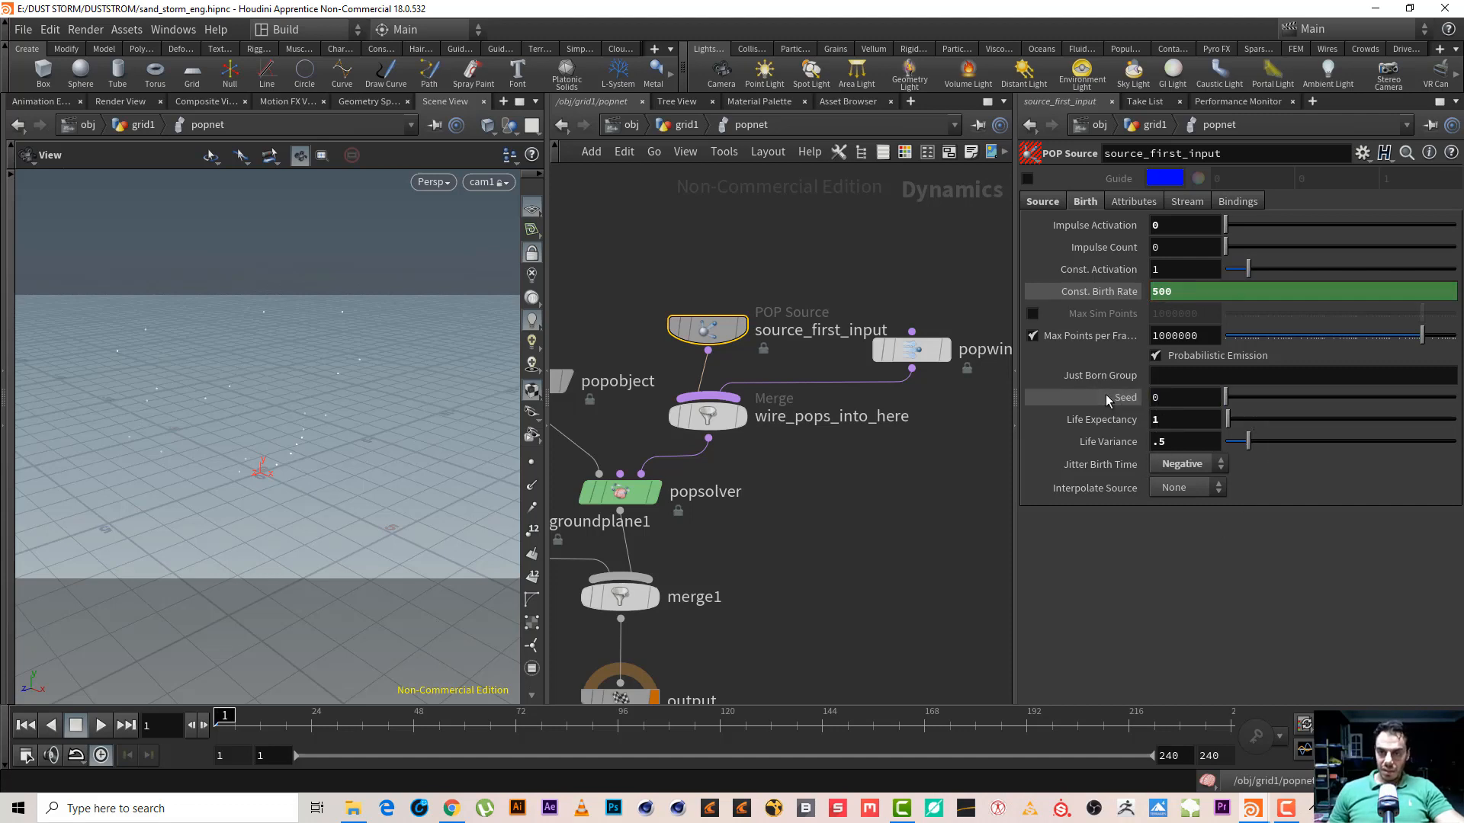
pyautogui.rightClick(1186, 398)
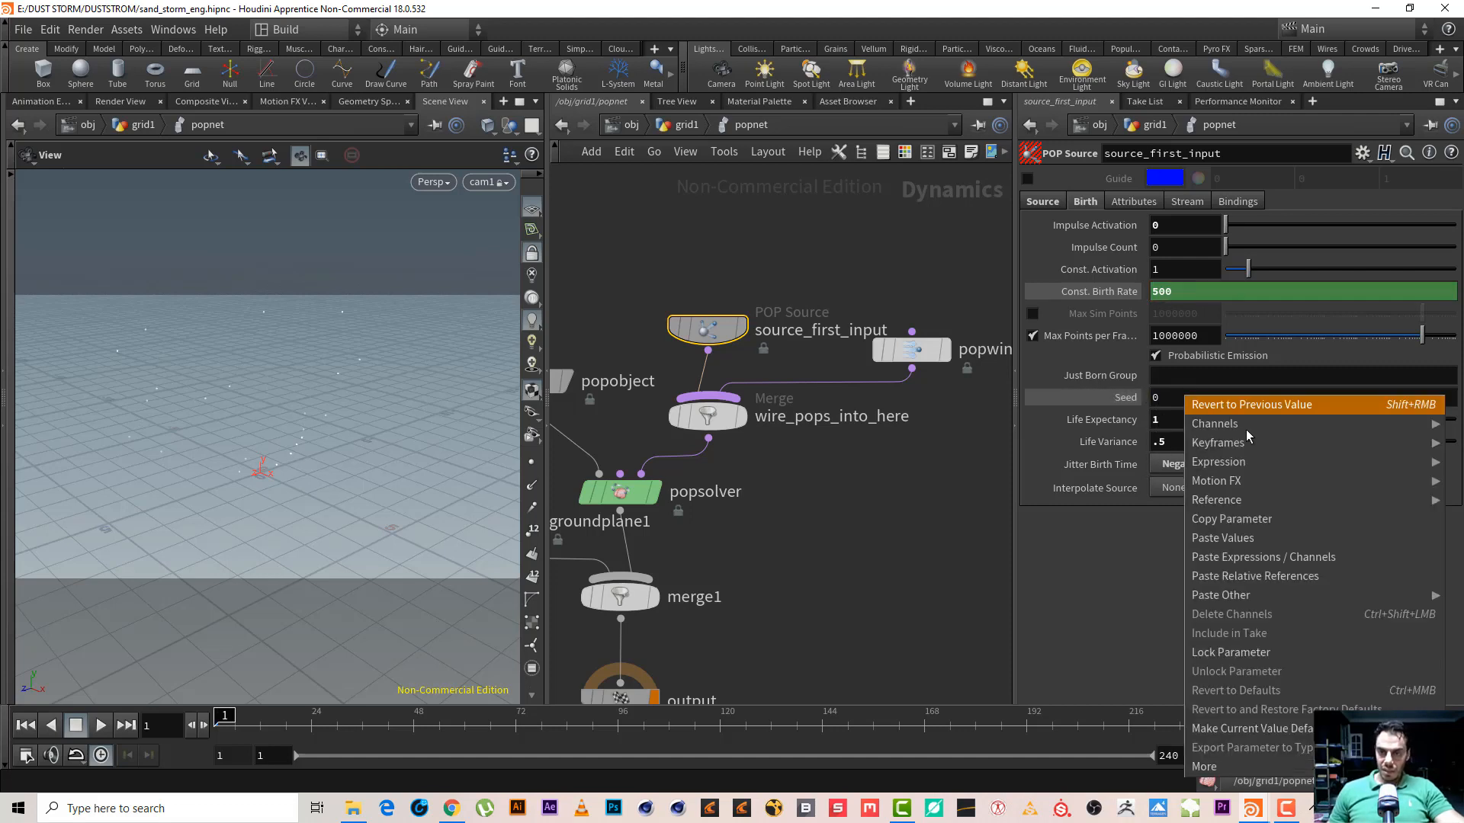
pyautogui.click(1310, 582)
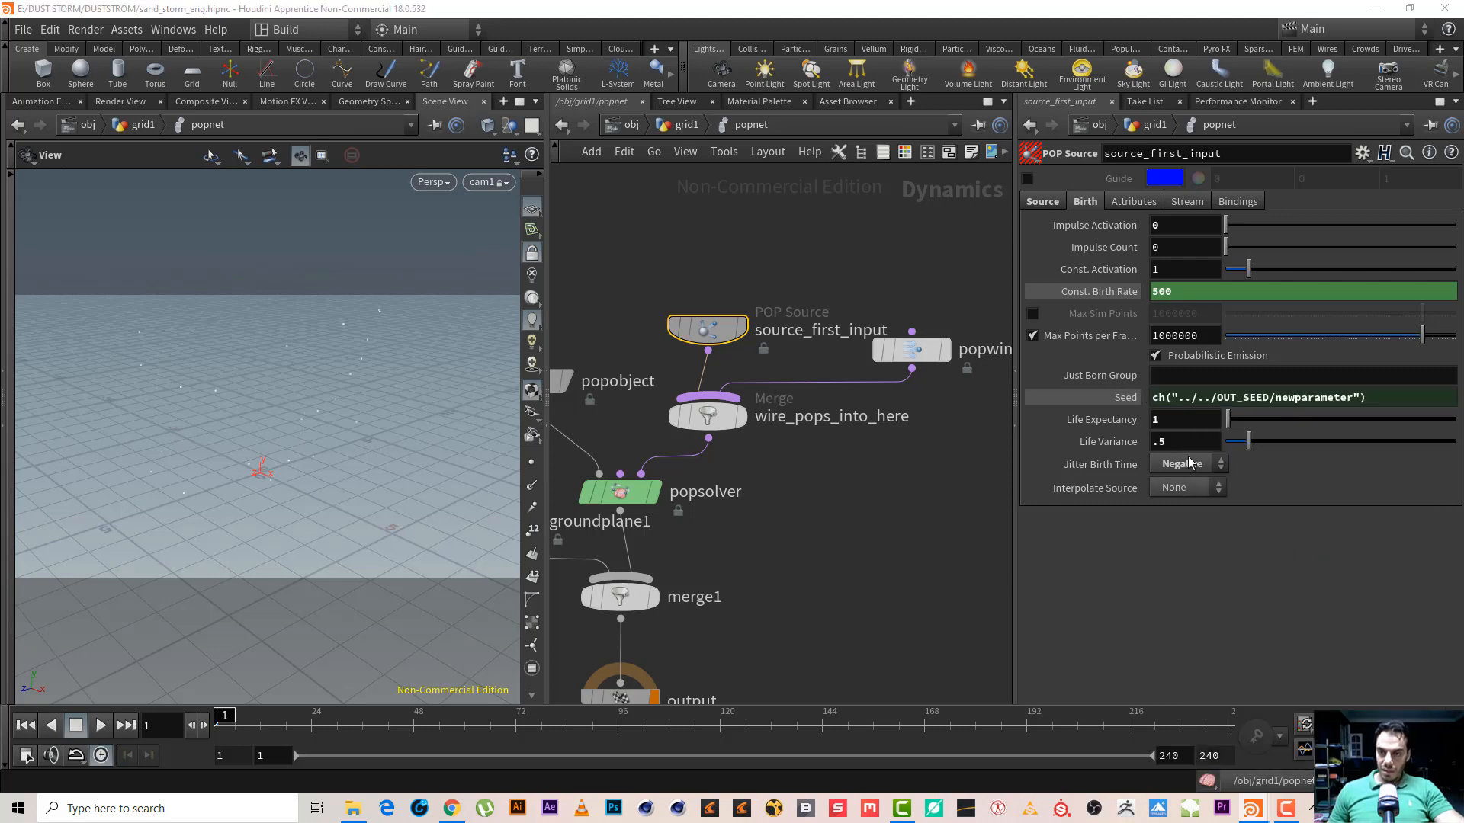
pyautogui.click(1104, 391)
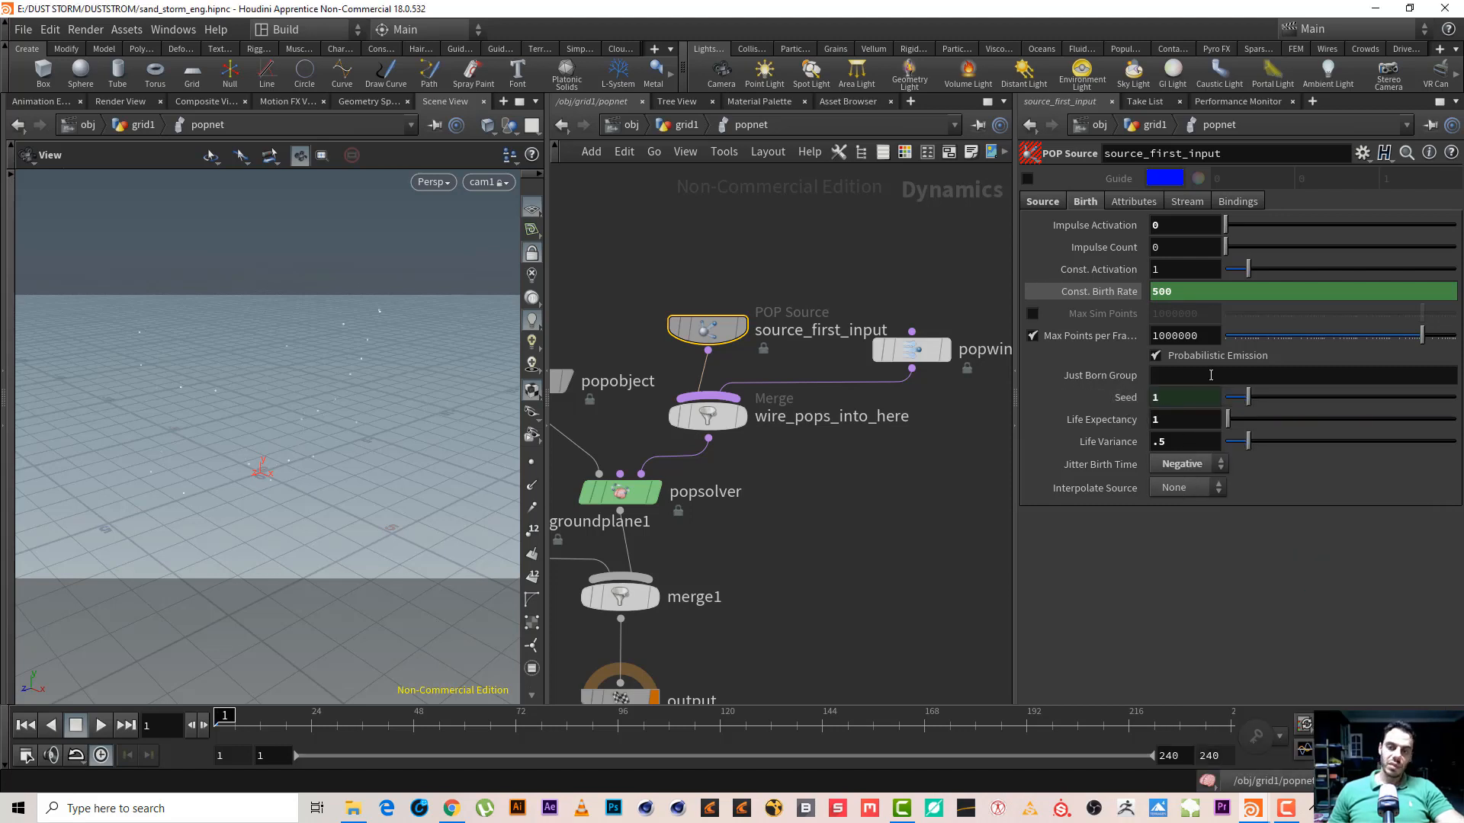
pyautogui.moveTo(937, 354)
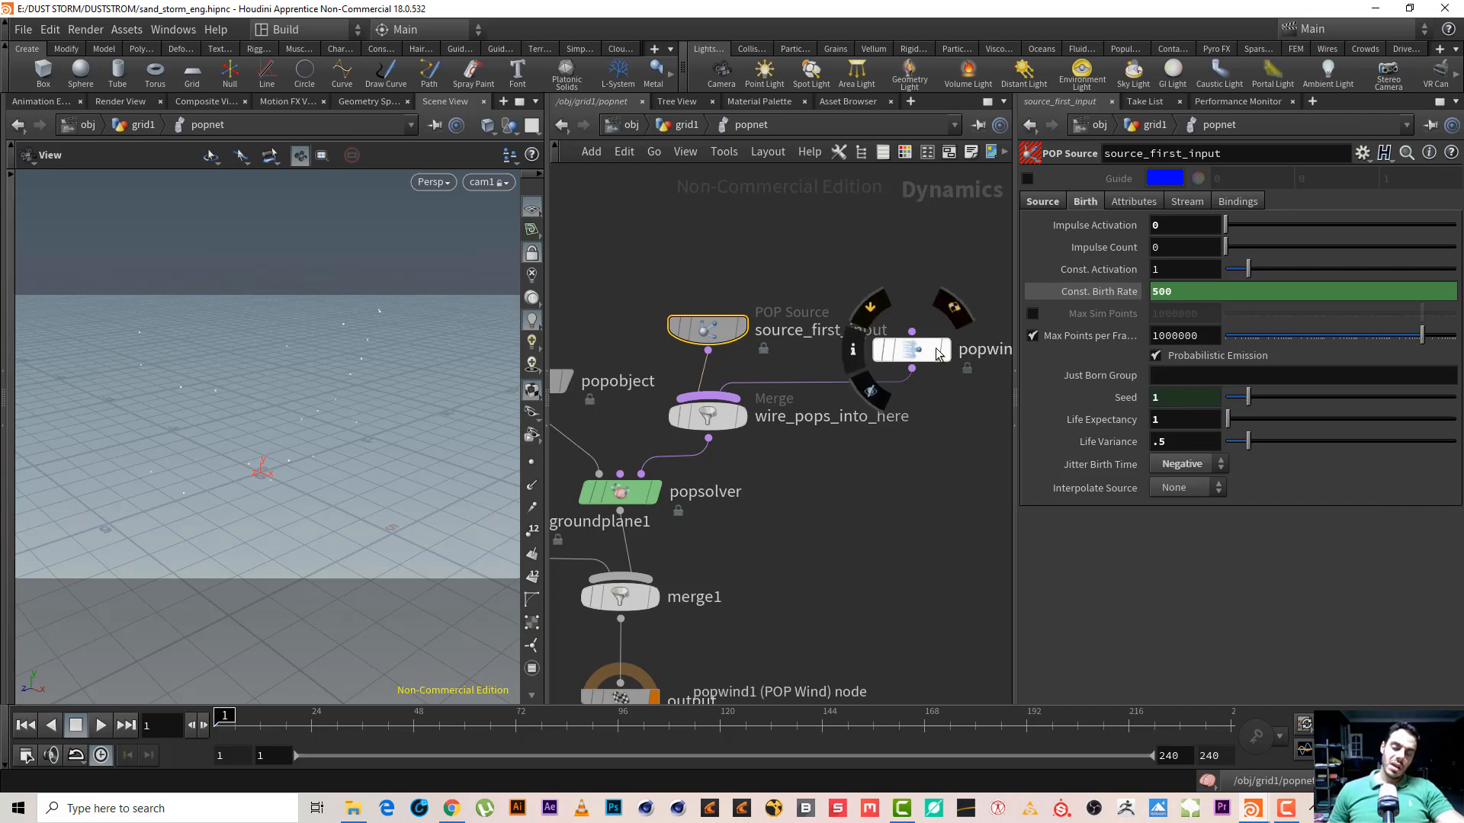
pyautogui.click(827, 242)
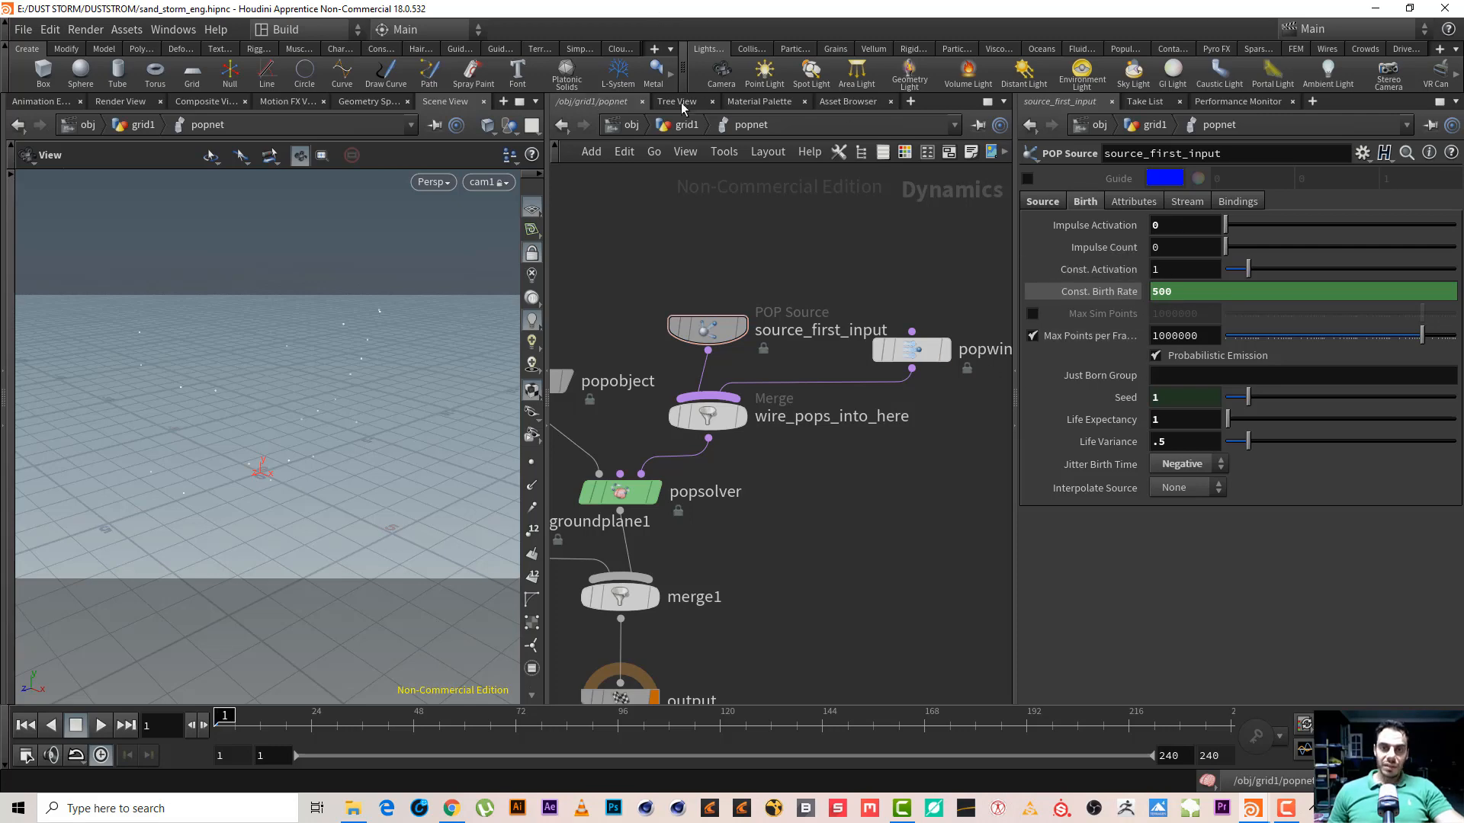
# Leave the popnet and grid1 networks, enter pyro_import, and move volumevisualization1 aside from beneath import_pyrofields
pyautogui.click(683, 124)
pyautogui.moveTo(916, 286); pyautogui.dragTo(837, 370, button='middle')
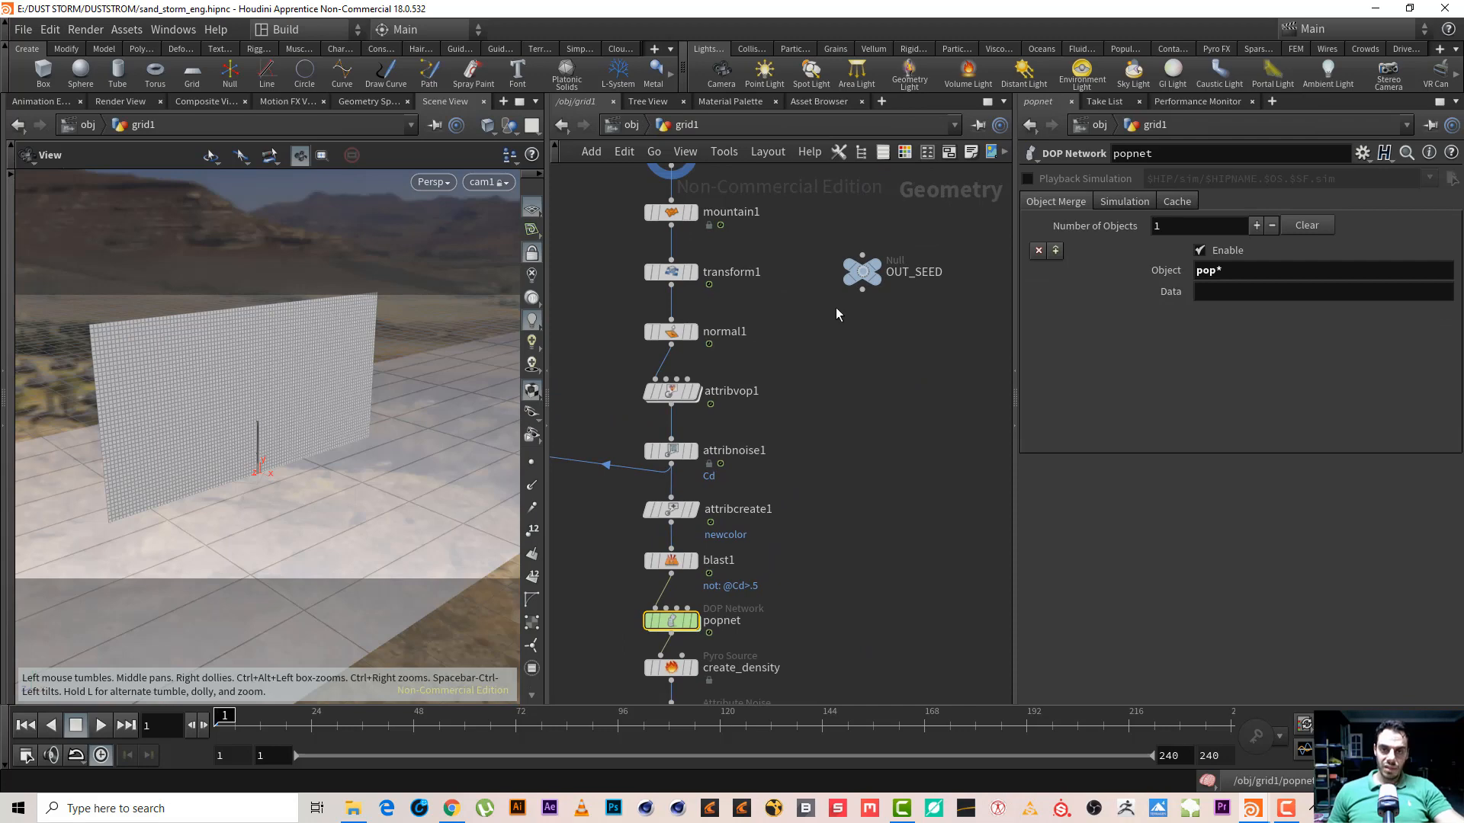
pyautogui.click(627, 125)
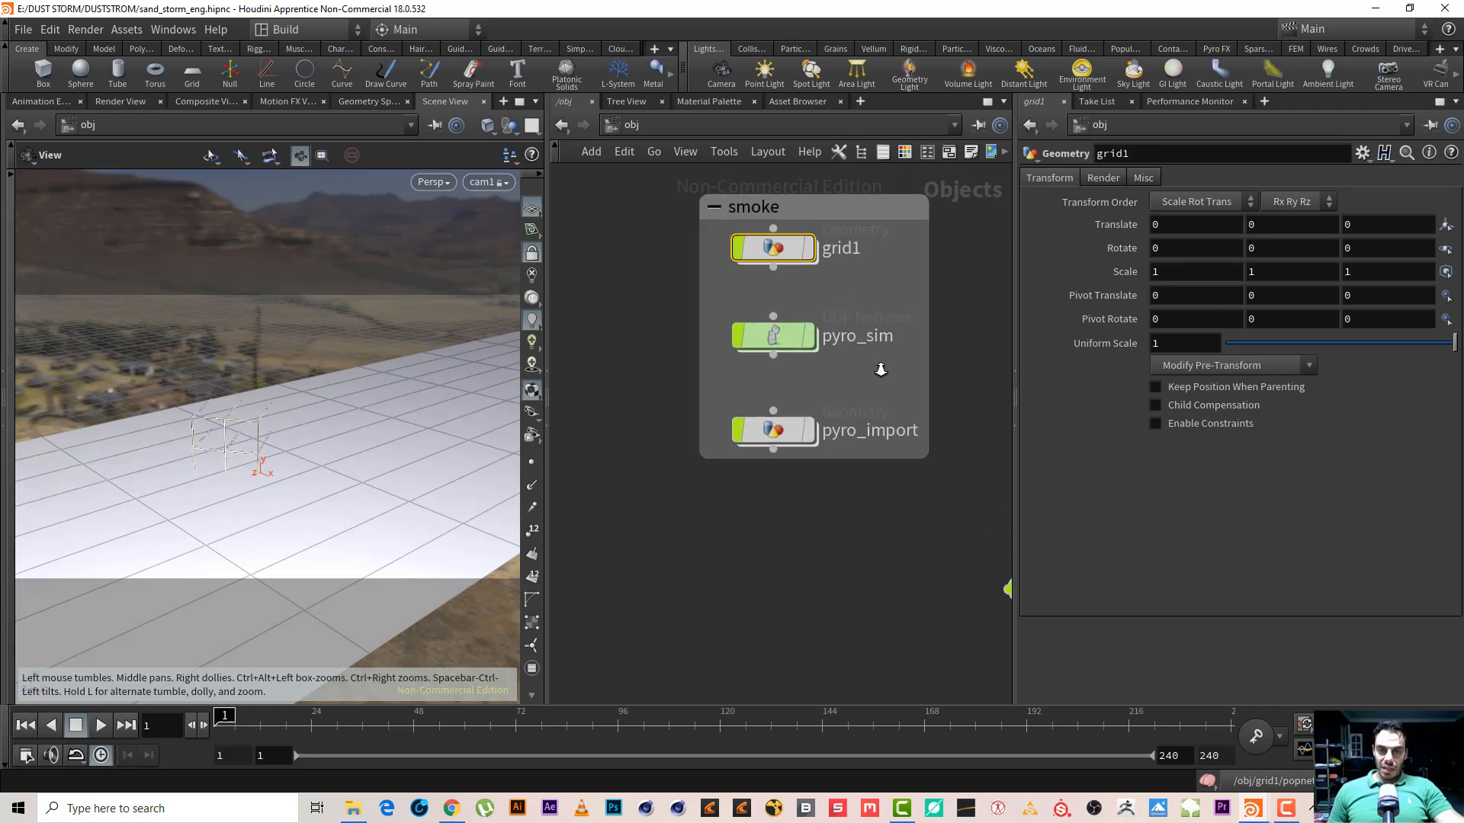
pyautogui.doubleClick(796, 412)
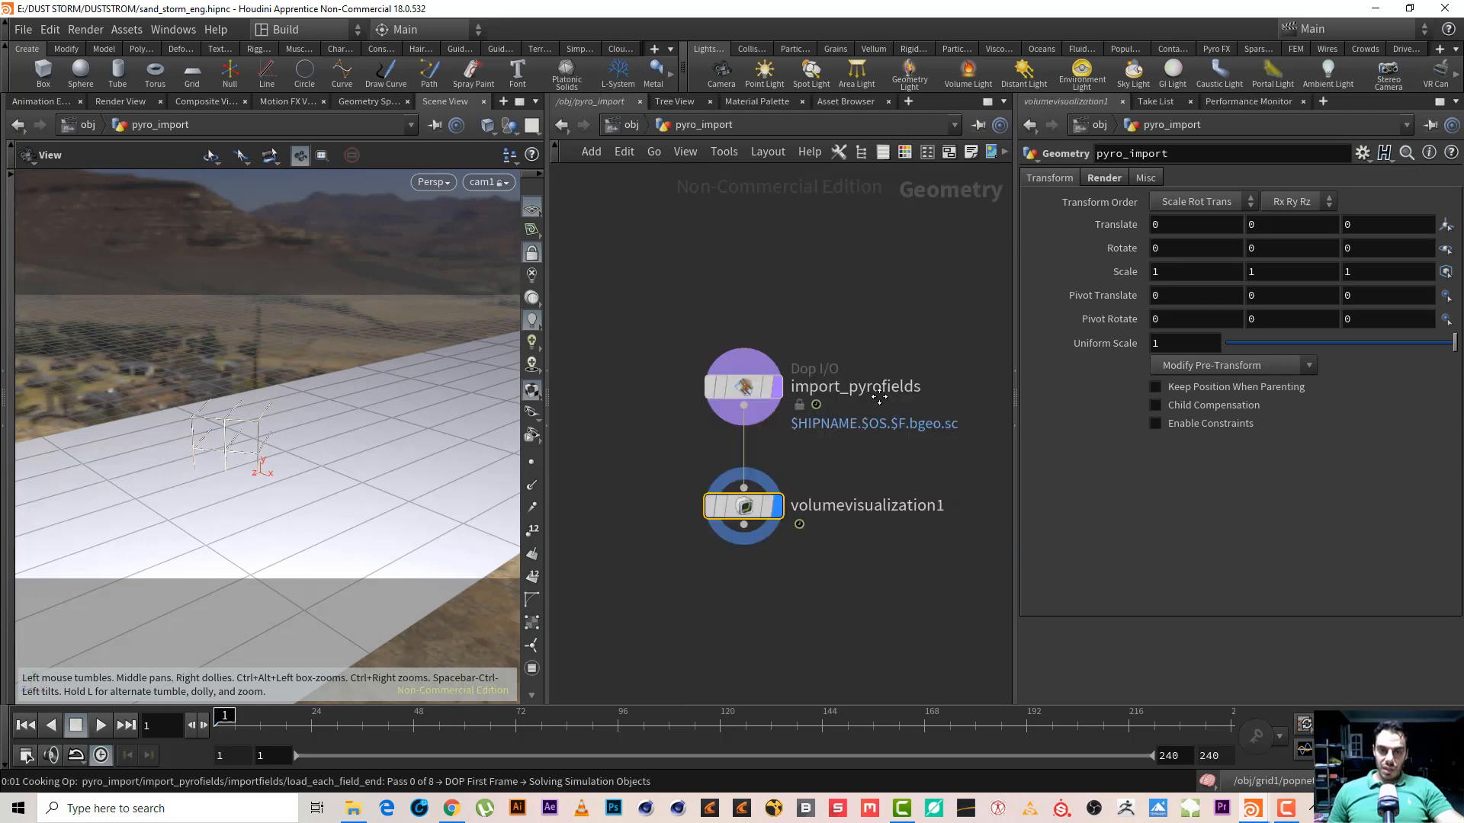
pyautogui.moveTo(785, 425); pyautogui.dragTo(579, 420)
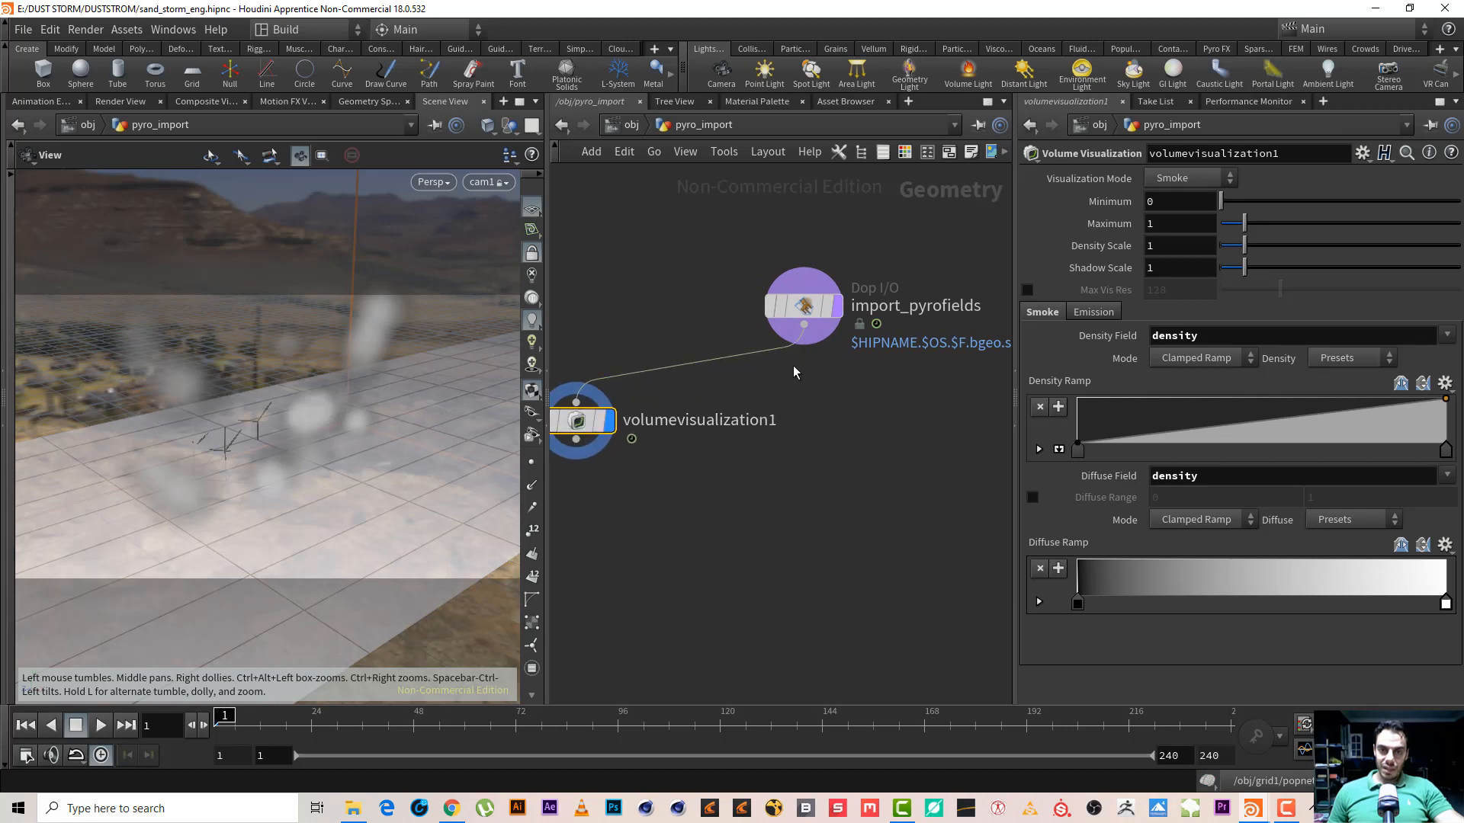
# Add a Null node below import_pyrofields, connected to its output
pyautogui.click(804, 328)
pyautogui.press('Tab')
pyautogui.write('nu')
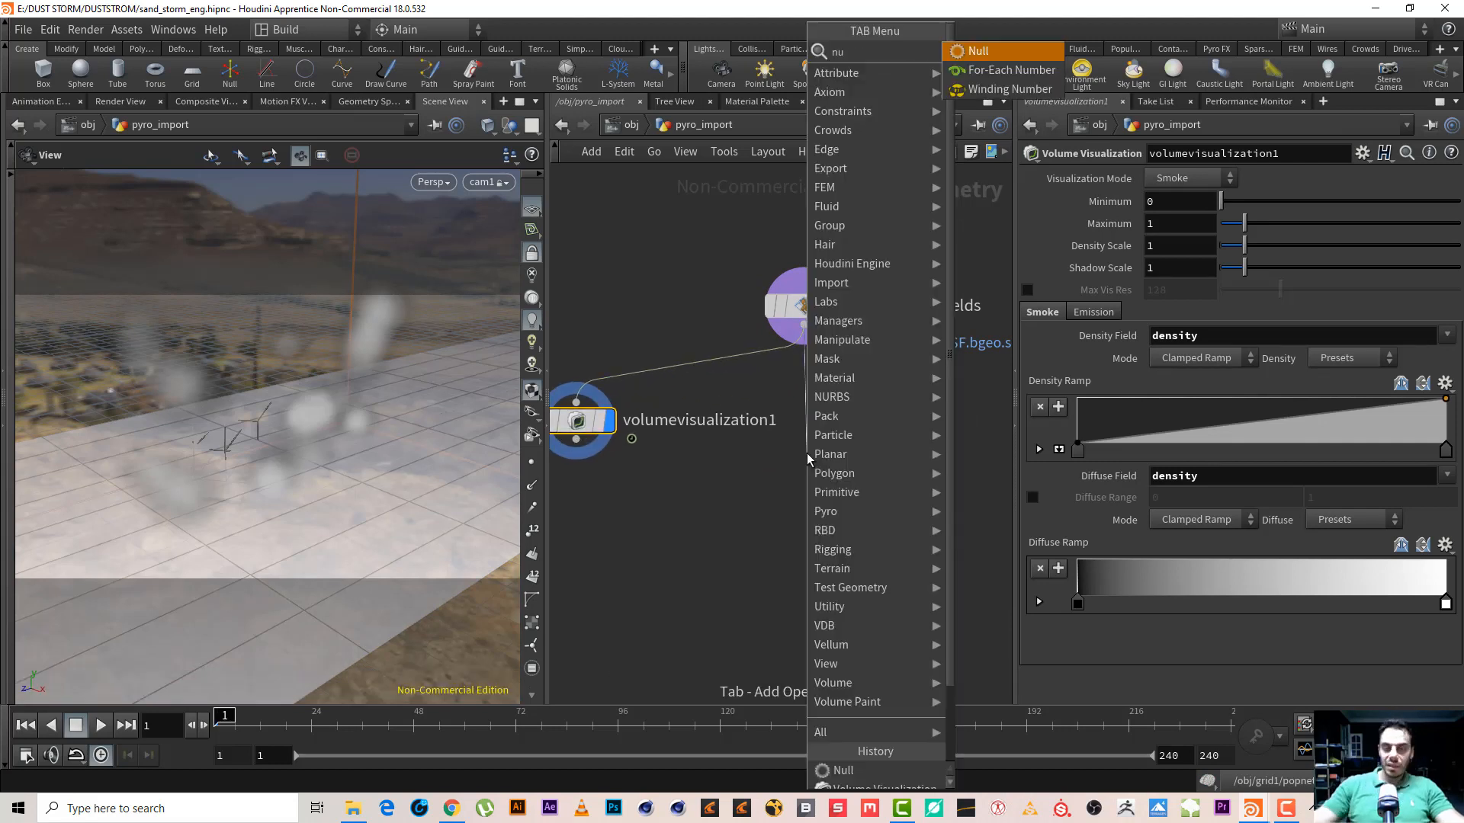
pyautogui.press('Return')
pyautogui.click(807, 453)
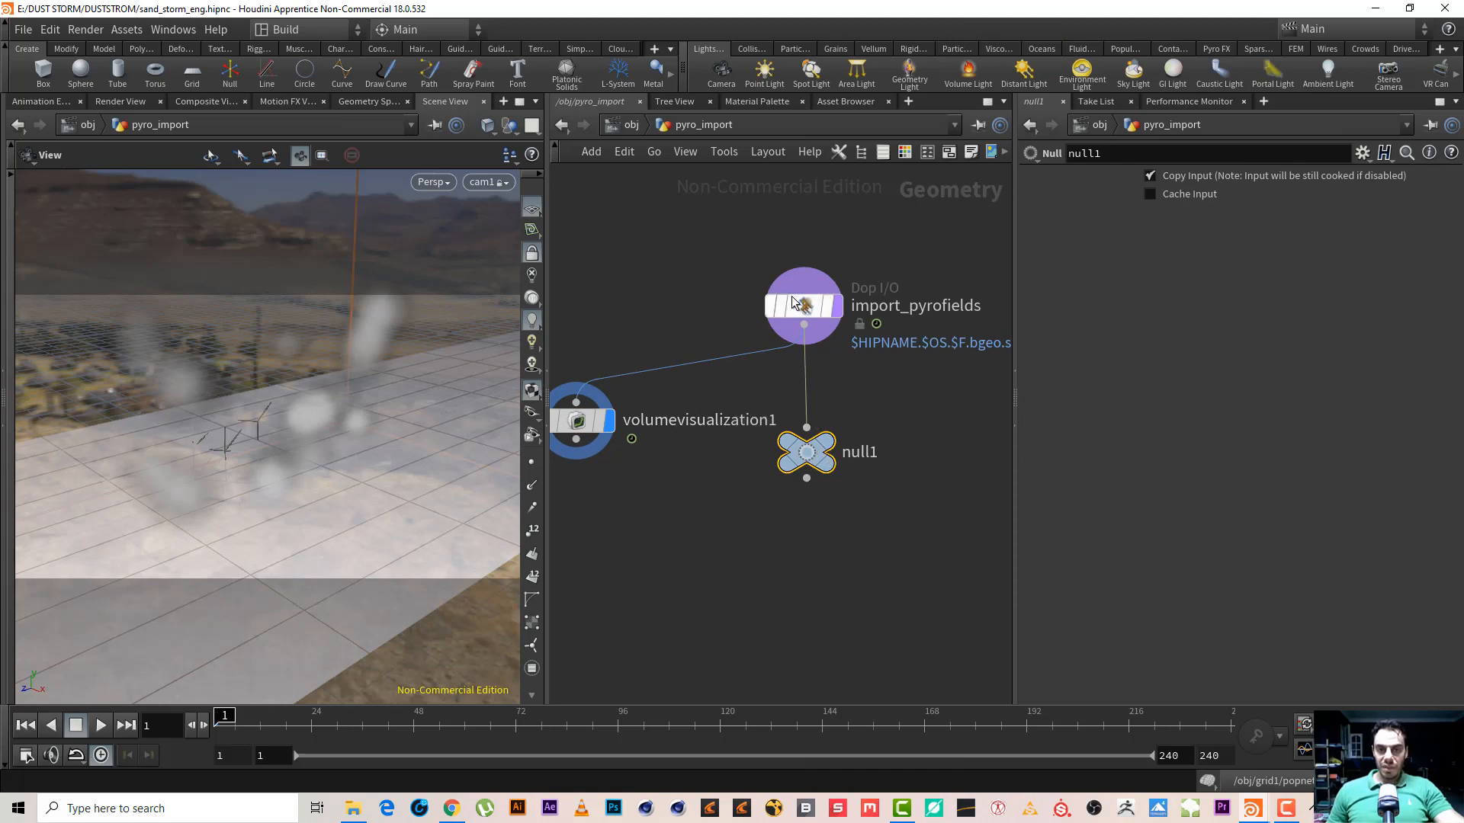
# Rename the new null OUT_CASH and make it the displayed and rendered node
pyautogui.doubleClick(859, 451)
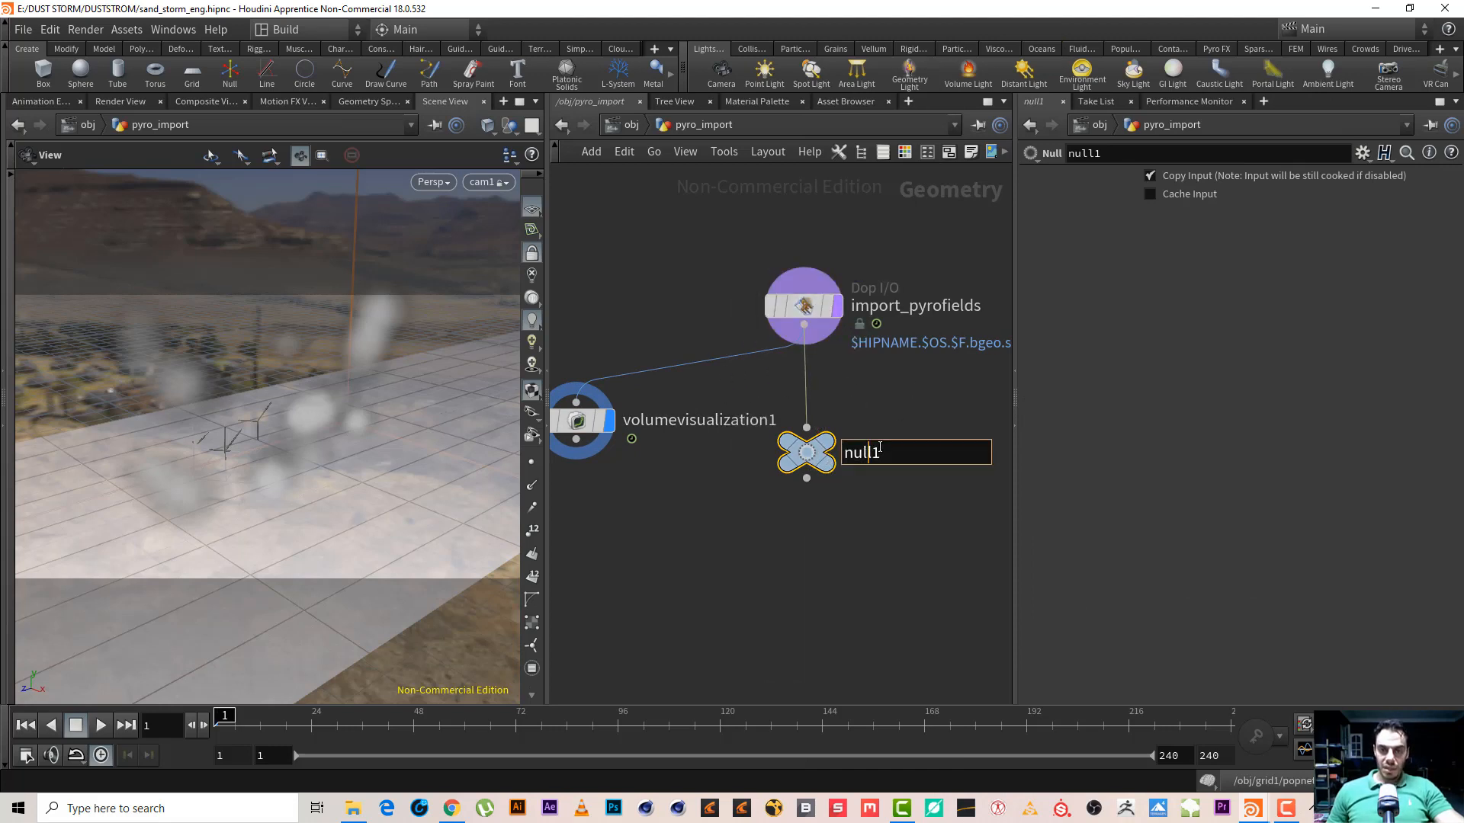
pyautogui.write('OUT_CASH')
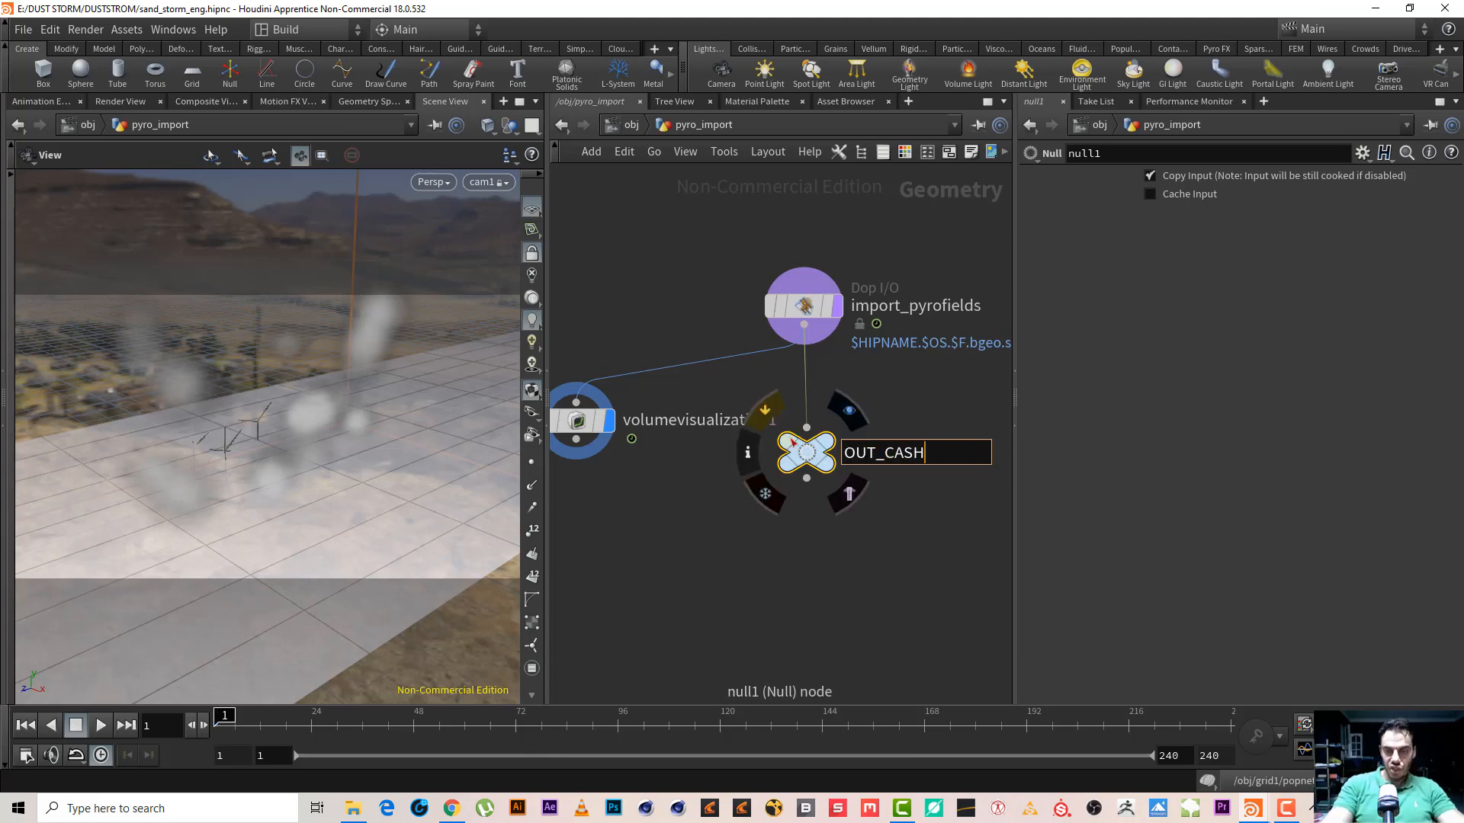
pyautogui.press('Return')
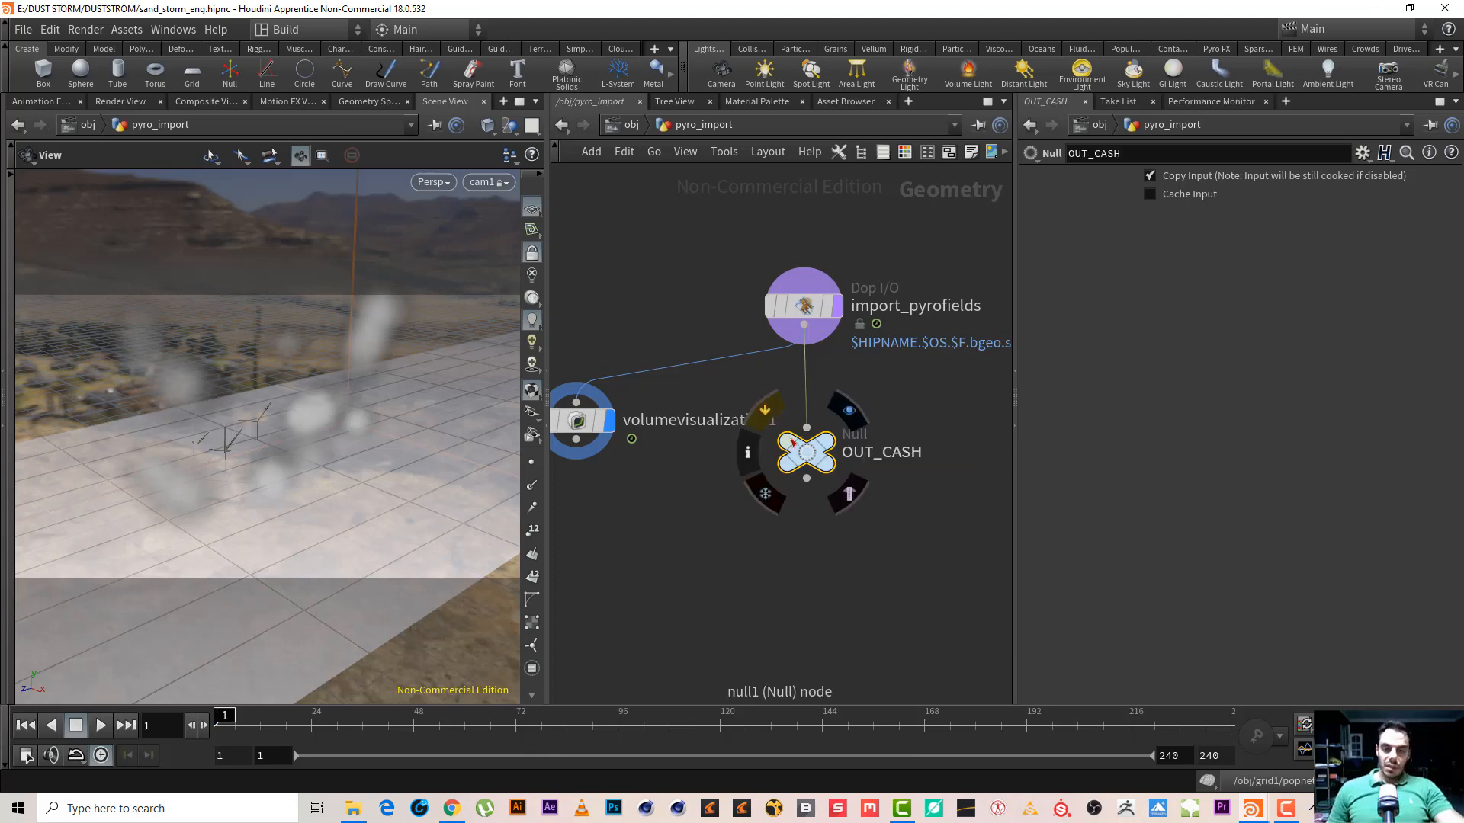
pyautogui.press('r')
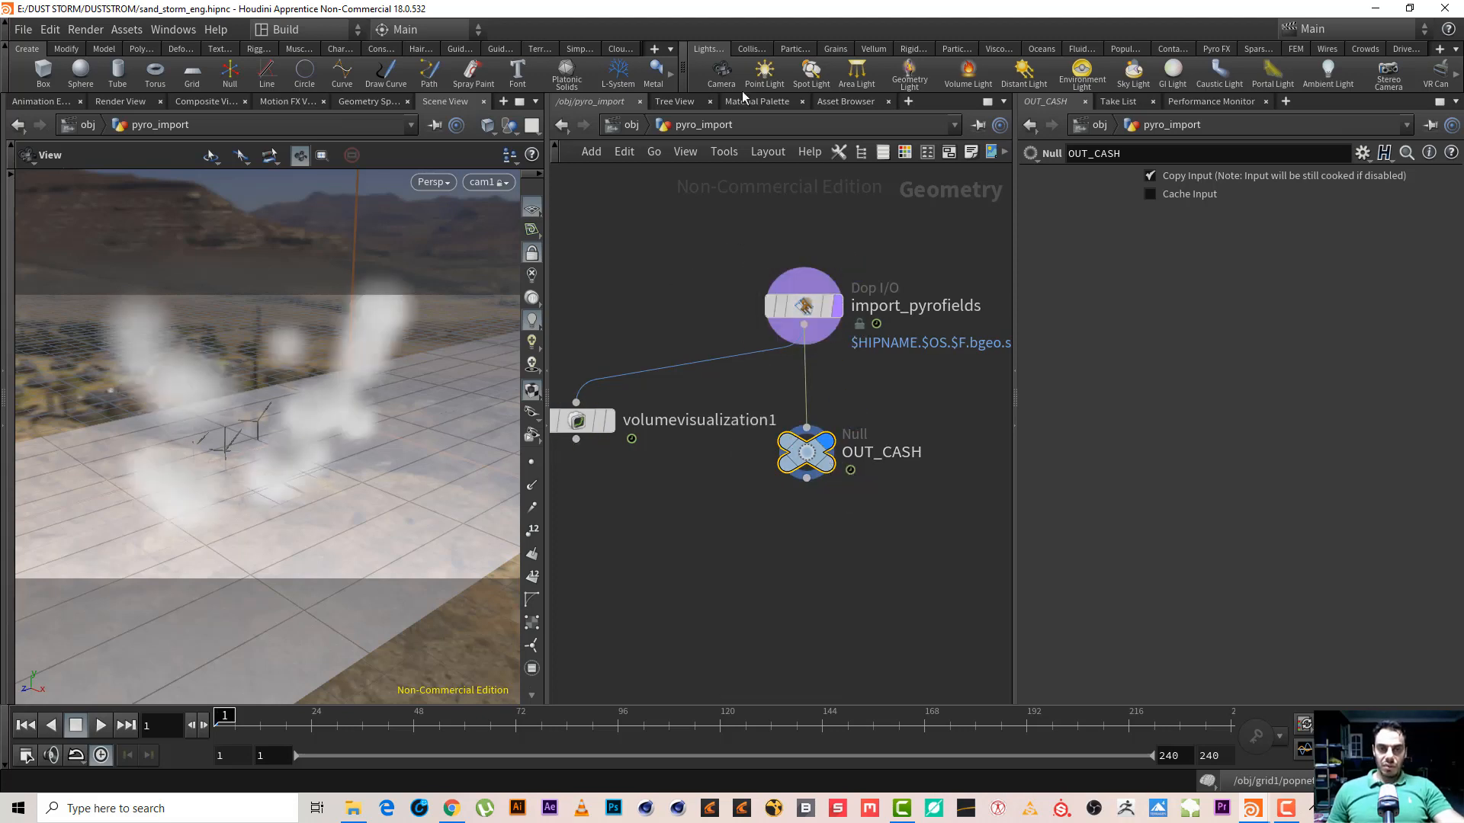
# Return to the object level and turn on the display flag of pyro_import
pyautogui.click(632, 125)
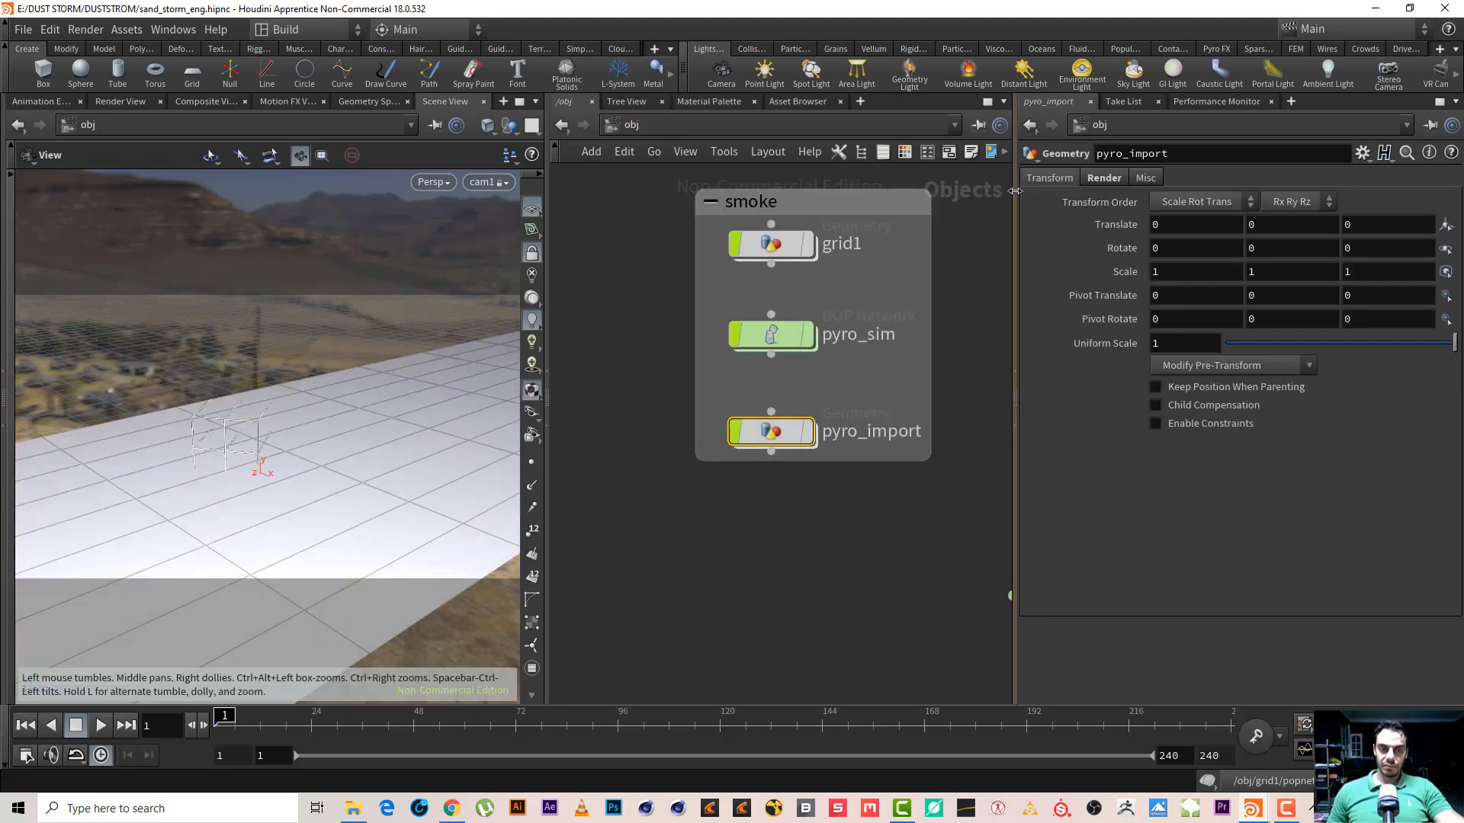
pyautogui.click(810, 437)
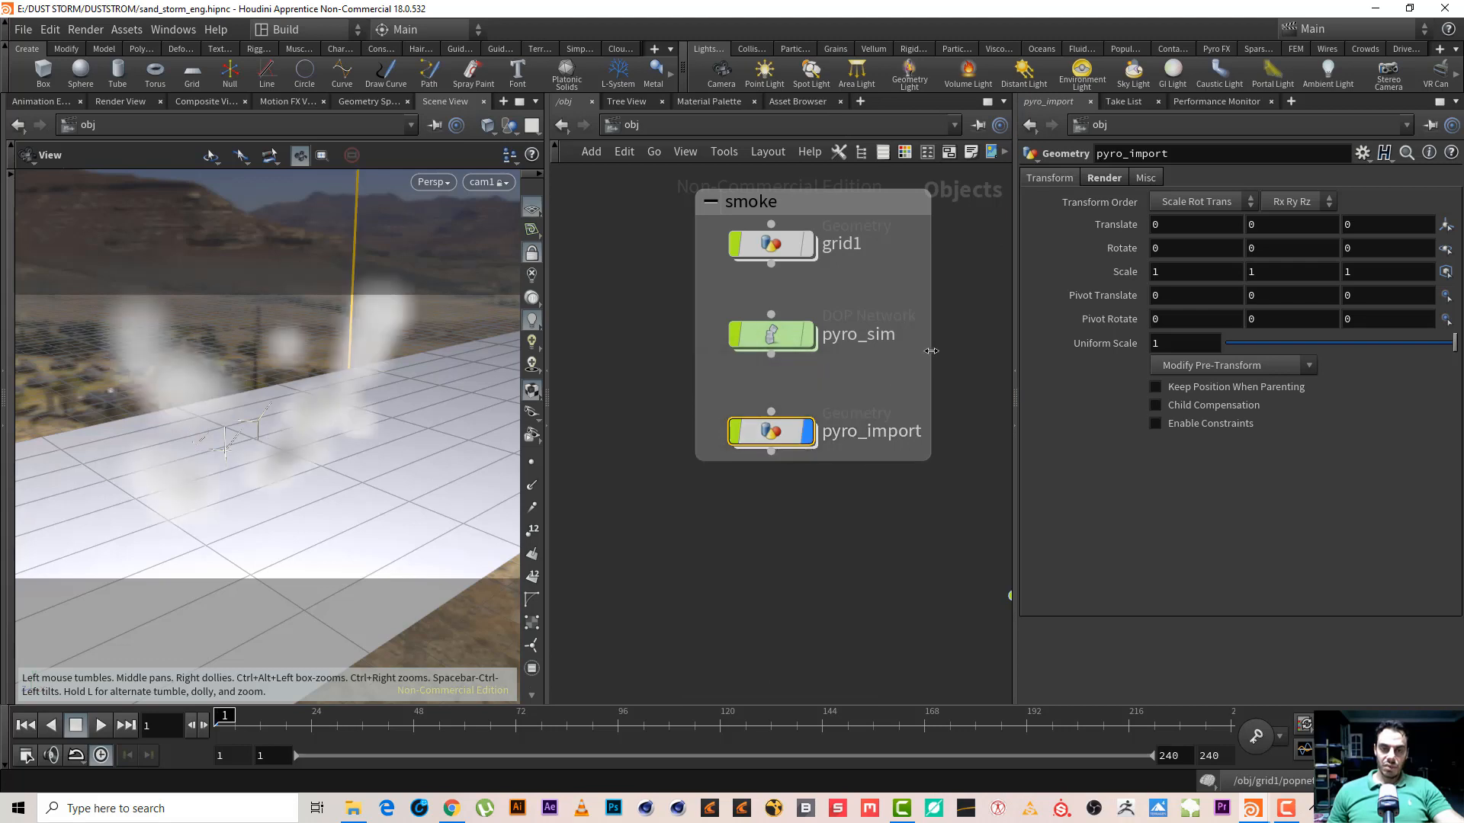
pyautogui.press('h')
pyautogui.click(635, 130)
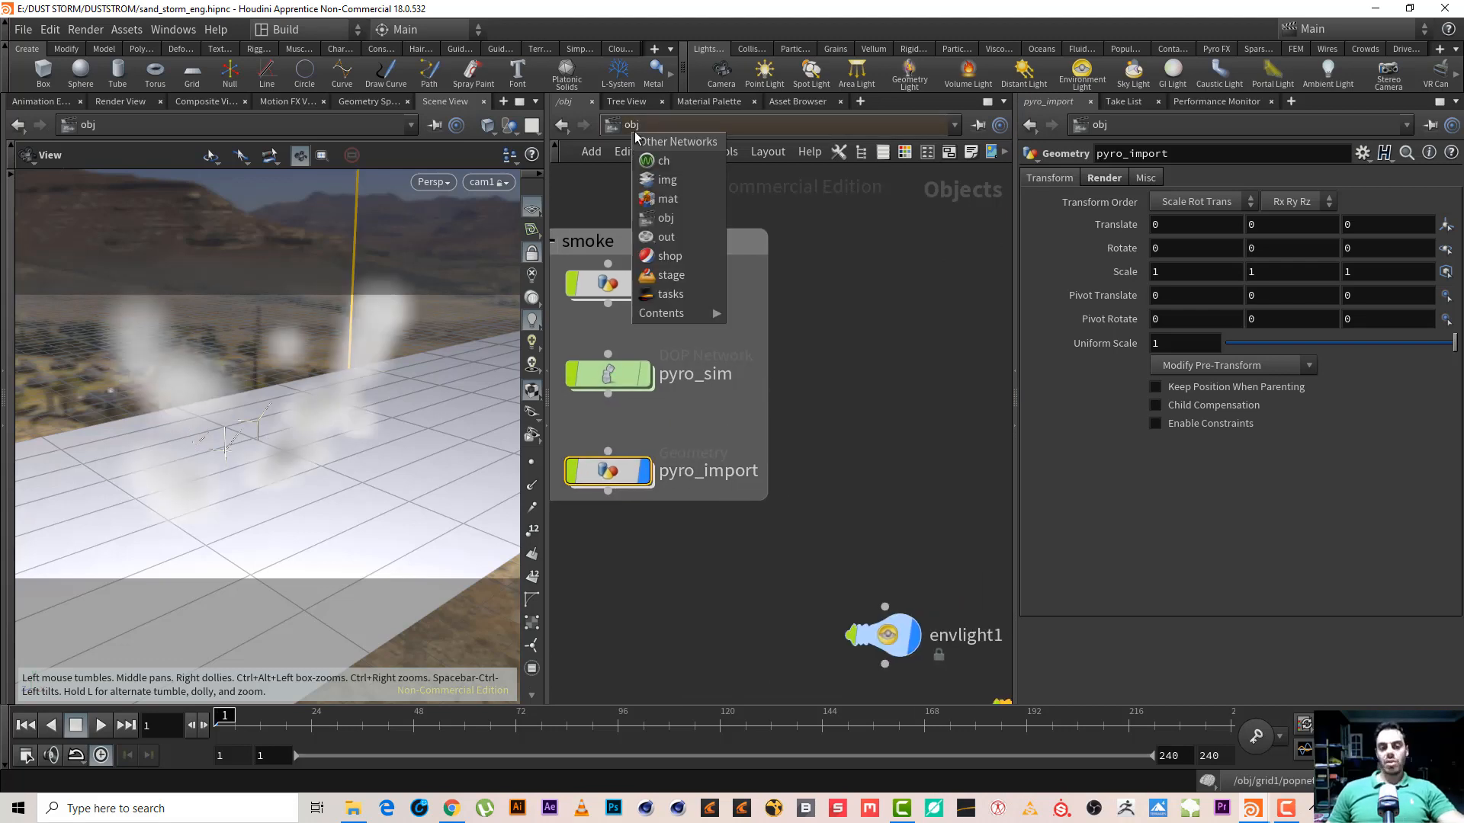
pyautogui.click(935, 417)
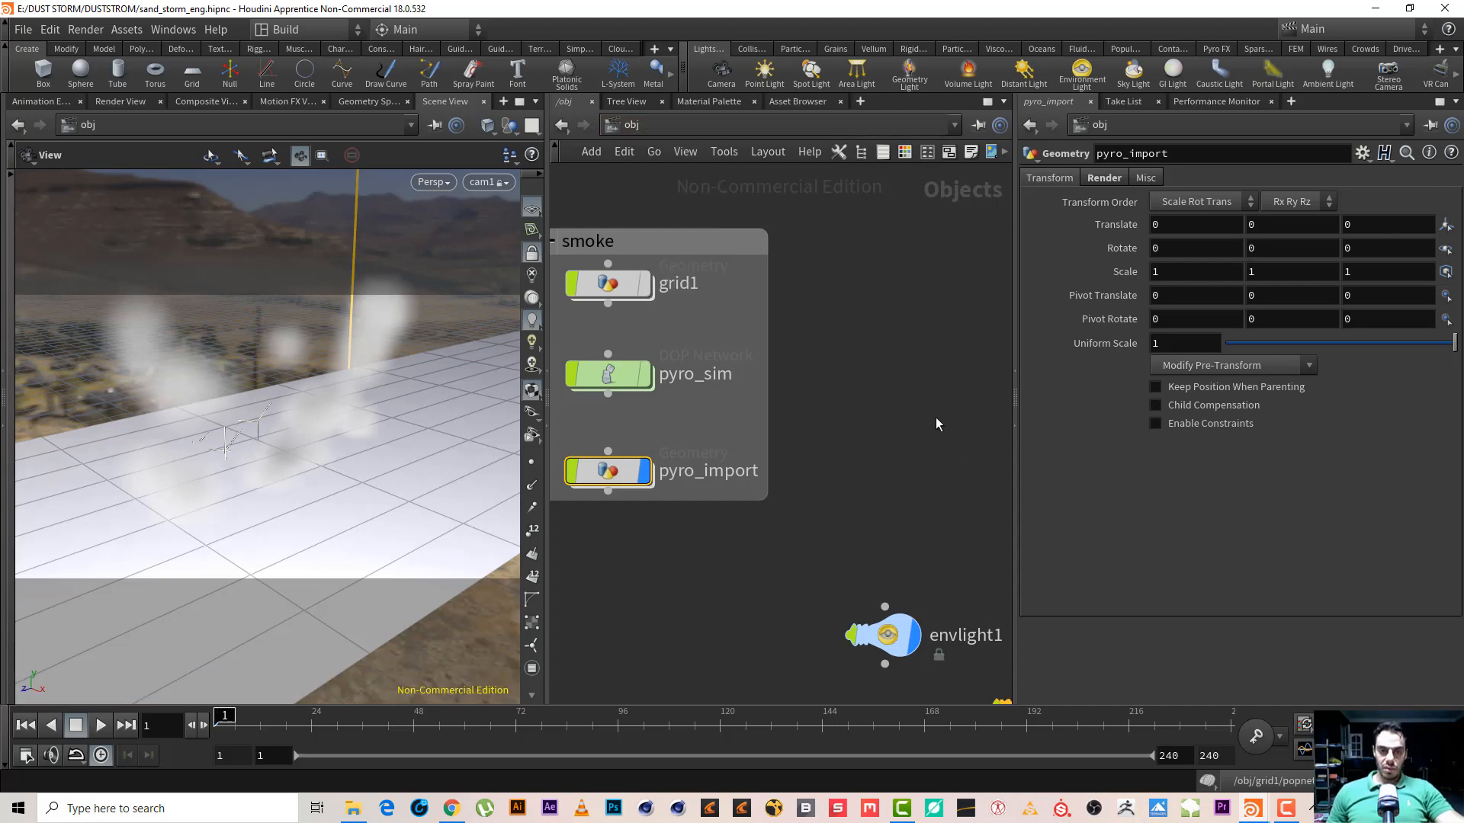
# Enter the grid2 object and widen its grid to a first Size value of about 20.3
pyautogui.moveTo(927, 413); pyautogui.dragTo(816, 388, button='middle')
pyautogui.scroll(-4, 839, 358)
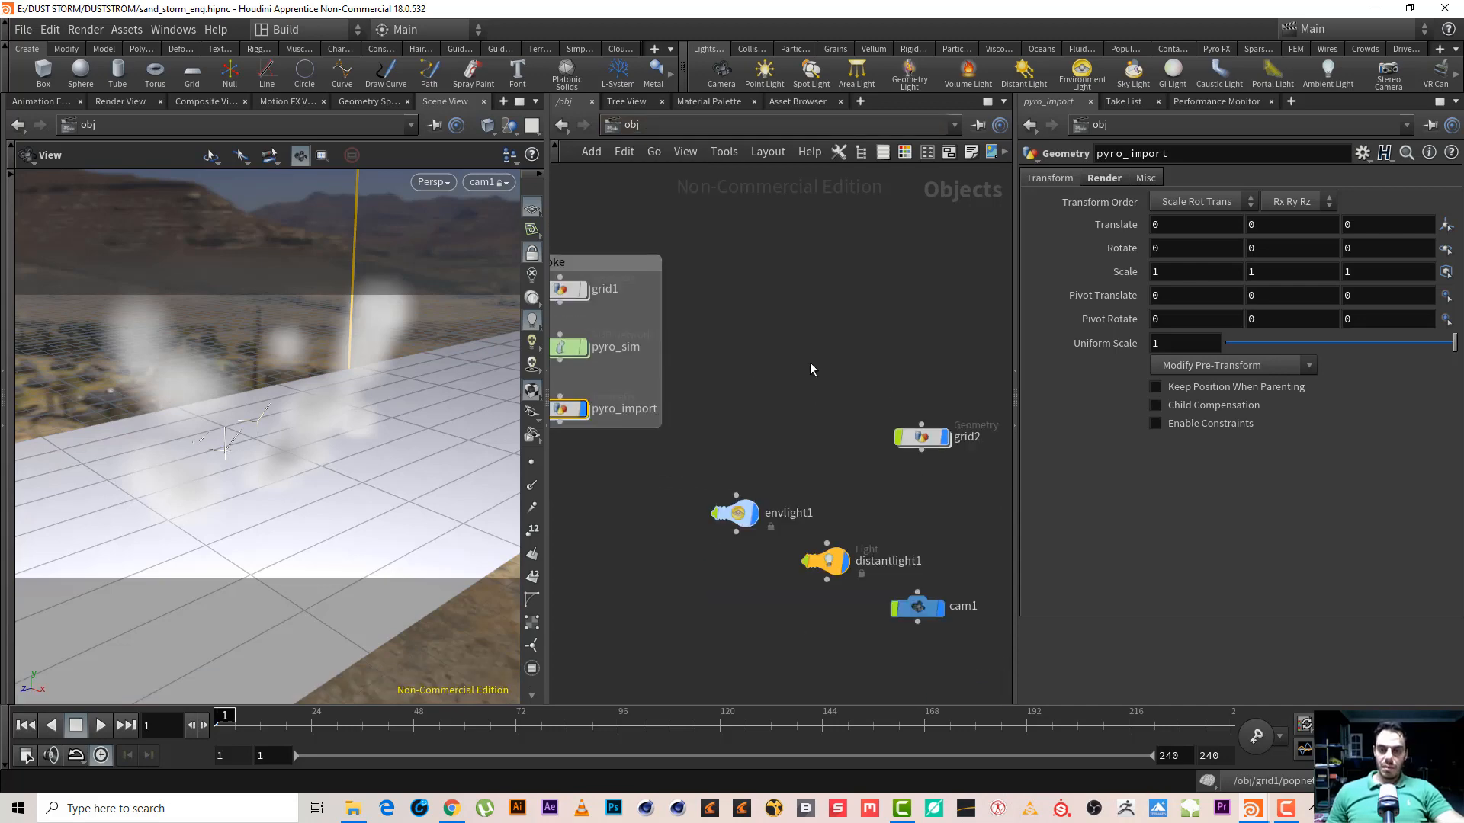
pyautogui.doubleClick(877, 434)
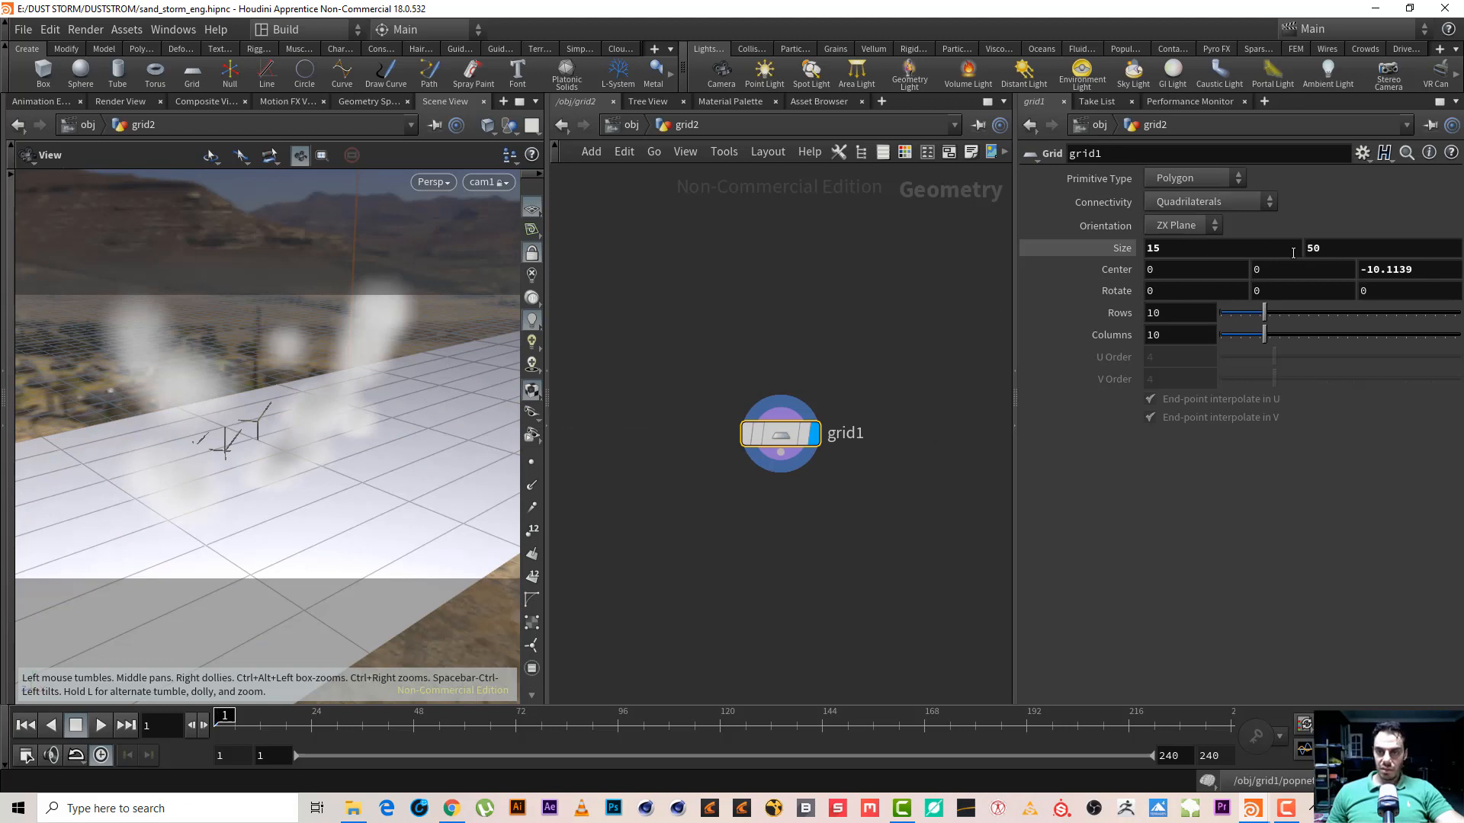
pyautogui.moveTo(1205, 245); pyautogui.dragTo(1035, 293, button='middle')
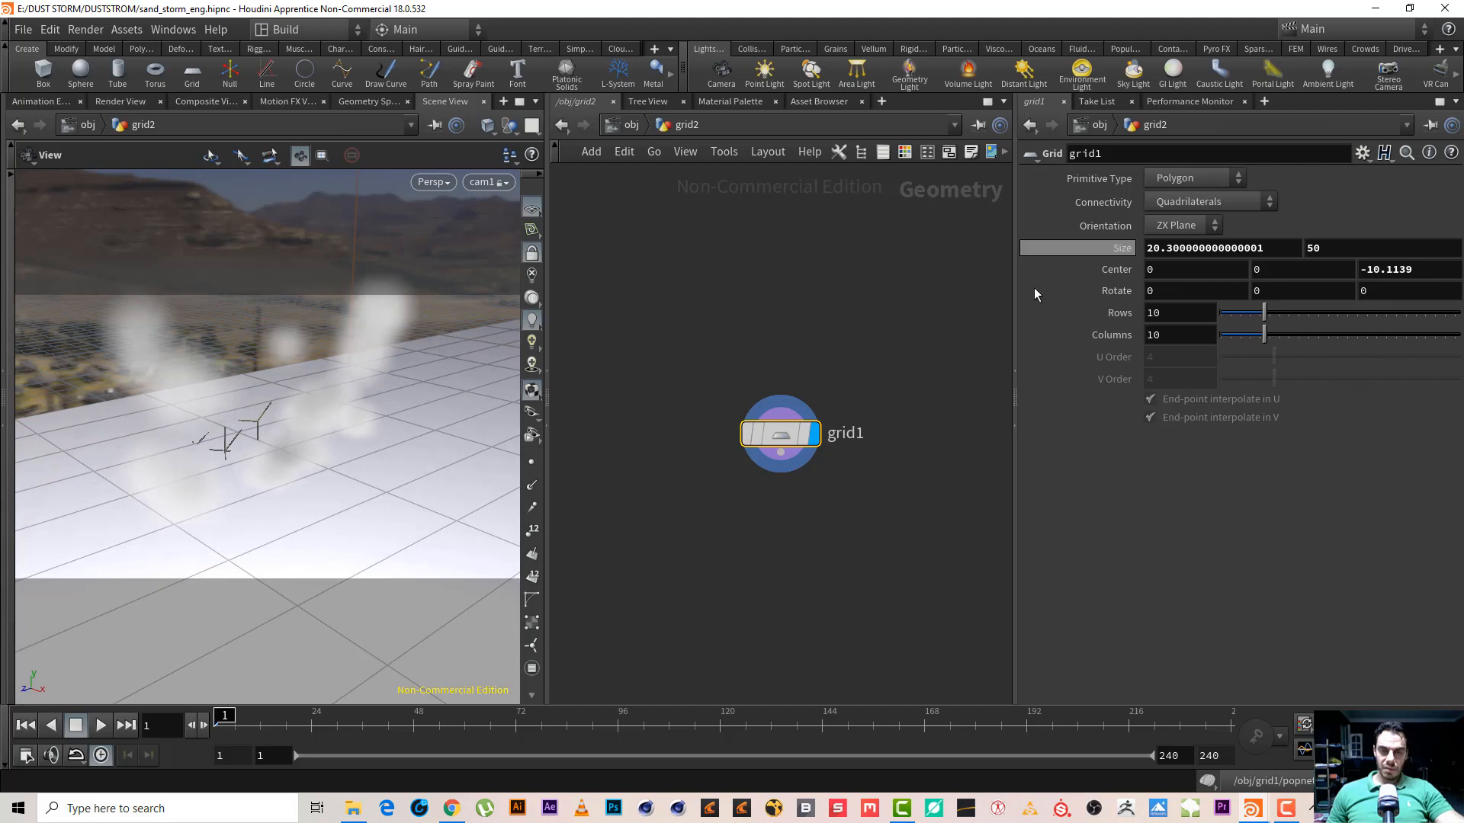
# Switch to the out network and add a Mantra render node
pyautogui.click(628, 124)
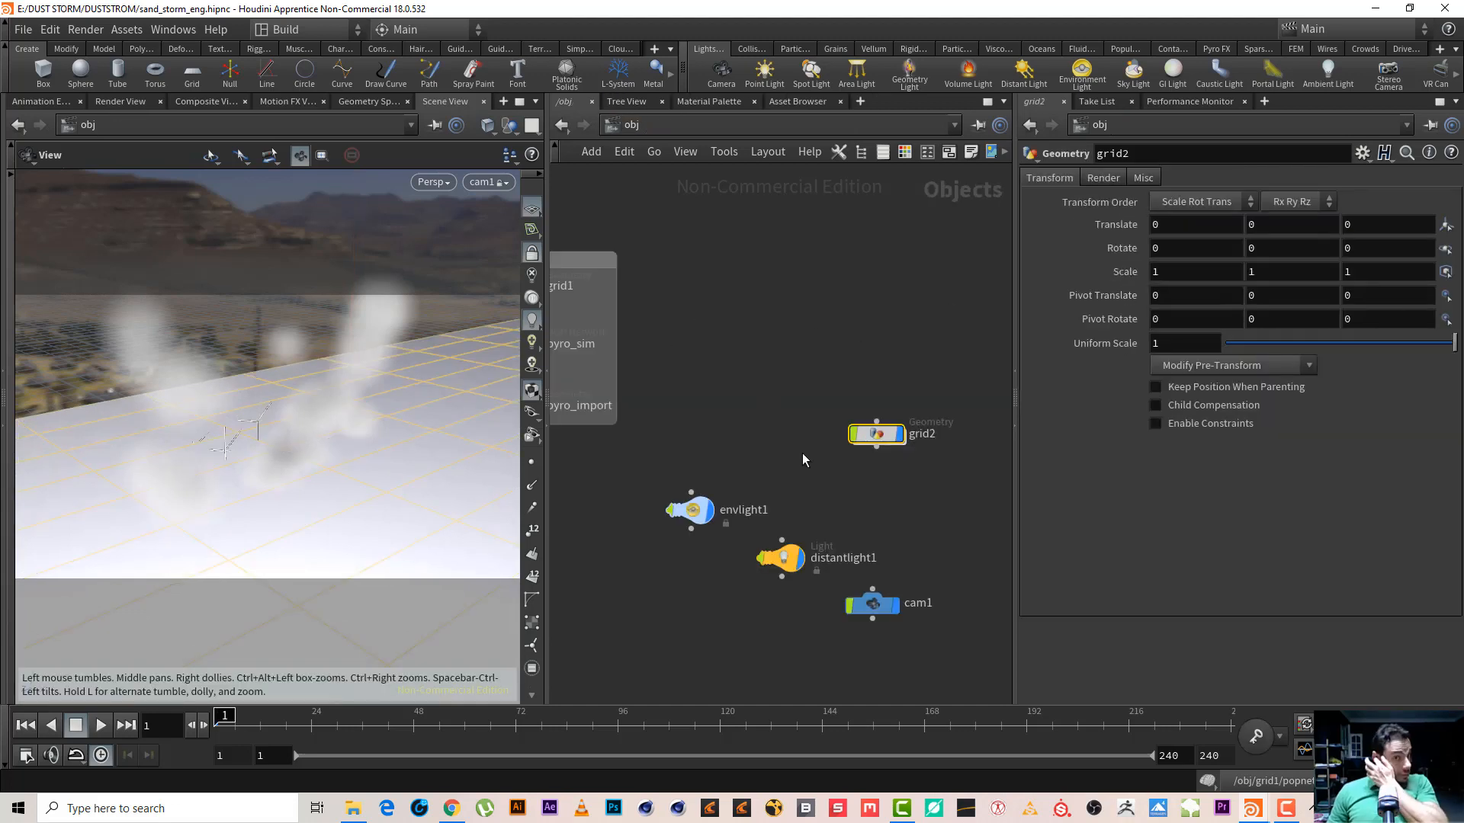
pyautogui.click(738, 129)
pyautogui.click(789, 235)
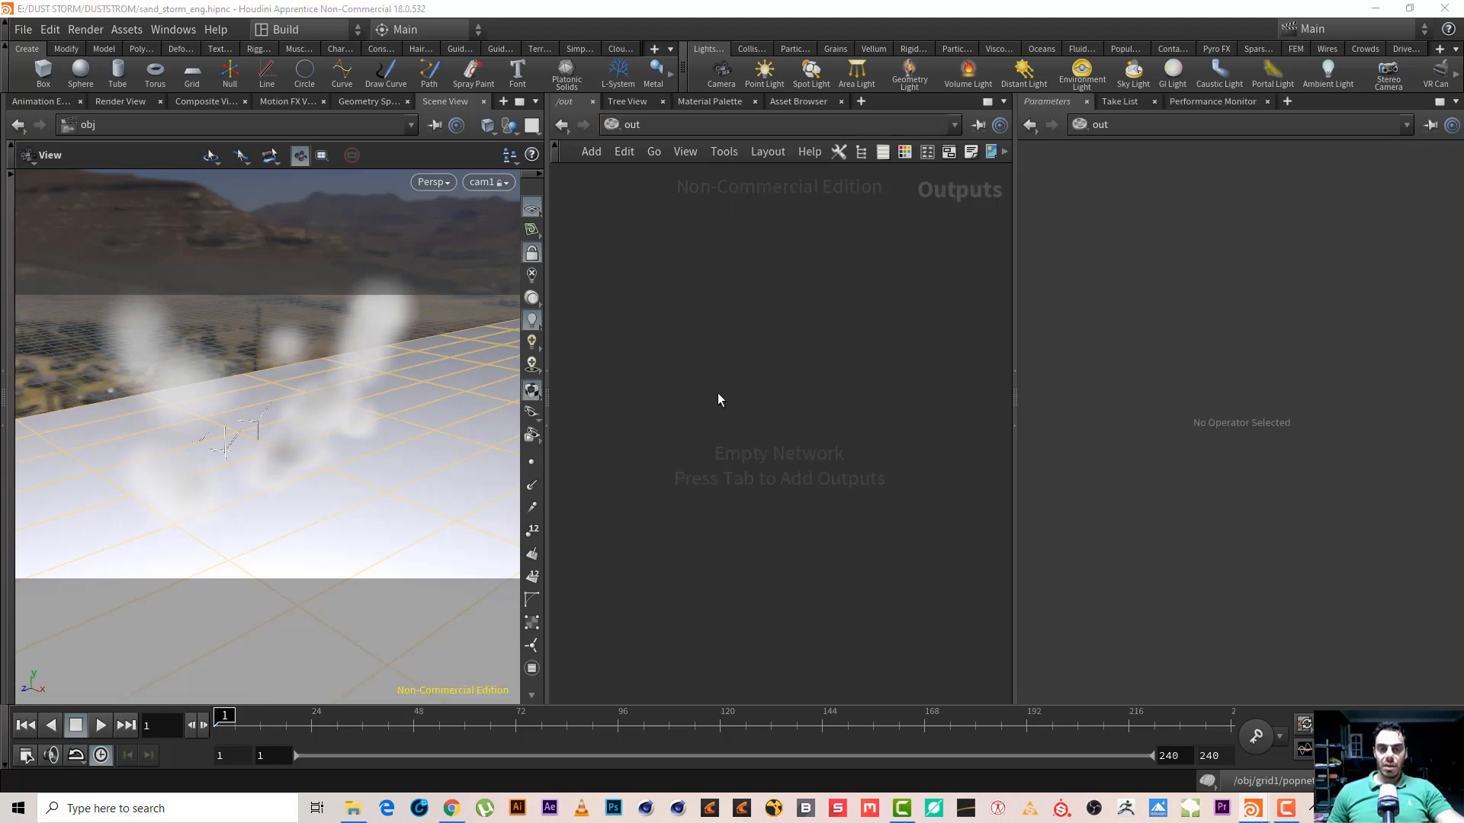
pyautogui.press('Tab')
pyautogui.write('man')
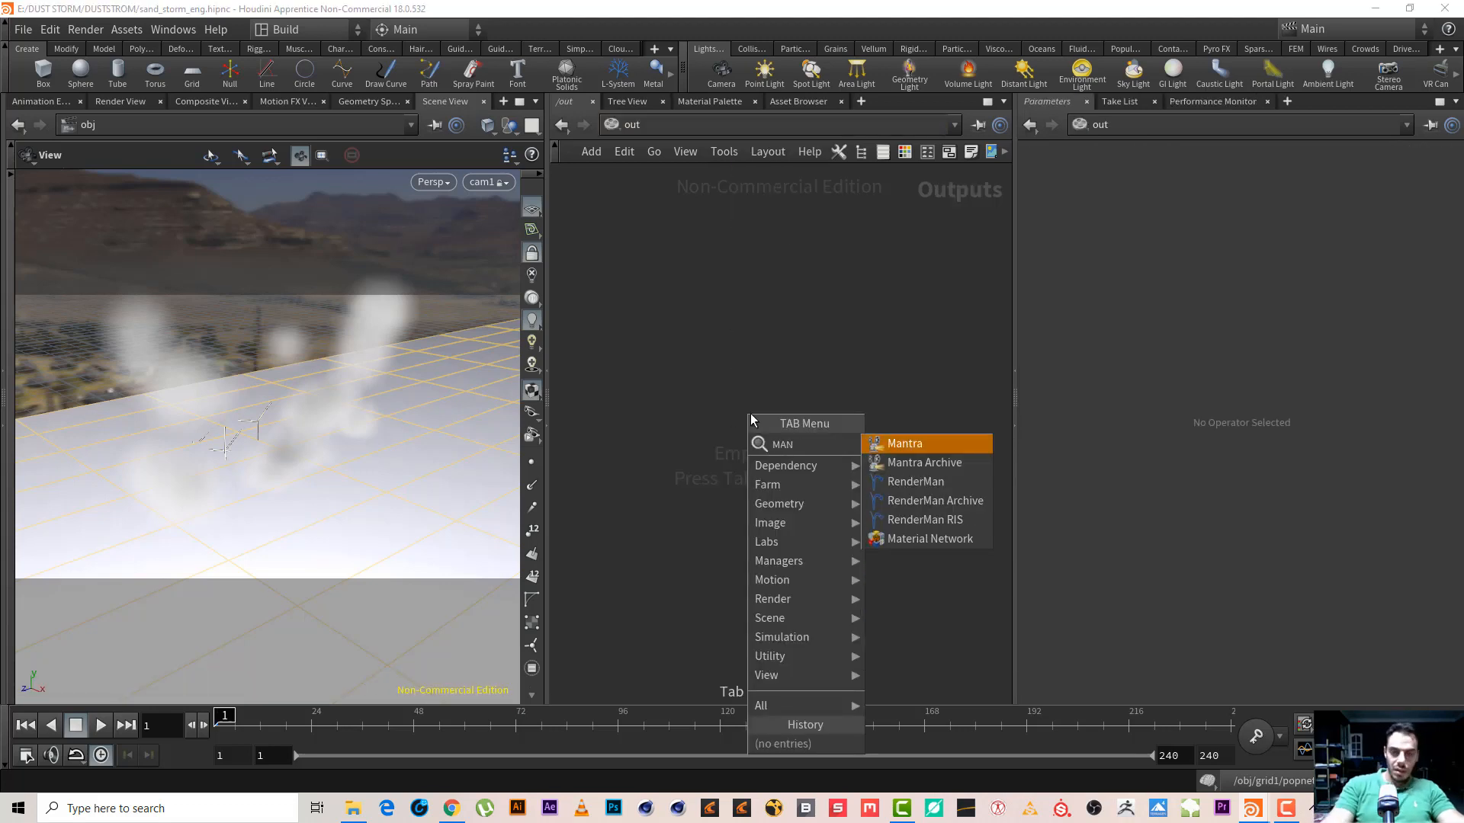
pyautogui.press('Return')
pyautogui.click(752, 413)
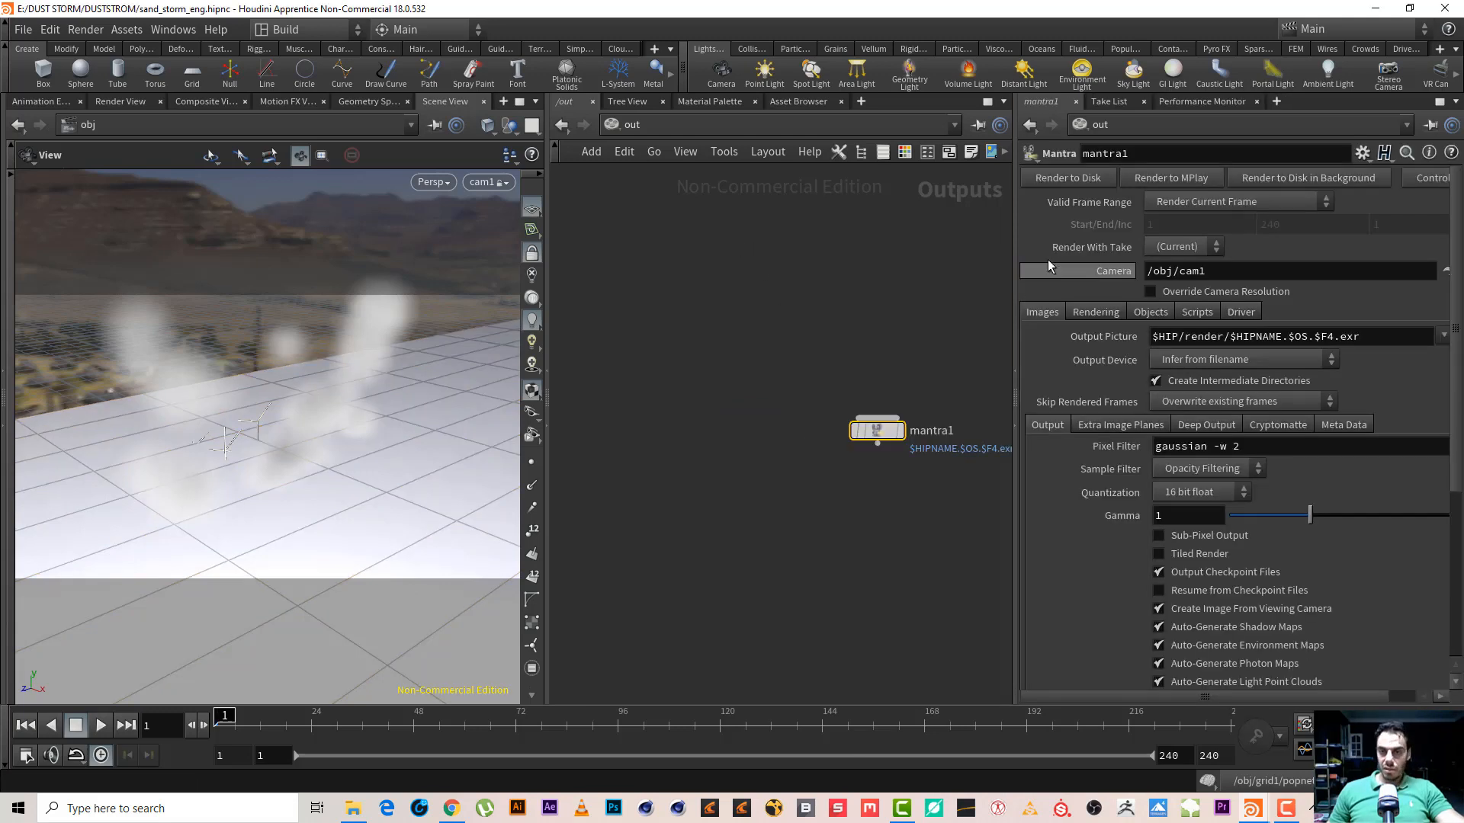
# Set mantra1's Rendering Engine to Physically Based Rendering
pyautogui.click(1108, 316)
pyautogui.click(1201, 337)
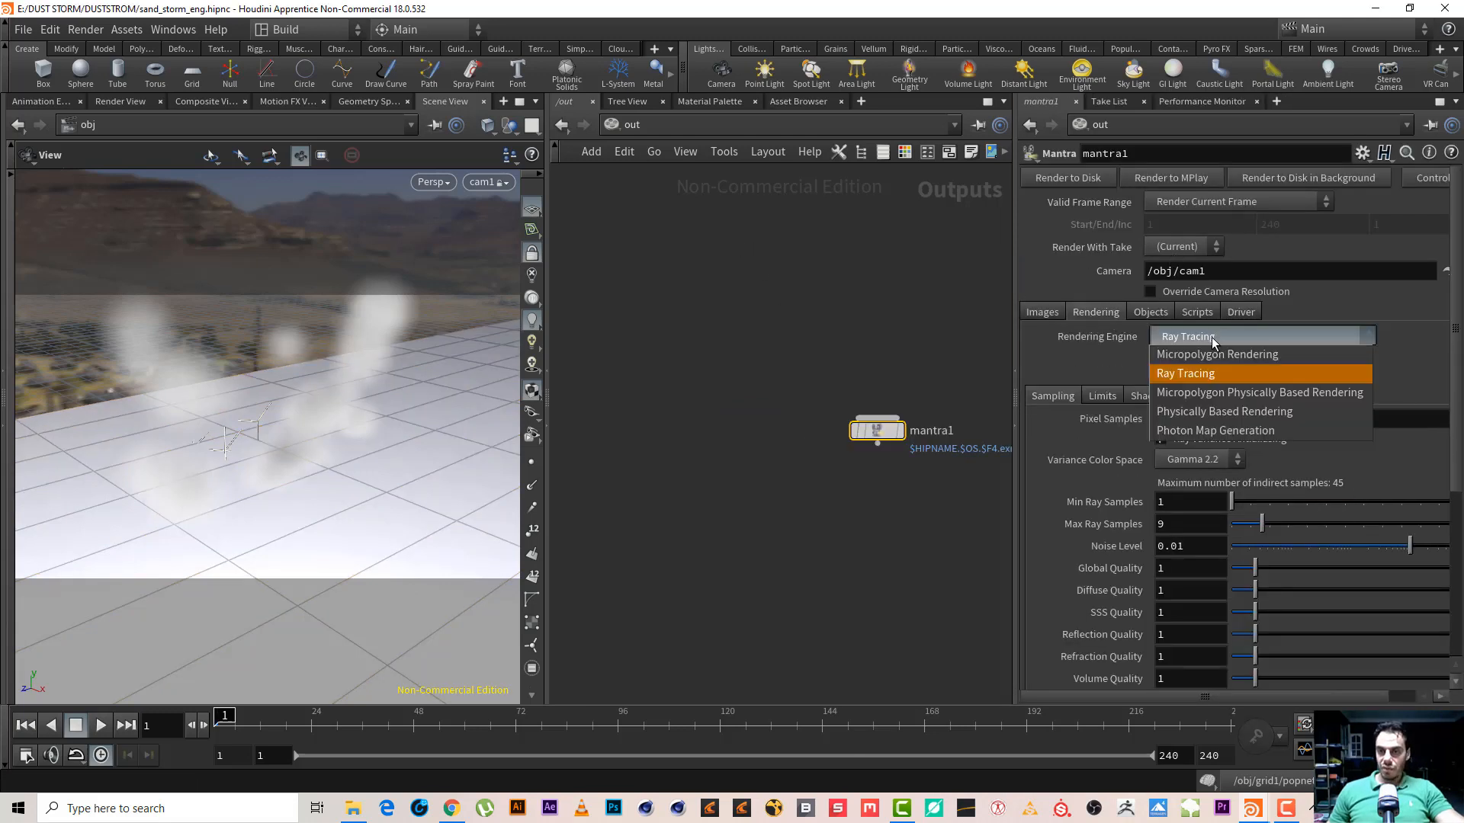
pyautogui.click(1245, 413)
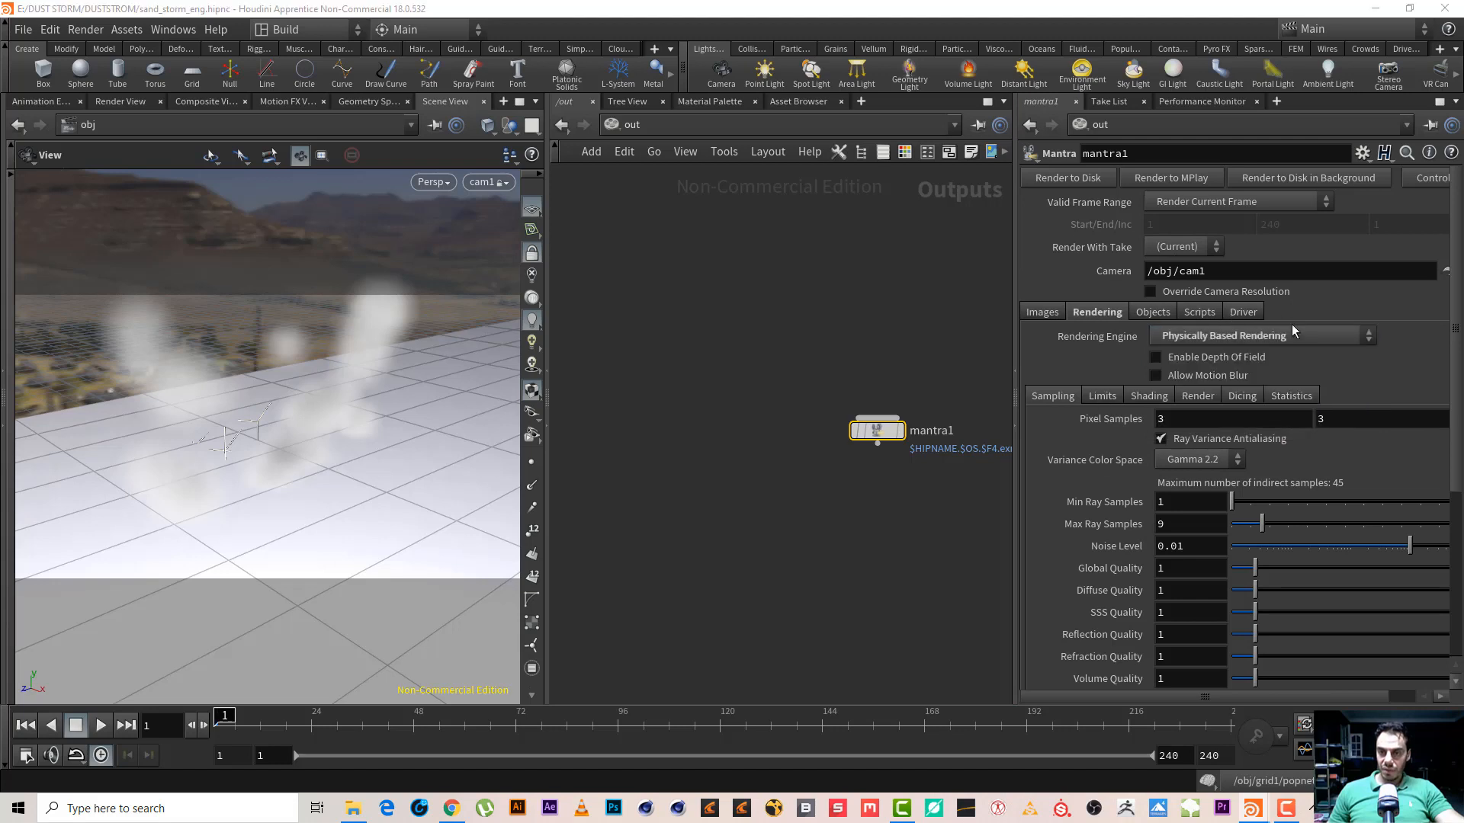
# Add a Wedge node above mantra1 in the out network
pyautogui.moveTo(821, 317); pyautogui.dragTo(828, 269, button='middle')
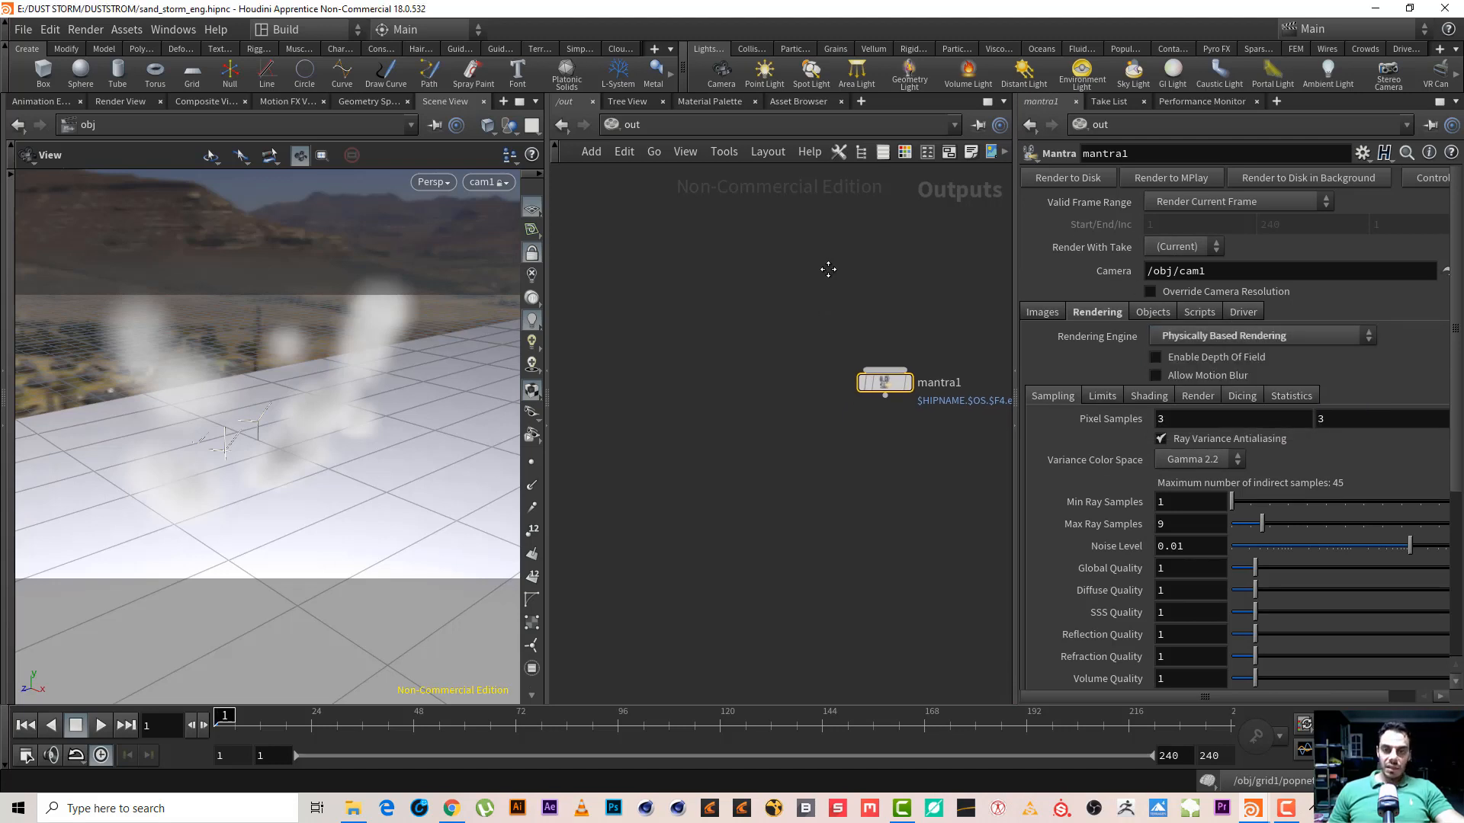
pyautogui.moveTo(924, 277); pyautogui.dragTo(866, 363, button='middle')
pyautogui.scroll(2, 888, 382)
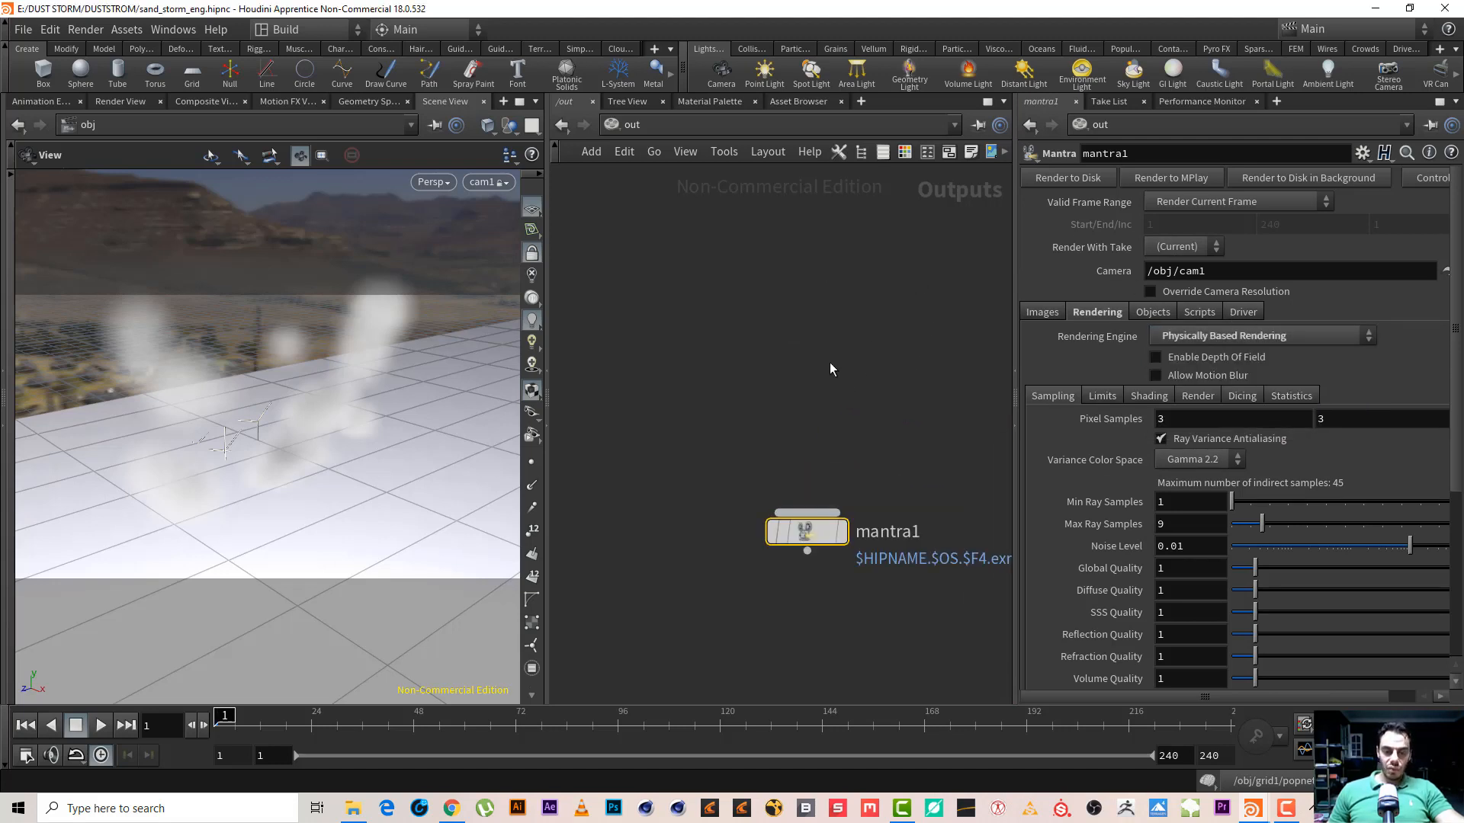
pyautogui.press('Tab')
pyautogui.write('w')
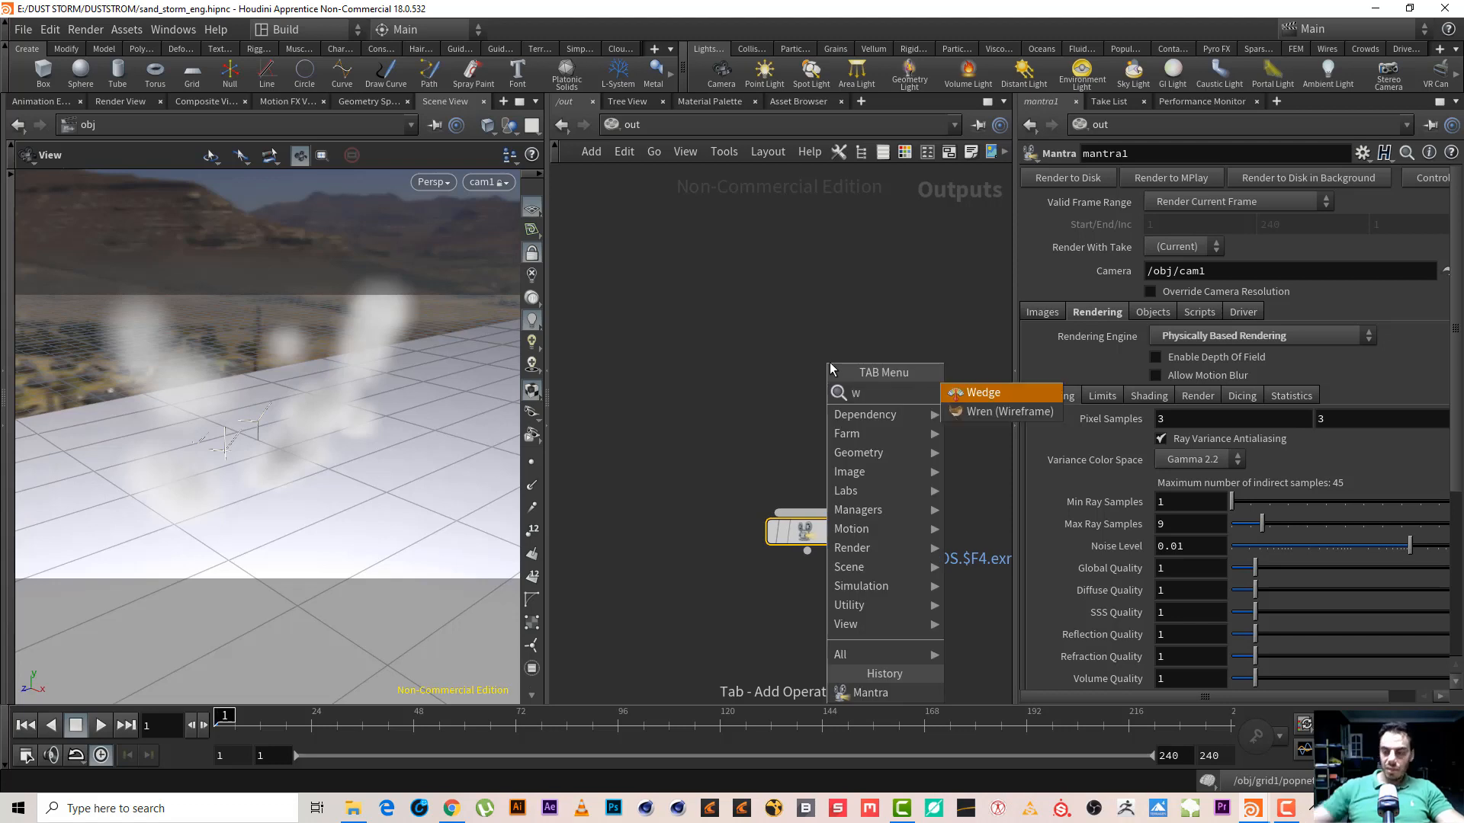
pyautogui.press('Return')
pyautogui.click(829, 363)
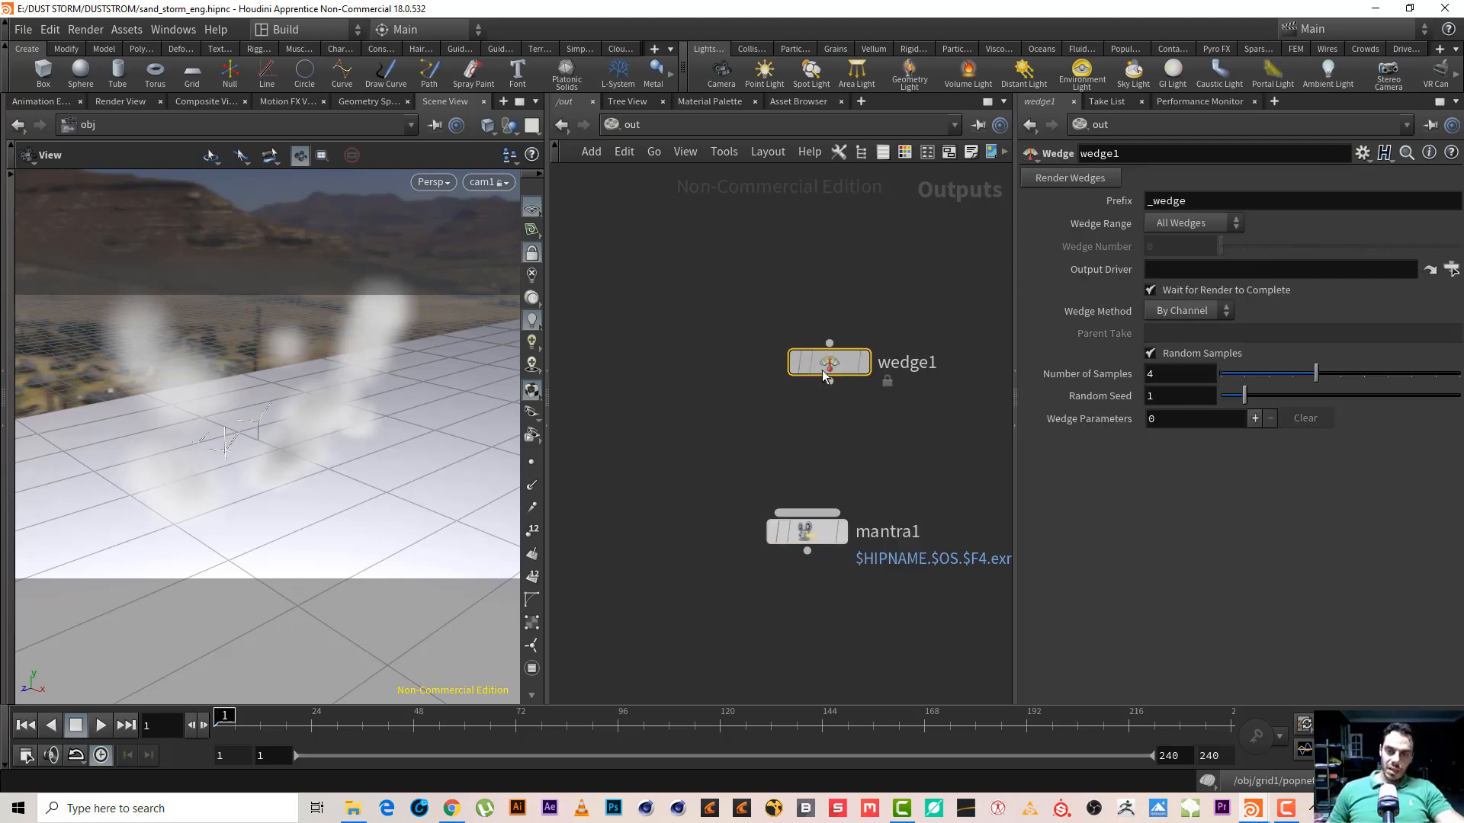
# Add a Geometry output node above wedge1 in the out network
pyautogui.press('Tab')
pyautogui.write('G')
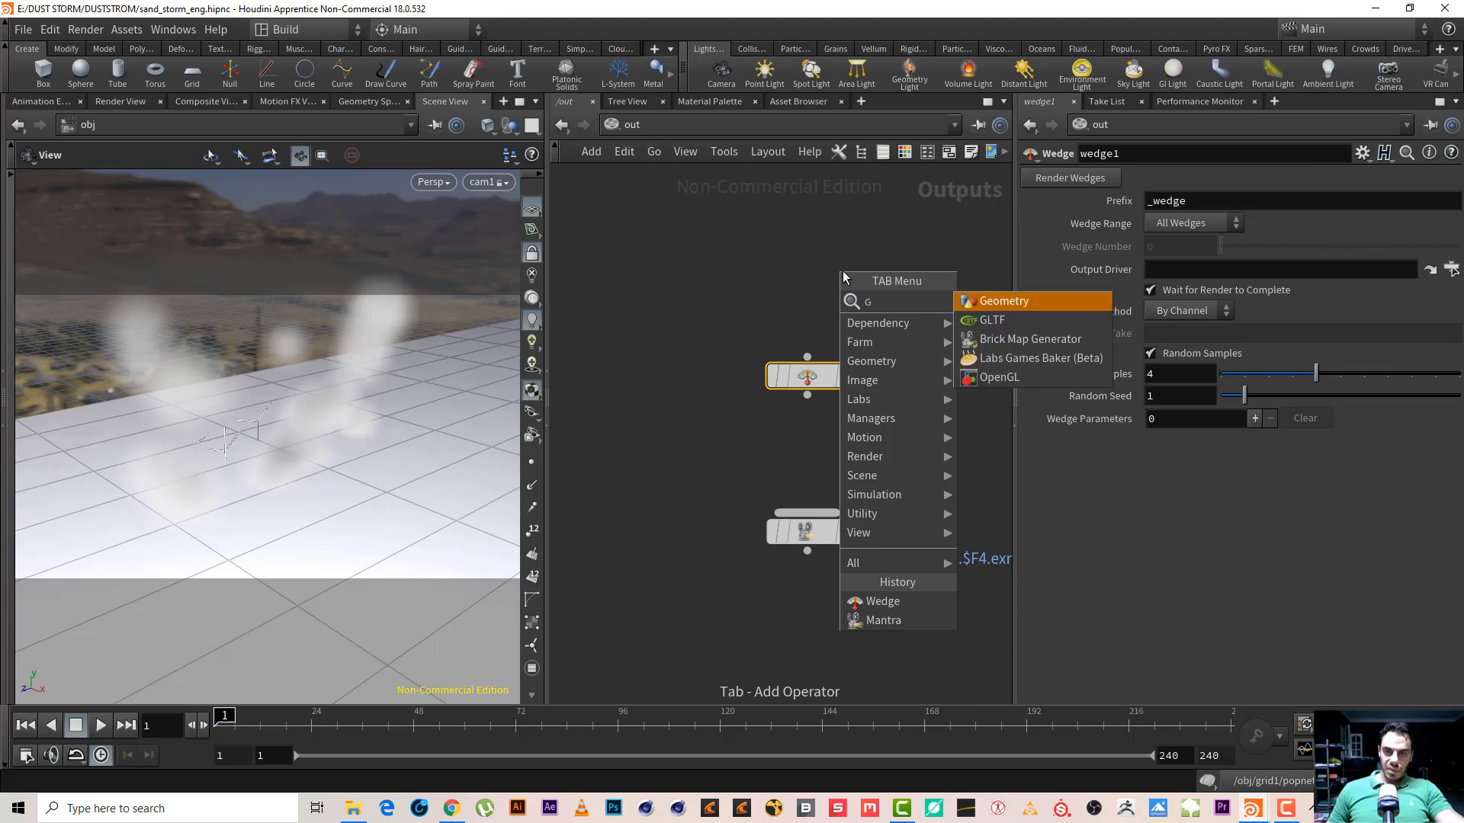
pyautogui.press('Return')
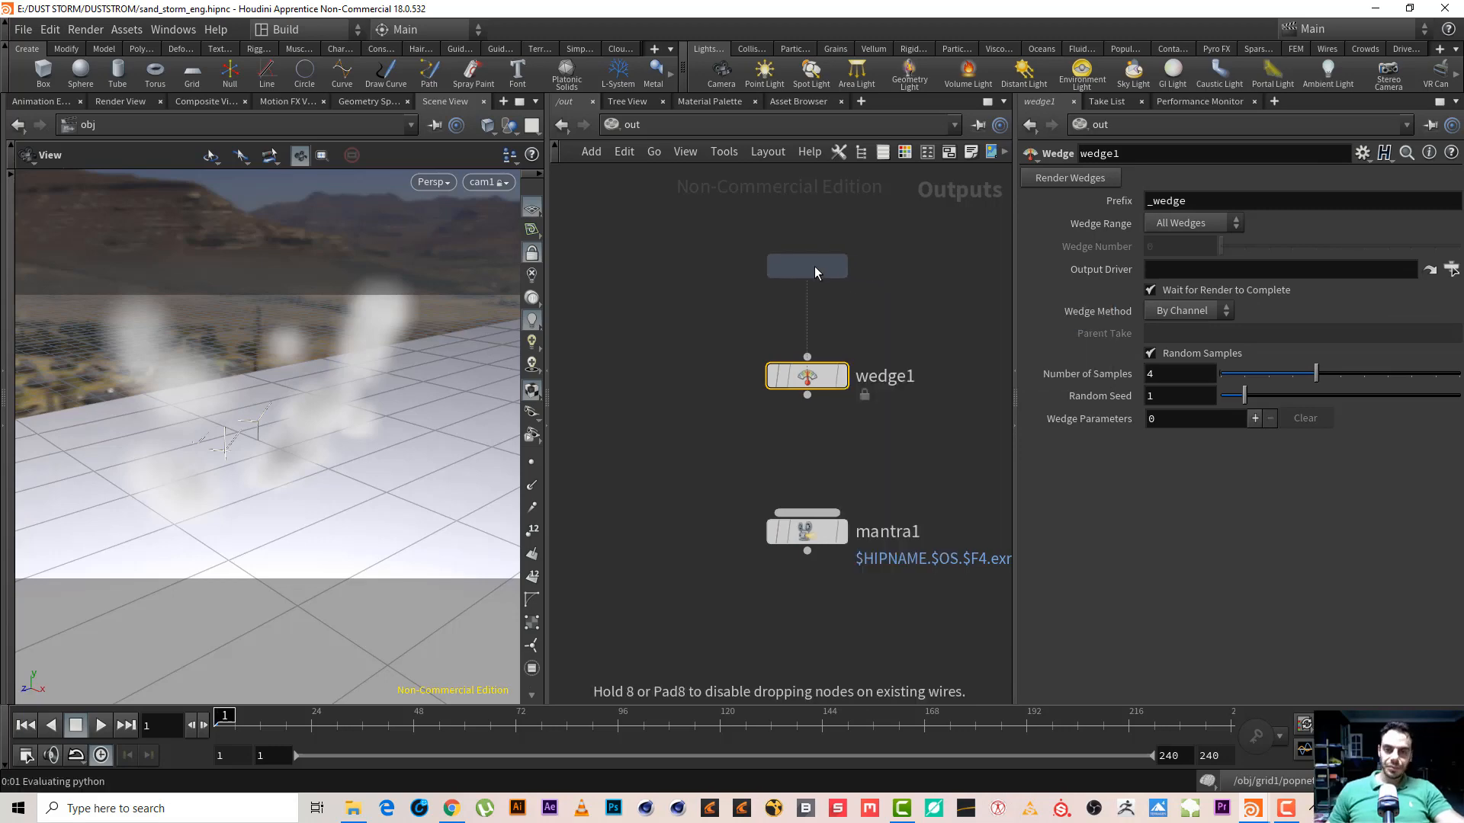
pyautogui.click(815, 267)
# Set wedge1's Output Driver to ../geometry1/
pyautogui.click(806, 375)
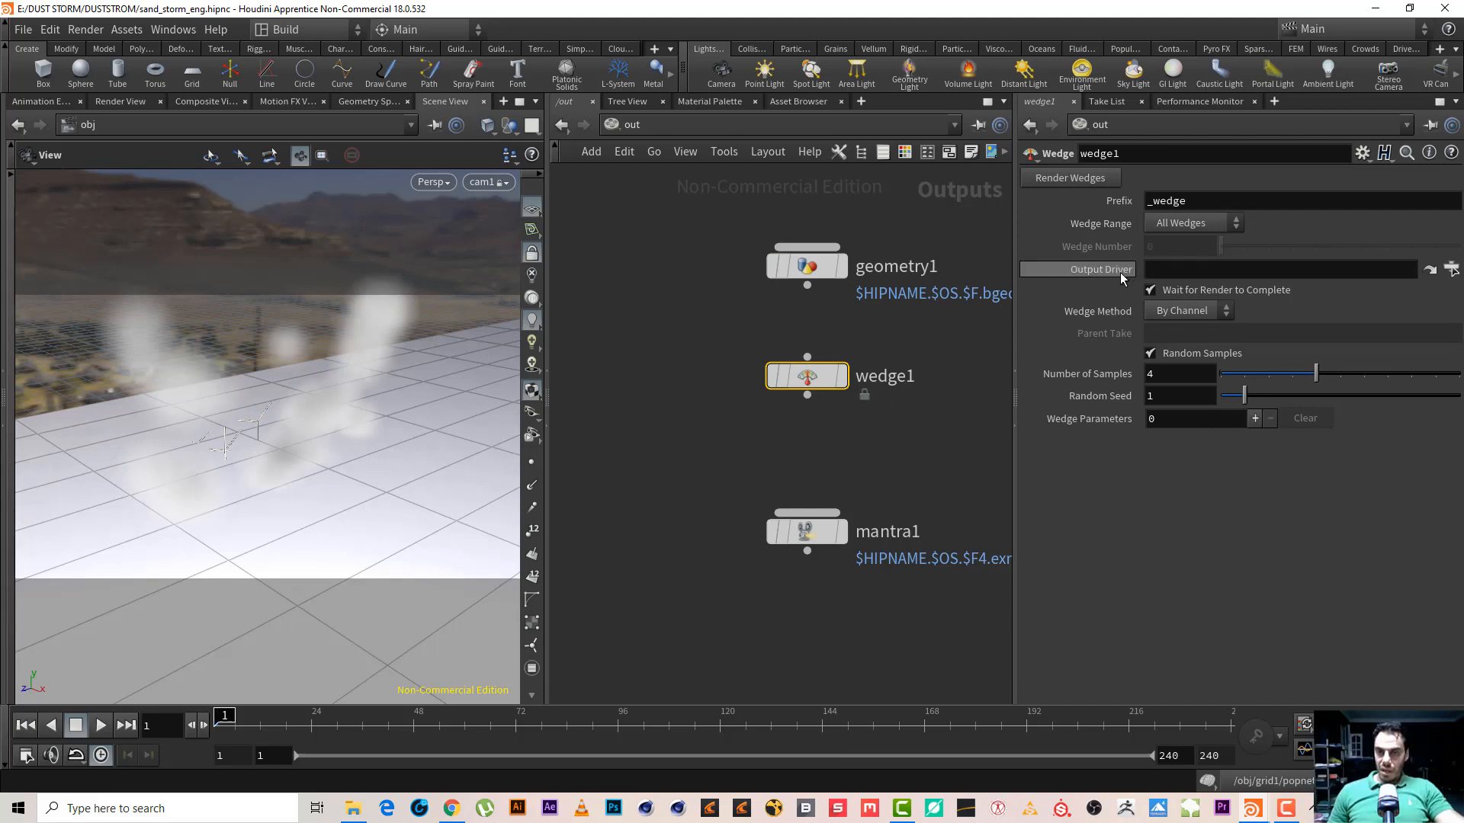
pyautogui.moveTo(840, 280)
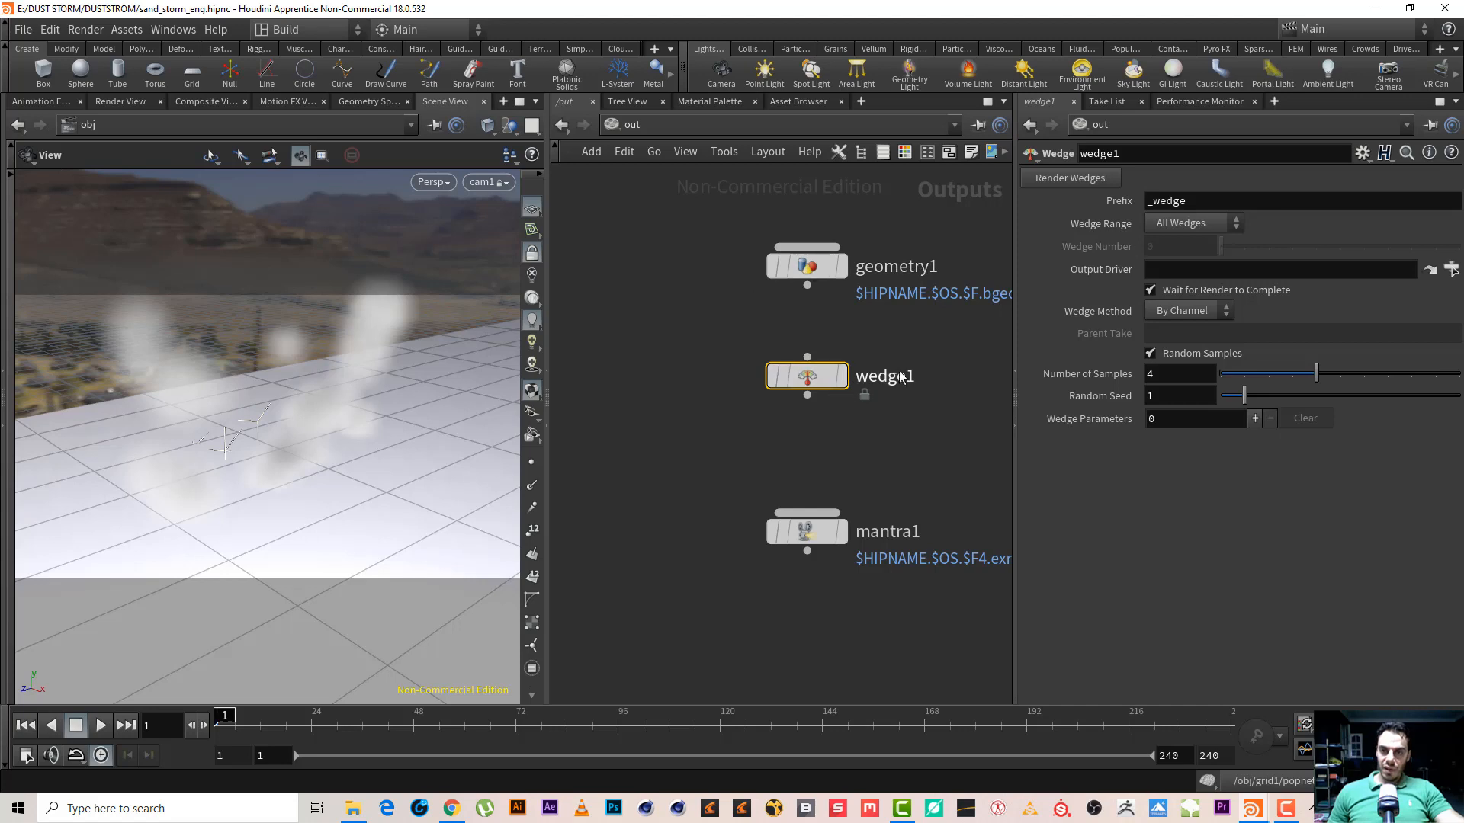
pyautogui.click(1168, 267)
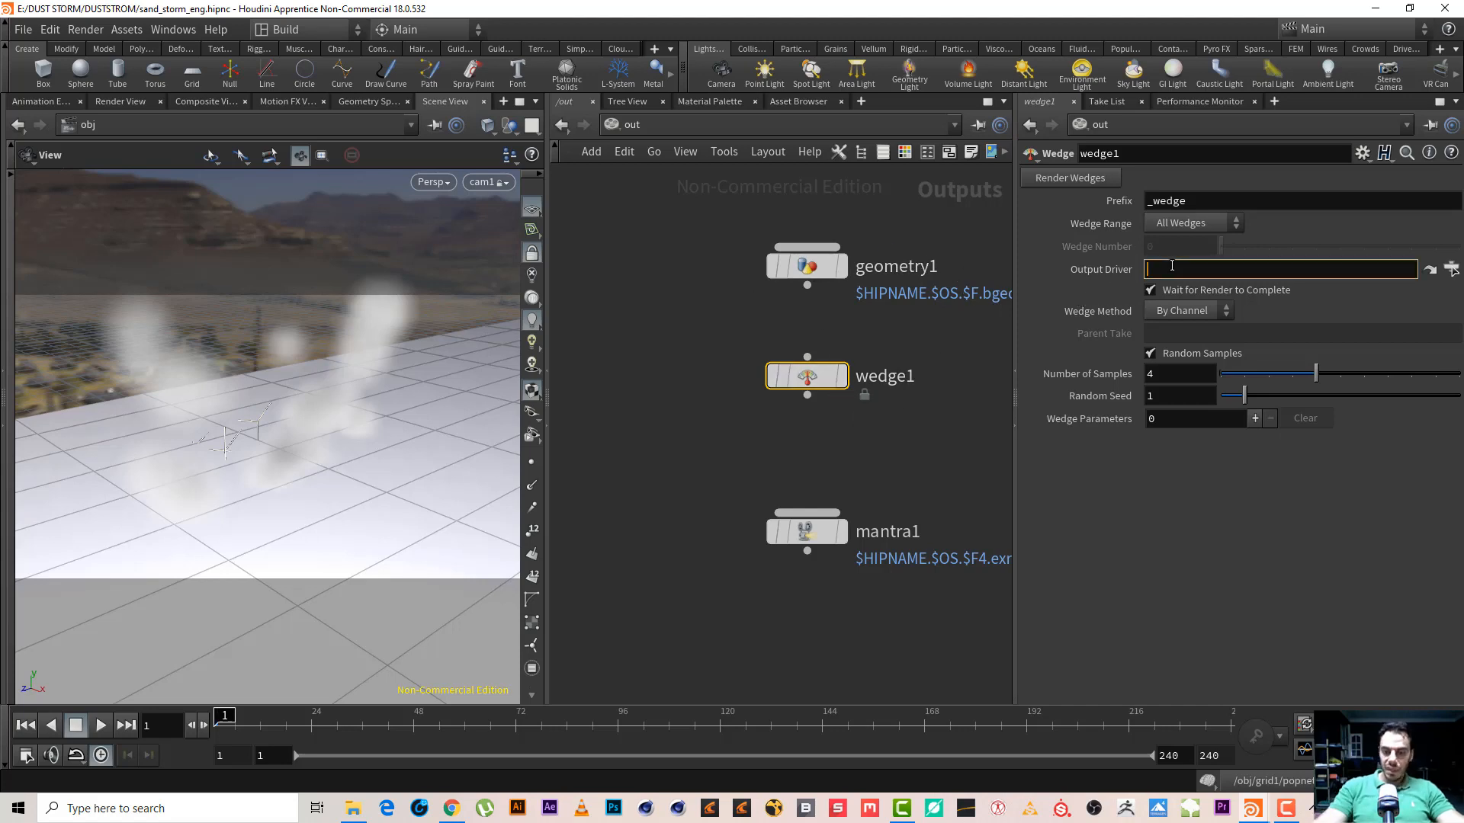
pyautogui.write('../')
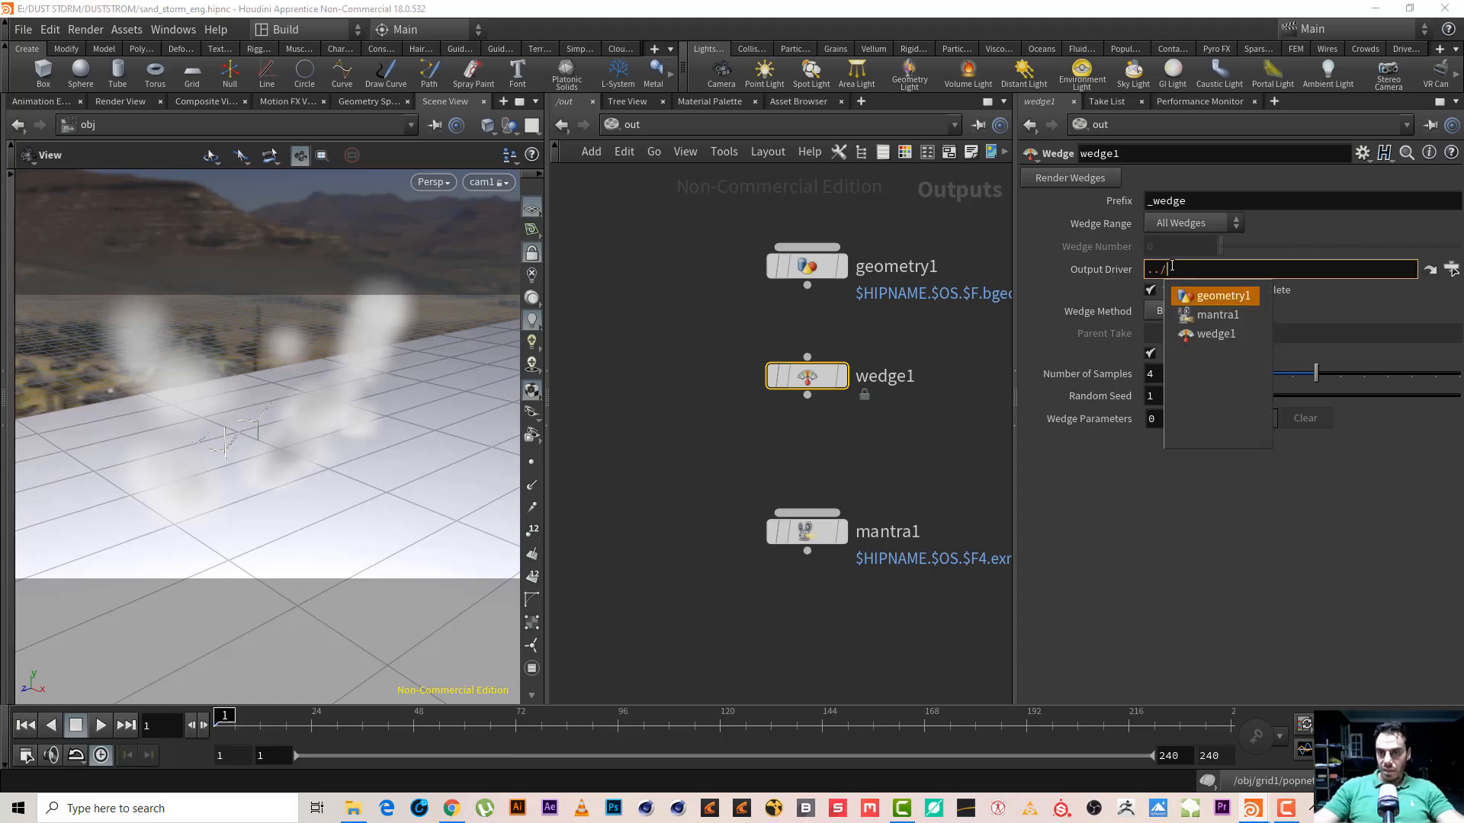
pyautogui.press('Tab')
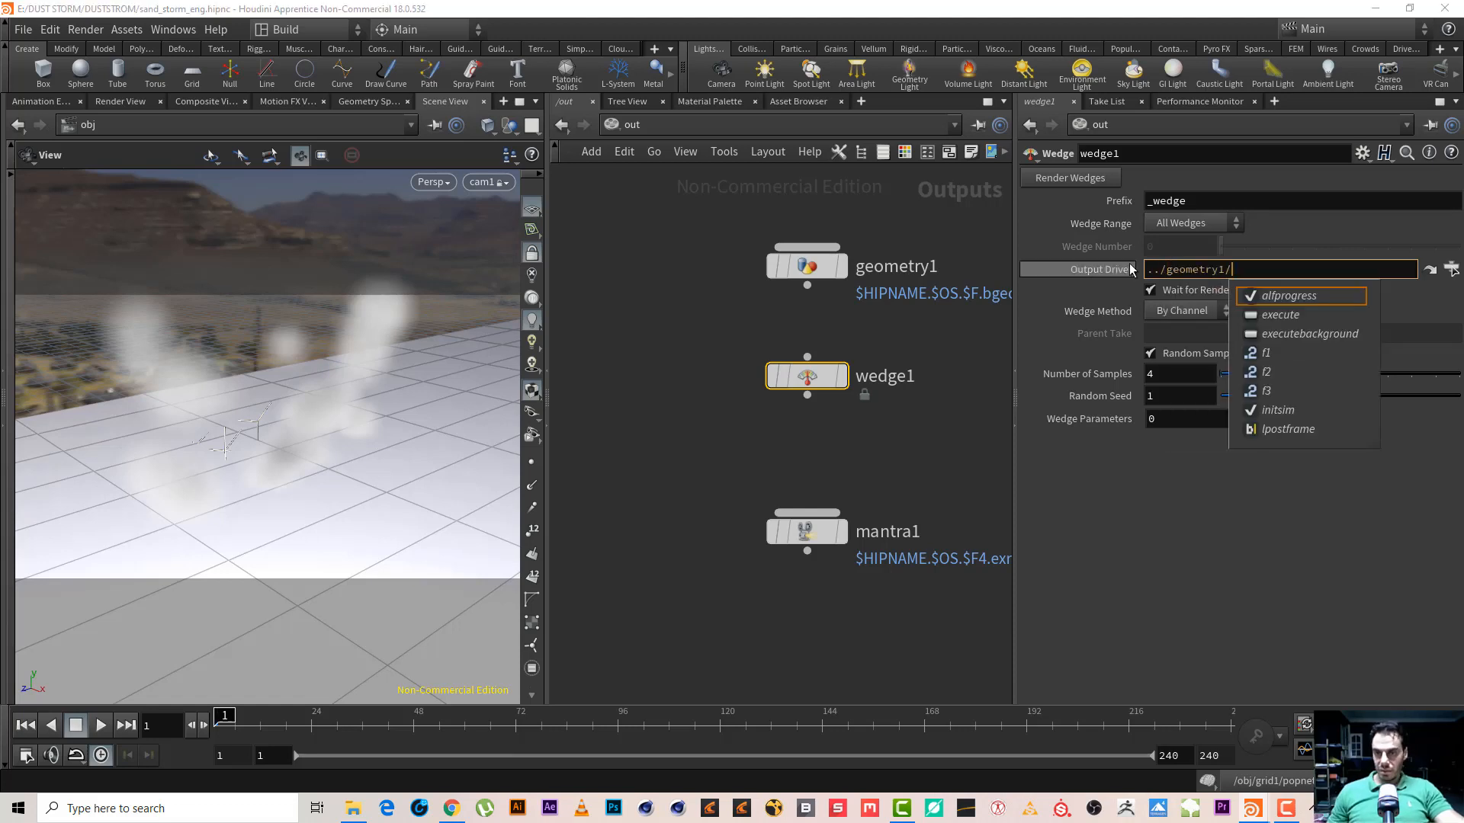
pyautogui.click(1197, 269)
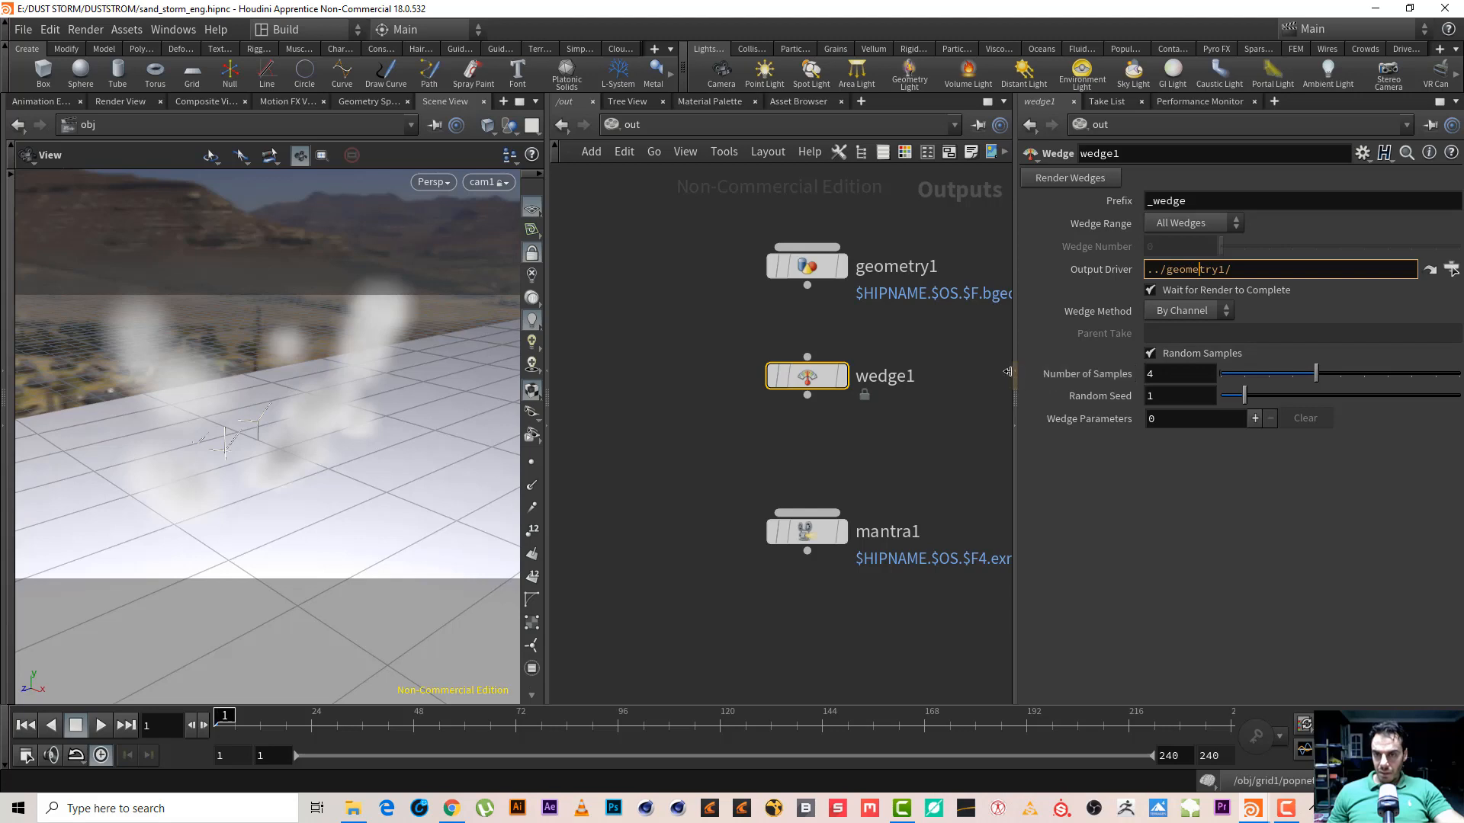
pyautogui.click(967, 355)
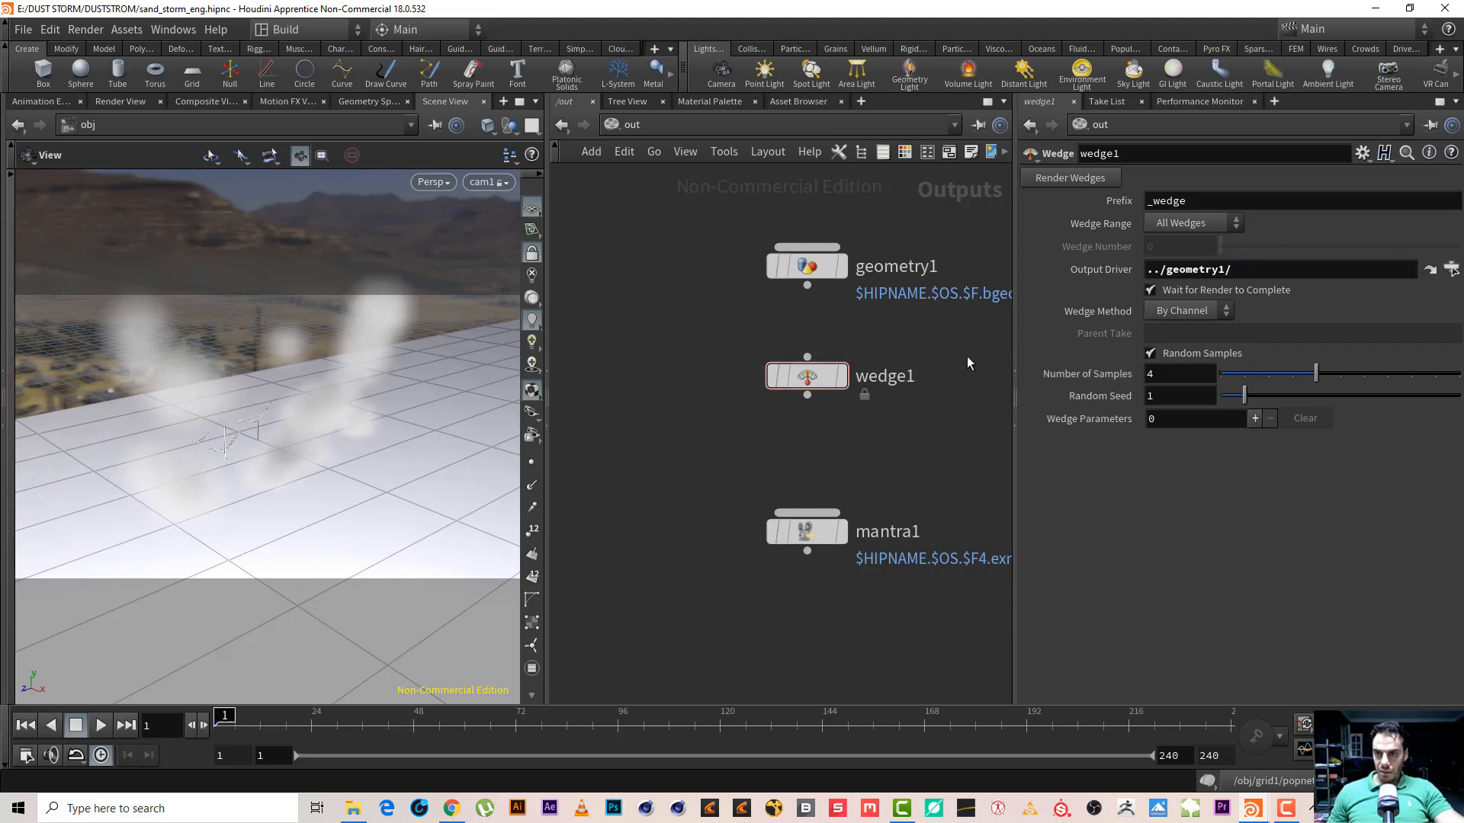
# Disable Random Samples on wedge1 and add one wedge parameter named seed
pyautogui.click(1150, 354)
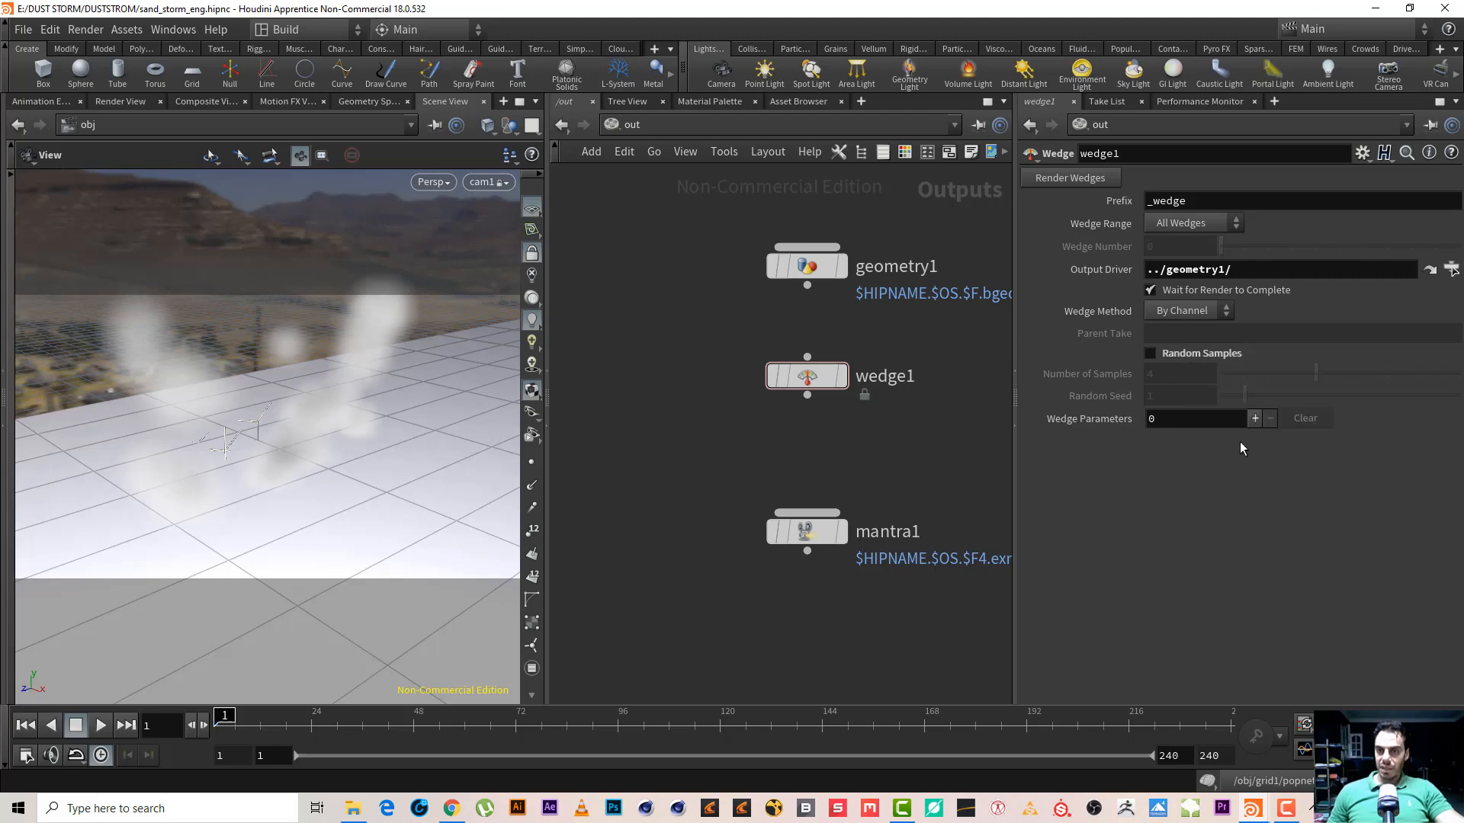
pyautogui.click(1254, 418)
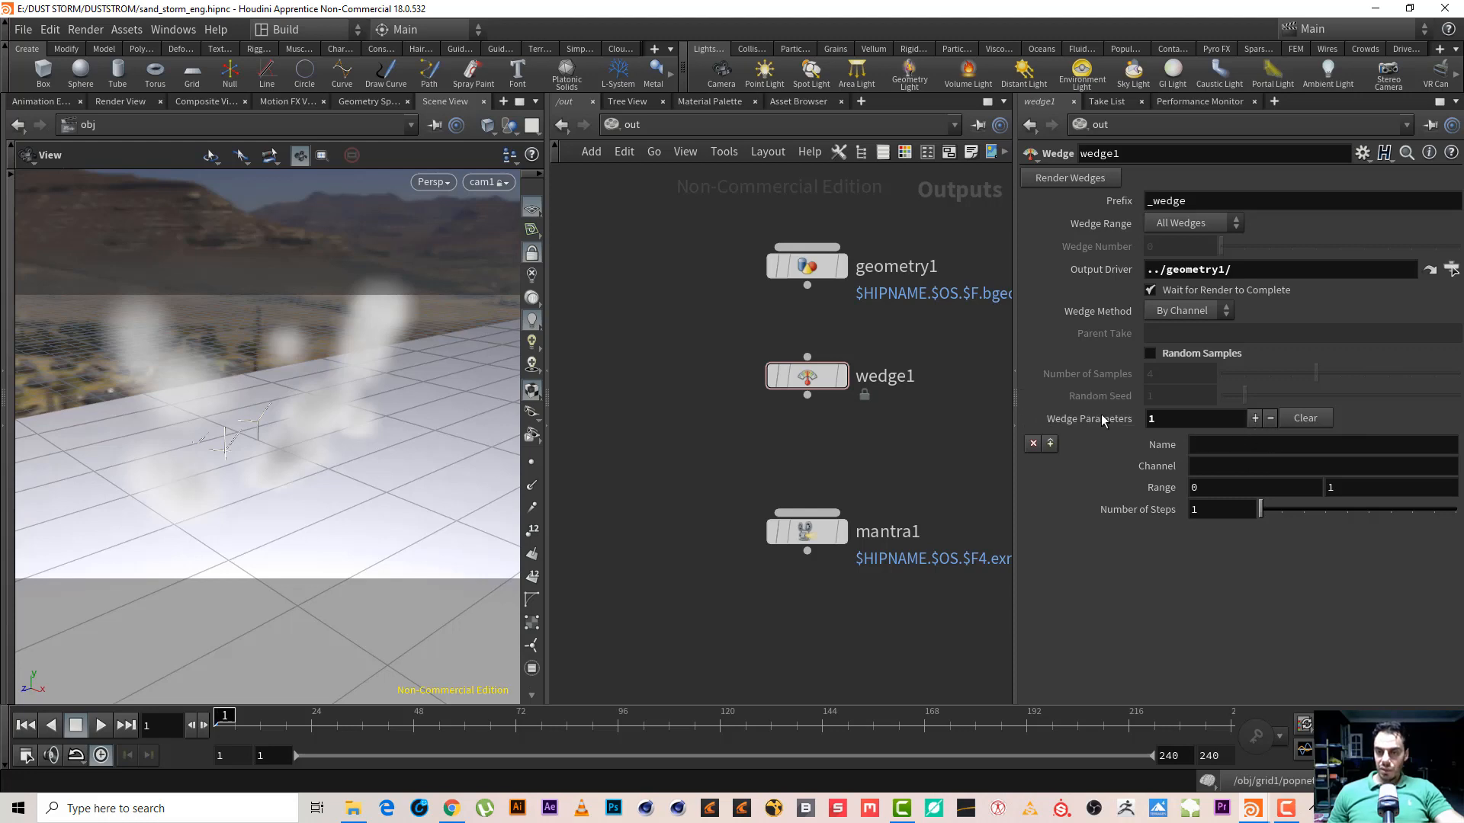
pyautogui.click(1216, 447)
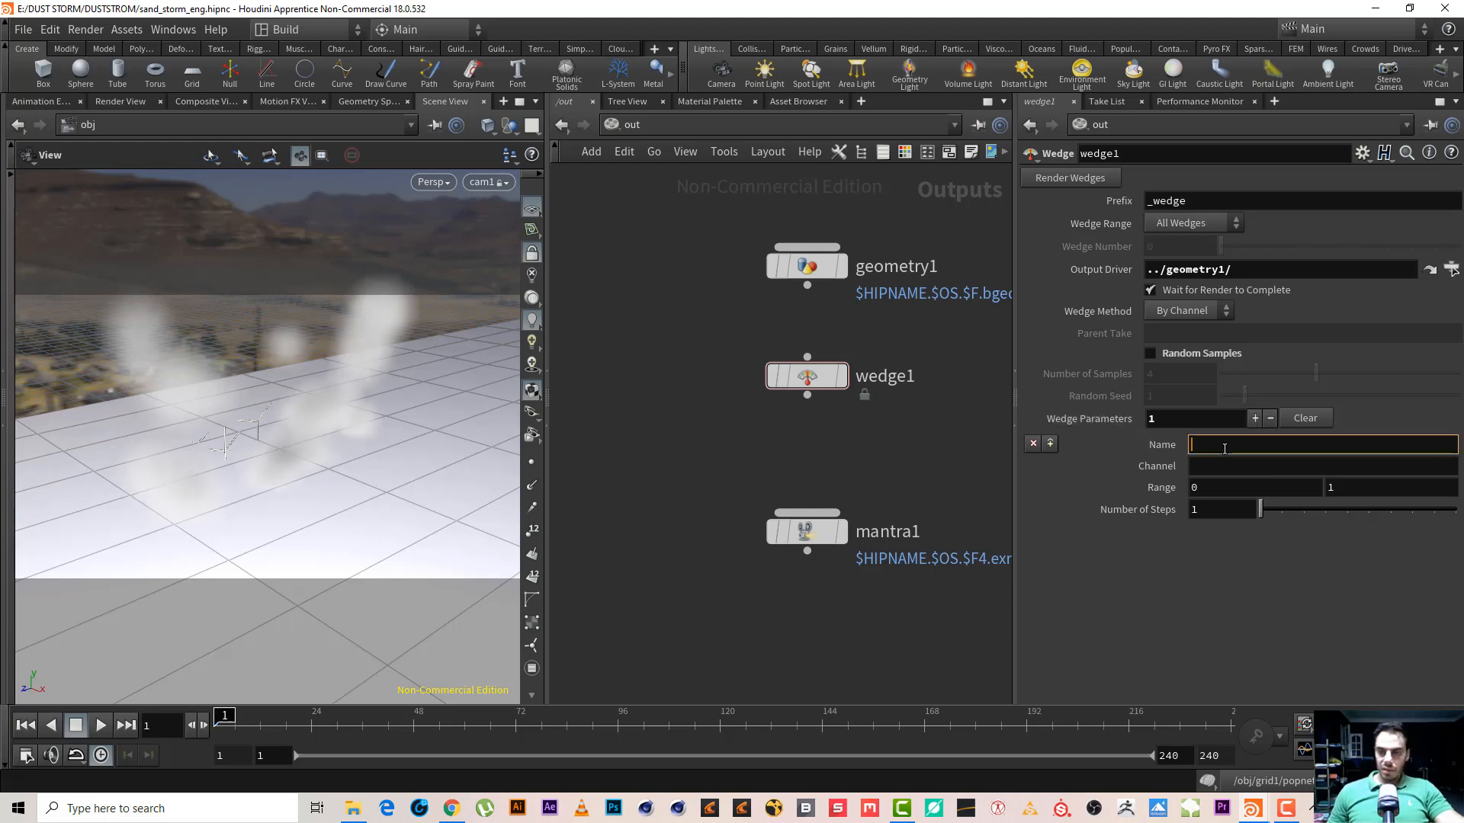
pyautogui.write('SEED')
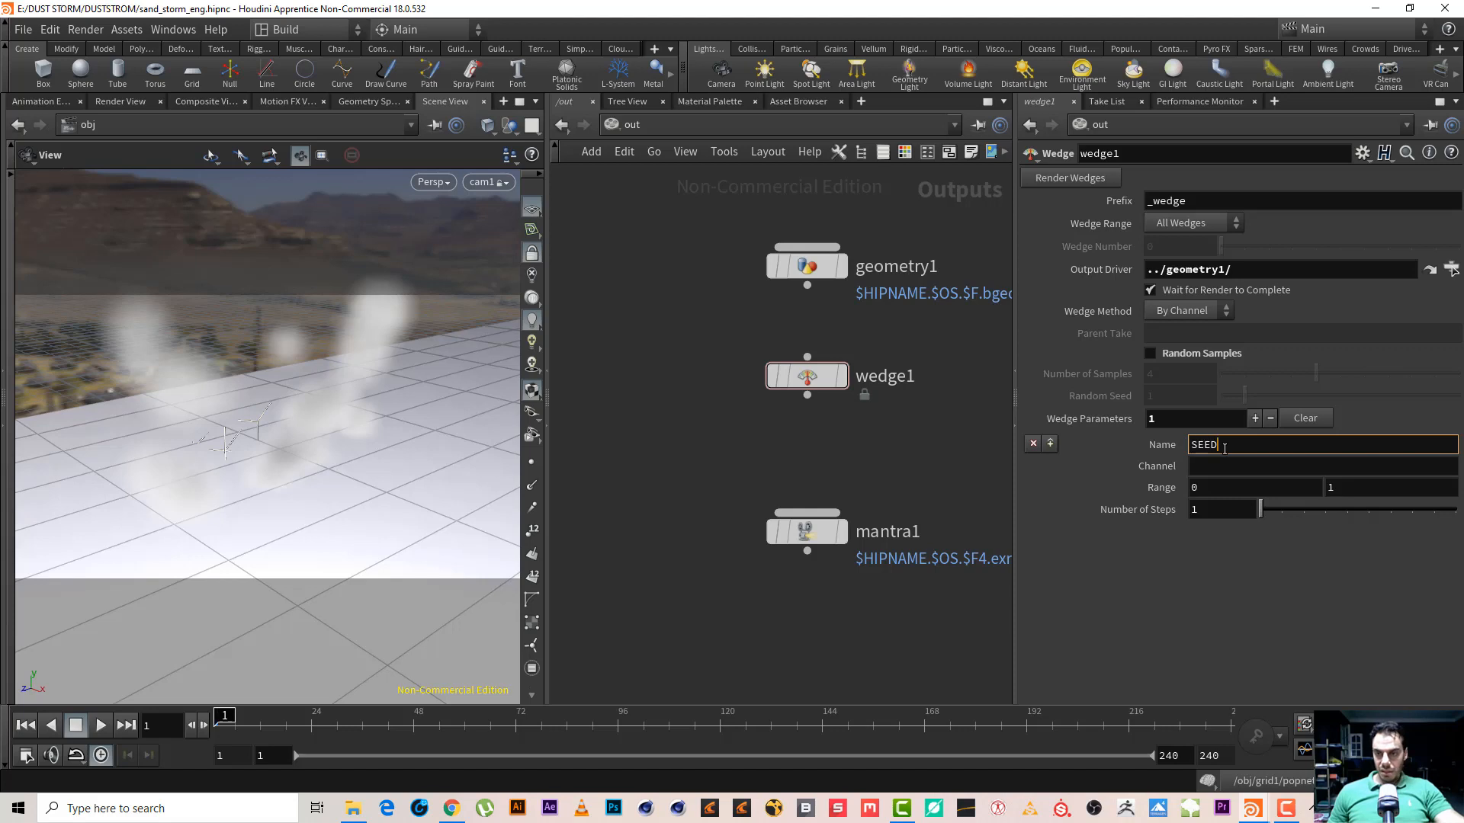
pyautogui.press('BackSpace')
pyautogui.press('BackSpace')
pyautogui.press('BackSpace')
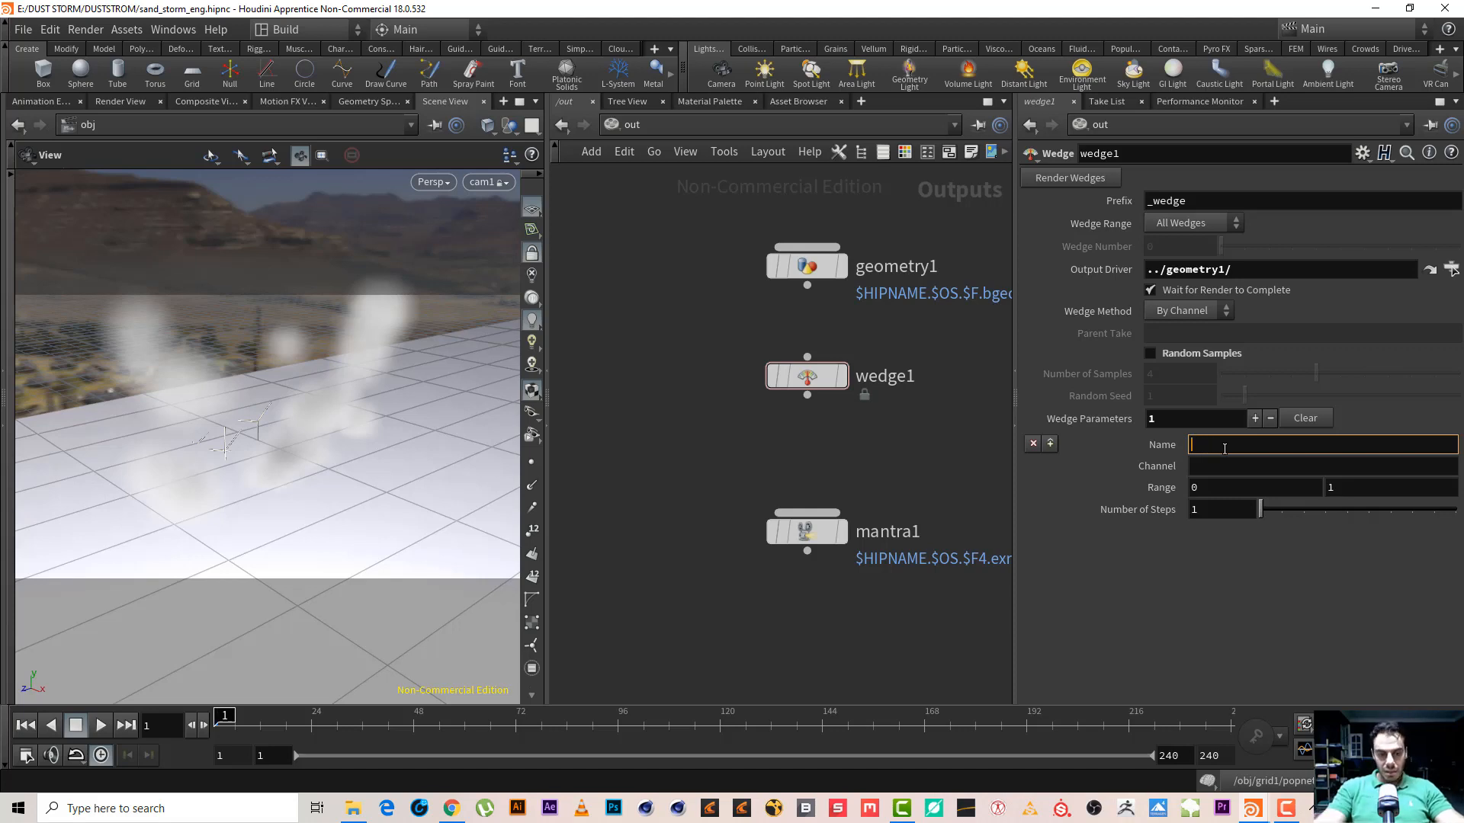
pyautogui.write('seed')
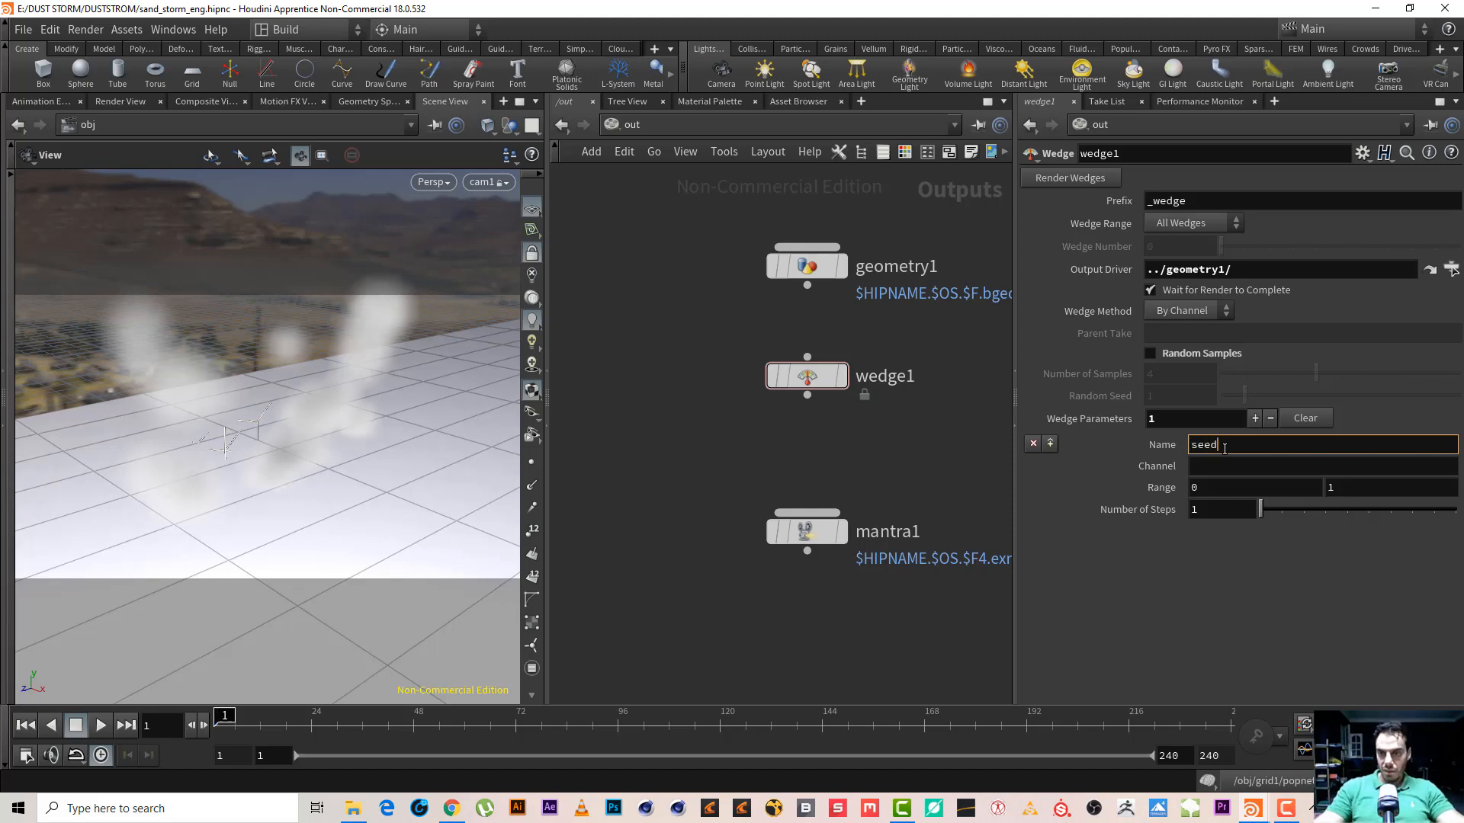
pyautogui.press('Return')
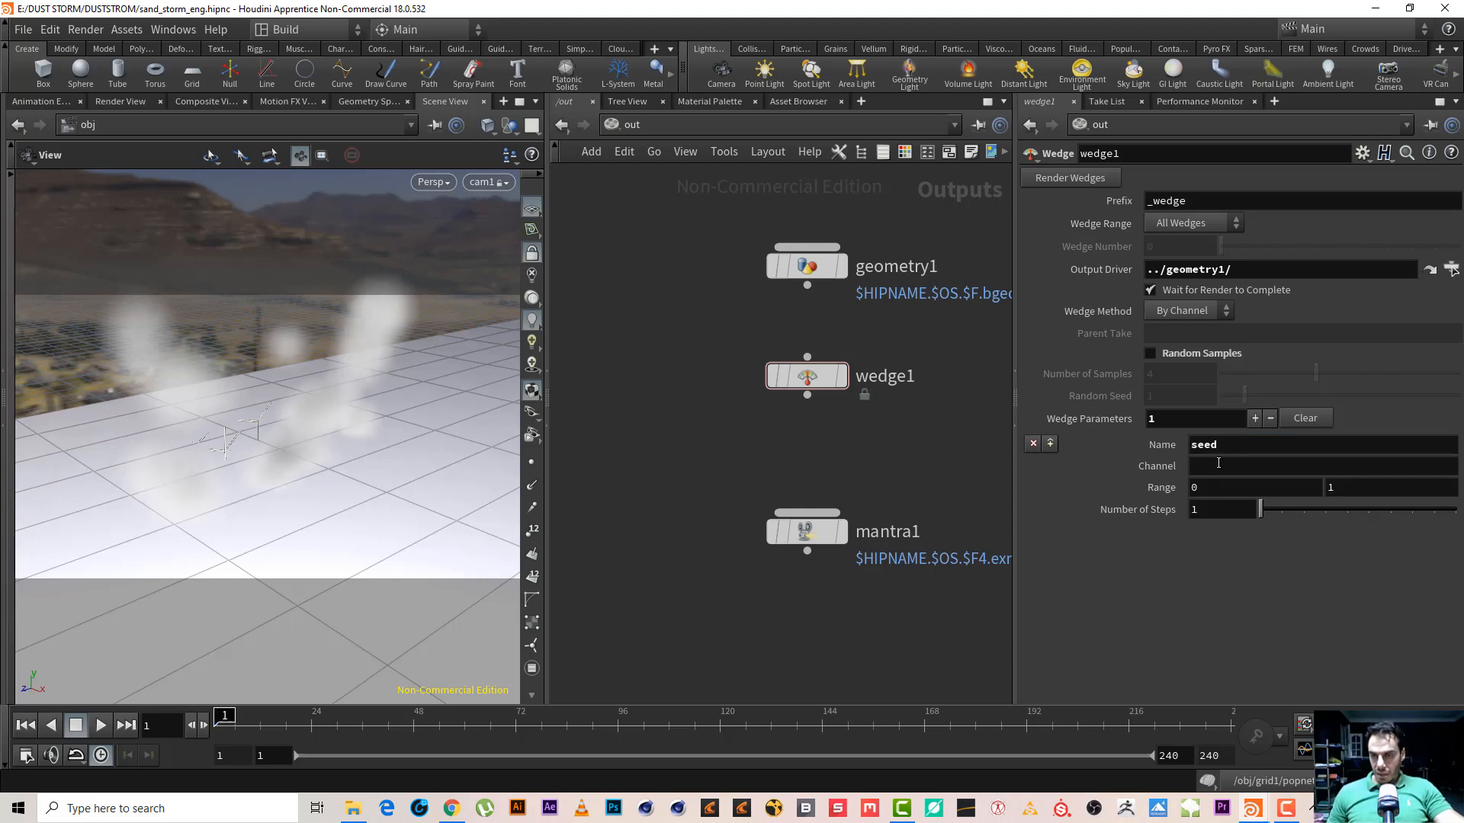
# Set the seed wedge parameter's Number of Steps to 4
pyautogui.click(1194, 510)
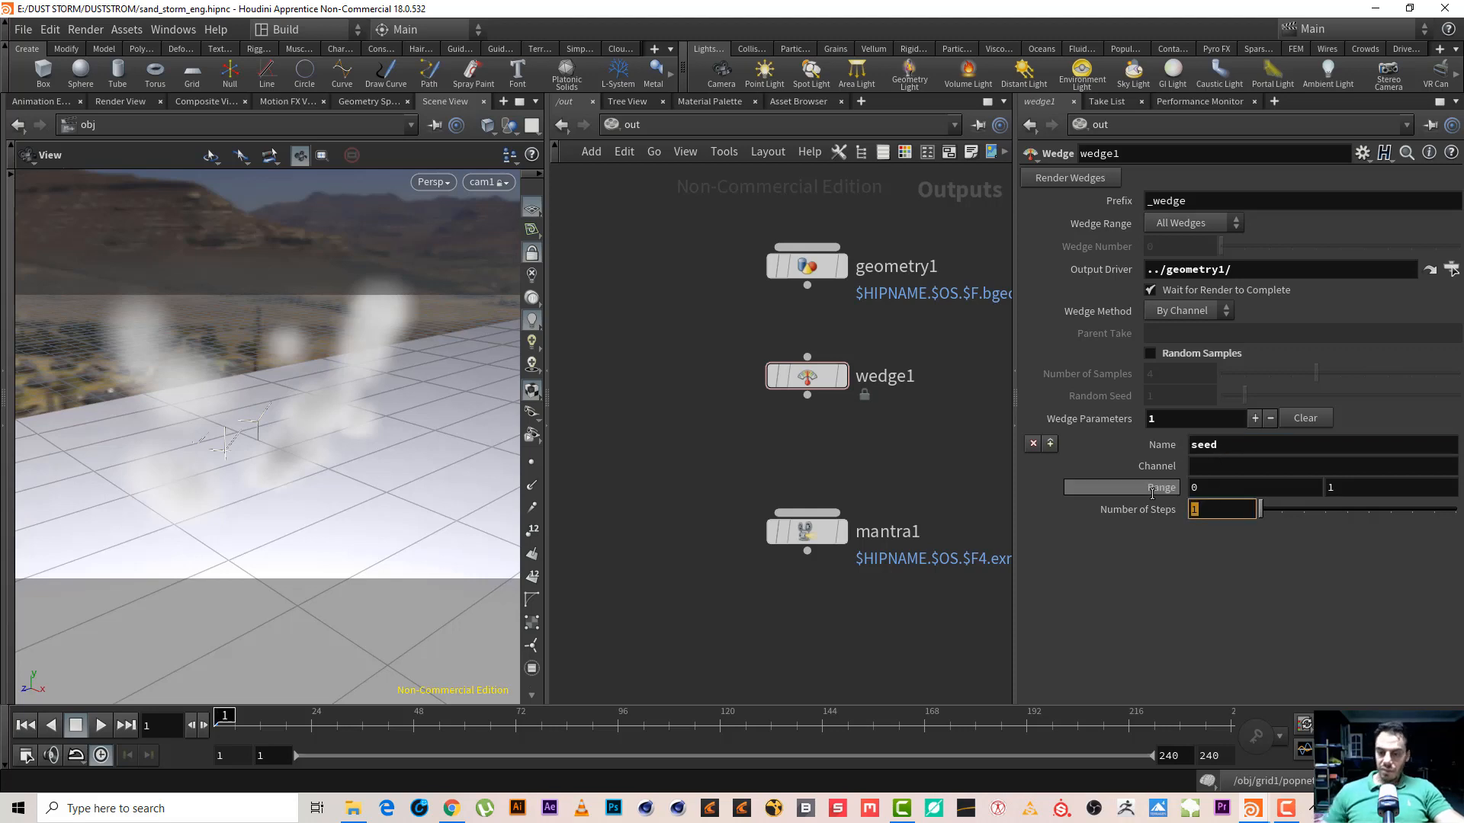
pyautogui.write('4')
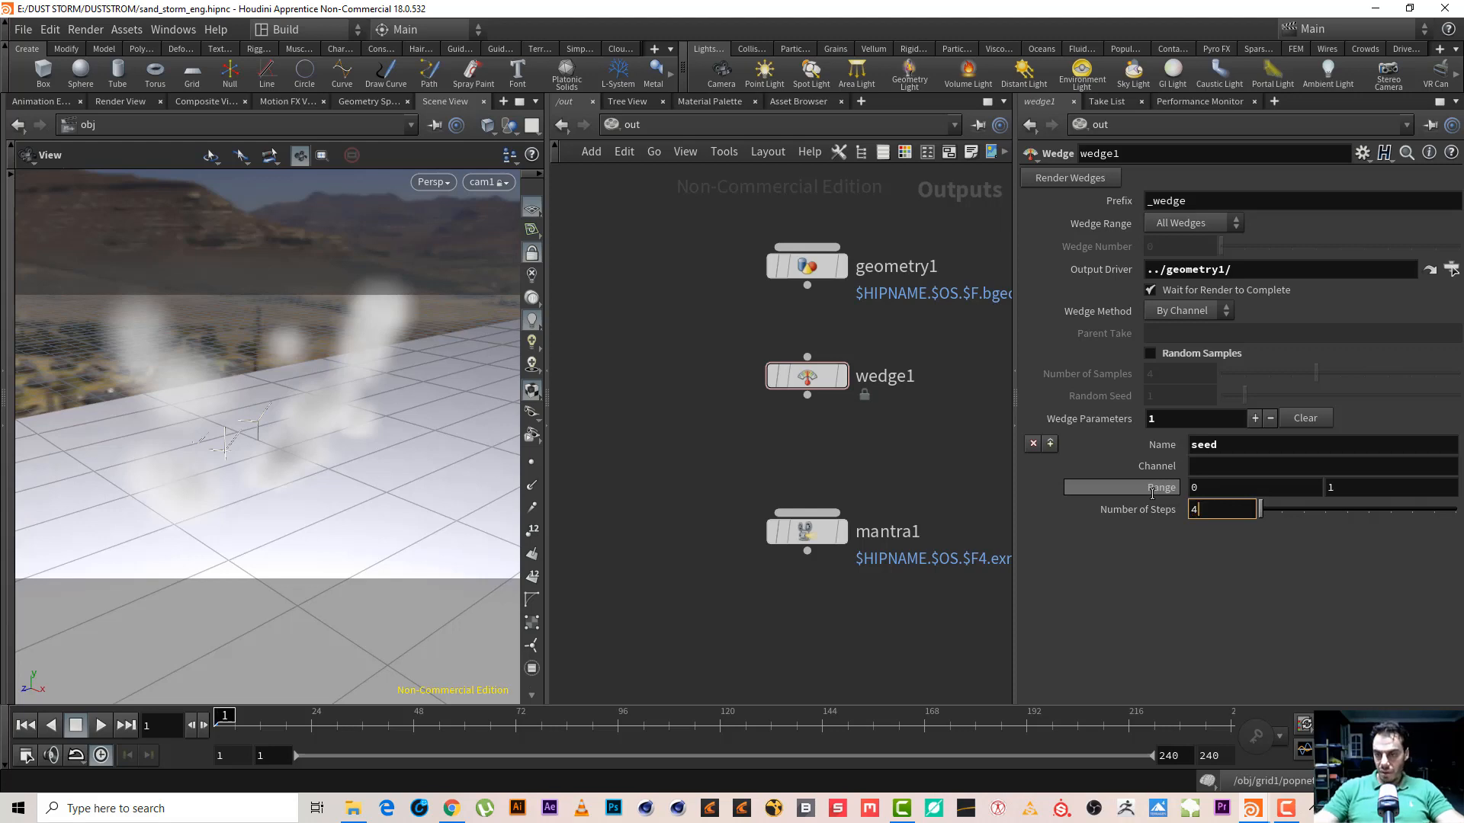
pyautogui.press('Return')
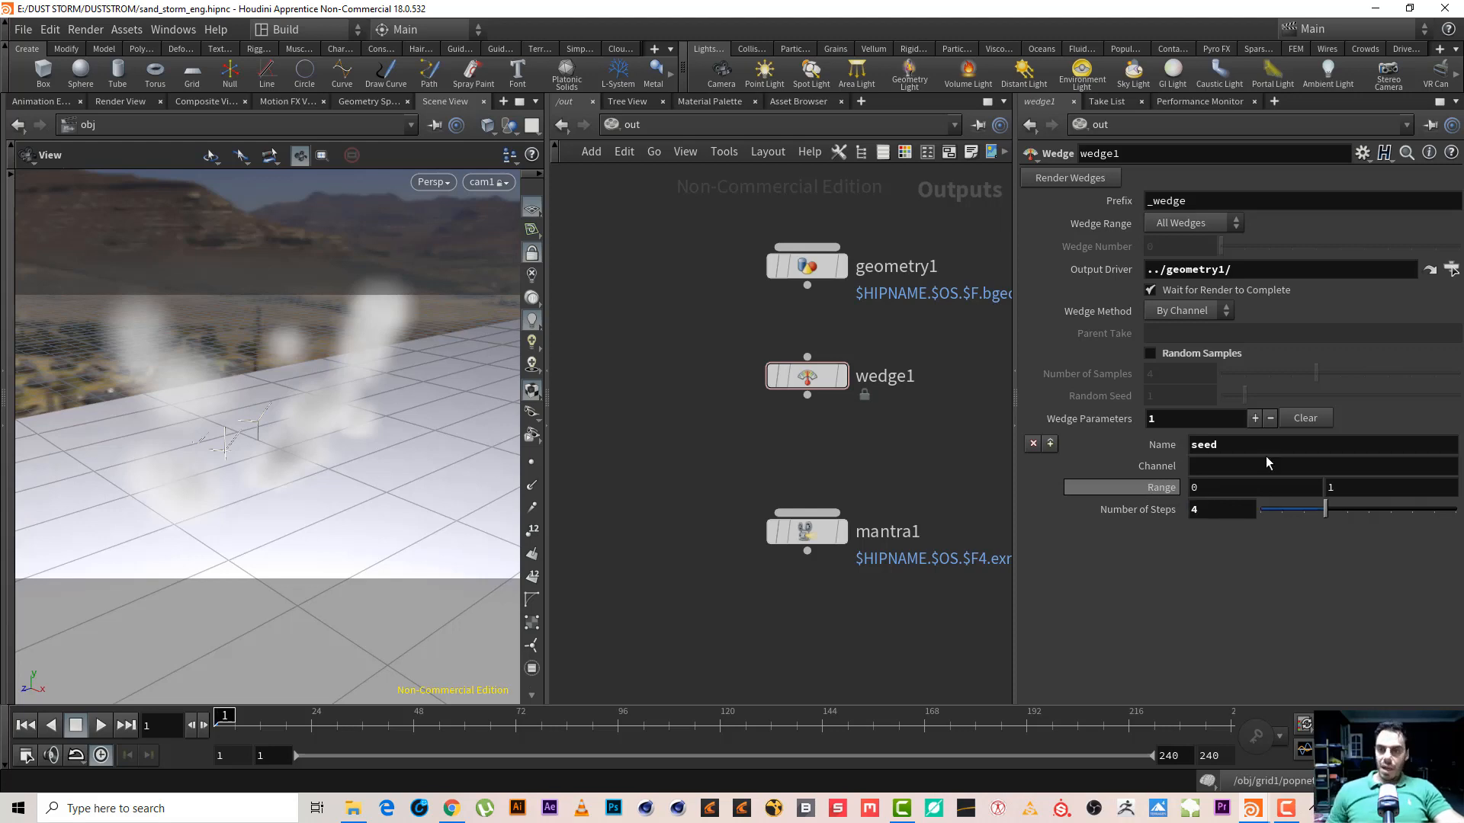
pyautogui.click(1224, 466)
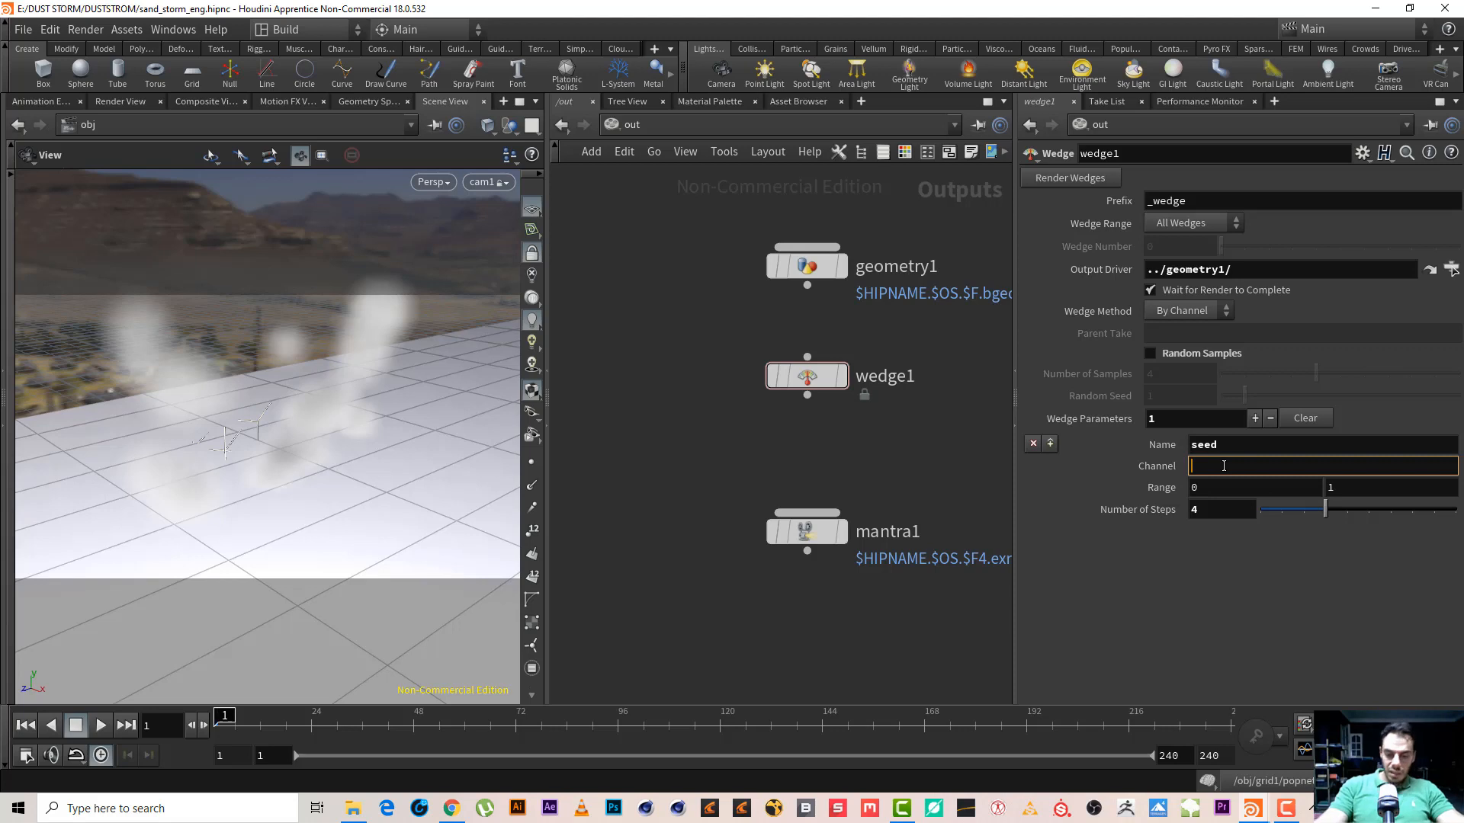
pyautogui.click(1286, 808)
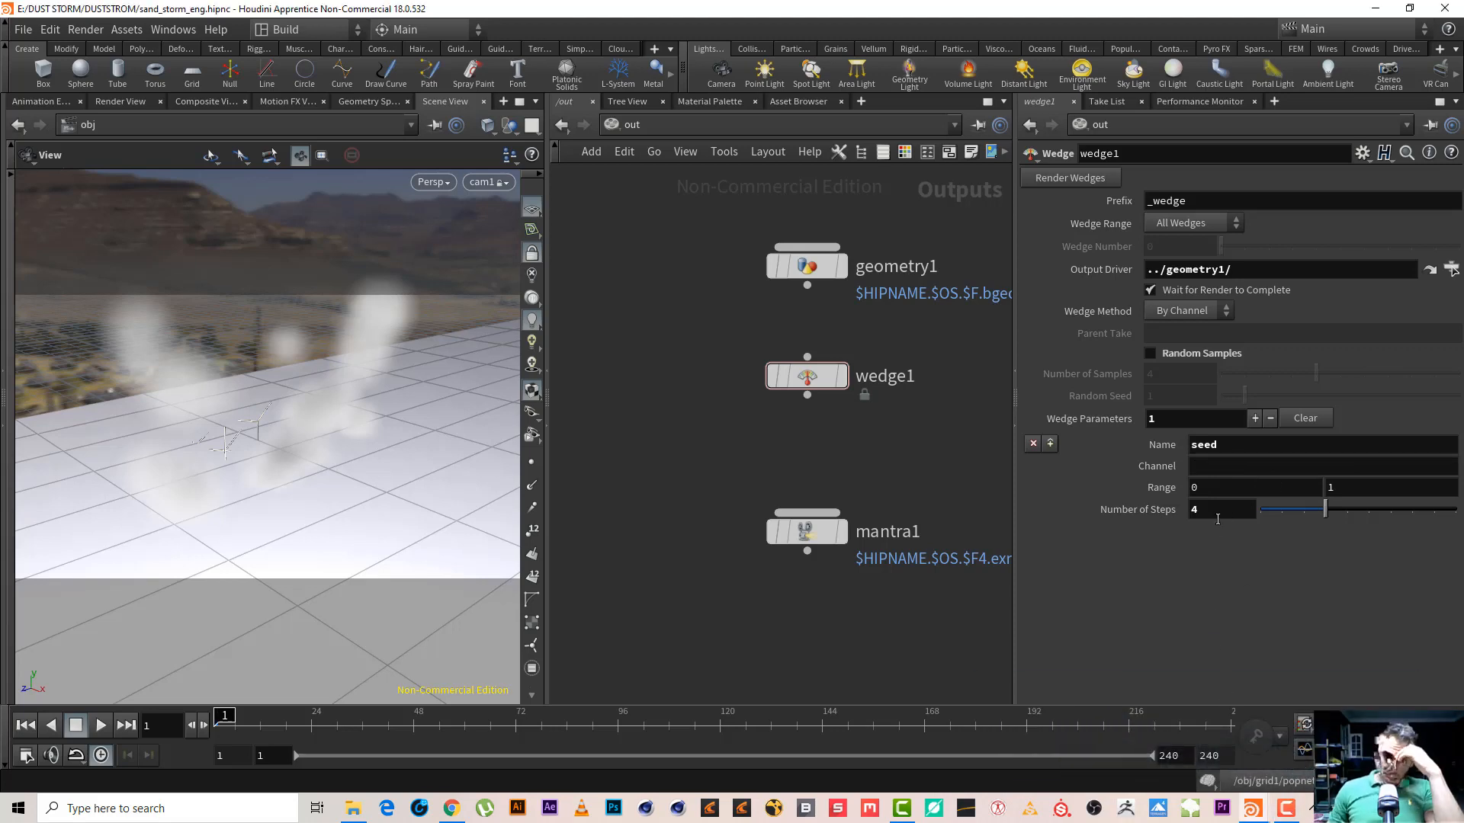
# Set the seed wedge parameter's Number of Steps to 3 and its upper Range value to 4
pyautogui.moveTo(1201, 511); pyautogui.dragTo(1132, 498)
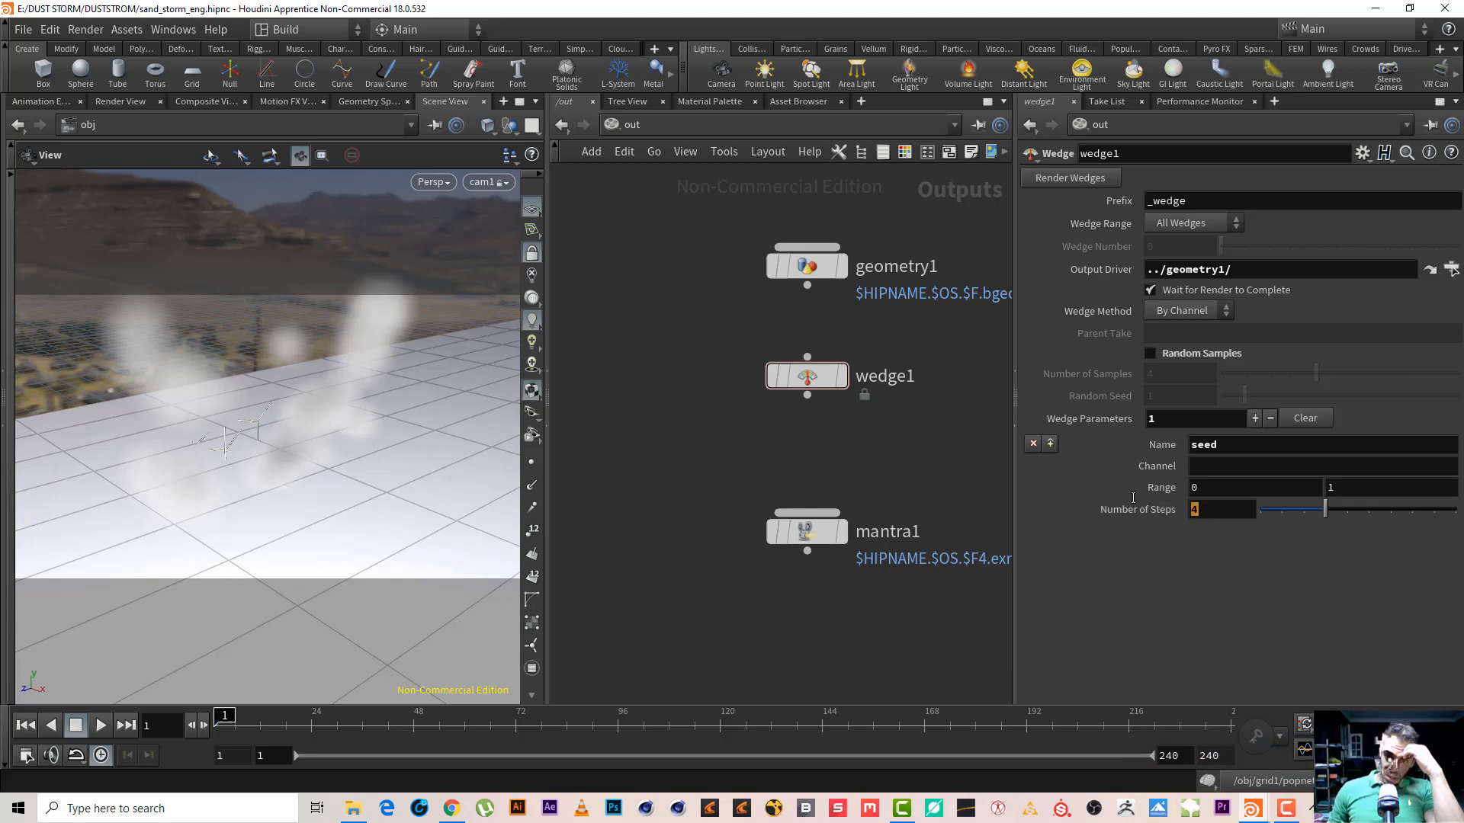
pyautogui.write('3')
pyautogui.press('Return')
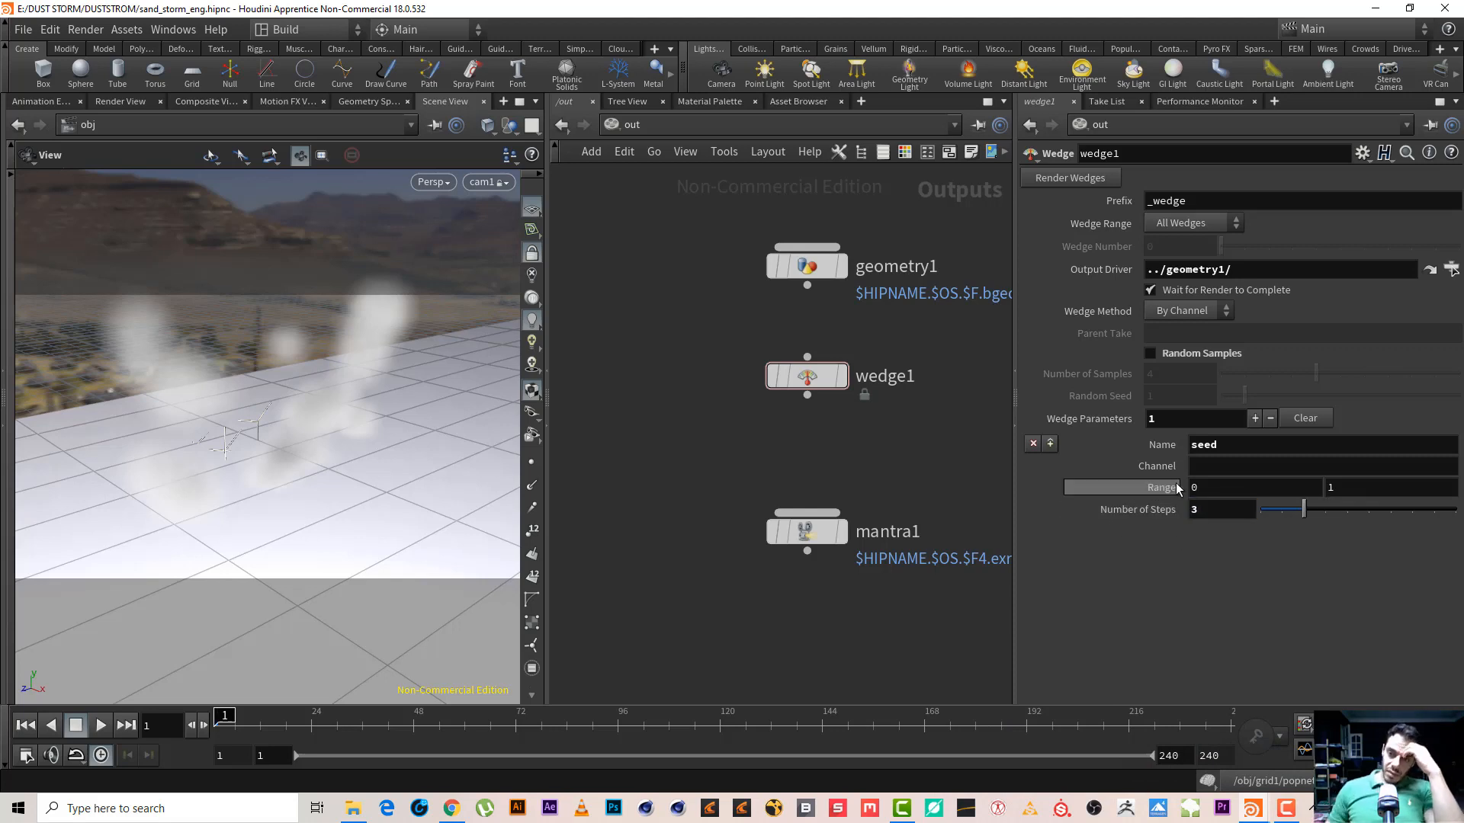
pyautogui.moveTo(1346, 492); pyautogui.dragTo(1260, 474)
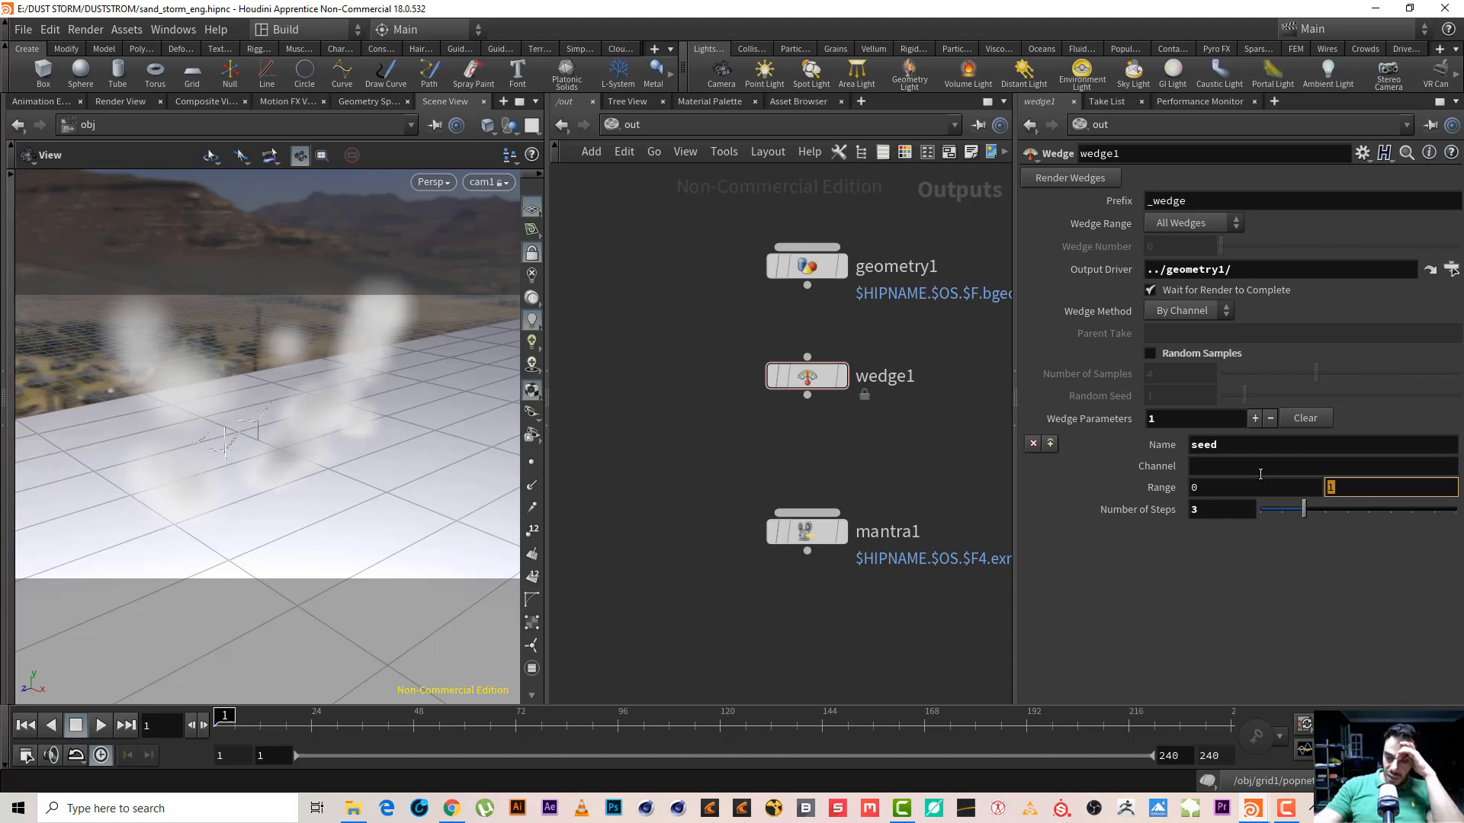
pyautogui.write('3')
pyautogui.press('Return')
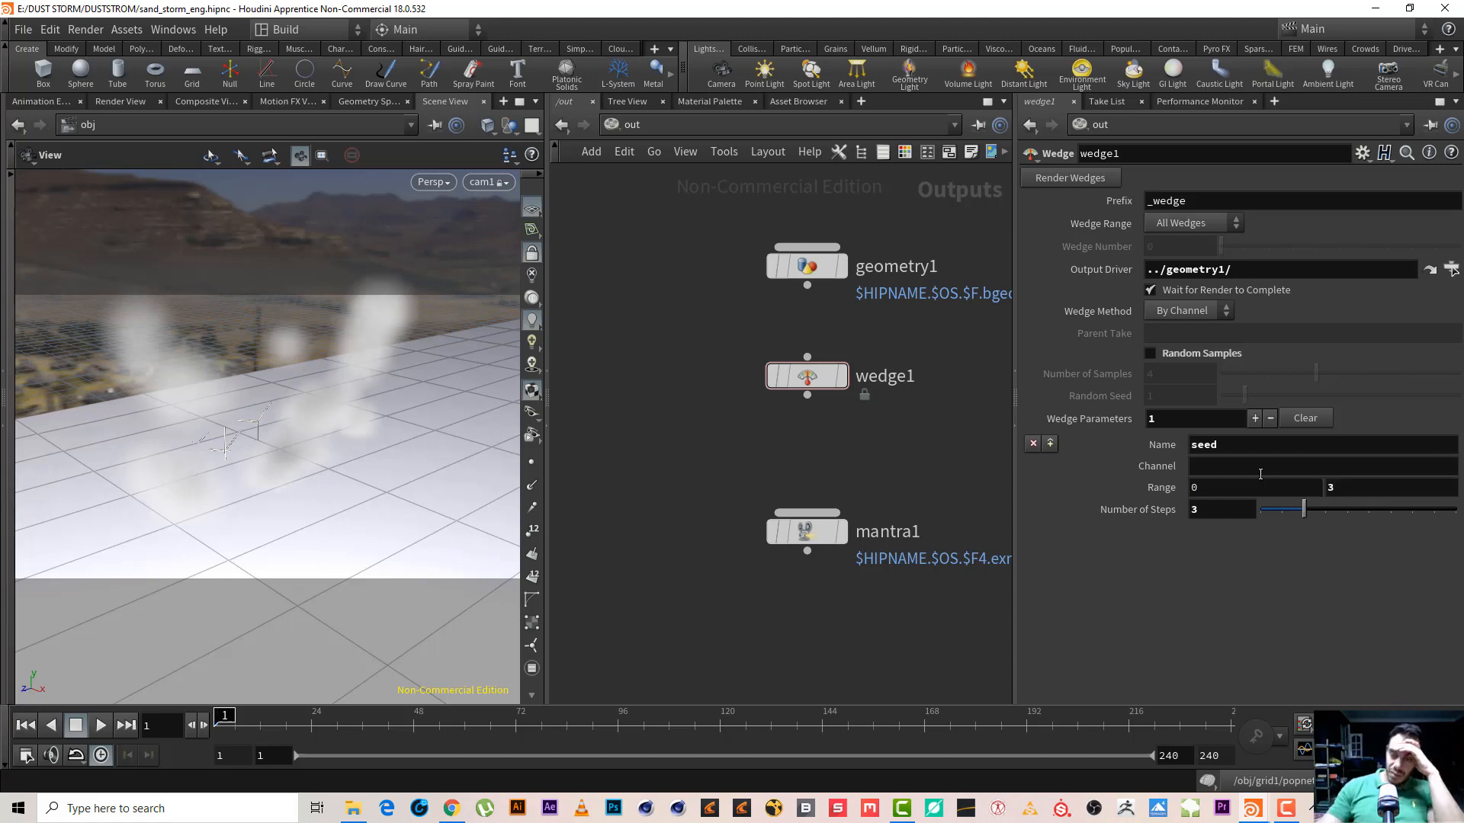
pyautogui.moveTo(1361, 492); pyautogui.dragTo(1240, 468)
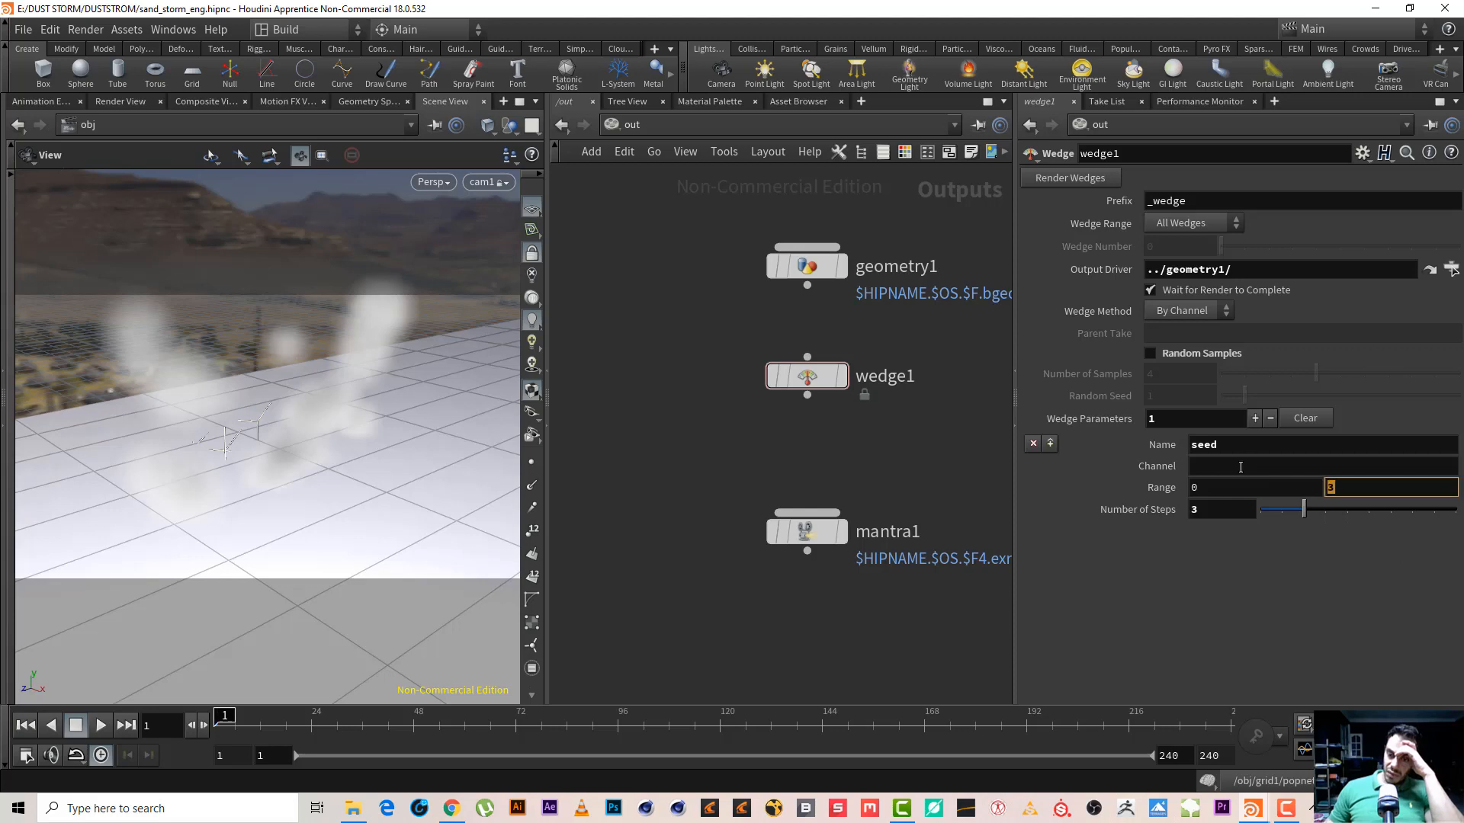
pyautogui.write('4')
pyautogui.press('Return')
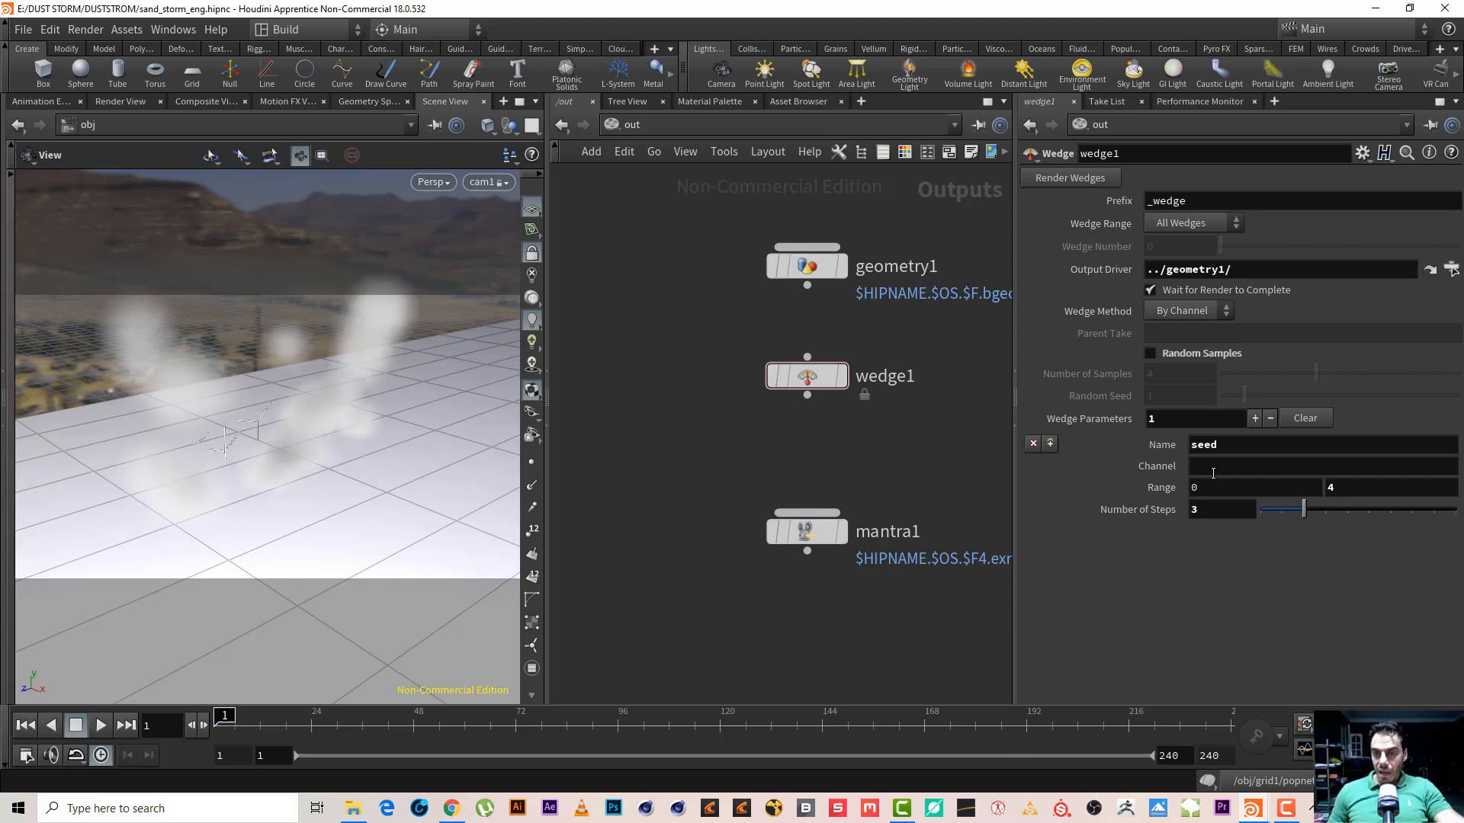
# Set the seed wedge parameter's Channel on wedge1 to /obj/grid1/OUT_SEED/newparameter
pyautogui.click(1213, 472)
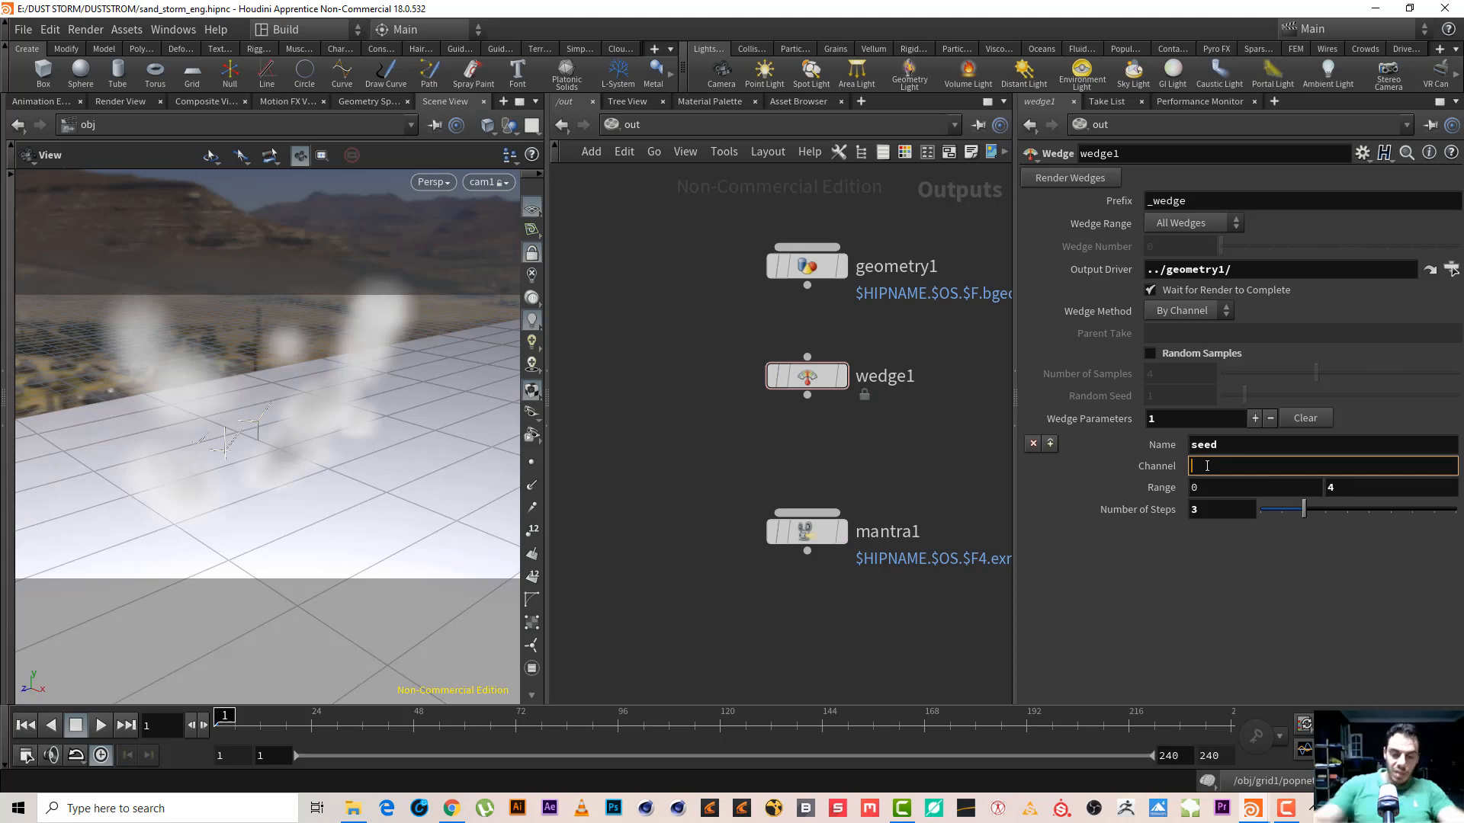
pyautogui.write('/')
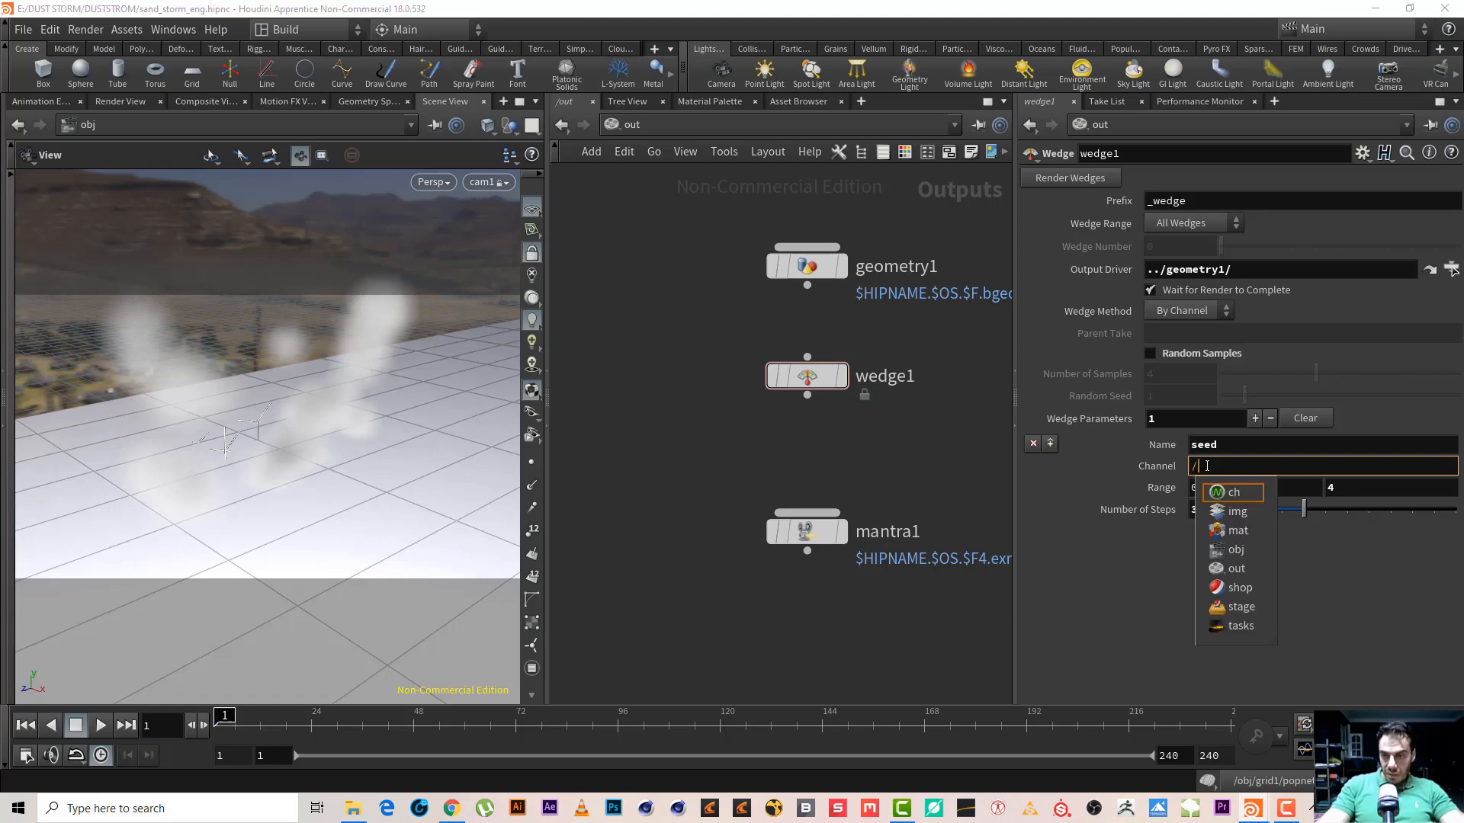
pyautogui.press('Down')
pyautogui.press('Down')
pyautogui.press('Down')
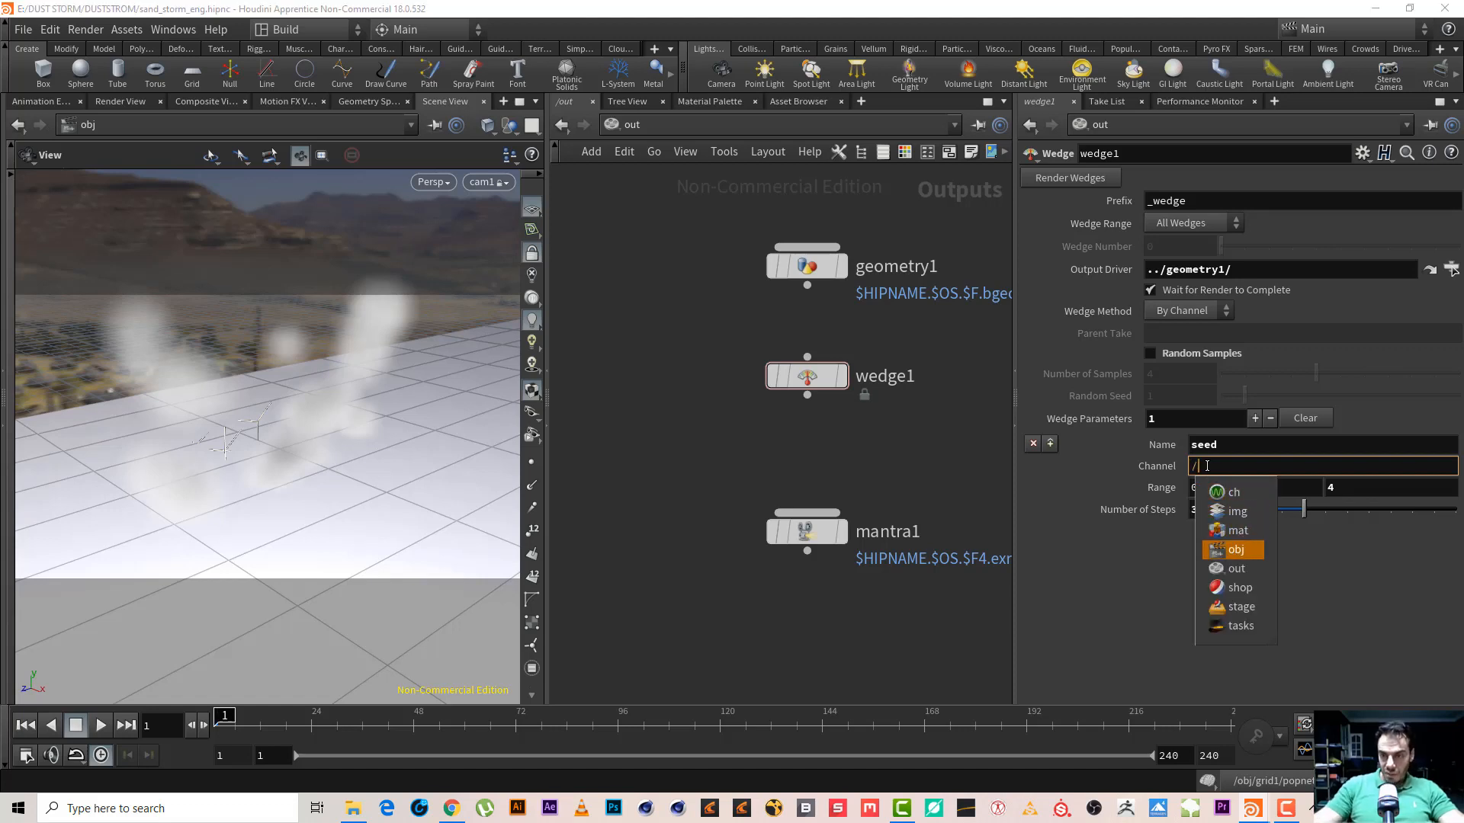
pyautogui.press('Return')
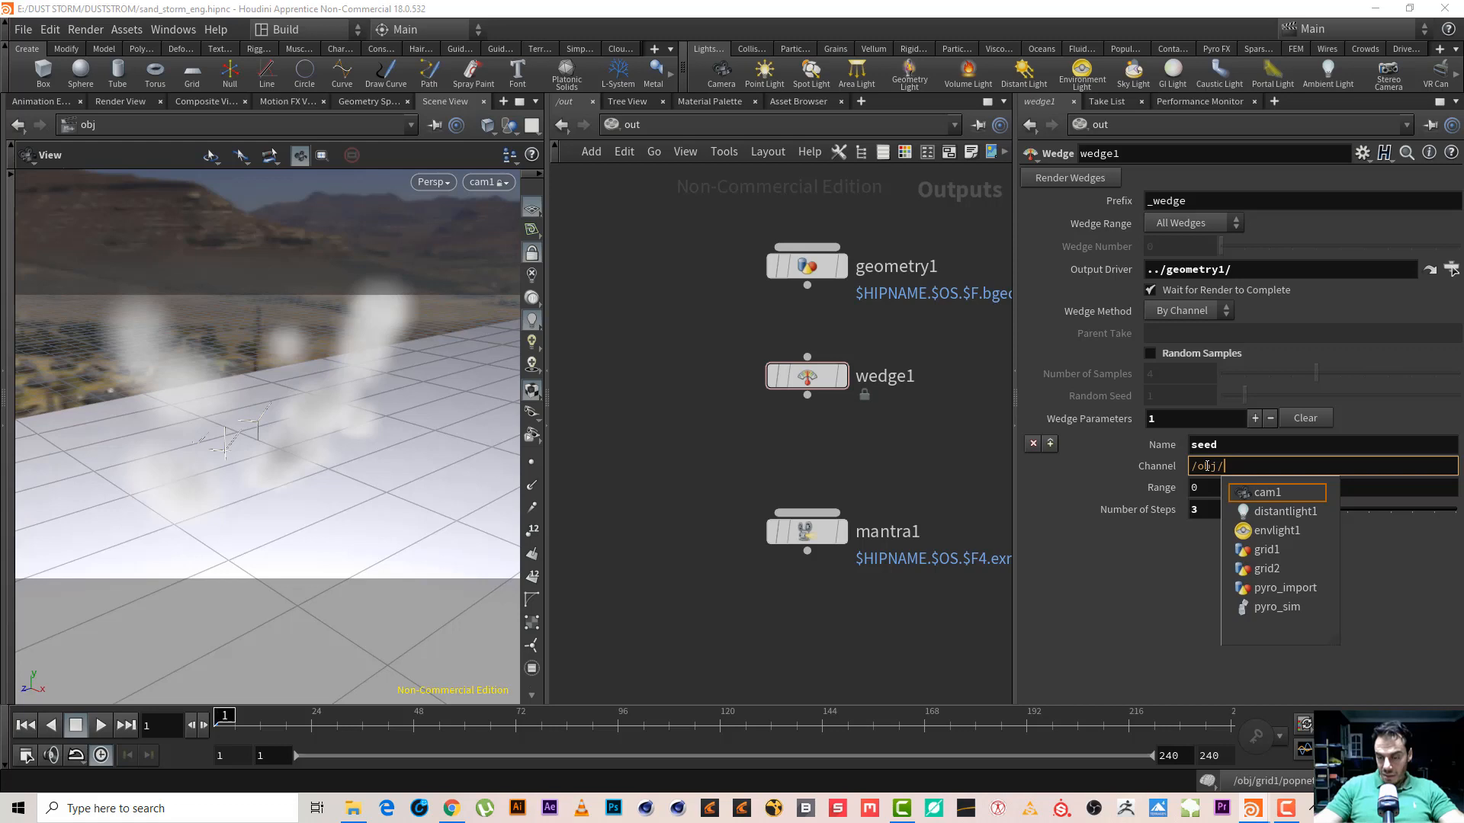
pyautogui.press('Down')
pyautogui.press('Down')
pyautogui.press('Down')
pyautogui.press('Return')
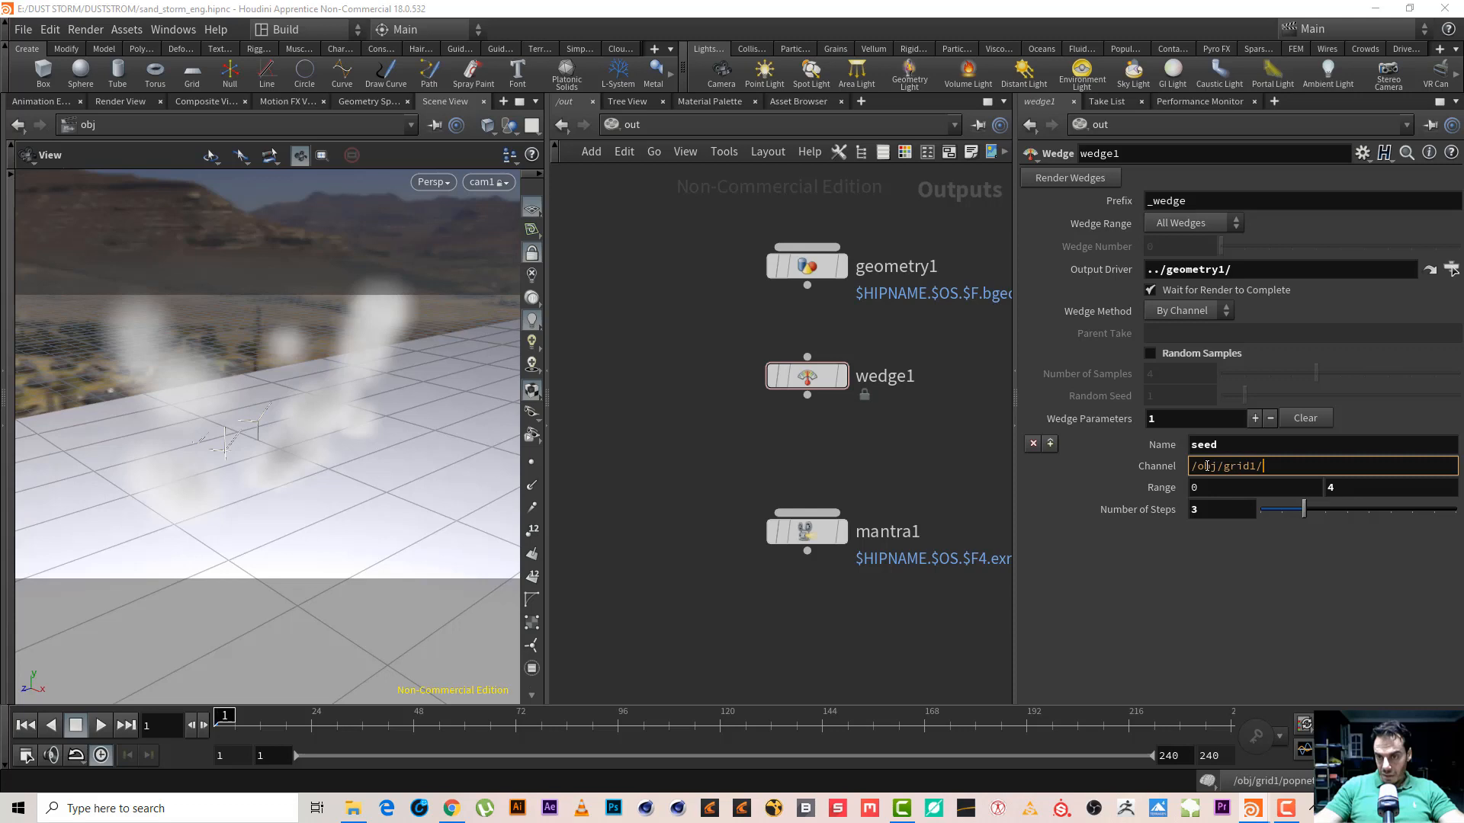
pyautogui.press('Tab')
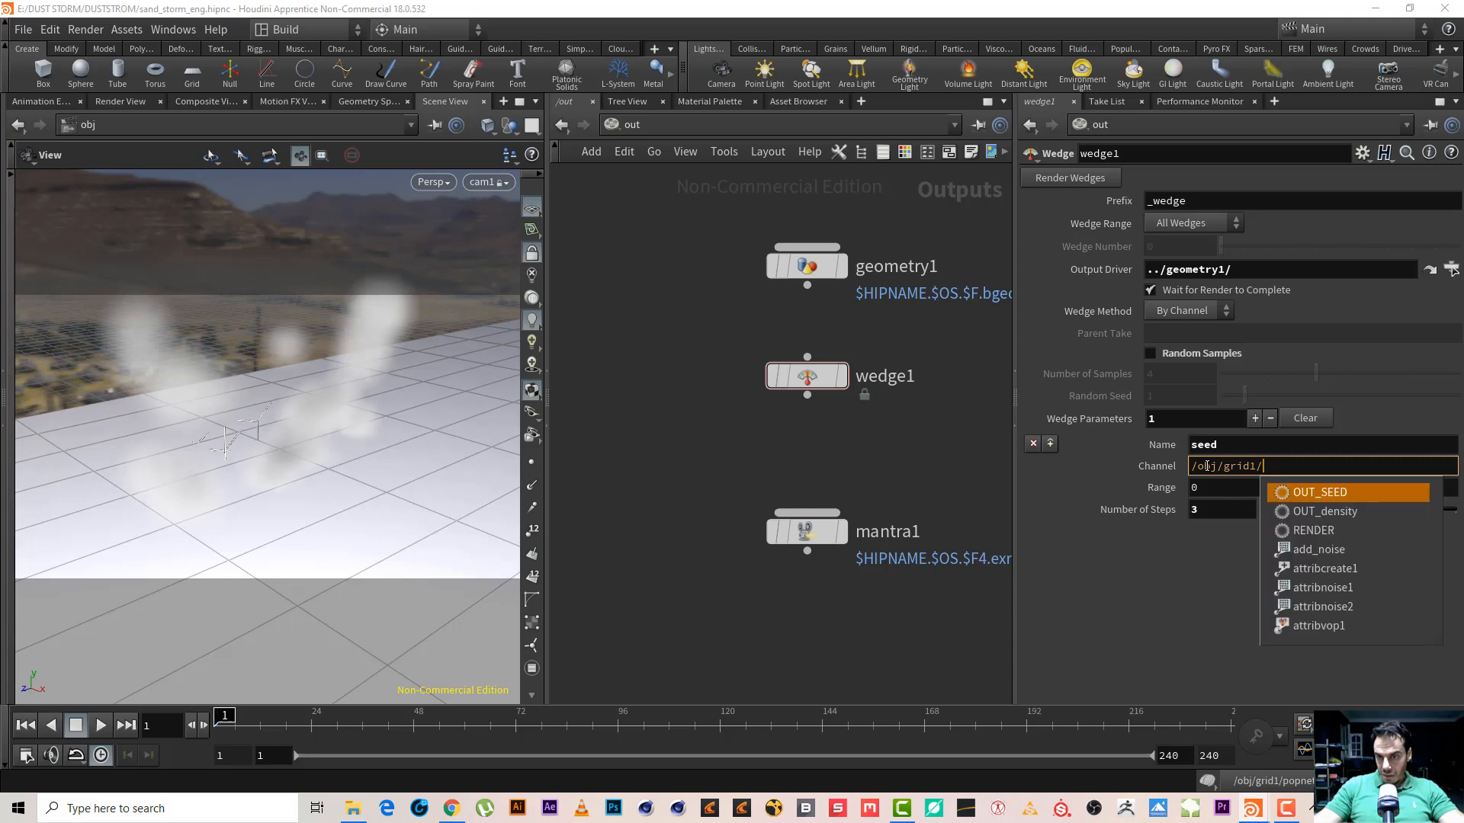
pyautogui.press('Return')
pyautogui.press('Tab')
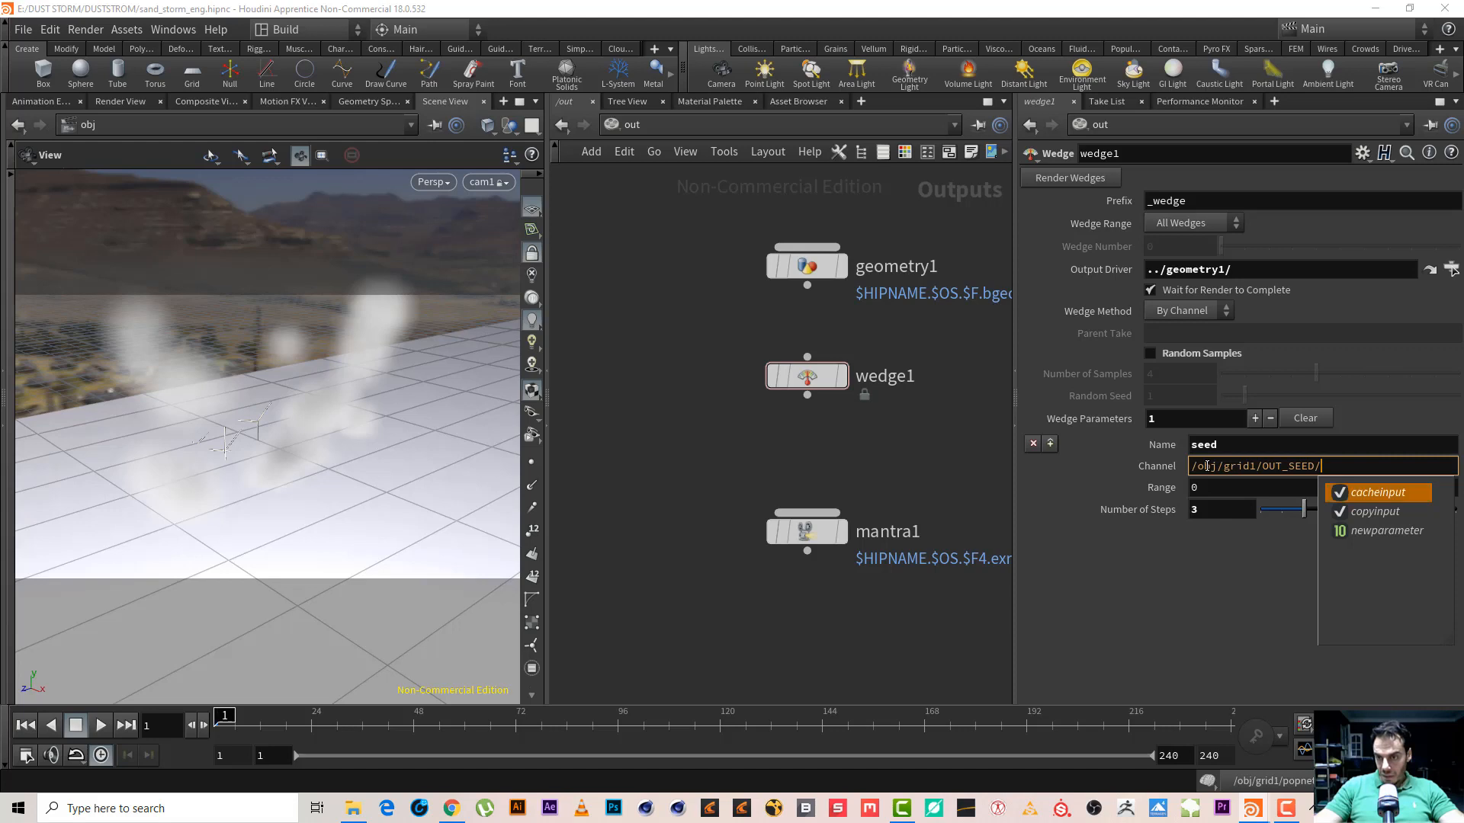
pyautogui.press('Down')
pyautogui.press('Down')
pyautogui.press('Return')
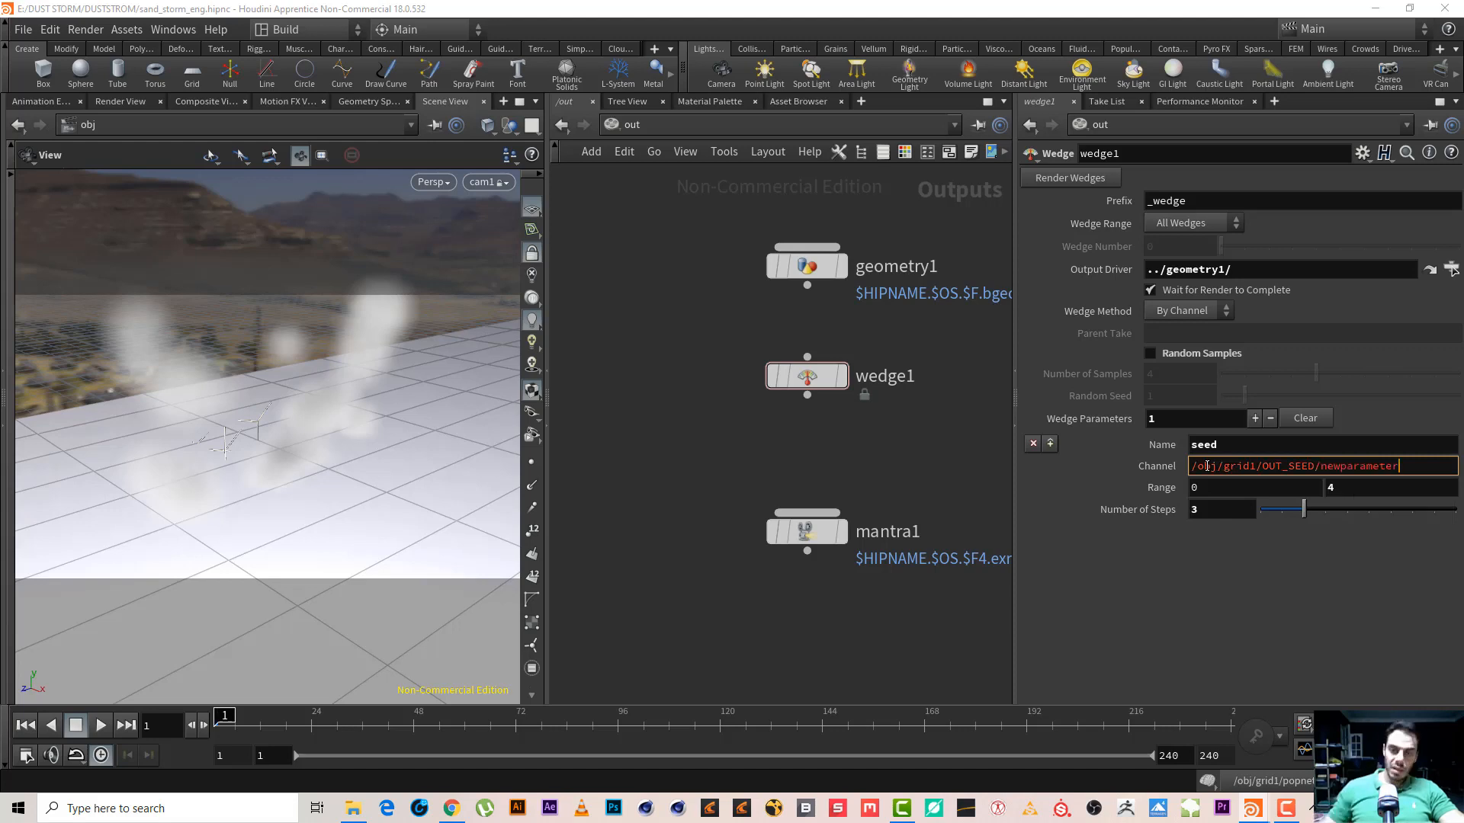
pyautogui.click(666, 270)
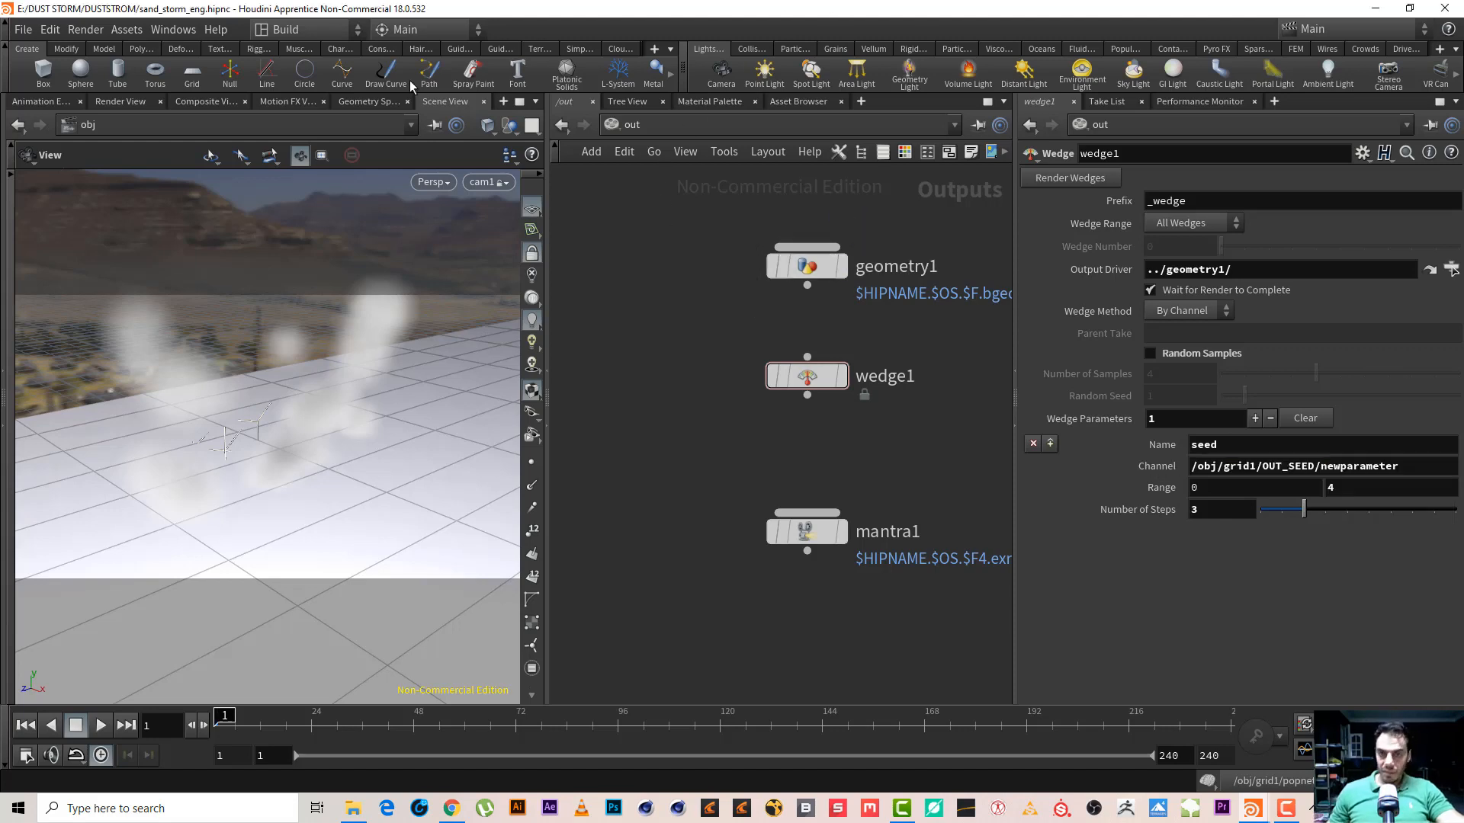
# Change the internal name of the seed parameter on grid1's OUT_SEED null to seed in its parameter interface
pyautogui.click(618, 126)
pyautogui.click(661, 213)
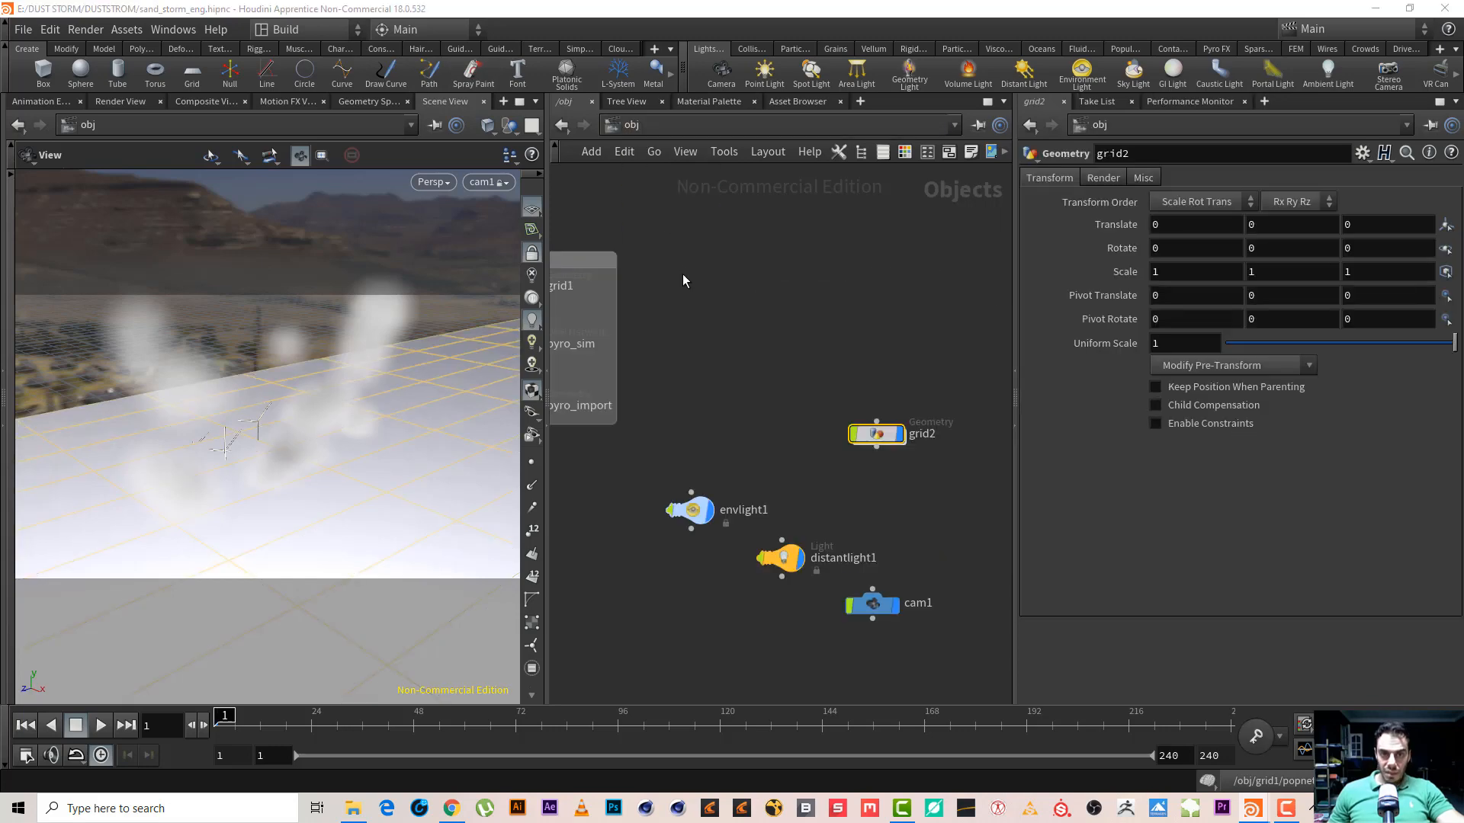
pyautogui.doubleClick(691, 289)
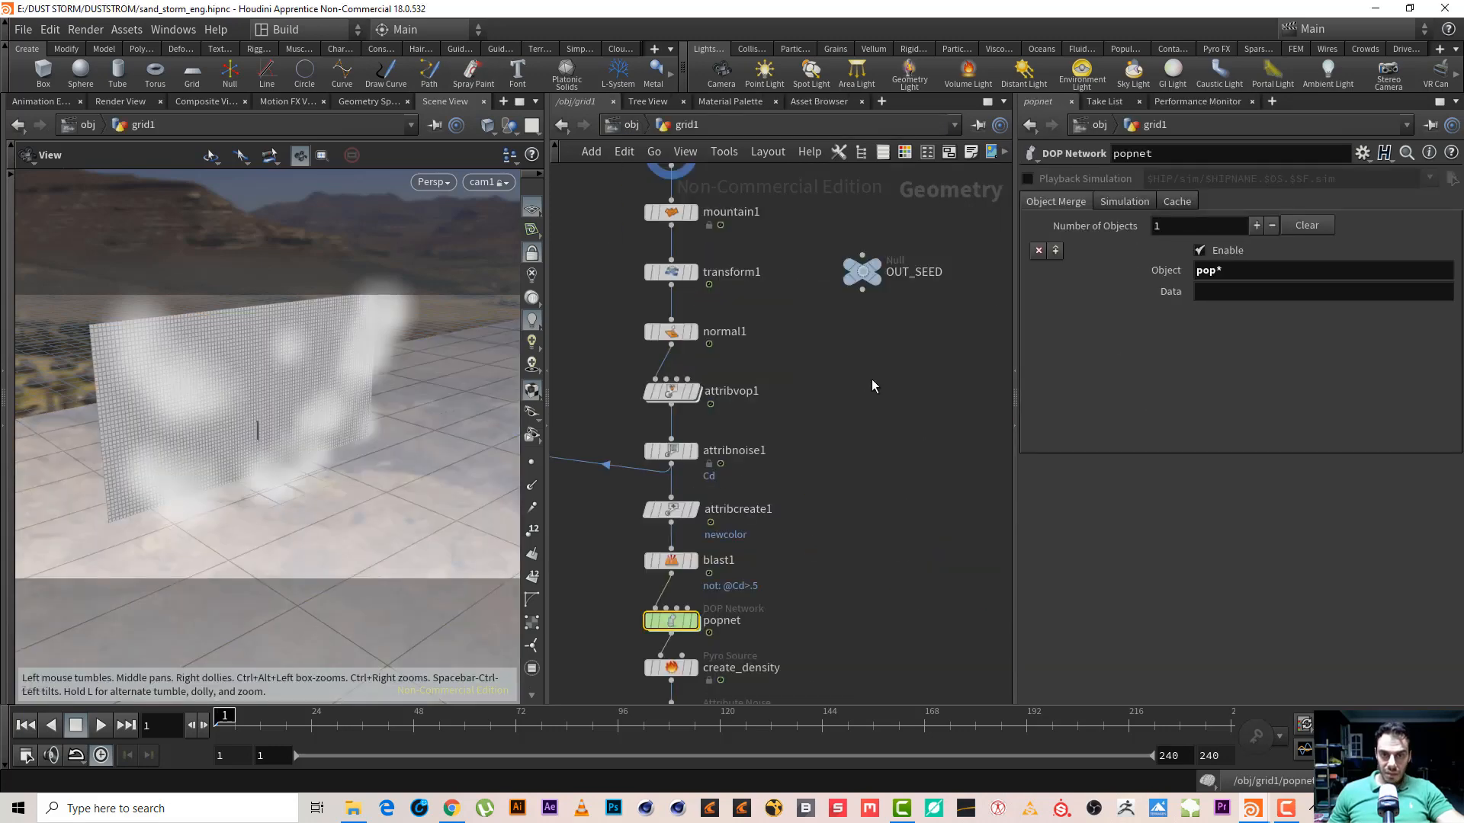
pyautogui.click(861, 272)
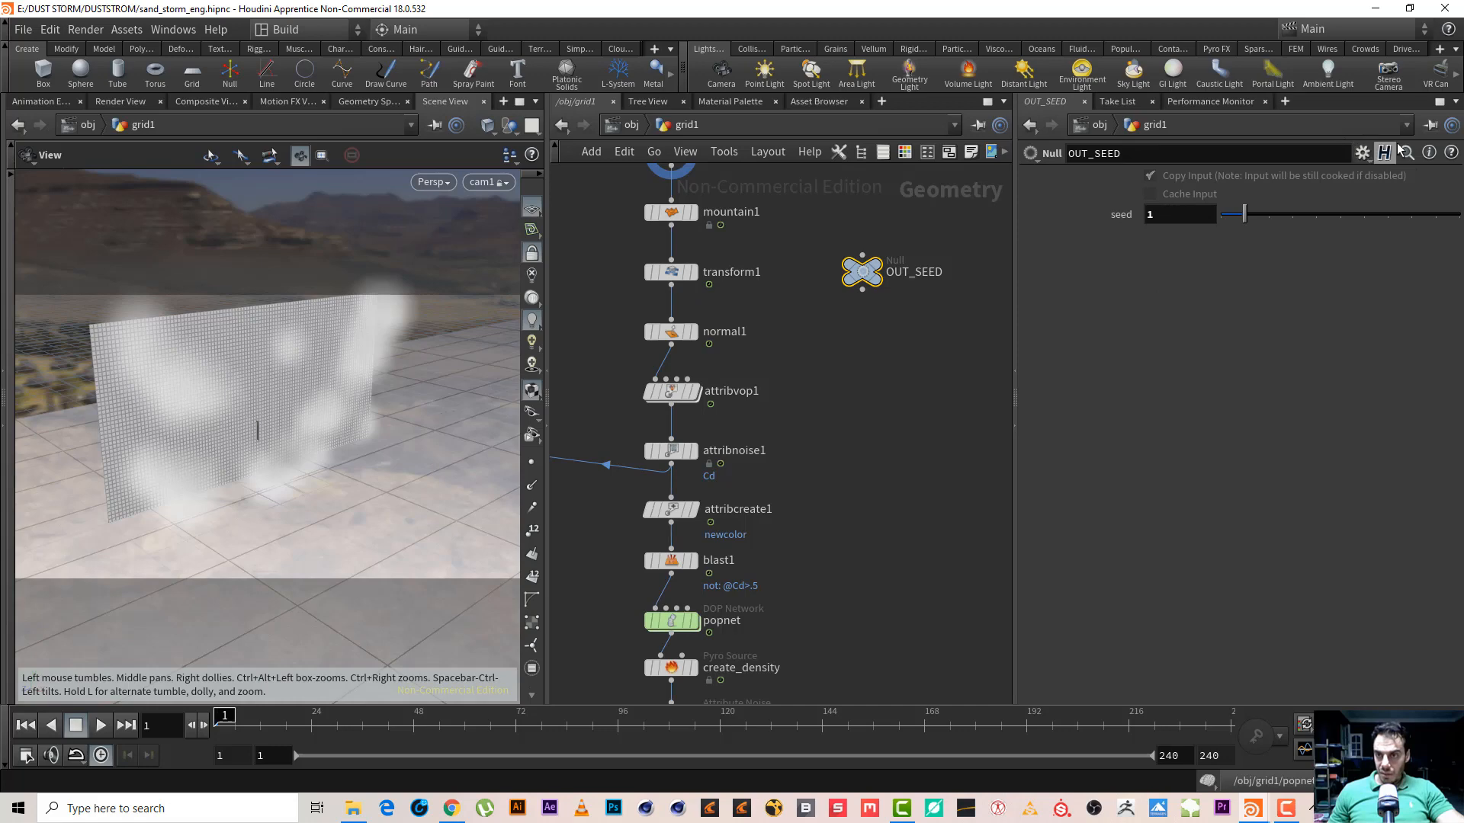
pyautogui.click(1363, 154)
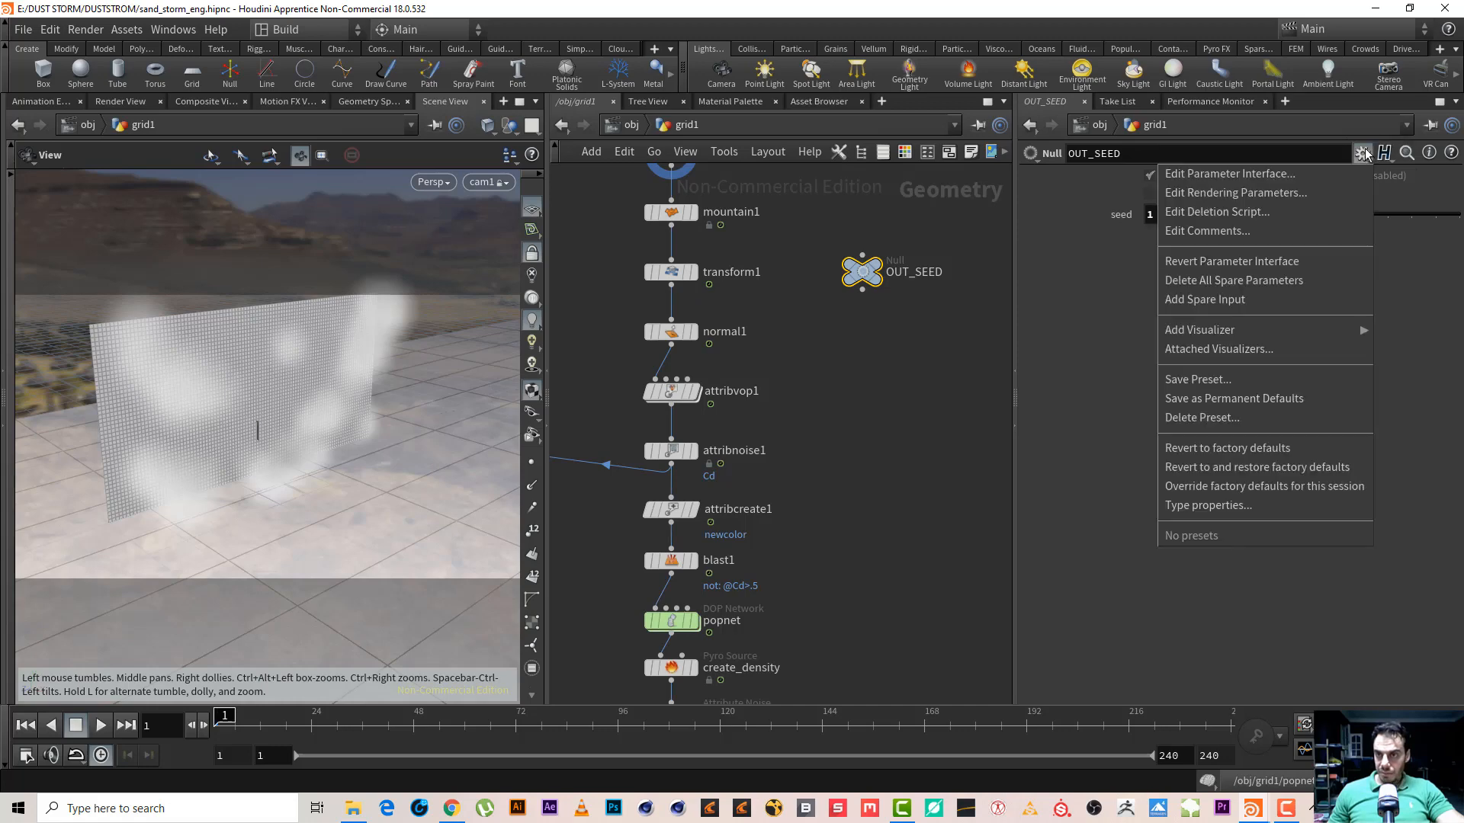
pyautogui.click(1328, 175)
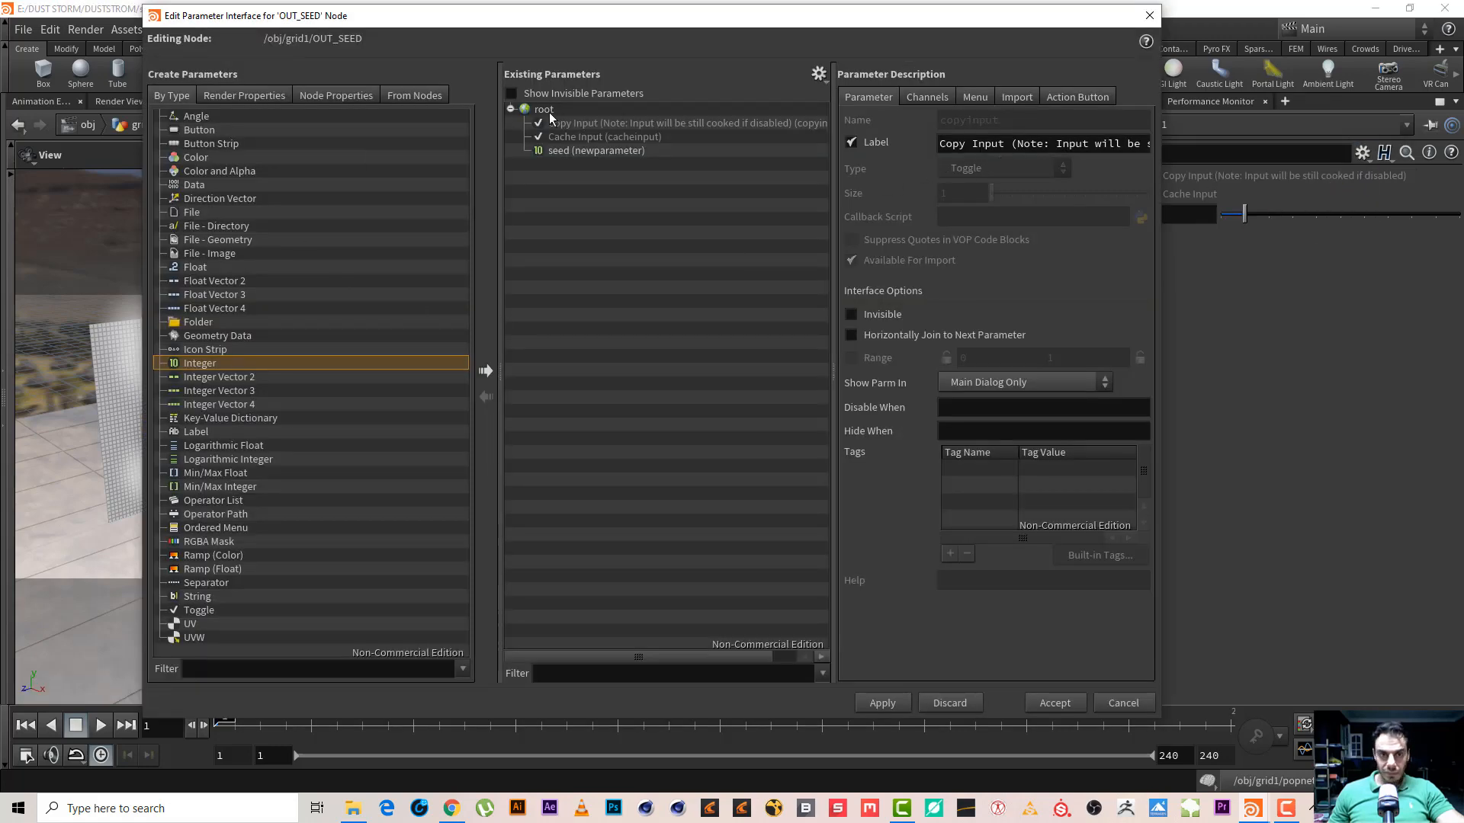
pyautogui.click(583, 151)
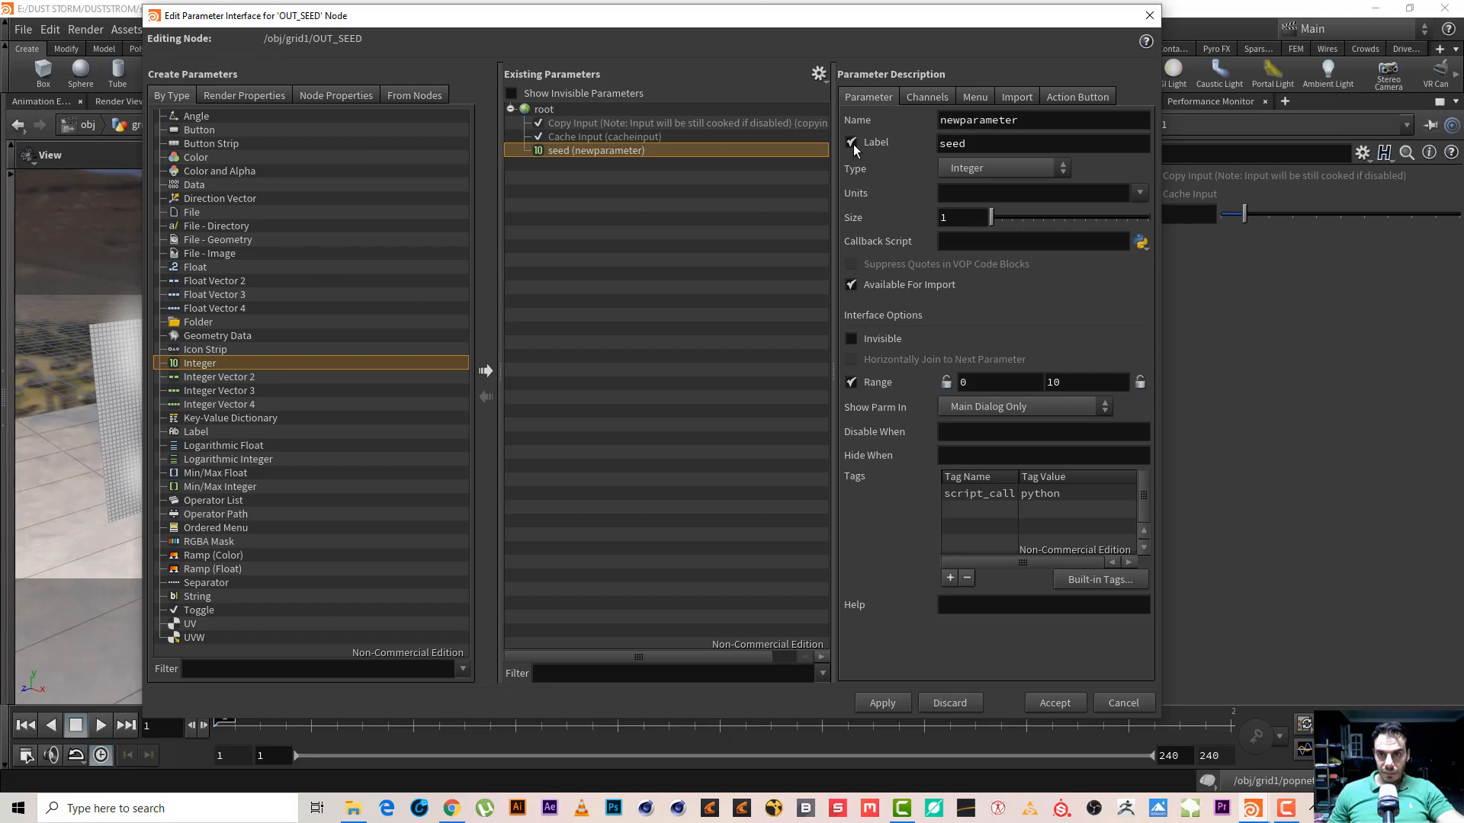
pyautogui.doubleClick(1055, 119)
pyautogui.press('Tab')
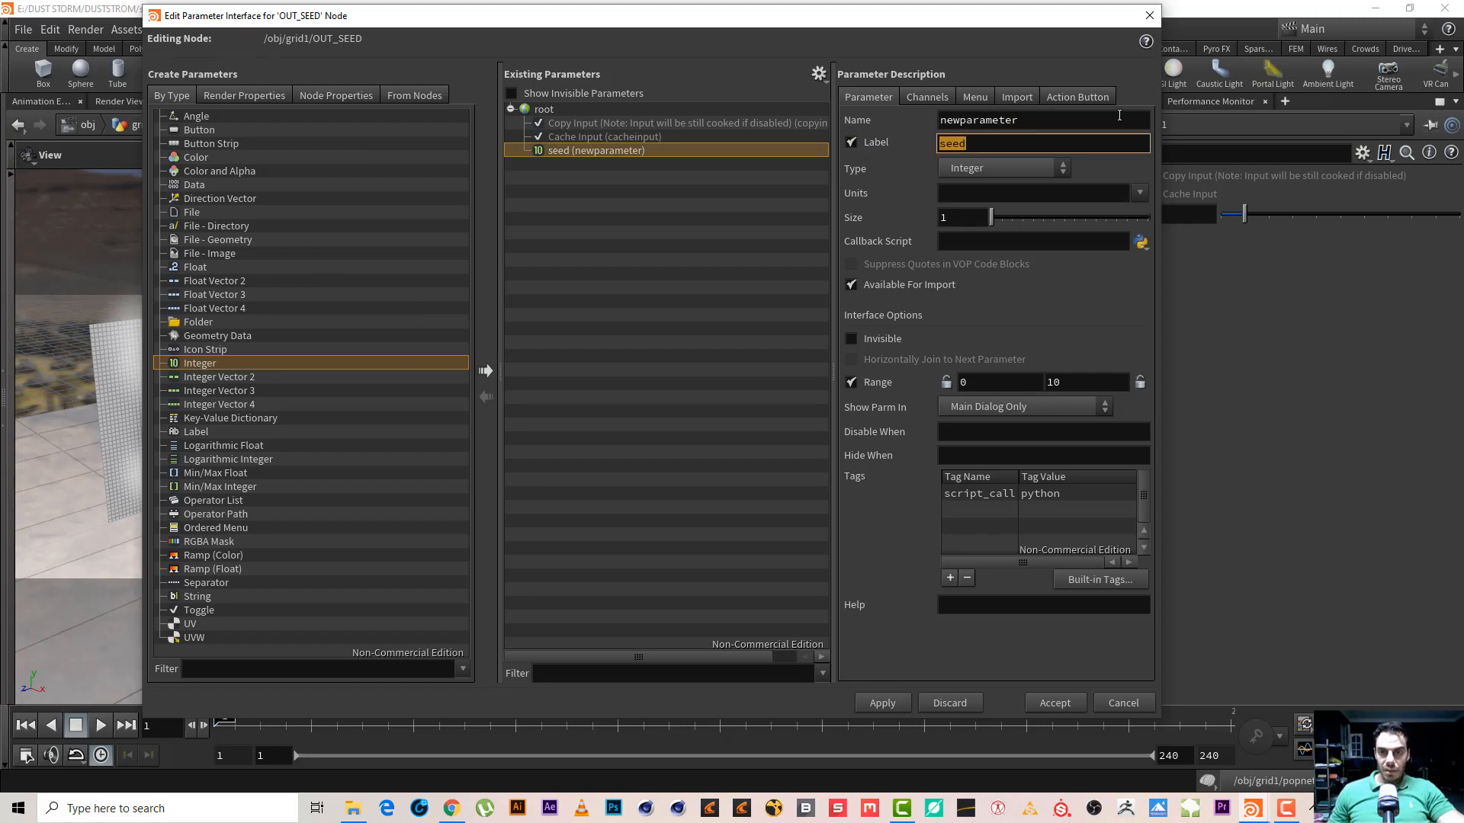
pyautogui.doubleClick(977, 120)
pyautogui.write('seed')
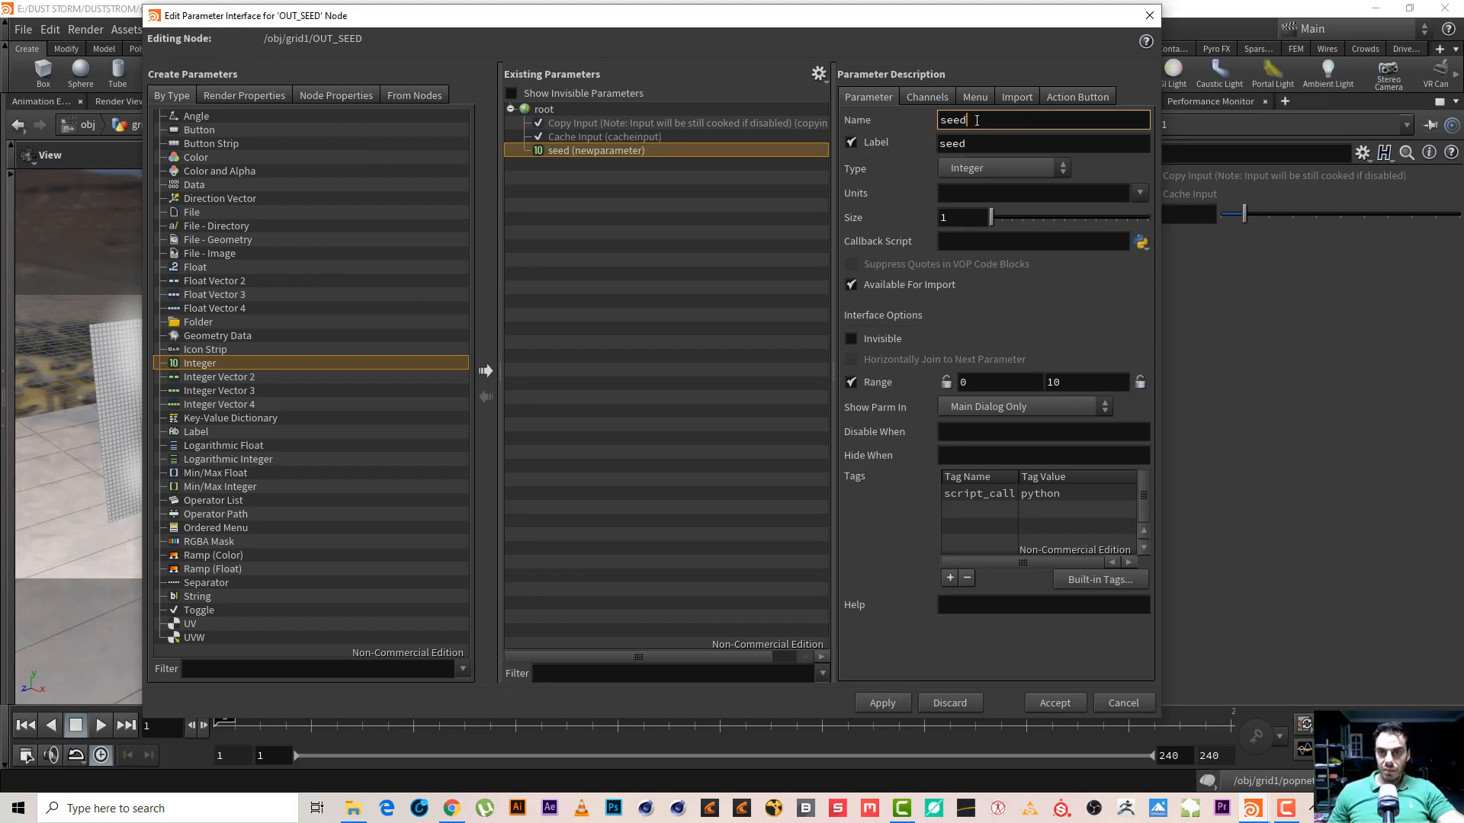
pyautogui.click(1061, 703)
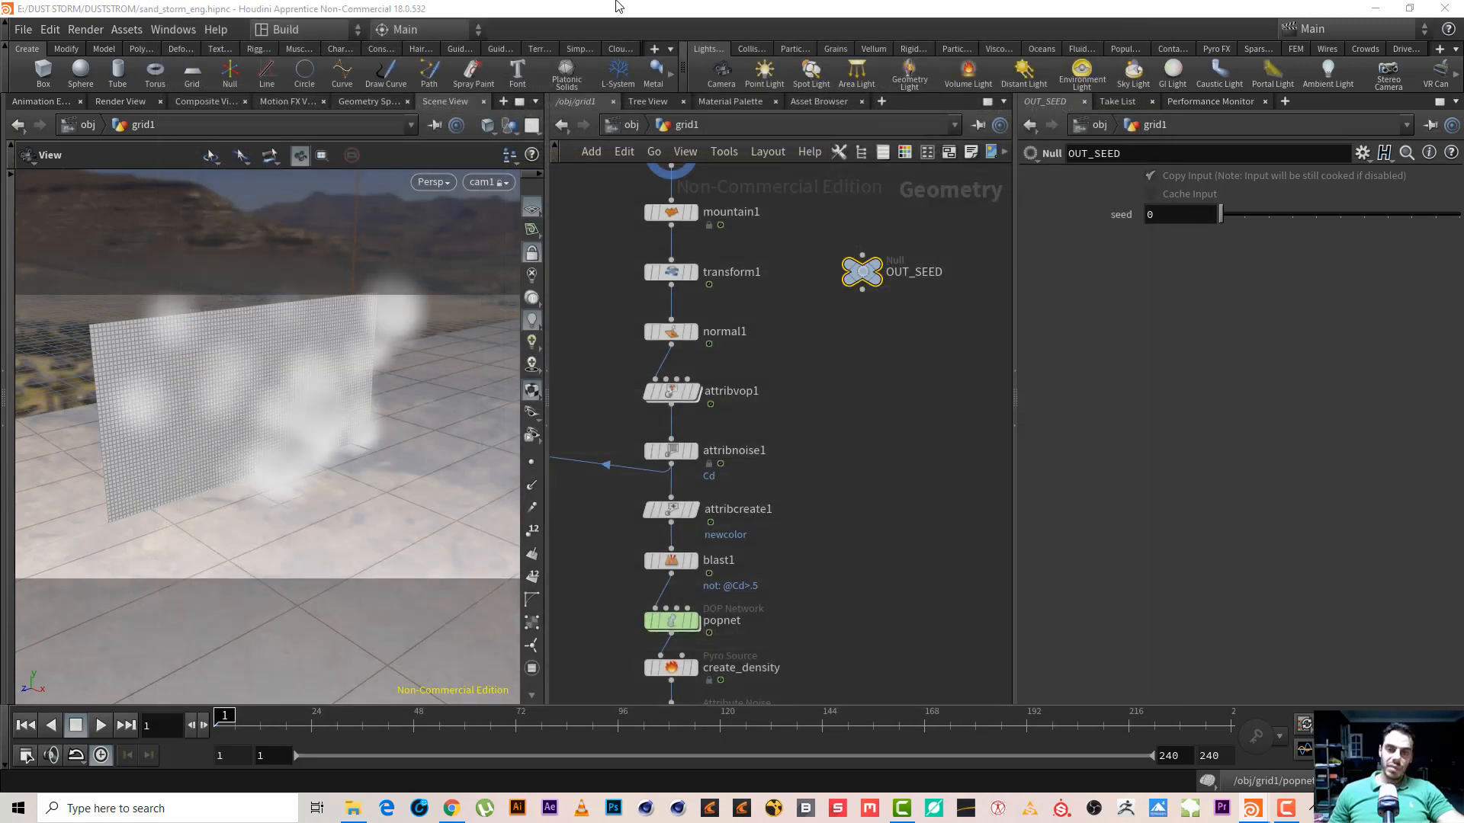
# Return to the out network and change the seed wedge parameter's Channel on wedge1 to /obj/grid1/OUT_SEED/seed
pyautogui.click(638, 124)
pyautogui.click(638, 124)
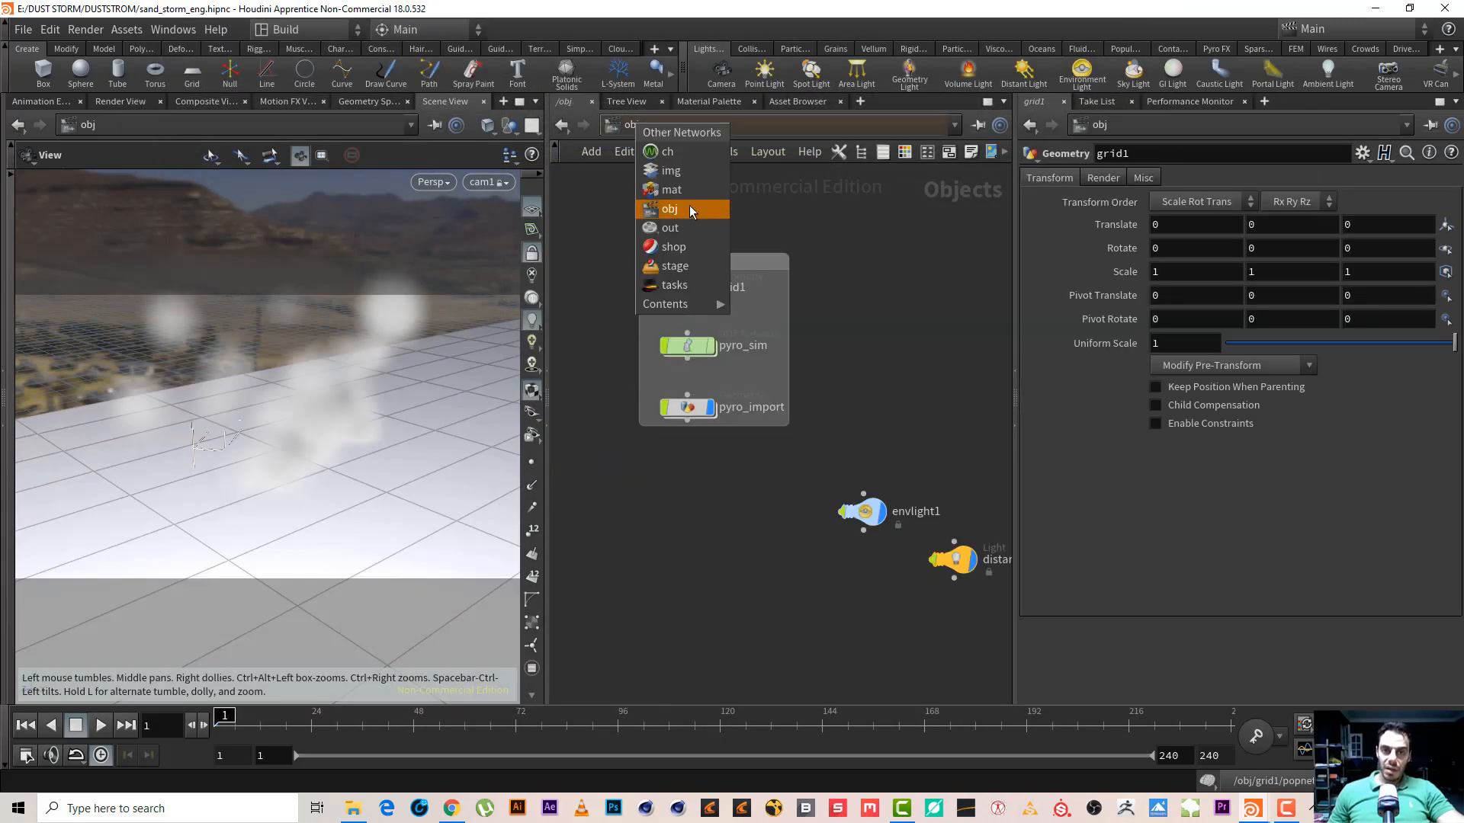
pyautogui.click(691, 228)
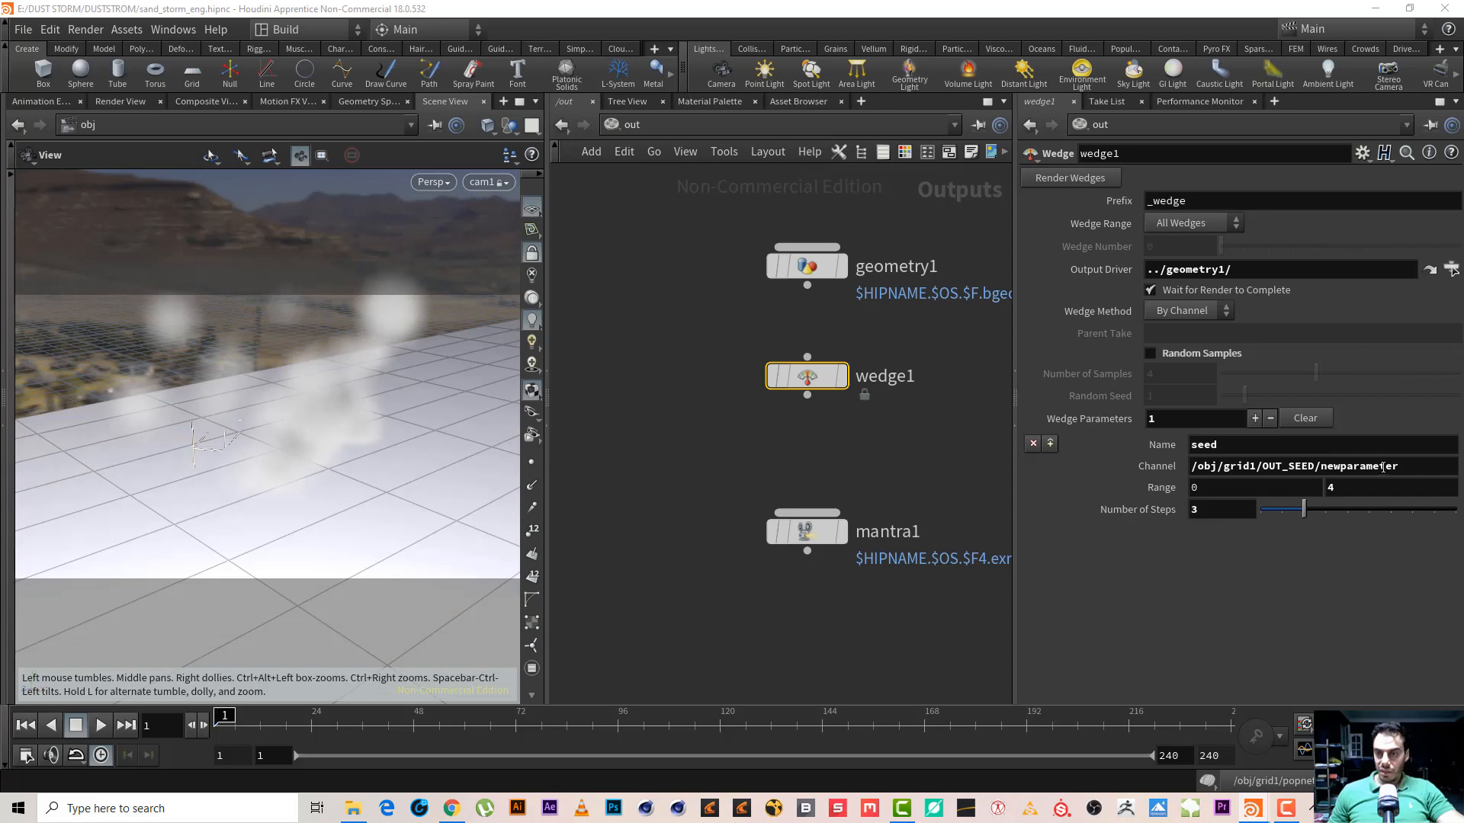
pyautogui.click(1405, 466)
pyautogui.press('BackSpace')
pyautogui.press('BackSpace')
pyautogui.press('BackSpace')
pyautogui.press('BackSpace')
pyautogui.press('BackSpace')
pyautogui.press('BackSpace')
pyautogui.press('BackSpace')
pyautogui.press('BackSpace')
pyautogui.press('BackSpace')
pyautogui.press('BackSpace')
pyautogui.press('BackSpace')
pyautogui.press('BackSpace')
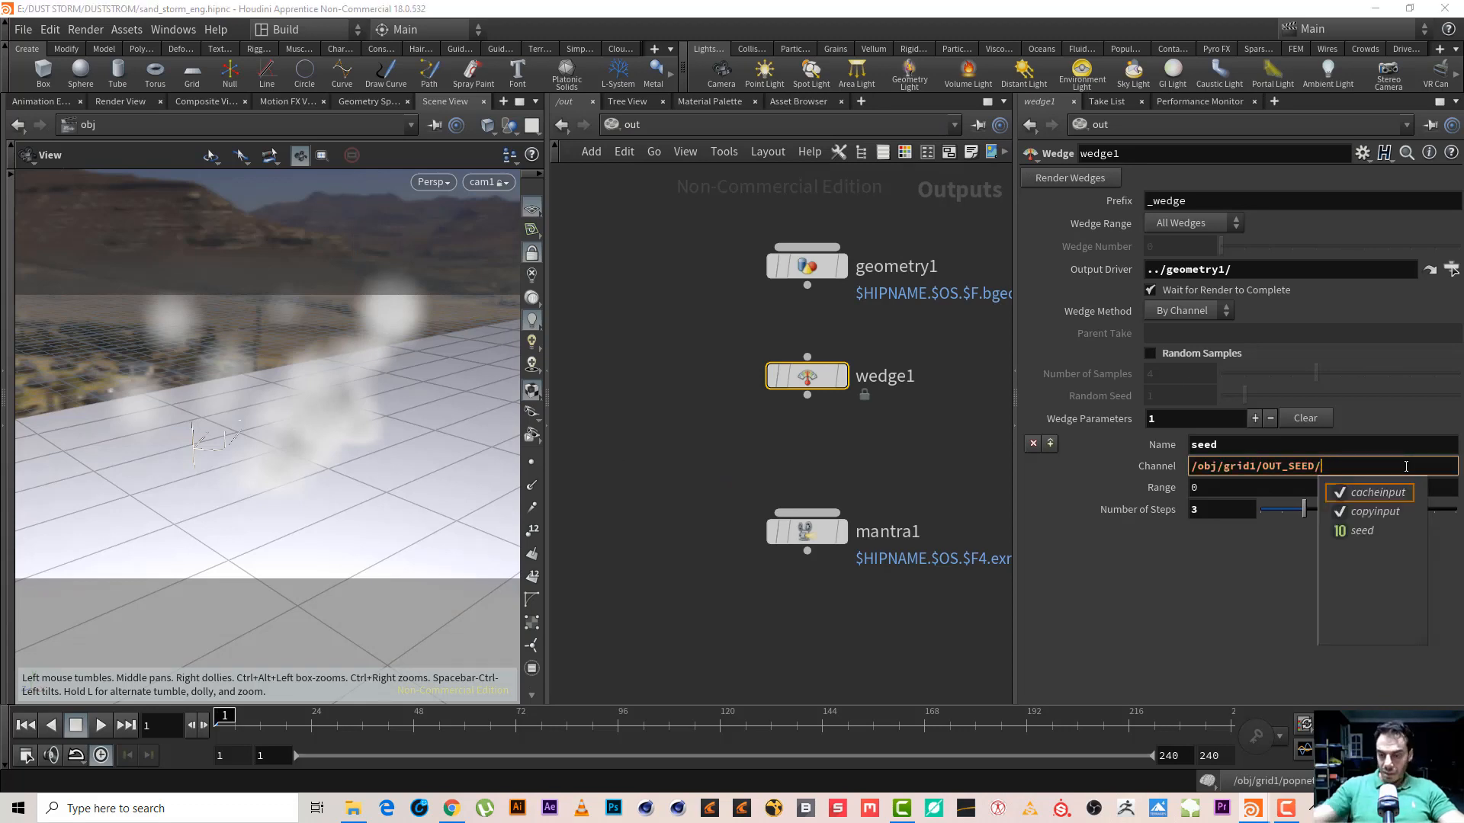
pyautogui.press('Down')
pyautogui.press('Down')
pyautogui.press('Return')
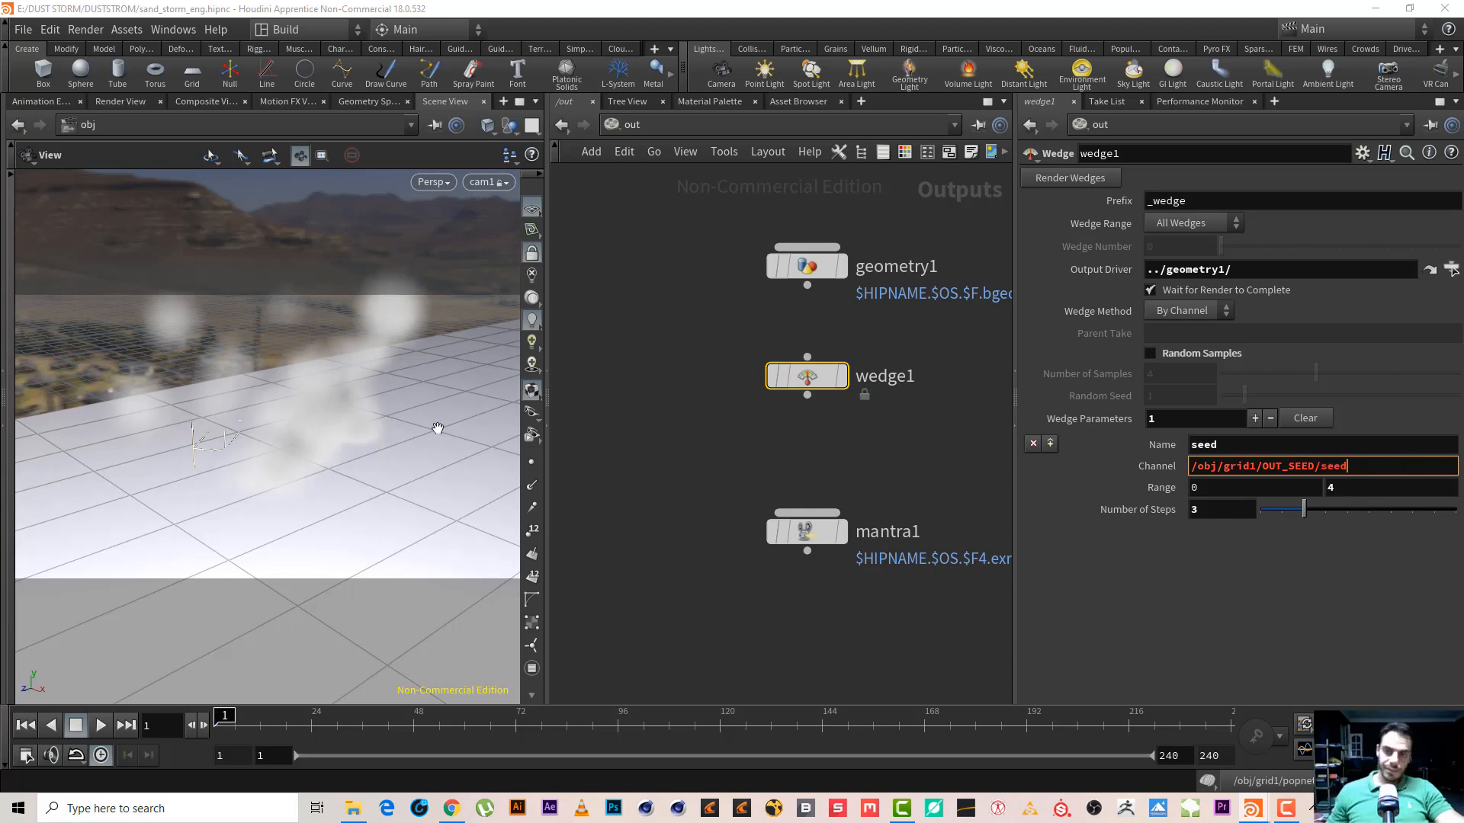
pyautogui.click(657, 407)
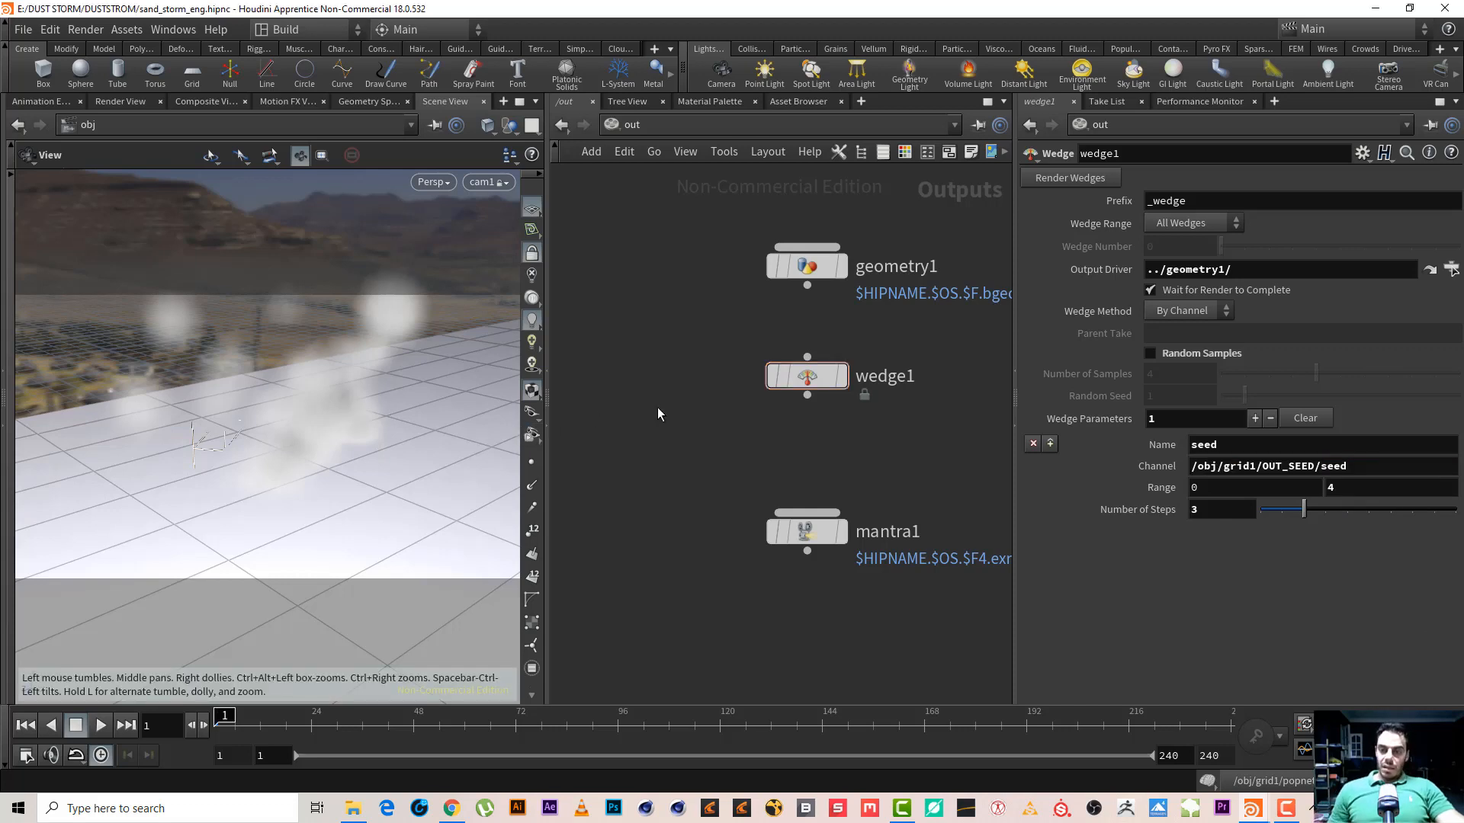
# Set geometry1's SOP Path to /obj/pyro_import/OUT_CASH
pyautogui.moveTo(653, 301); pyautogui.dragTo(870, 200)
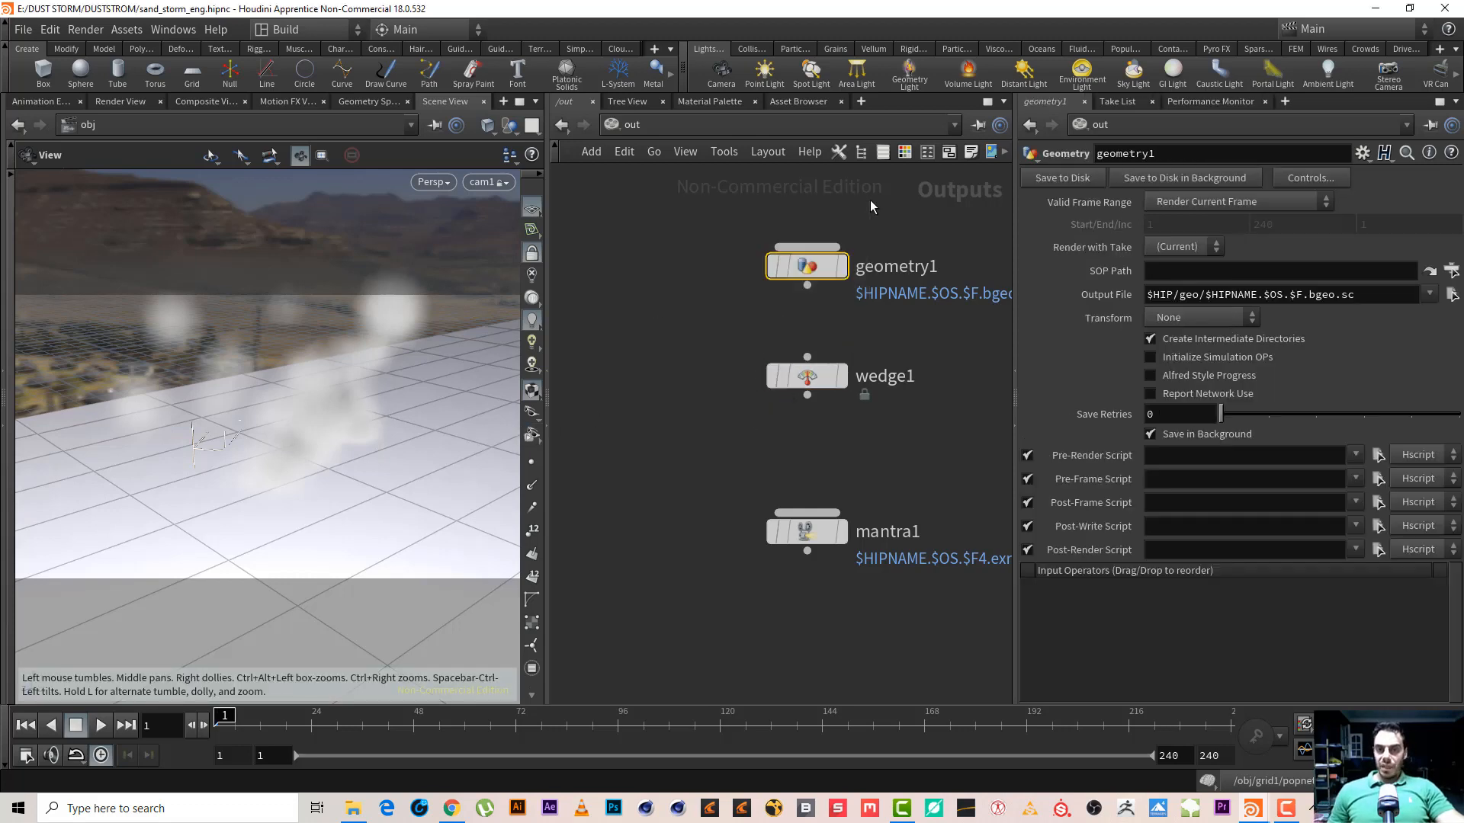
pyautogui.moveTo(871, 199); pyautogui.dragTo(839, 229, button='middle')
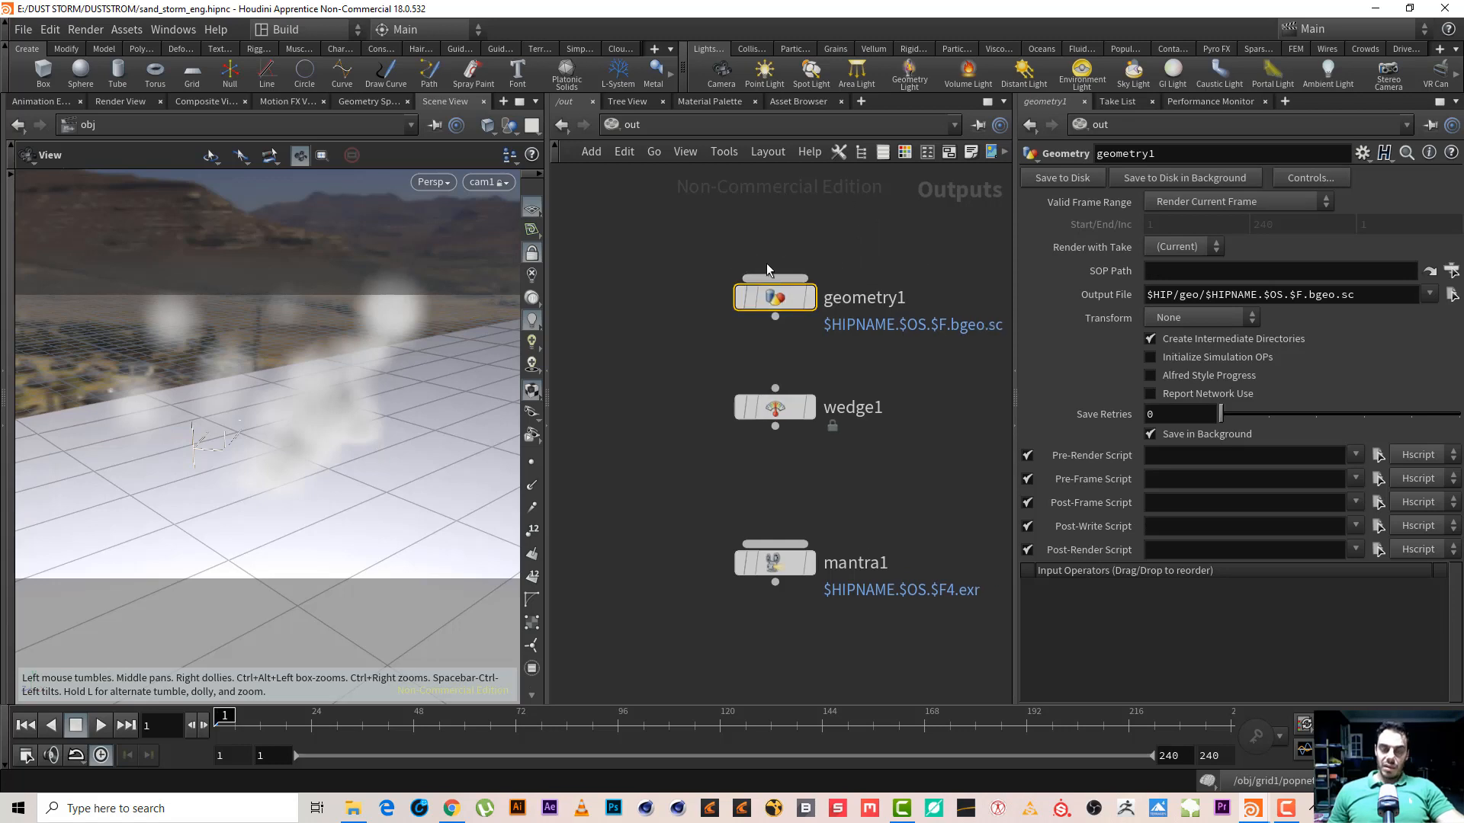
pyautogui.scroll(2, 789, 227)
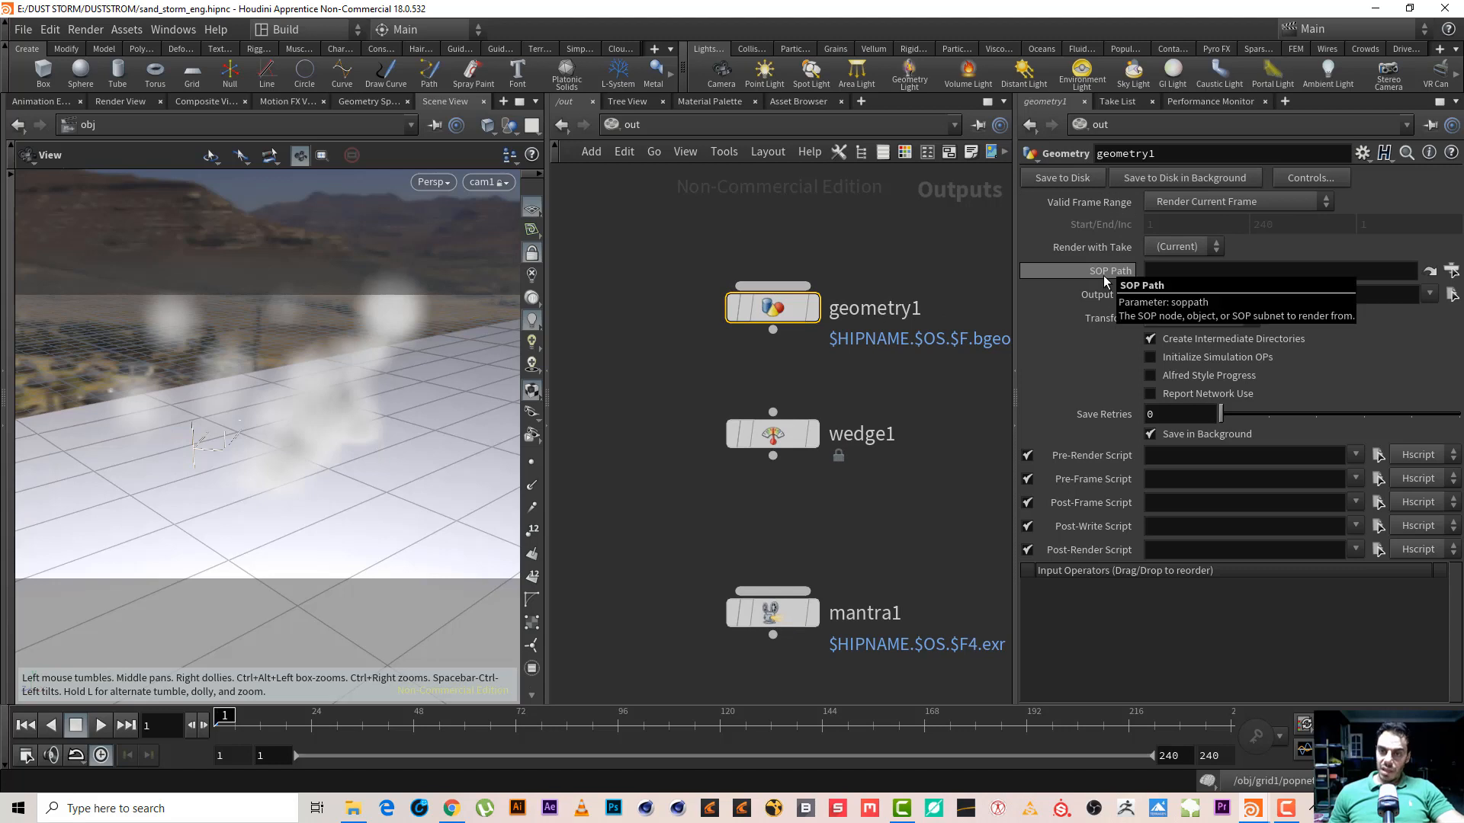
pyautogui.click(1452, 272)
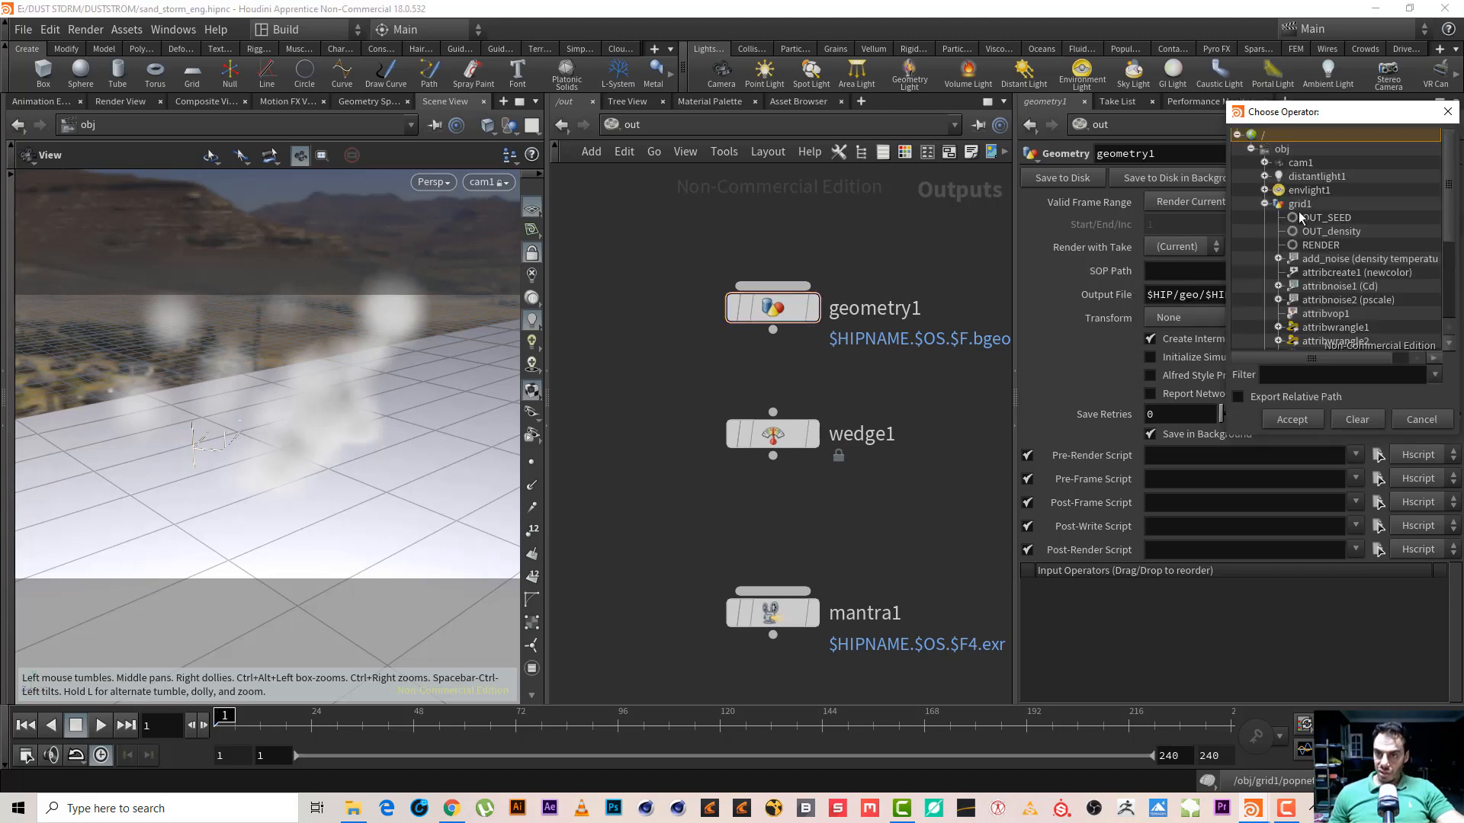
pyautogui.click(1263, 204)
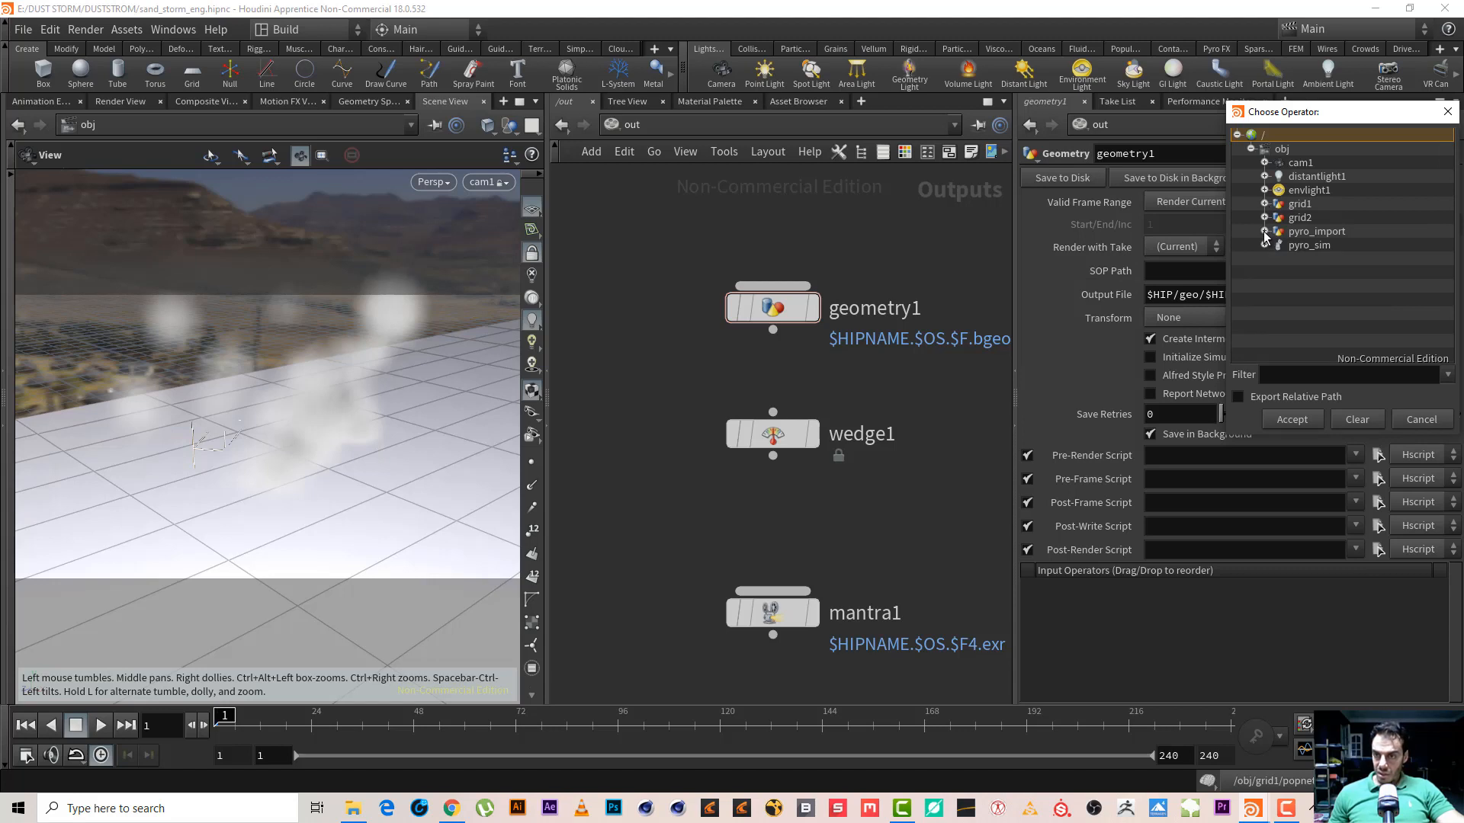
pyautogui.click(1264, 231)
pyautogui.doubleClick(1324, 244)
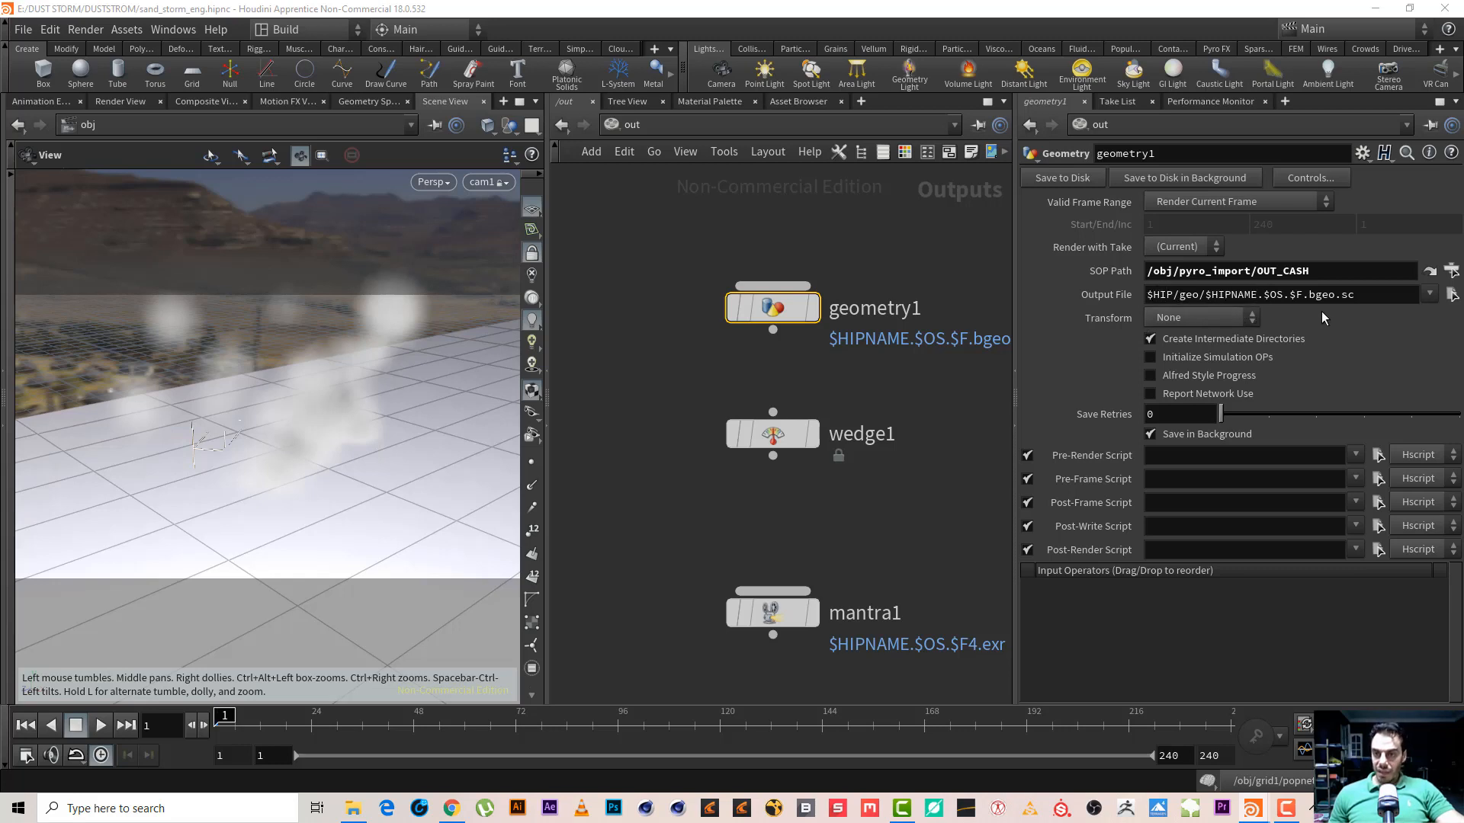
# Set geometry1's Output File to $HIP/geo/$HIPNAME.$WEDGR.$OS.$F.bgeo.sc
pyautogui.click(1261, 296)
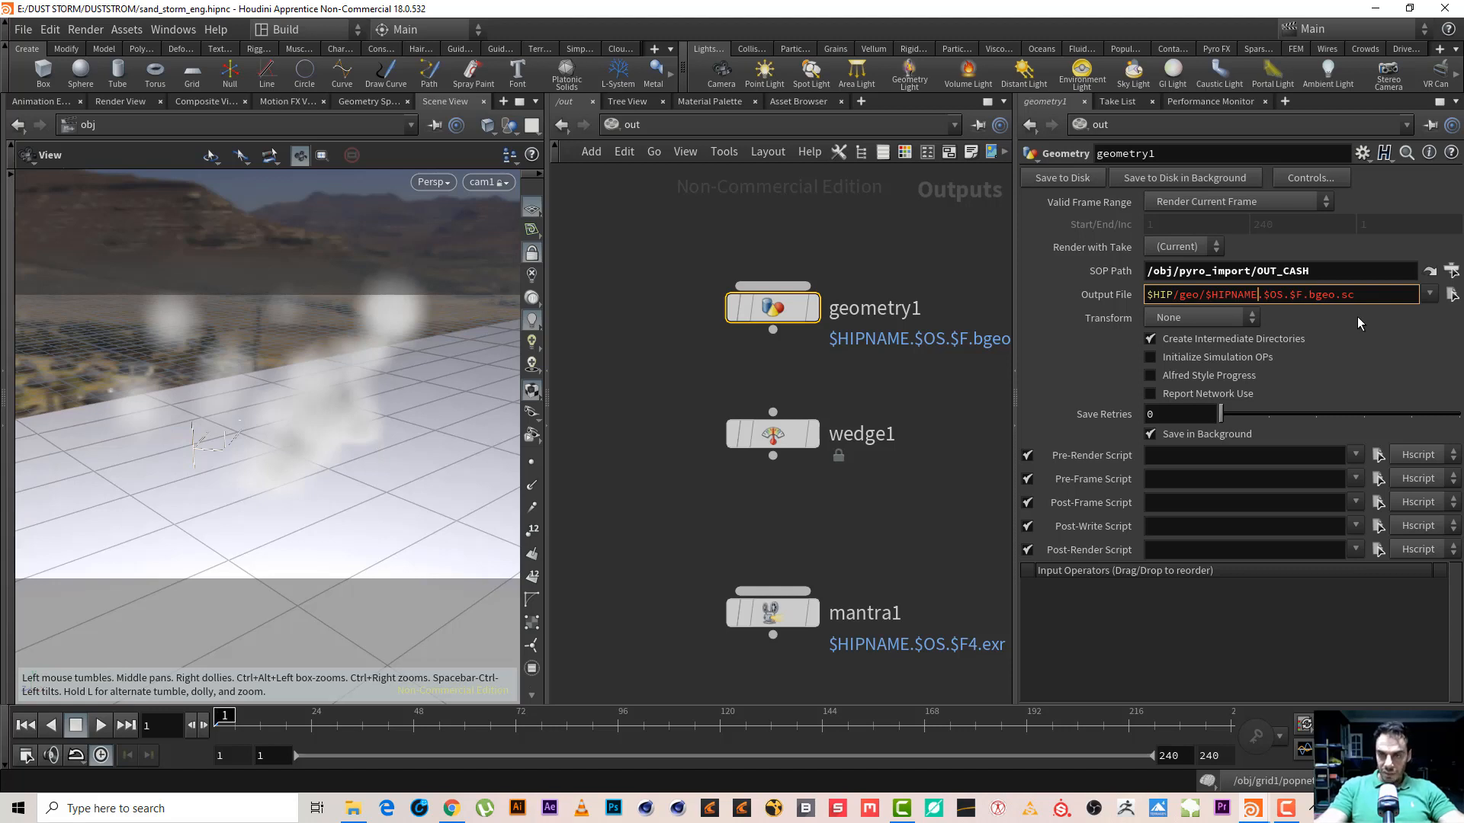
pyautogui.write('.')
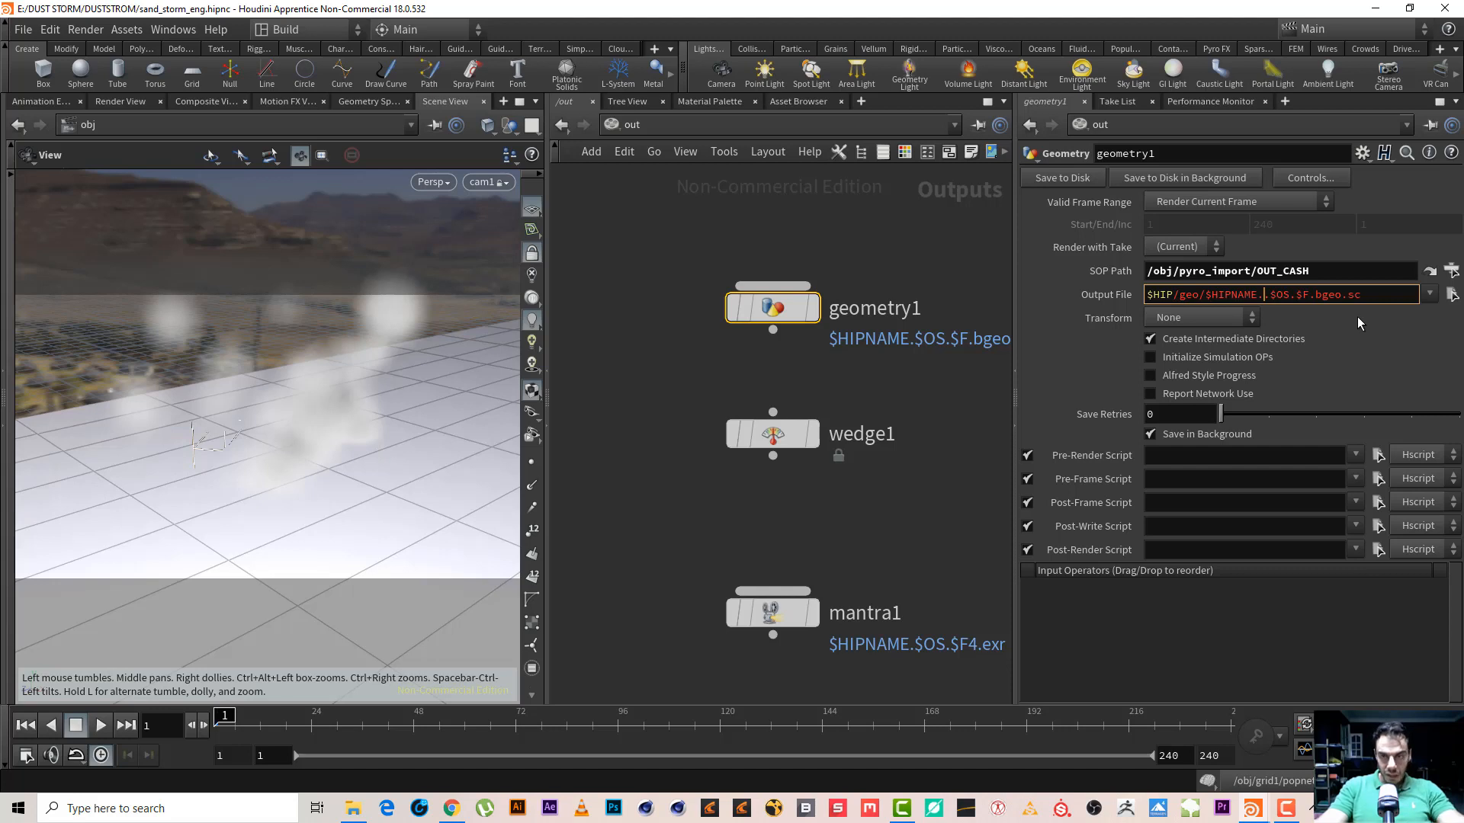
pyautogui.write('$')
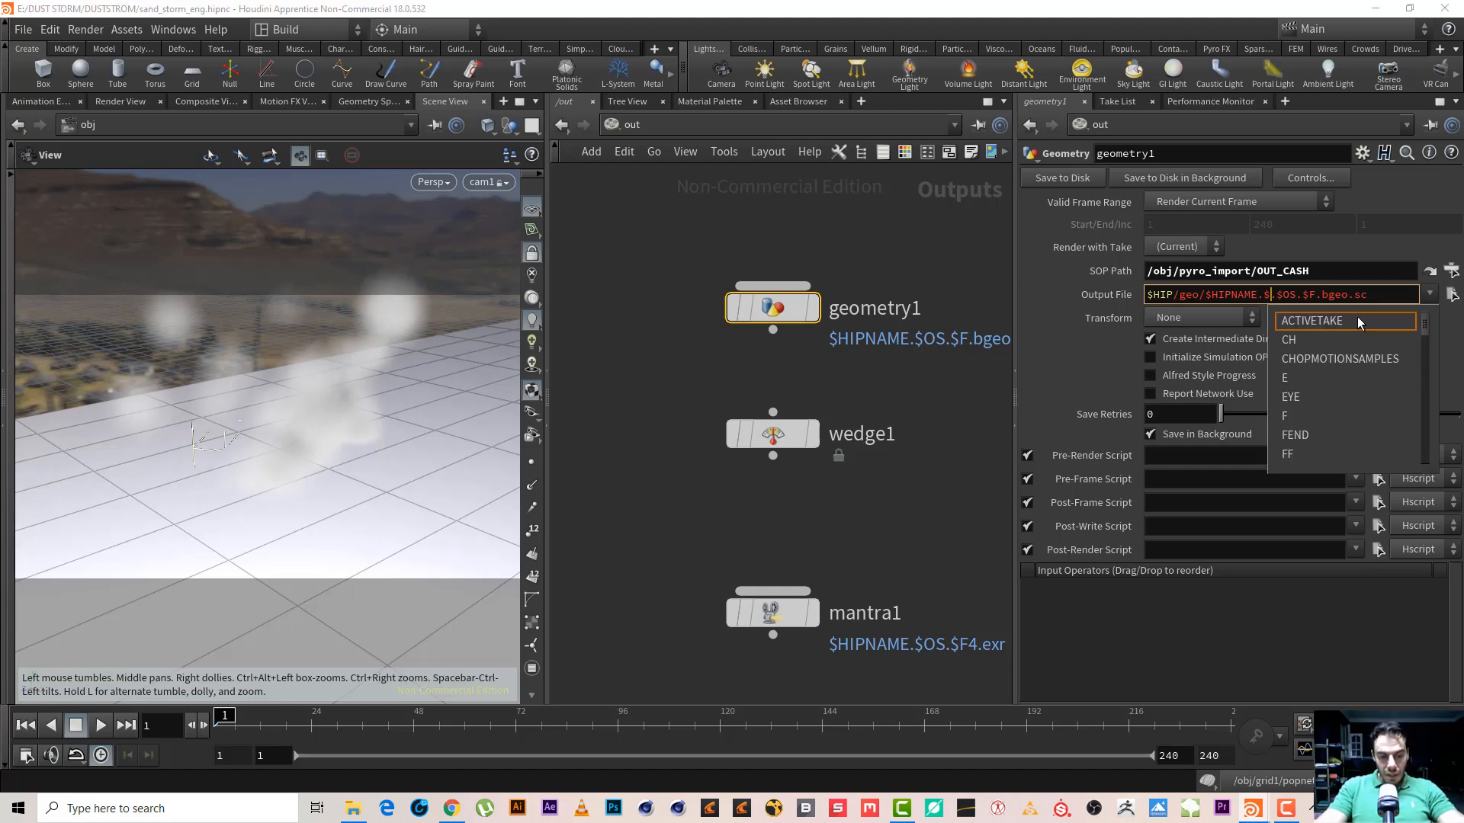
pyautogui.write('WEDGR')
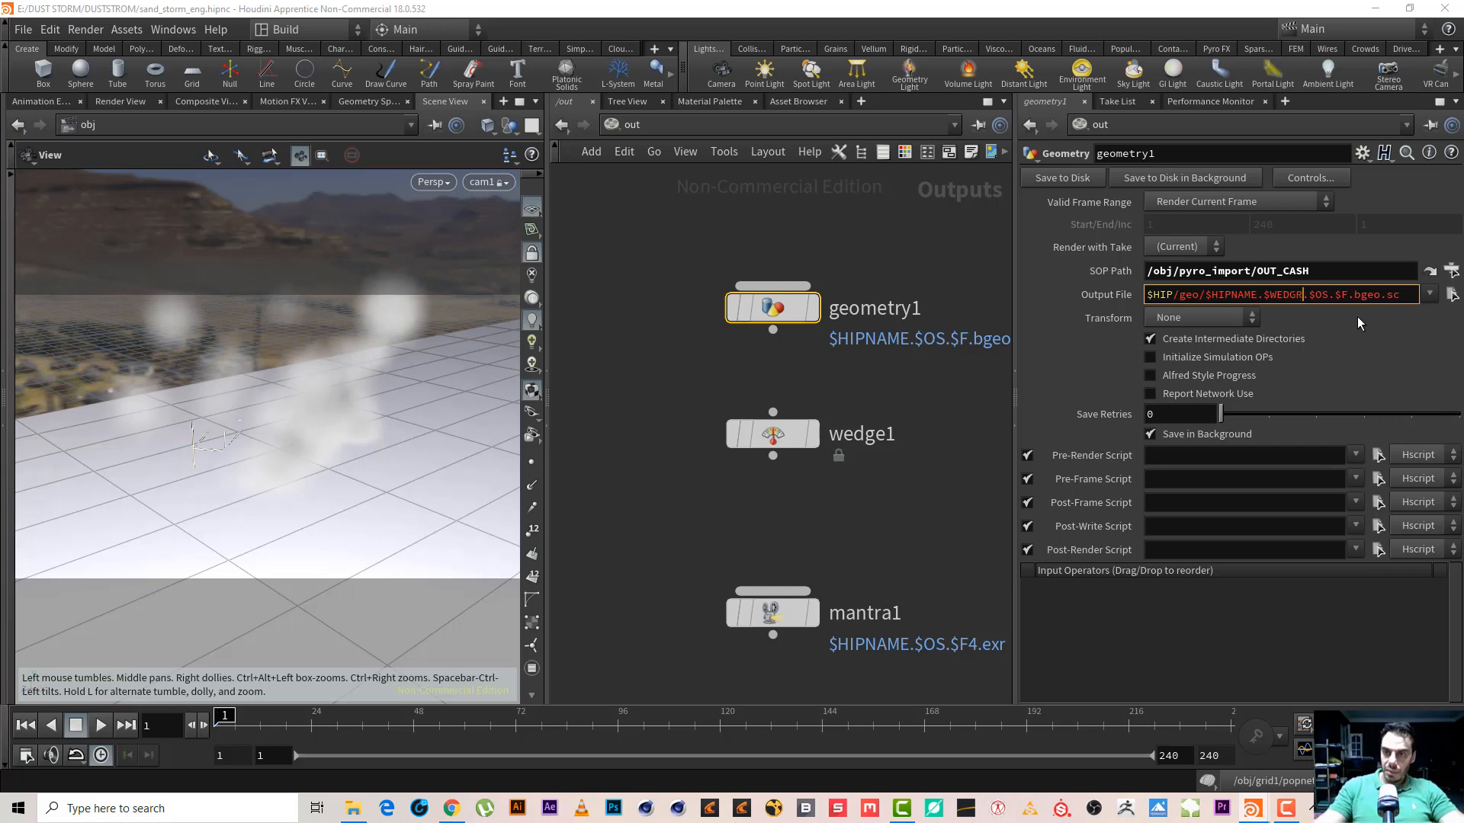
pyautogui.press('Return')
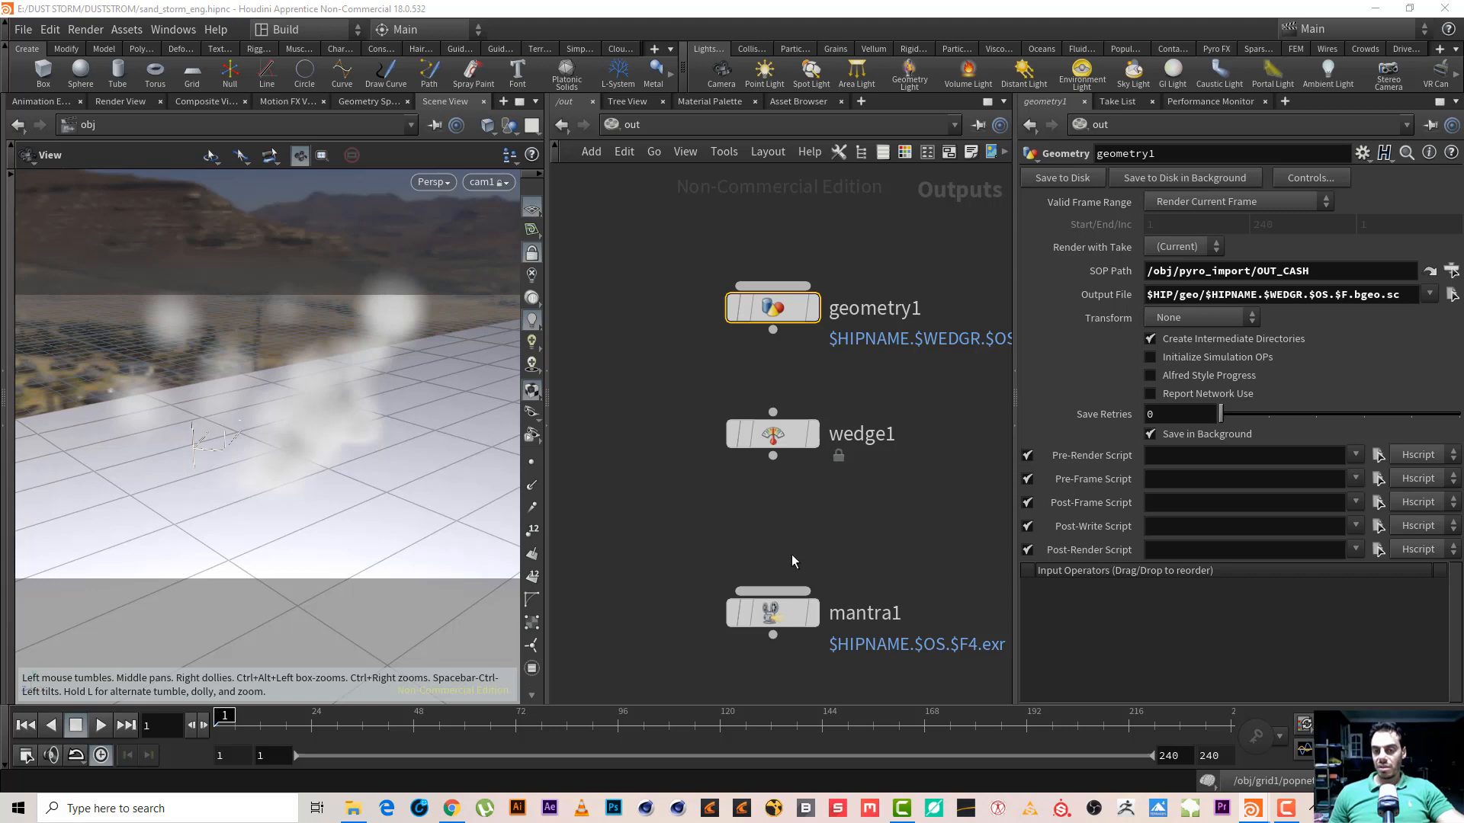
# Check the wedge1 and geometry1 output settings and set geometry1's Valid Frame Range to Render Frame Range
pyautogui.moveTo(793, 548); pyautogui.dragTo(766, 663)
pyautogui.moveTo(877, 509); pyautogui.dragTo(750, 402)
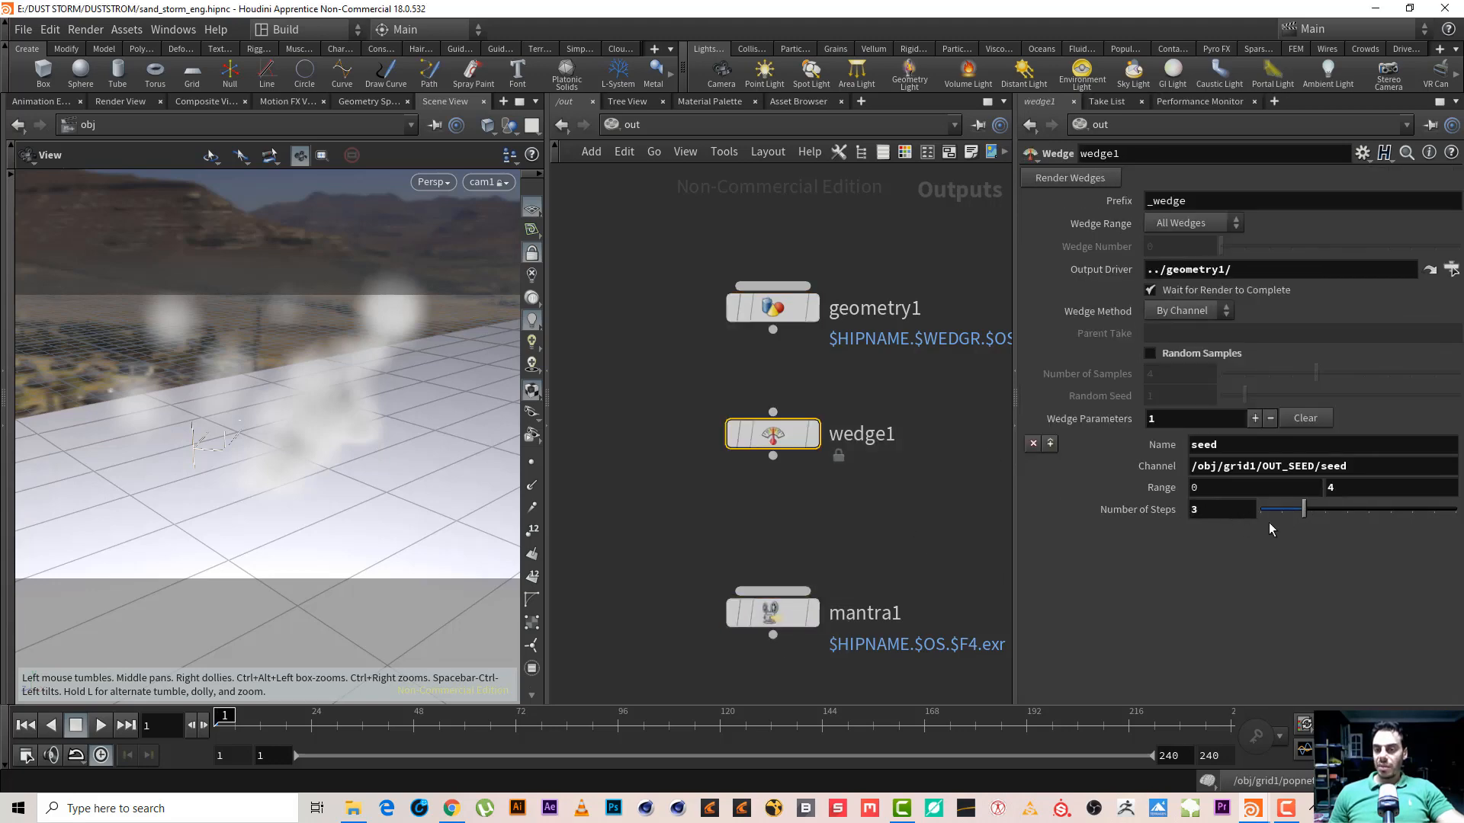
pyautogui.moveTo(872, 244); pyautogui.dragTo(679, 314)
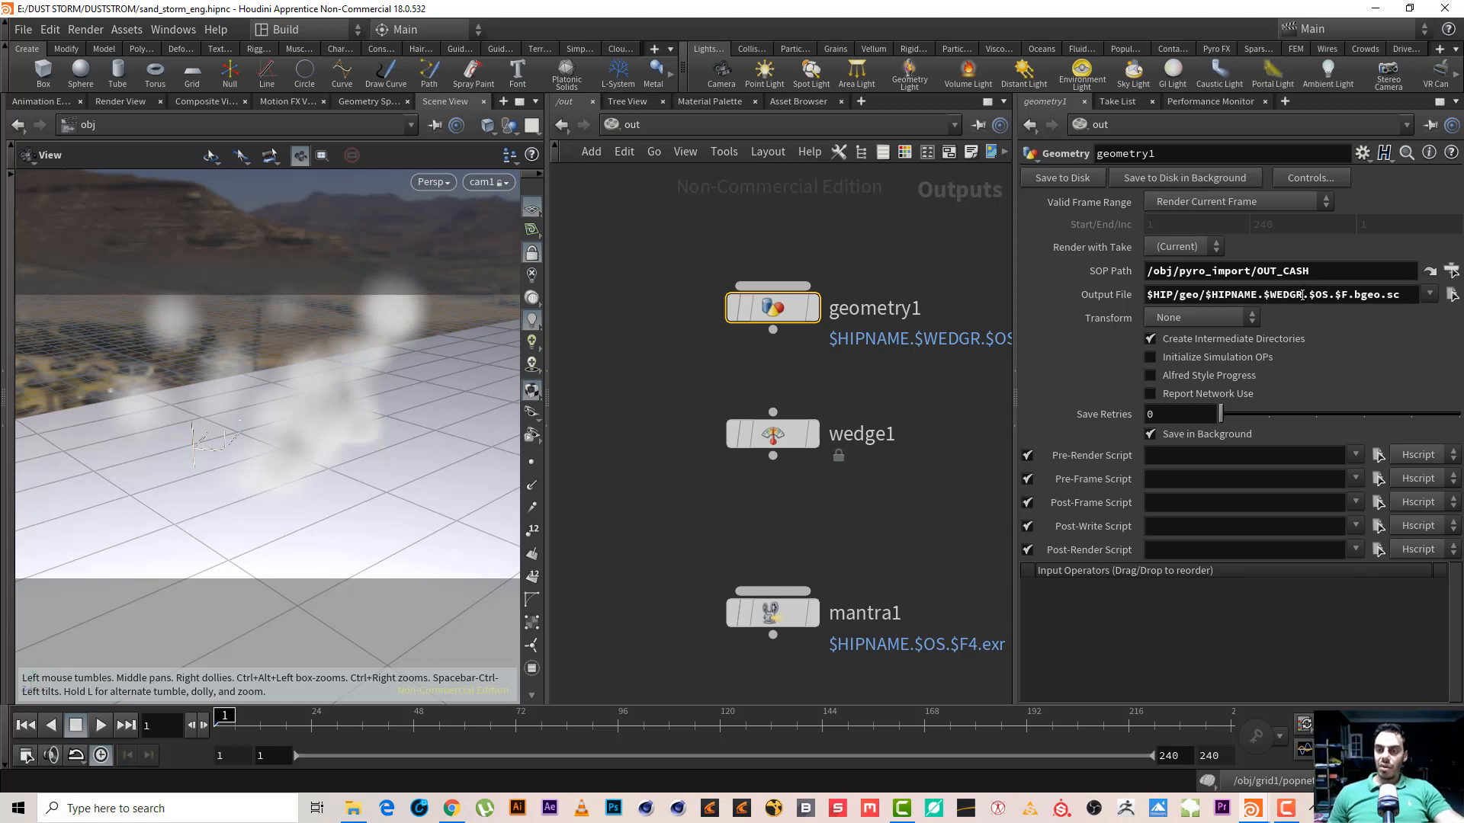
pyautogui.doubleClick(1275, 294)
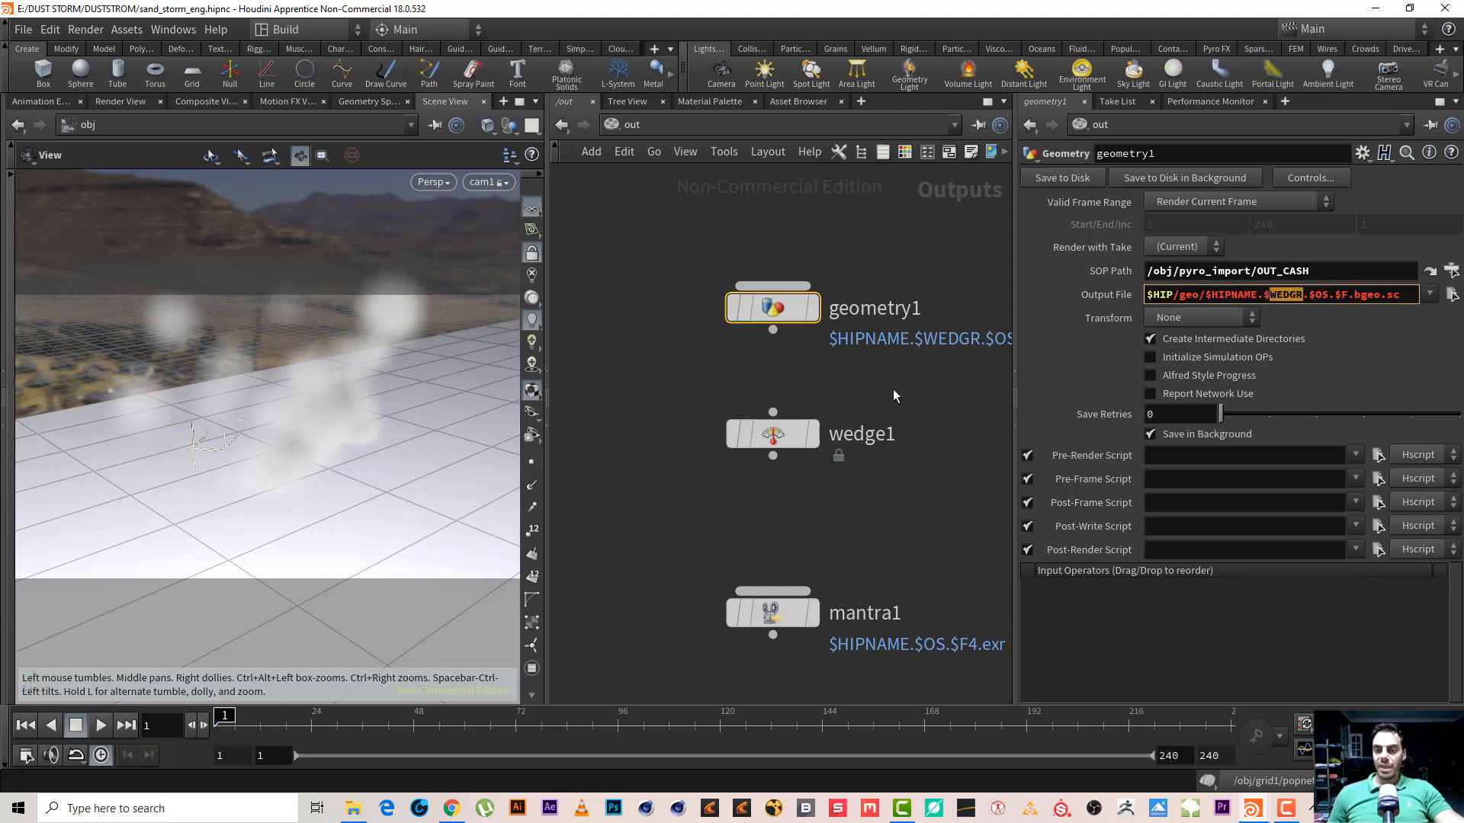
pyautogui.click(1197, 199)
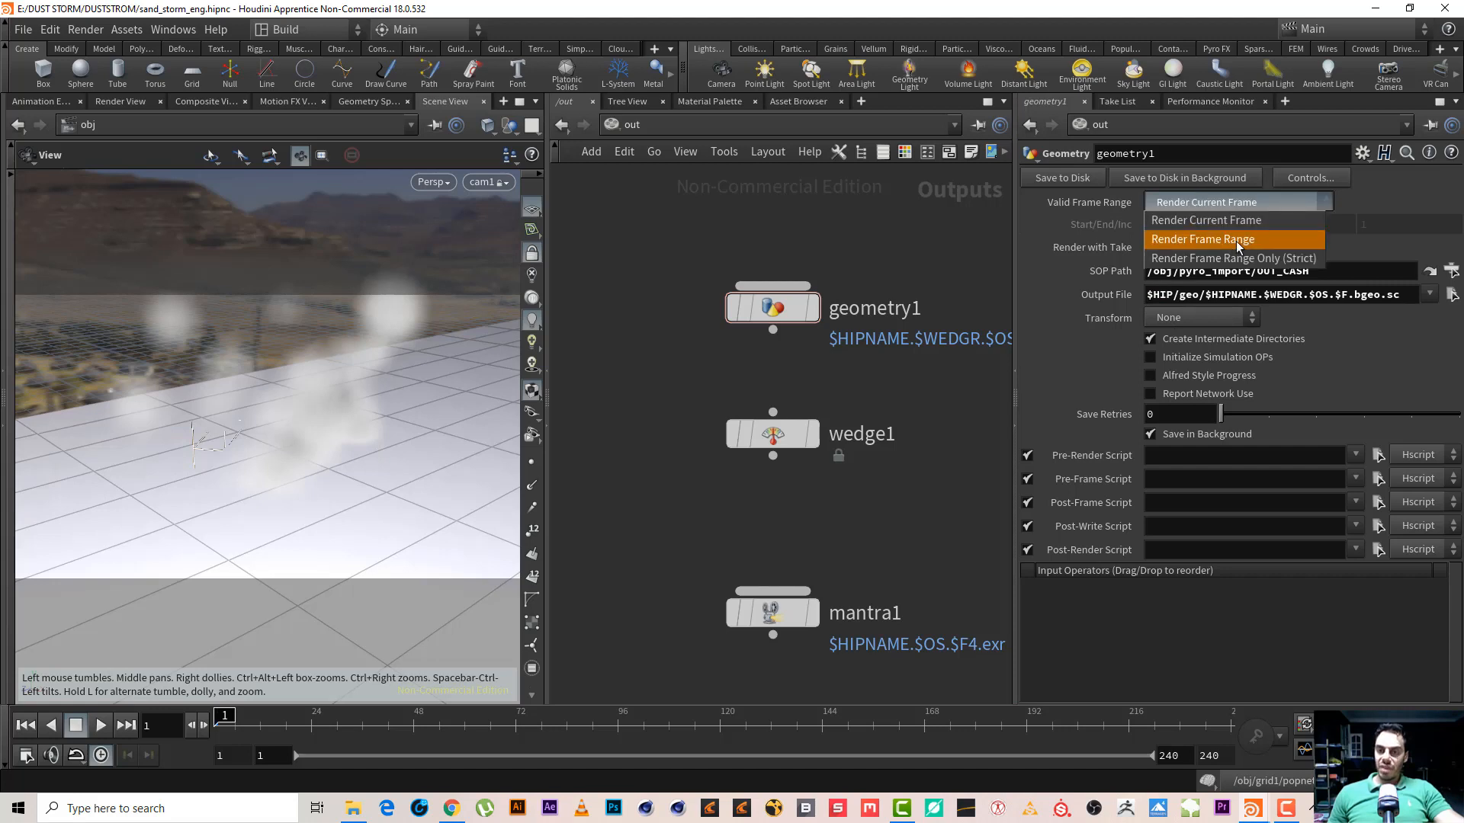
pyautogui.click(1237, 241)
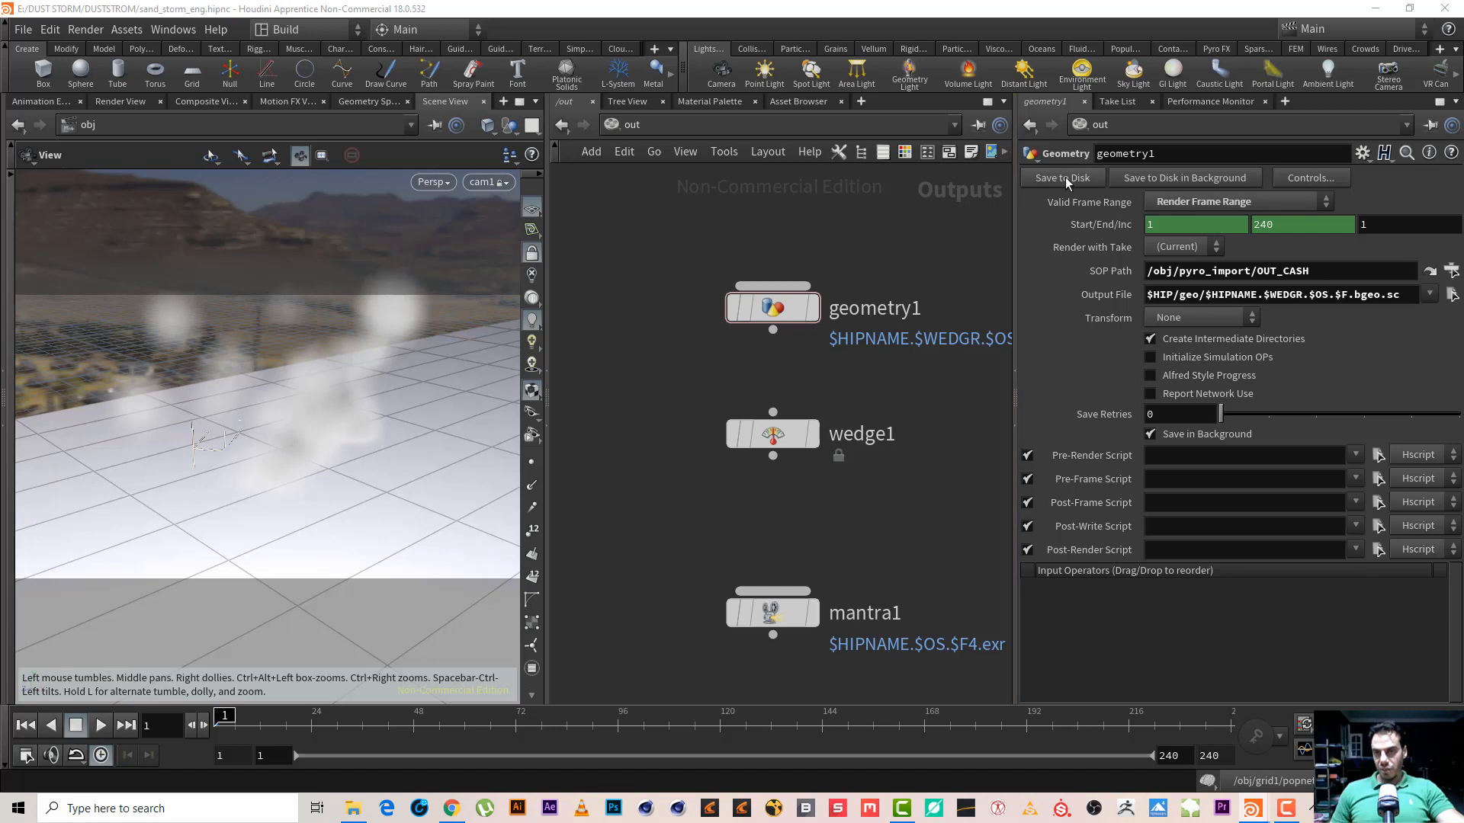
pyautogui.click(790, 446)
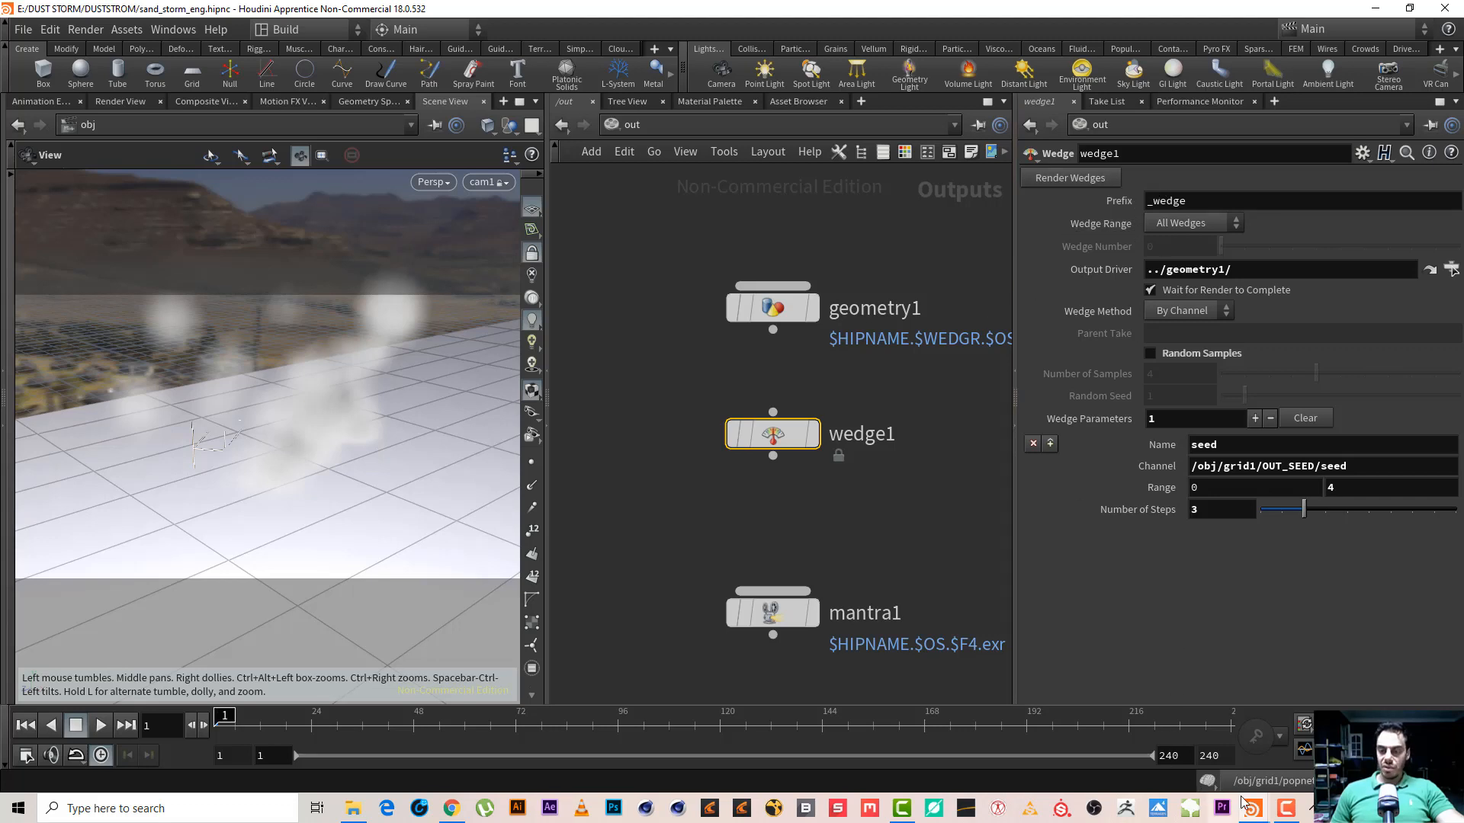
pyautogui.moveTo(1285, 806)
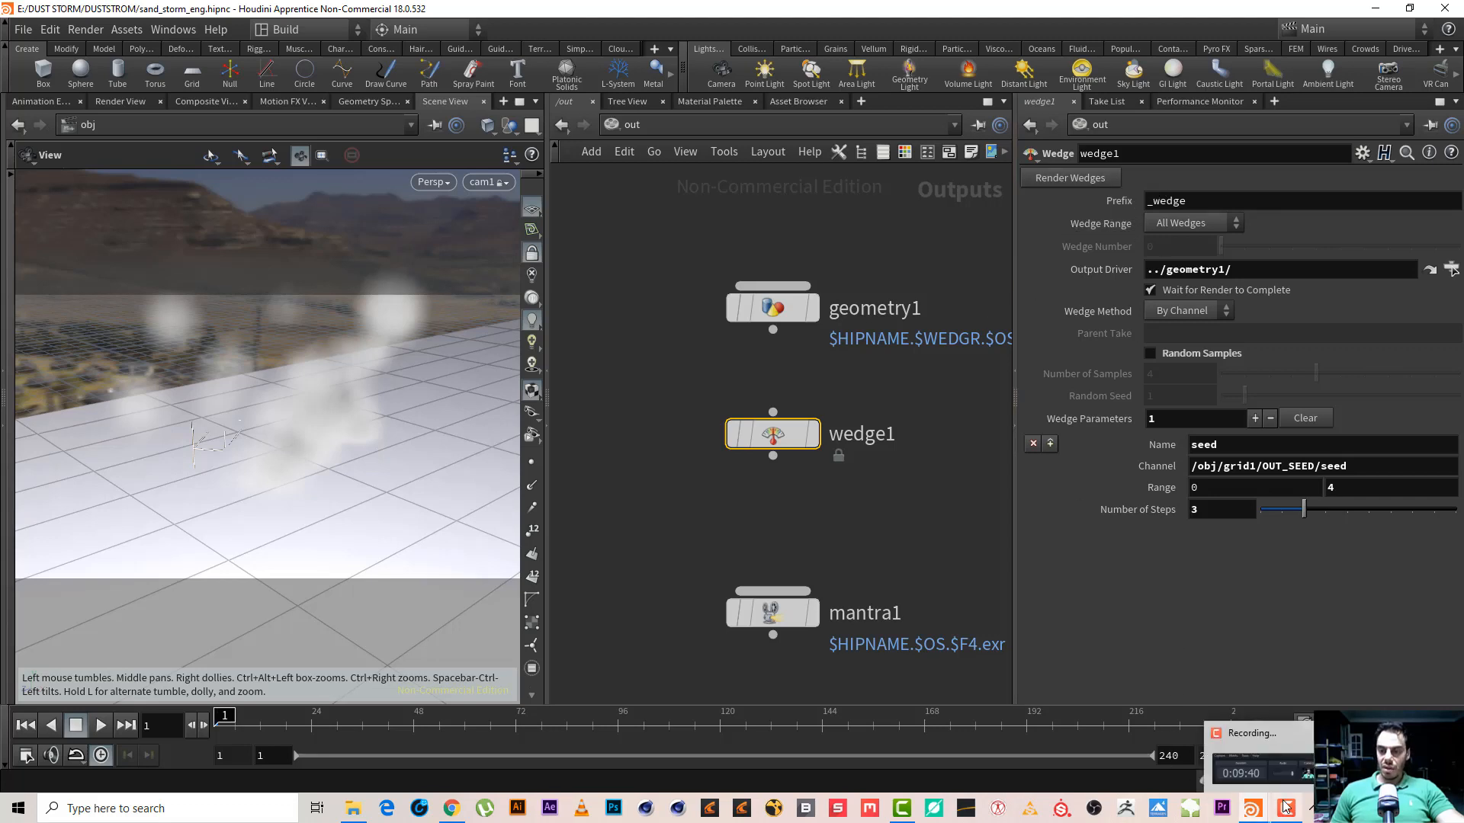
pyautogui.click(1285, 806)
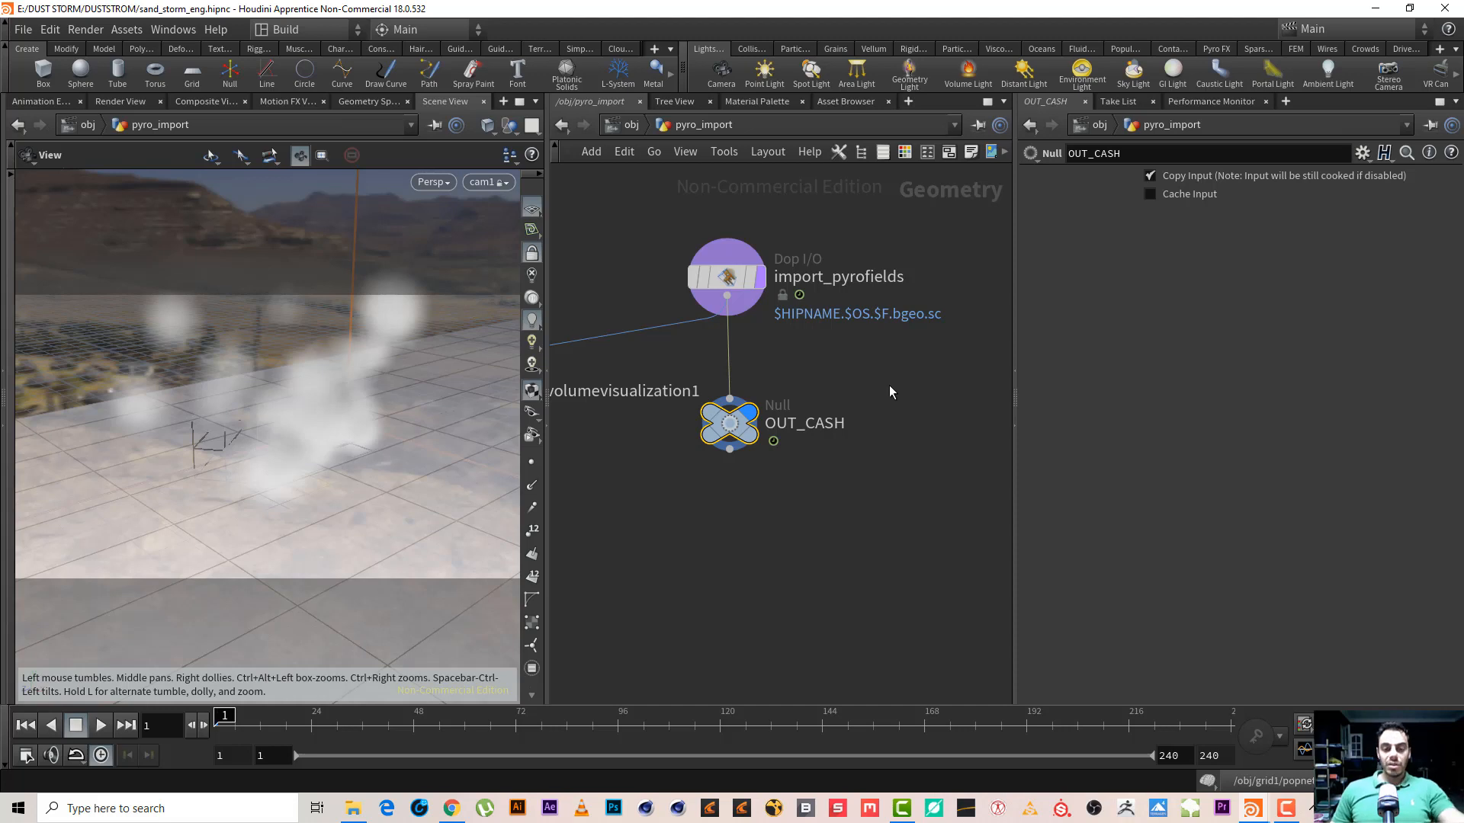
# Add a File node beside import_pyrofields in the pyro_import network
pyautogui.moveTo(889, 388); pyautogui.dragTo(693, 481, button='middle')
pyautogui.scroll(-2, 739, 471)
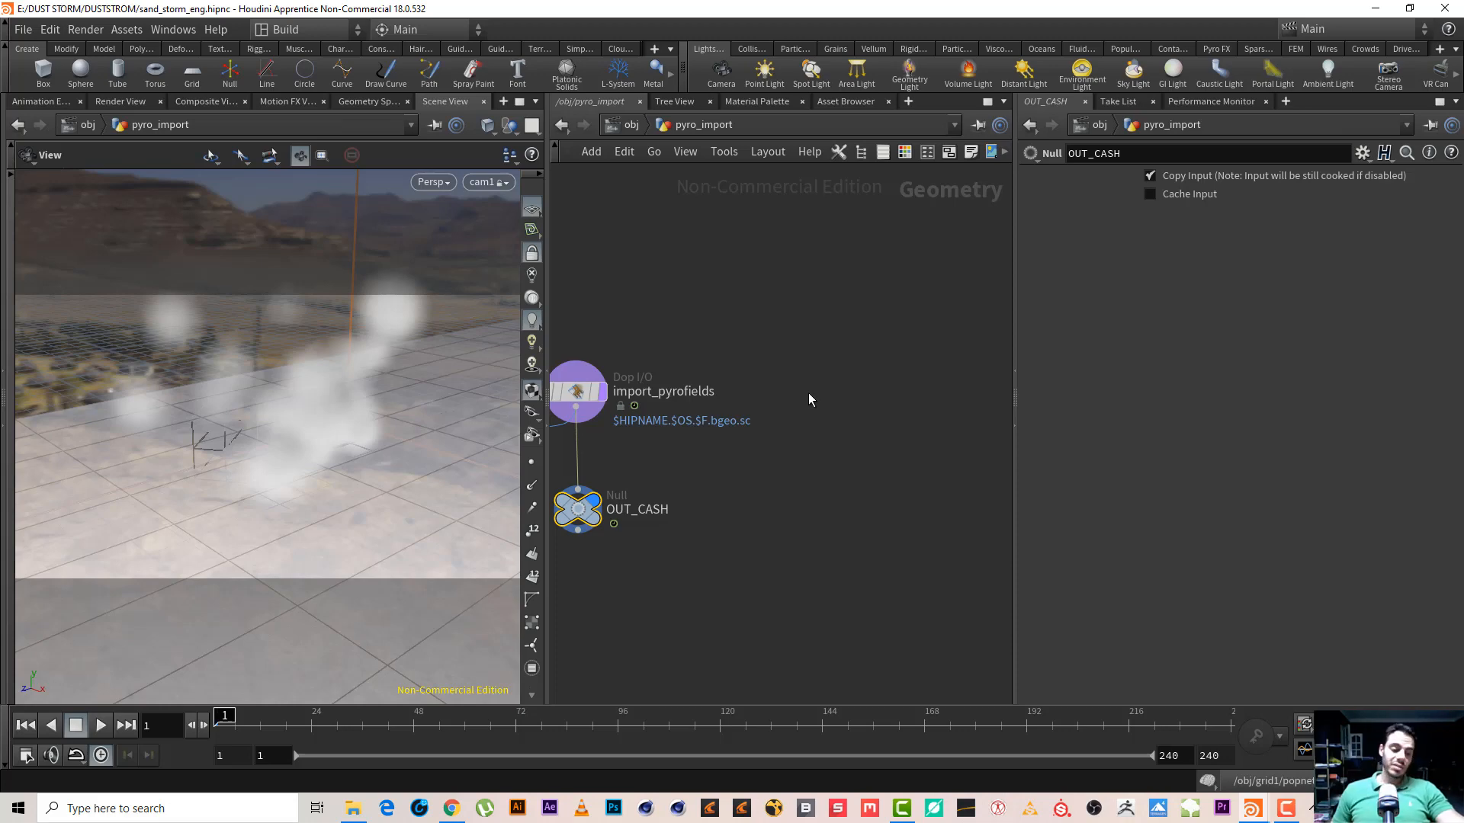
pyautogui.press('Tab')
pyautogui.write('file')
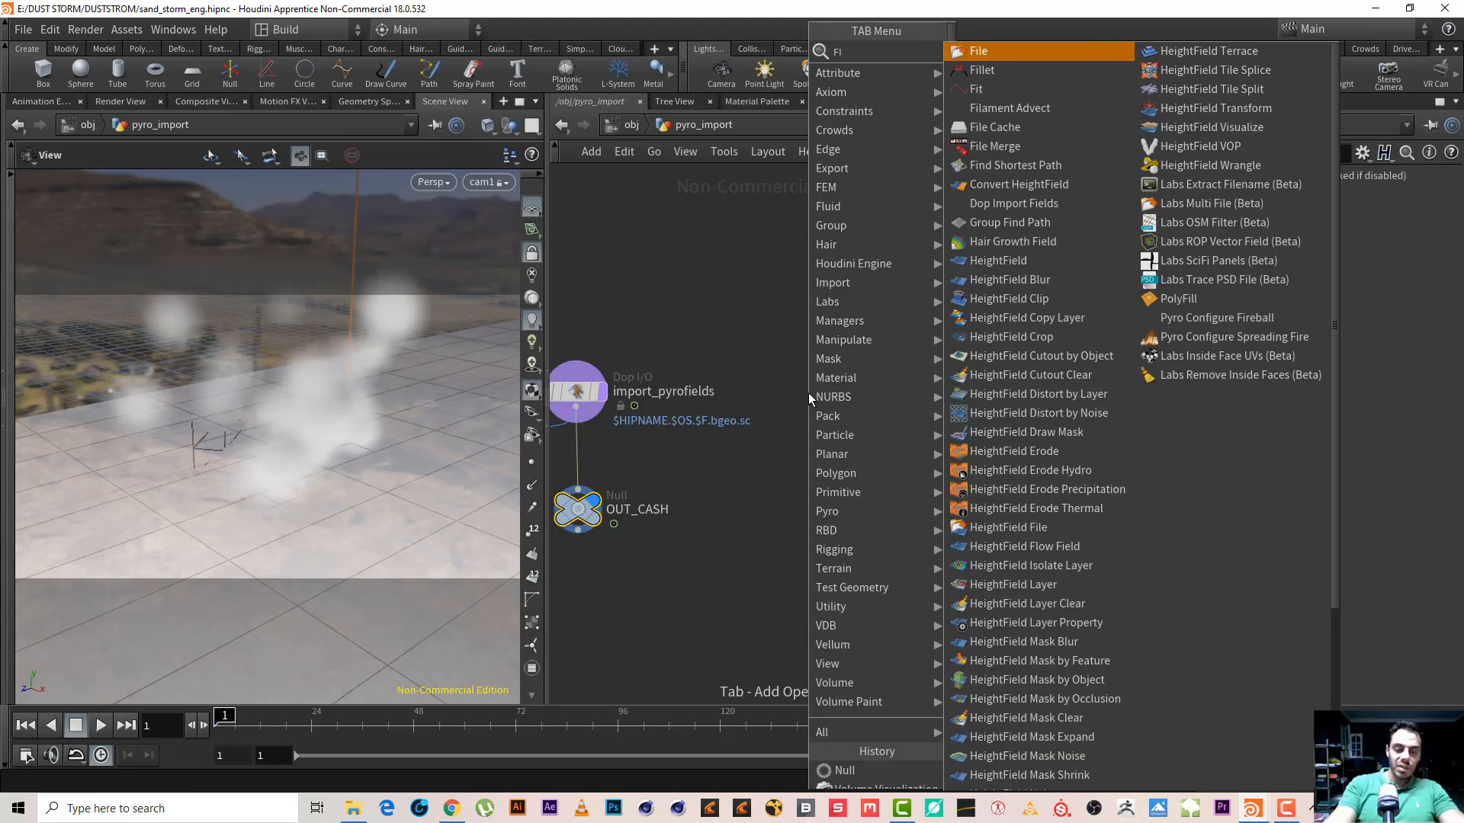
pyautogui.press('Return')
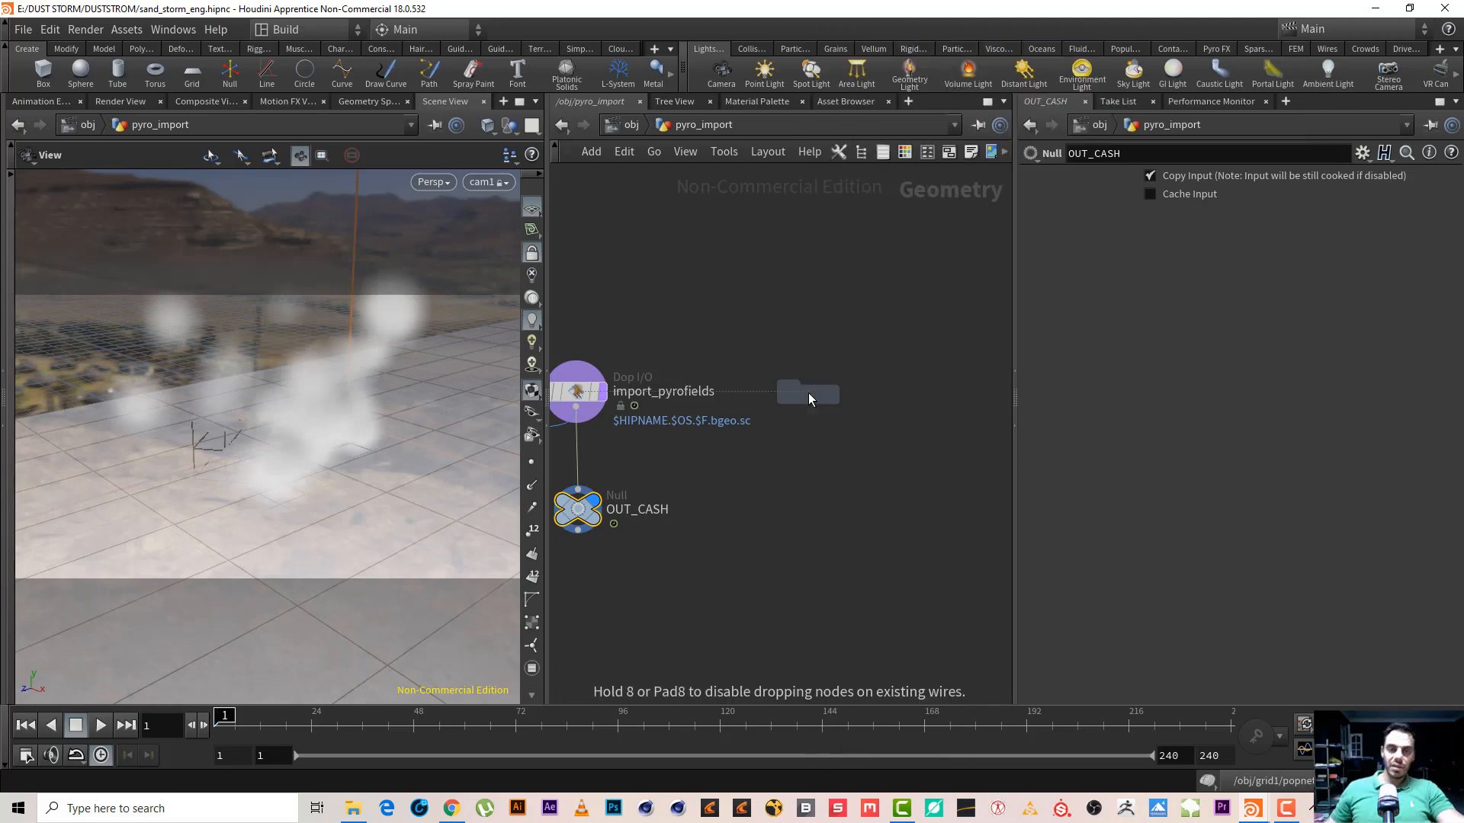
pyautogui.click(808, 392)
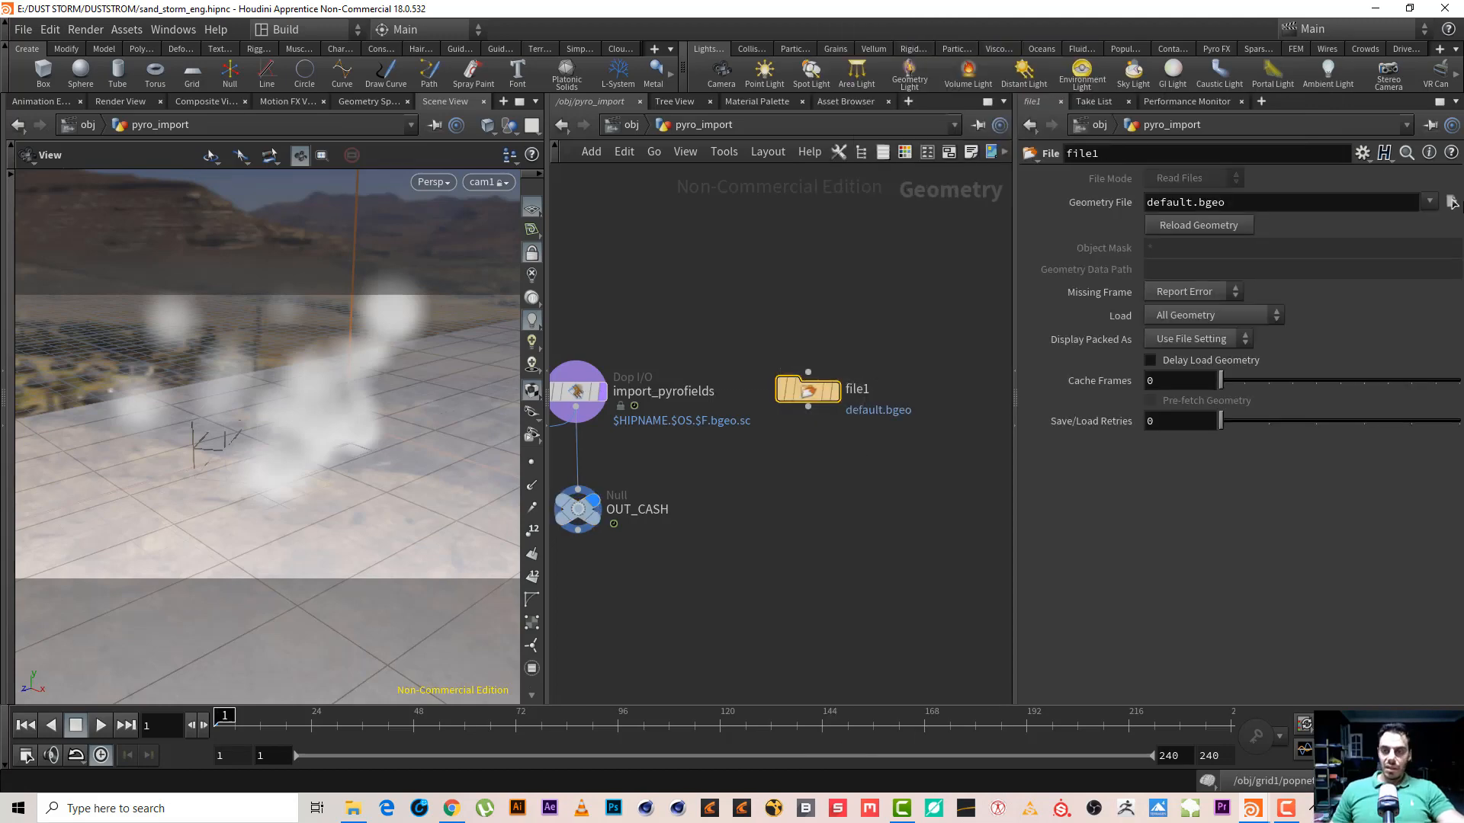
# Load the $HIP/geo/duststorm_arbic._wedge_seed_0.000000.geometry1.$F.bgeo.sc sequence into file1
pyautogui.click(1452, 200)
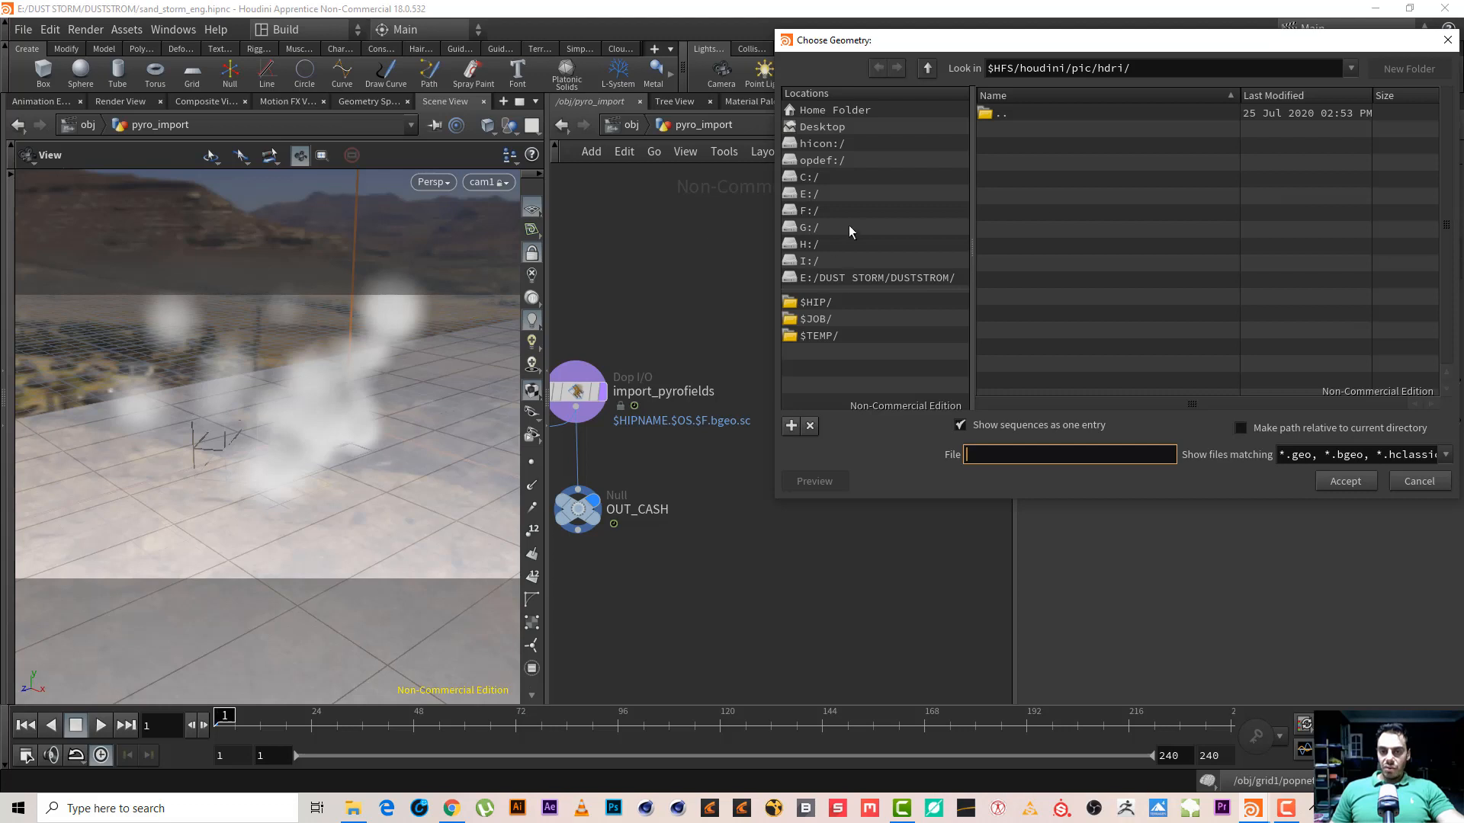
pyautogui.click(837, 307)
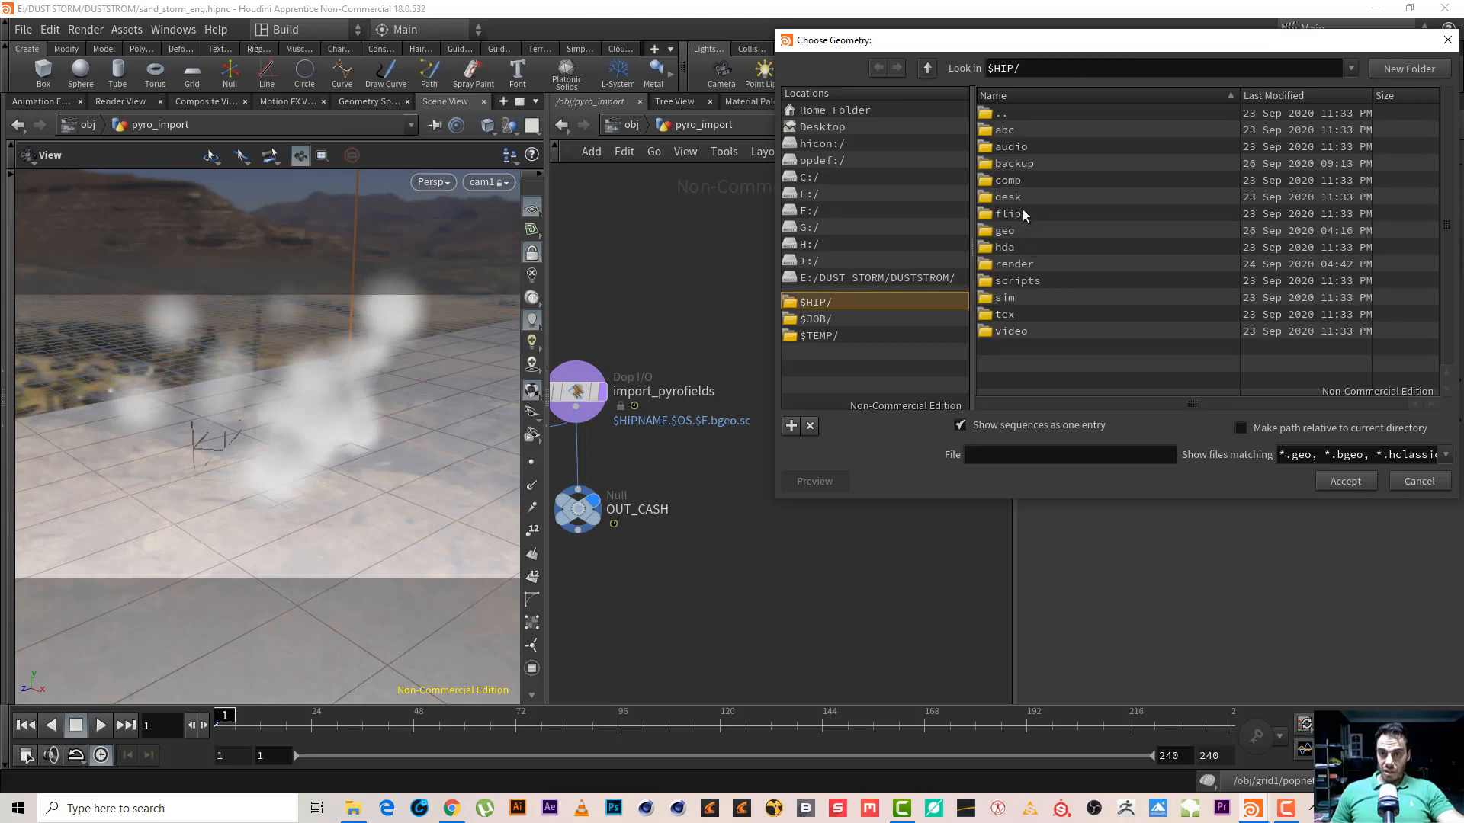
pyautogui.doubleClick(1023, 233)
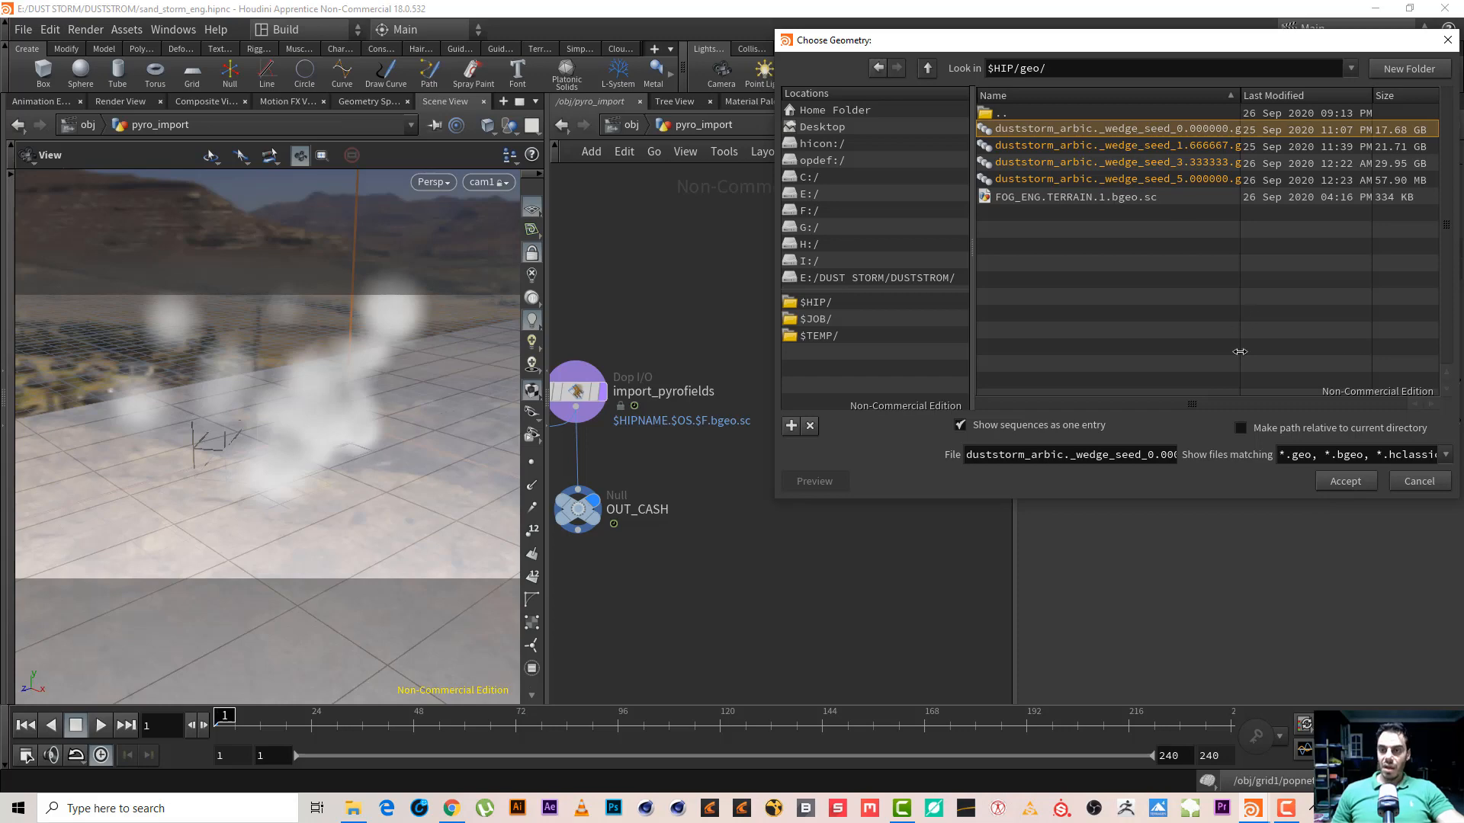
pyautogui.click(1344, 483)
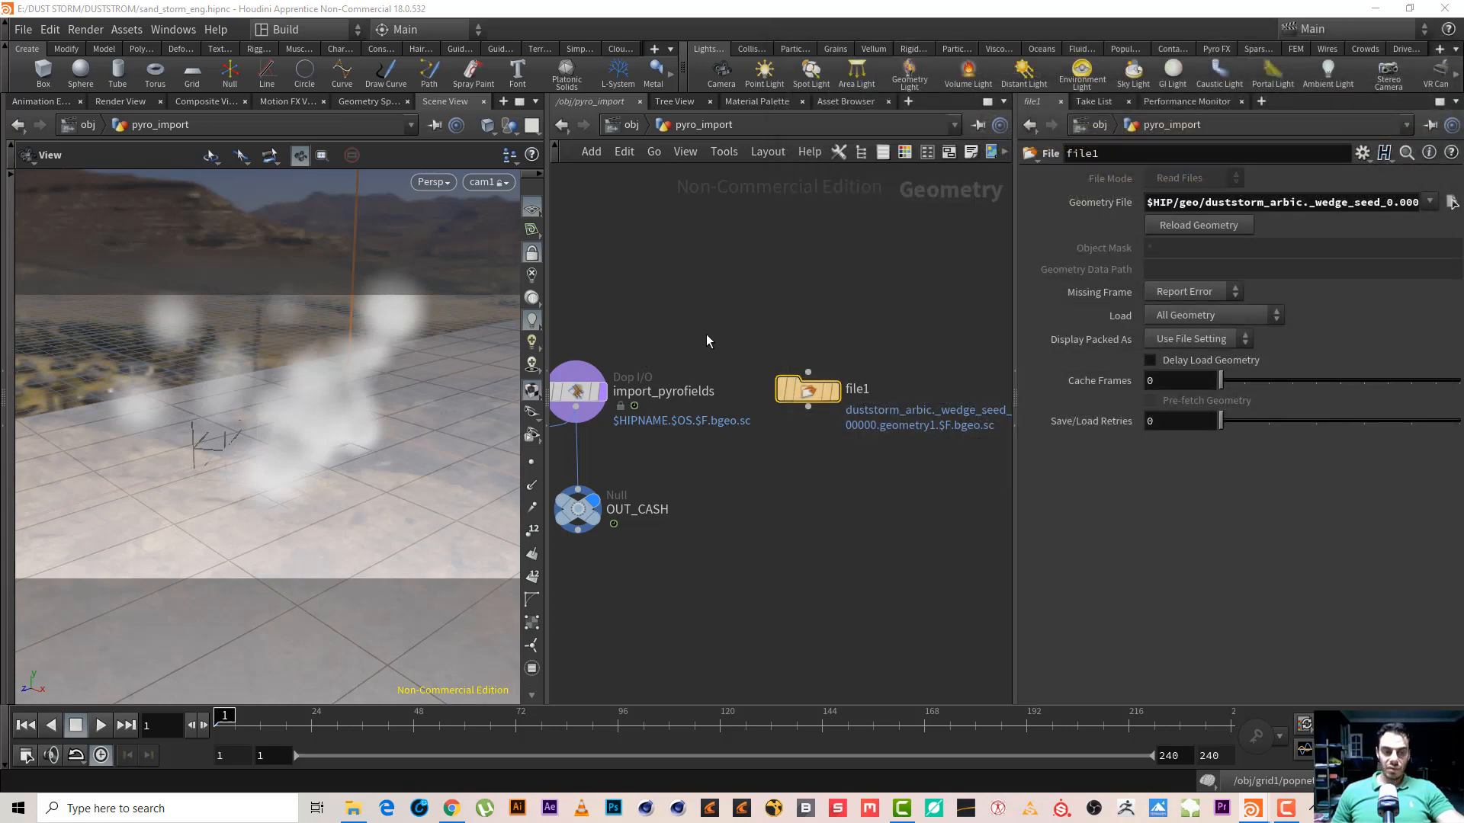
# Display the cached geometry of file1, switching briefly to import_pyrofields to compare the two
pyautogui.click(834, 394)
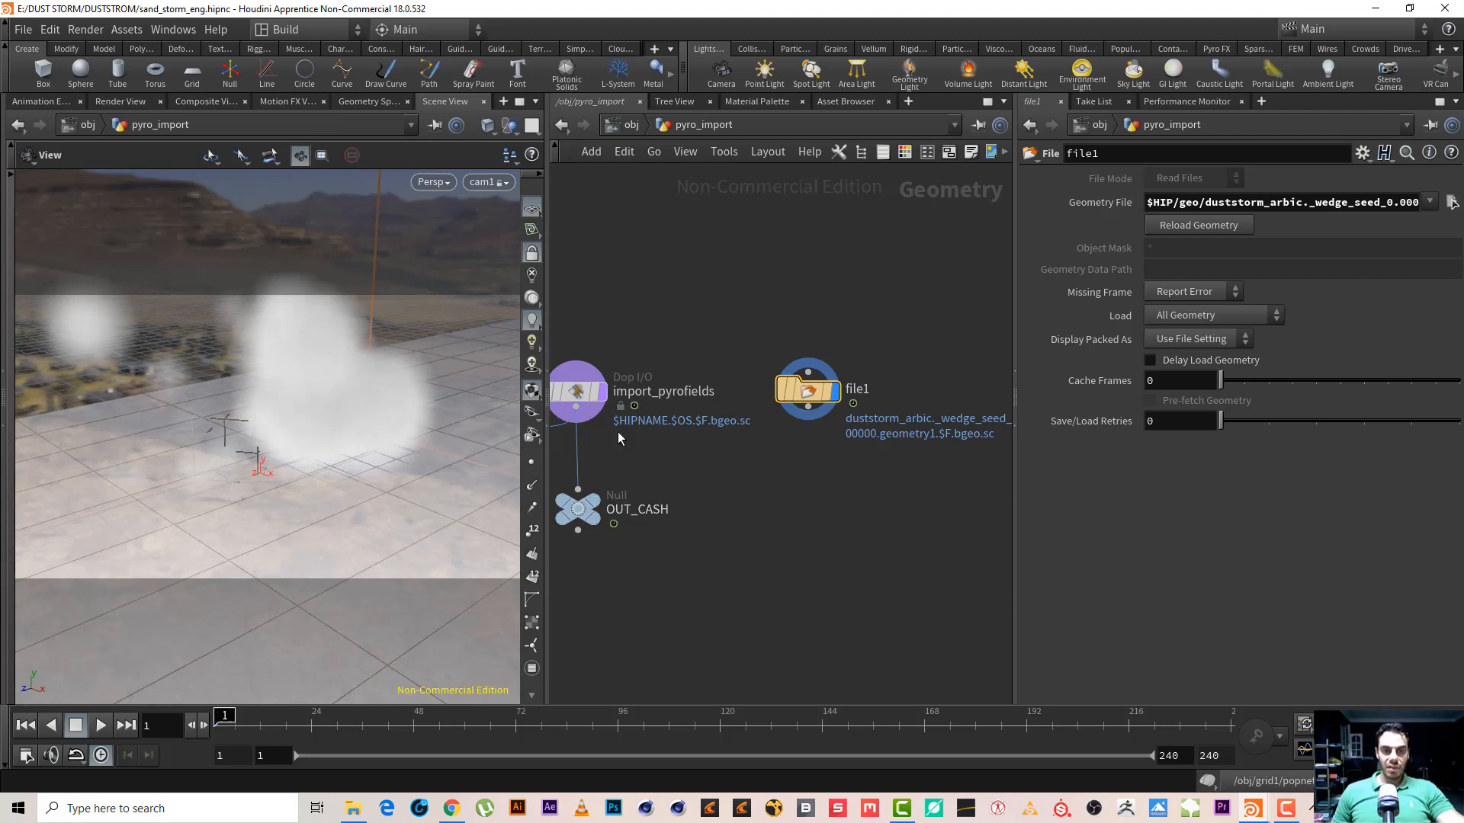
pyautogui.moveTo(728, 451); pyautogui.dragTo(810, 394, button='middle')
pyautogui.click(684, 335)
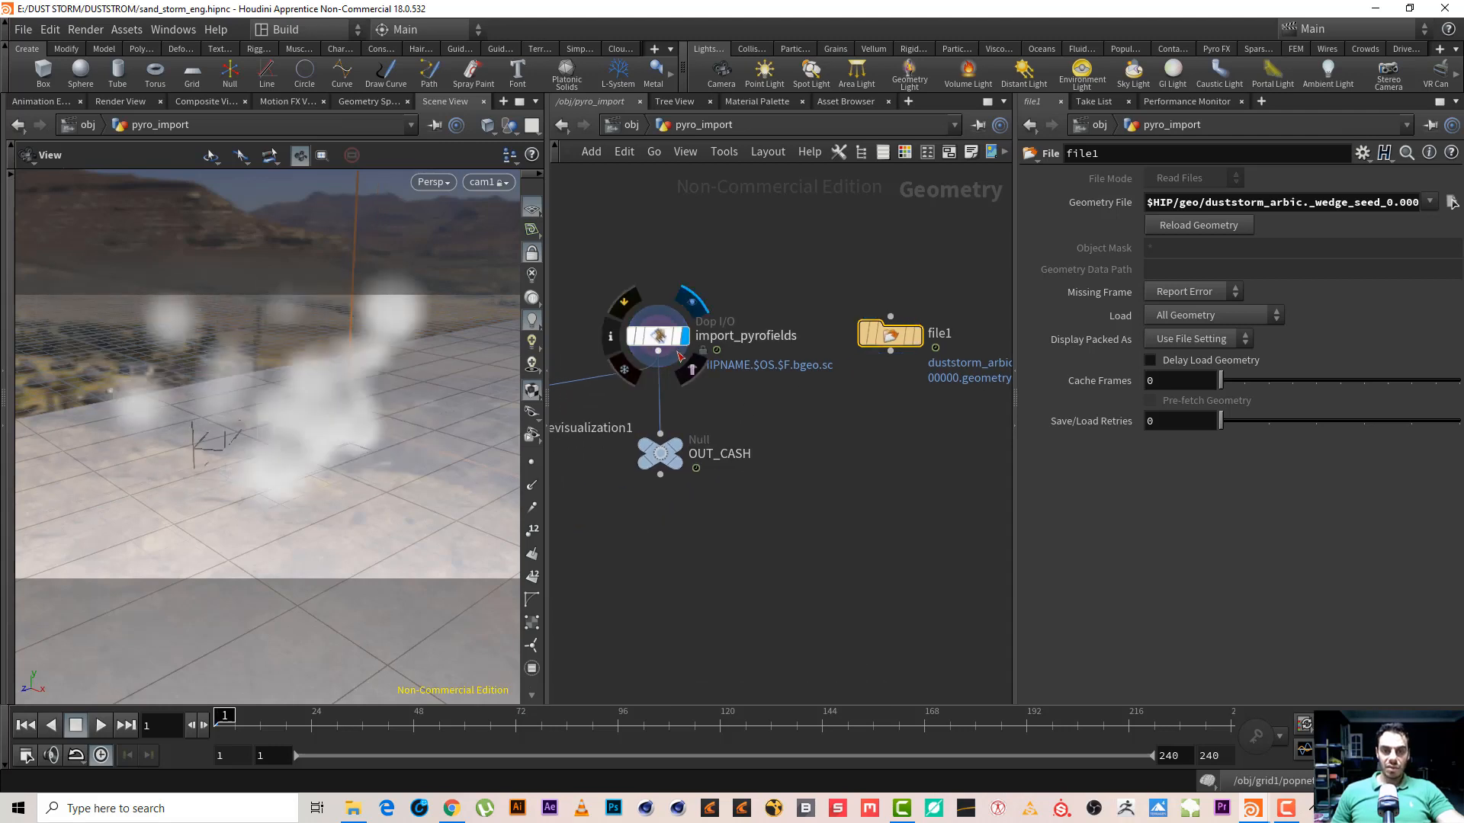
pyautogui.click(924, 300)
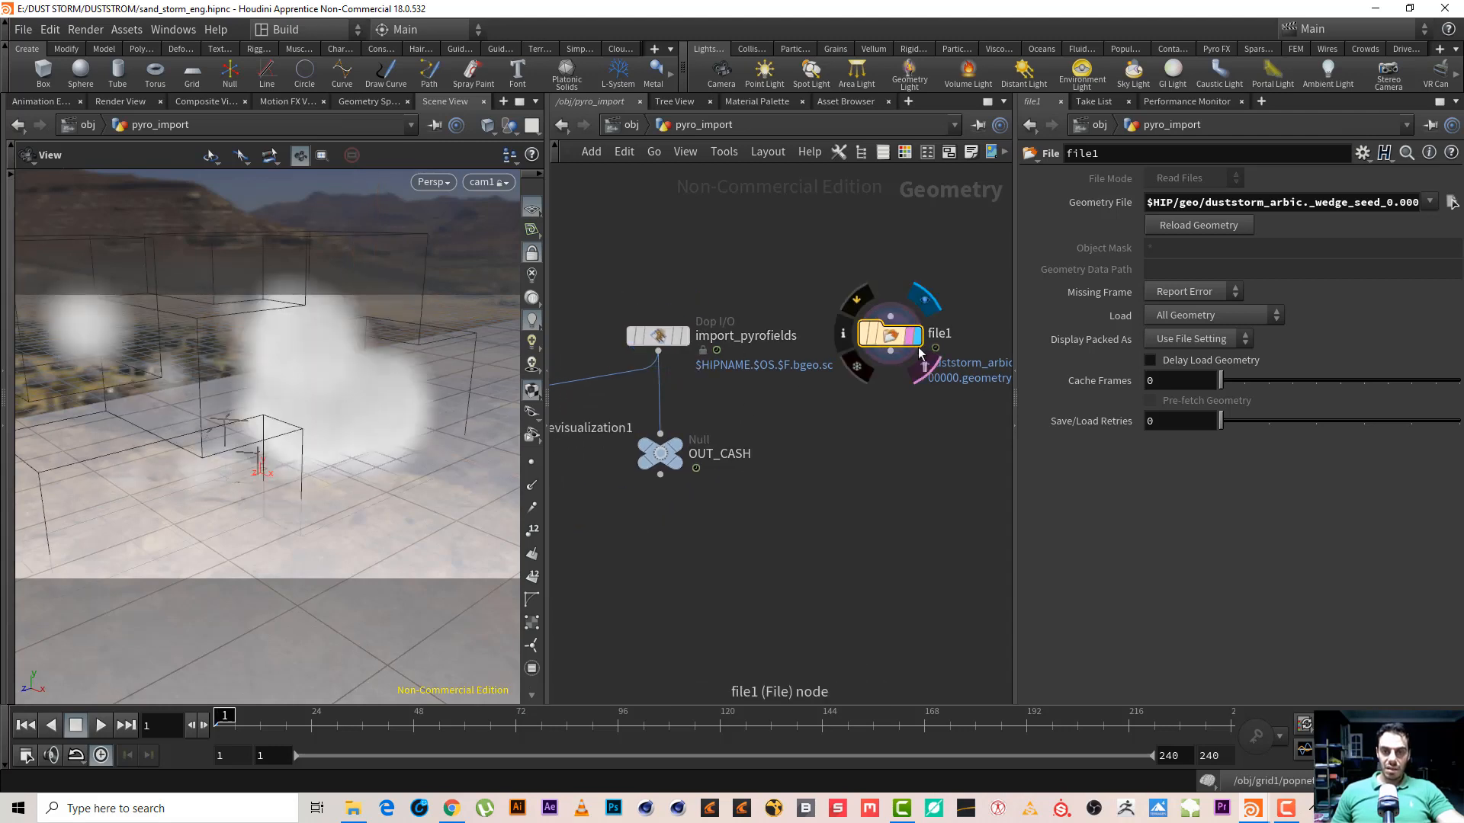
# Scrub the timeline to frame 122 and inspect the whole cached sand storm from farther away
pyautogui.click(269, 720)
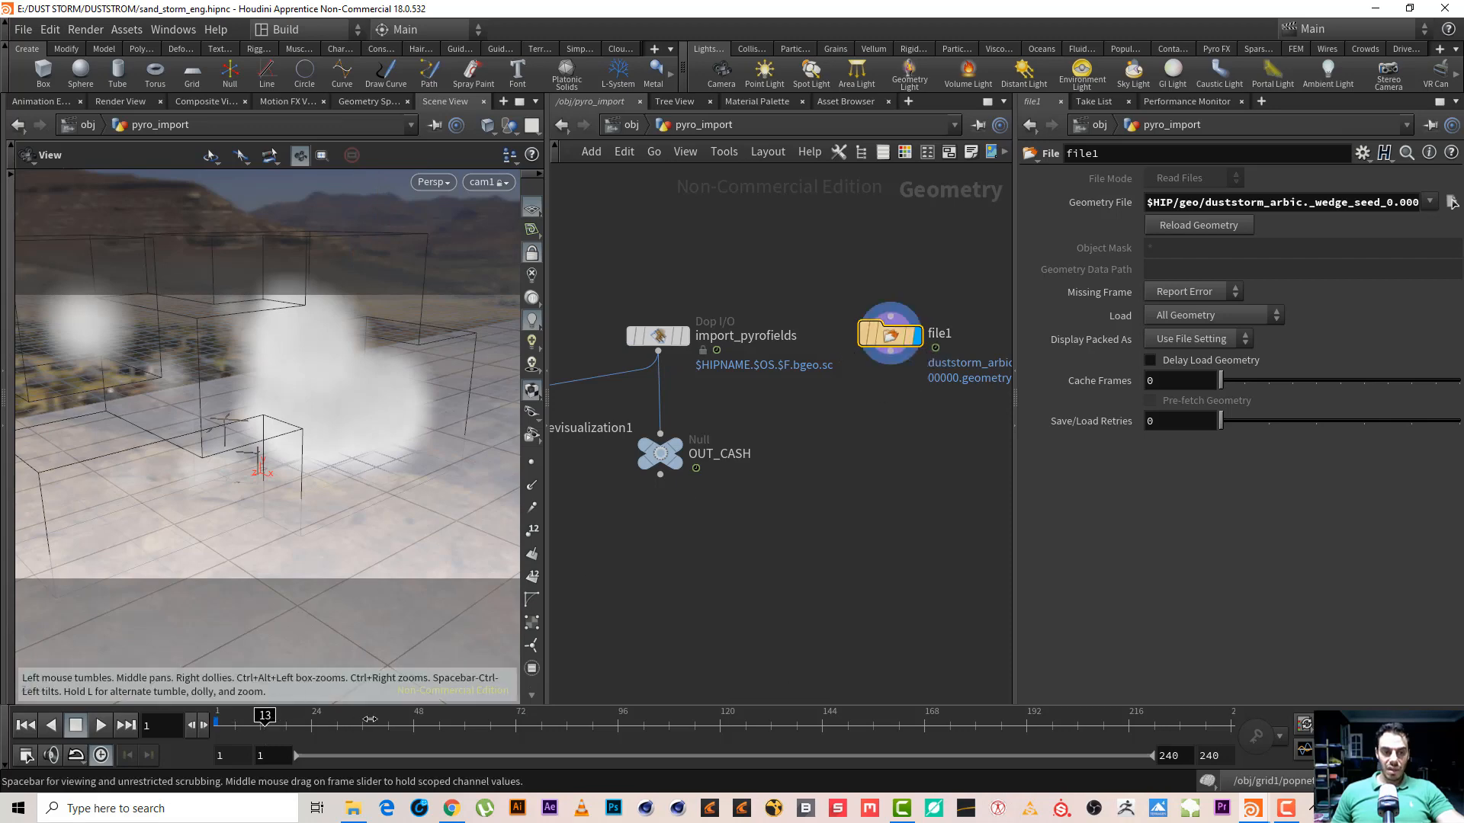
pyautogui.moveTo(478, 712); pyautogui.dragTo(653, 730)
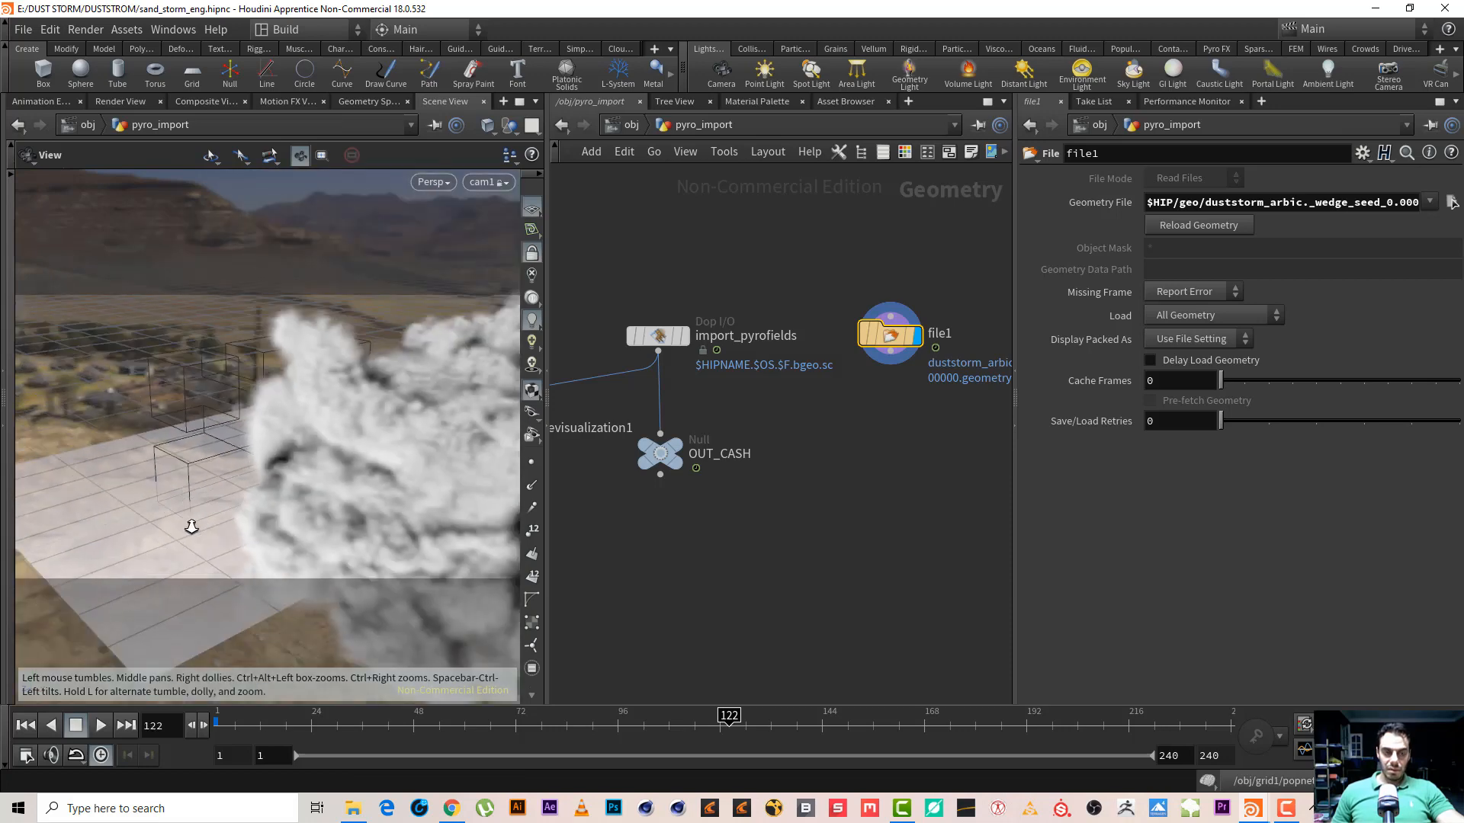
pyautogui.moveTo(127, 420); pyautogui.dragTo(175, 369, button='middle')
pyautogui.scroll(-3, 190, 382)
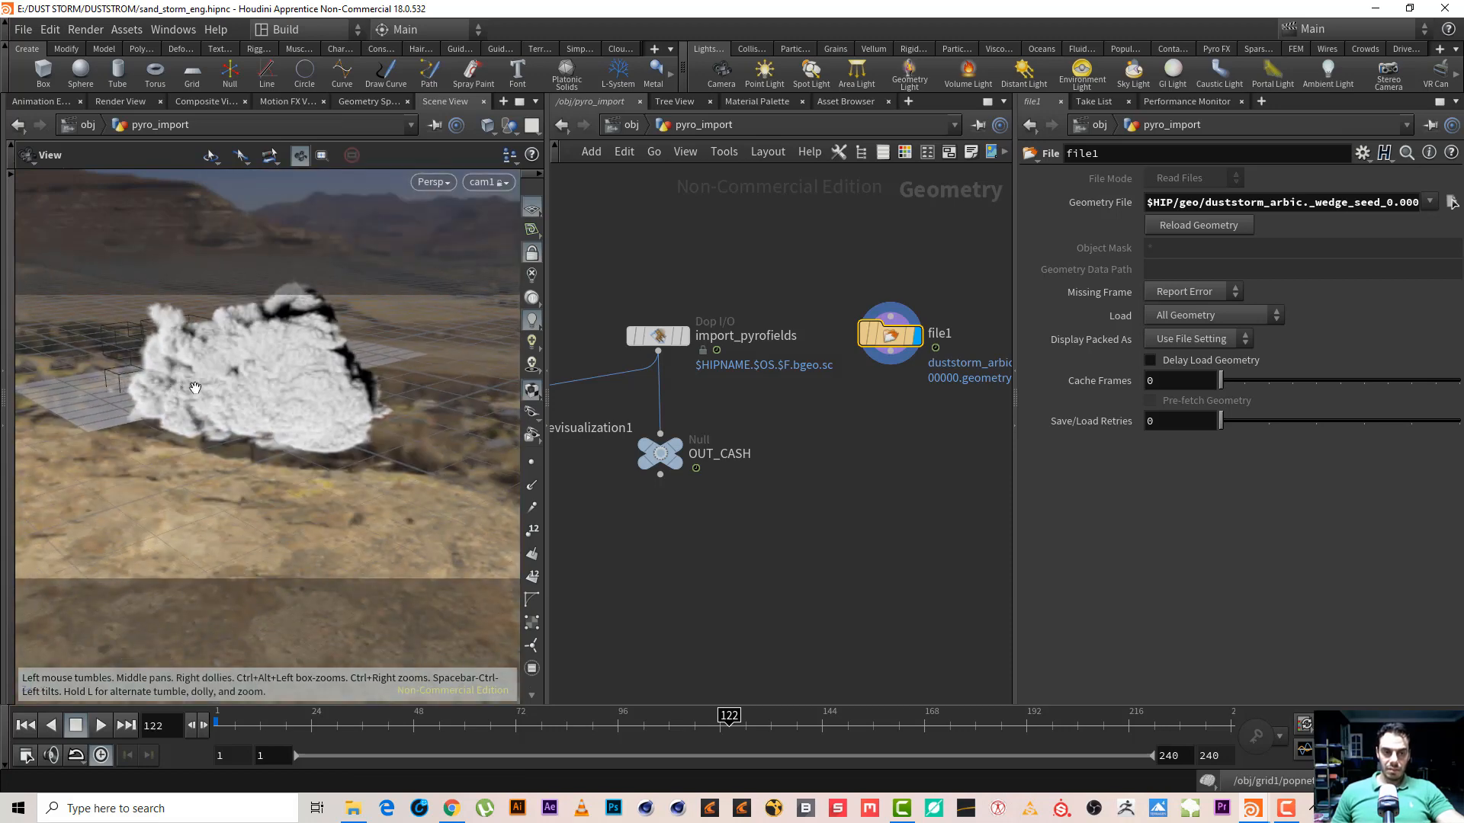
pyautogui.moveTo(196, 386)
pyautogui.mouseDown()
pyautogui.moveTo(213, 484)
pyautogui.moveTo(199, 388)
pyautogui.mouseUp()
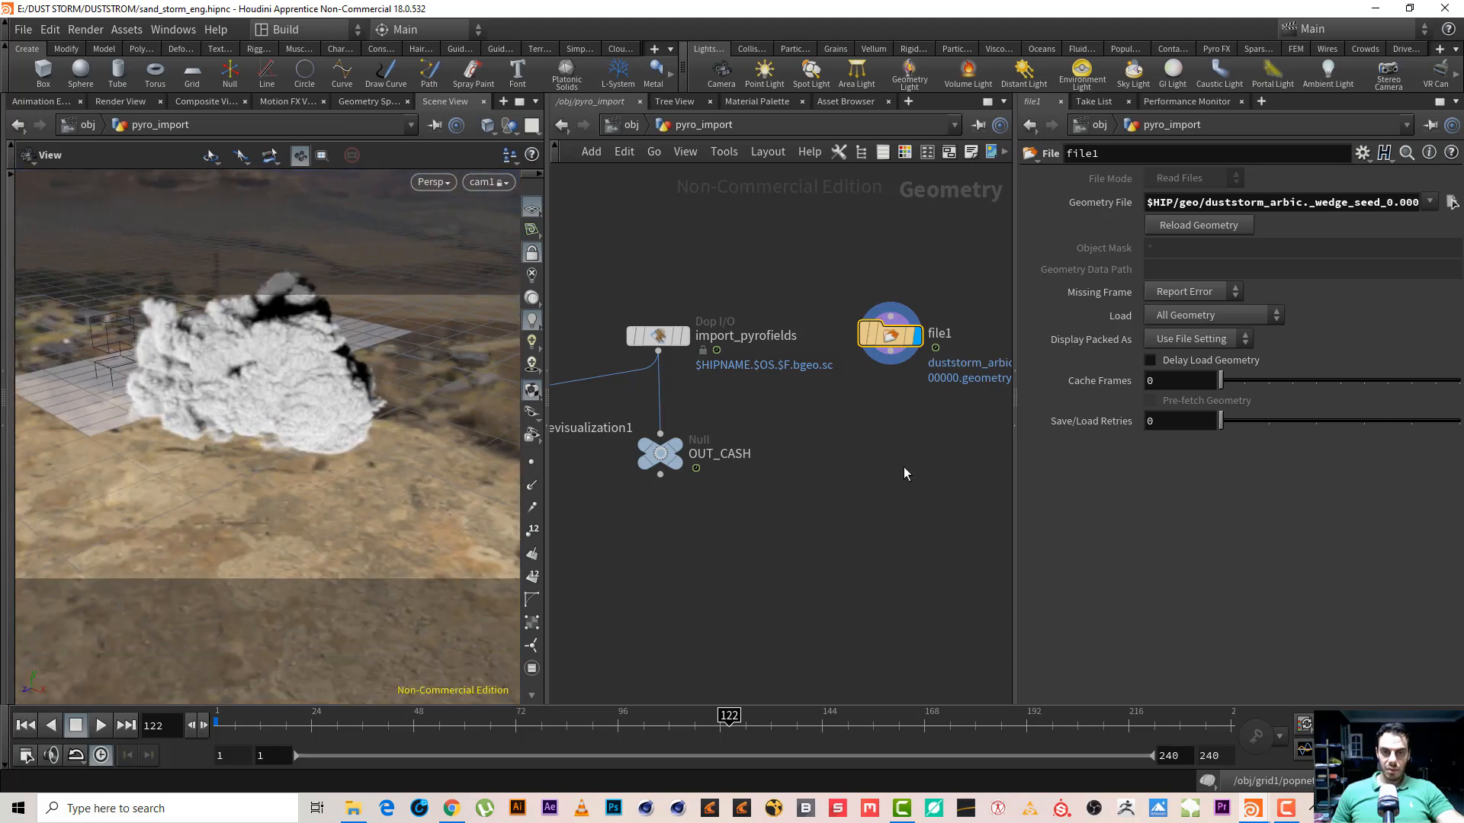
# Duplicate the file1 node and place the copy beside the original
pyautogui.moveTo(903, 467); pyautogui.dragTo(733, 497, button='middle')
pyautogui.moveTo(707, 373)
pyautogui.moveTo(708, 374); pyautogui.dragTo(672, 383)
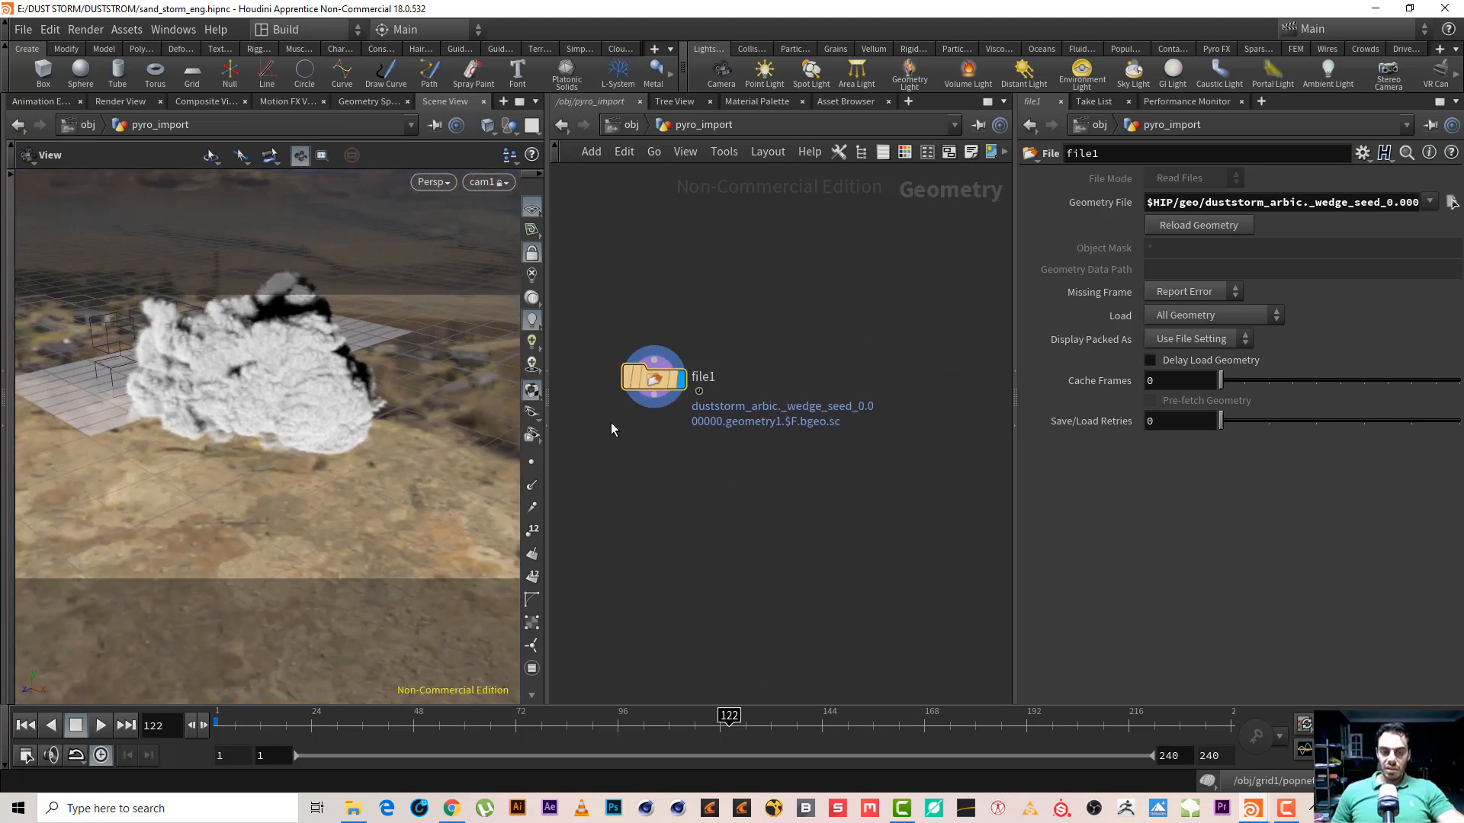
pyautogui.hotkey('ctrl', 'c')
pyautogui.hotkey('ctrl', 'v')
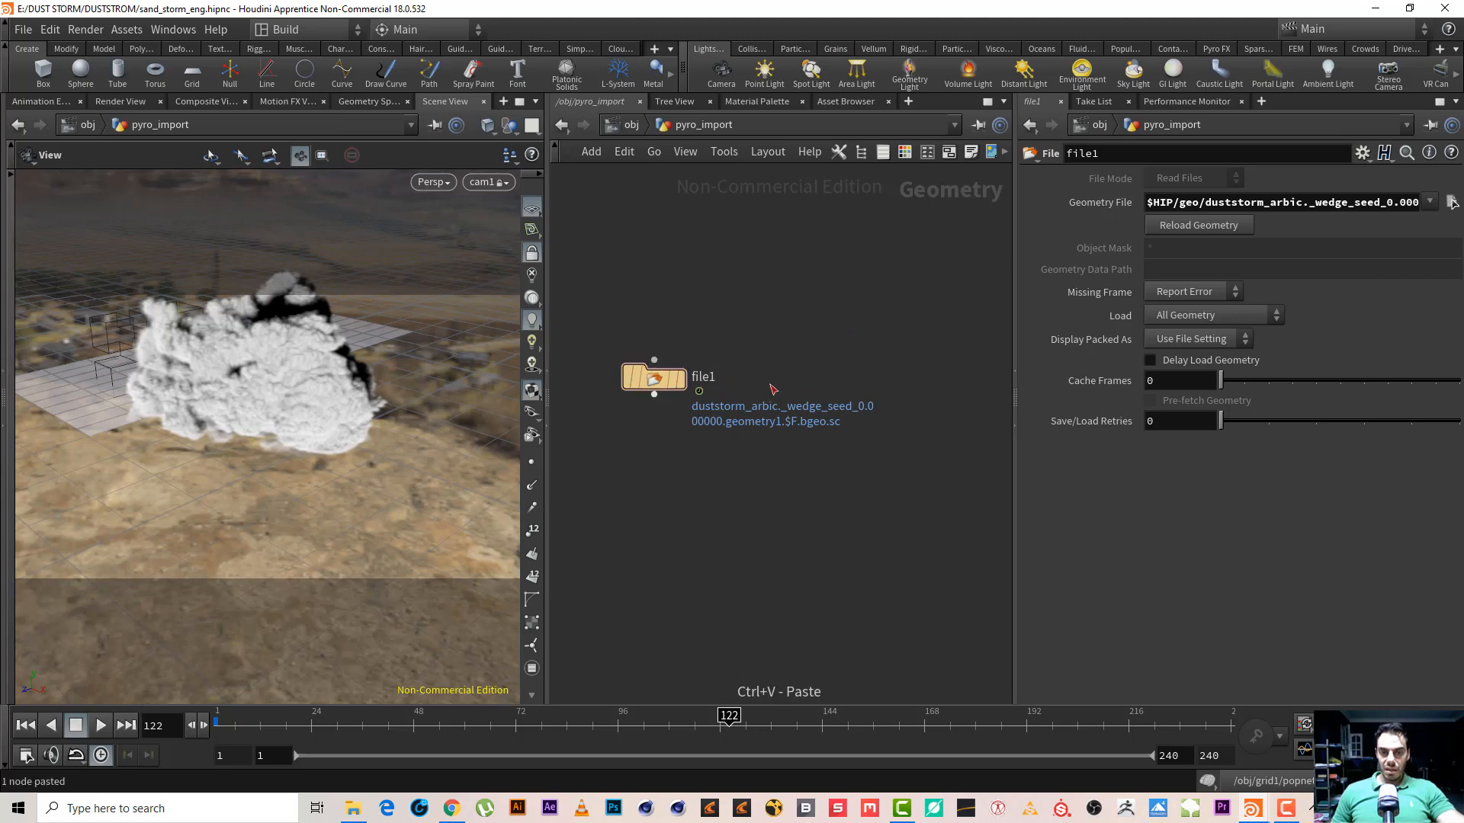
pyautogui.moveTo(654, 395); pyautogui.dragTo(831, 384)
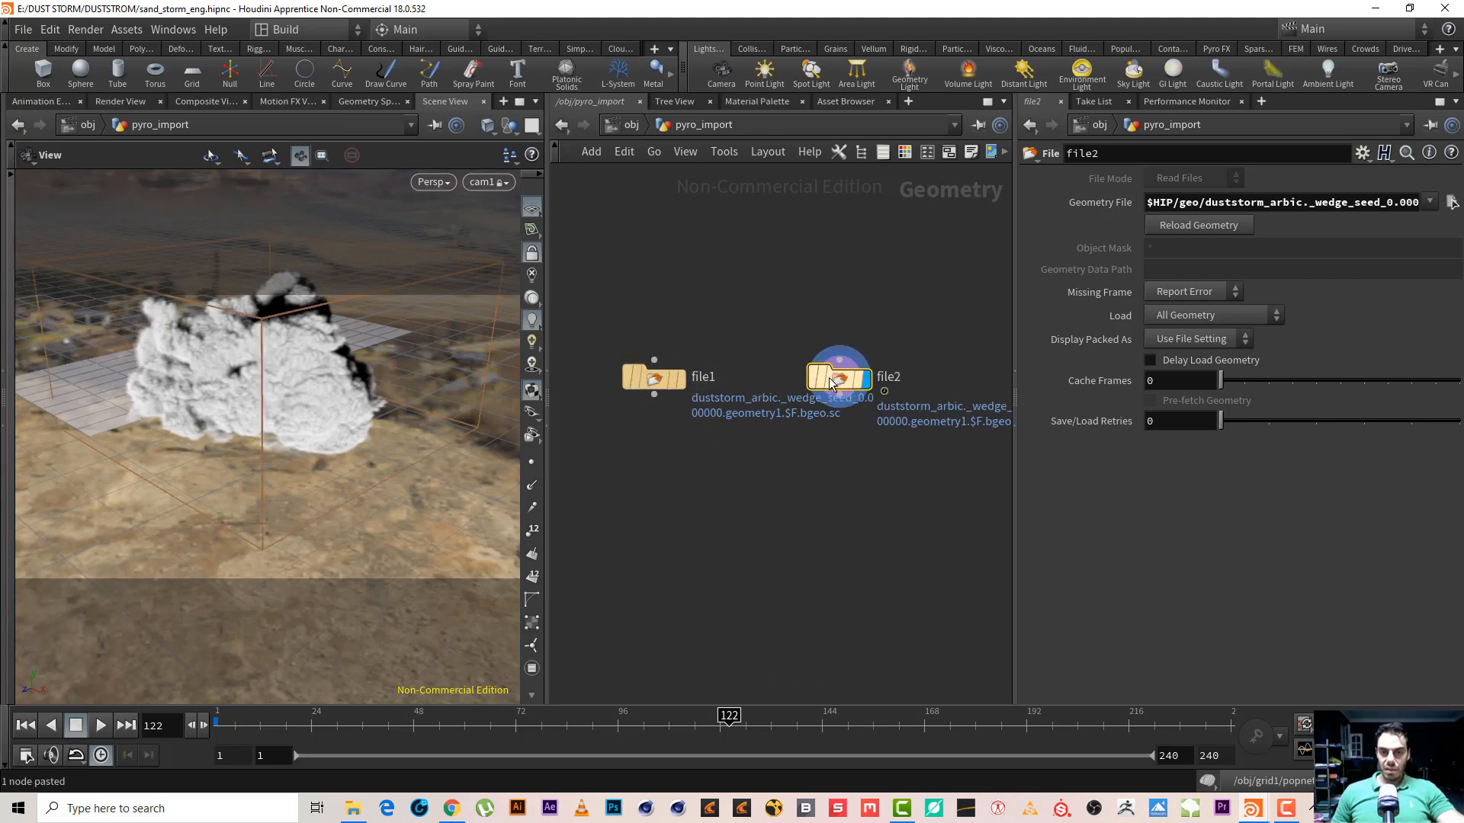
# Load the duststorm_arbic._wedge_seed_1.666667.geometry1.$F.bgeo.sc sequence from $HIP/geo into file2
pyautogui.click(1452, 203)
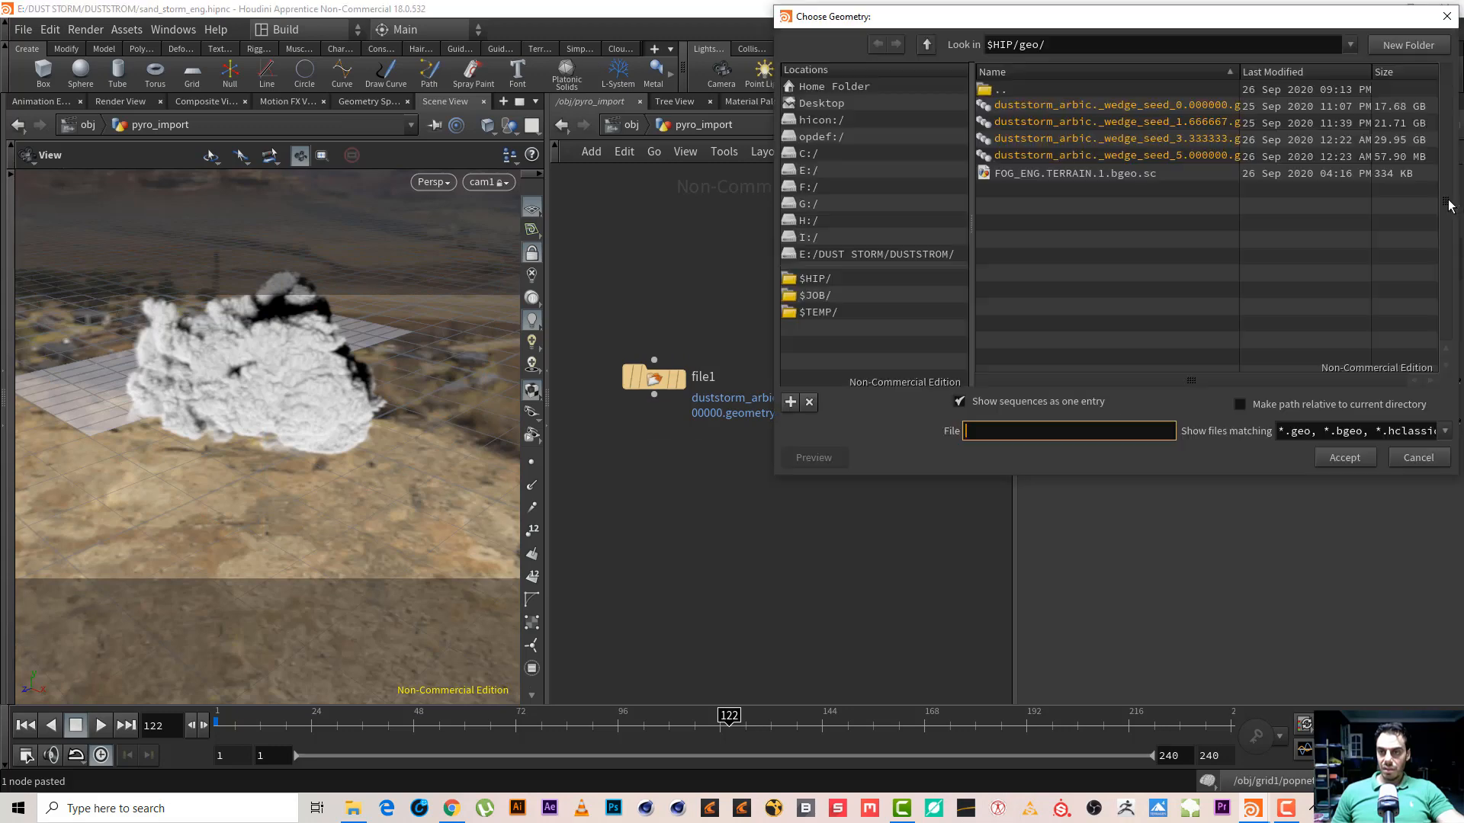
pyautogui.doubleClick(1040, 122)
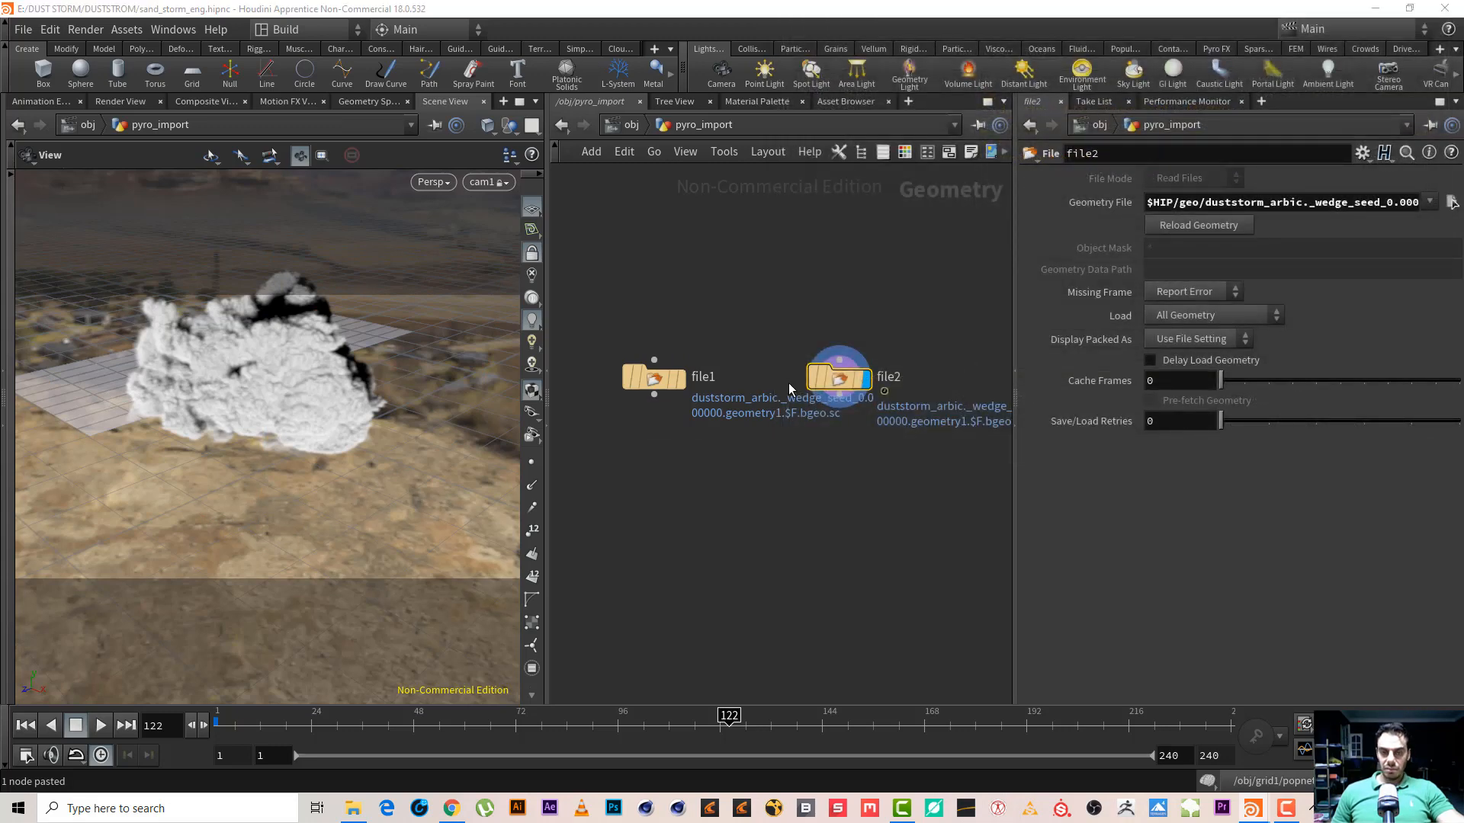
pyautogui.moveTo(272, 355); pyautogui.dragTo(260, 305)
pyautogui.moveTo(761, 490); pyautogui.dragTo(692, 450, button='middle')
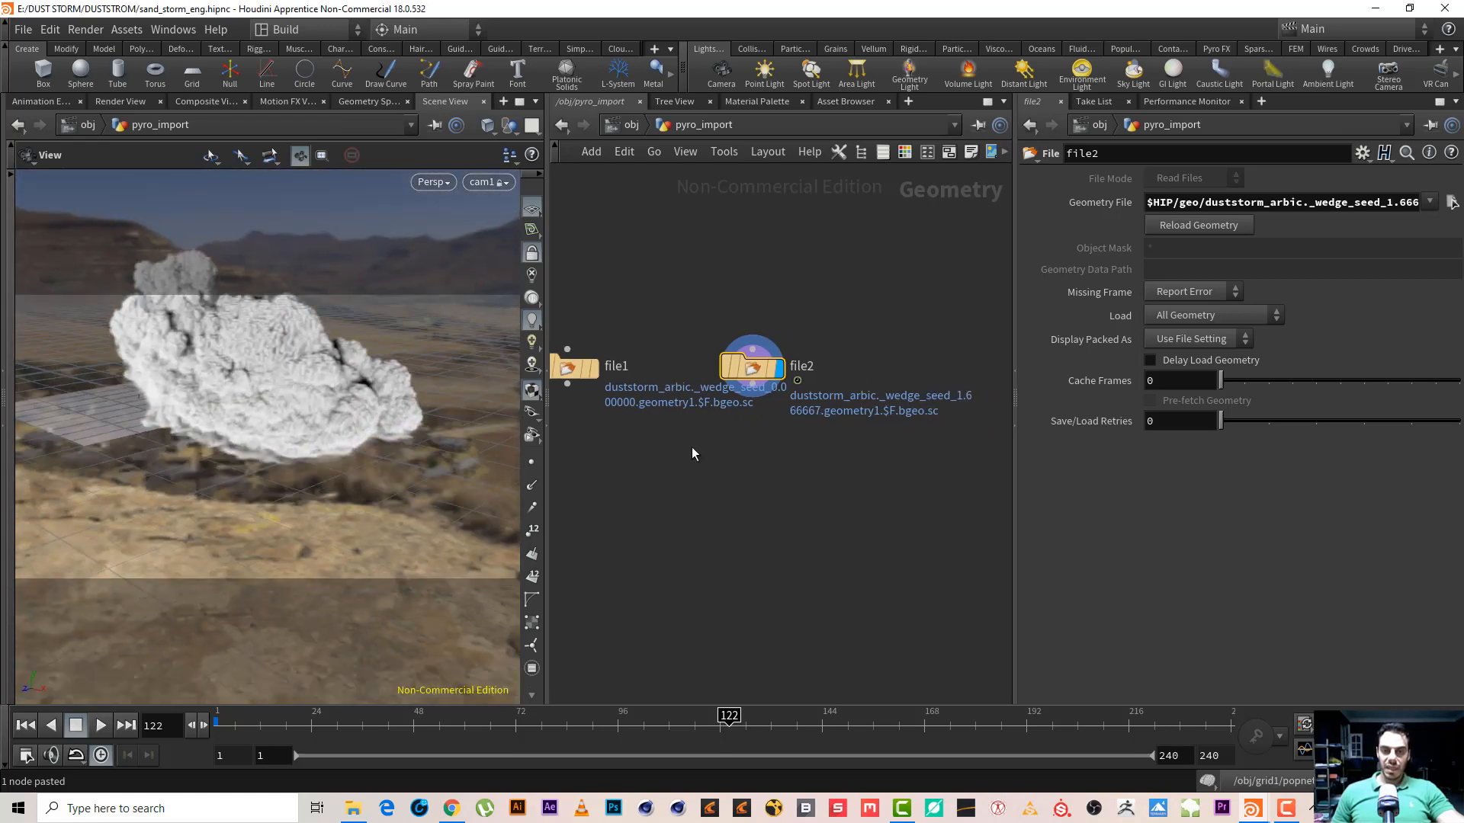
# Add a Transform node fed by file2 and display its output
pyautogui.click(740, 391)
pyautogui.press('Tab')
pyautogui.write('TRA')
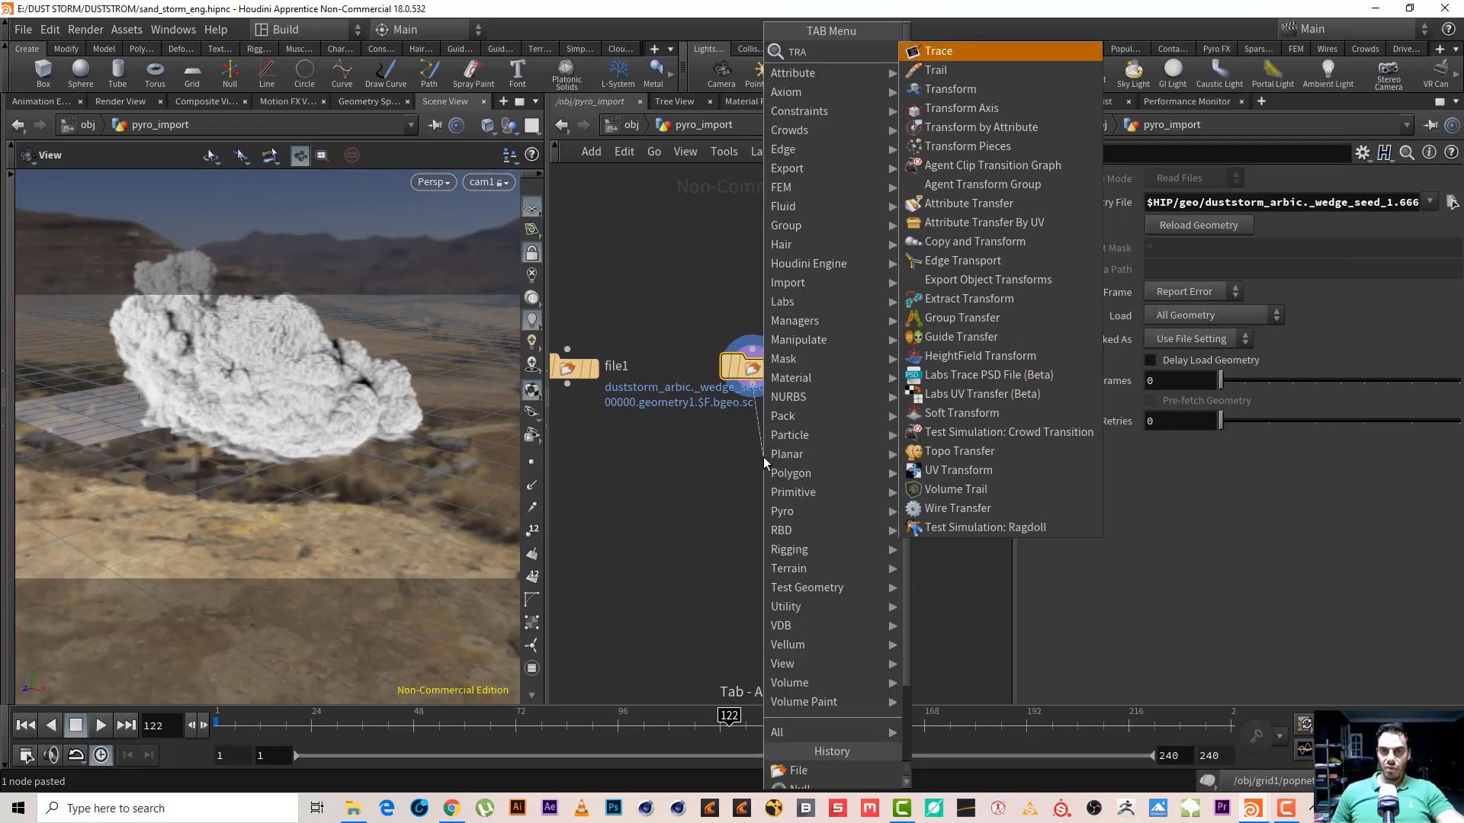
pyautogui.press('Down')
pyautogui.press('Down')
pyautogui.press('Return')
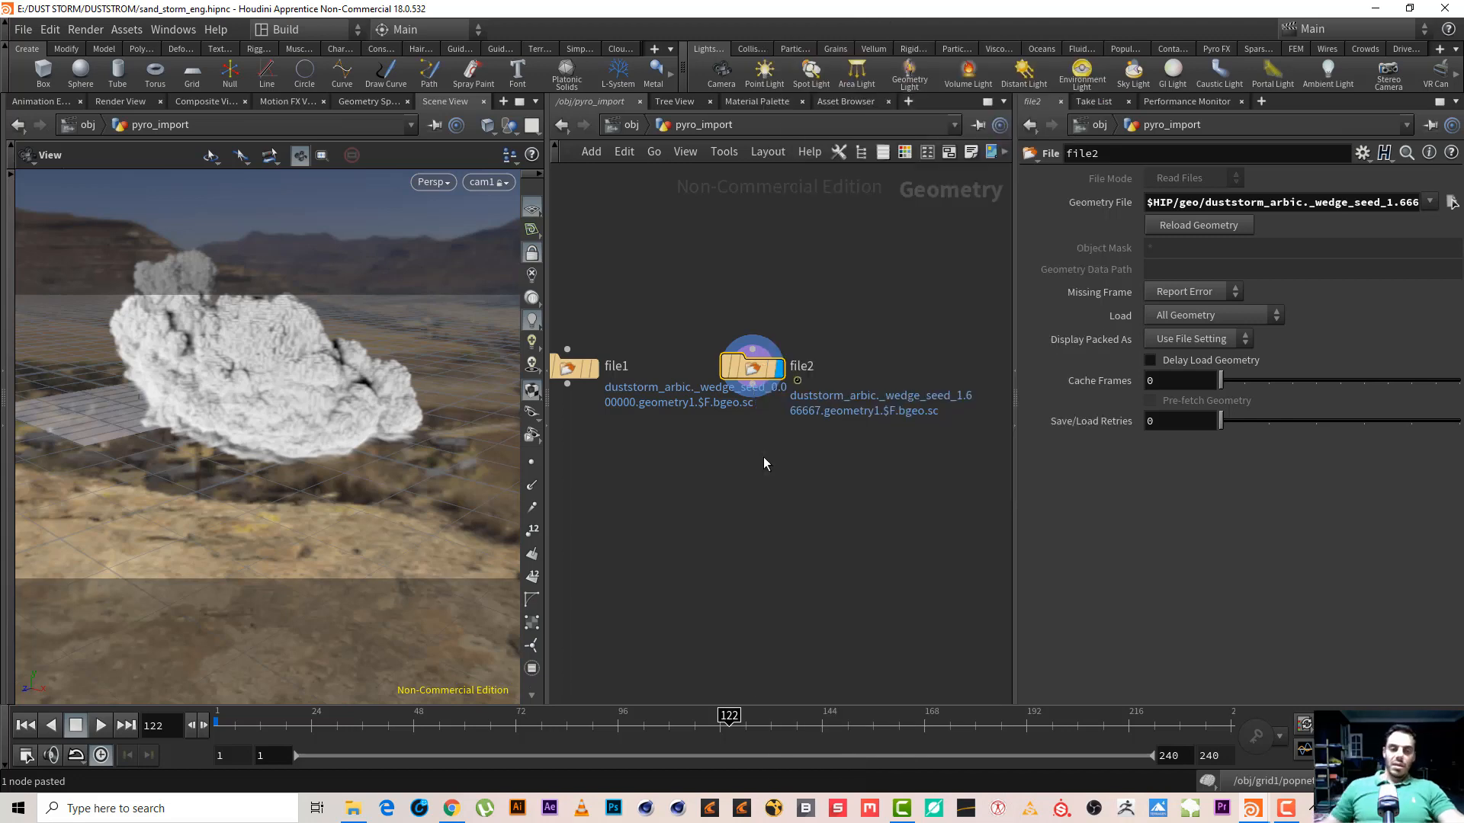
pyautogui.click(762, 456)
pyautogui.press('r')
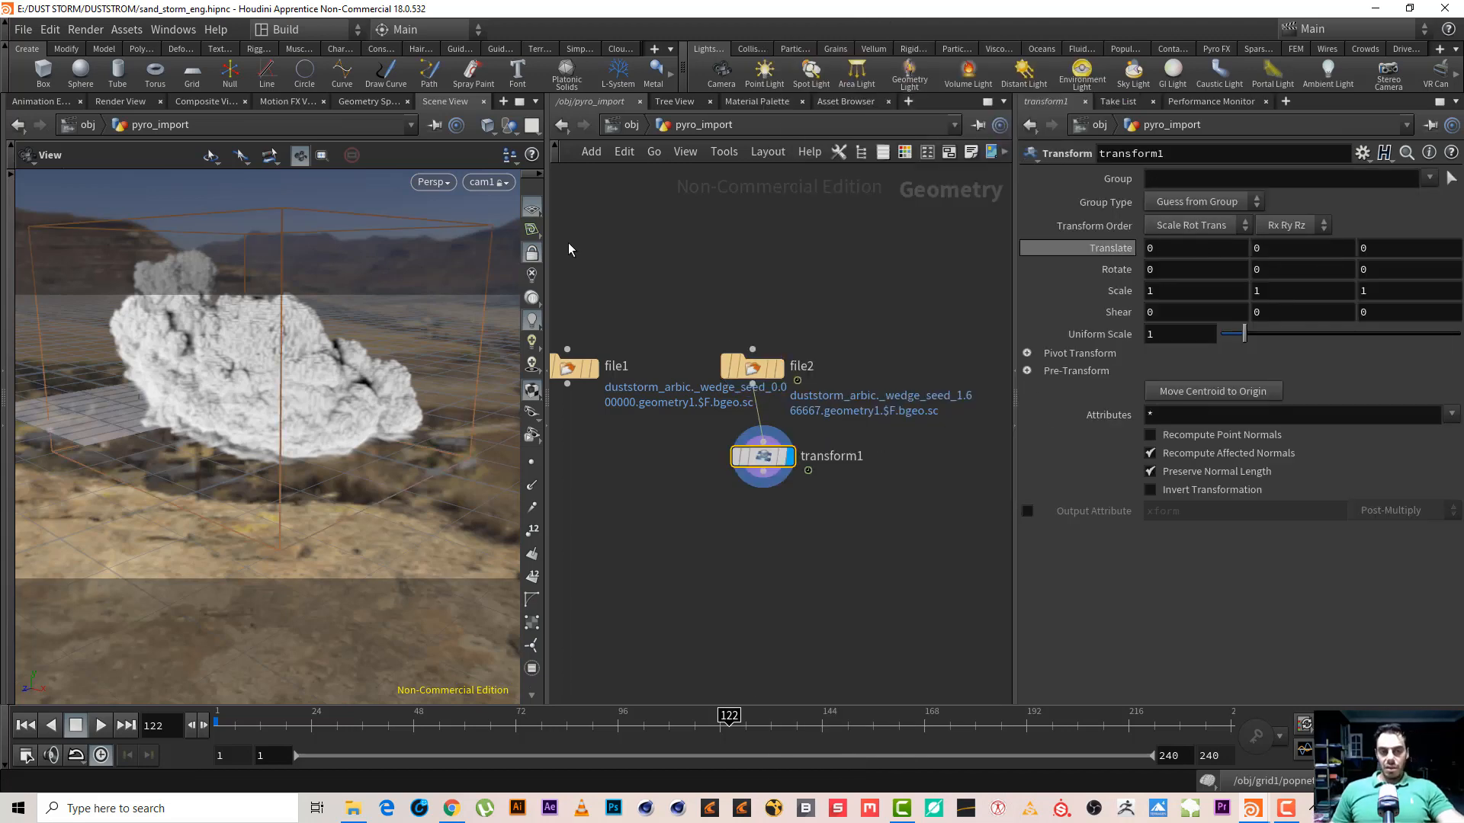
# Set transform1's Z Translate to 10.4 to offset the second sand storm cache
pyautogui.click(11, 183)
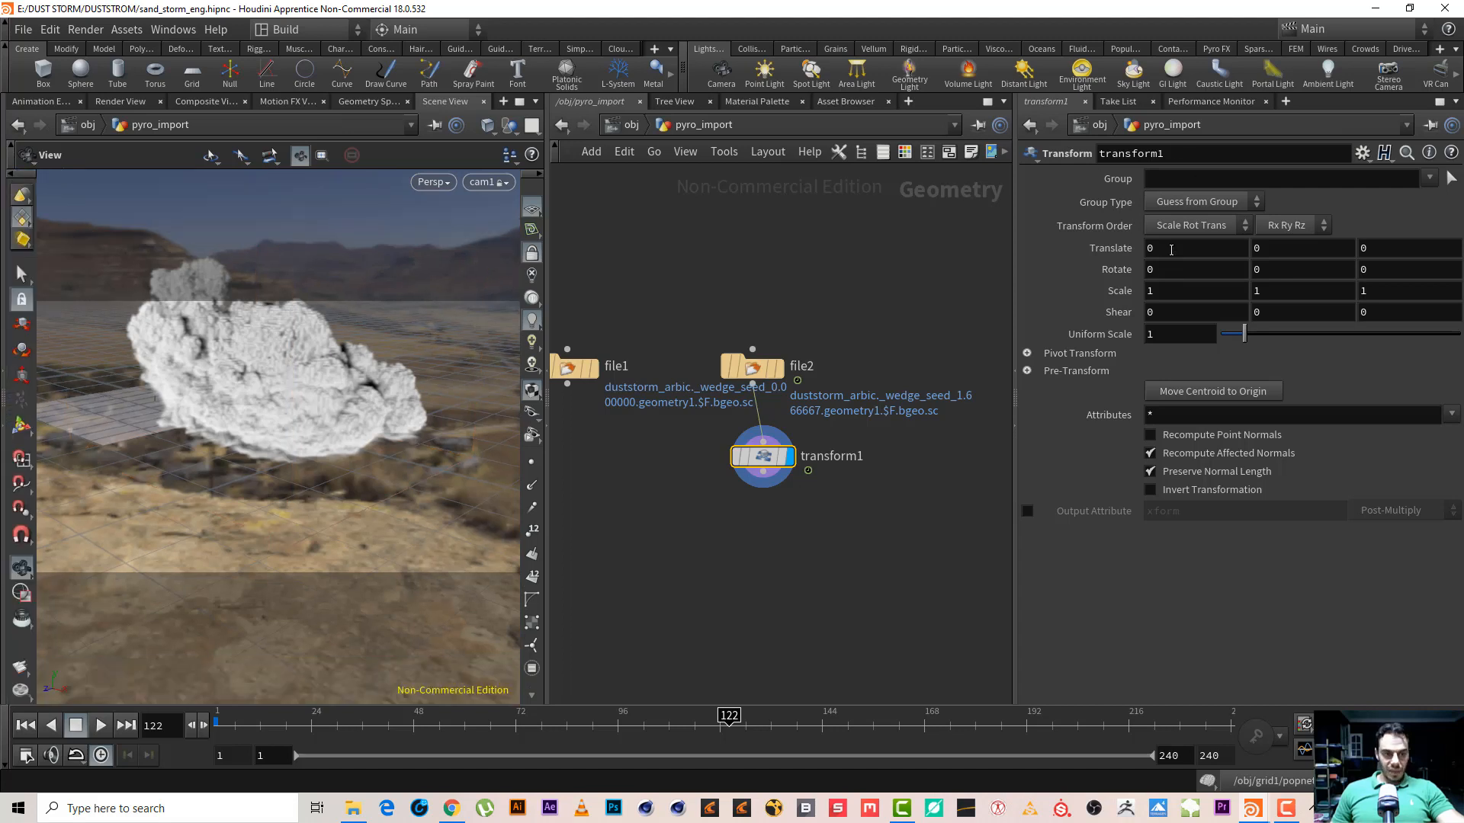
pyautogui.moveTo(1403, 253); pyautogui.dragTo(1310, 332, button='middle')
# Add a Merge node below the transform1 node in the pyro_import network
pyautogui.moveTo(848, 504); pyautogui.dragTo(924, 449, button='middle')
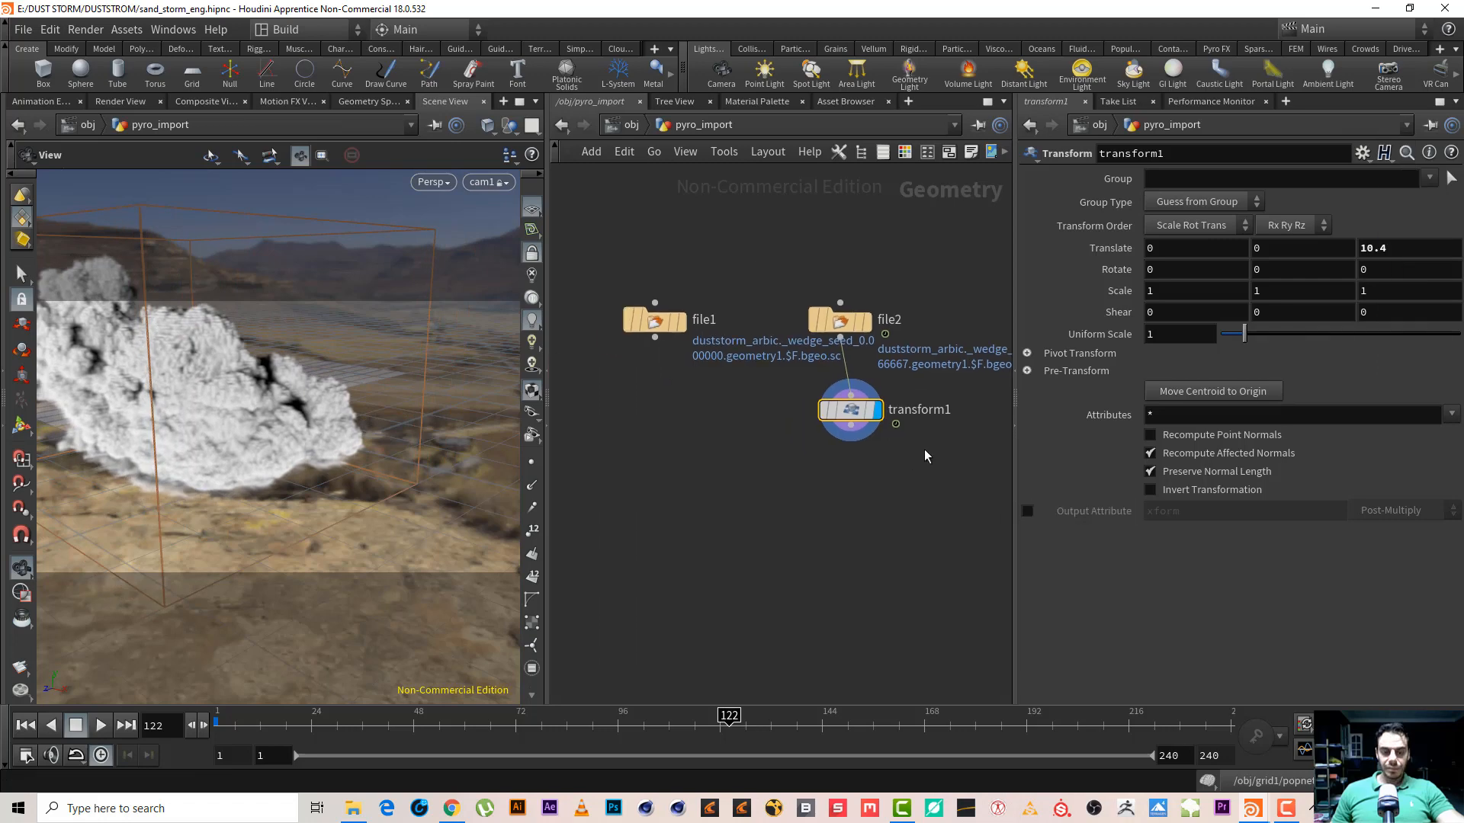
pyautogui.press('Tab')
pyautogui.write('merg')
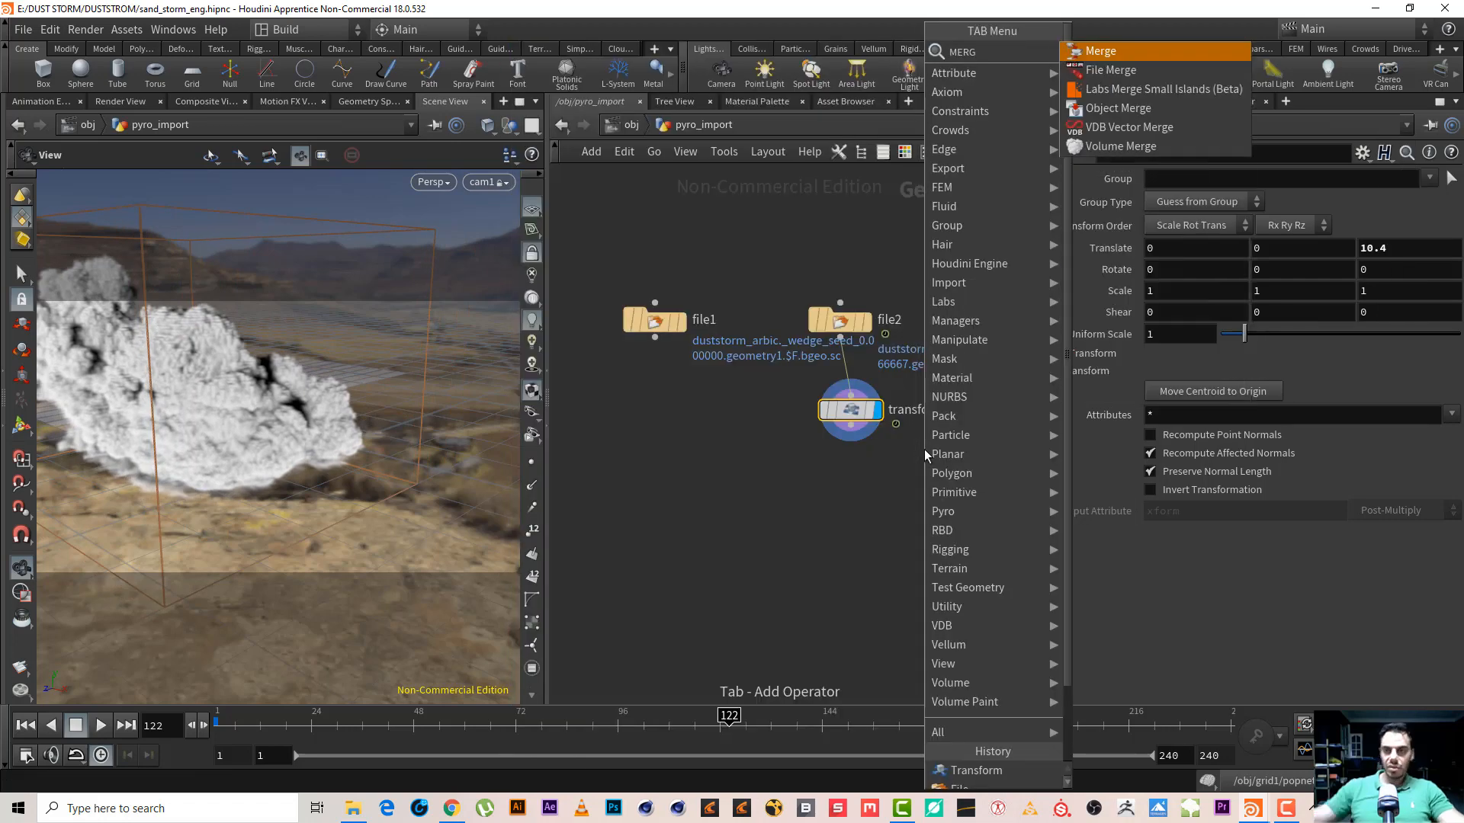
pyautogui.press('Return')
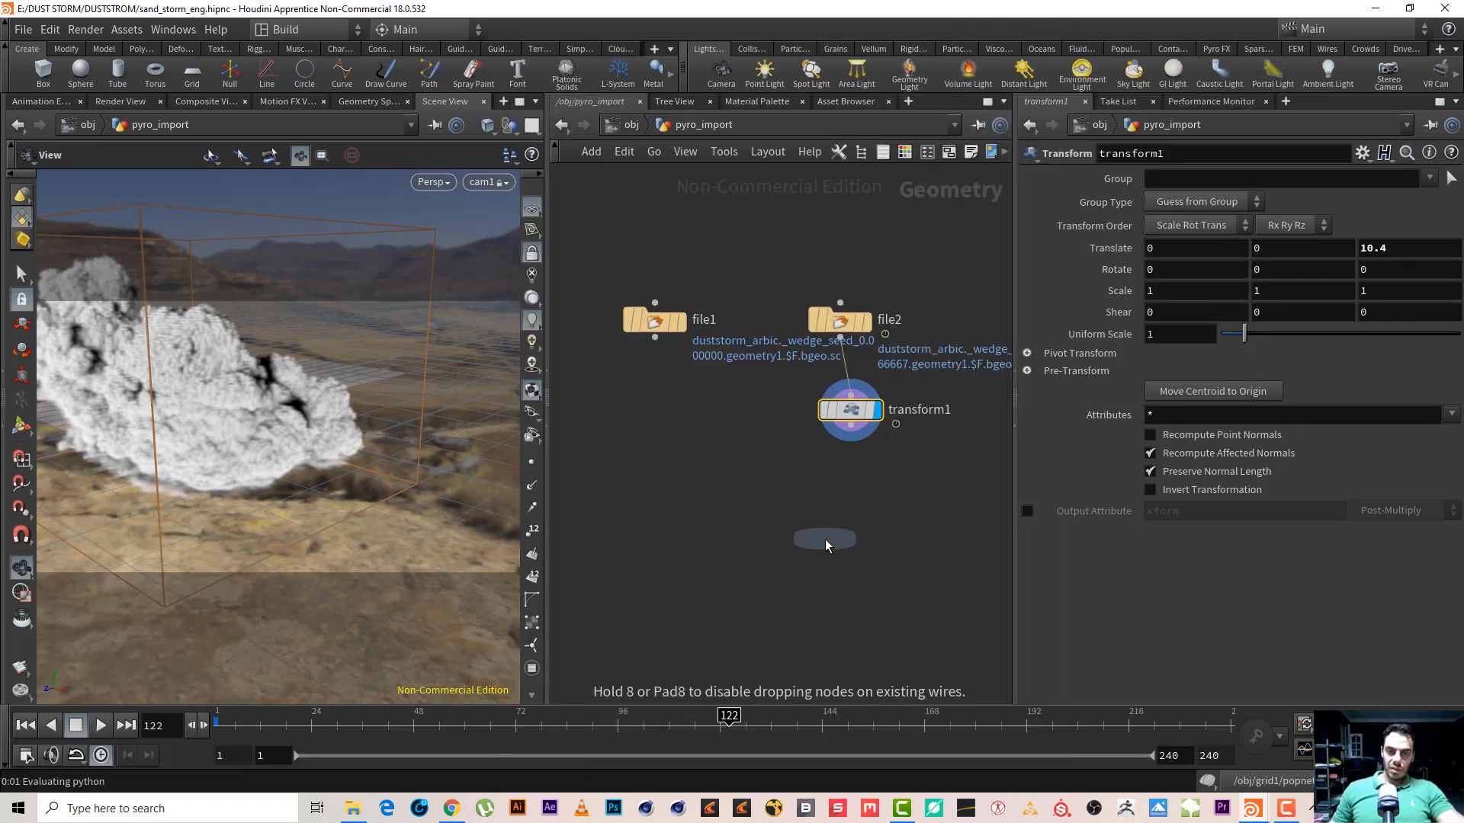
# Connect file1 and transform1 to merge1 and display the merged output
pyautogui.click(695, 406)
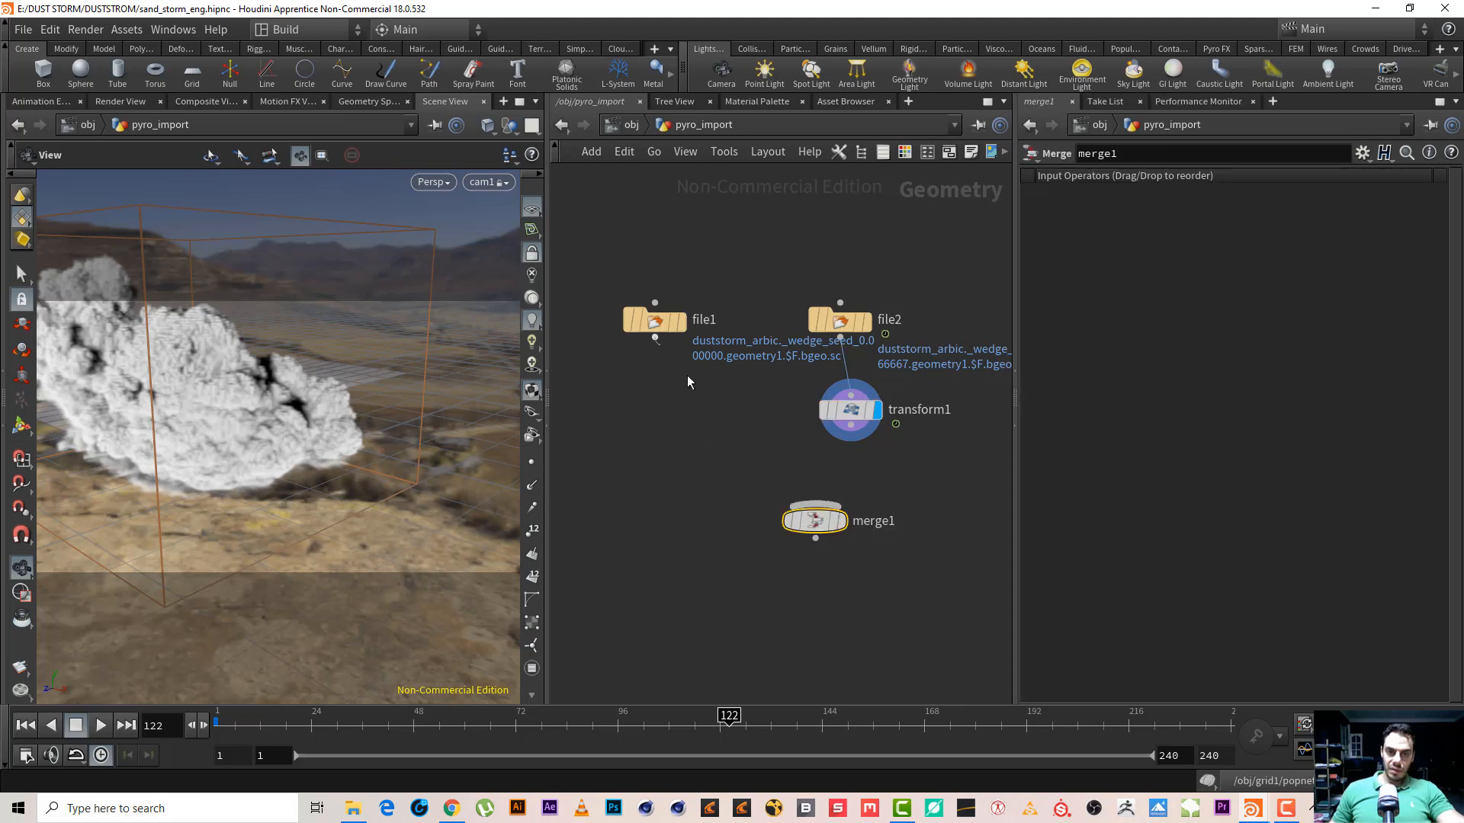
pyautogui.click(813, 506)
pyautogui.click(850, 442)
pyautogui.click(839, 525)
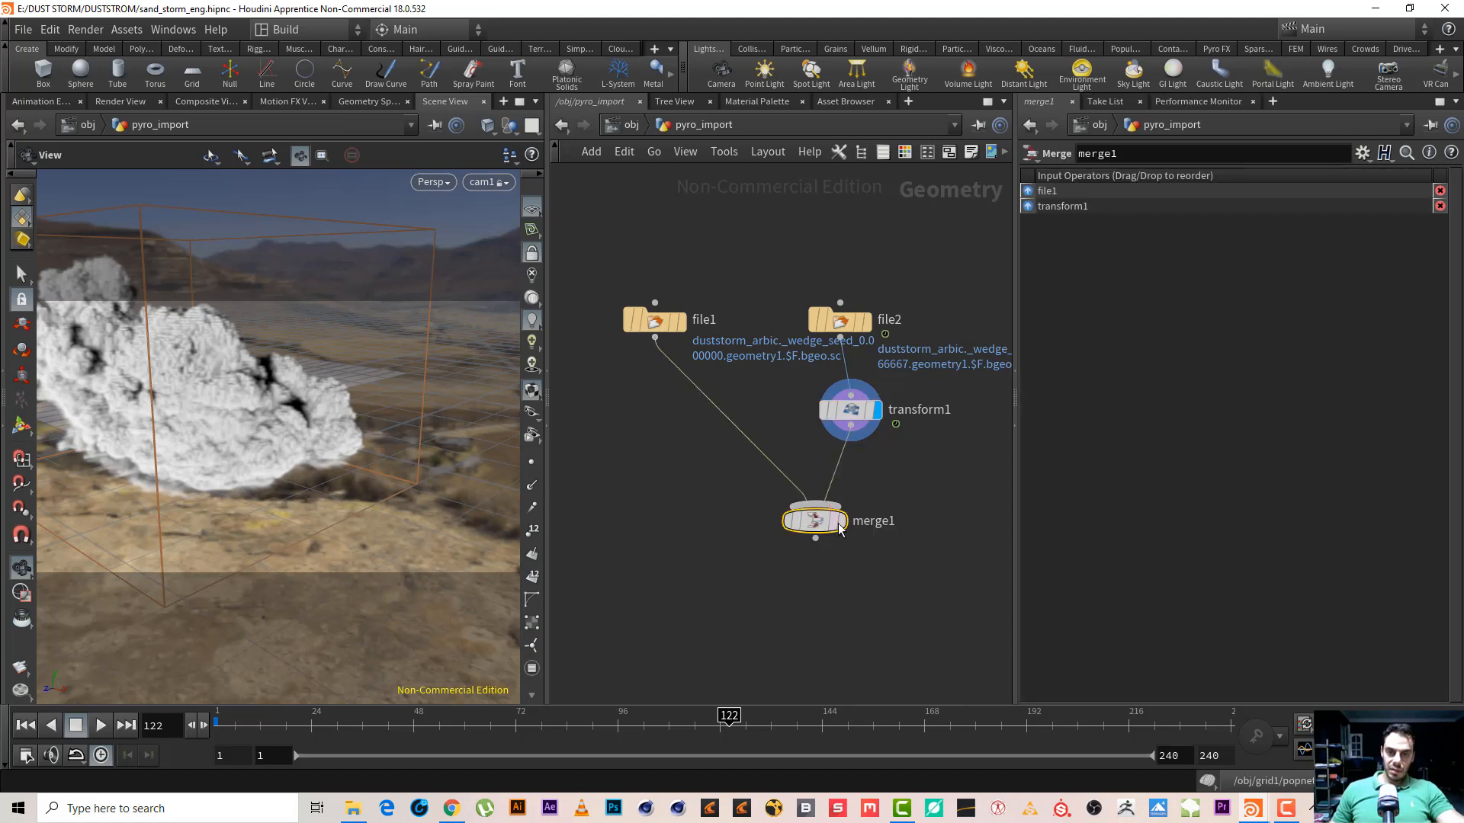
pyautogui.moveTo(844, 529)
pyautogui.press('r')
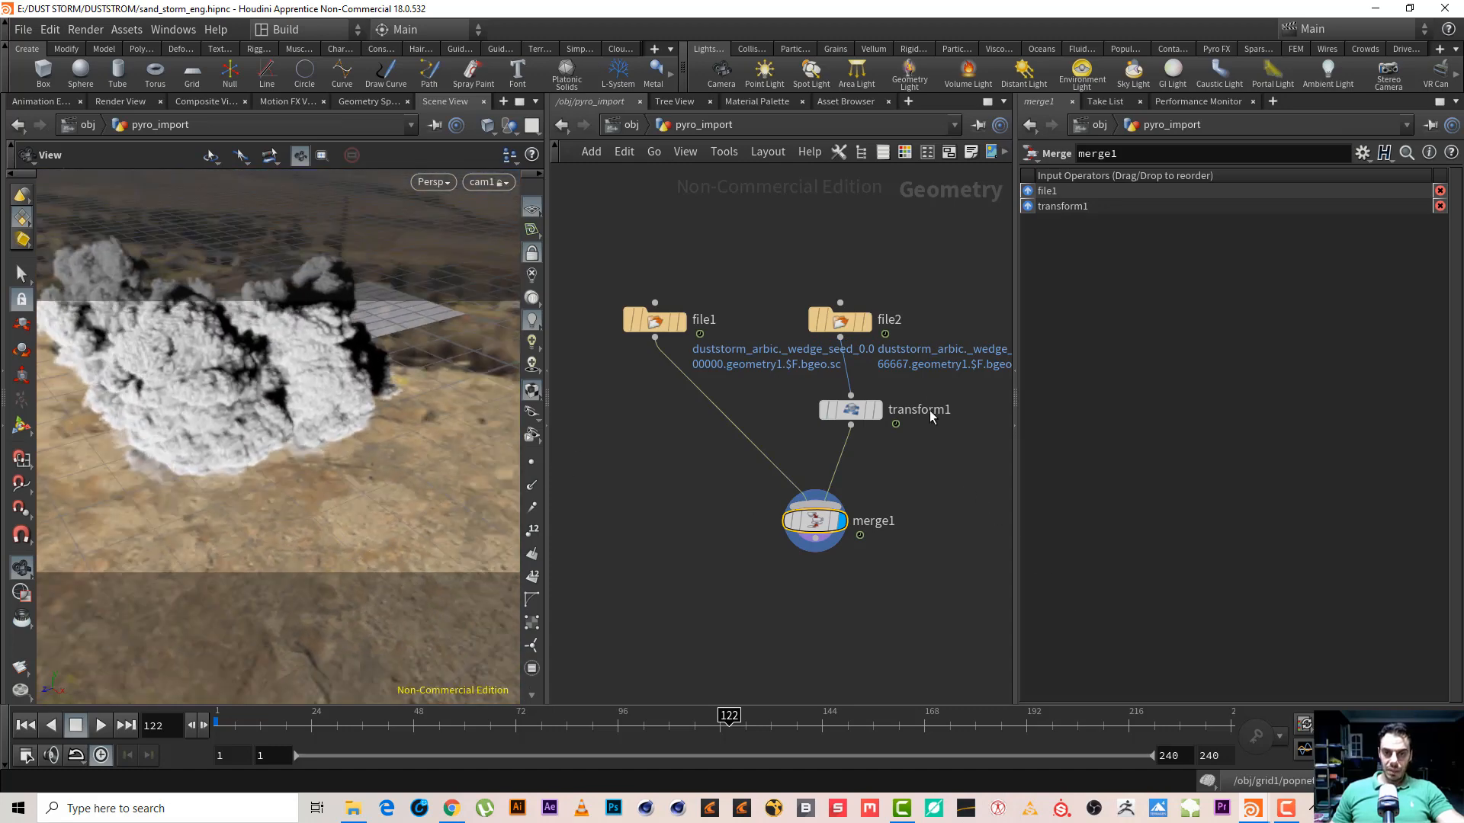
# Set transform1's Z Translate to 13 to space the second storm cache farther from the first
pyautogui.click(850, 410)
pyautogui.moveTo(884, 267); pyautogui.dragTo(632, 360)
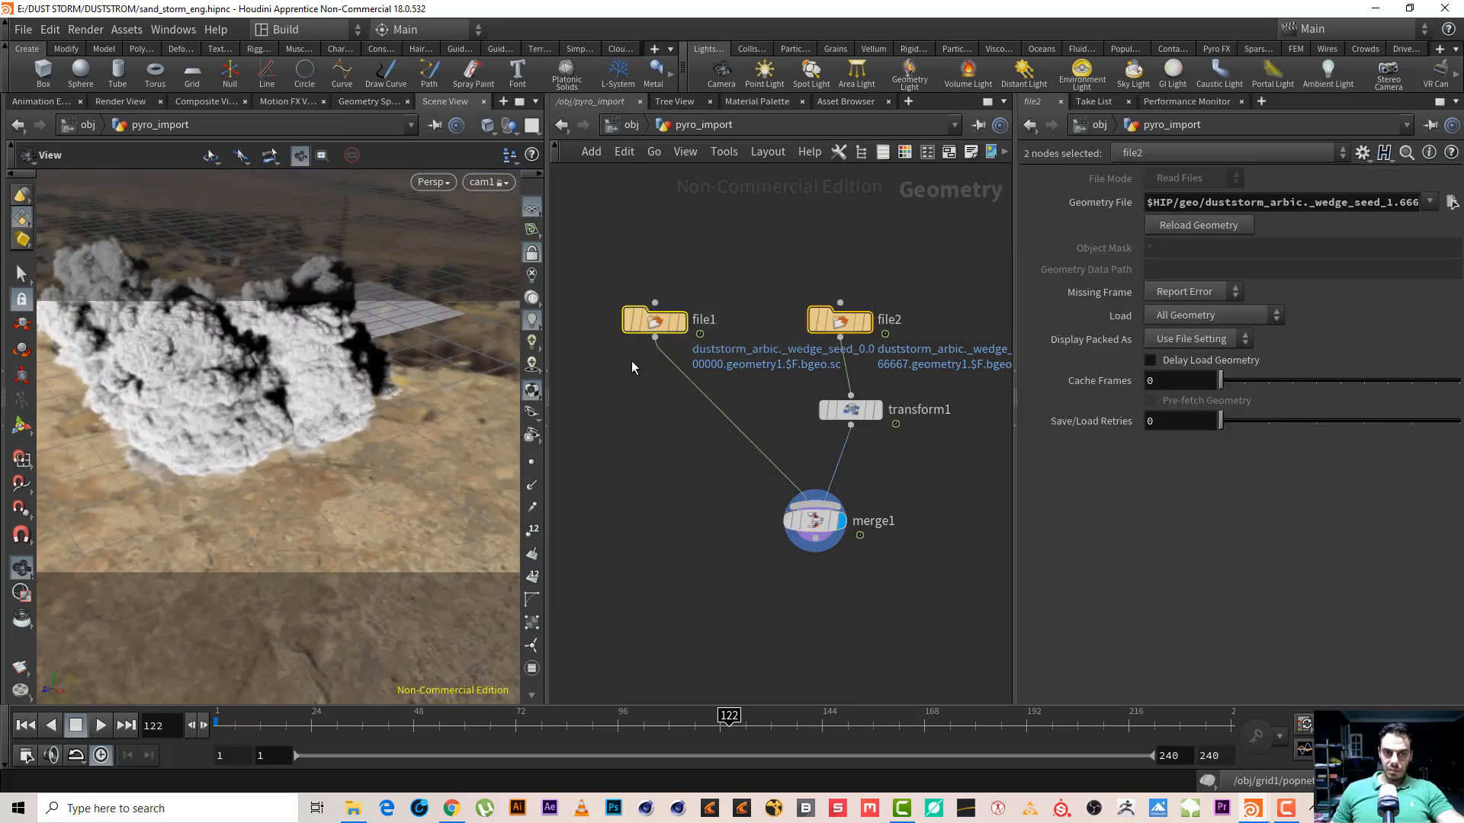
pyautogui.moveTo(328, 427); pyautogui.dragTo(468, 363)
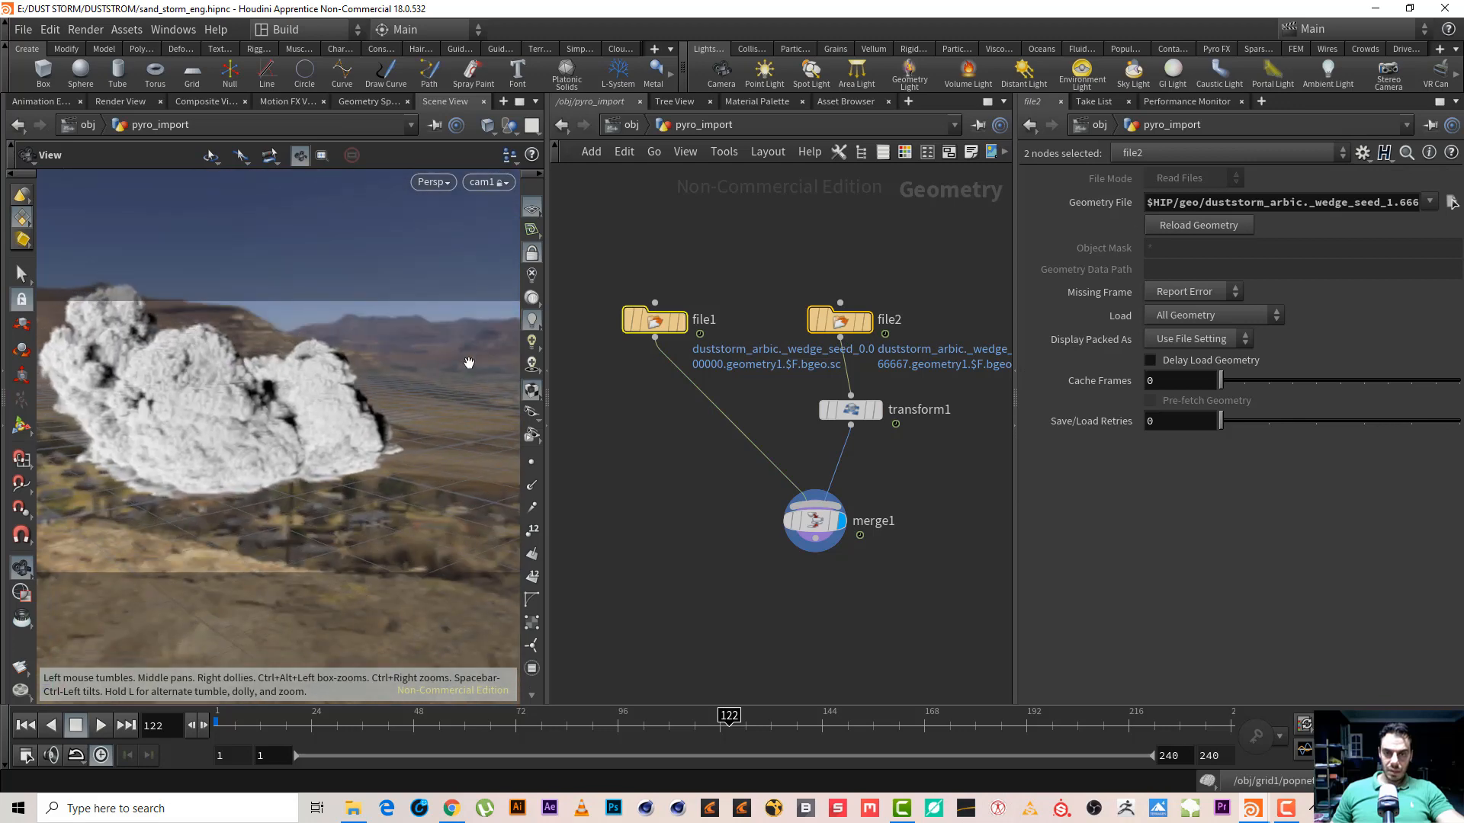
pyautogui.click(850, 410)
pyautogui.moveTo(197, 418); pyautogui.dragTo(294, 399)
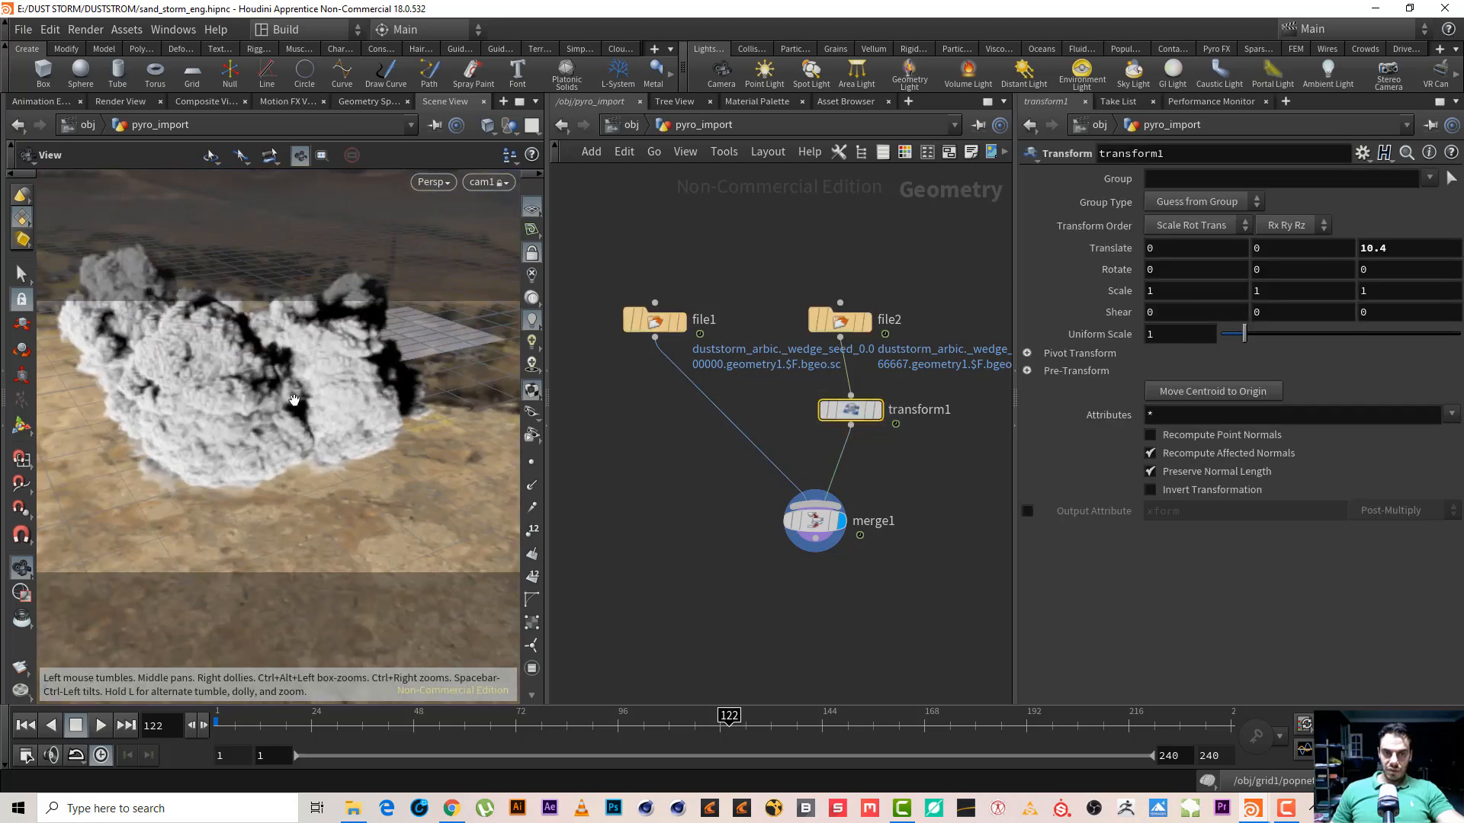
pyautogui.moveTo(1408, 230); pyautogui.dragTo(151, 252, button='middle')
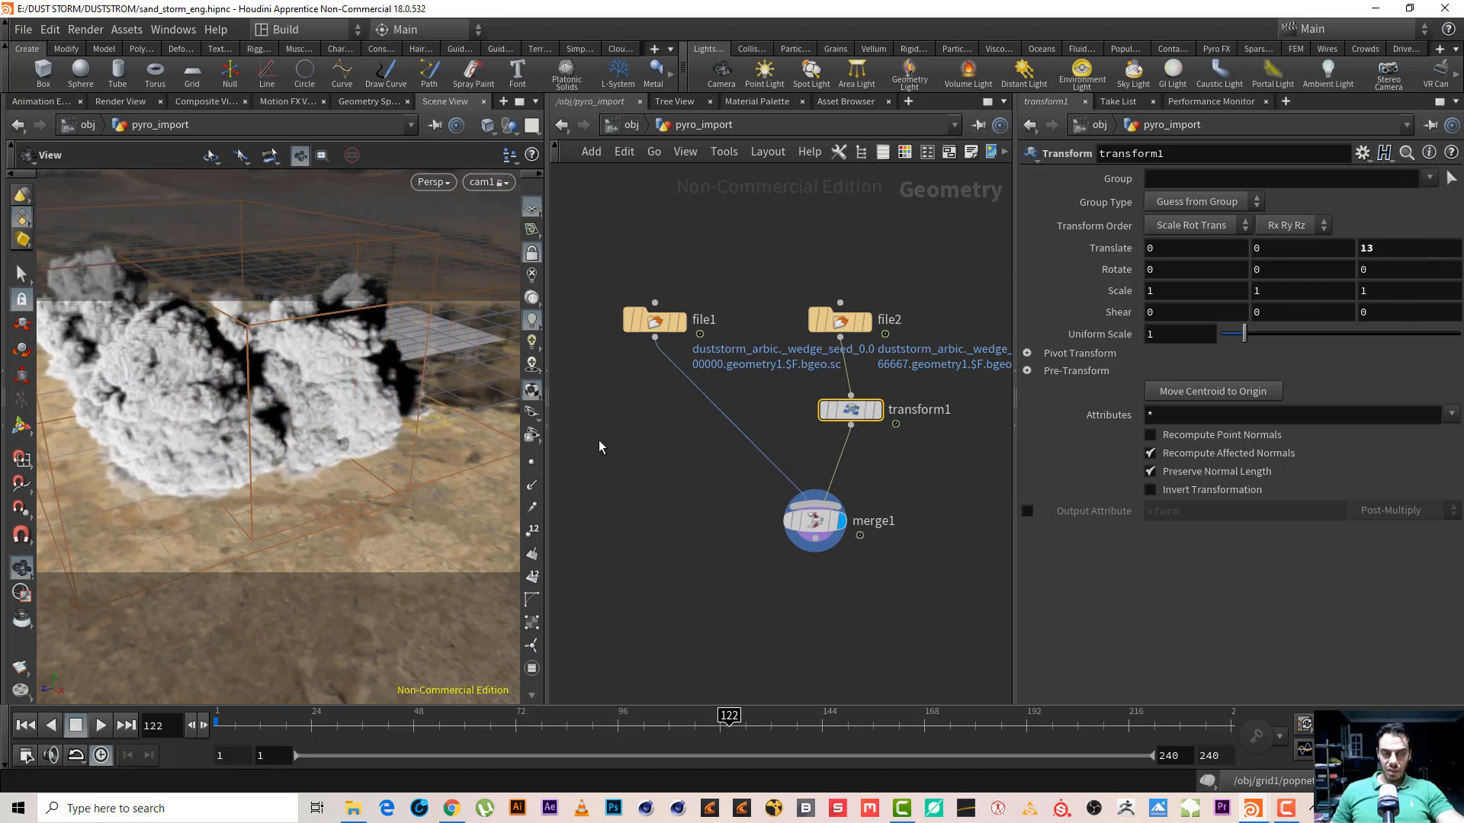
# Preview the merged storm caches at several frames between 23 and 124
pyautogui.moveTo(341, 471); pyautogui.dragTo(318, 364)
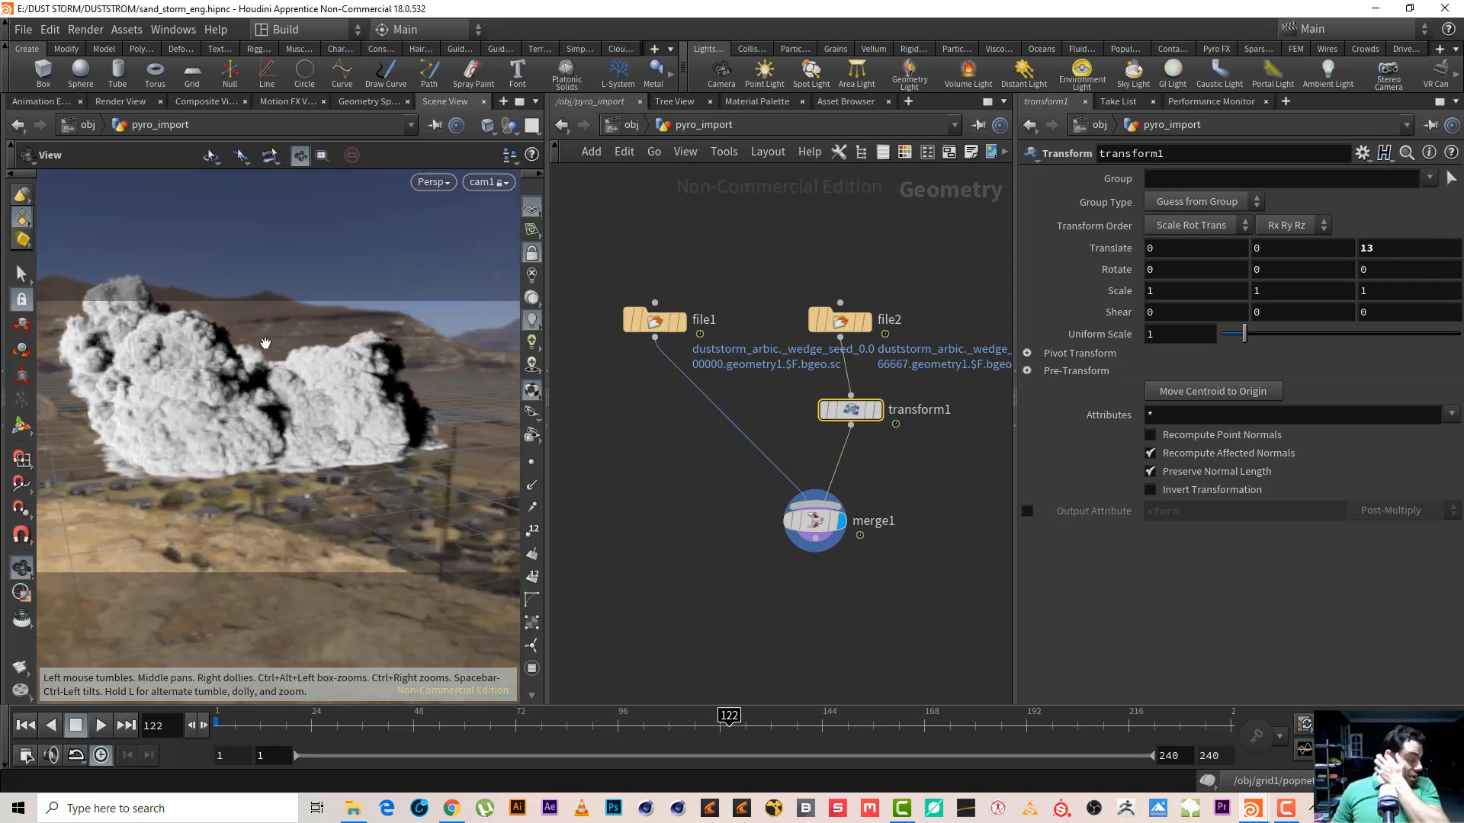
pyautogui.click(390, 721)
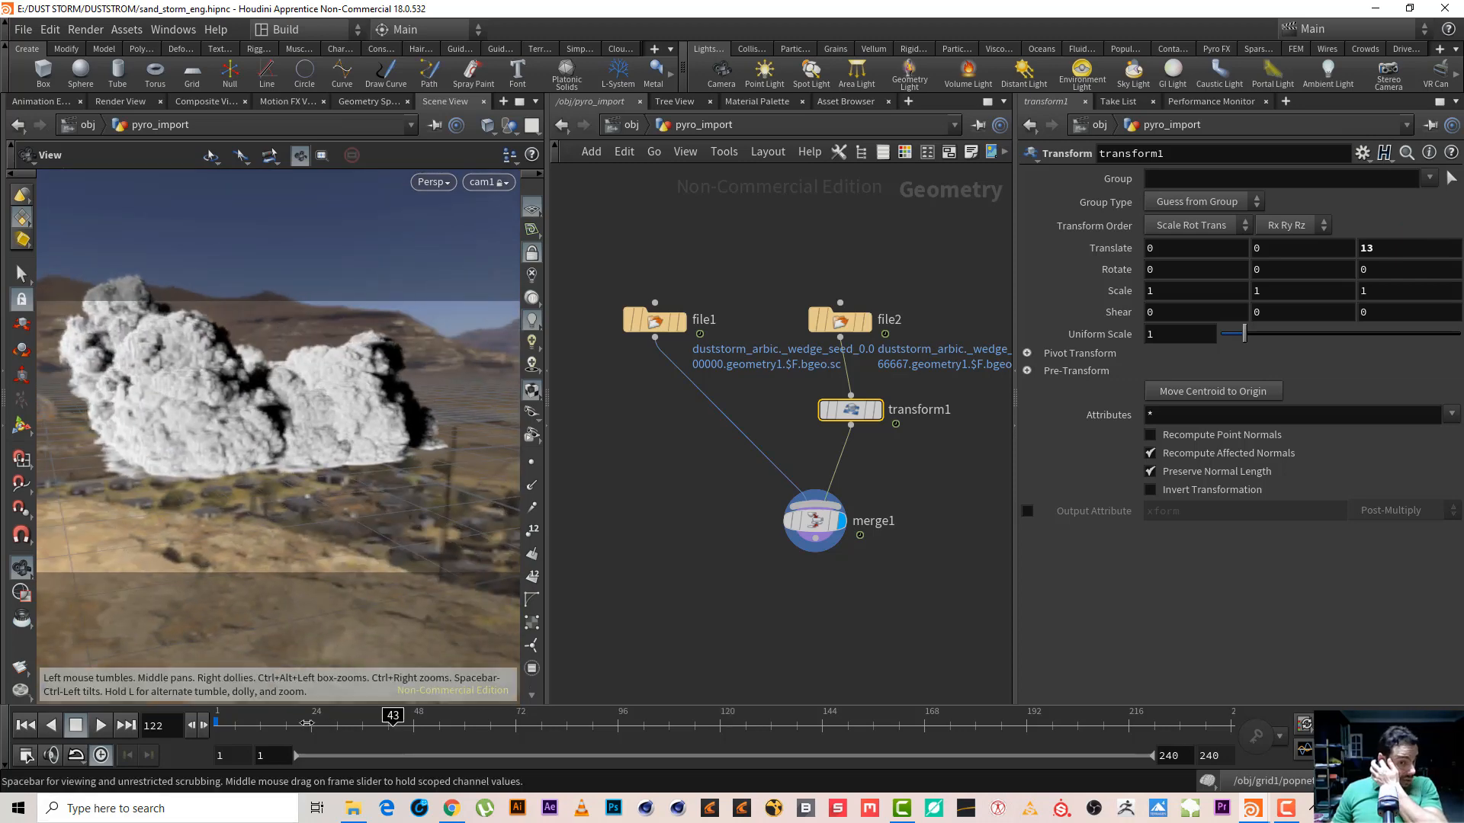
pyautogui.click(307, 723)
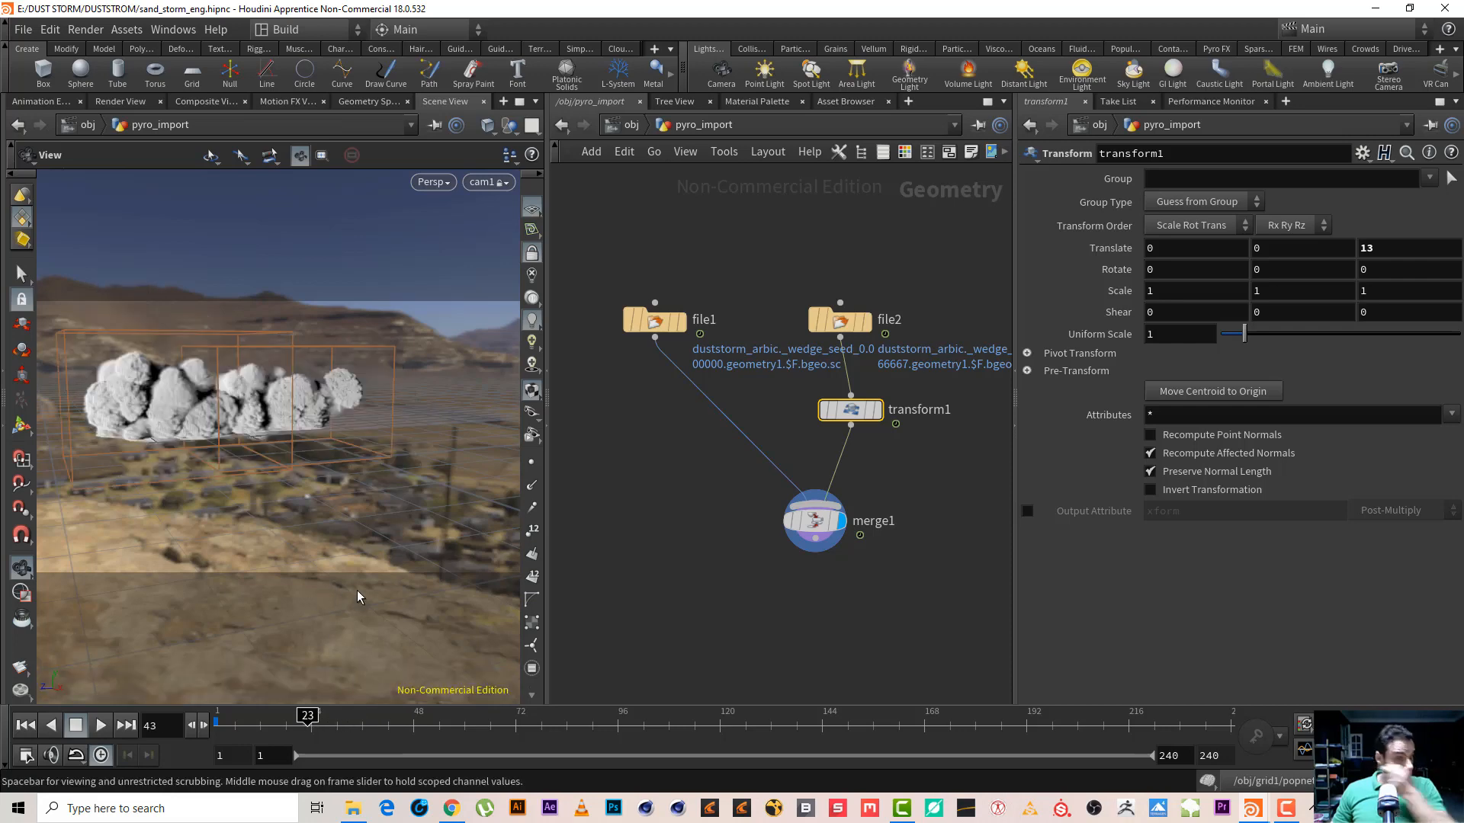
pyautogui.click(630, 723)
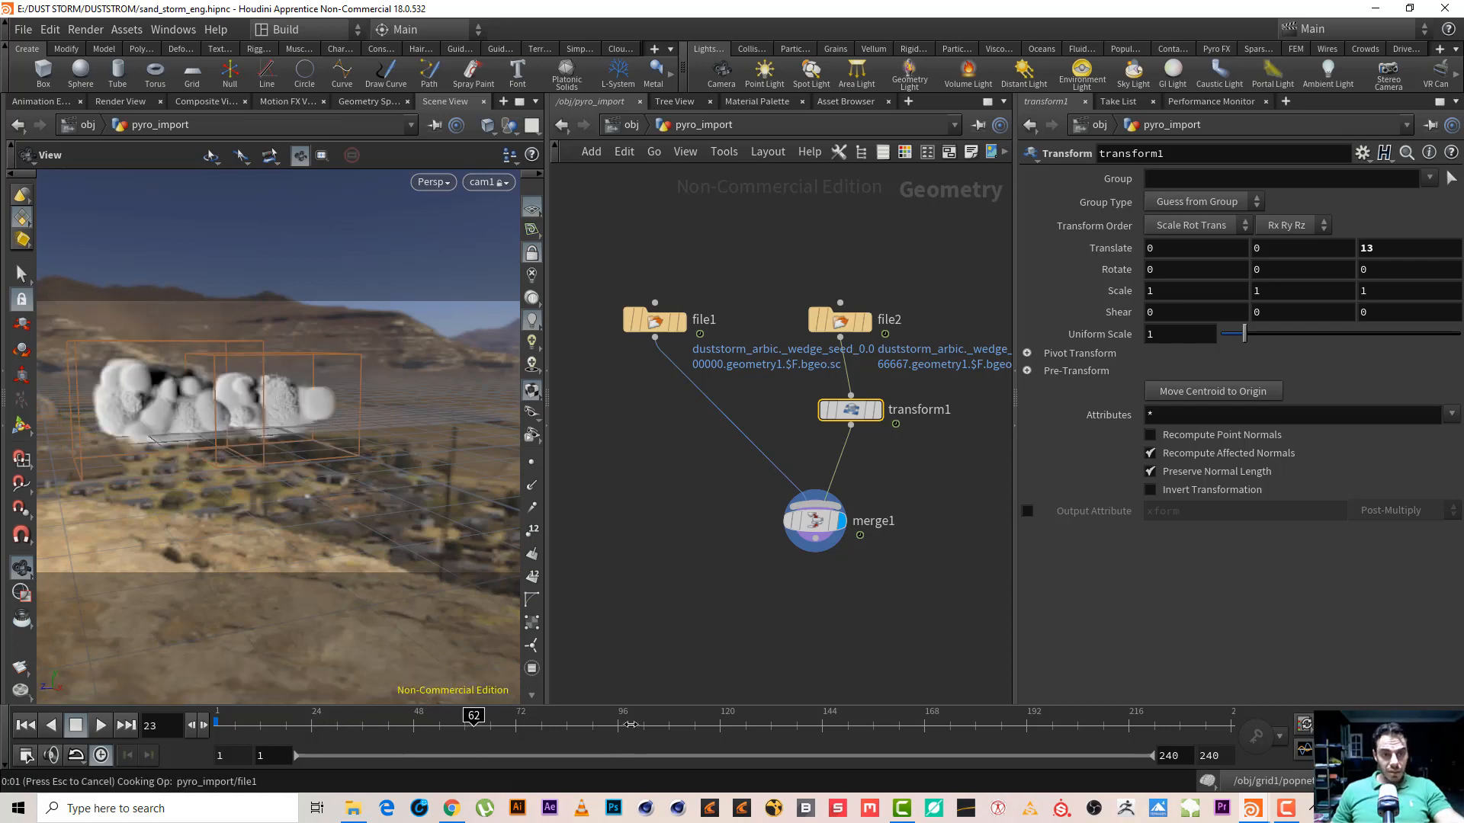
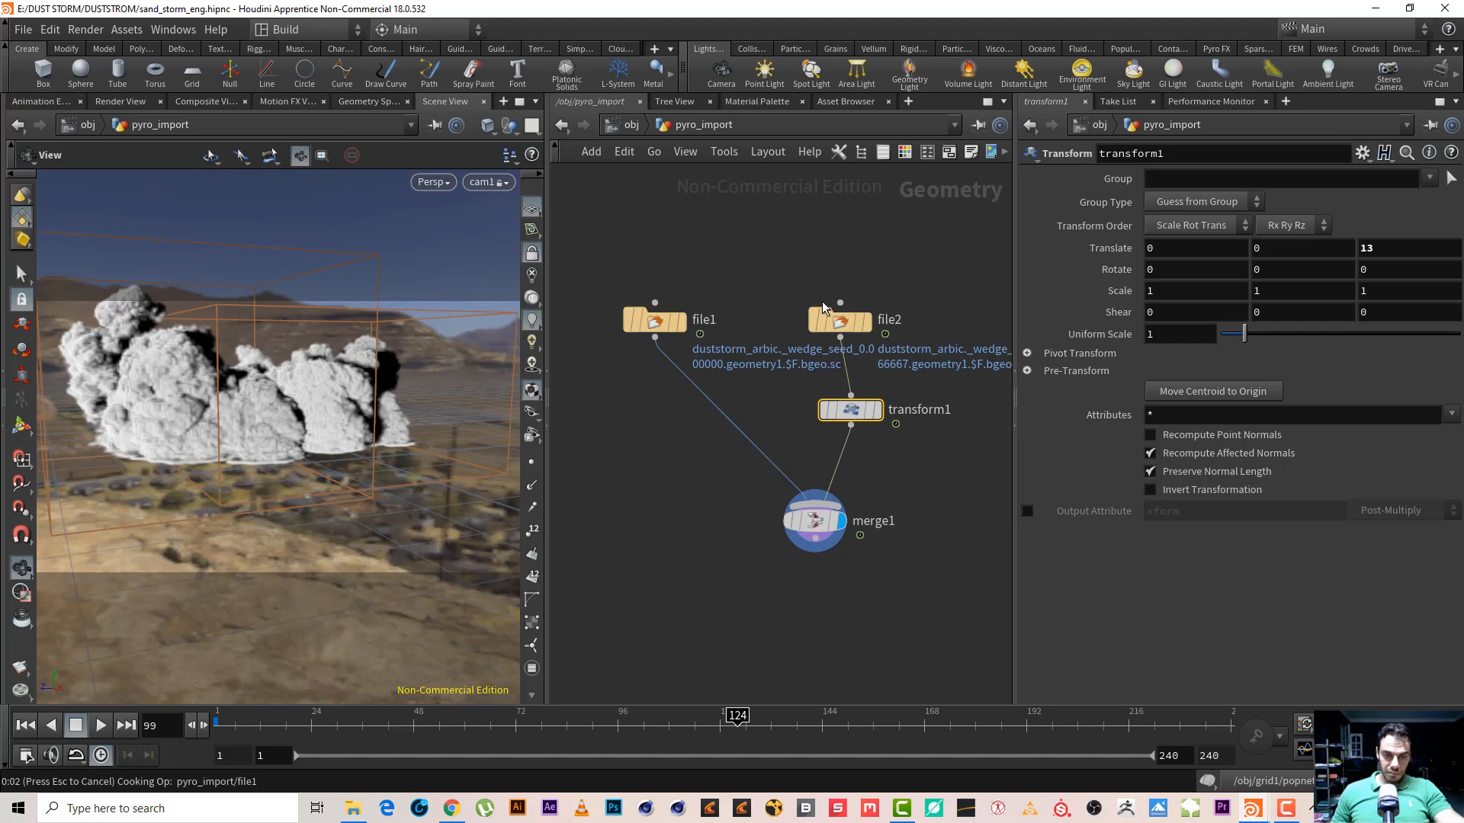
# Duplicate the file2 and transform1 nodes together and place the copies beside the originals
pyautogui.moveTo(953, 296); pyautogui.dragTo(807, 308, button='middle')
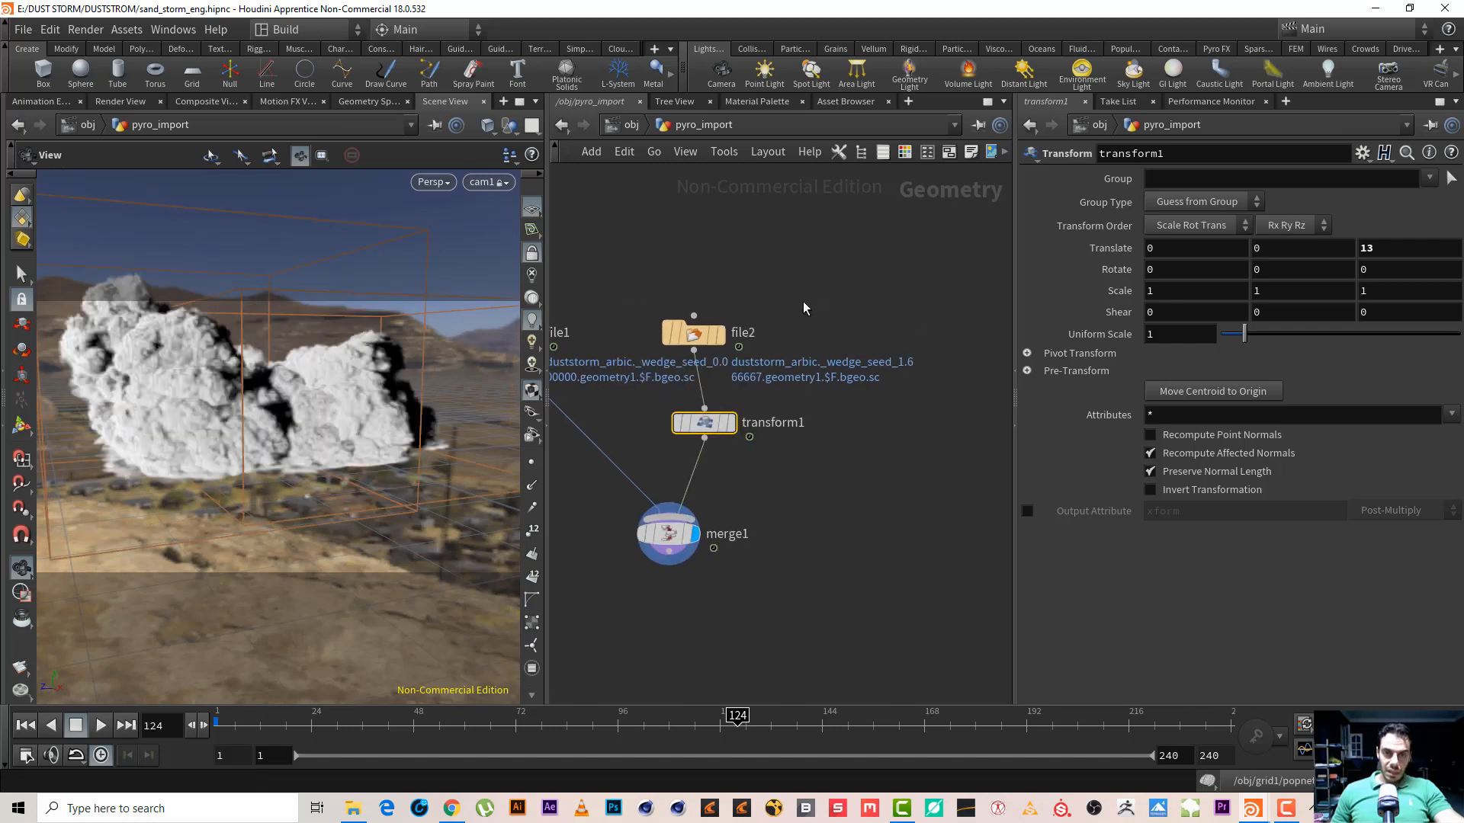
pyautogui.moveTo(796, 280); pyautogui.dragTo(704, 454)
pyautogui.hotkey('ctrl', 'c')
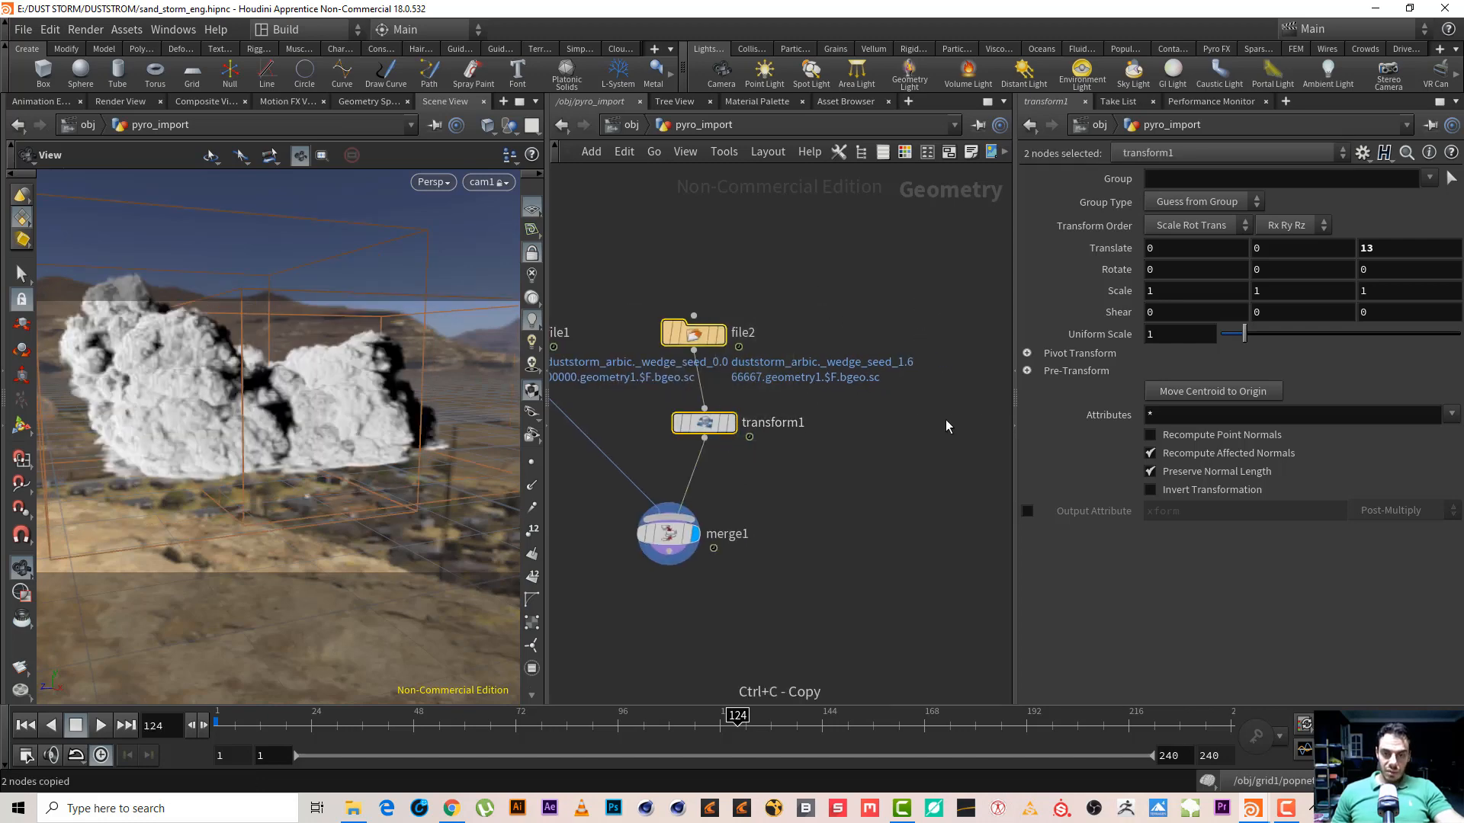
pyautogui.hotkey('ctrl', 'v')
# Load the duststorm_arbic._wedge_seed_3.333333 geometry sequence from $HIP/geo into file3
pyautogui.moveTo(940, 297); pyautogui.dragTo(913, 420)
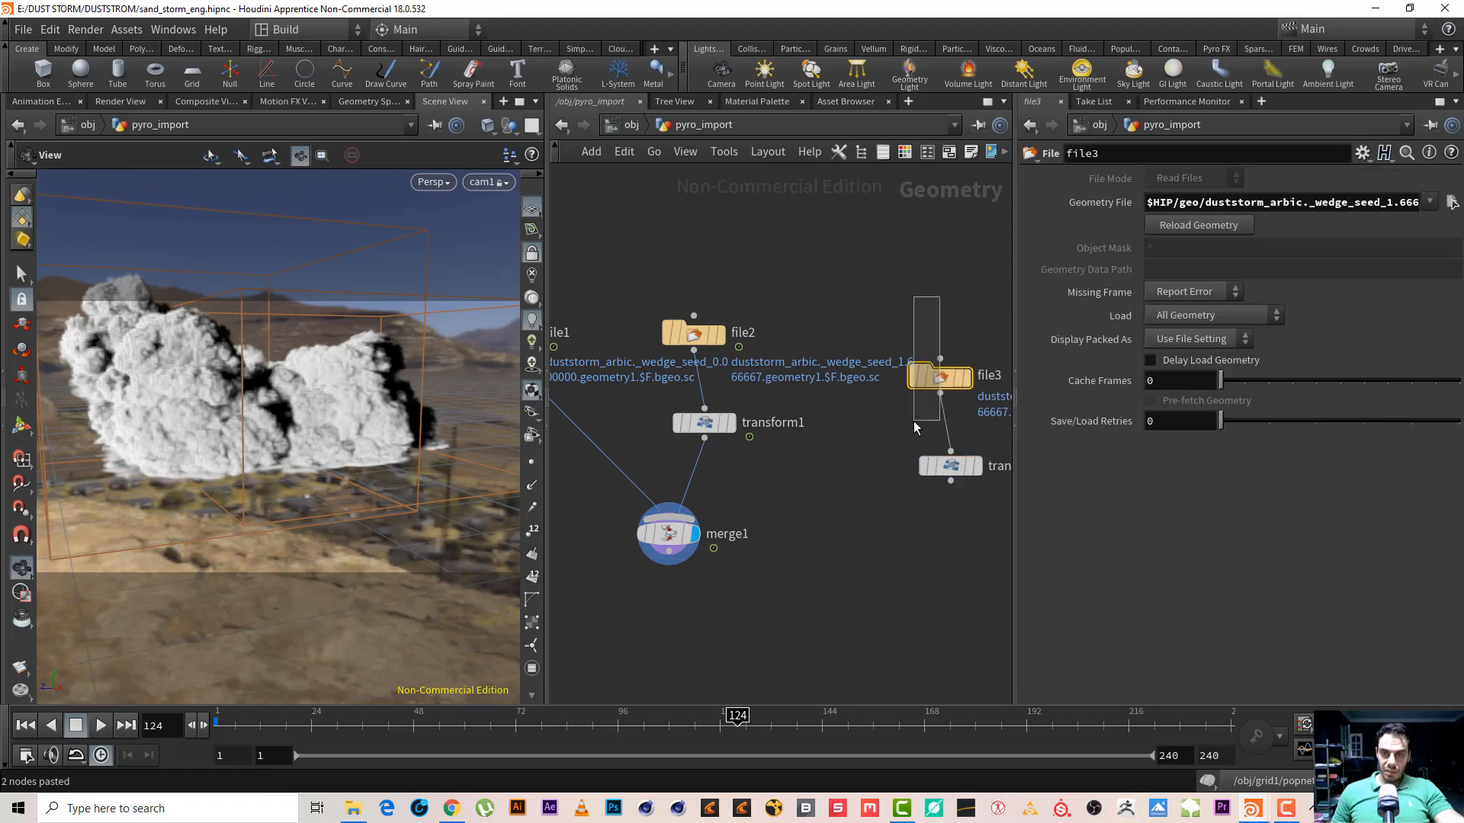
pyautogui.click(1450, 201)
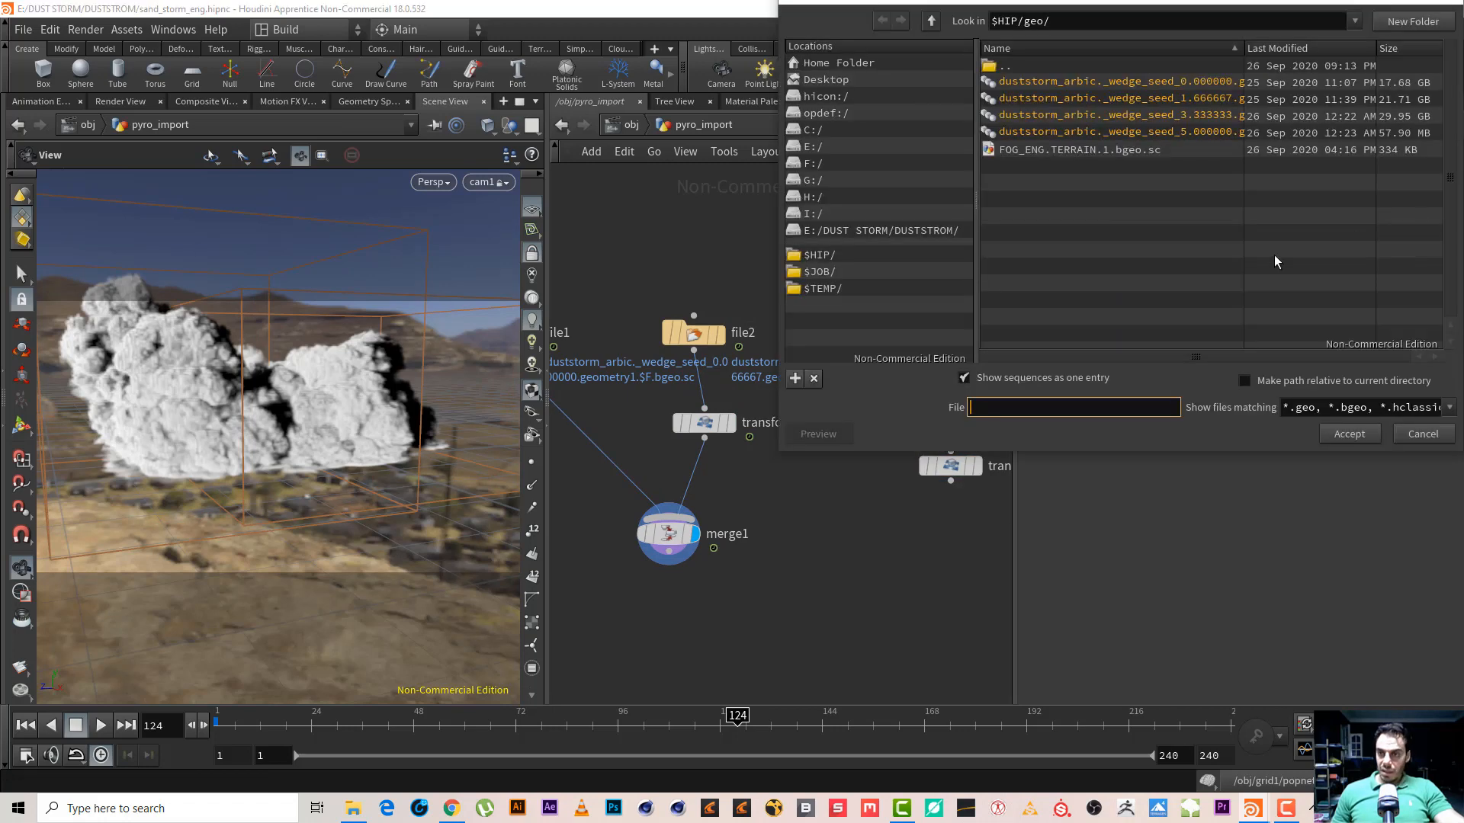
pyautogui.doubleClick(1200, 116)
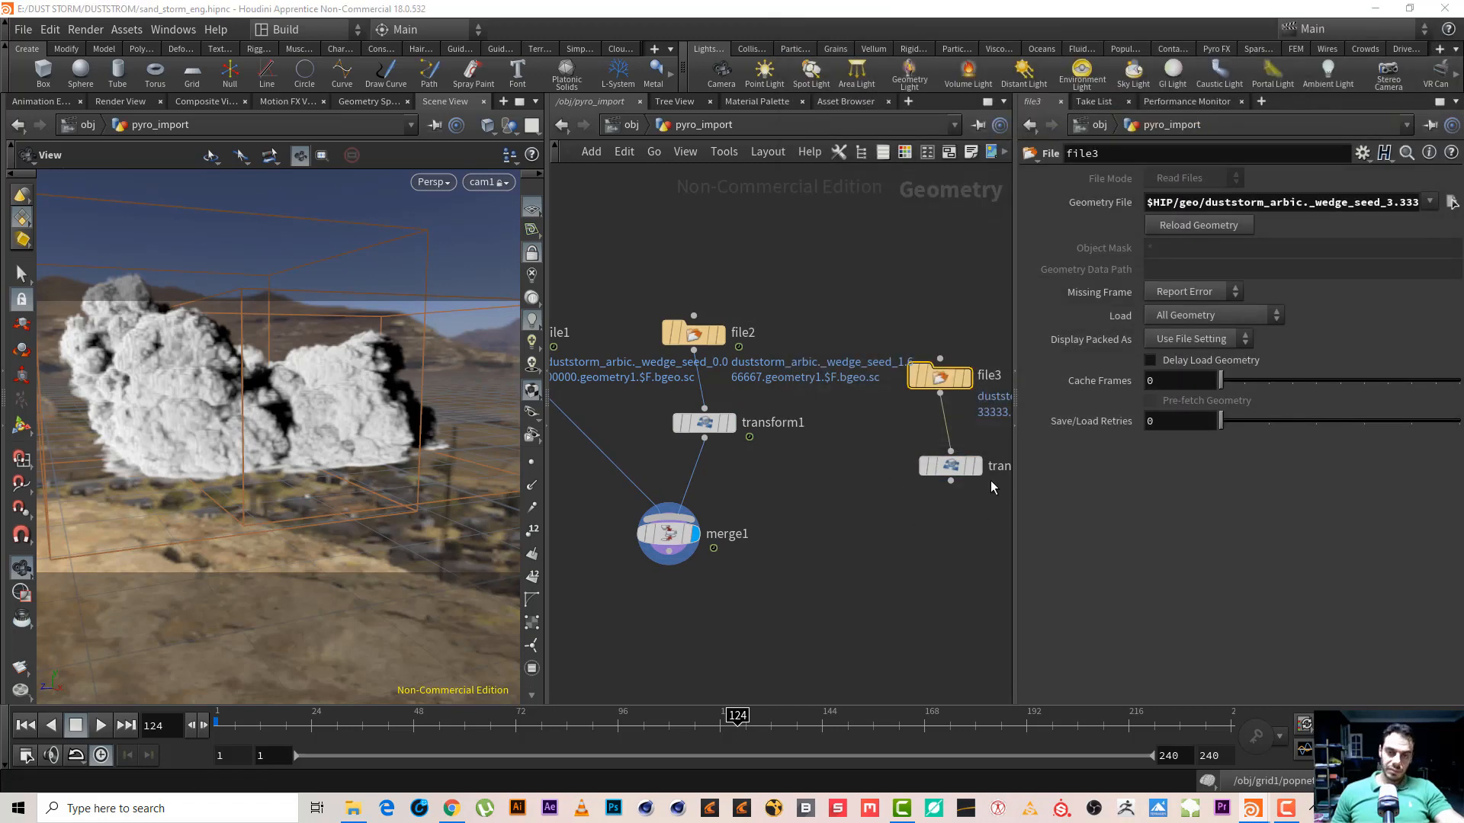
# Set transform2's Z Translate to -13 to offset the third storm cache in the opposite direction
pyautogui.click(939, 464)
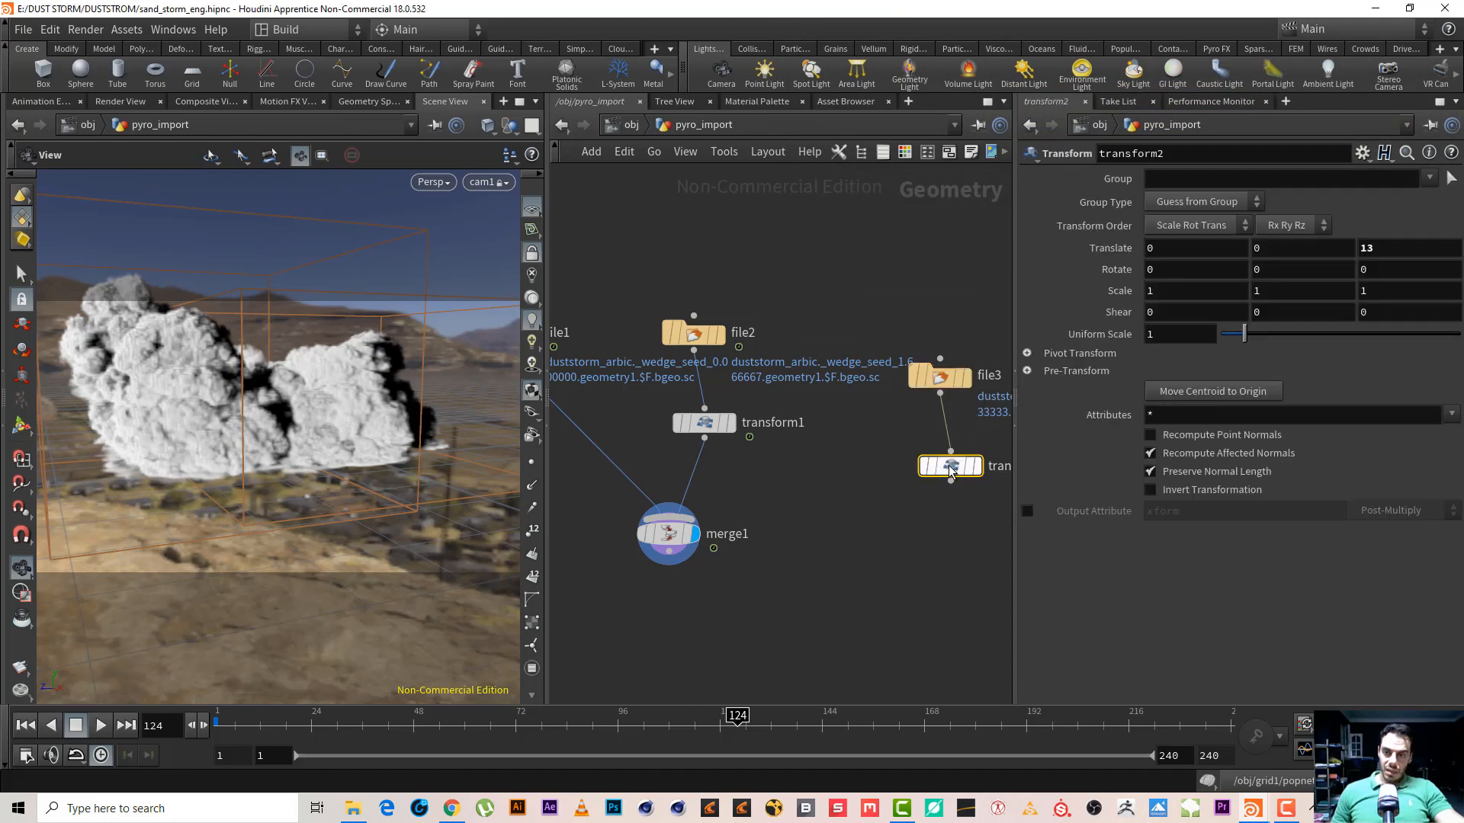
pyautogui.click(1364, 248)
pyautogui.write('-')
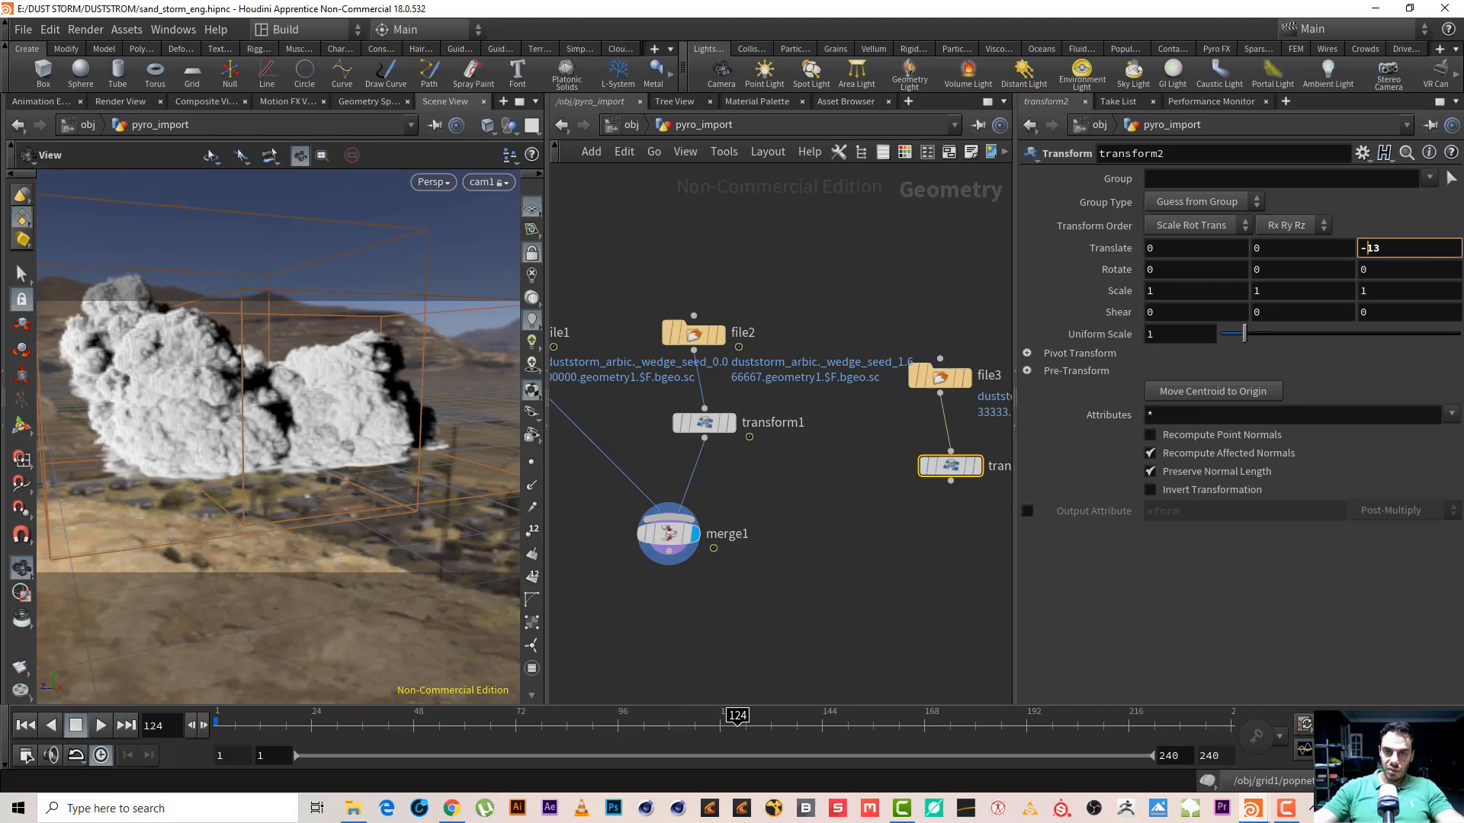
pyautogui.press('Return')
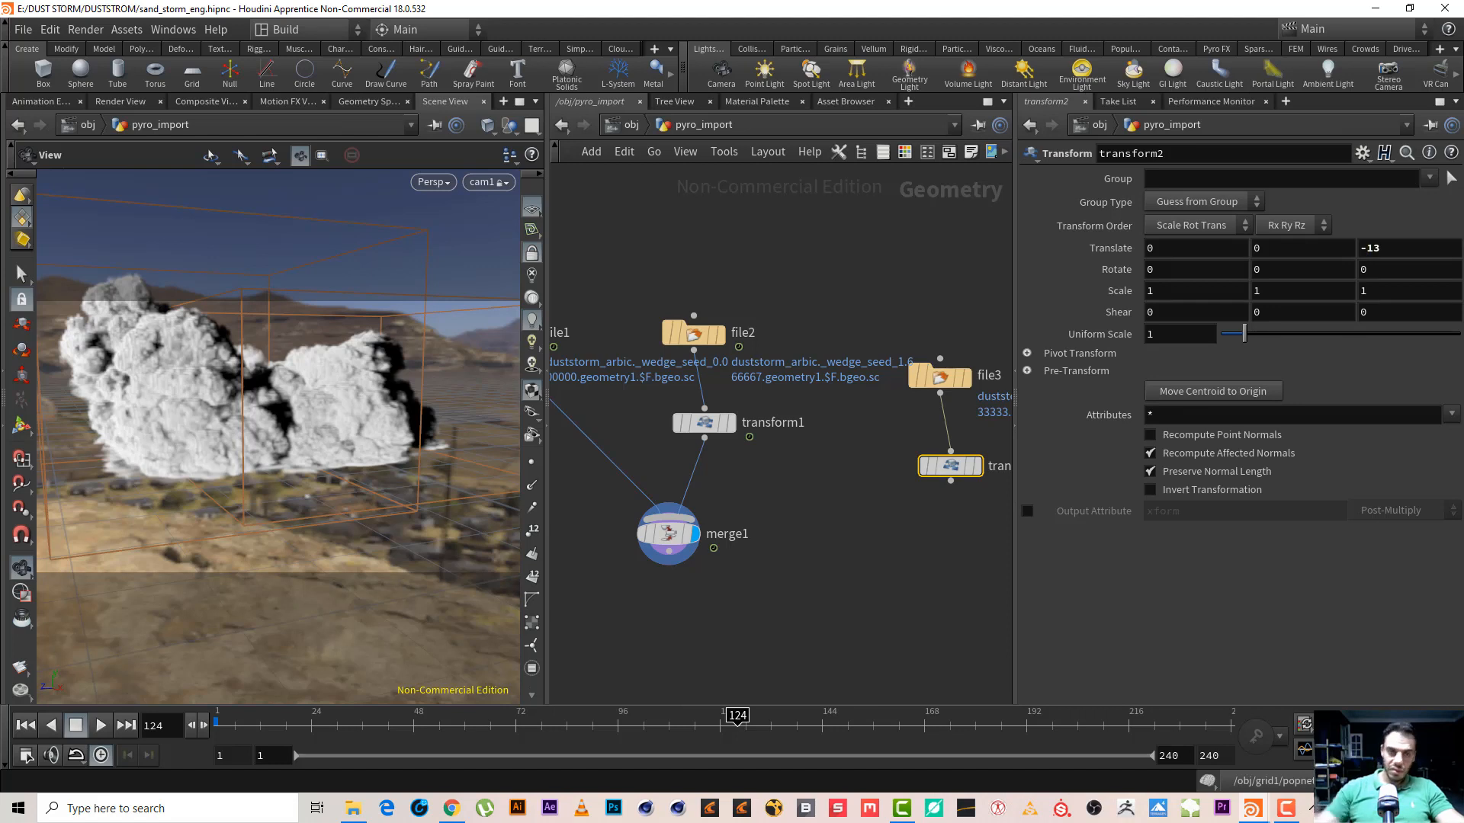
# Connect transform2 to merge1 and inspect the three merged storm caches in the viewport
pyautogui.click(950, 482)
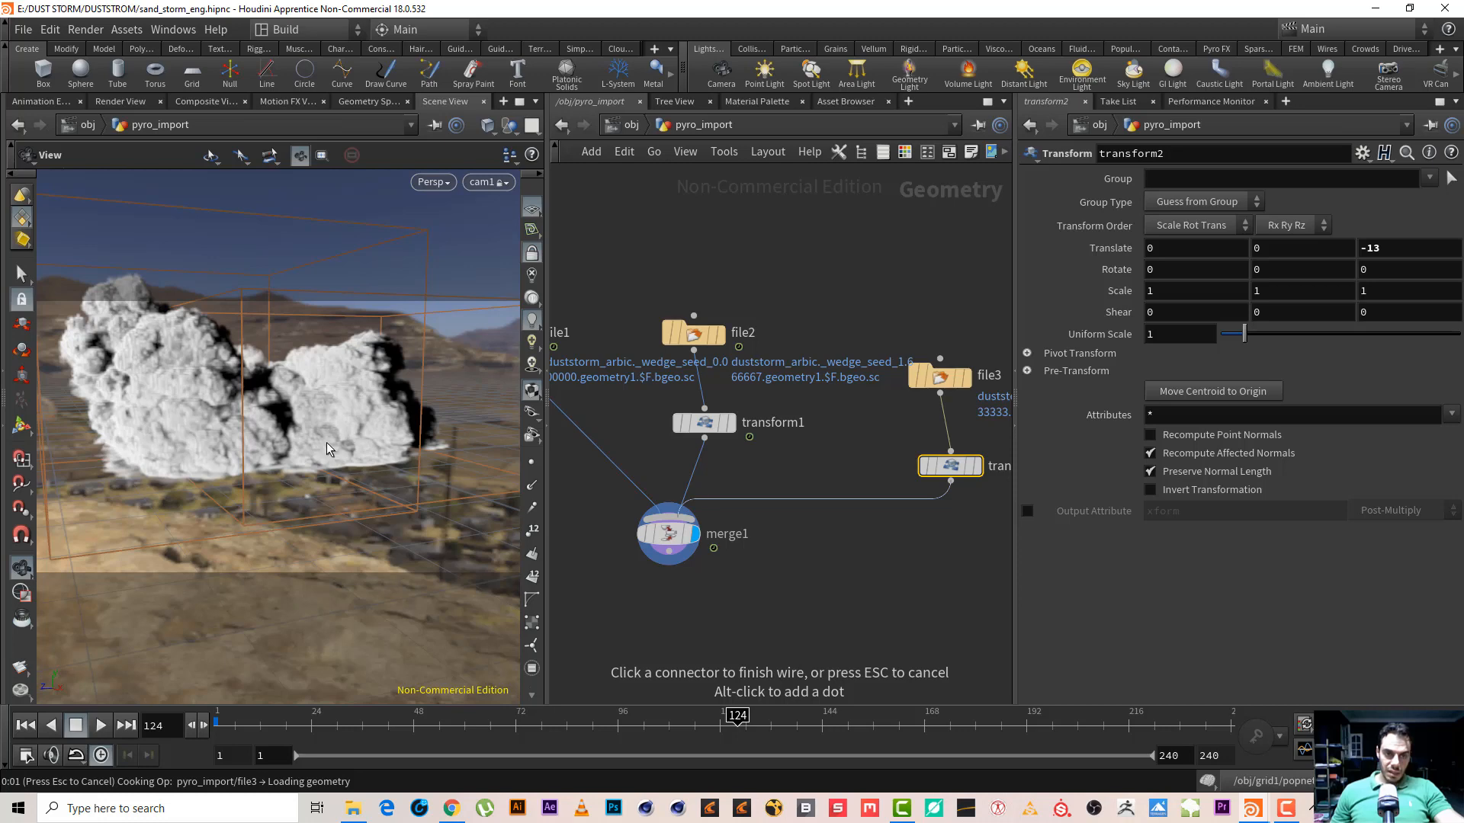
pyautogui.moveTo(436, 390); pyautogui.dragTo(306, 453, button='middle')
pyautogui.moveTo(306, 453); pyautogui.dragTo(256, 476, button='right')
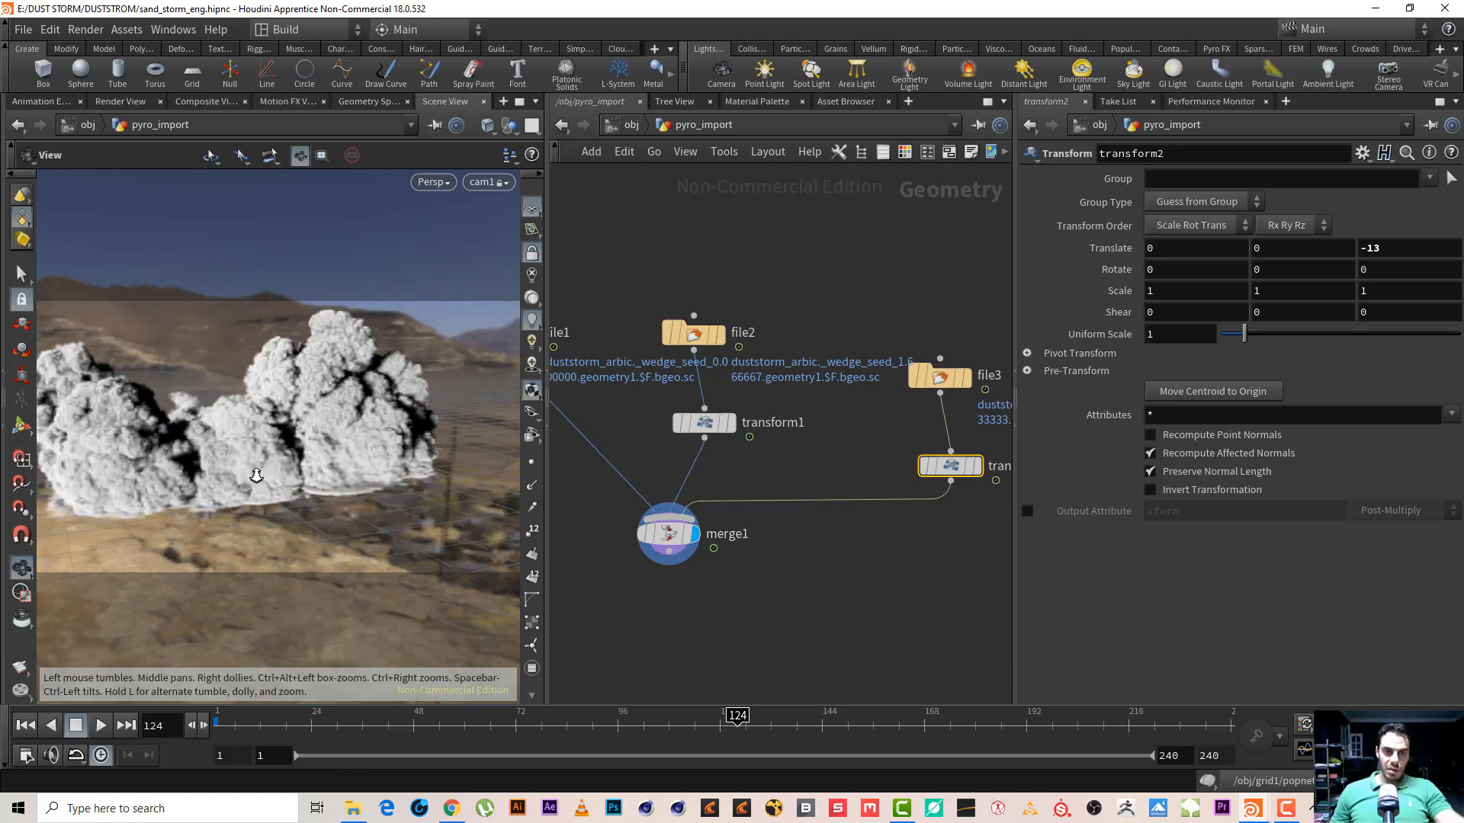
# Examine the merged dust clouds against the desert background from several angles and distances
pyautogui.moveTo(256, 475); pyautogui.dragTo(294, 448)
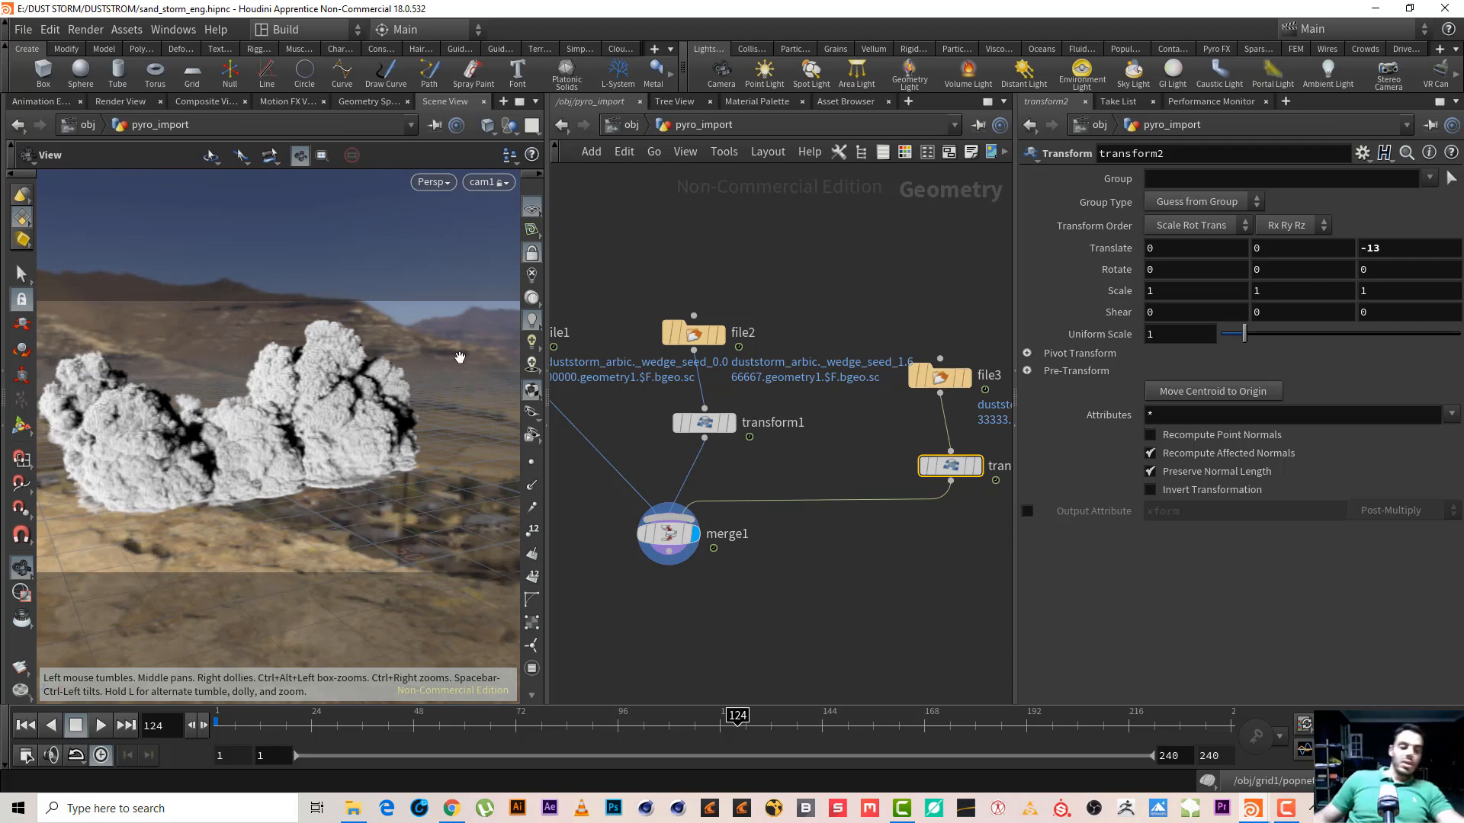
pyautogui.moveTo(259, 381); pyautogui.dragTo(332, 416)
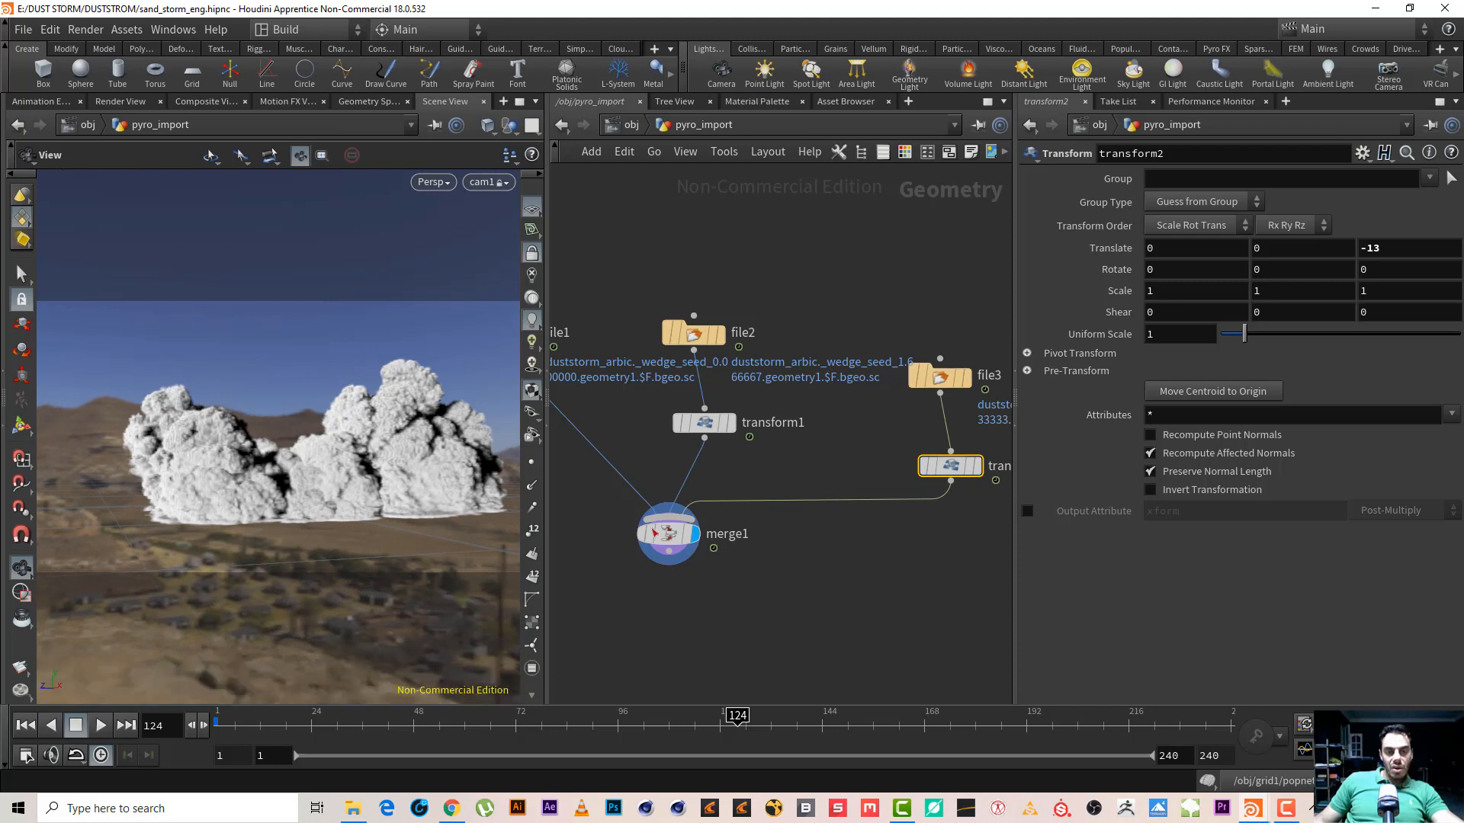
pyautogui.moveTo(383, 467); pyautogui.dragTo(301, 562, button='right')
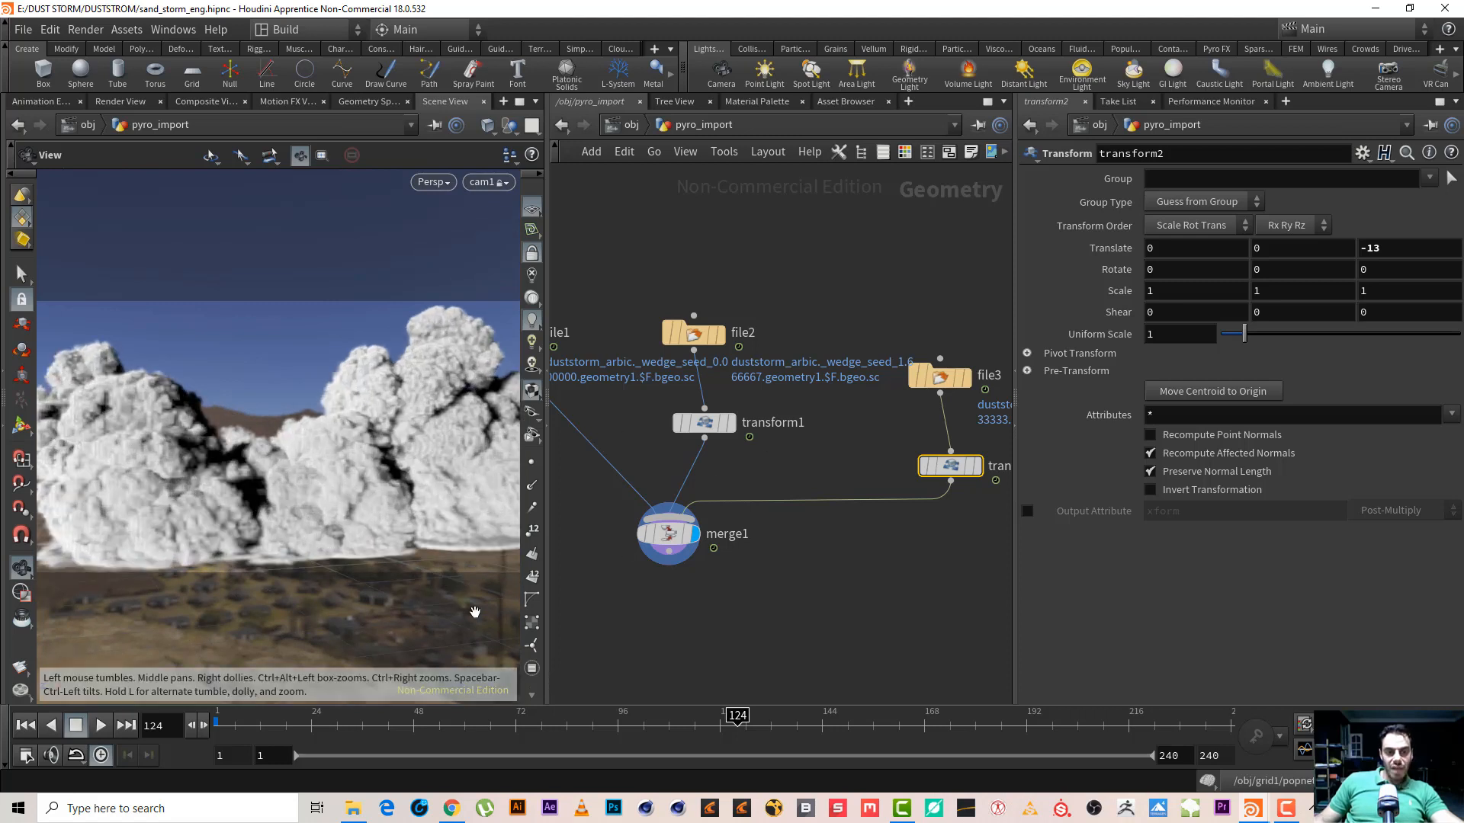
pyautogui.moveTo(795, 562); pyautogui.dragTo(670, 562, button='middle')
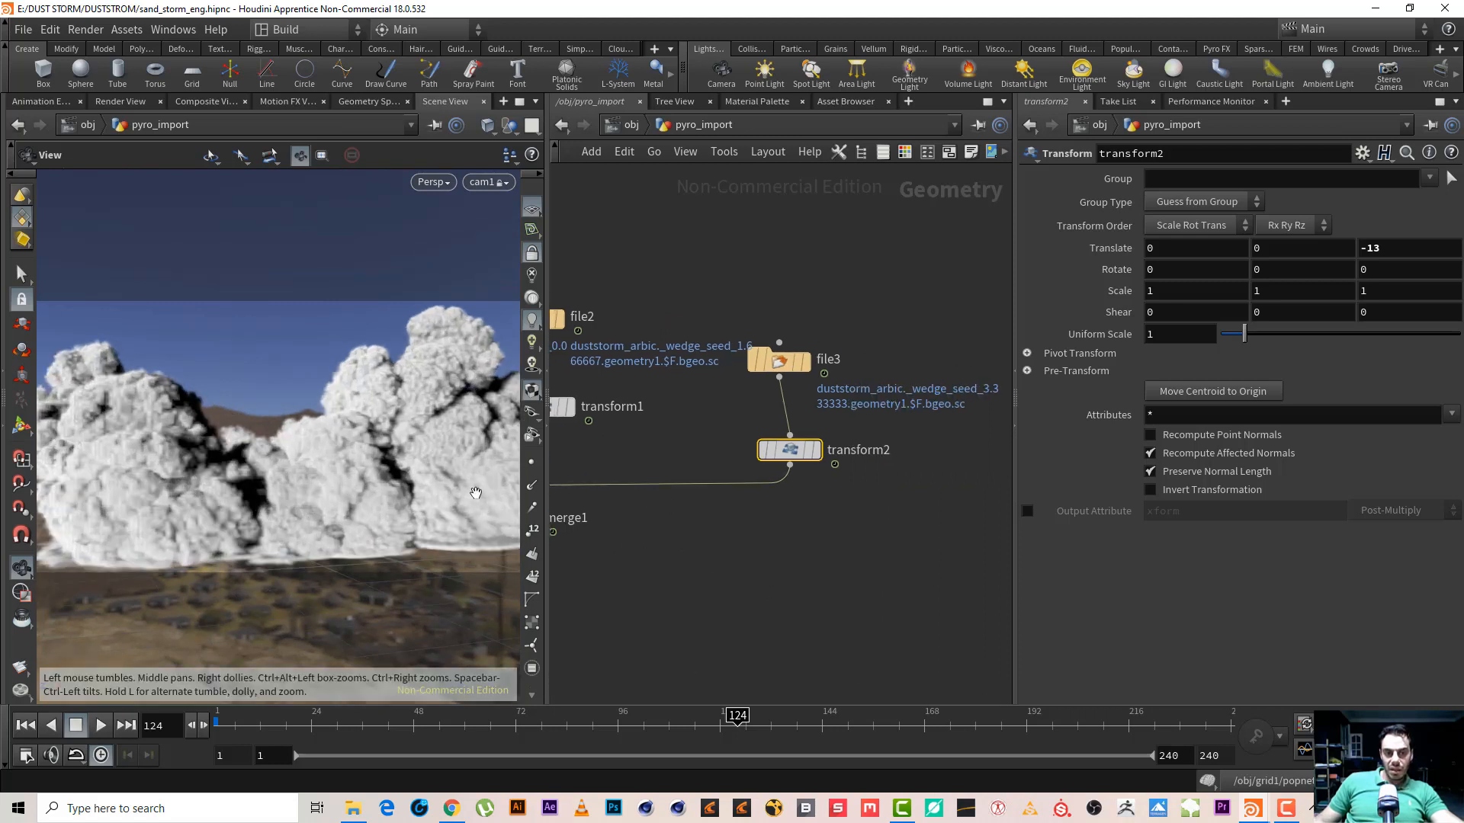
pyautogui.moveTo(369, 458); pyautogui.dragTo(334, 518, button='right')
pyautogui.moveTo(692, 523); pyautogui.dragTo(881, 451, button='middle')
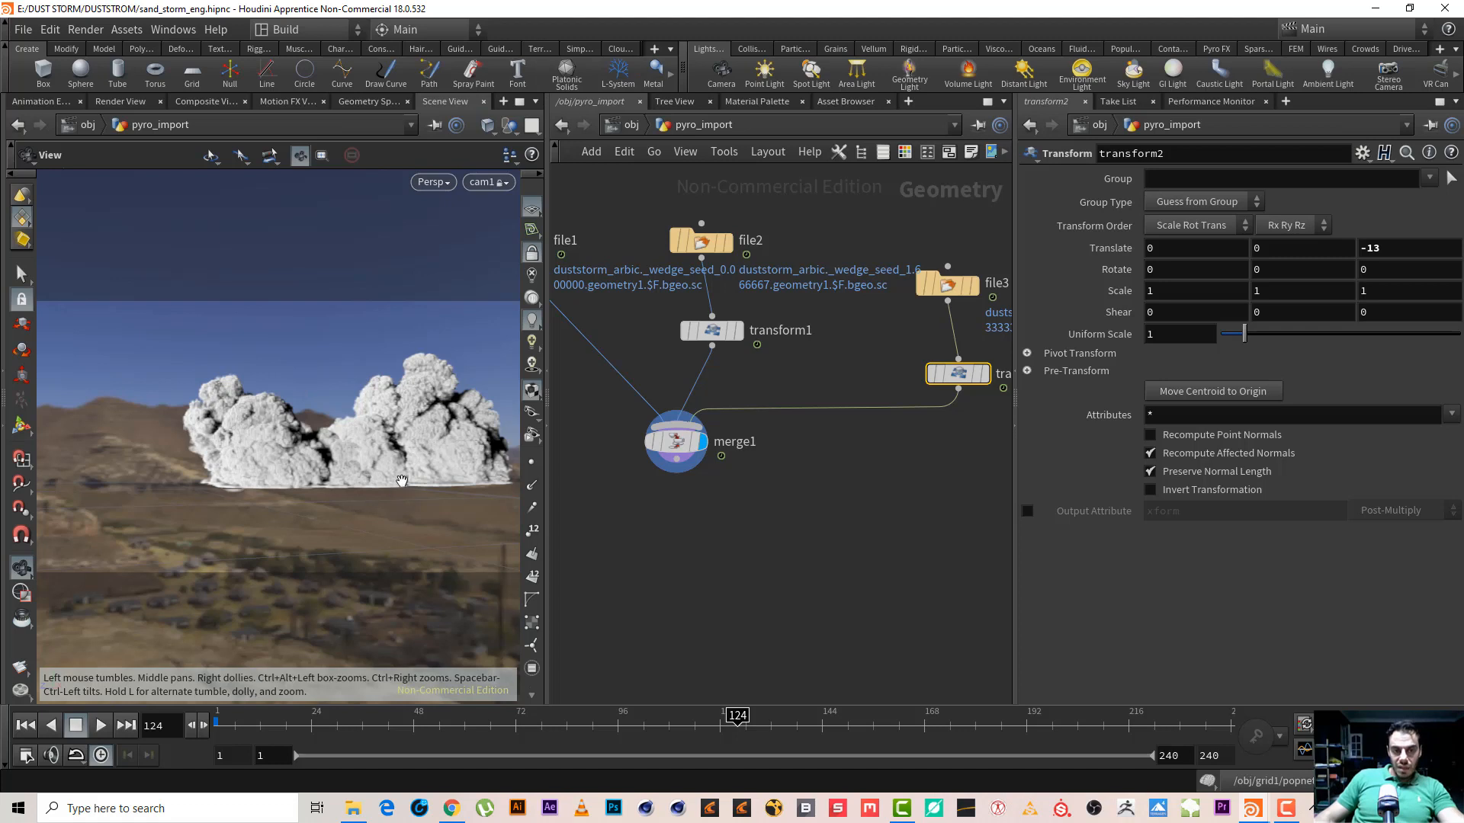
pyautogui.moveTo(783, 564); pyautogui.dragTo(798, 592, button='middle')
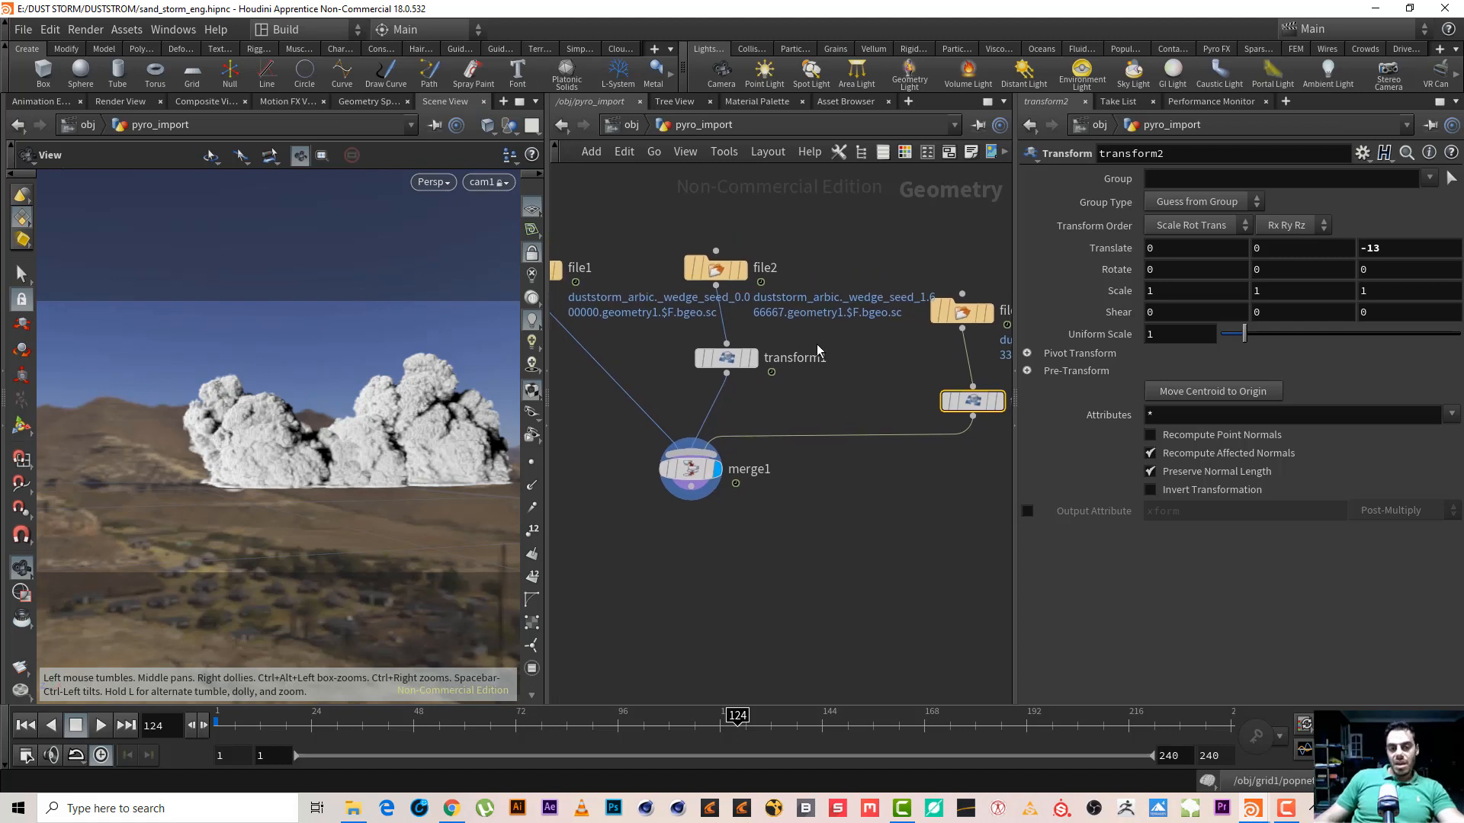
# Add a Merge node below merge1, fed by merge1's output
pyautogui.click(691, 486)
pyautogui.click(736, 596)
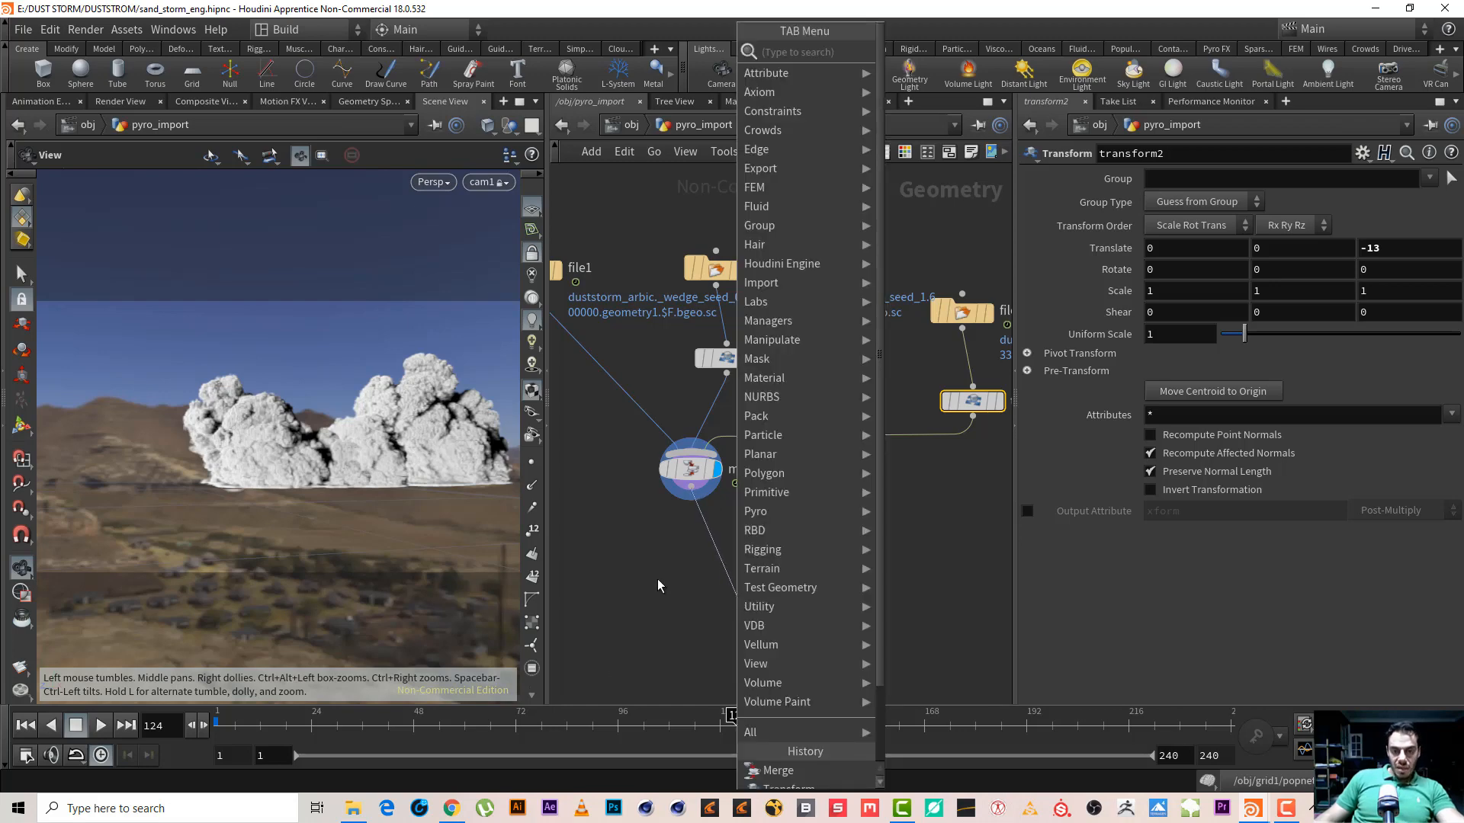
pyautogui.write('Merge')
pyautogui.press('Return')
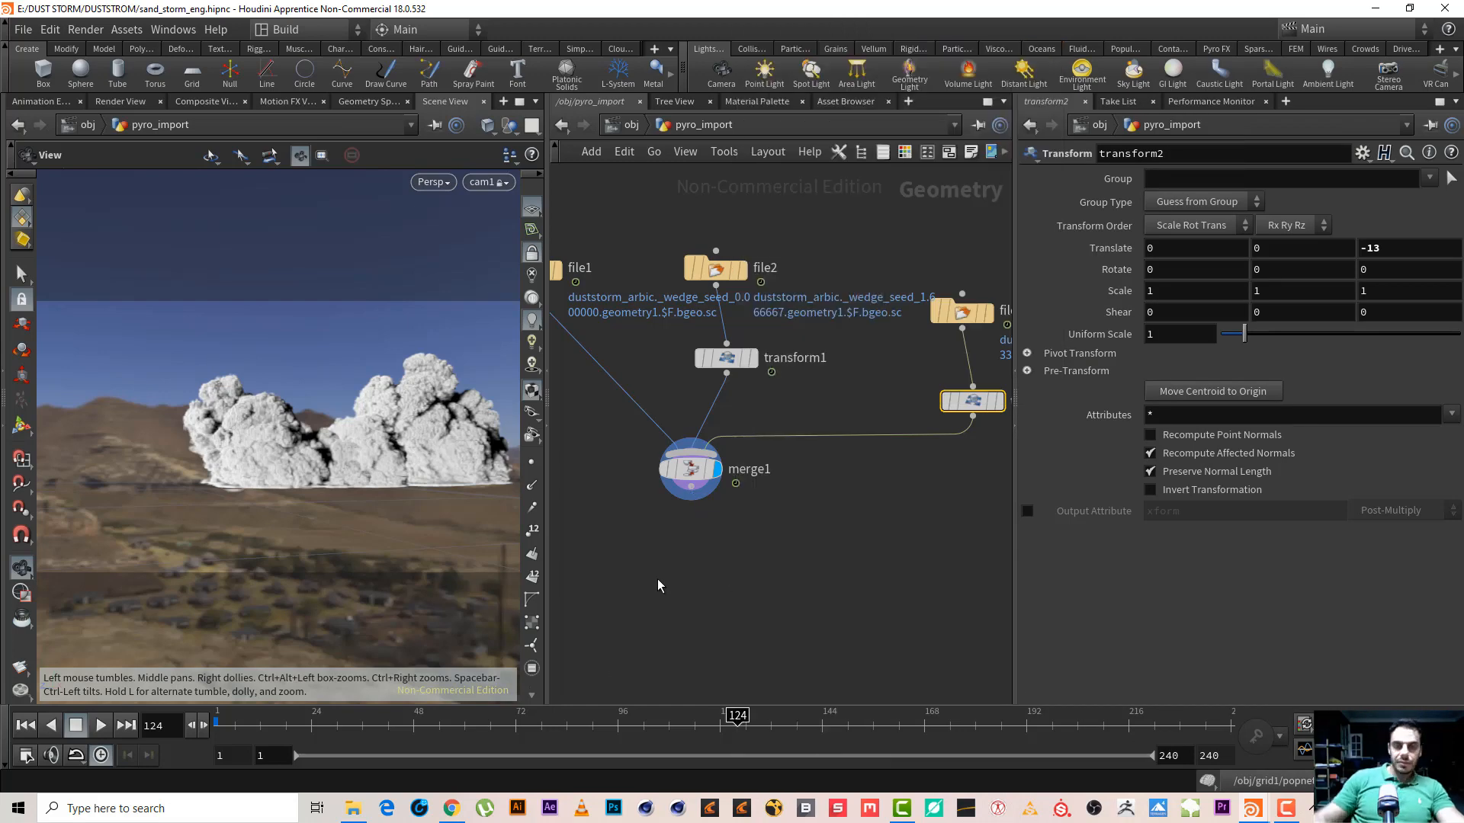
pyautogui.moveTo(736, 596); pyautogui.dragTo(697, 647)
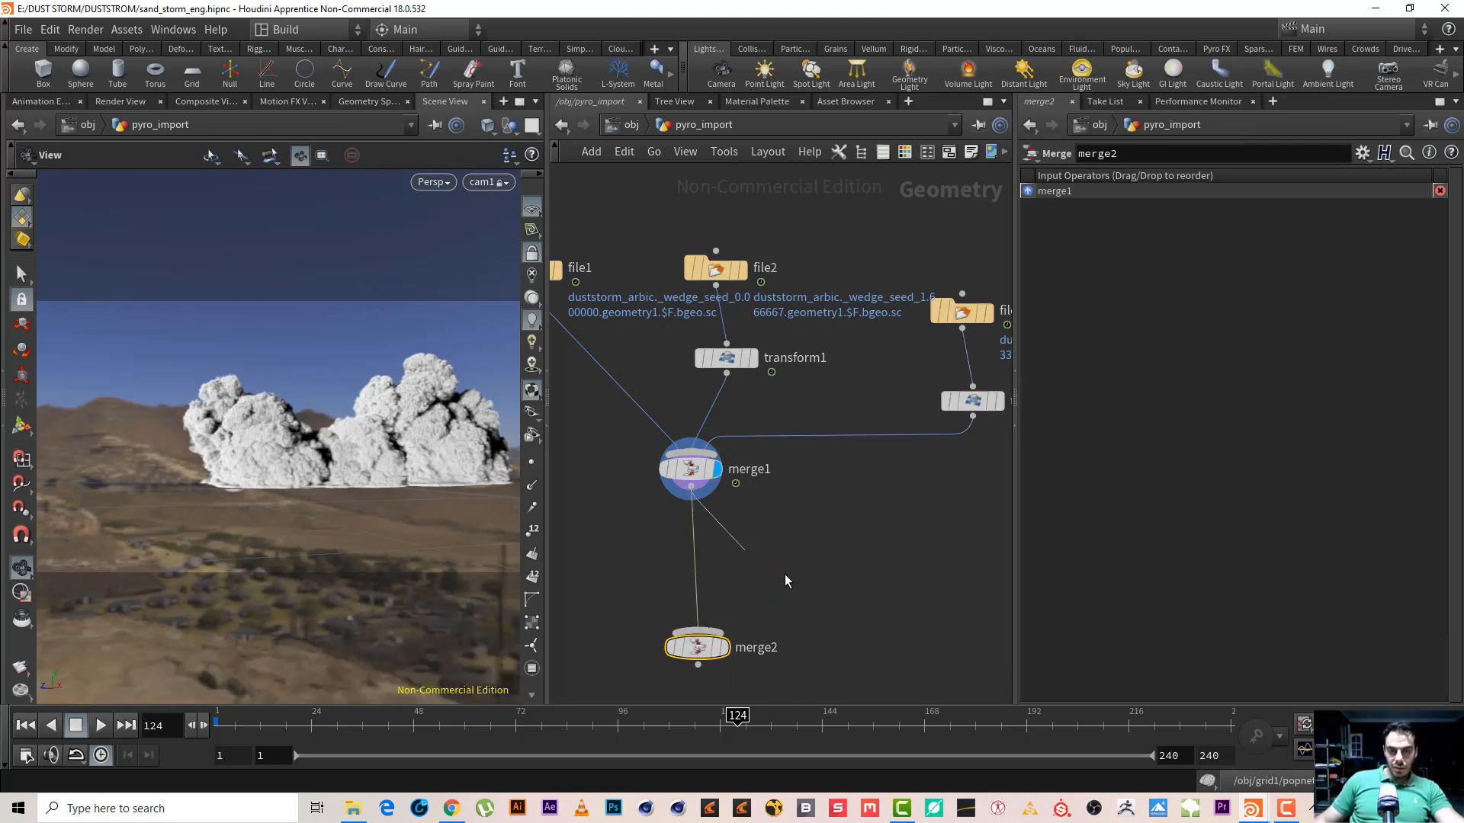
# Branch a Transform node off merge1 and wire its output into merge2
pyautogui.click(692, 487)
pyautogui.press('Tab')
pyautogui.write('TRA')
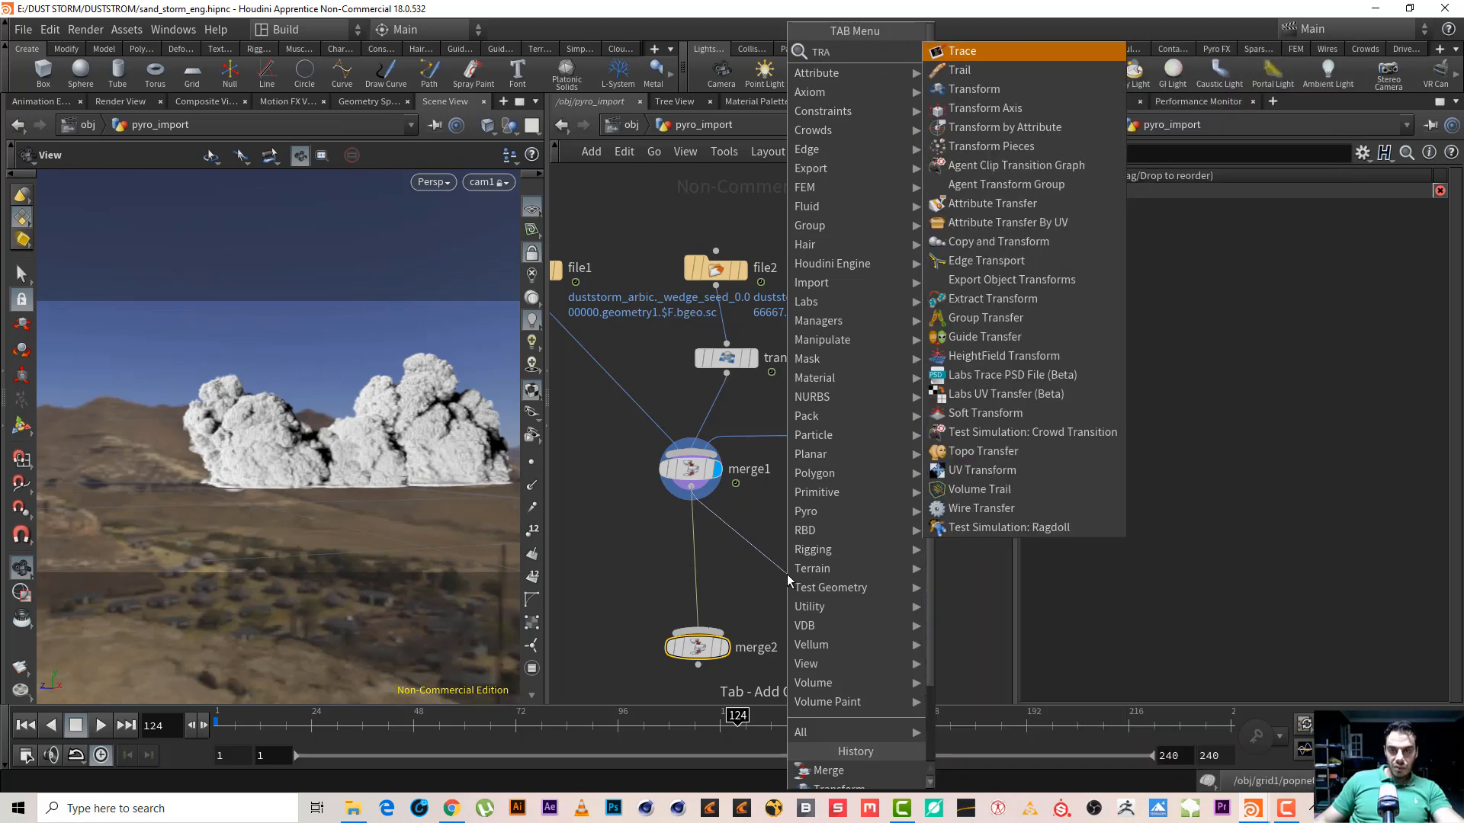
pyautogui.press('Down')
pyautogui.press('Down')
pyautogui.press('Down')
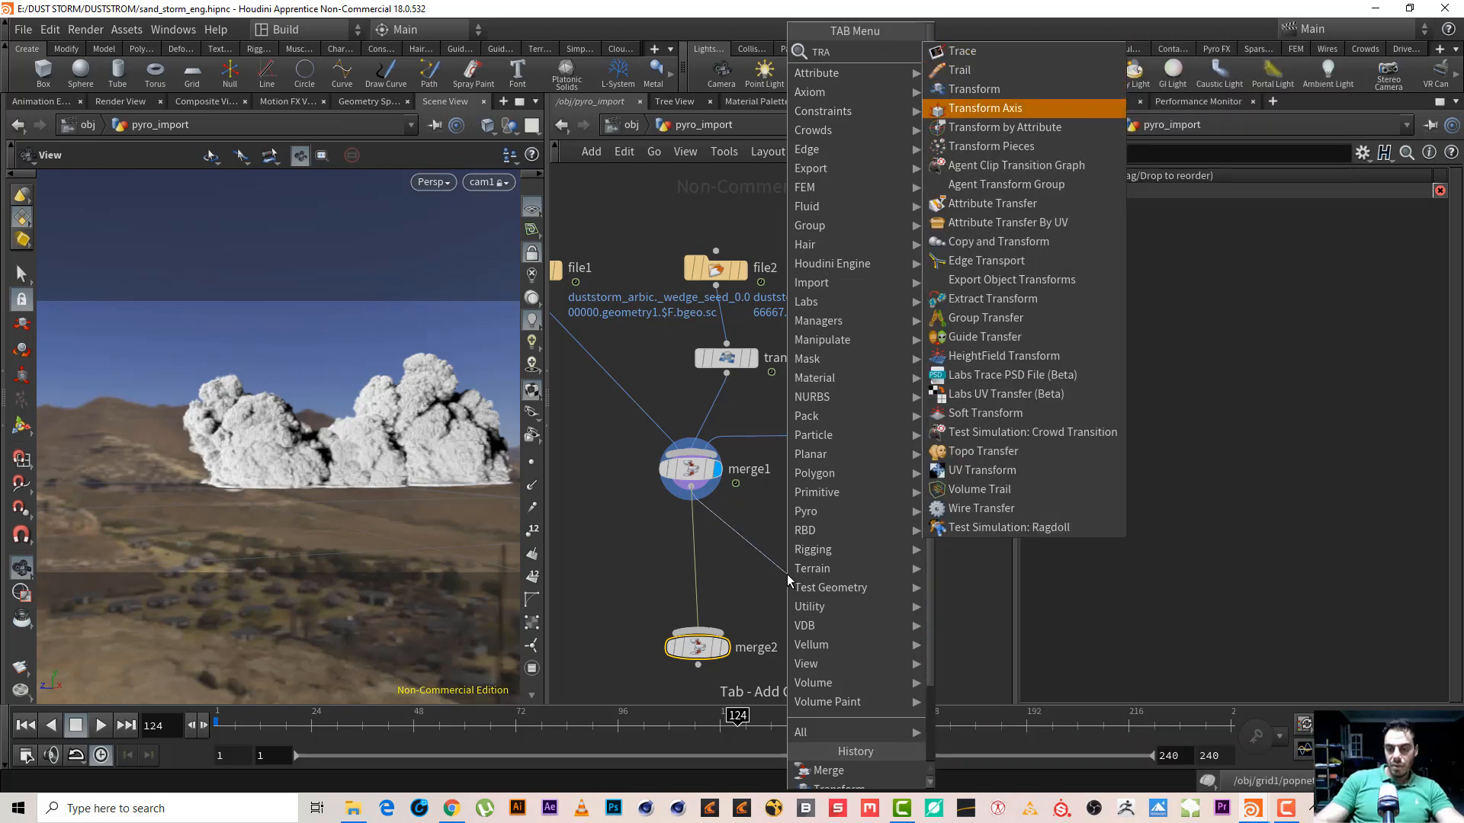
pyautogui.press('Up')
pyautogui.press('Return')
pyautogui.click(787, 587)
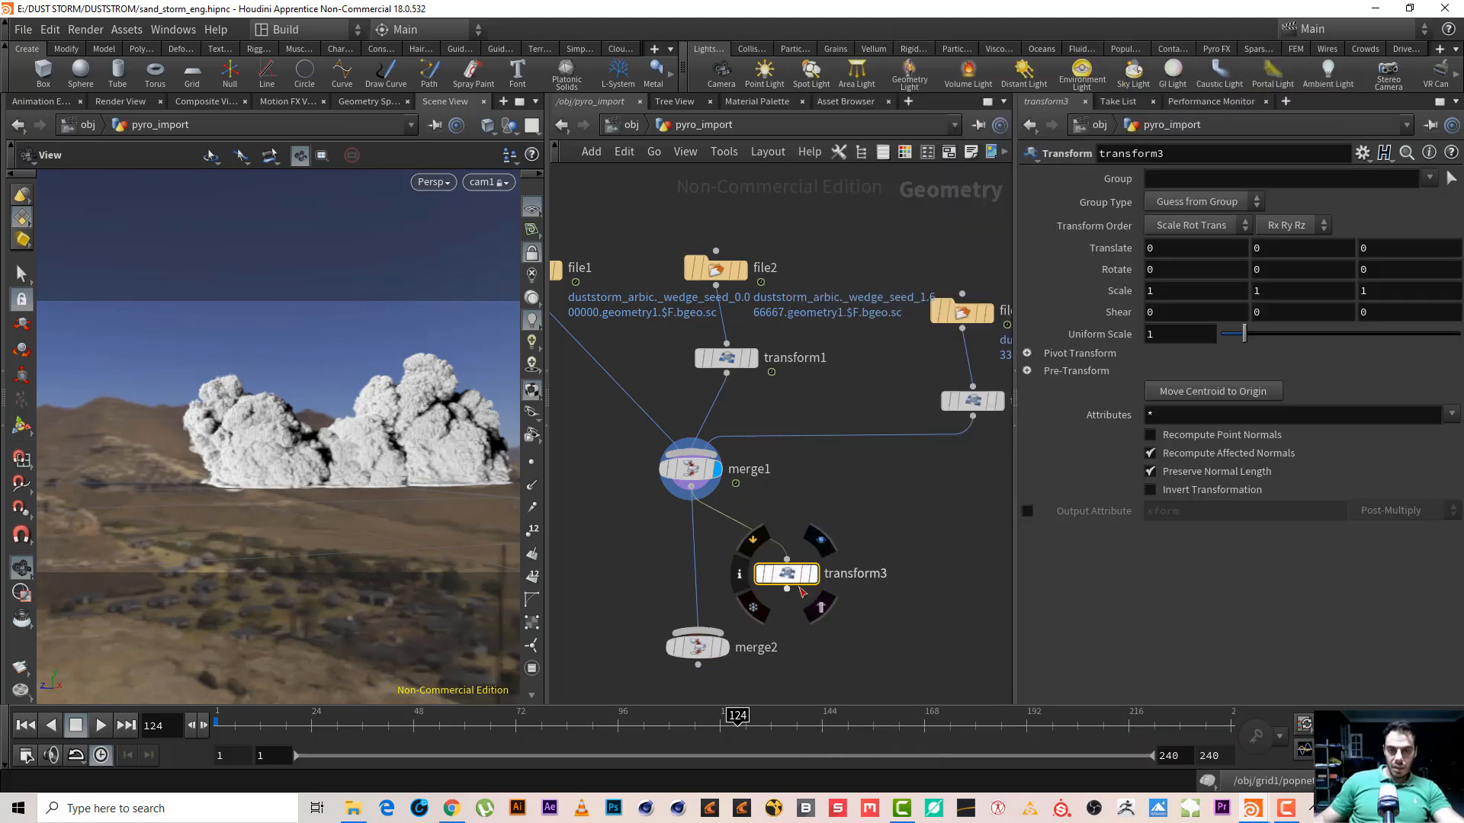
pyautogui.click(698, 630)
# Set the Z translate of transform3 to 30 and display the combined result of merge2
pyautogui.click(811, 574)
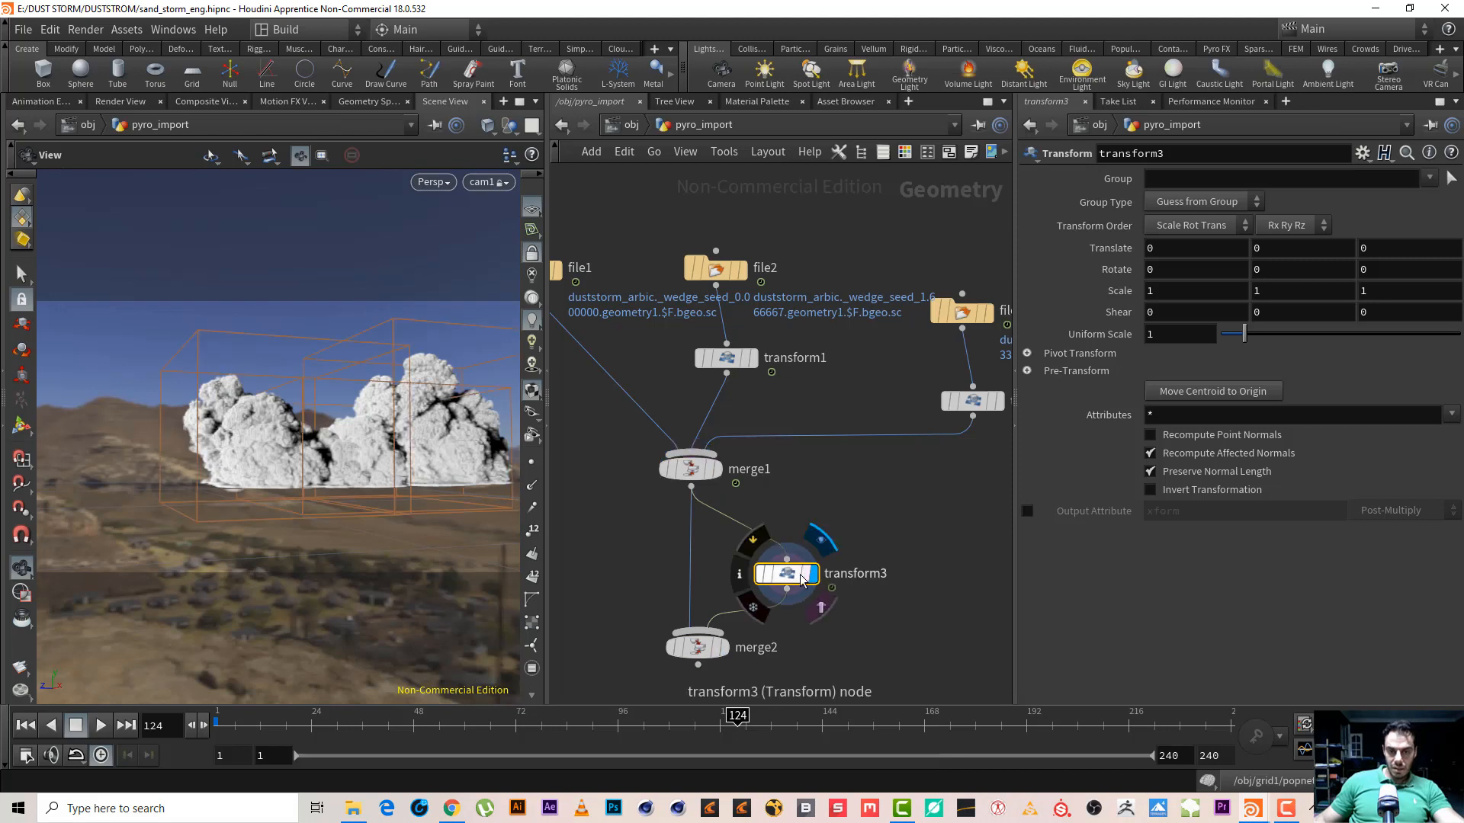
pyautogui.click(1370, 246)
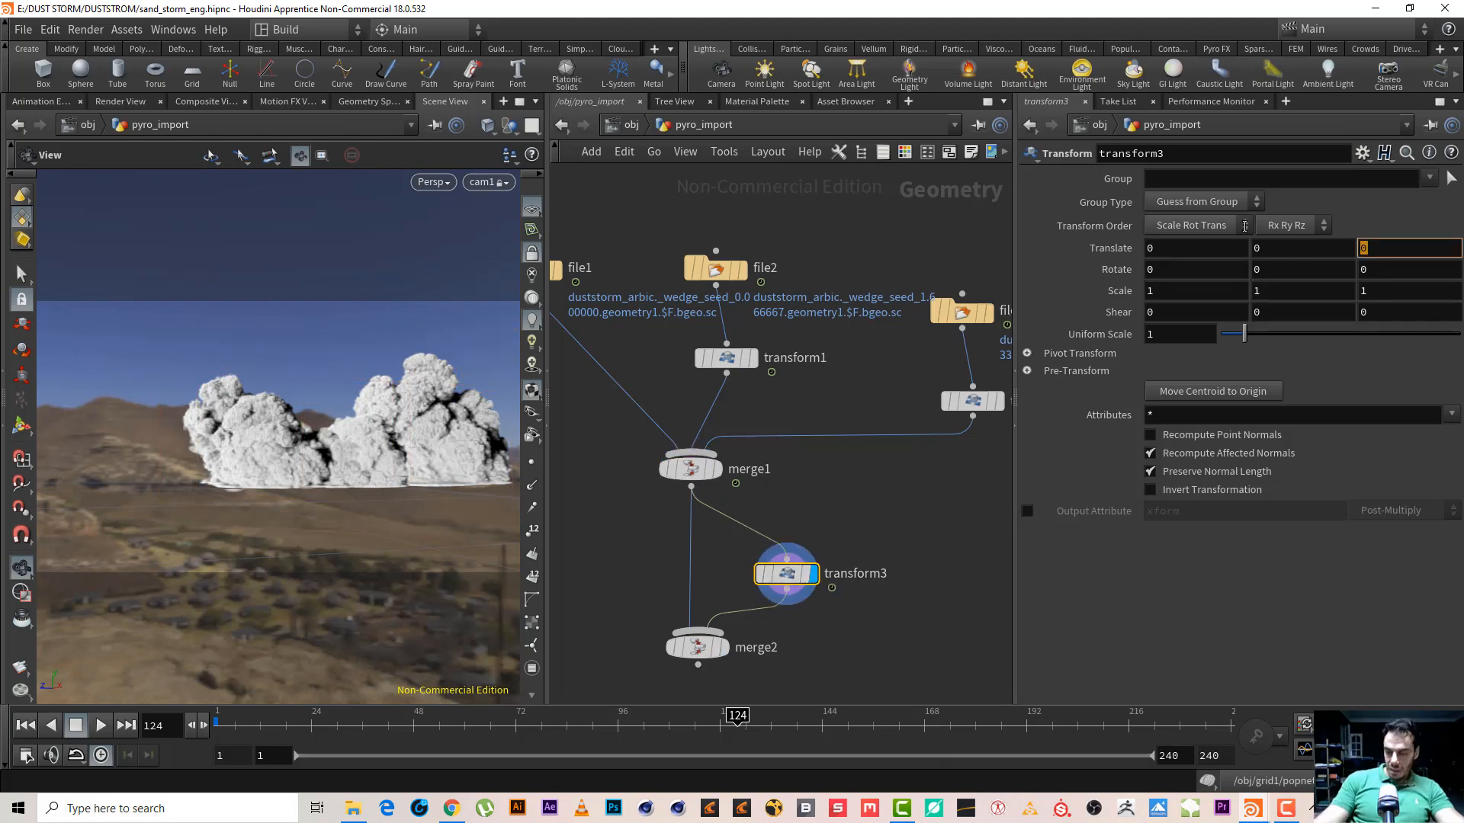
pyautogui.write('30')
pyautogui.press('Return')
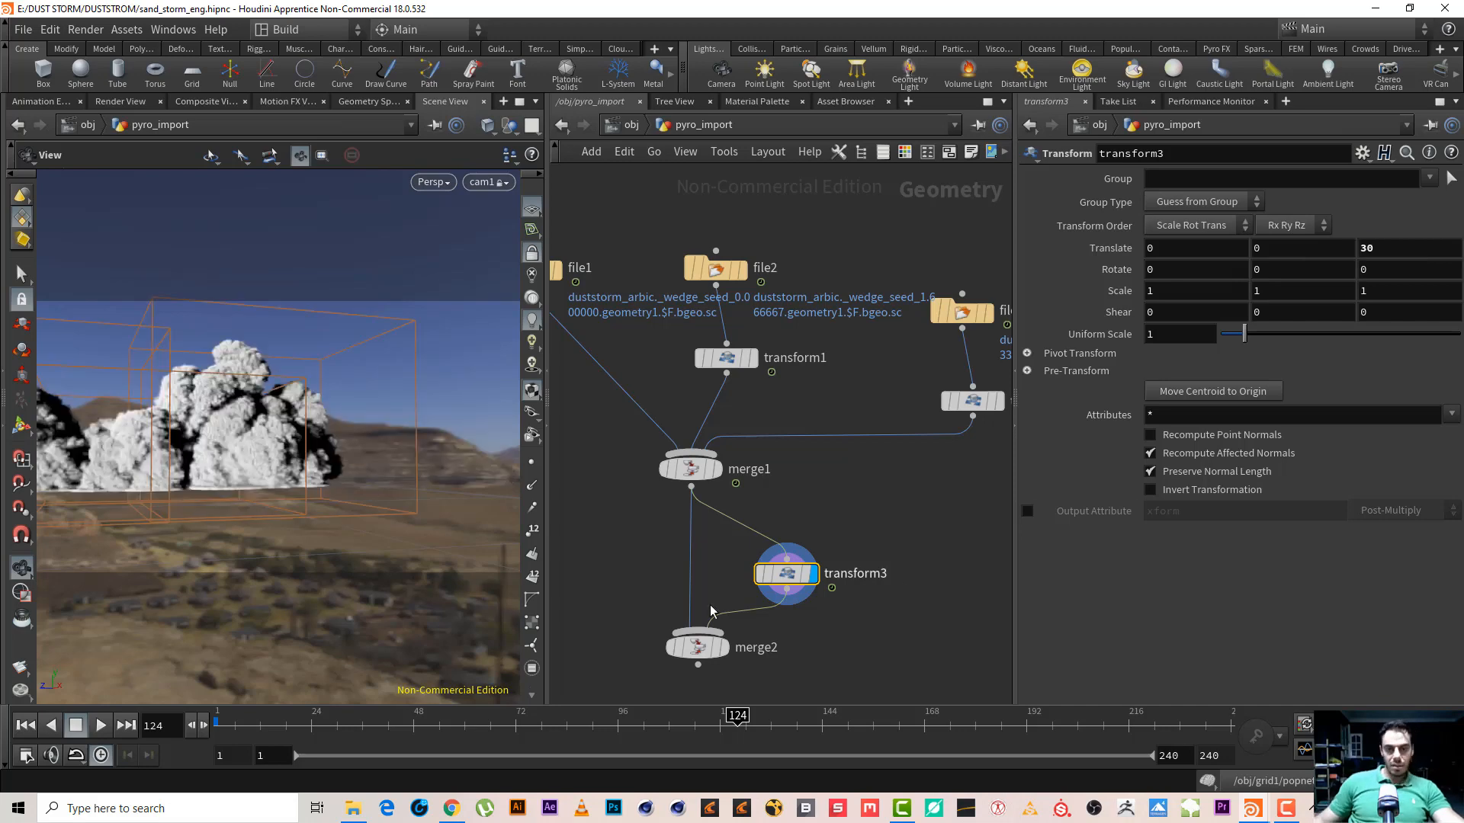
pyautogui.click(723, 654)
pyautogui.moveTo(339, 453)
pyautogui.mouseDown()
pyautogui.moveTo(343, 553)
pyautogui.moveTo(346, 443)
pyautogui.moveTo(296, 464)
pyautogui.moveTo(320, 464)
pyautogui.mouseUp()
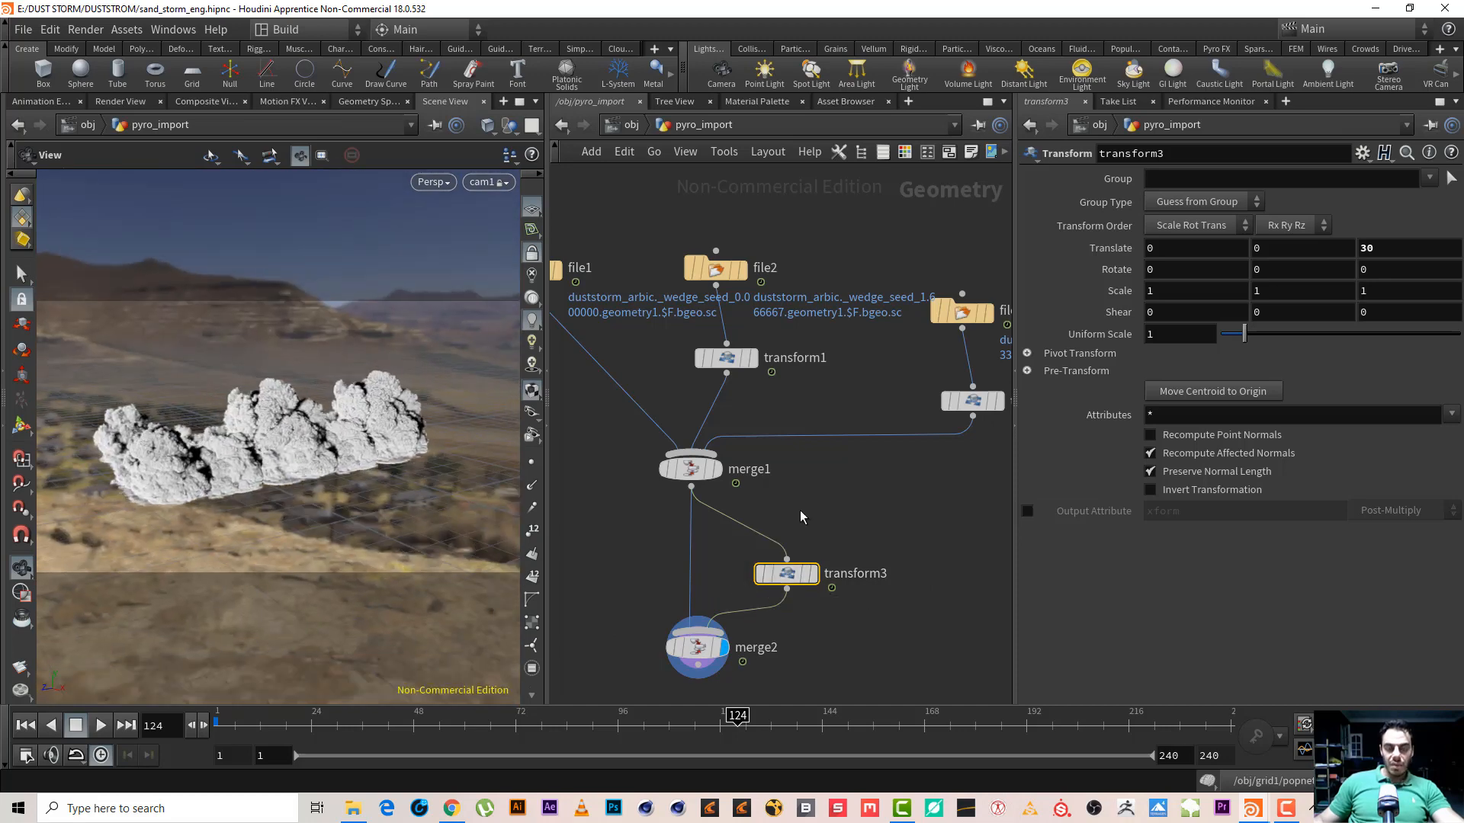
# Insert a Time Shift node on the wire between merge1 and transform3
pyautogui.scroll(3, 848, 501)
pyautogui.scroll(1, 849, 501)
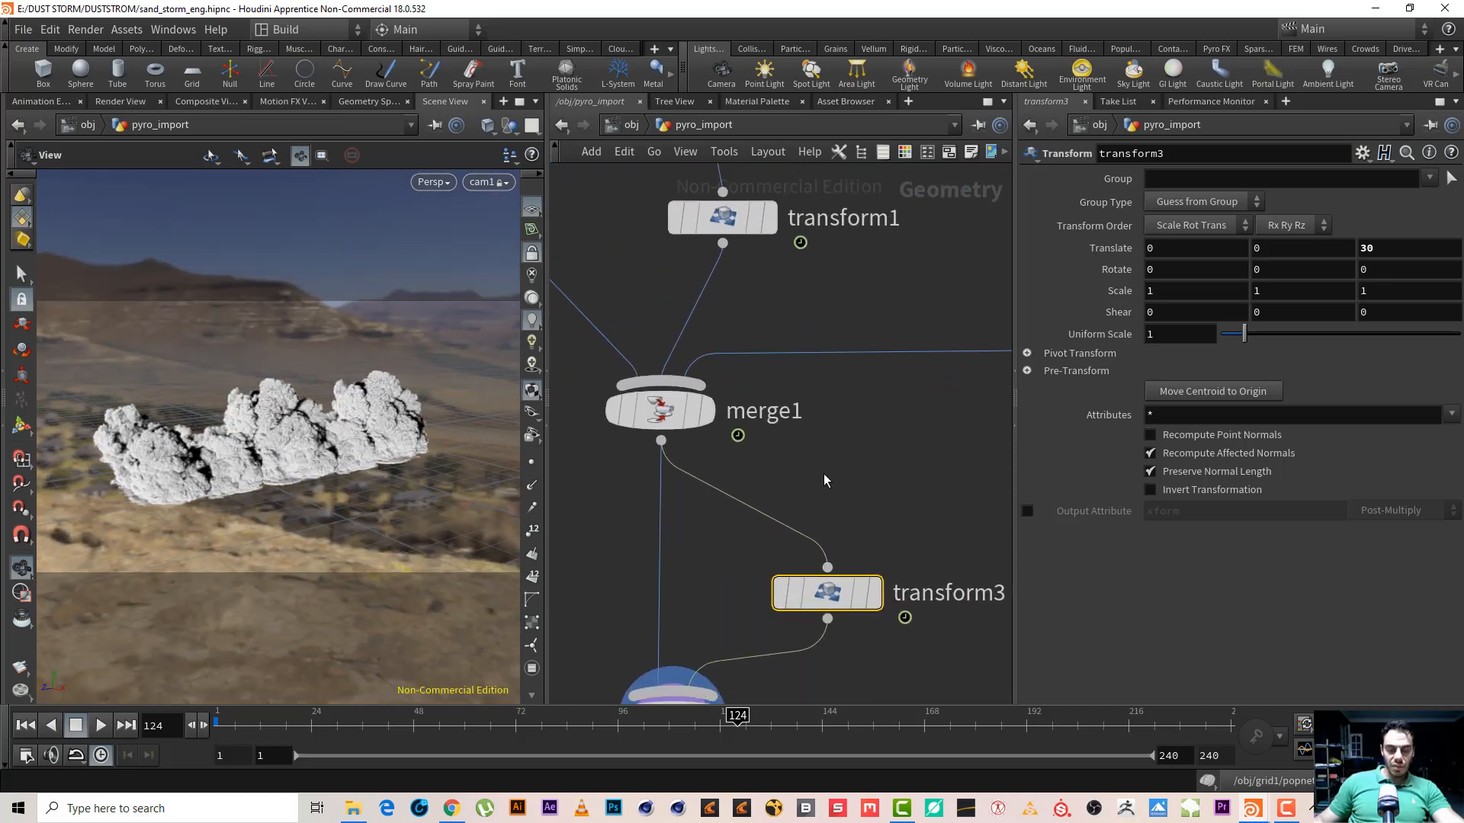
pyautogui.press('Tab')
pyautogui.write('TIME')
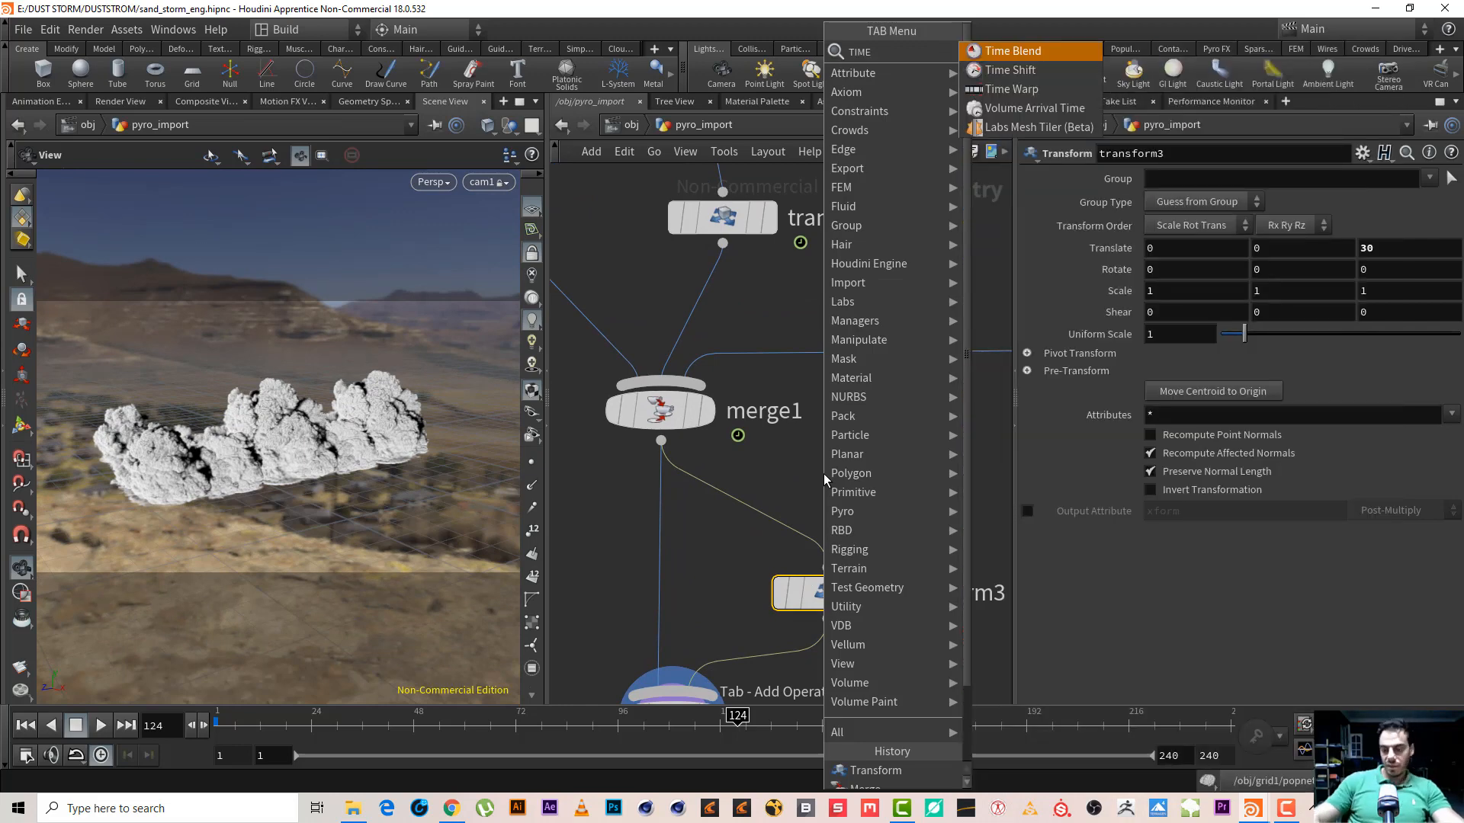
pyautogui.press('Down')
pyautogui.press('Return')
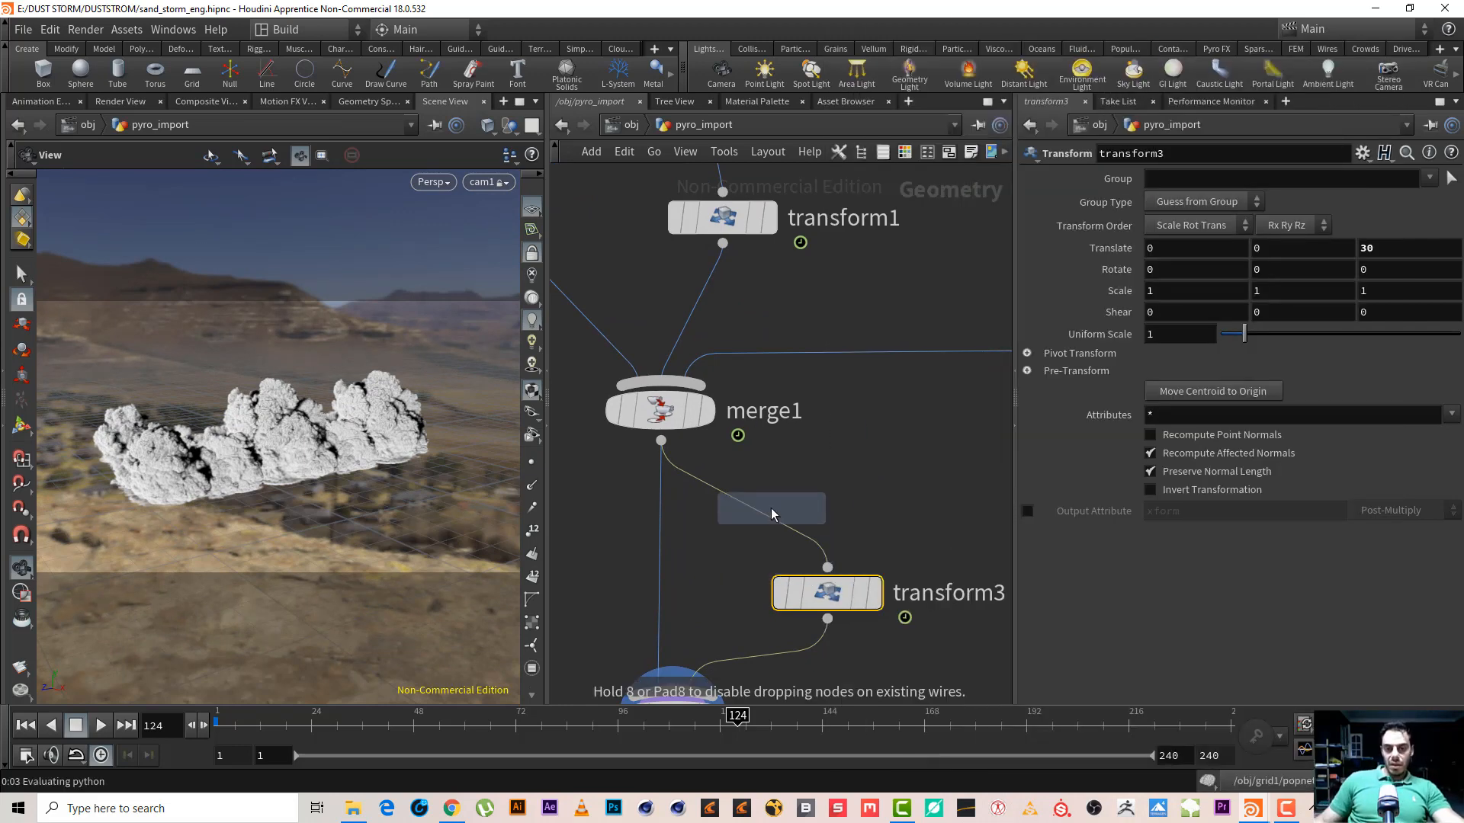
pyautogui.click(774, 524)
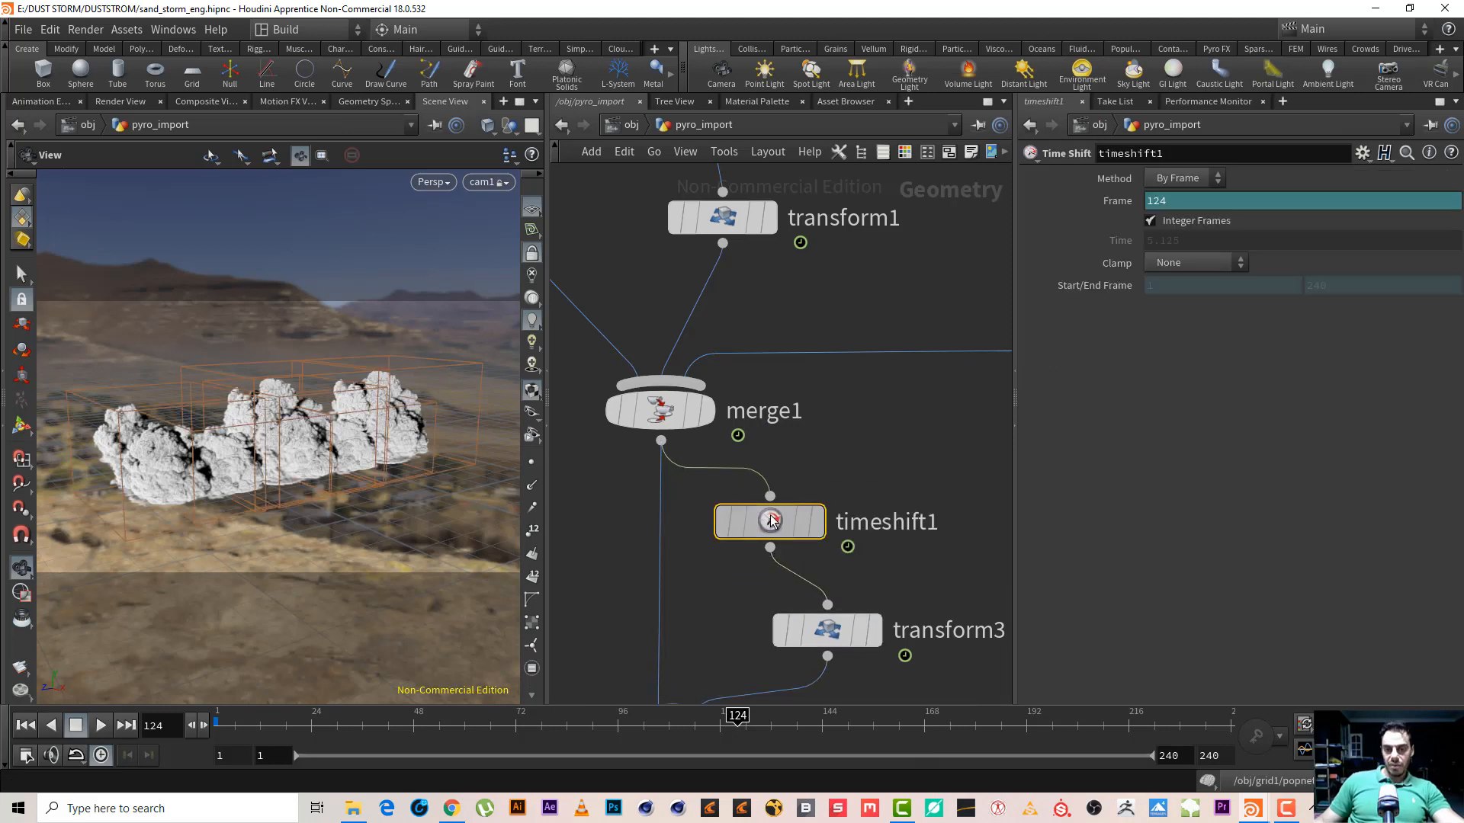
# Set the Time Shift node's frame expression to $F + 10 and check the row of clouds
pyautogui.doubleClick(1207, 199)
pyautogui.write('$F + 10')
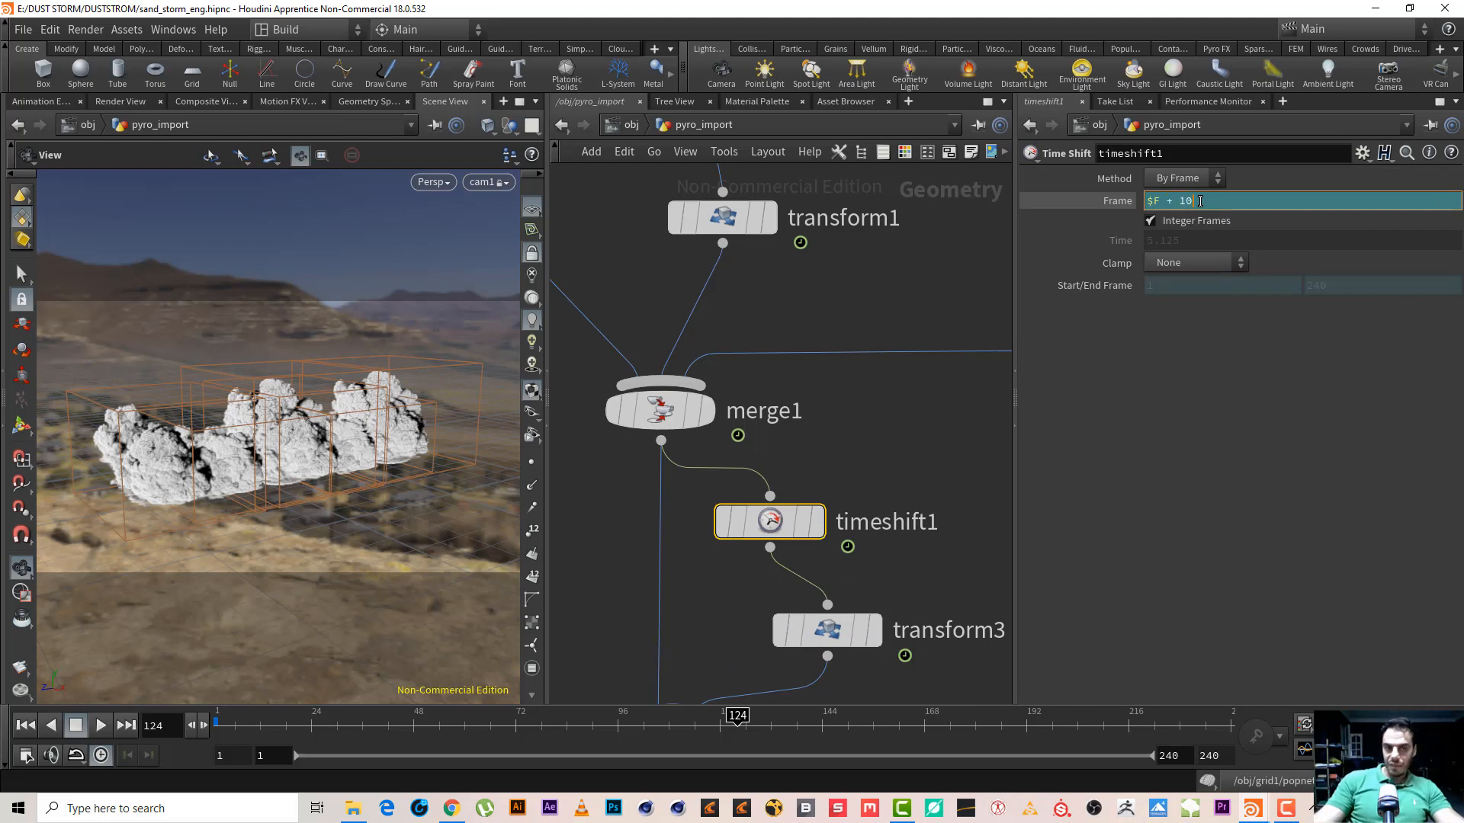
pyautogui.press('Return')
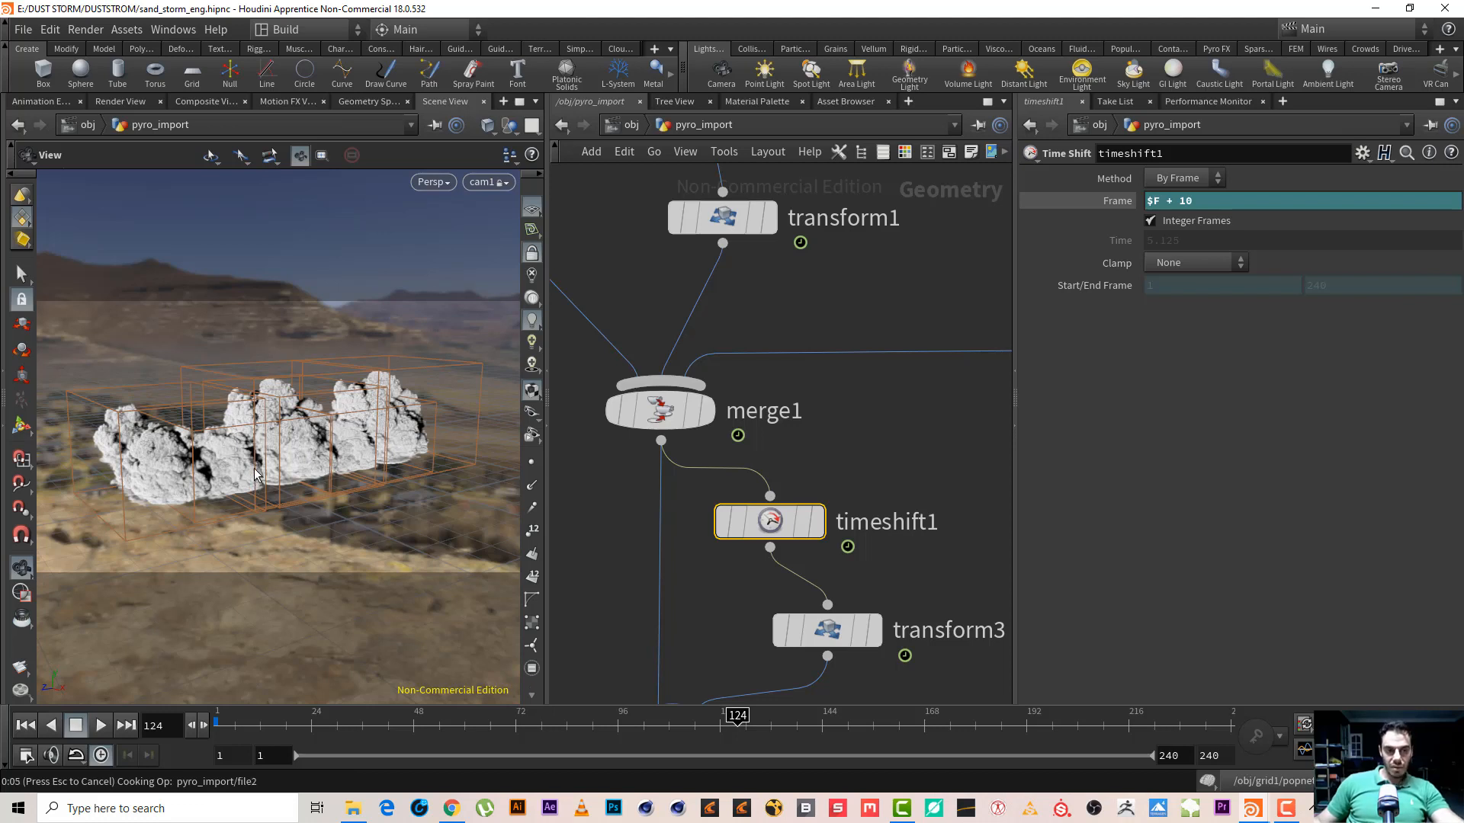
pyautogui.moveTo(263, 484)
pyautogui.mouseDown()
pyautogui.moveTo(209, 457)
pyautogui.moveTo(242, 466)
pyautogui.mouseUp()
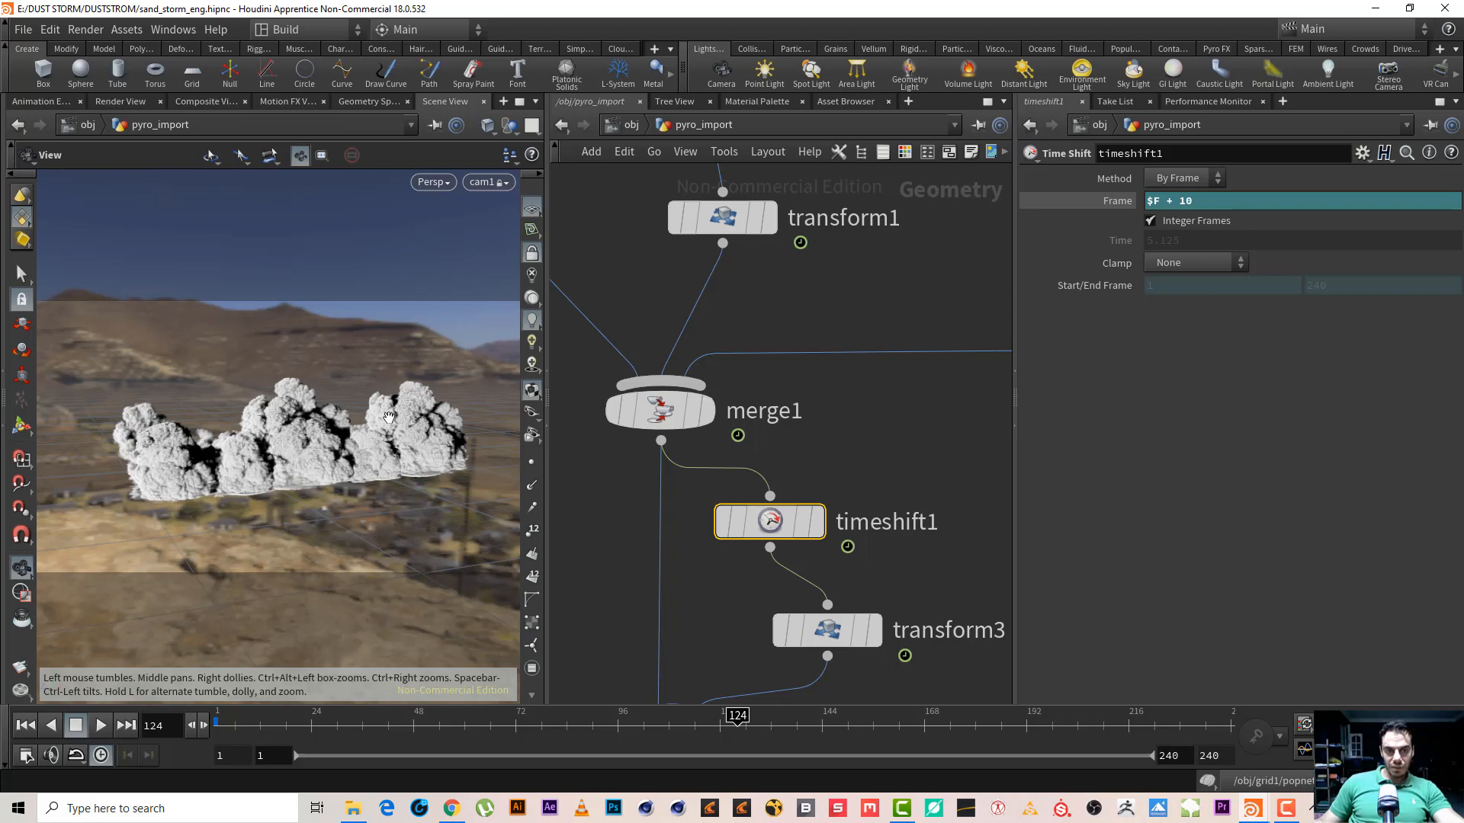
# Delete the timeshift1, transform3 and merge2 nodes below merge1
pyautogui.scroll(-5, 785, 366)
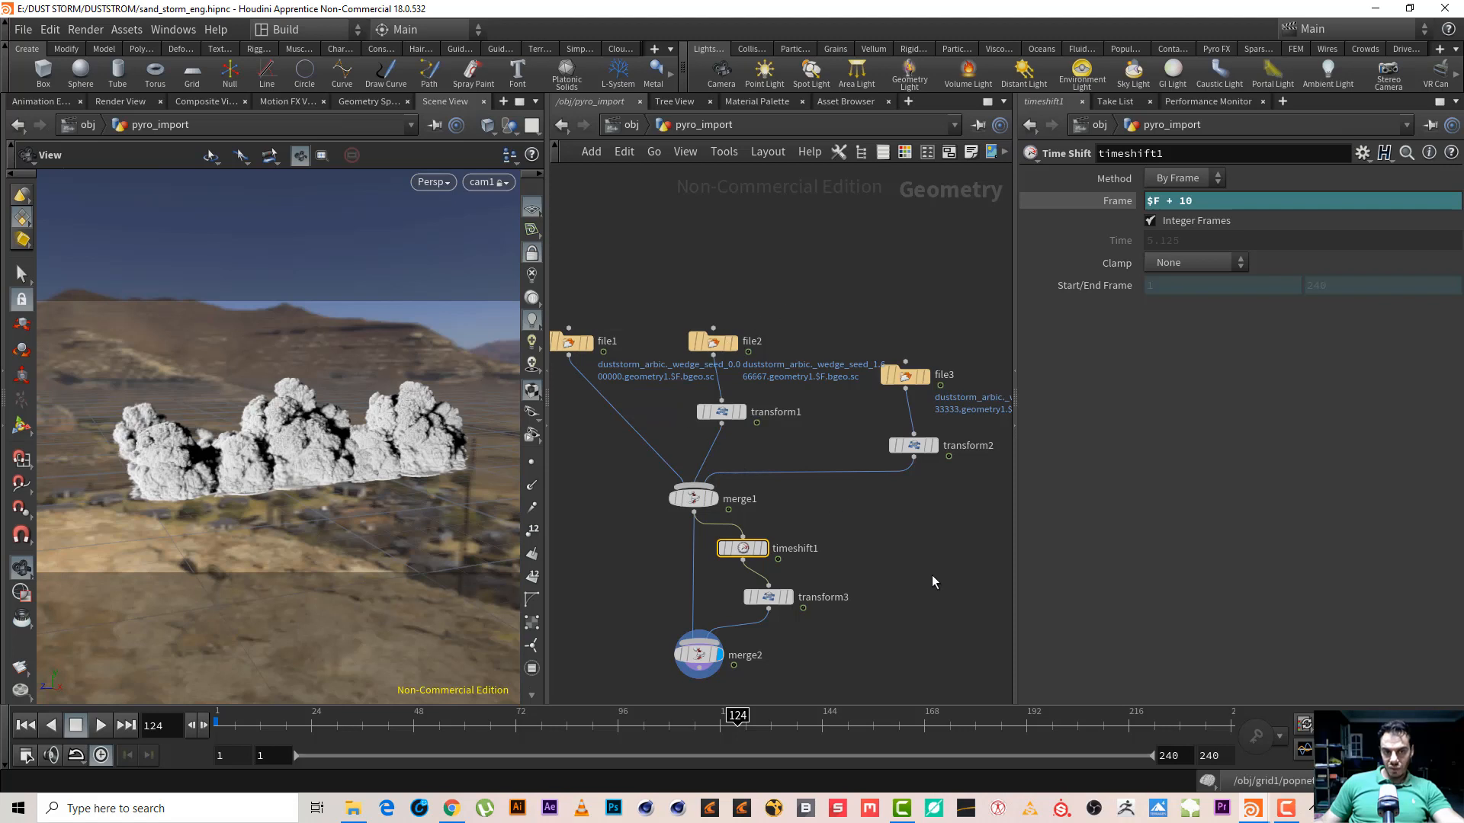
pyautogui.scroll(3, 818, 536)
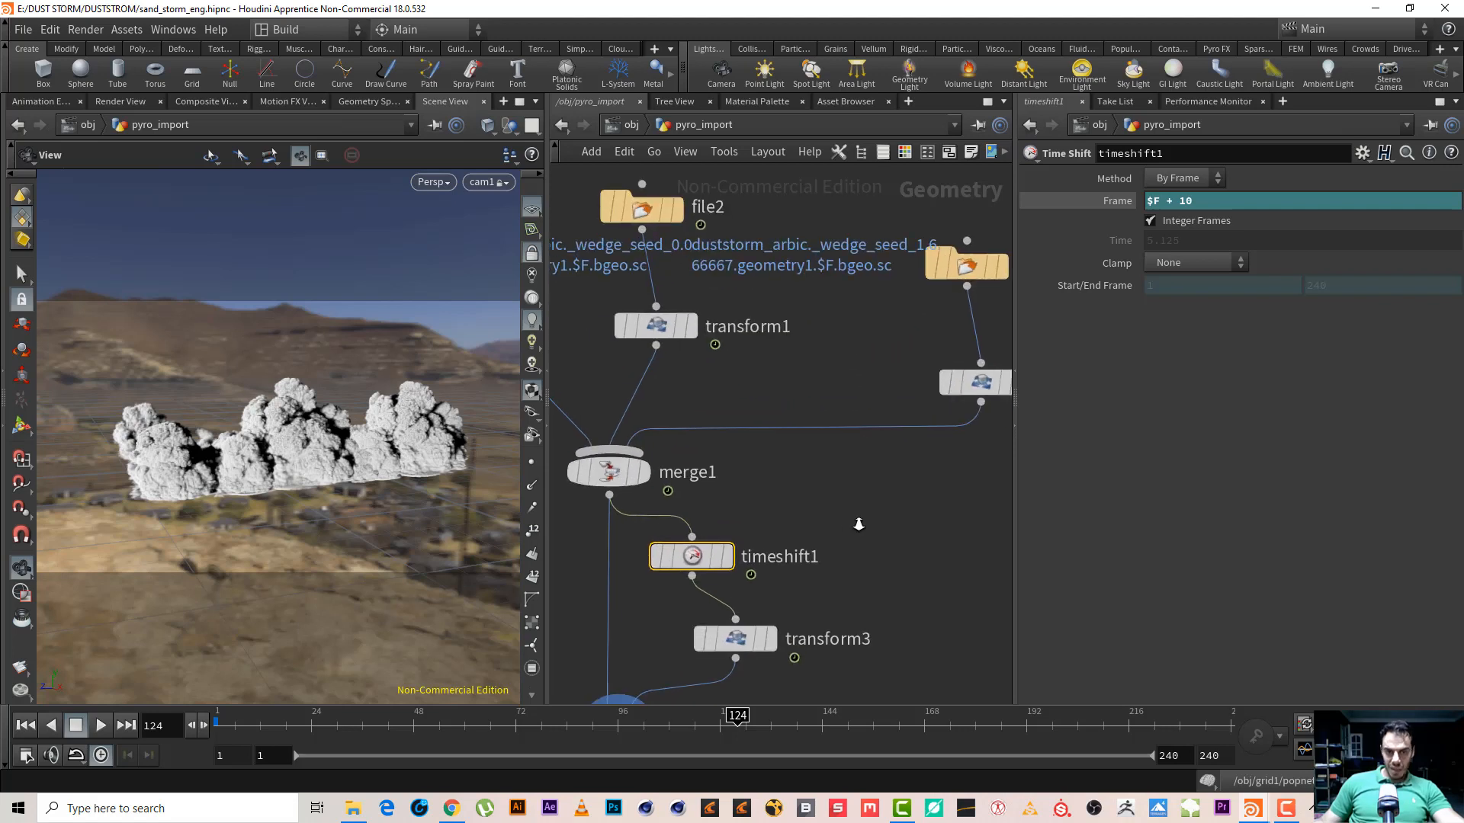
pyautogui.press('f')
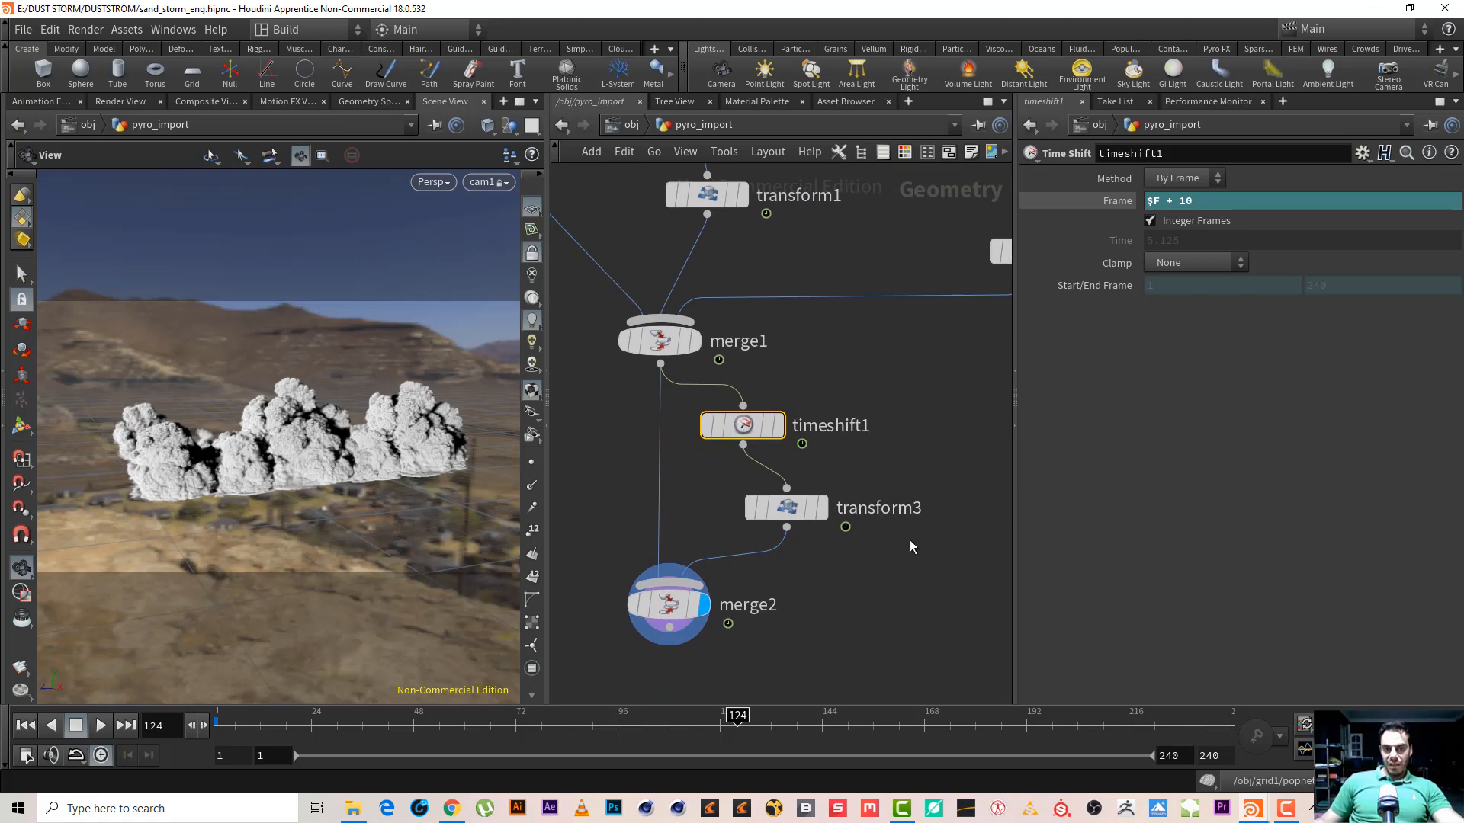
pyautogui.moveTo(956, 619); pyautogui.dragTo(526, 418)
pyautogui.press('Delete')
pyautogui.press('Tab')
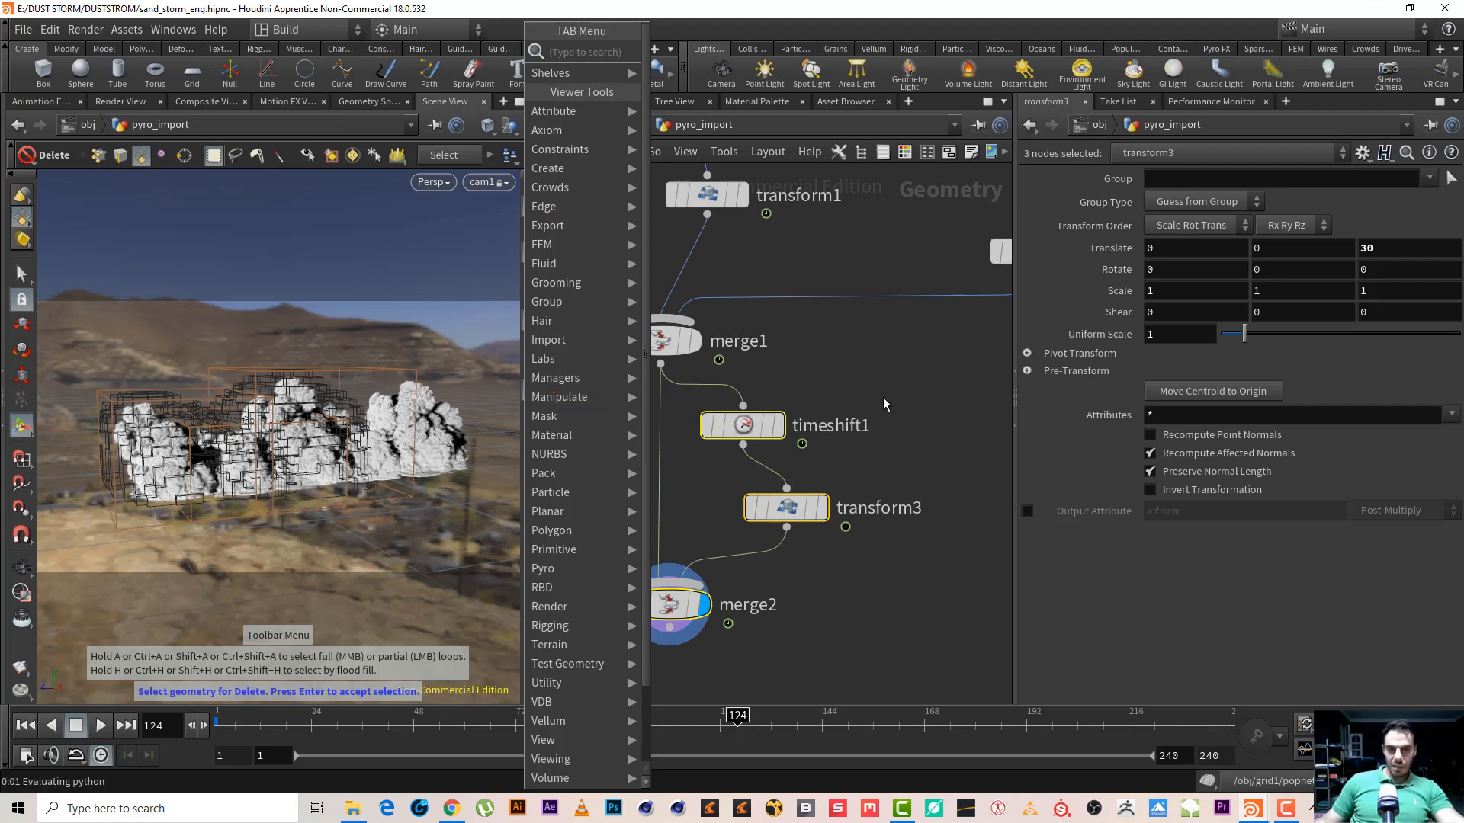
pyautogui.moveTo(904, 403); pyautogui.dragTo(528, 733)
pyautogui.moveTo(728, 539)
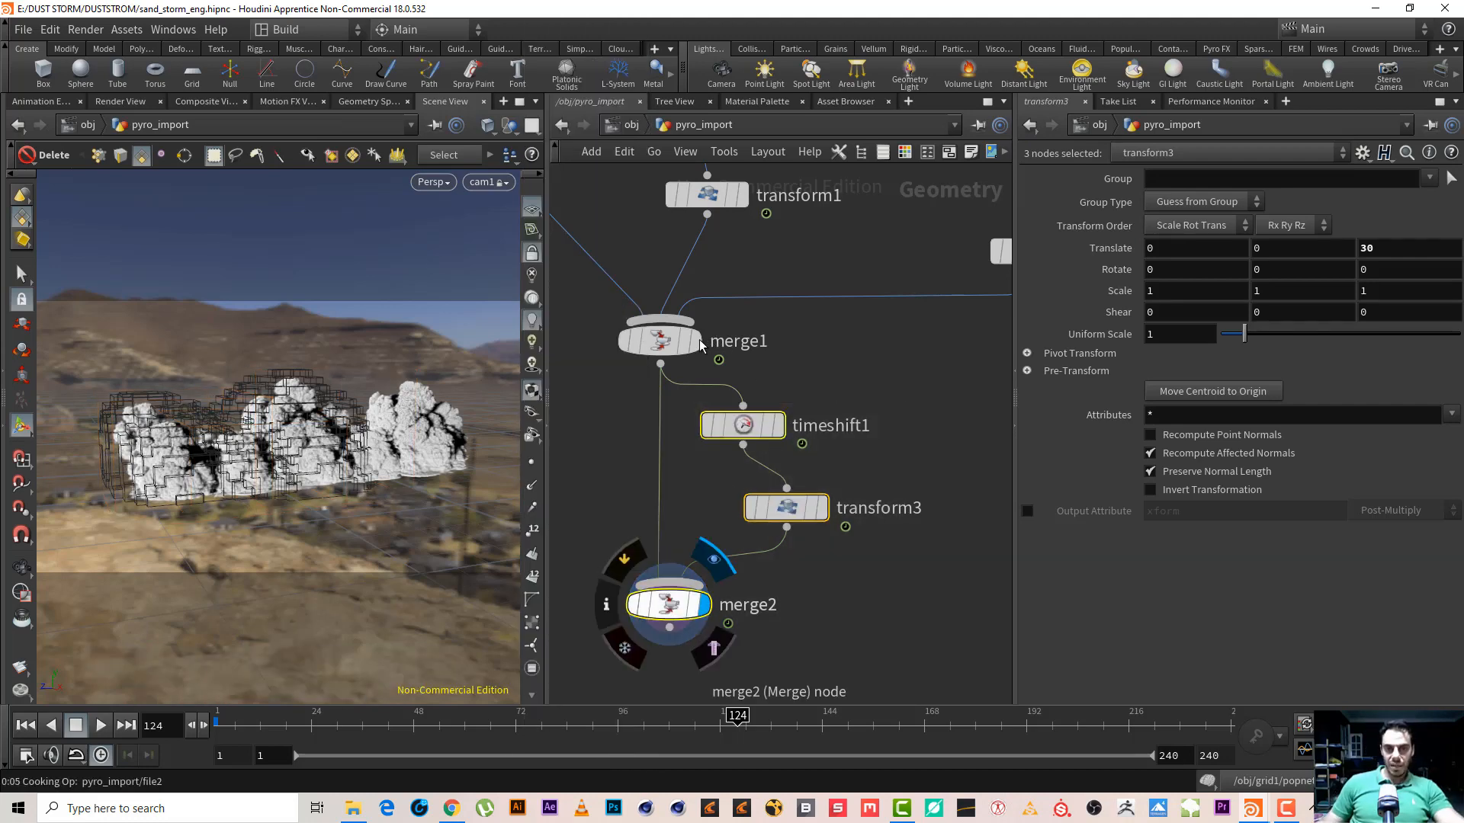
pyautogui.press('Delete')
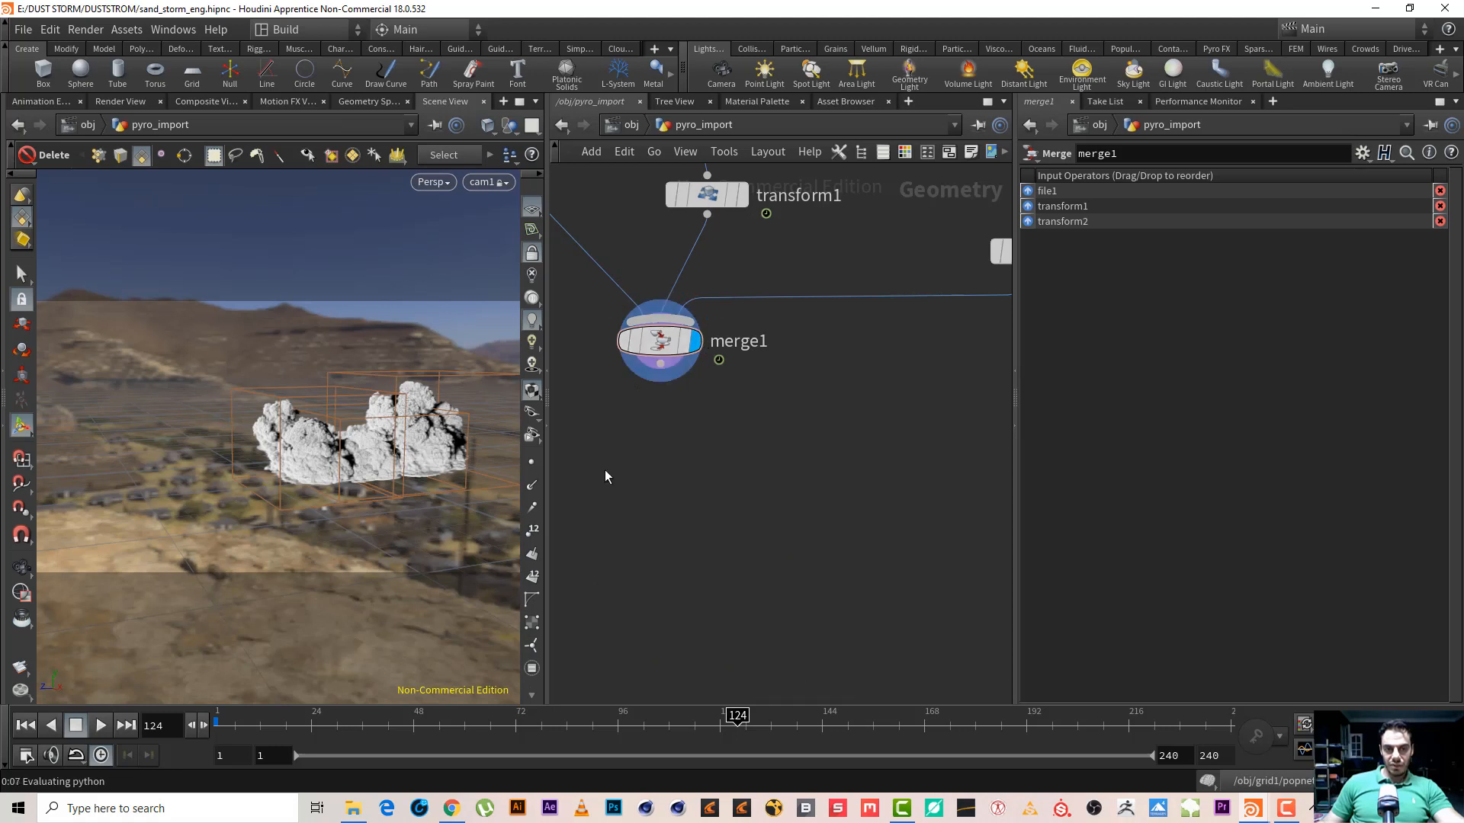
# Duplicate the file3 and transform2 nodes and place the copies beside the originals
pyautogui.scroll(-3, 730, 467)
pyautogui.moveTo(778, 490); pyautogui.dragTo(693, 514, button='middle')
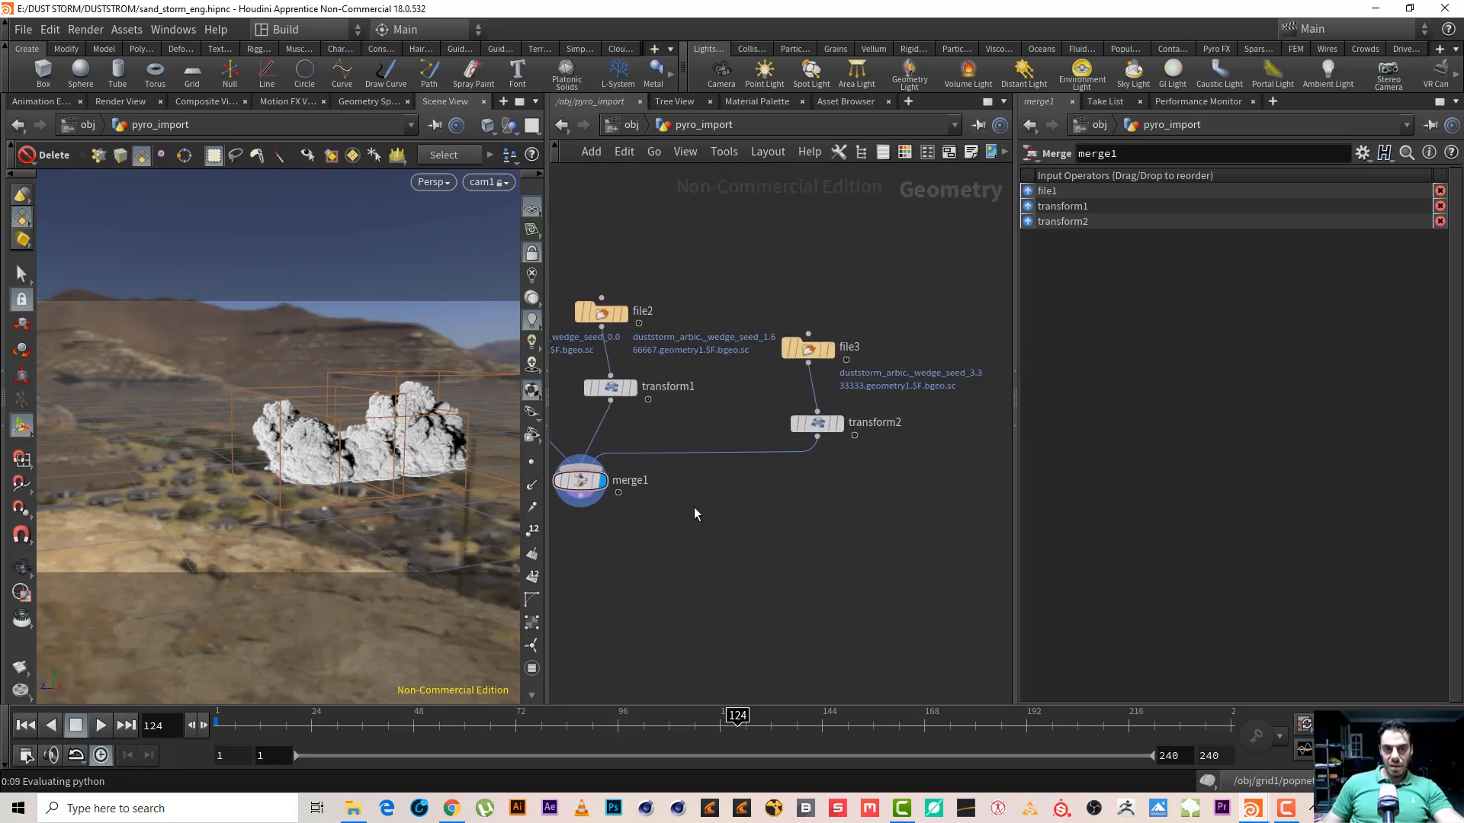
pyautogui.moveTo(968, 499); pyautogui.dragTo(799, 312)
pyautogui.hotkey('ctrl', 'c')
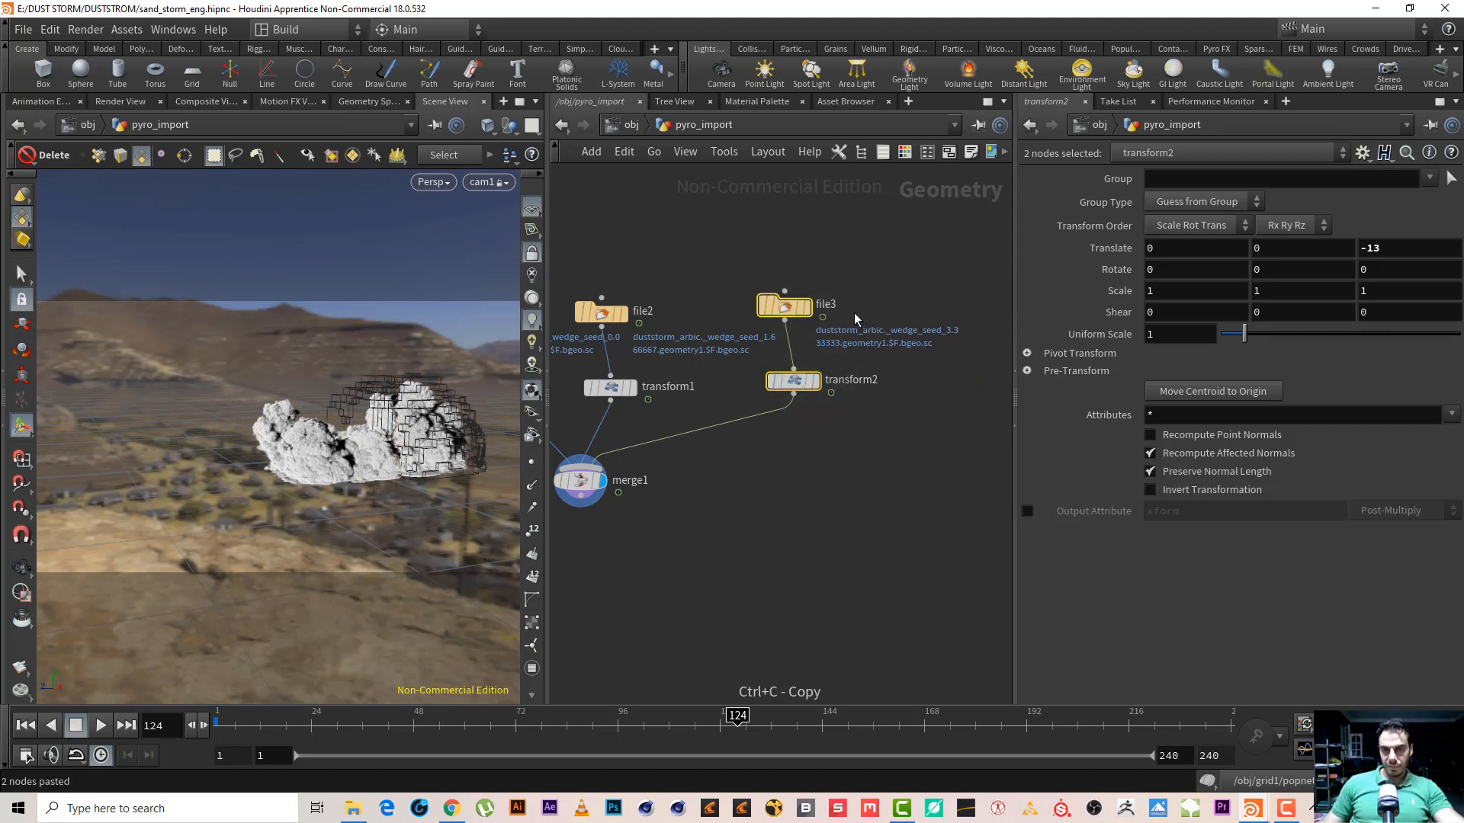
pyautogui.moveTo(856, 312); pyautogui.dragTo(1011, 319)
# Connect the output of the copied transform node to merge1
pyautogui.click(948, 388)
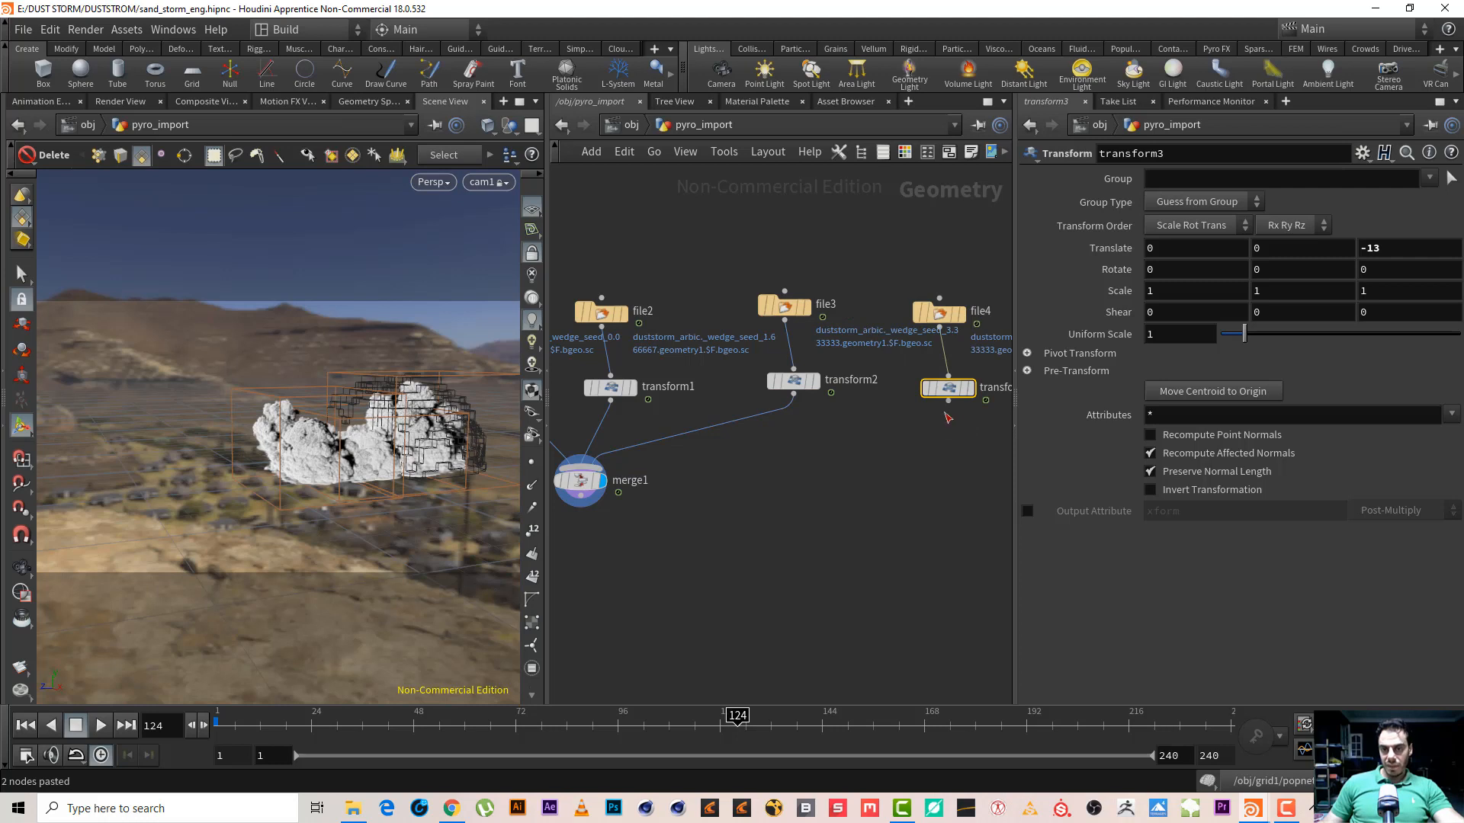
pyautogui.click(947, 400)
pyautogui.click(615, 468)
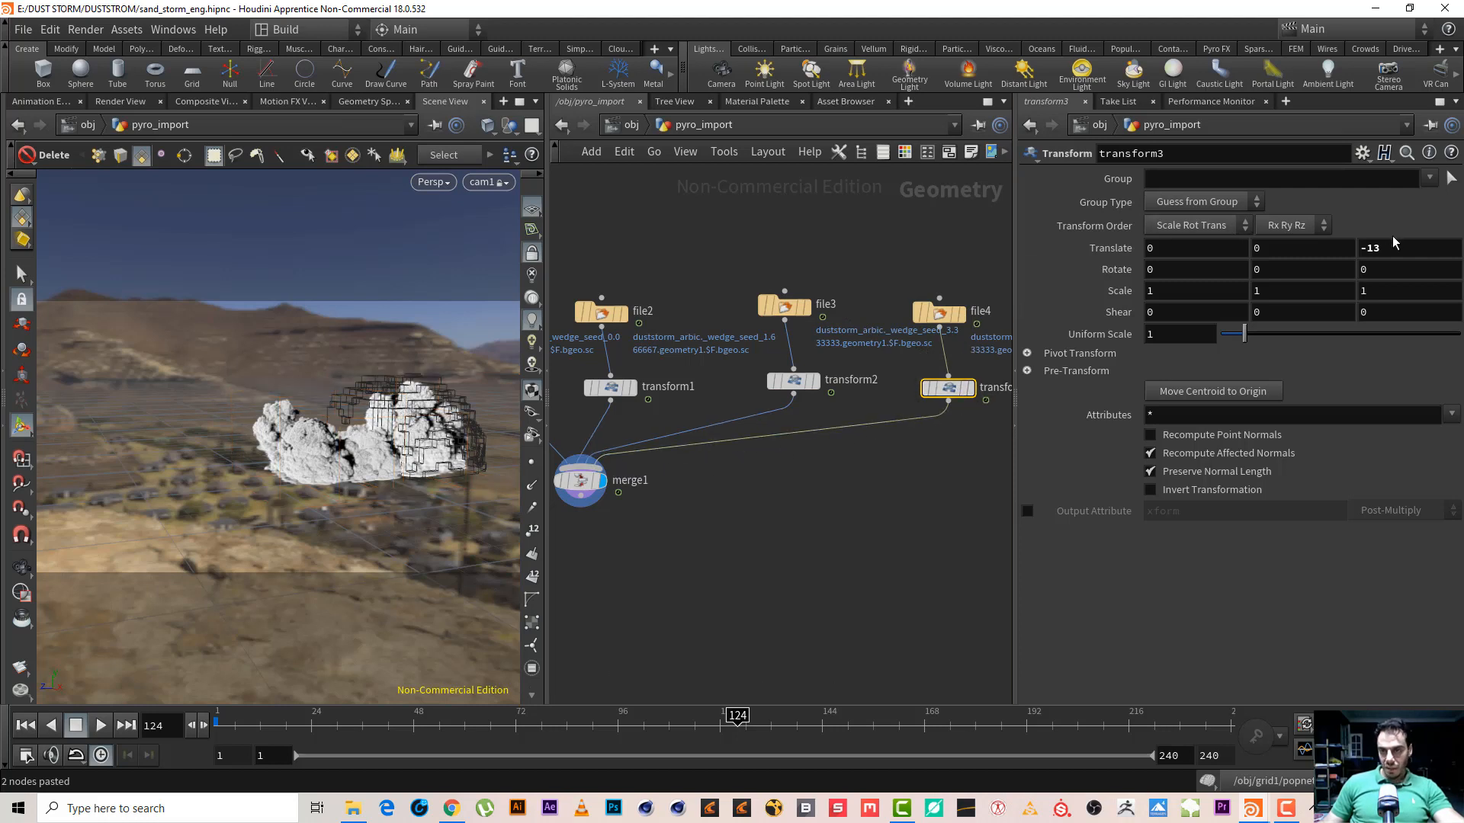
# Set the Z translation of the transform3 node to 30
pyautogui.moveTo(1366, 248); pyautogui.dragTo(1459, 277)
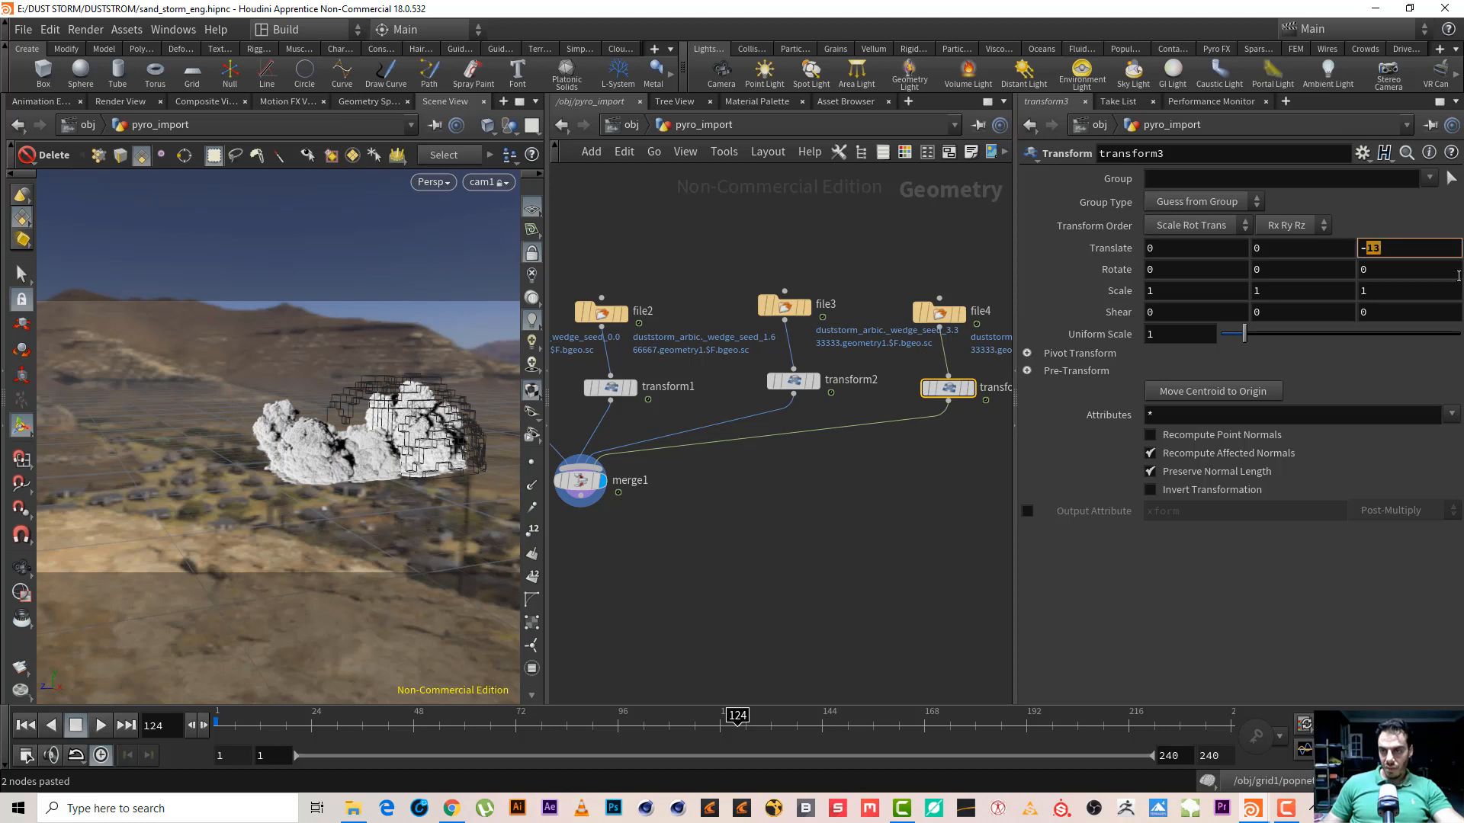
pyautogui.press('BackSpace')
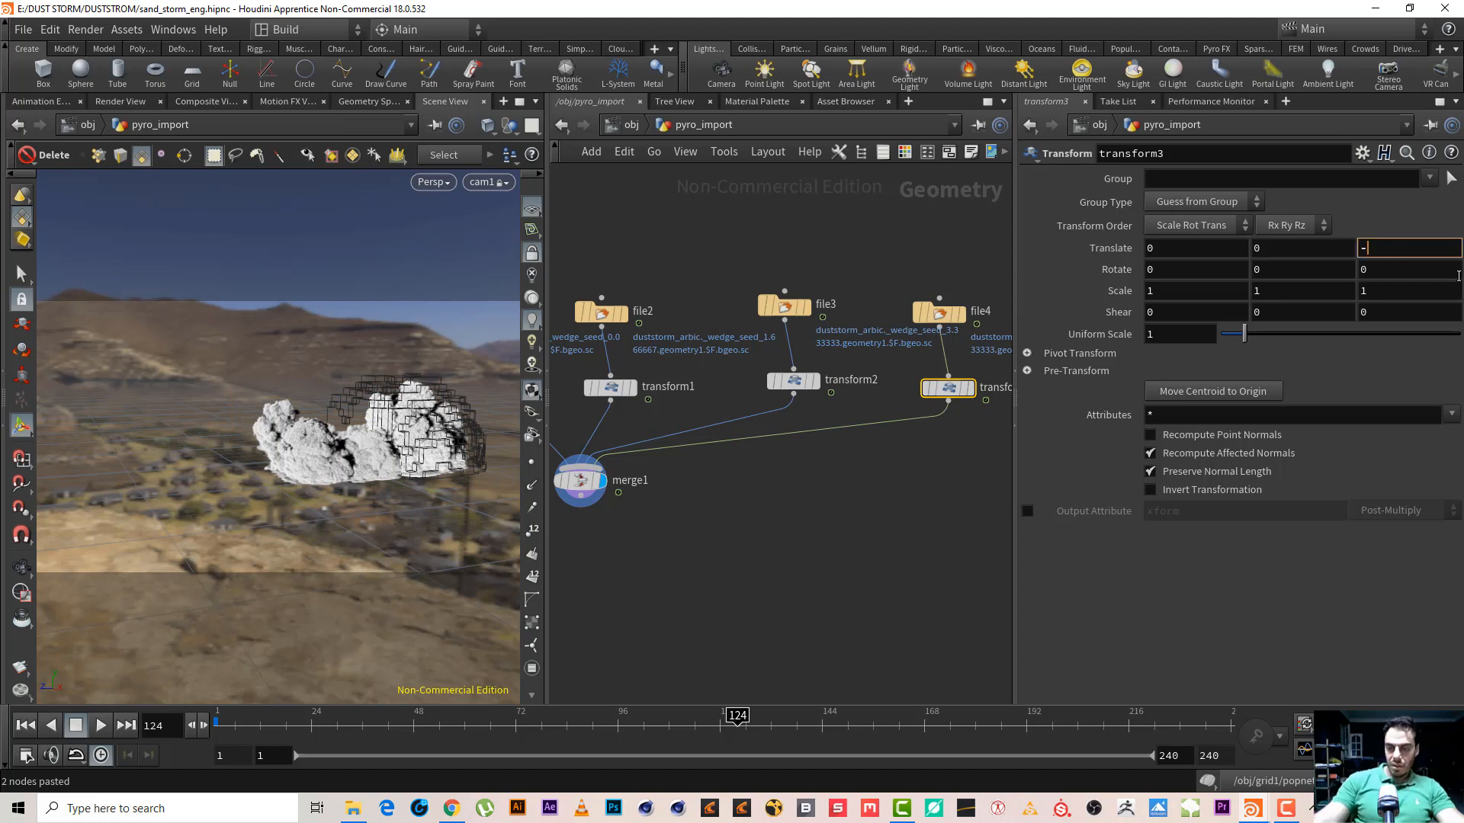
pyautogui.write('30')
pyautogui.press('Return')
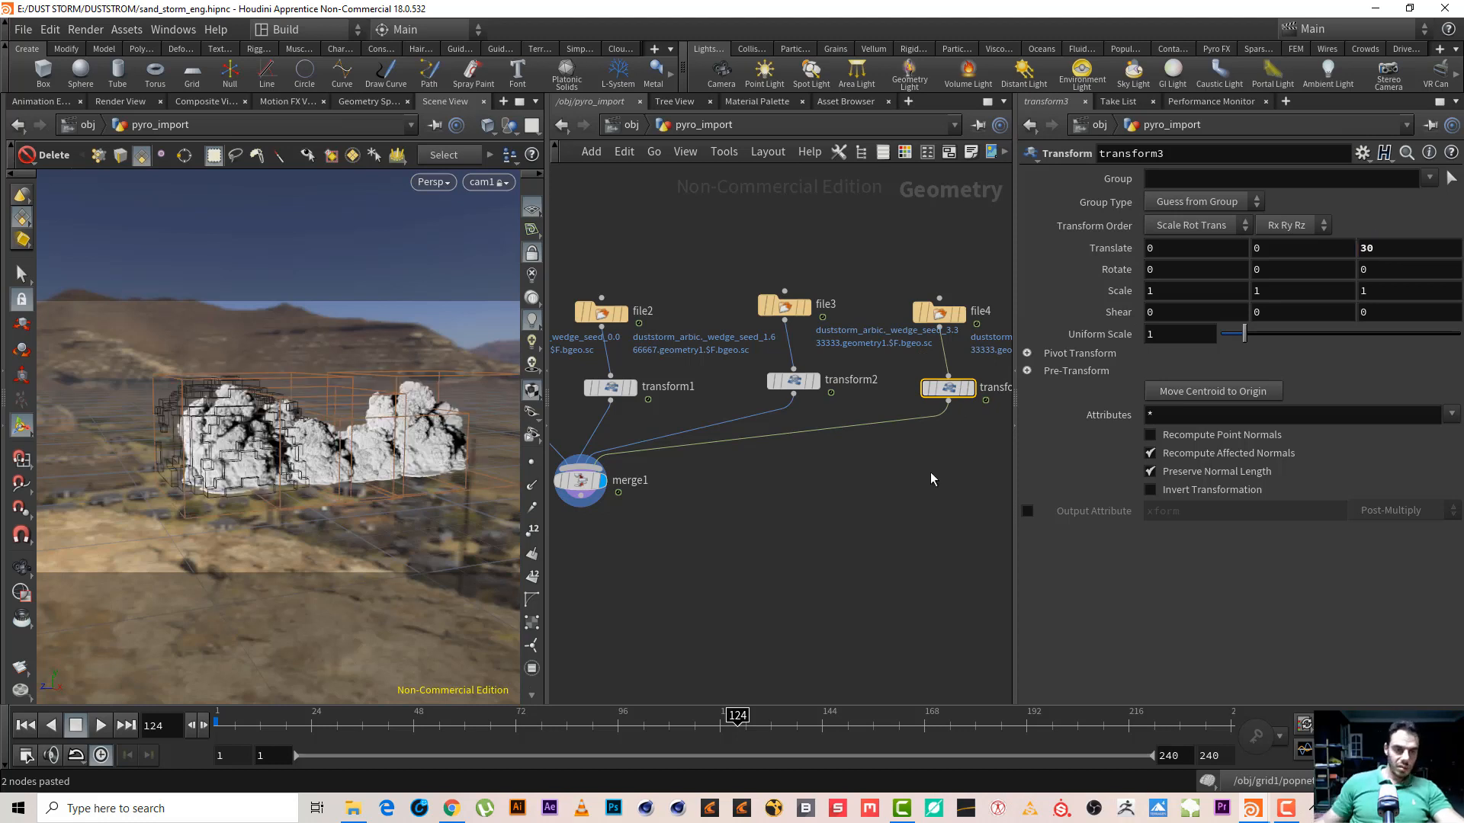
# Insert a Time Shift node between transform3 and merge1 and set its frame expression to $F + 15
pyautogui.press('Tab')
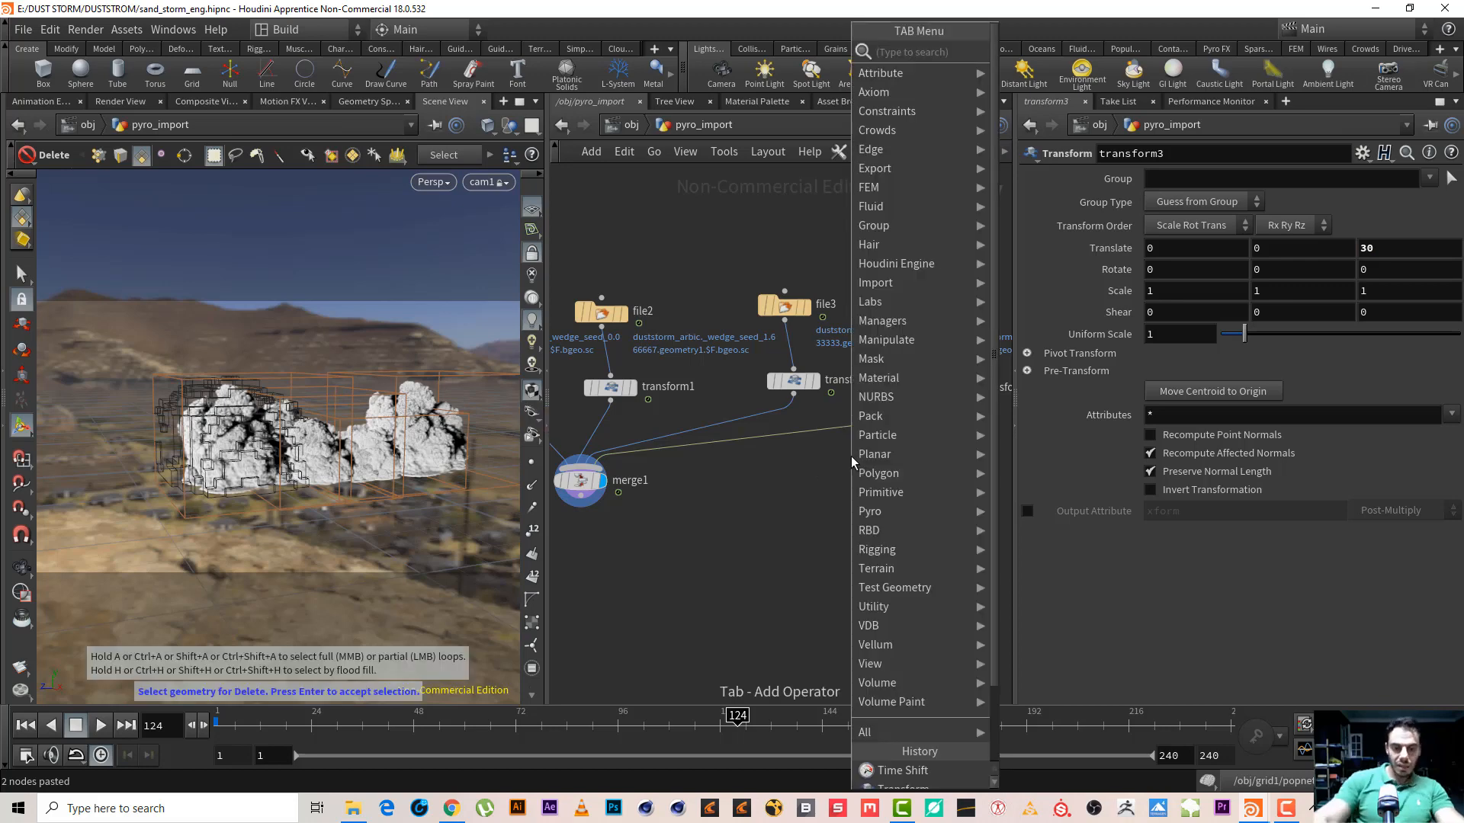
pyautogui.write('TIM')
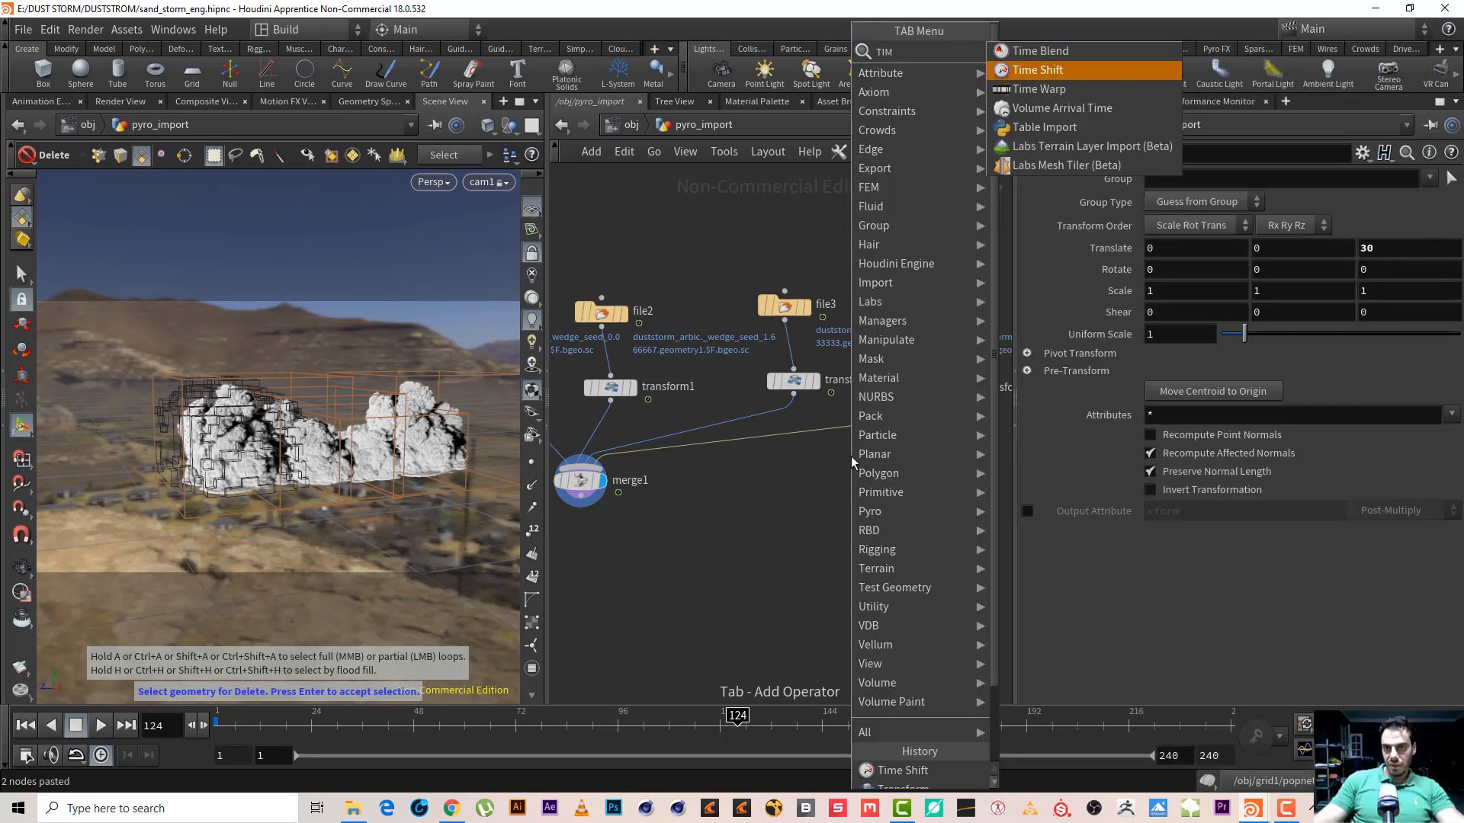
pyautogui.press('Return')
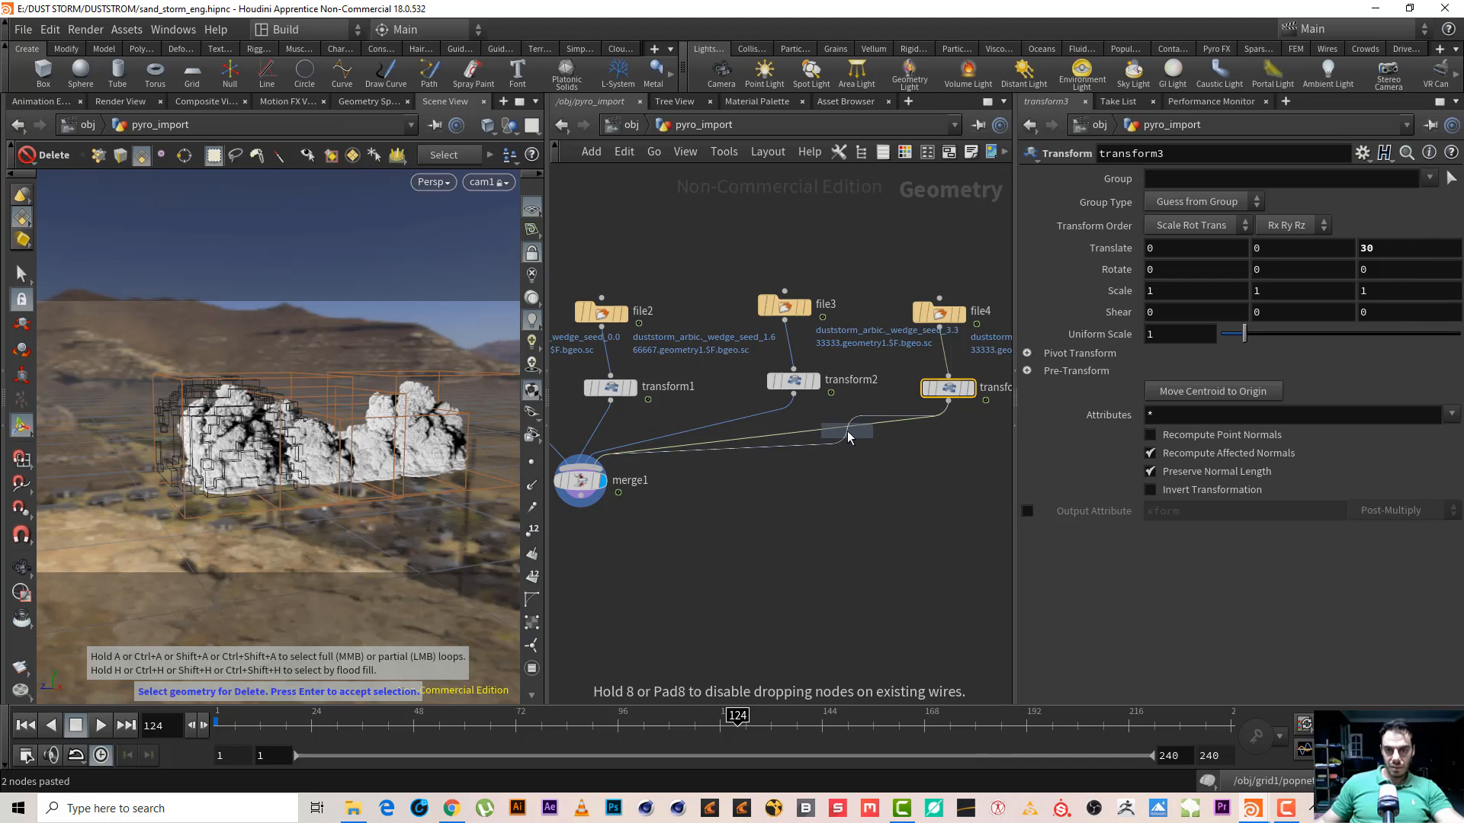
pyautogui.click(850, 440)
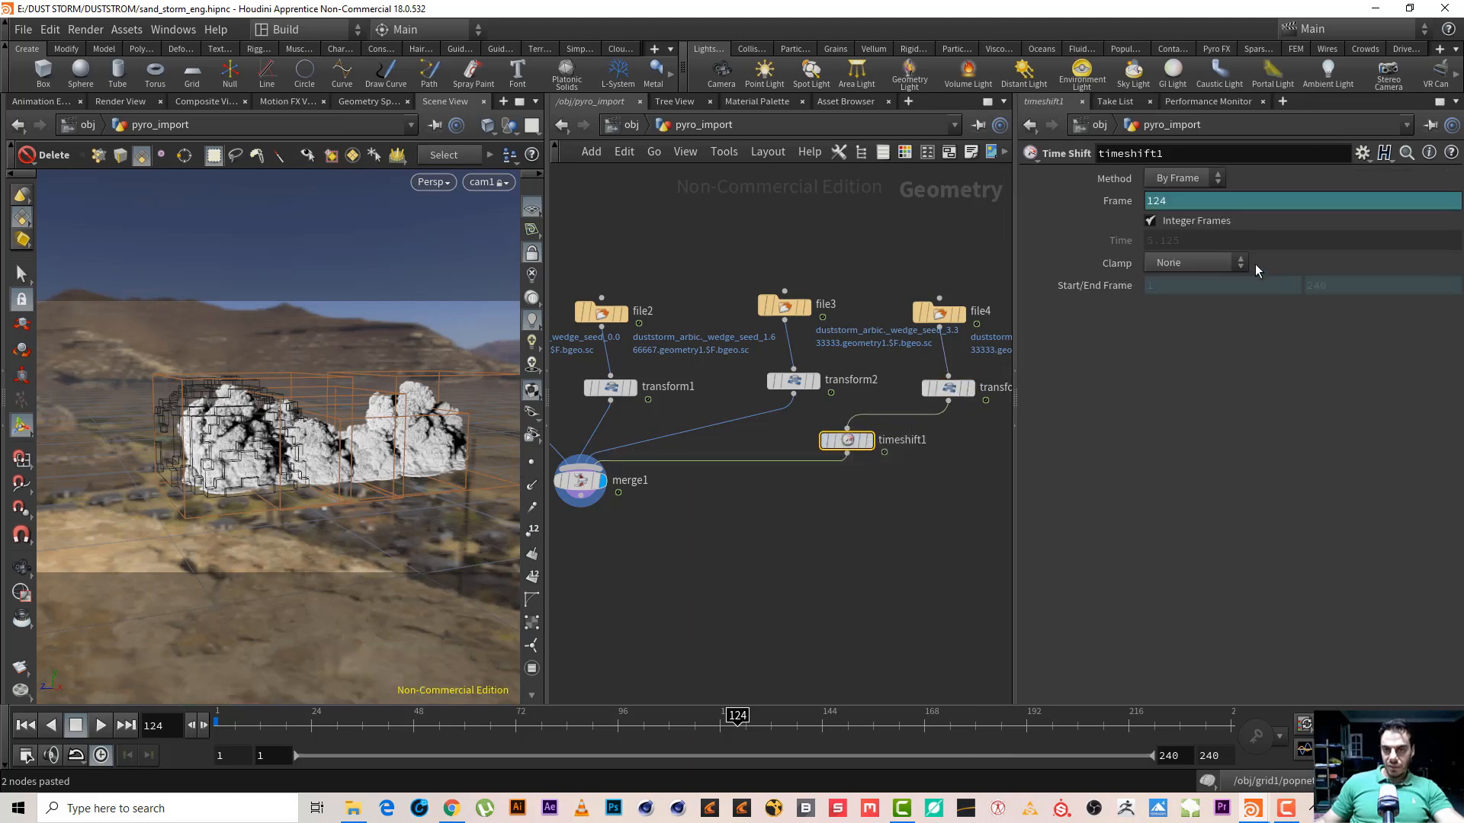
pyautogui.click(1184, 210)
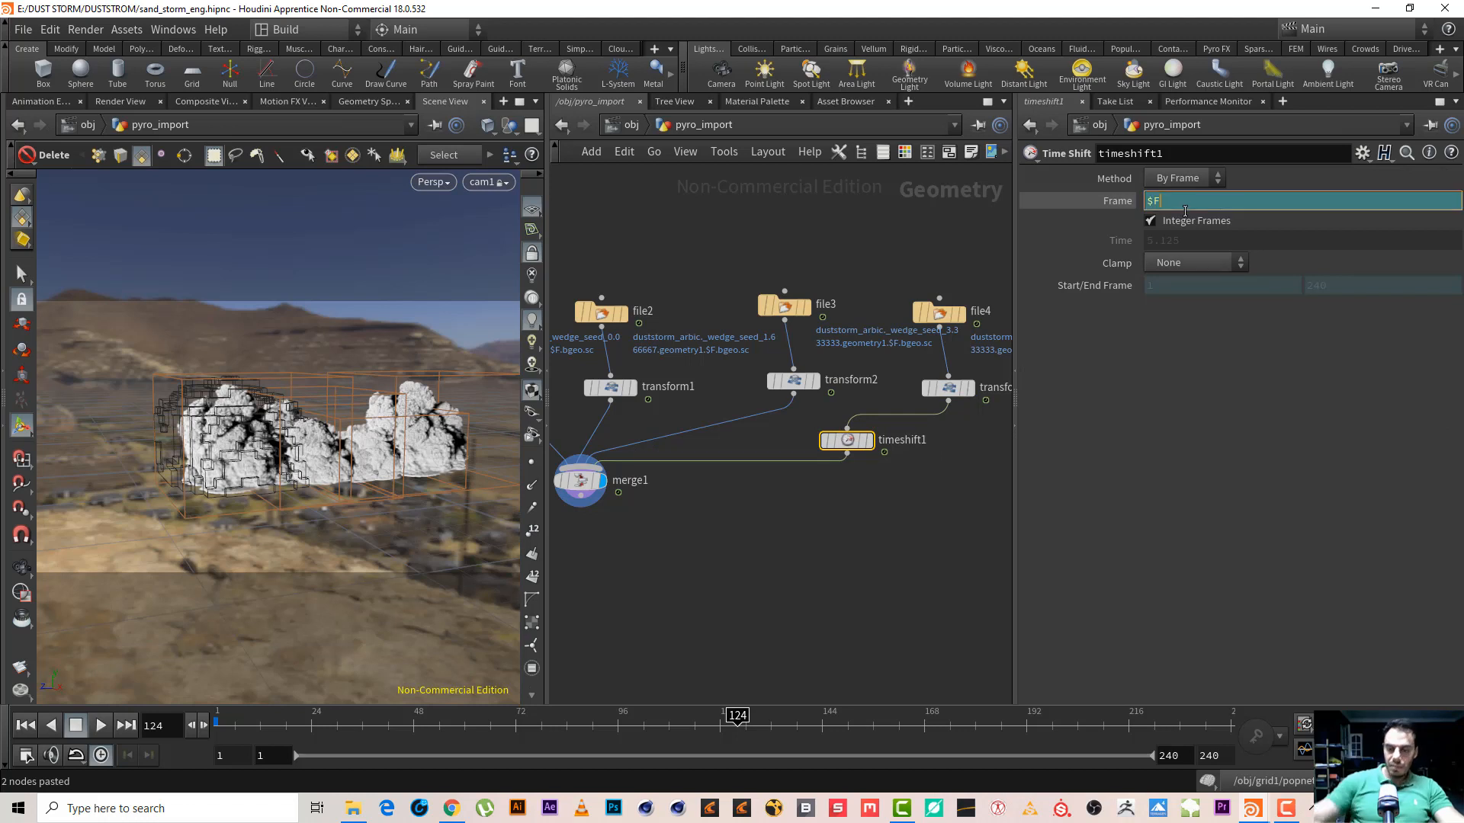
pyautogui.write('+ 15')
pyautogui.press('Return')
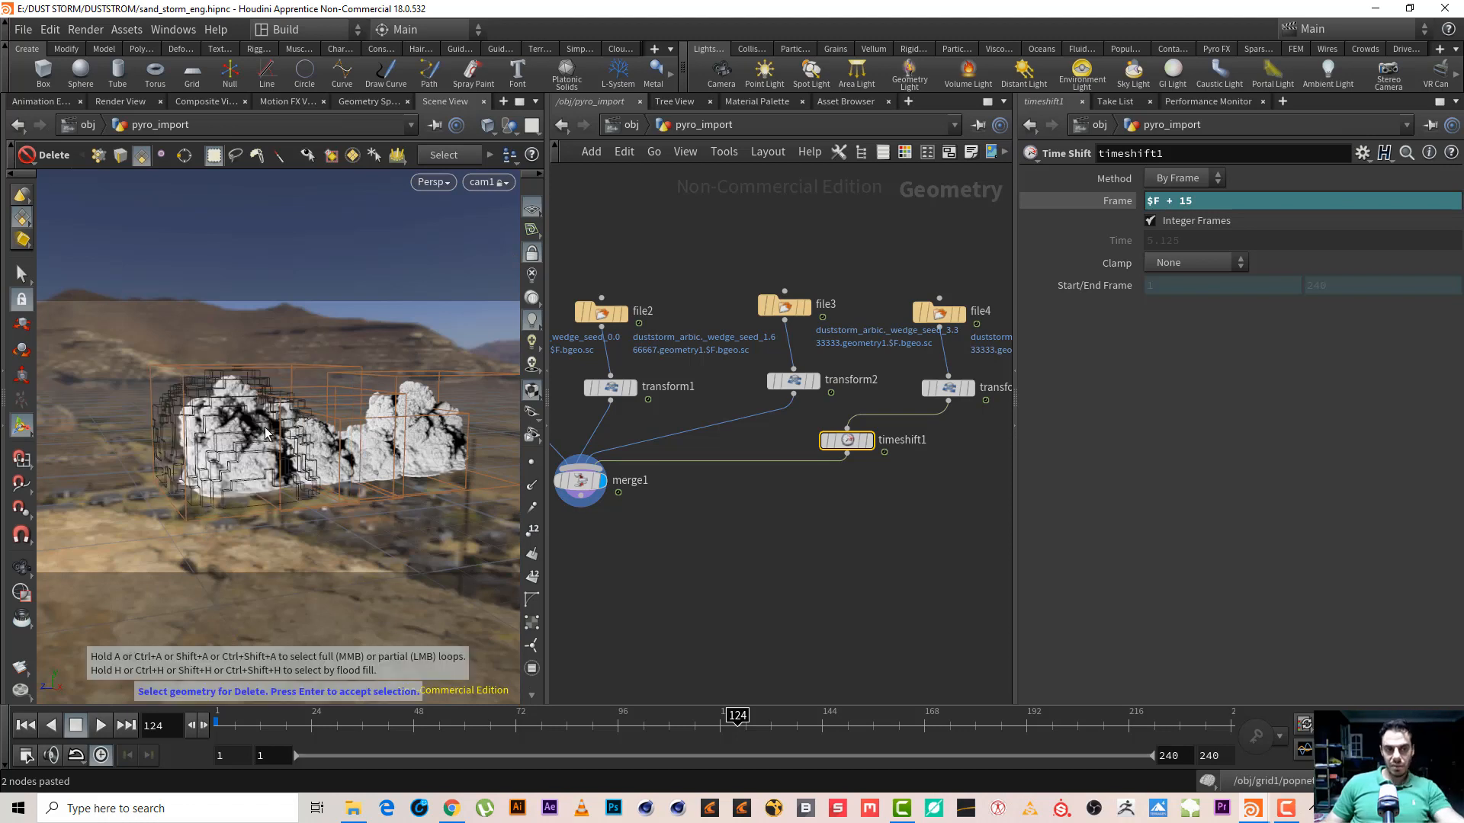
# Select the file3 and transform2 nodes and move them up above the other nodes in the network
pyautogui.click(735, 528)
pyautogui.moveTo(825, 521); pyautogui.dragTo(739, 528, button='middle')
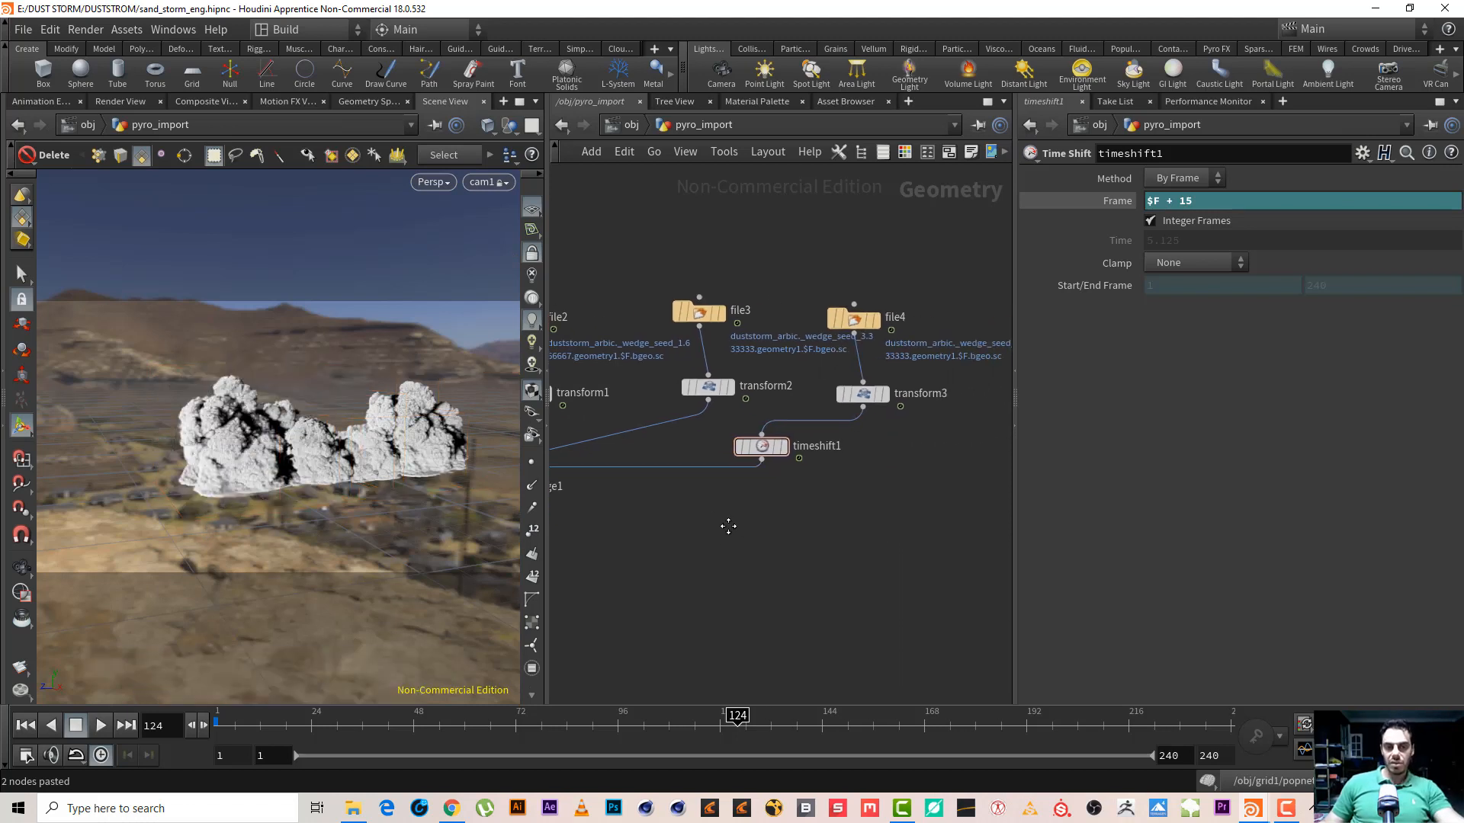
pyautogui.moveTo(892, 487); pyautogui.dragTo(837, 483, button='middle')
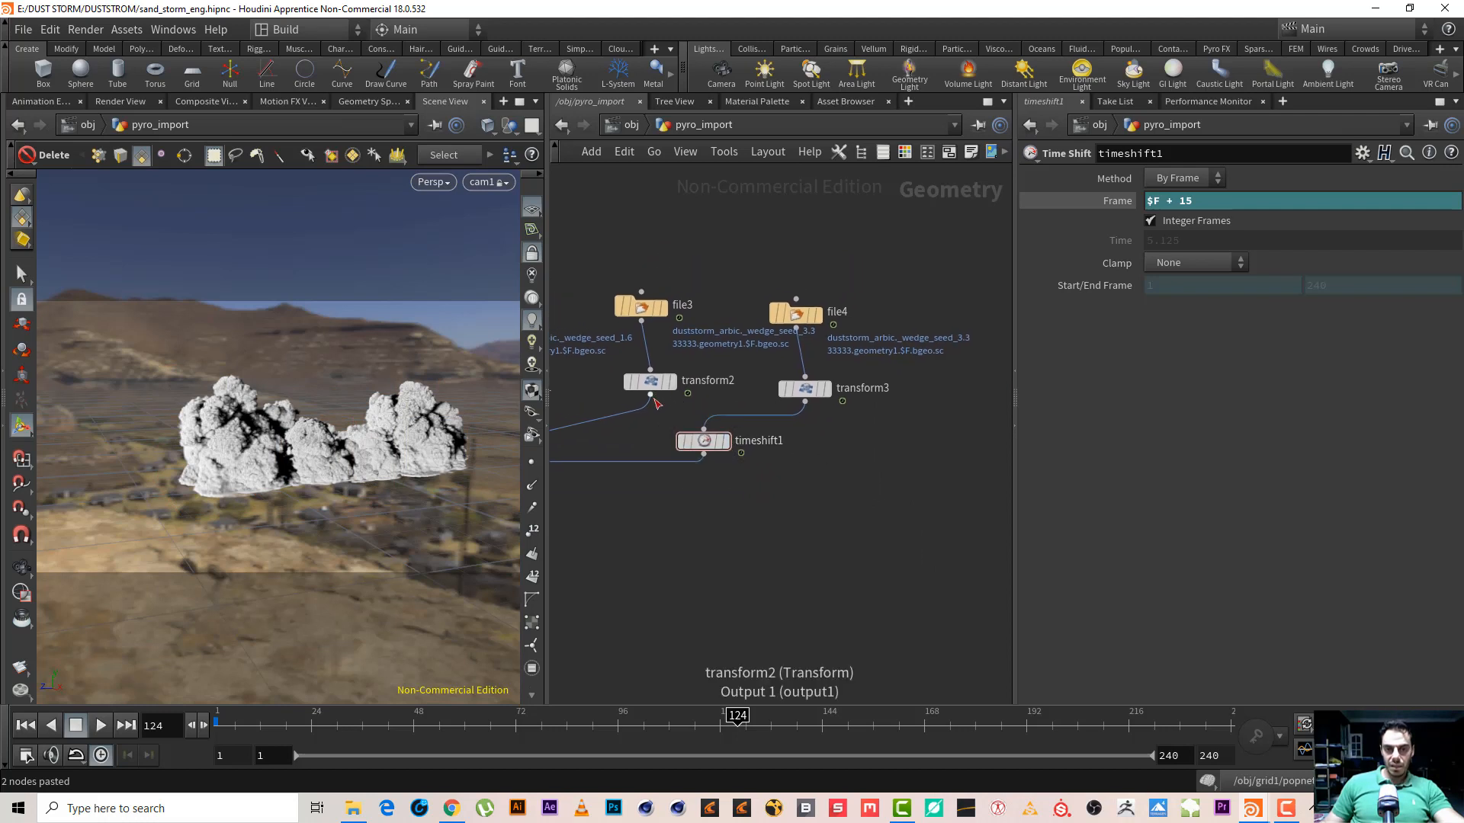
pyautogui.click(649, 395)
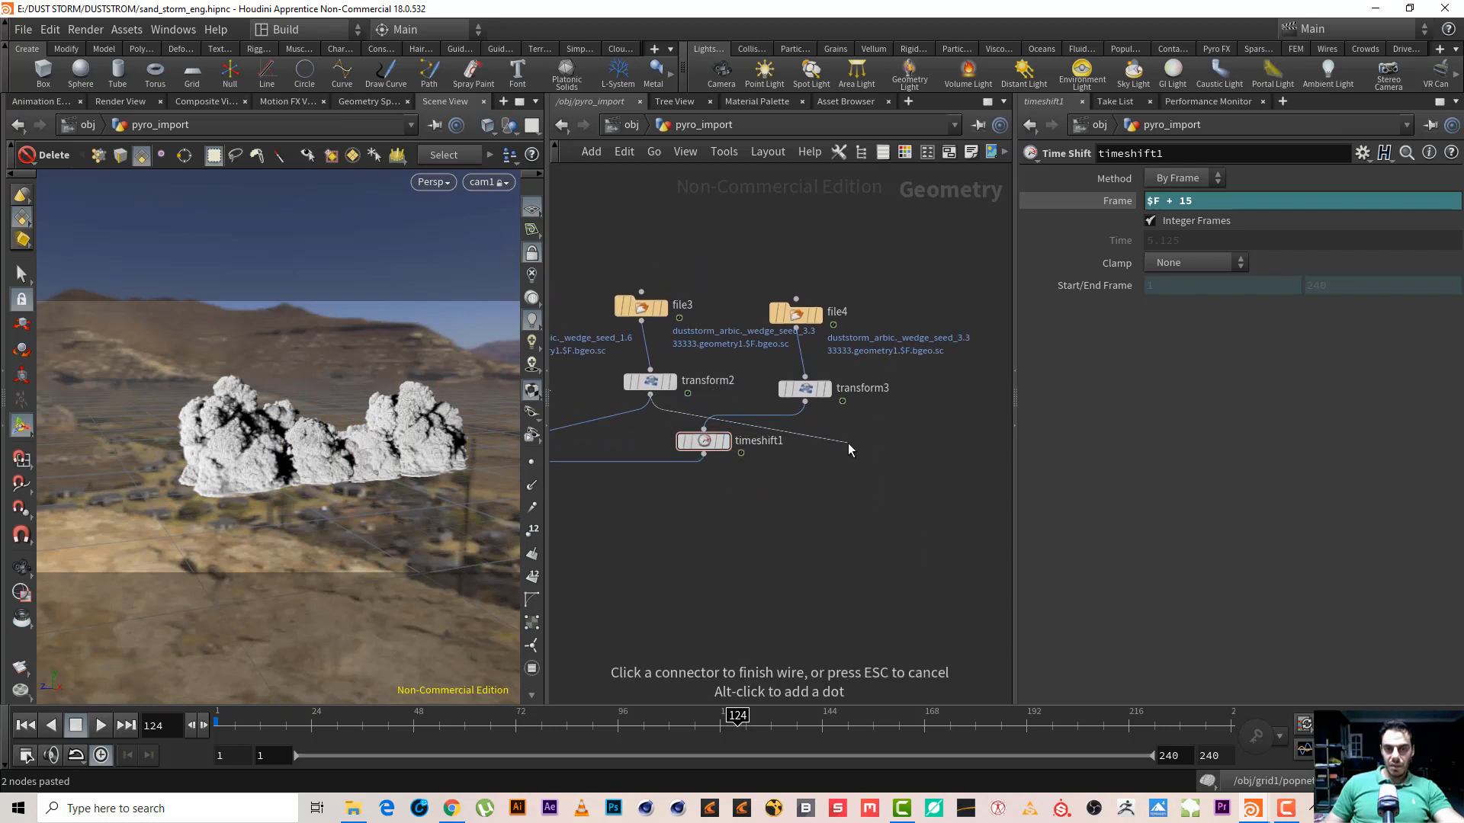
pyautogui.press('Escape')
pyautogui.moveTo(693, 272); pyautogui.dragTo(830, 275, button='middle')
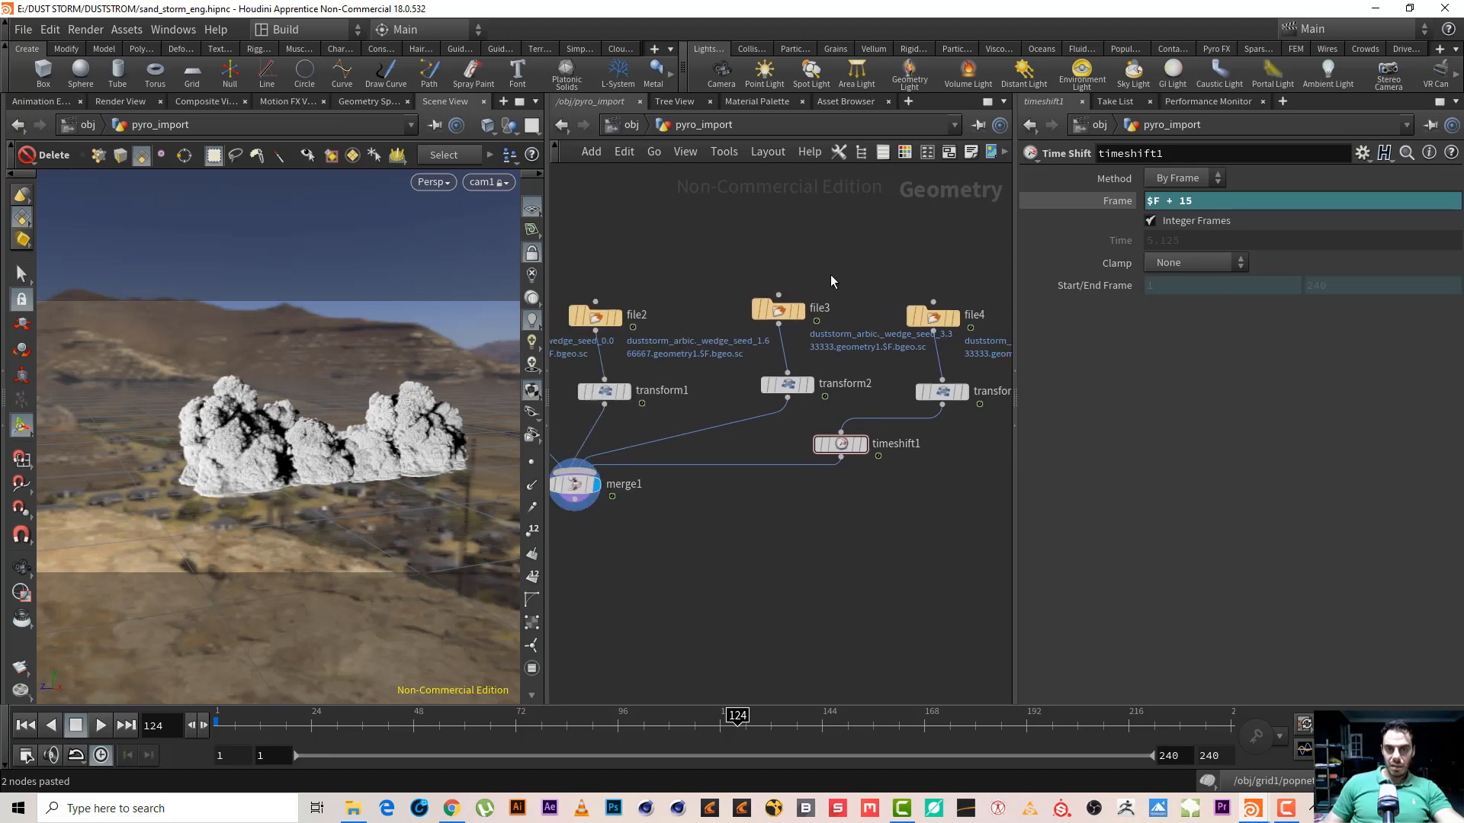
pyautogui.scroll(-3, 830, 274)
pyautogui.moveTo(808, 265); pyautogui.dragTo(759, 283)
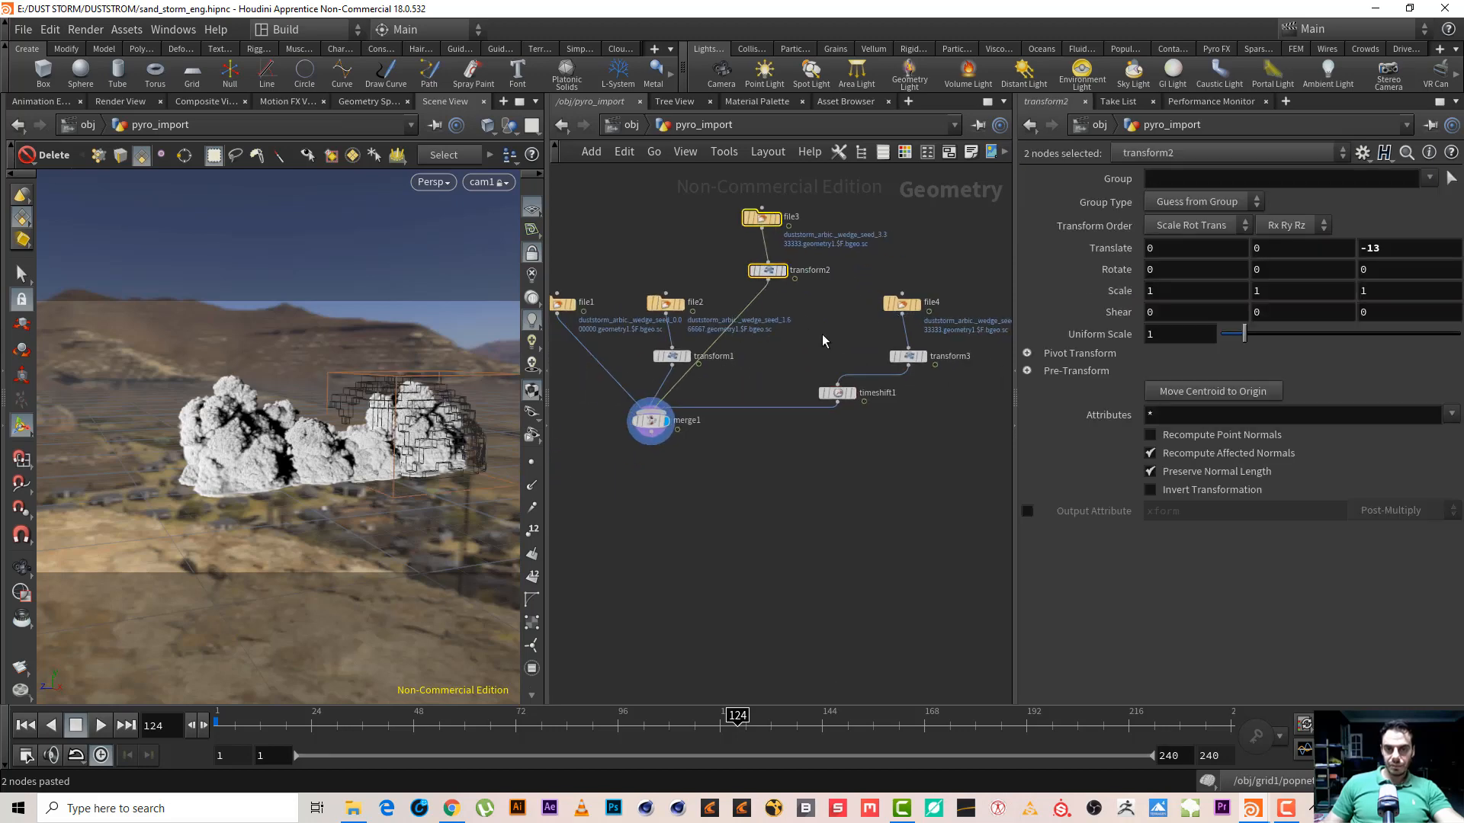
# Branch a new Transform node off the transform2 output and set the display back to merge1
pyautogui.click(768, 281)
pyautogui.press('Tab')
pyautogui.write('tra')
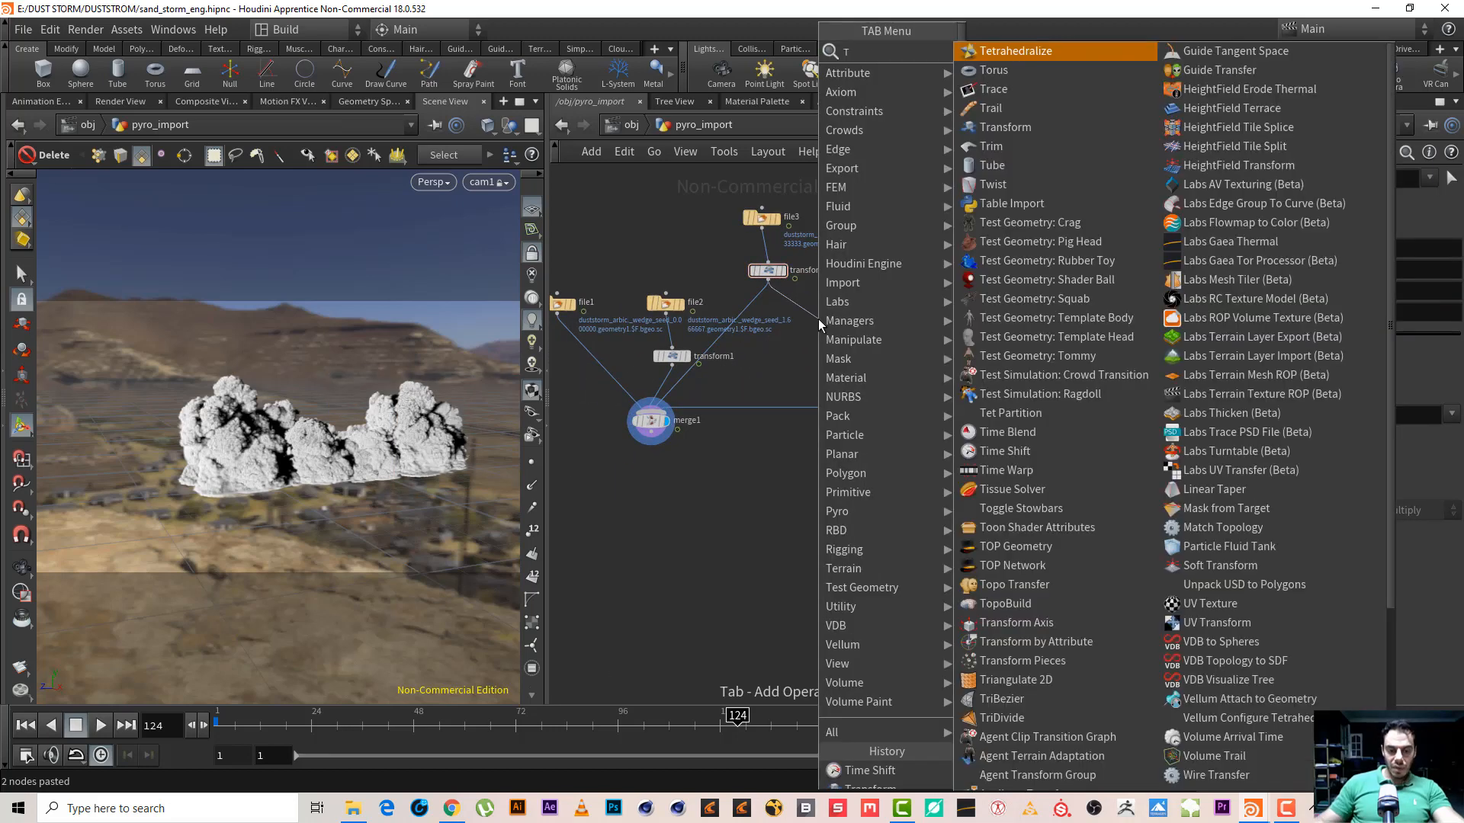
pyautogui.press('Down')
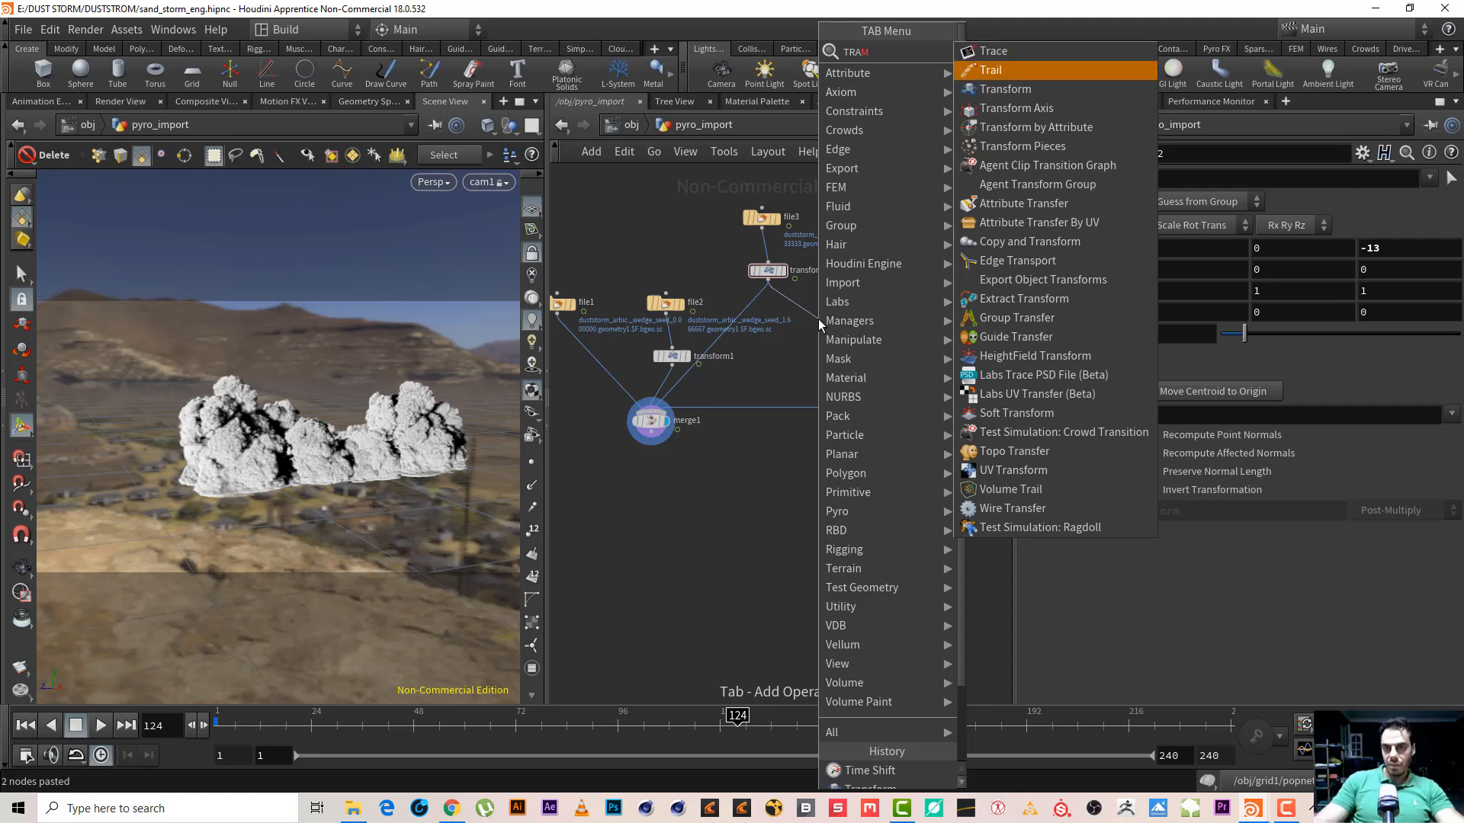
pyautogui.press('Down')
pyautogui.press('Return')
pyautogui.click(818, 319)
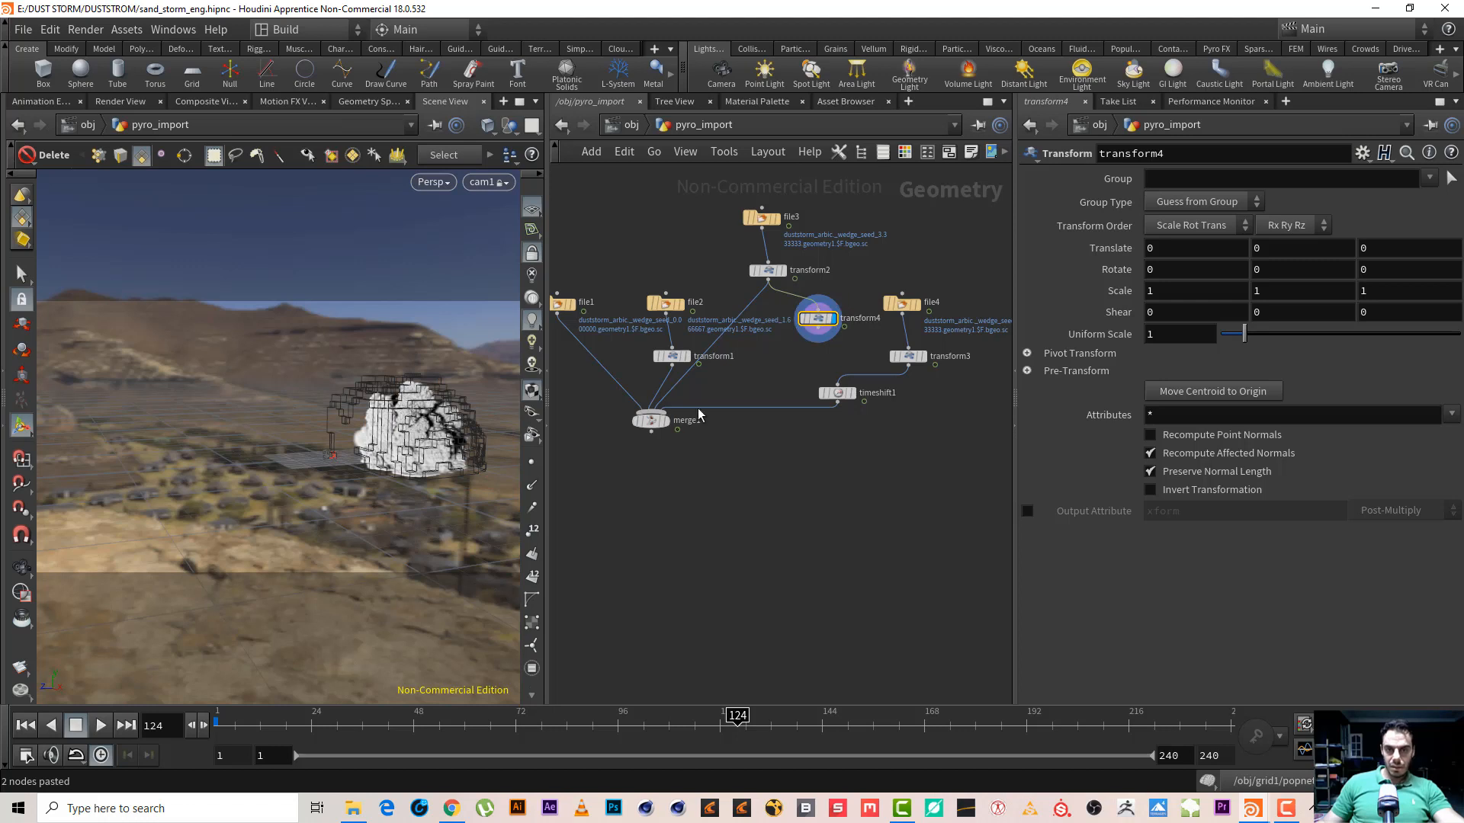
pyautogui.click(667, 422)
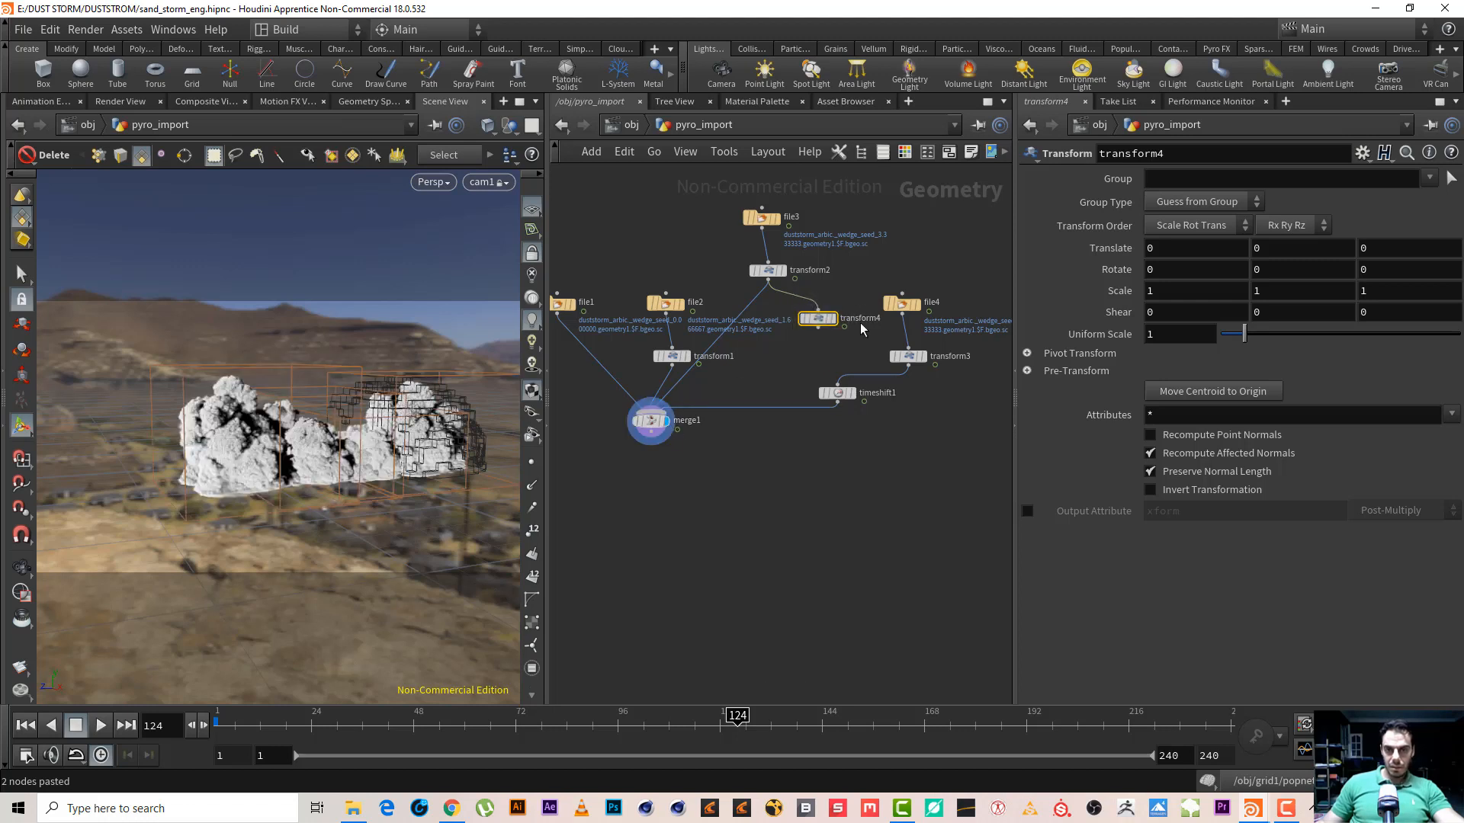
# Try a Z translation of 37.5 on the new transform4 node, and delete the node
pyautogui.moveTo(1410, 249); pyautogui.dragTo(1284, 295, button='middle')
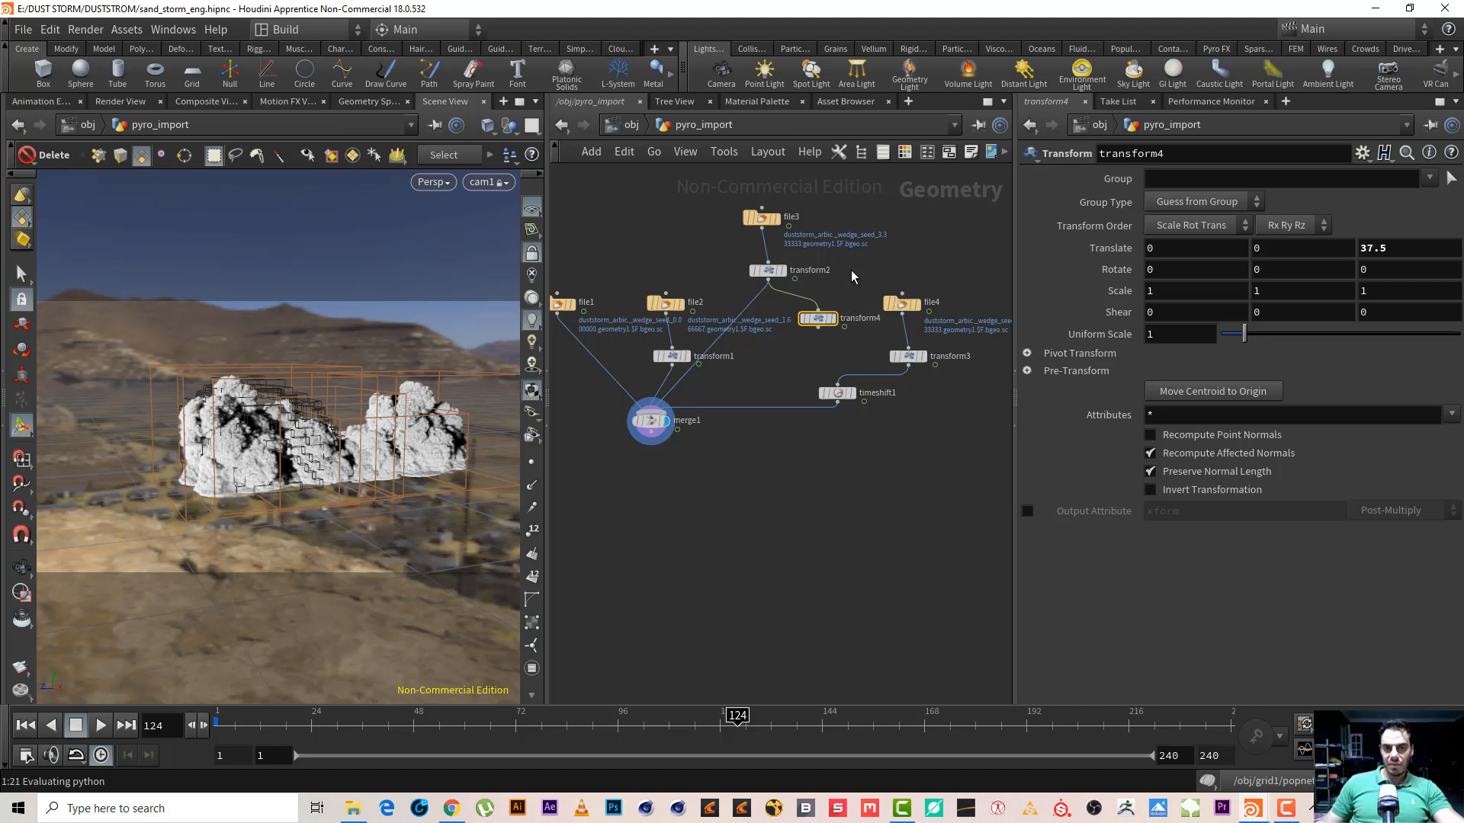
pyautogui.moveTo(850, 271); pyautogui.dragTo(786, 306)
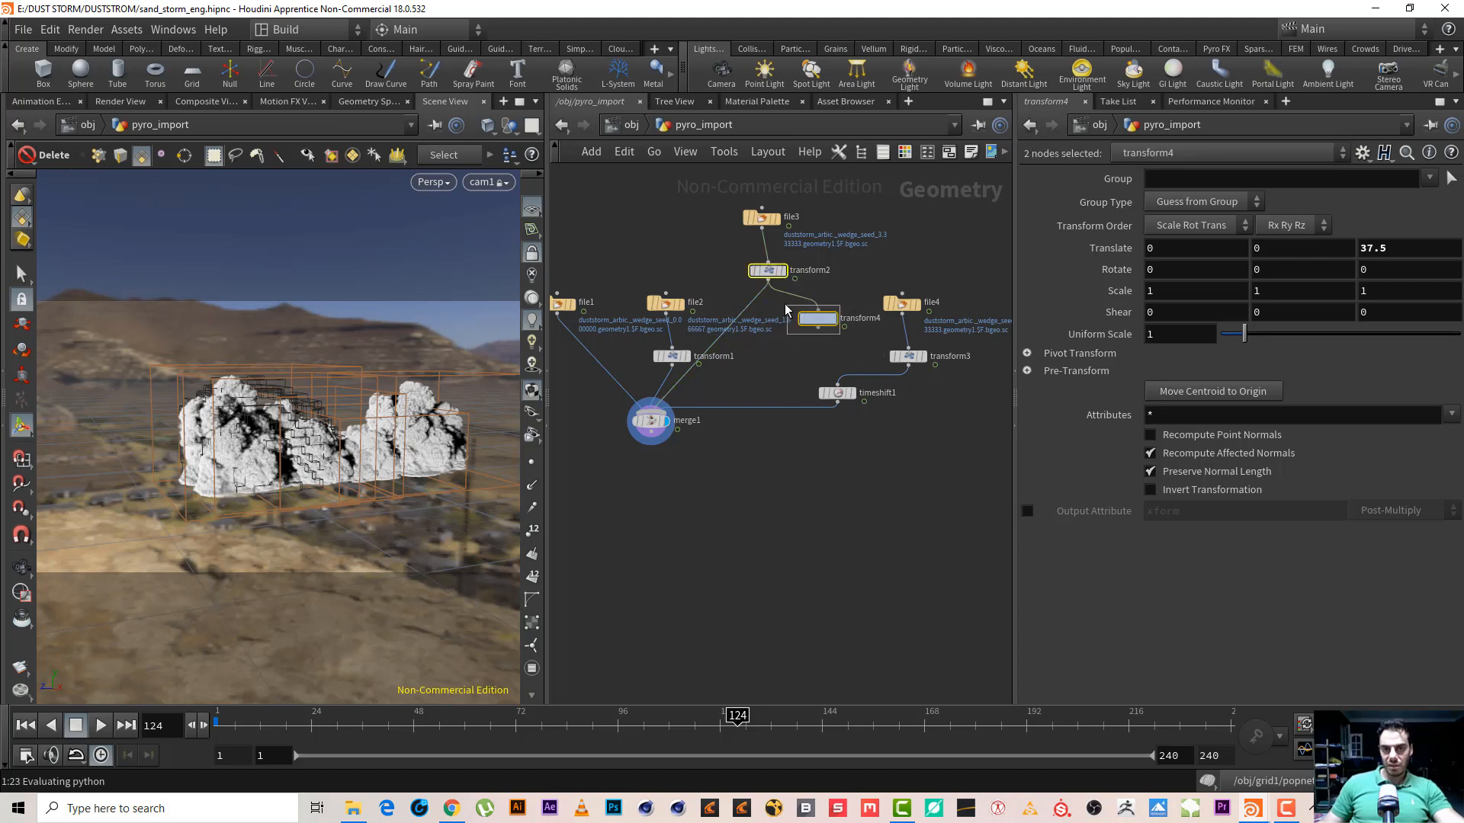
pyautogui.press('Delete')
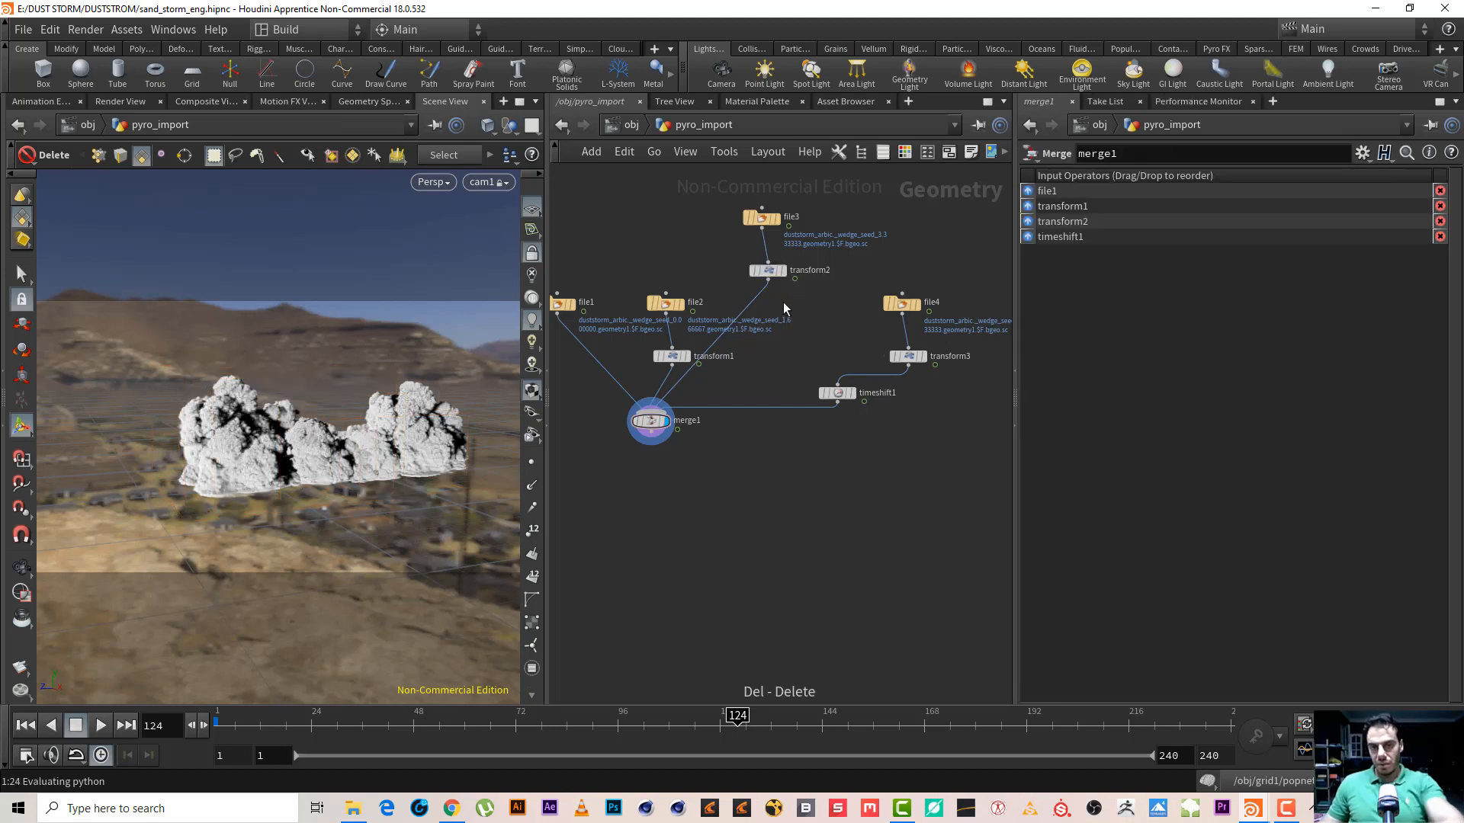
# Connect the output of transform2 to the input of transform3 in place of file4
pyautogui.moveTo(776, 198); pyautogui.dragTo(796, 300)
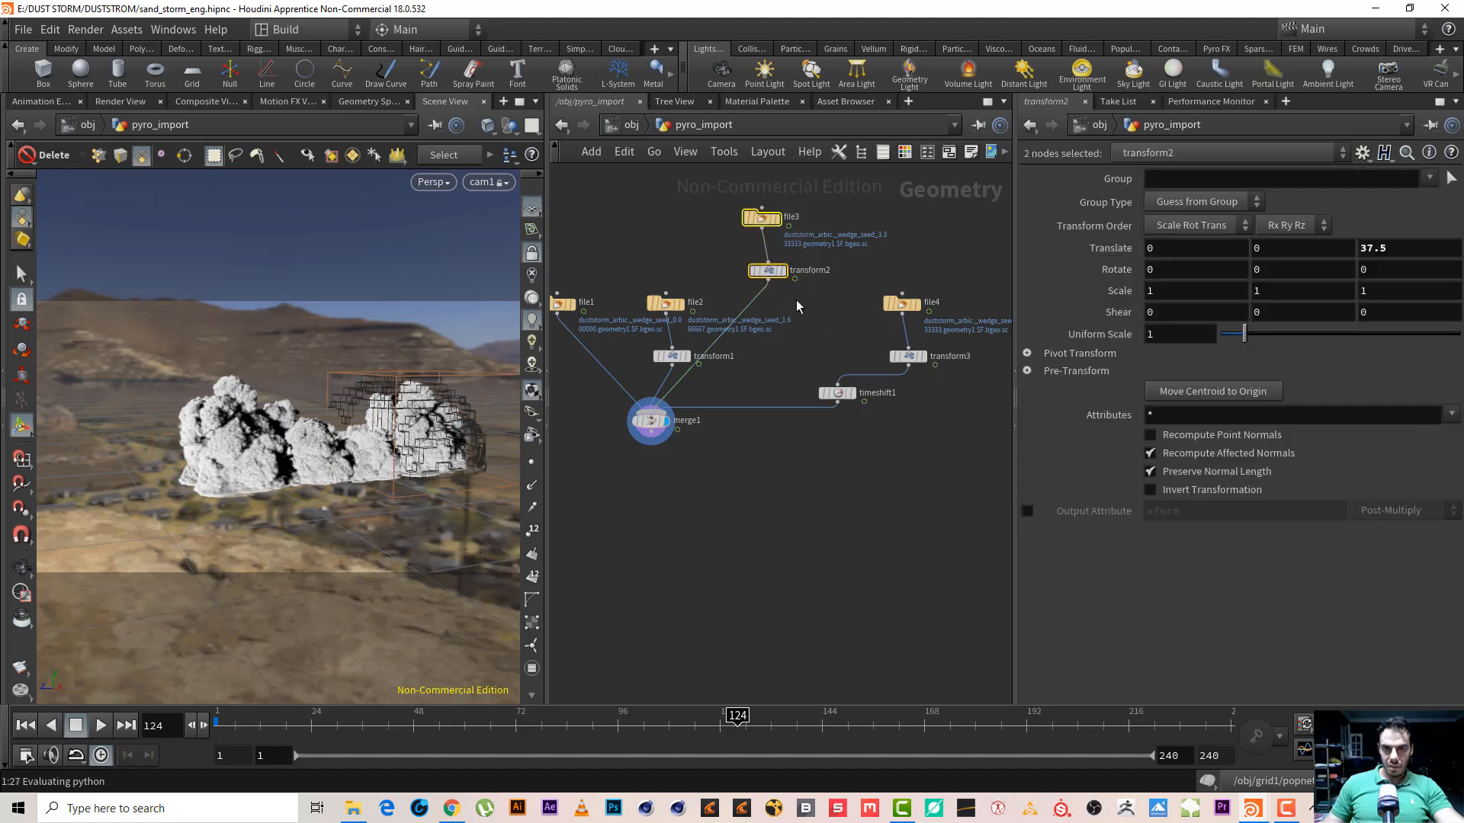
pyautogui.click(768, 279)
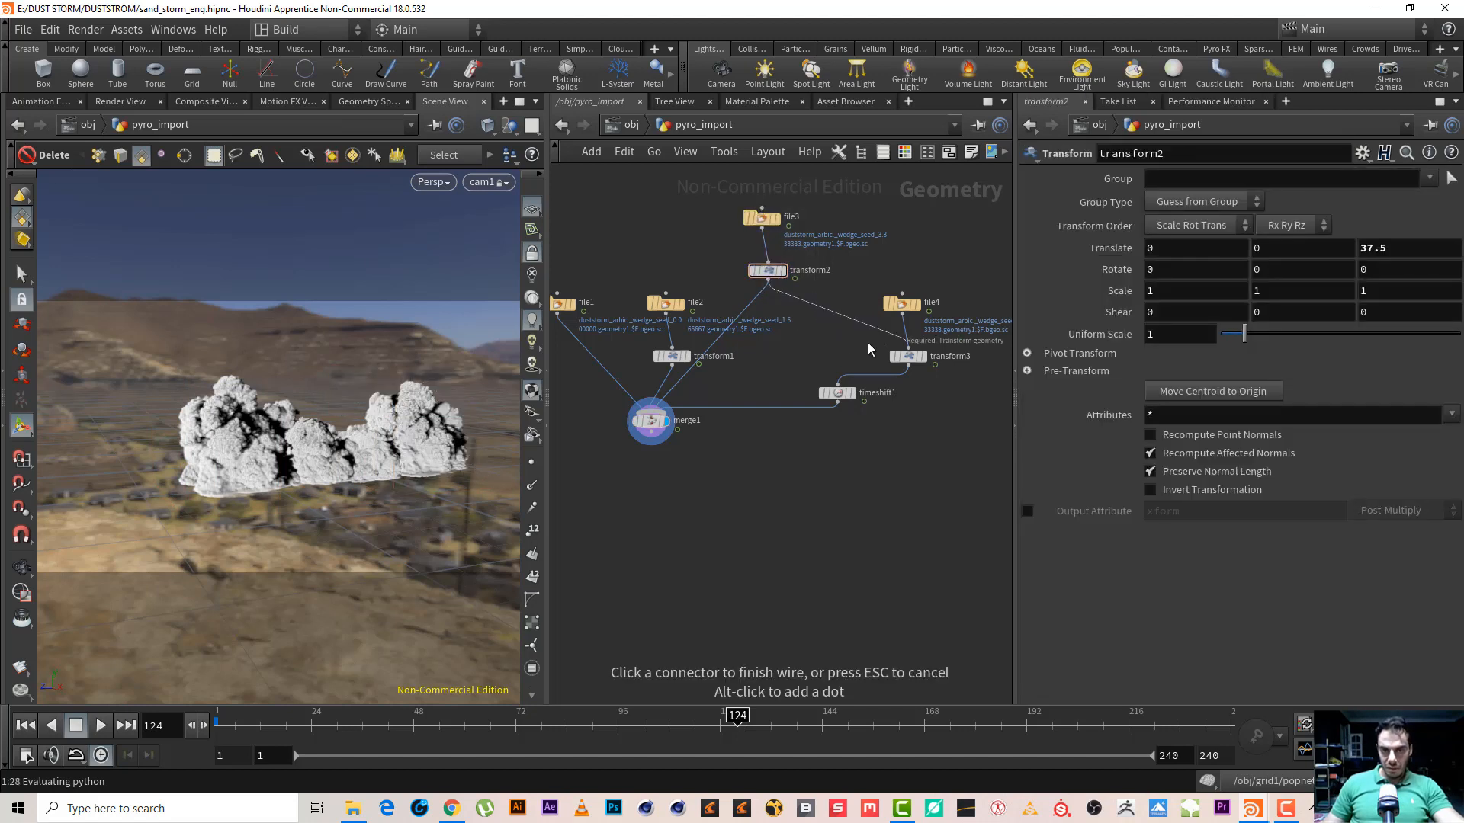
pyautogui.click(945, 332)
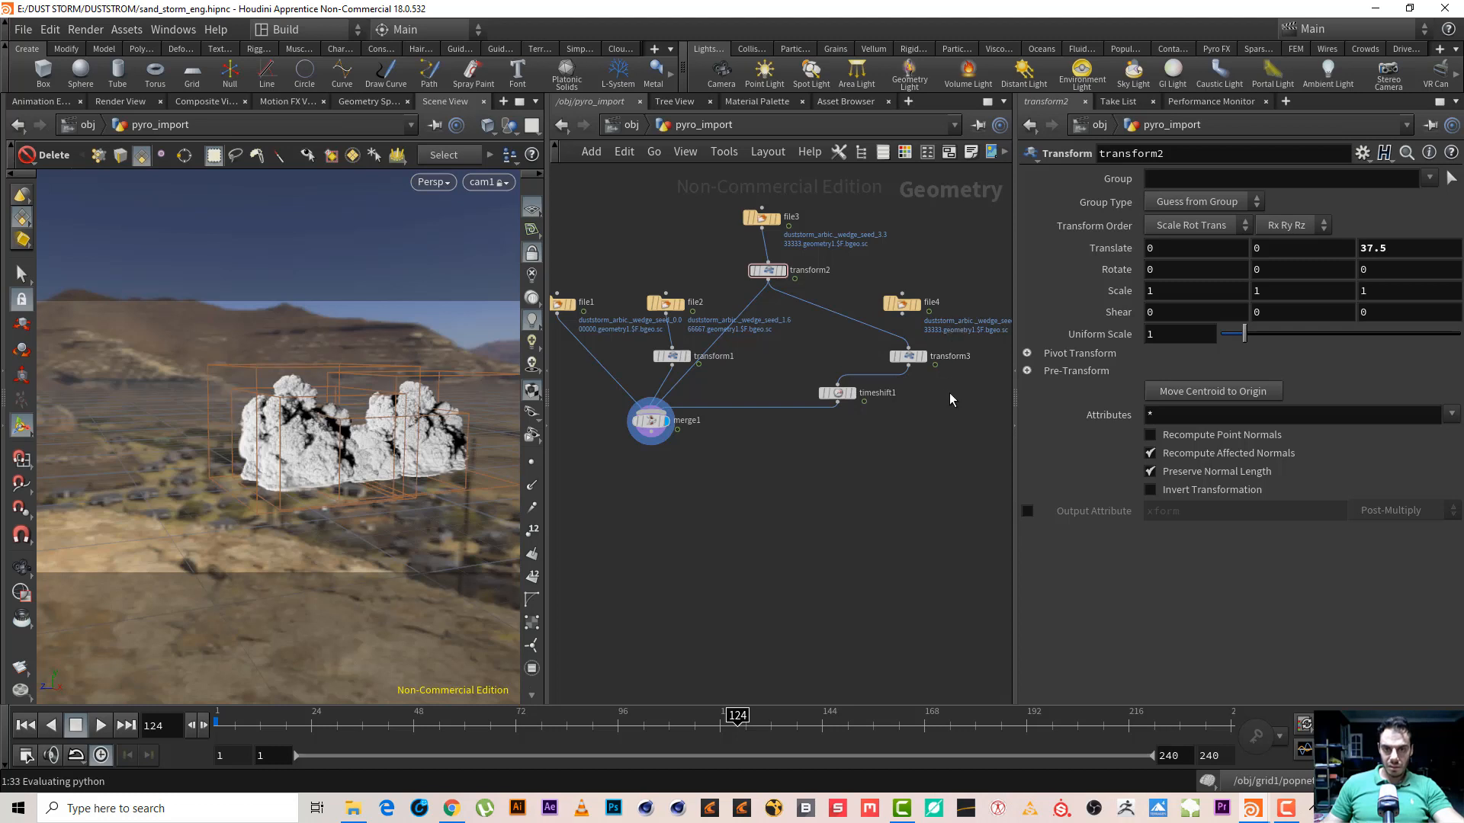
# Select the transform3 node and try lowering its Z translation interactively to -0.4
pyautogui.press('alt')
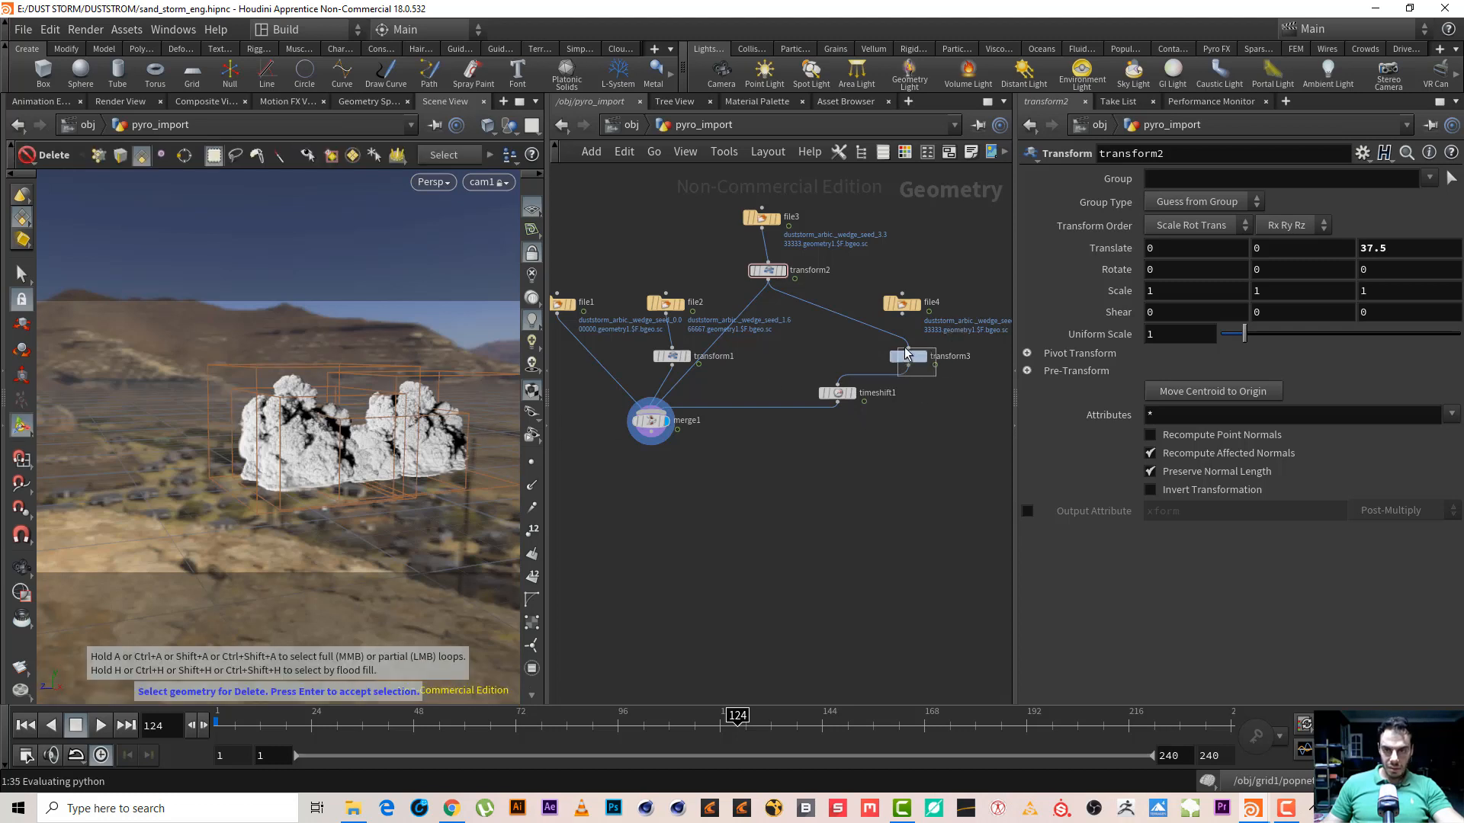
pyautogui.click(907, 355)
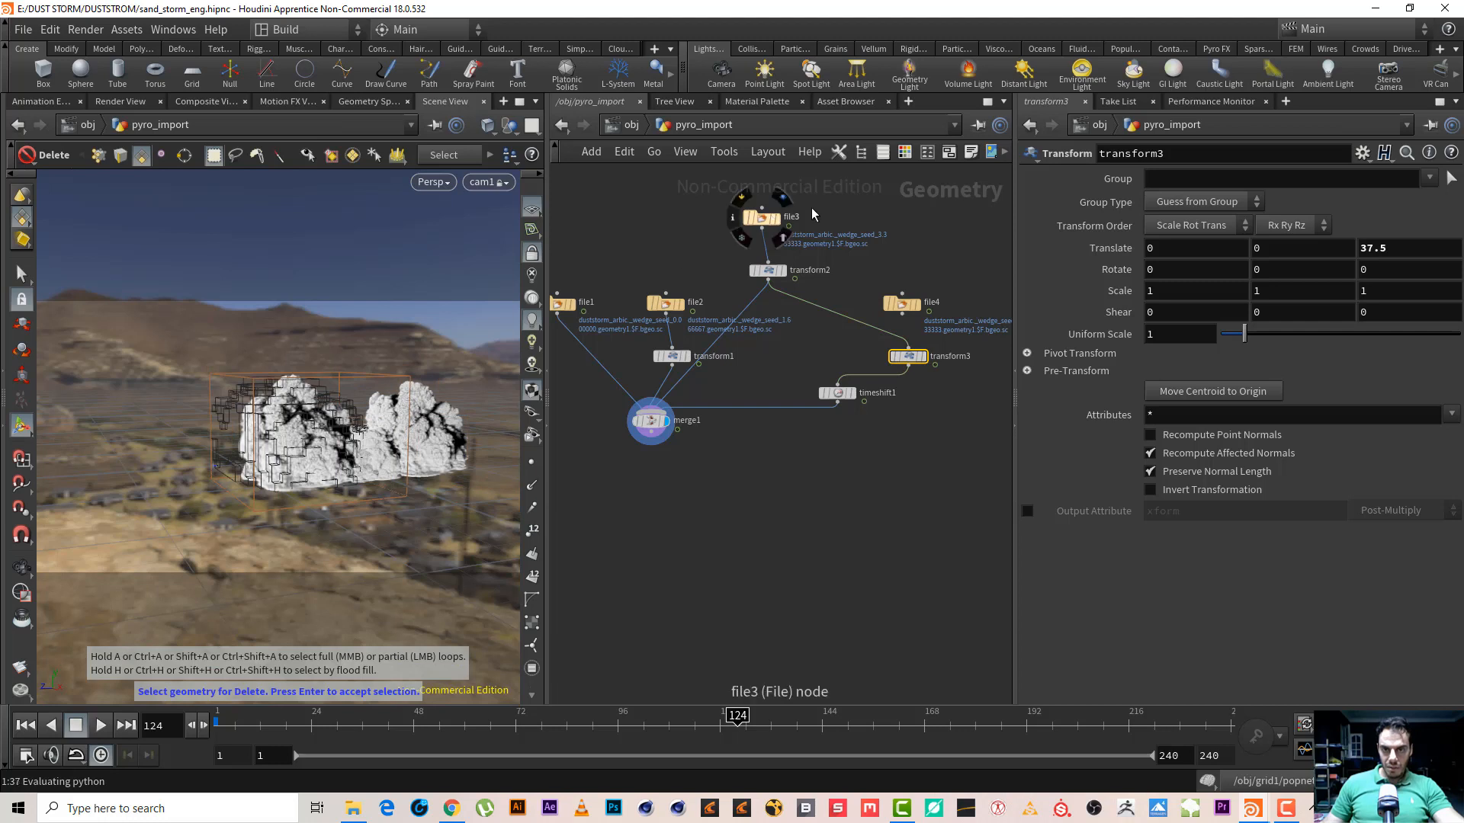
pyautogui.moveTo(1390, 245); pyautogui.dragTo(1135, 250, button='middle')
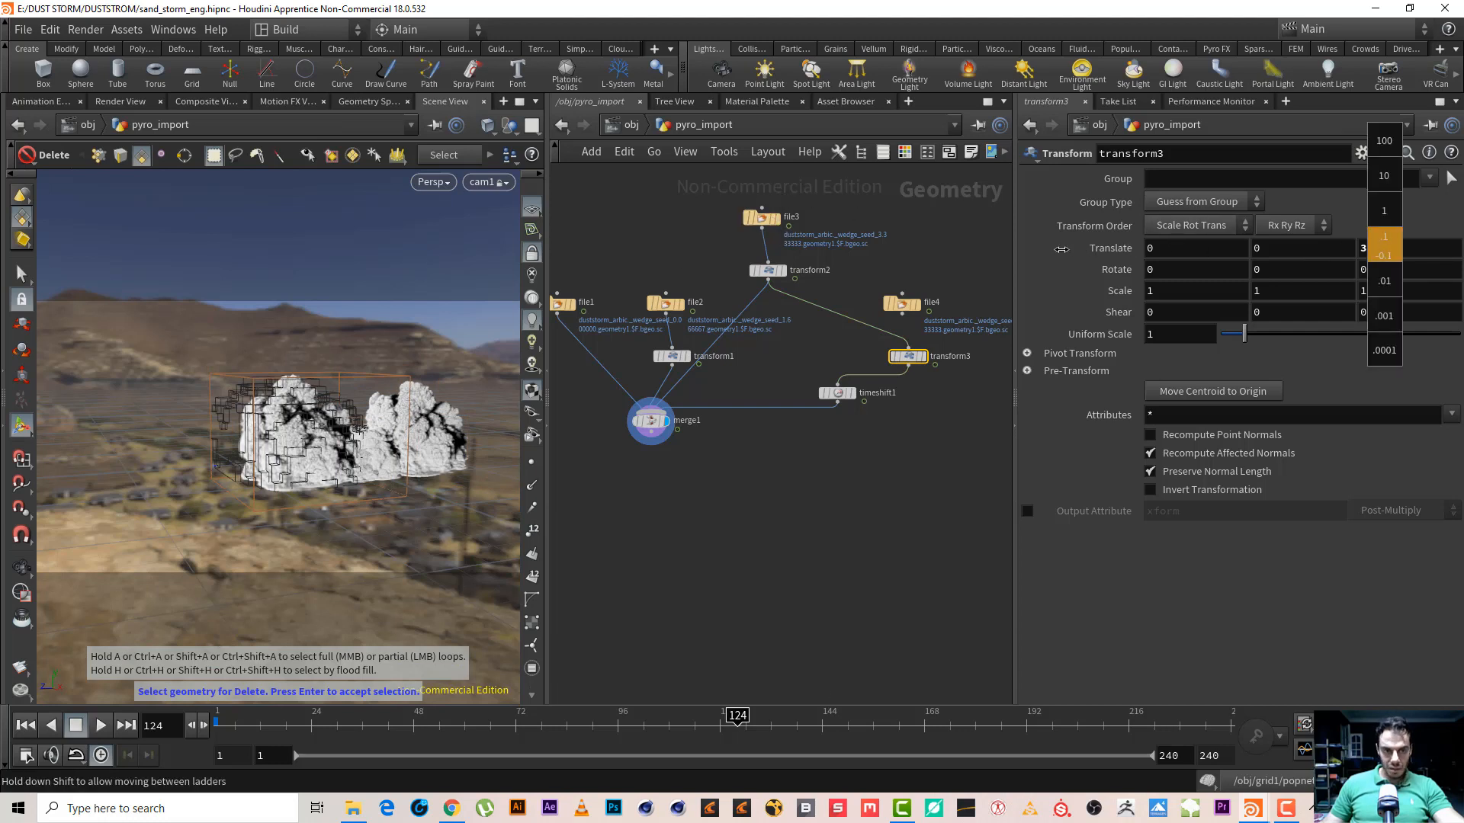
pyautogui.moveTo(999, 242); pyautogui.dragTo(977, 244, button='middle')
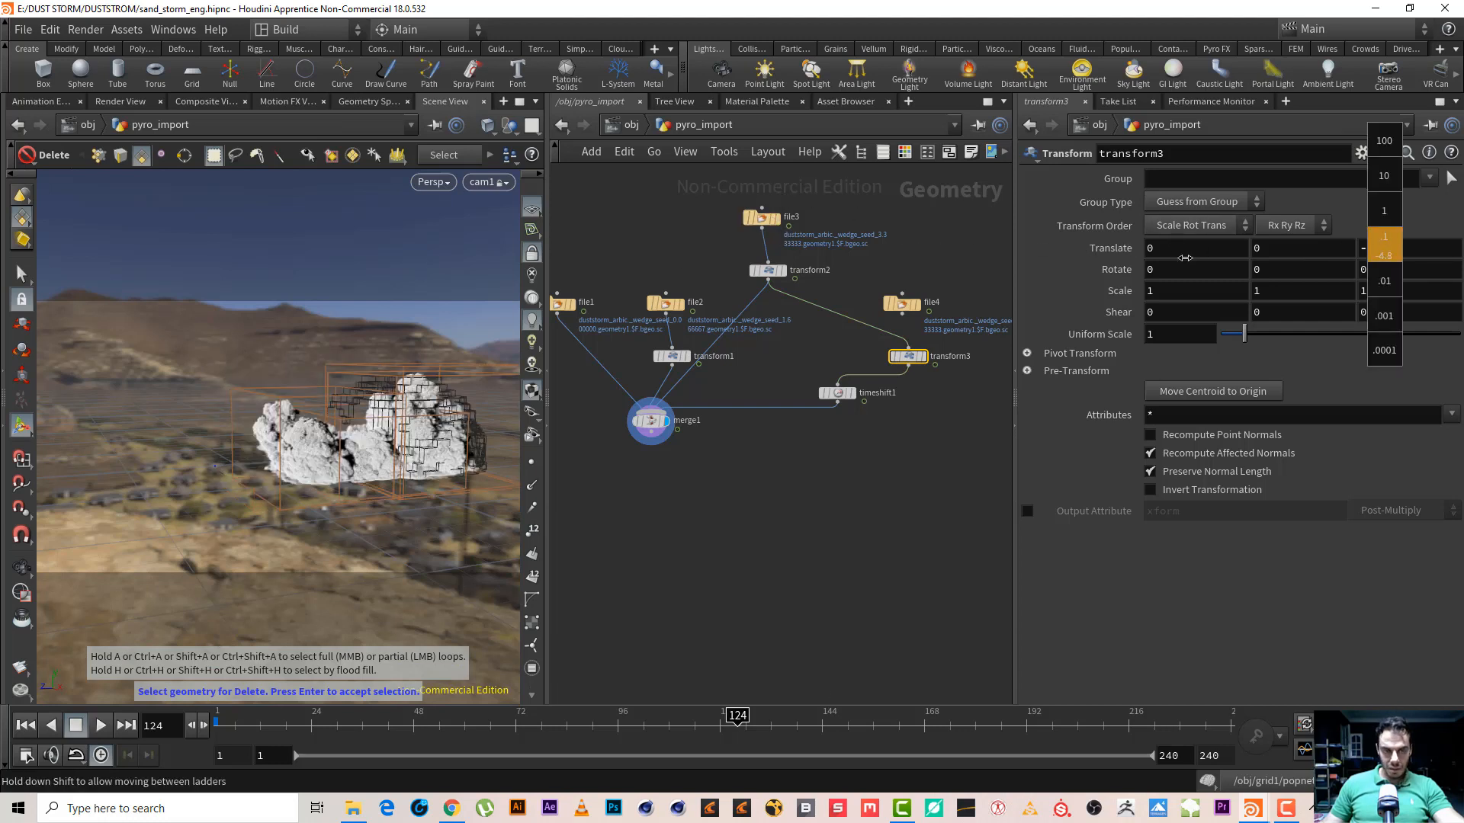
pyautogui.moveTo(1351, 254); pyautogui.dragTo(1338, 263, button='middle')
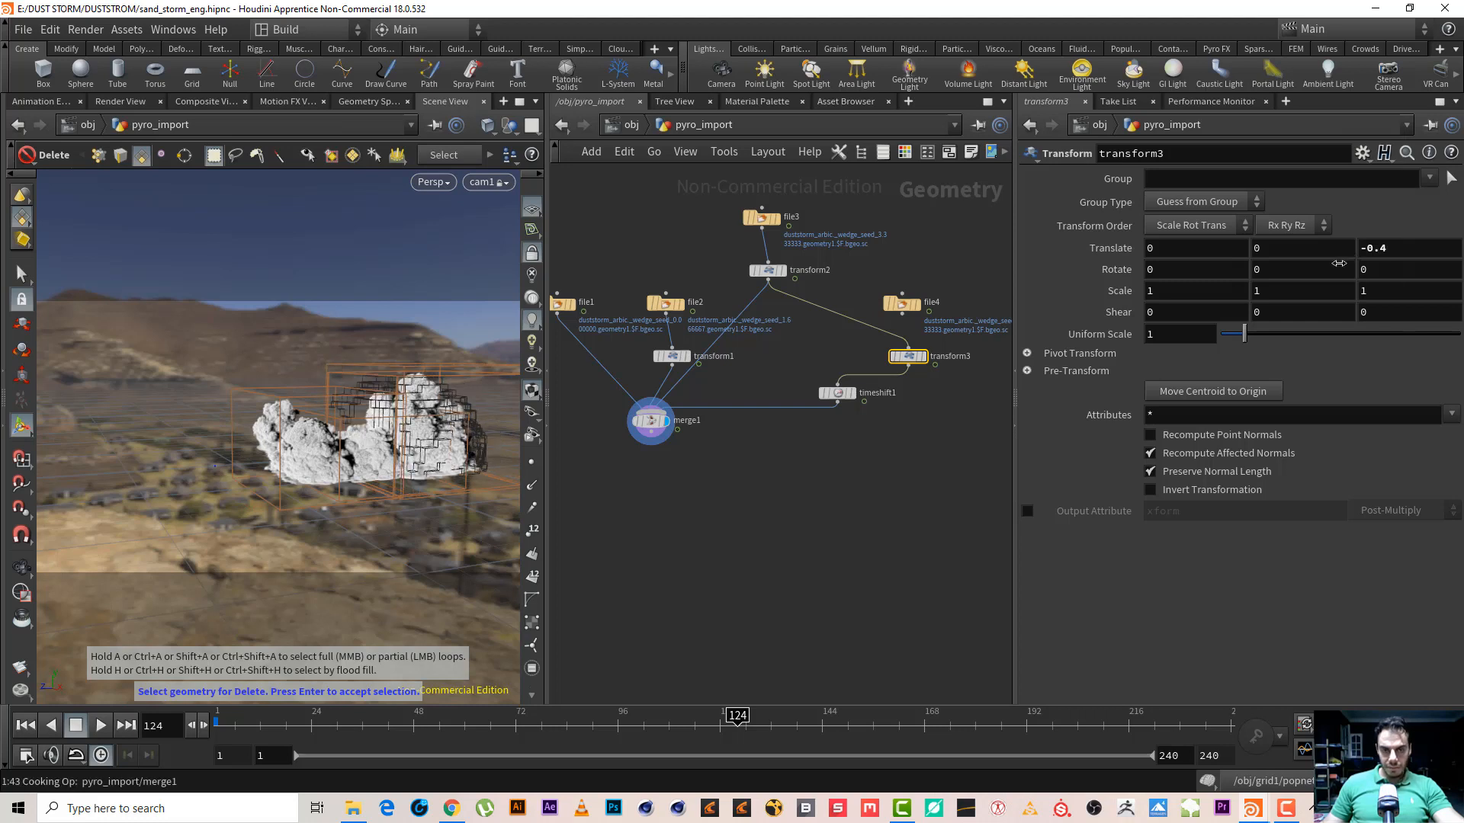
pyautogui.click(953, 459)
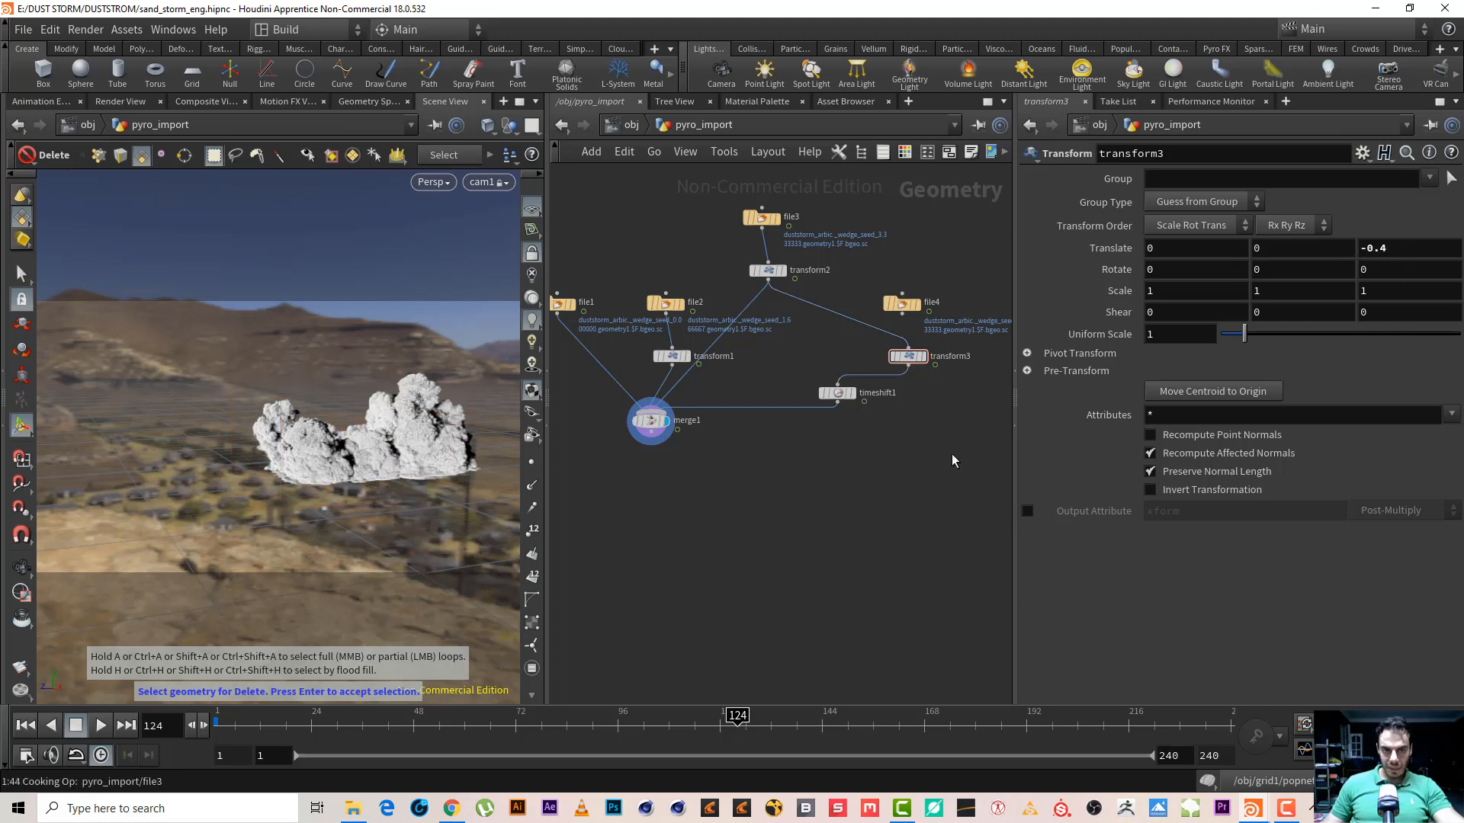
# Try 30 as the Z translation of transform3, settle on 45, and inspect the row of clouds
pyautogui.click(1373, 248)
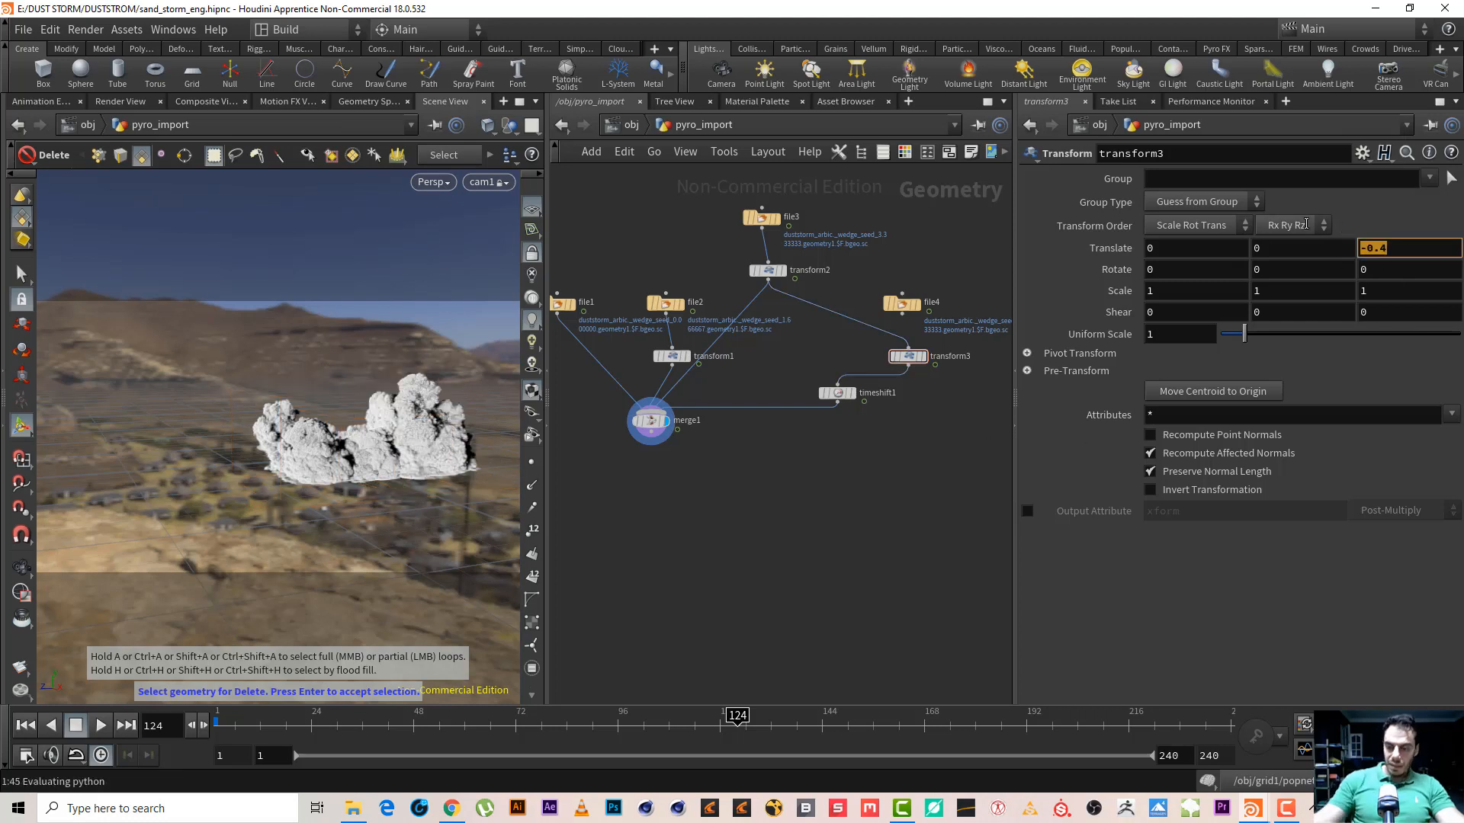
pyautogui.write('30')
pyautogui.press('Return')
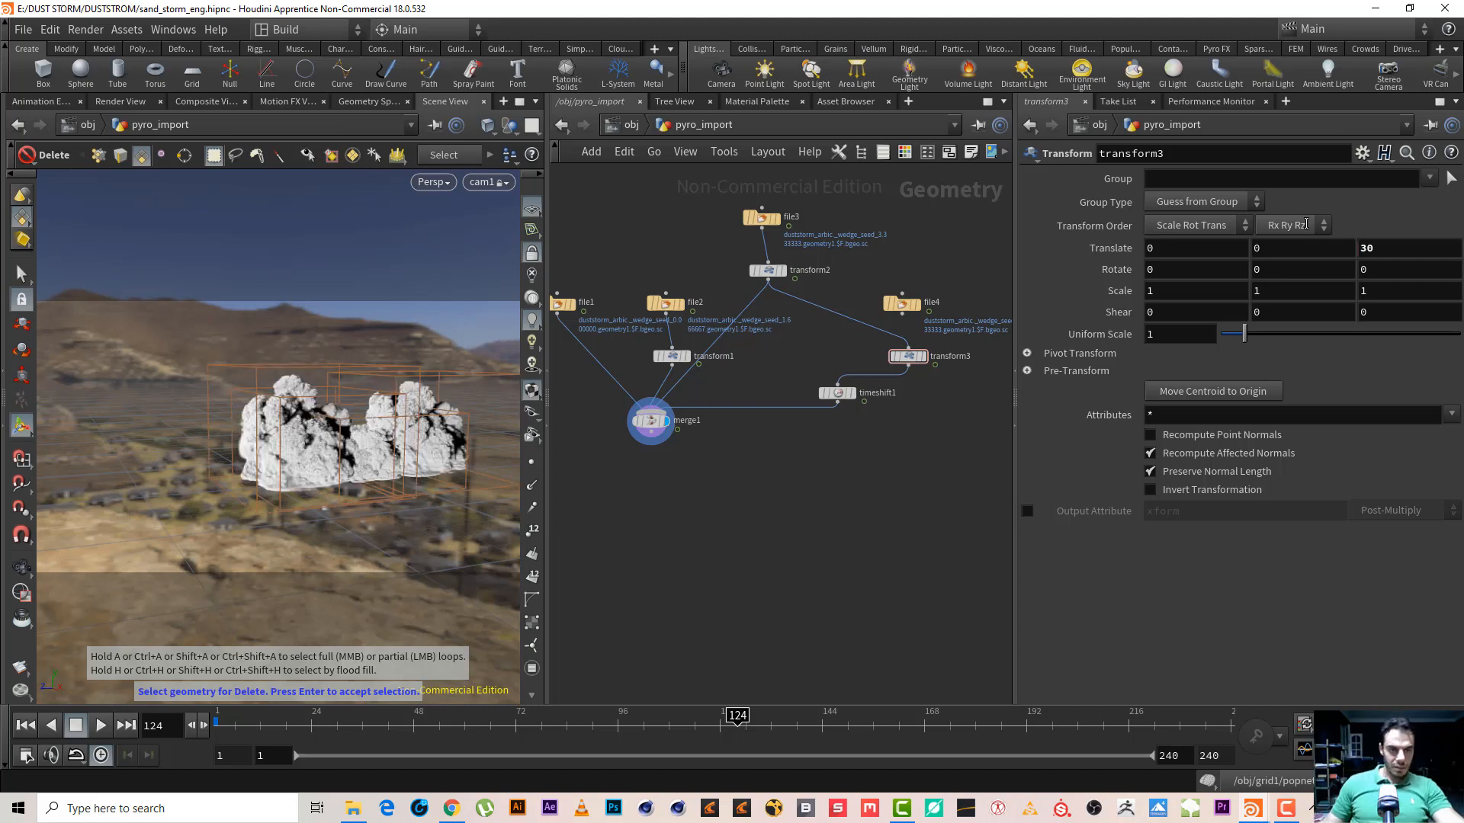
pyautogui.write('45')
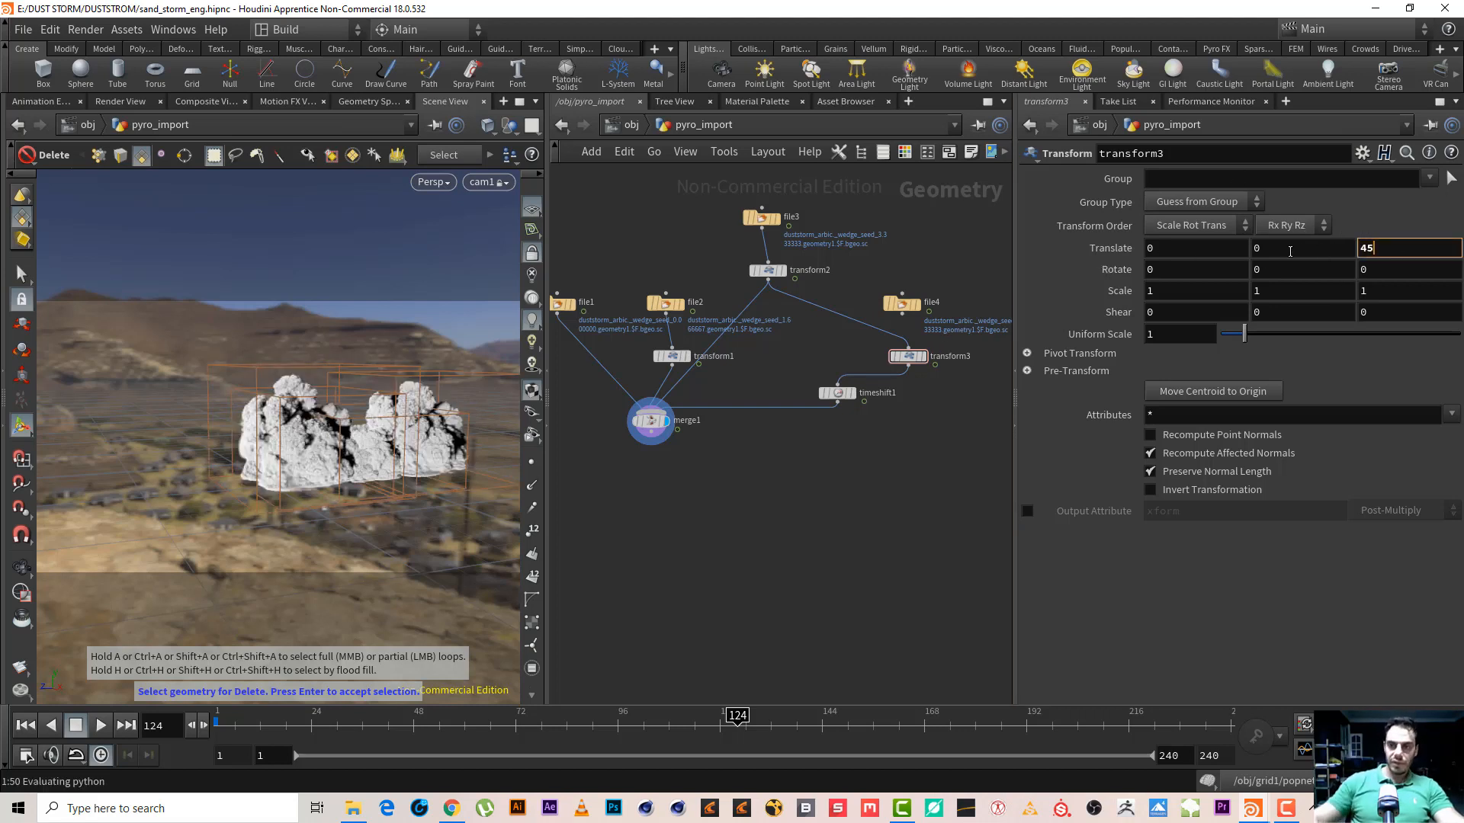
pyautogui.press('Return')
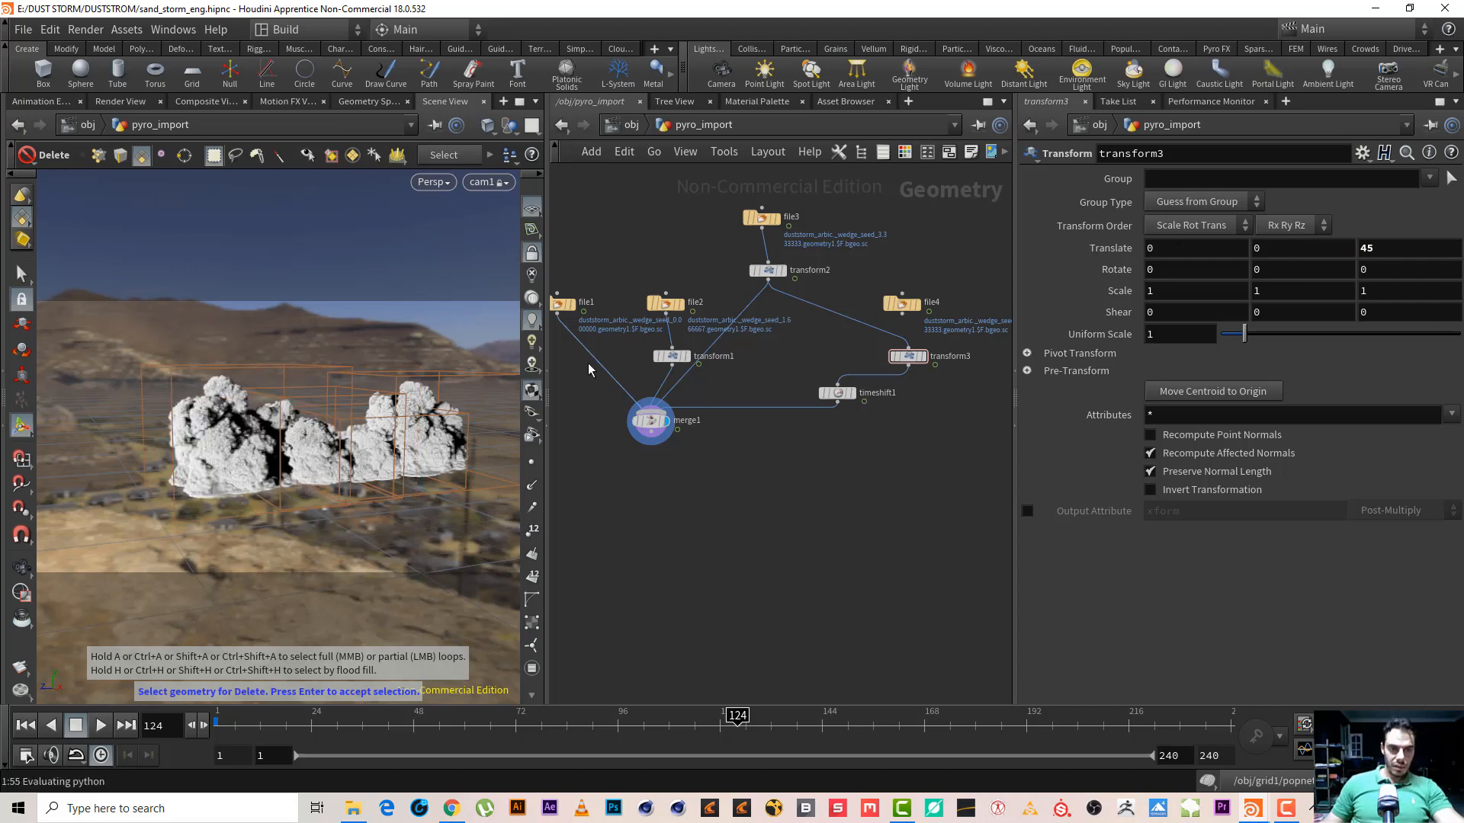
pyautogui.keyDown('alt'); pyautogui.moveTo(330, 438); pyautogui.dragTo(365, 370); pyautogui.keyUp('alt')
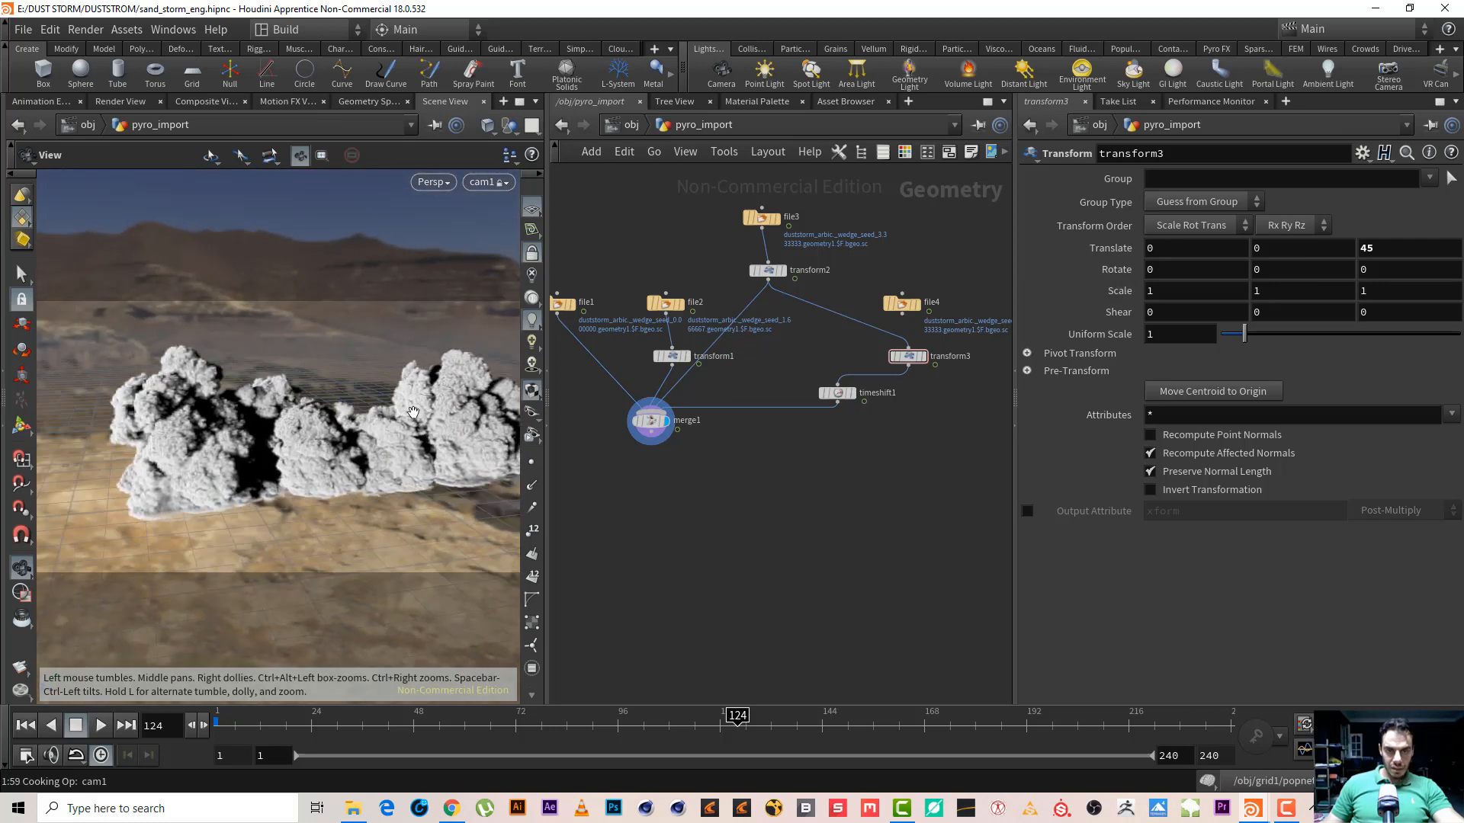
# Move the file1, file2 and transform1 nodes higher up, away from merge1, to make room in the network
pyautogui.moveTo(725, 445); pyautogui.dragTo(869, 461, button='middle')
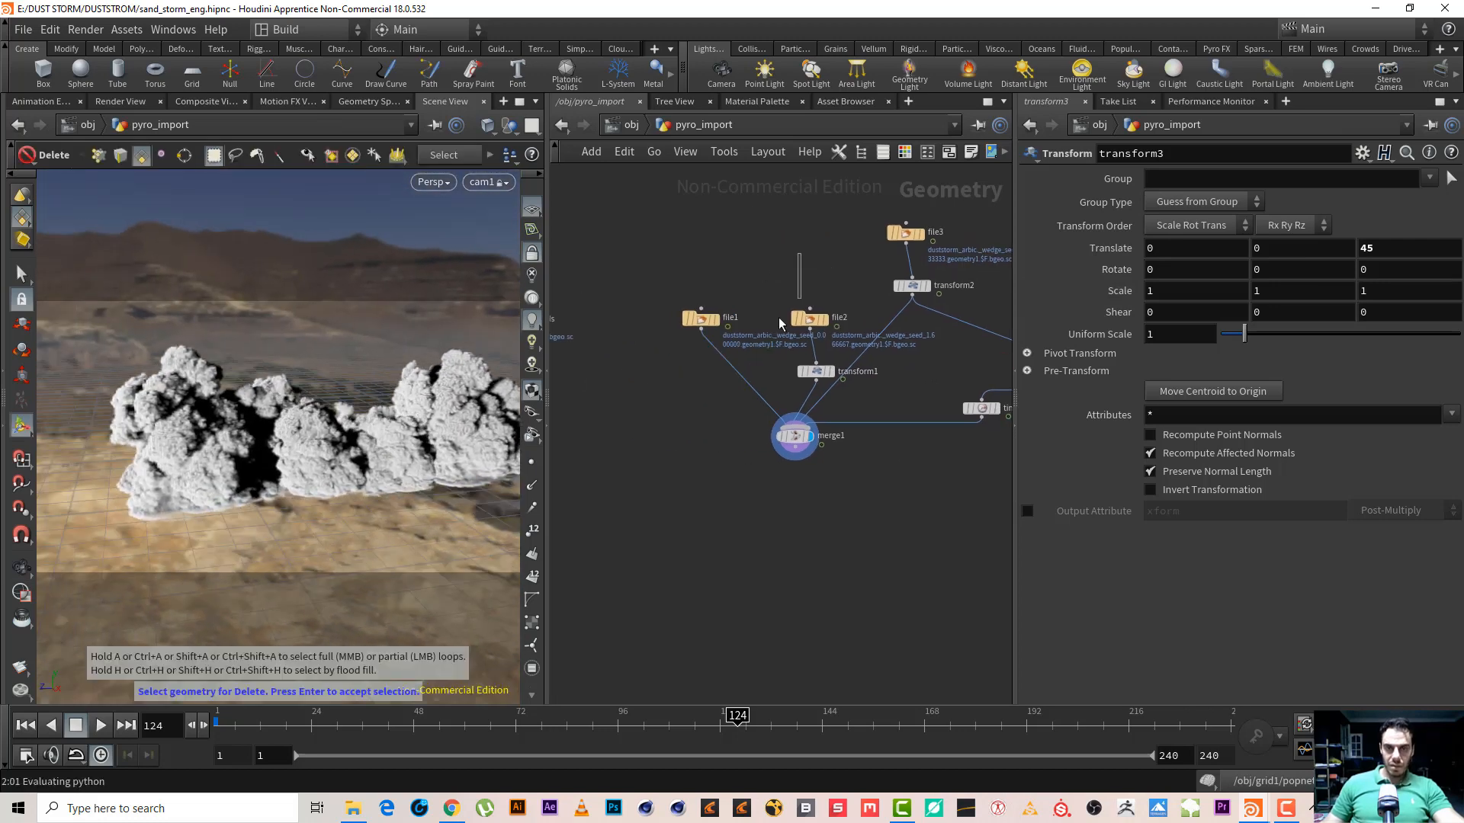
pyautogui.moveTo(643, 252); pyautogui.dragTo(718, 287)
pyautogui.click(804, 285)
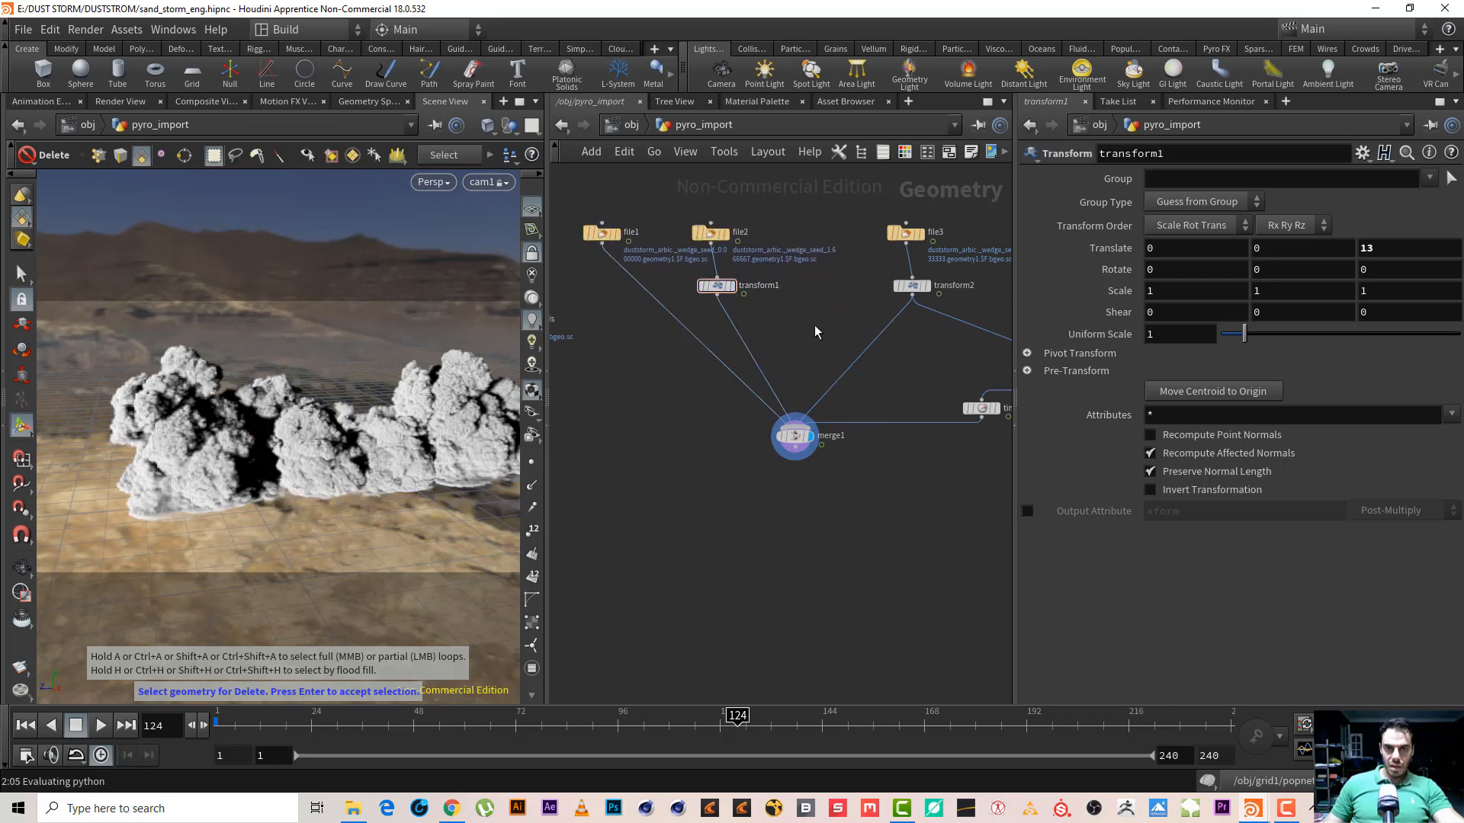
# Branch a new Transform node off the output of transform1
pyautogui.click(717, 301)
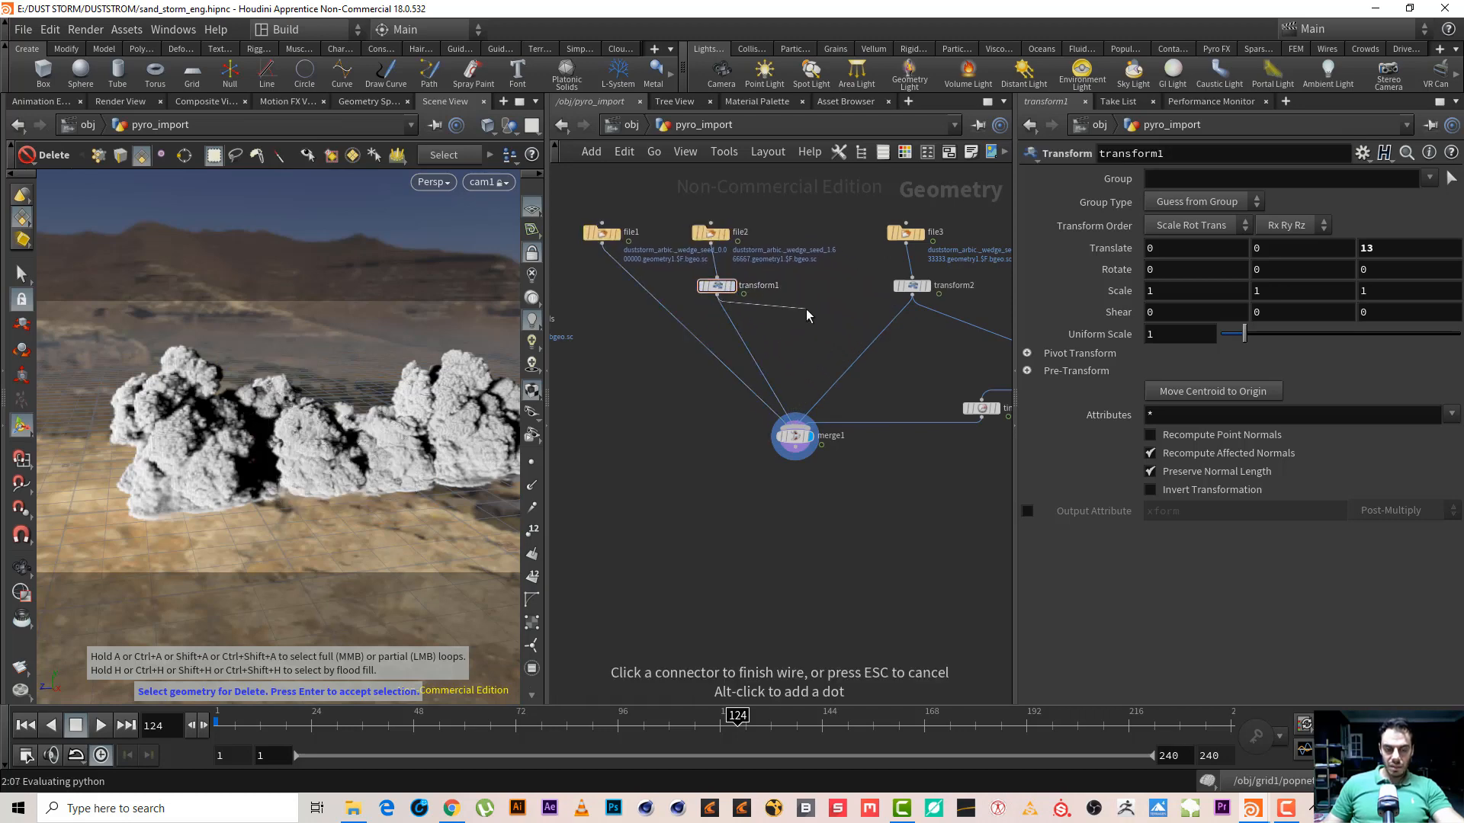
pyautogui.press('Tab')
pyautogui.write('TRA')
pyautogui.press('Down')
pyautogui.press('Down')
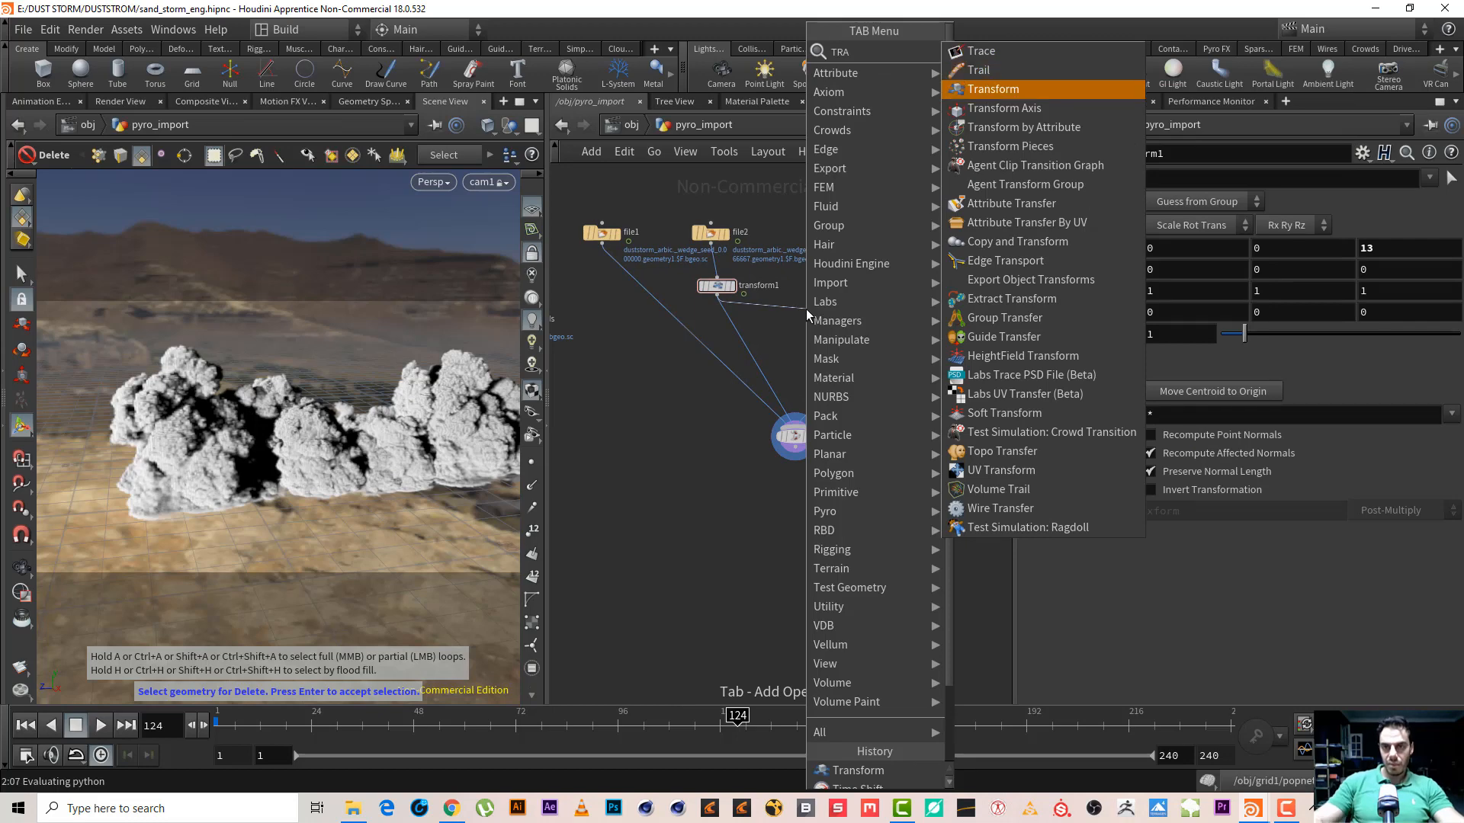
pyautogui.press('Return')
pyautogui.click(806, 309)
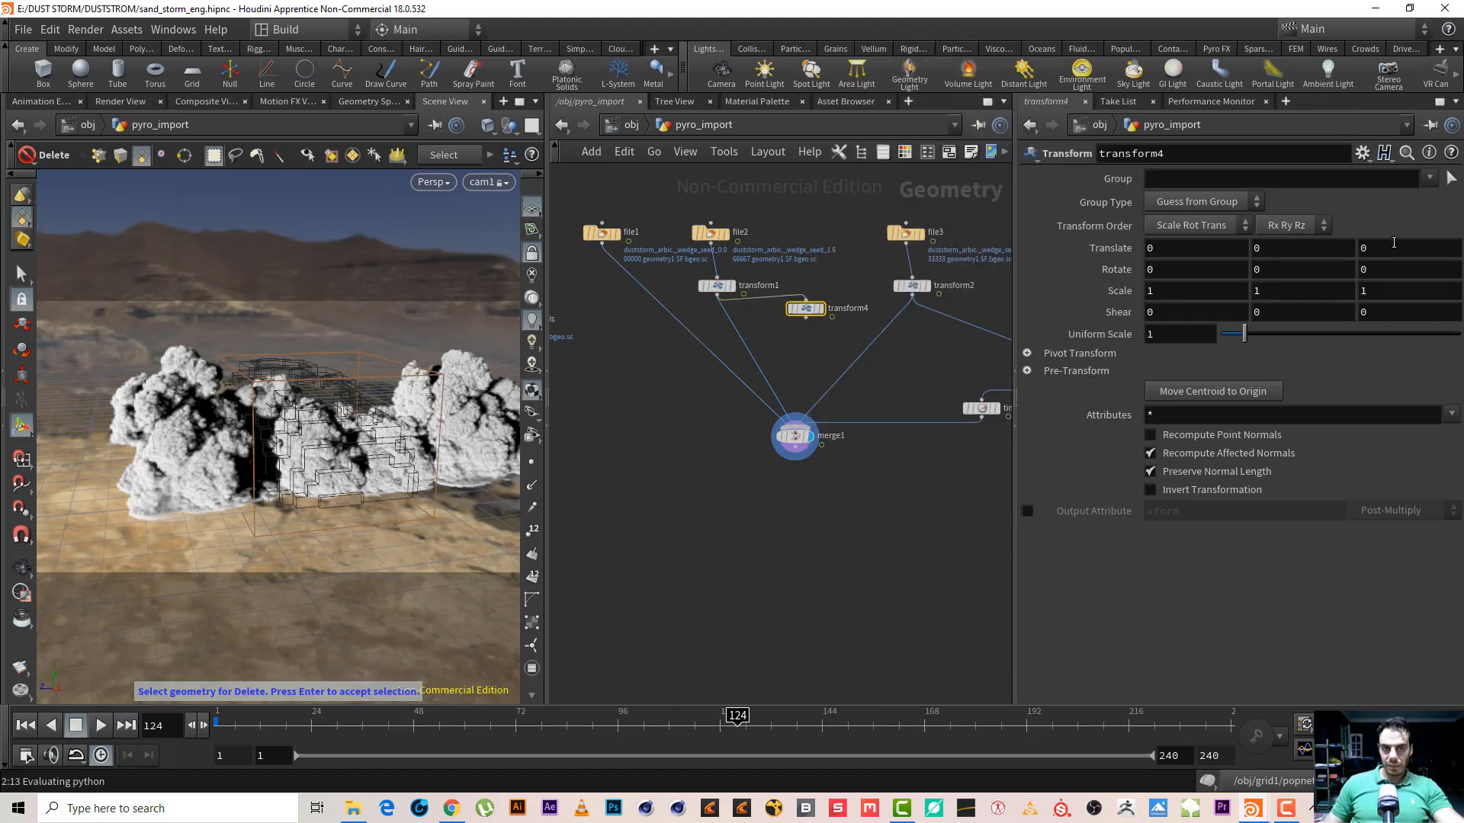
# Lower the Z translation of transform4 interactively to -46, placing the copy beyond the far end of the cloud row
pyautogui.moveTo(1394, 243); pyautogui.dragTo(1448, 235, button='middle')
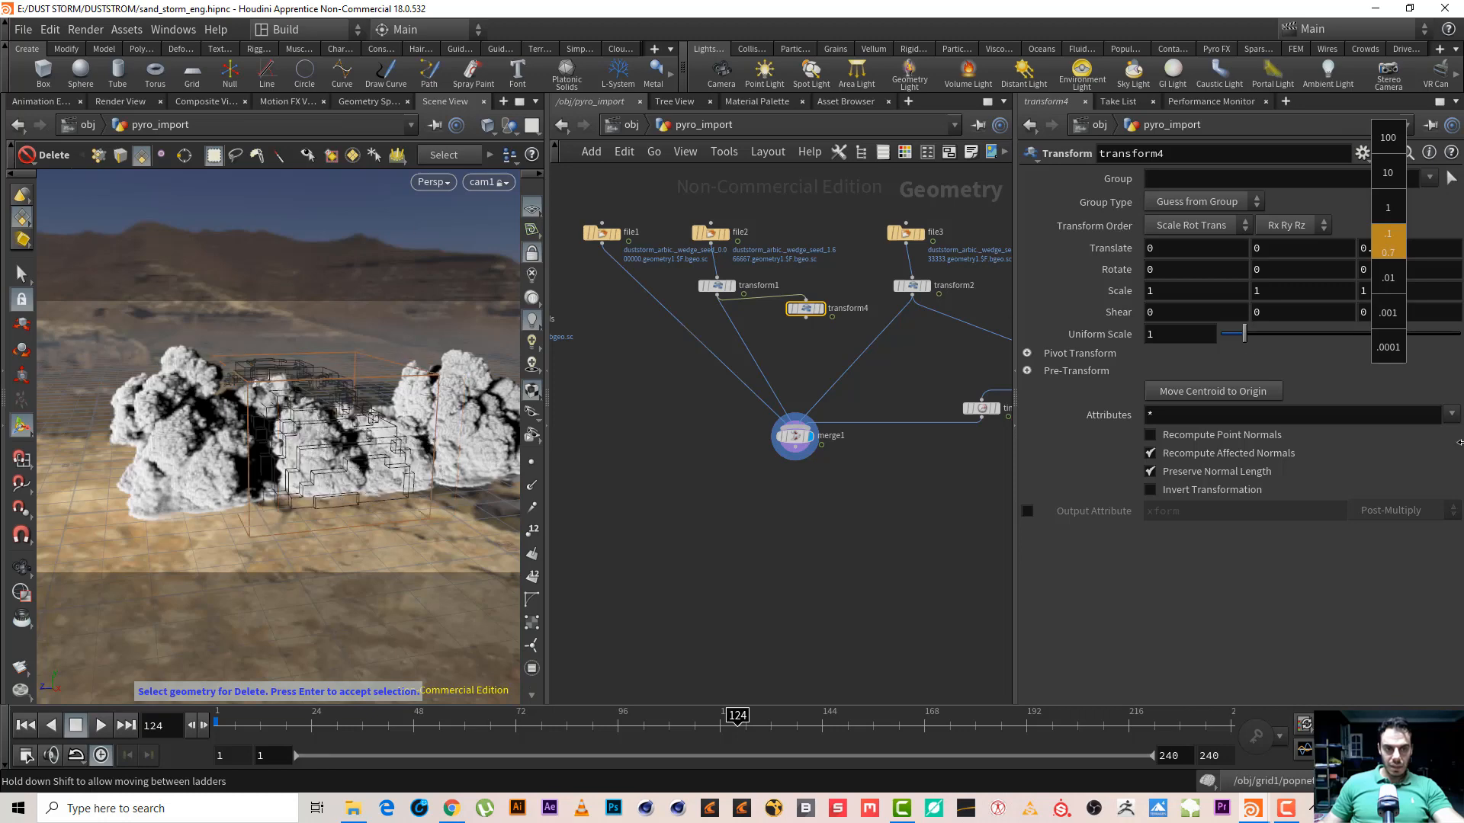
pyautogui.moveTo(1459, 442); pyautogui.dragTo(1459, 441, button='middle')
pyautogui.moveTo(1393, 248); pyautogui.dragTo(1085, 120, button='middle')
pyautogui.keyDown('alt'); pyautogui.moveTo(422, 343); pyautogui.dragTo(302, 334, button='middle'); pyautogui.keyUp('alt')
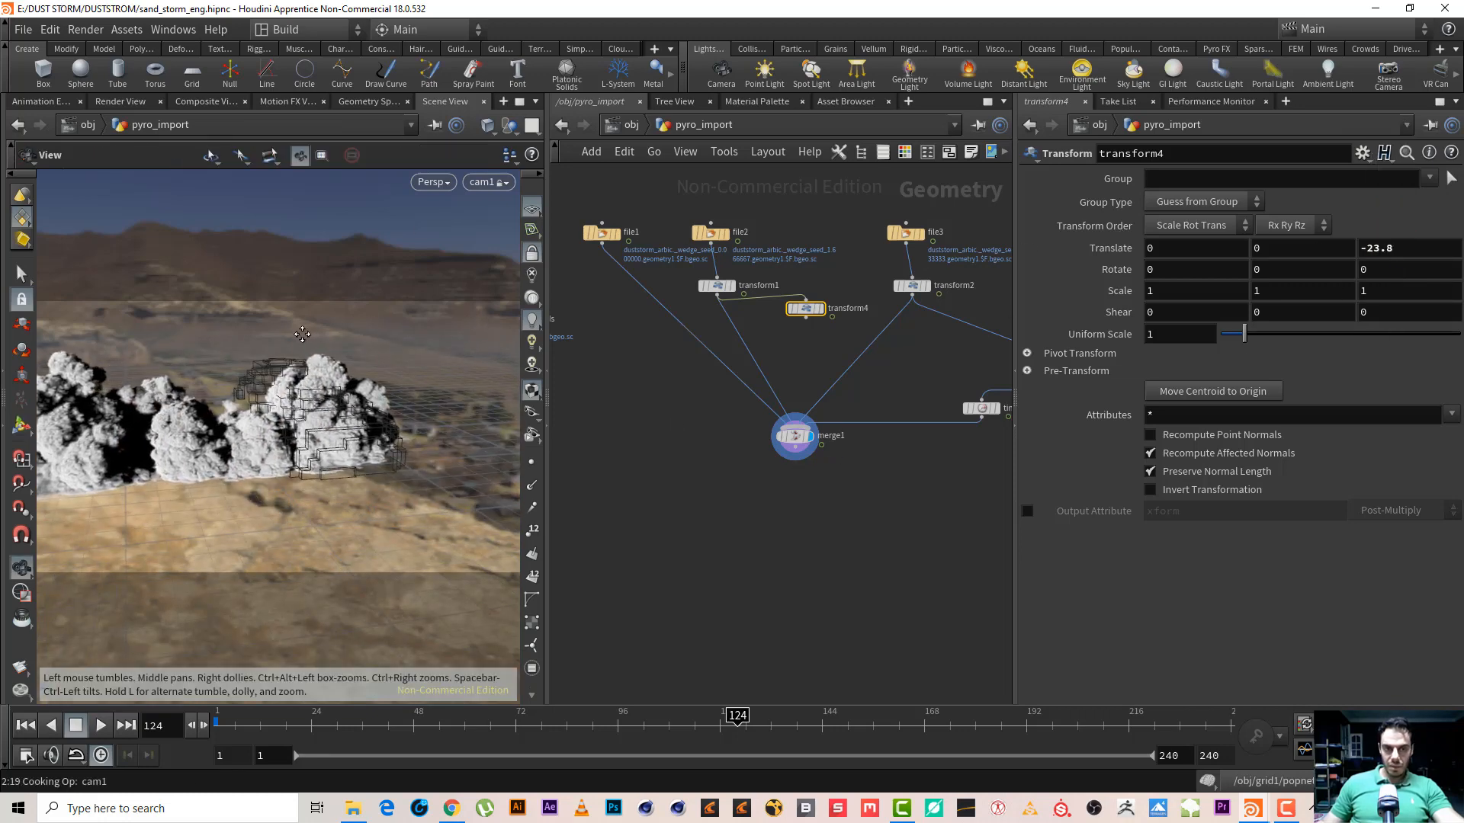
pyautogui.press('Delete')
pyautogui.moveTo(1395, 248); pyautogui.dragTo(1121, 104, button='middle')
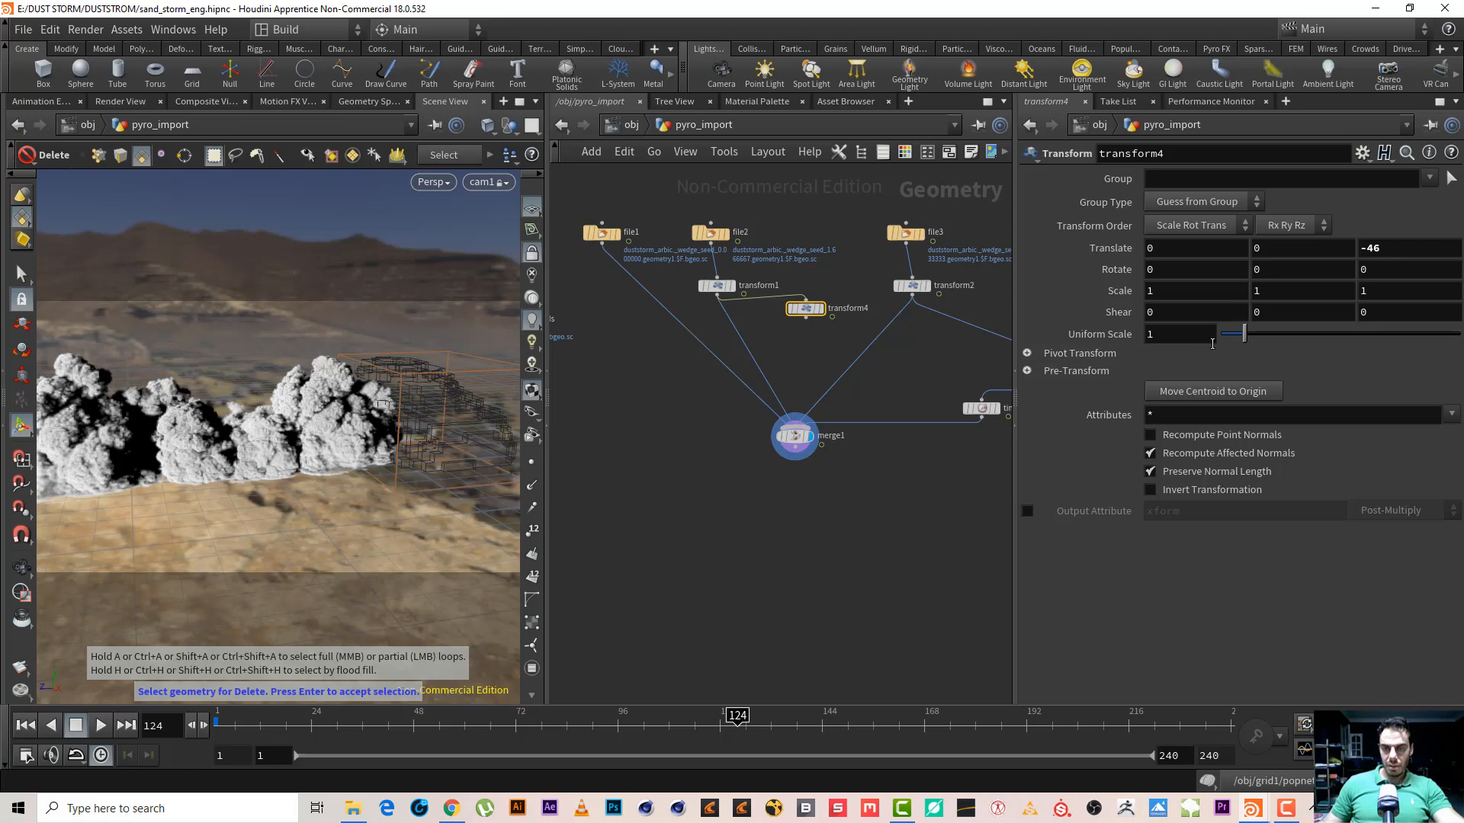
# Append a Time Shift node after transform4 and set its frame expression to $F + 15
pyautogui.click(806, 316)
pyautogui.press('Tab')
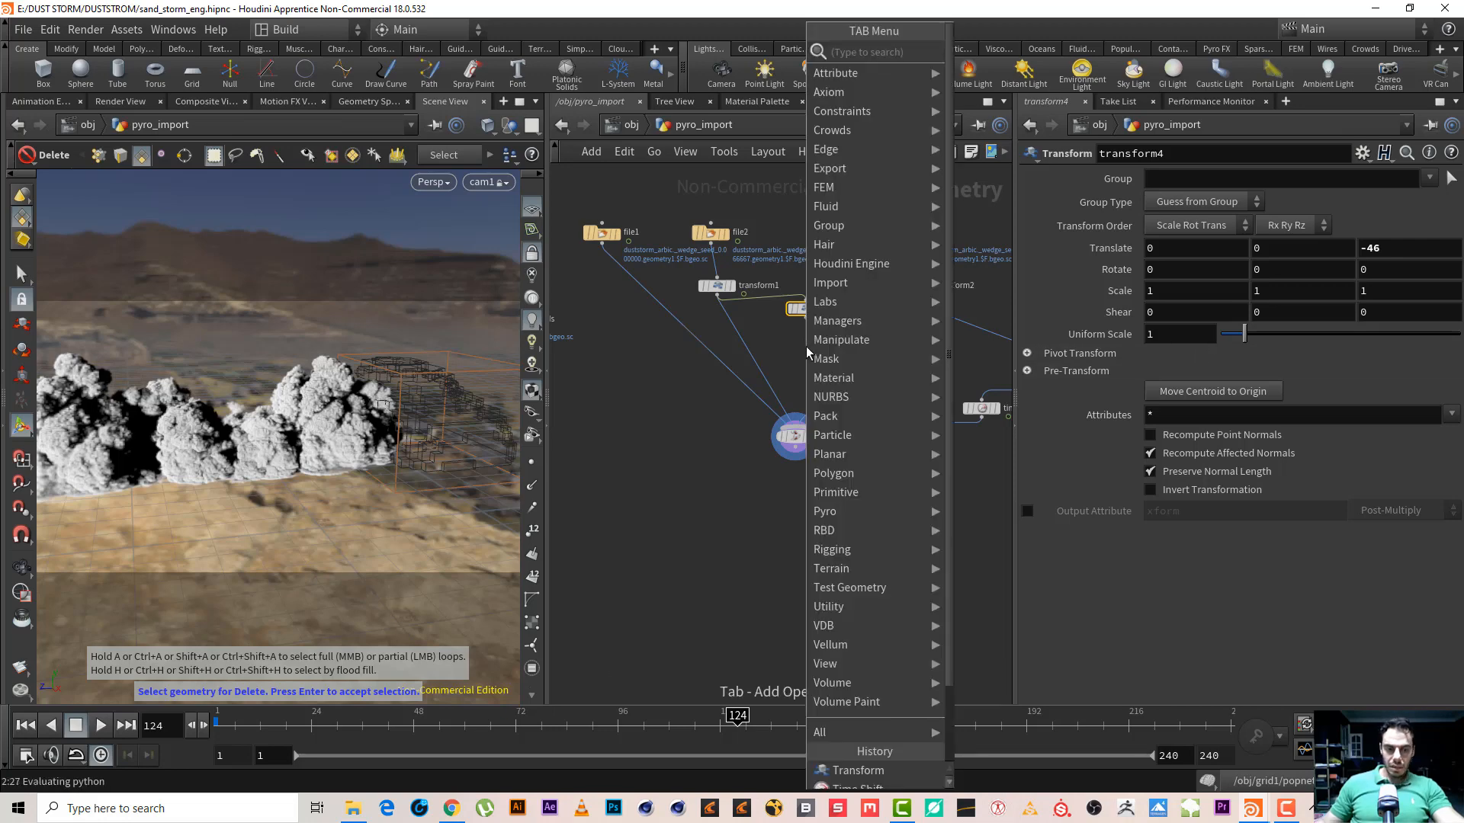
pyautogui.write('TIM')
pyautogui.press('Down')
pyautogui.press('Return')
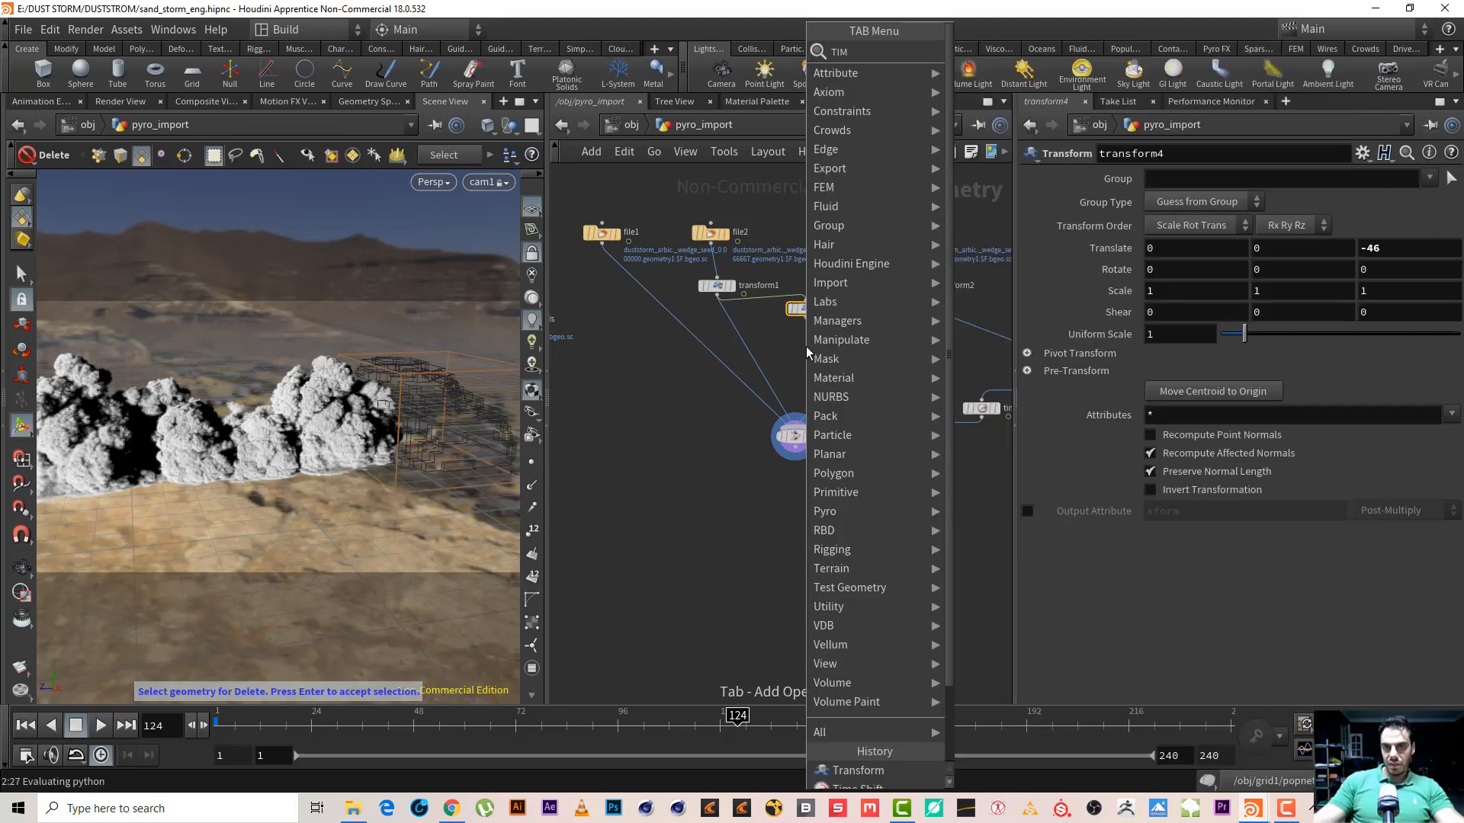
pyautogui.click(807, 347)
pyautogui.click(1136, 200)
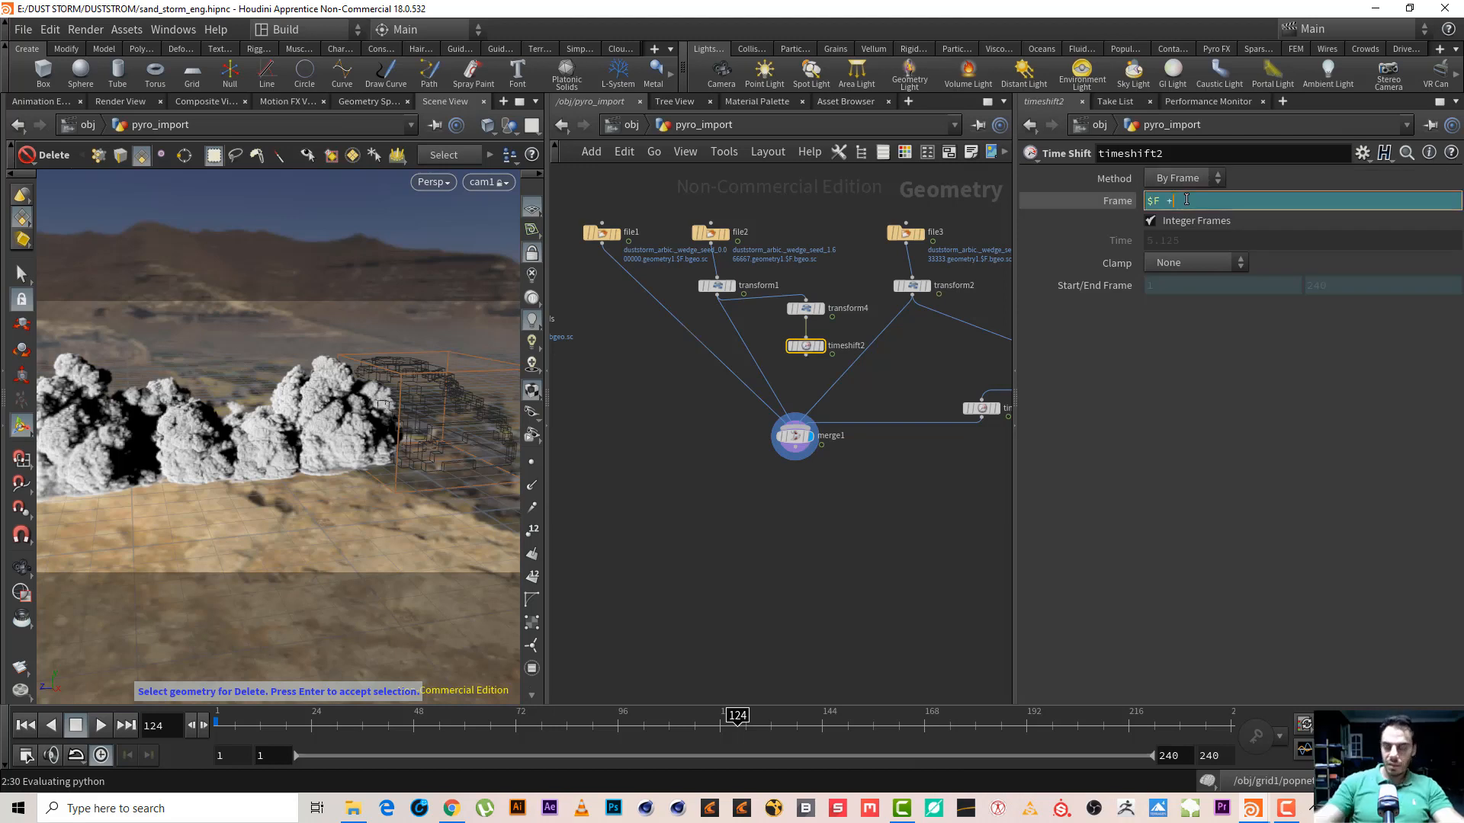
pyautogui.write('+ 15')
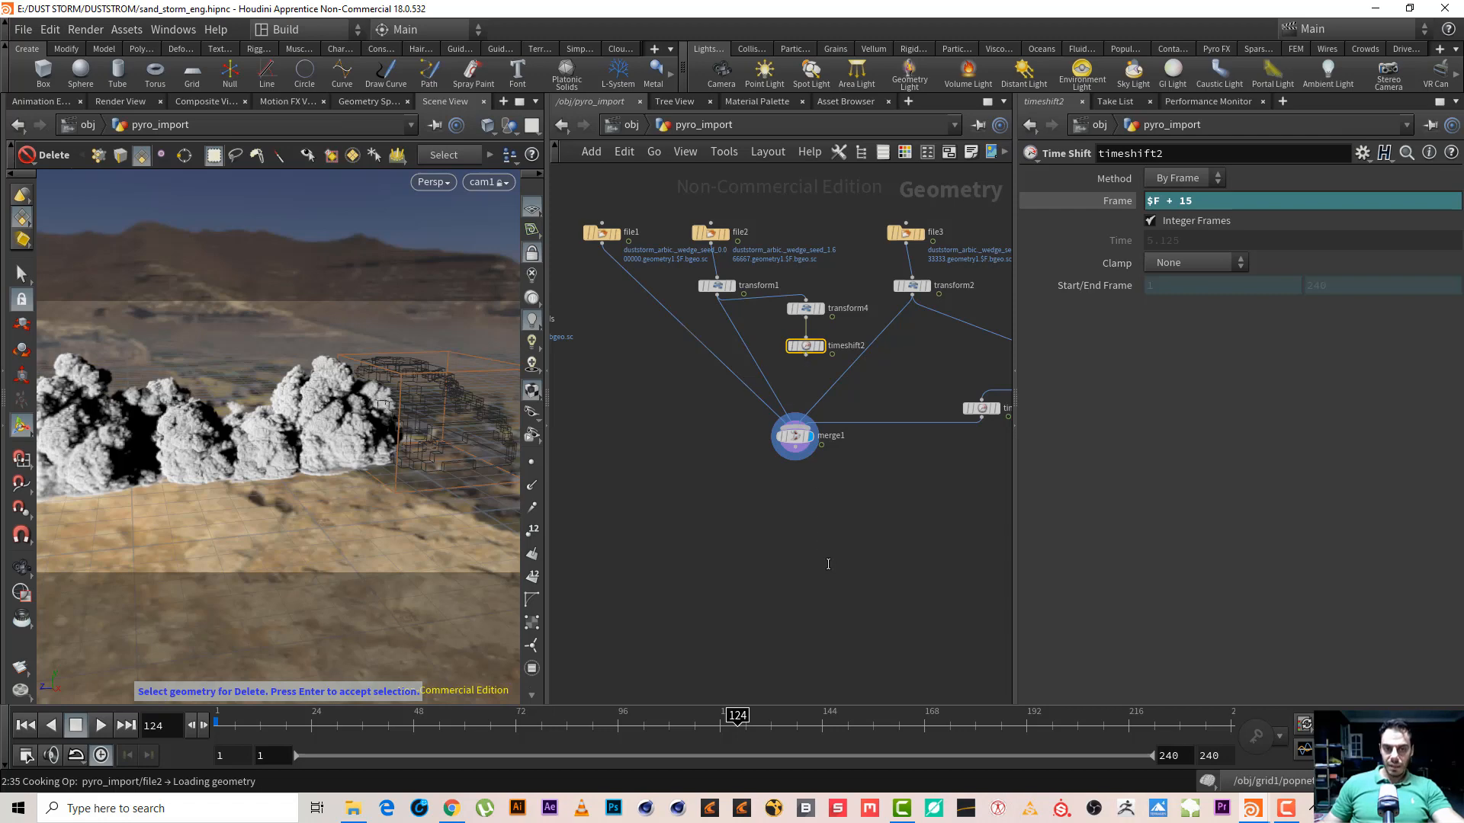
# Connect timeshift2 to merge1 and inspect the extended row of clouds
pyautogui.click(806, 355)
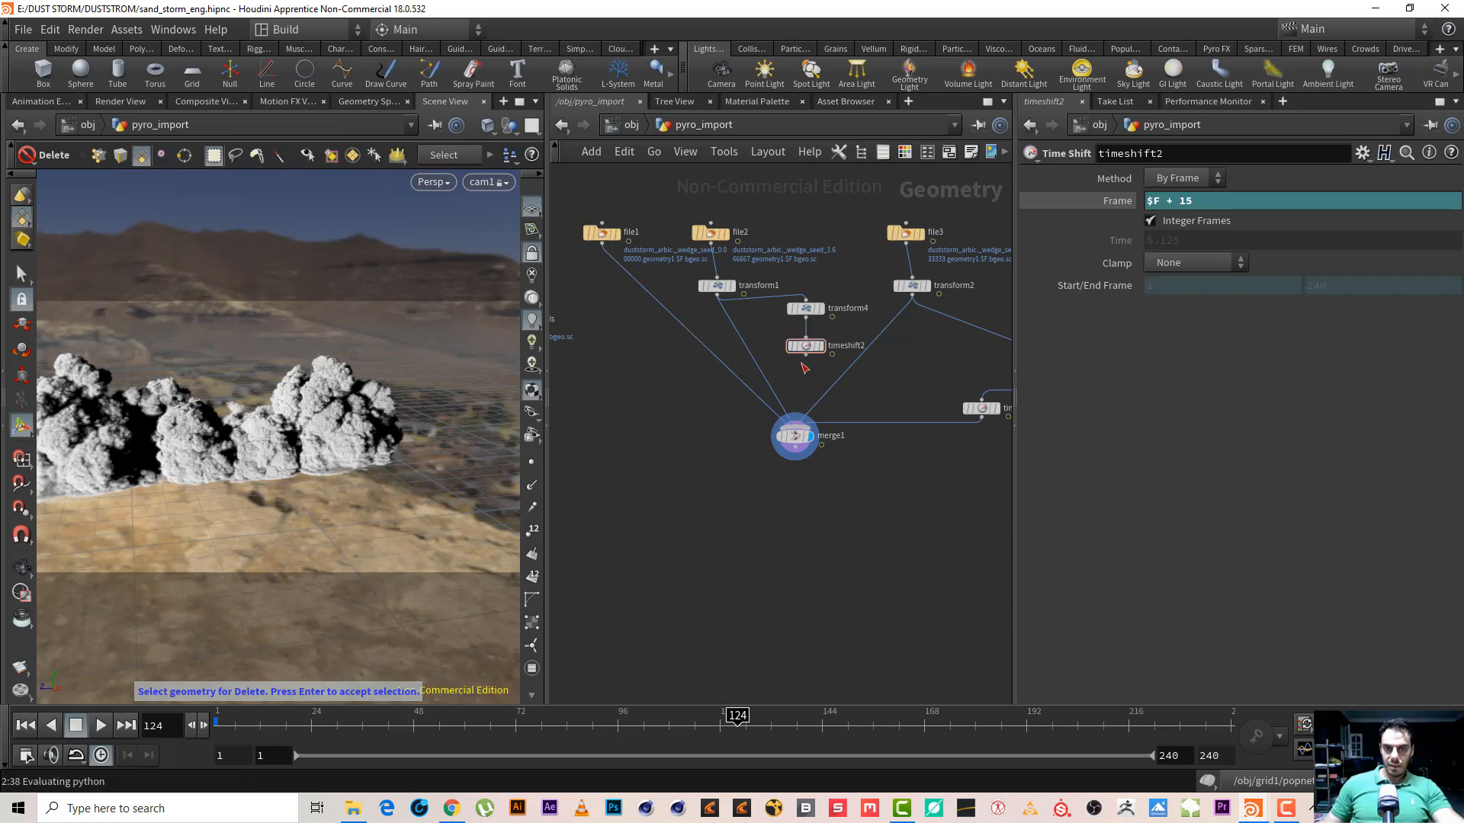
pyautogui.click(790, 457)
pyautogui.keyDown('alt'); pyautogui.moveTo(305, 458); pyautogui.dragTo(381, 416, button='middle'); pyautogui.keyUp('alt')
pyautogui.keyDown('alt'); pyautogui.moveTo(393, 427); pyautogui.dragTo(379, 410, button='right'); pyautogui.keyUp('alt')
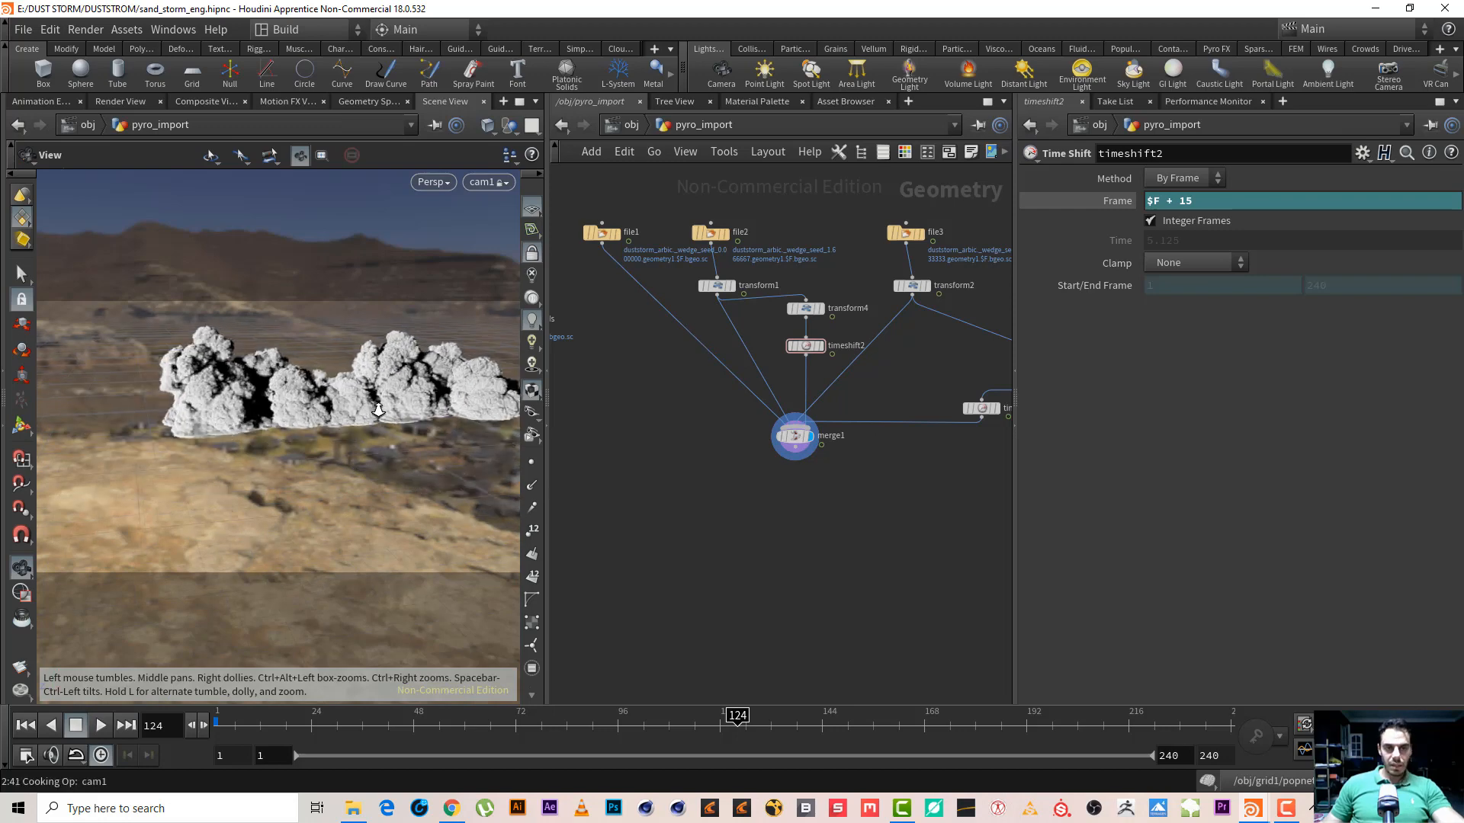
pyautogui.keyDown('alt'); pyautogui.moveTo(378, 410); pyautogui.dragTo(398, 419); pyautogui.keyUp('alt')
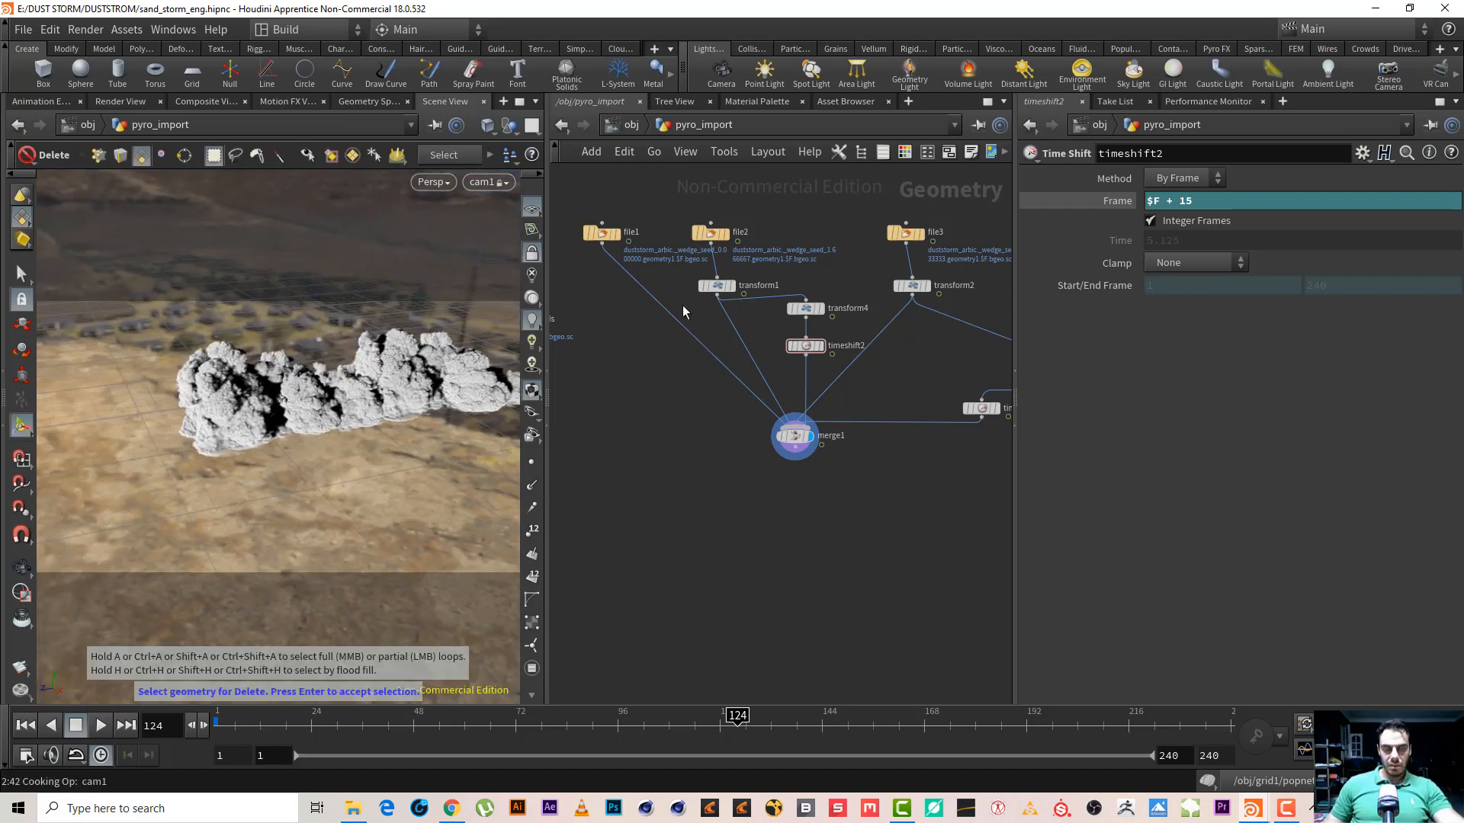
# Add another Transform node below file1
pyautogui.moveTo(692, 375); pyautogui.dragTo(753, 405, button='middle')
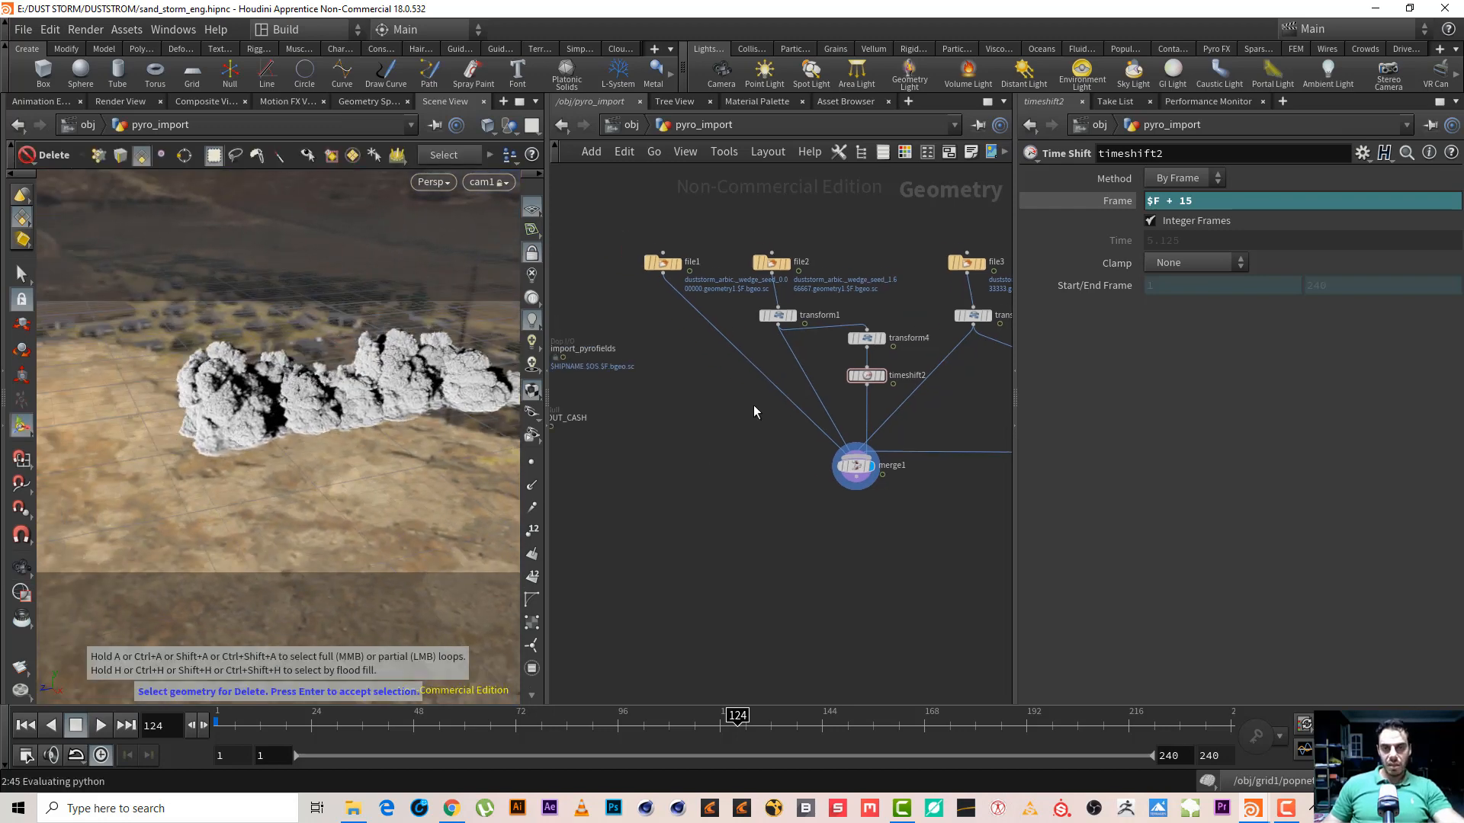
pyautogui.press('Tab')
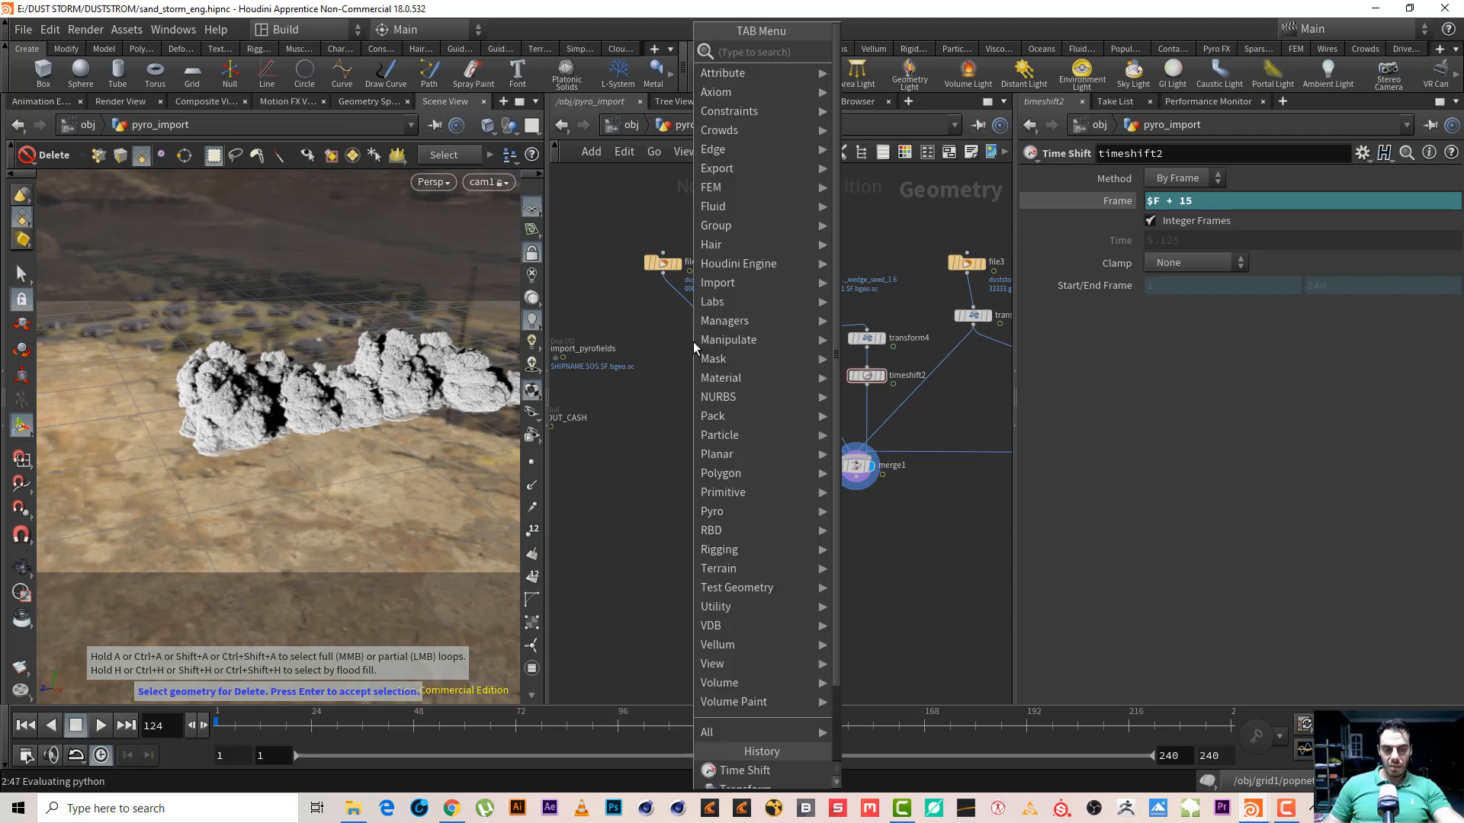
pyautogui.write('TRA')
pyautogui.press('Down')
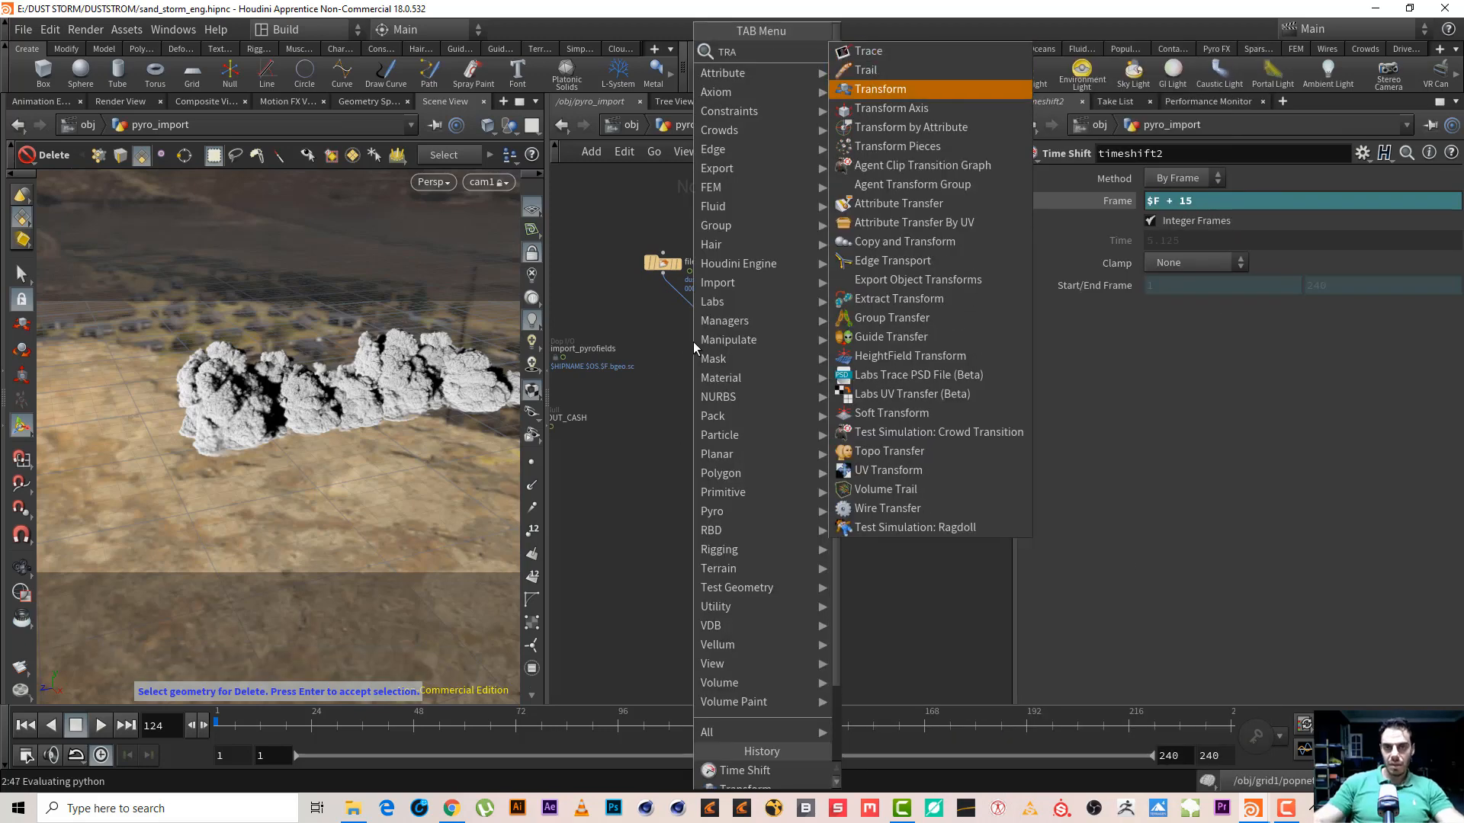
pyautogui.press('Return')
pyautogui.click(669, 360)
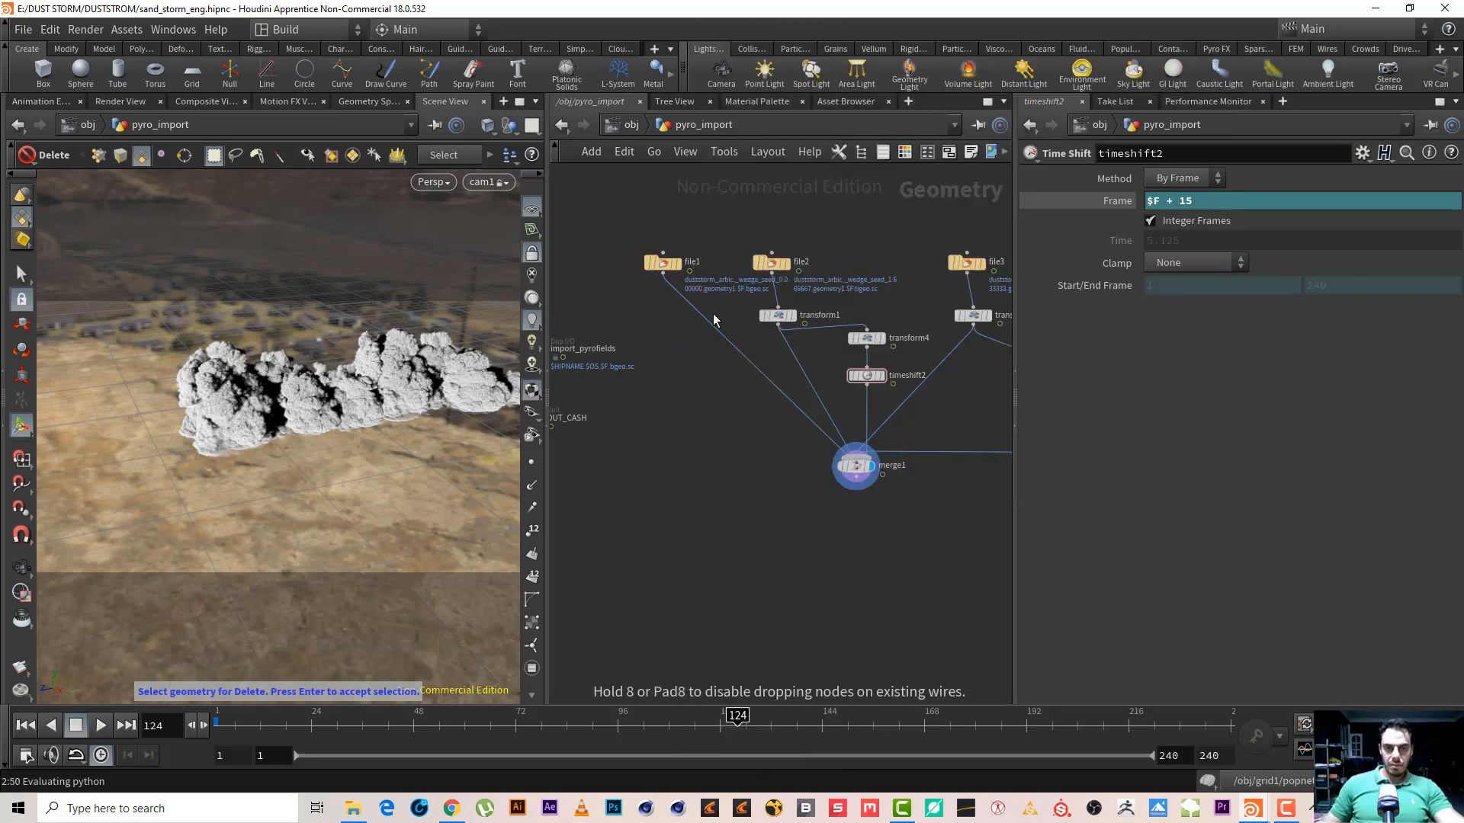
# Connect file1 to the input of transform5 and the output of transform5 to merge1
pyautogui.click(663, 274)
pyautogui.click(662, 361)
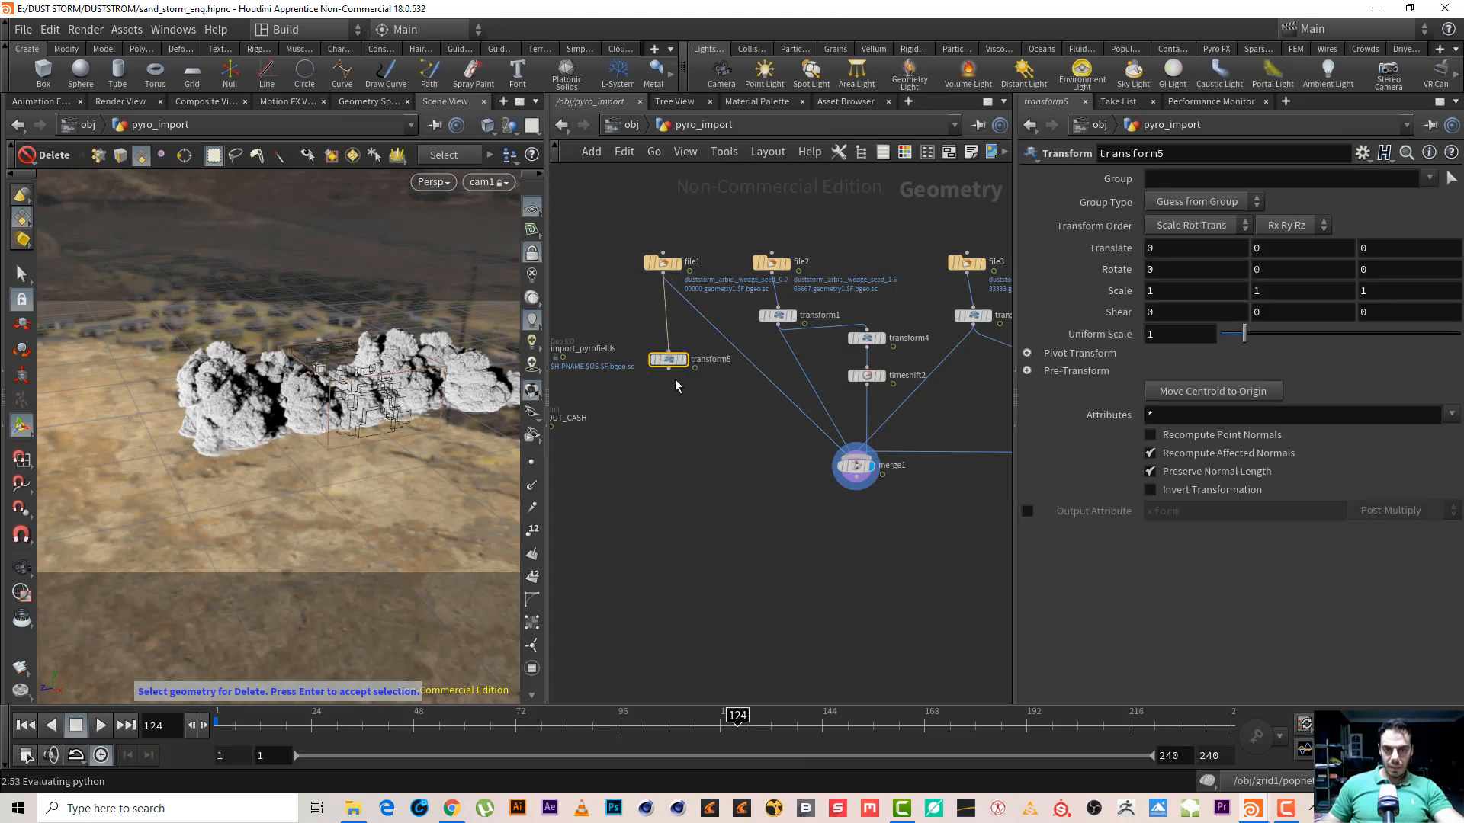
pyautogui.click(668, 371)
pyautogui.click(815, 447)
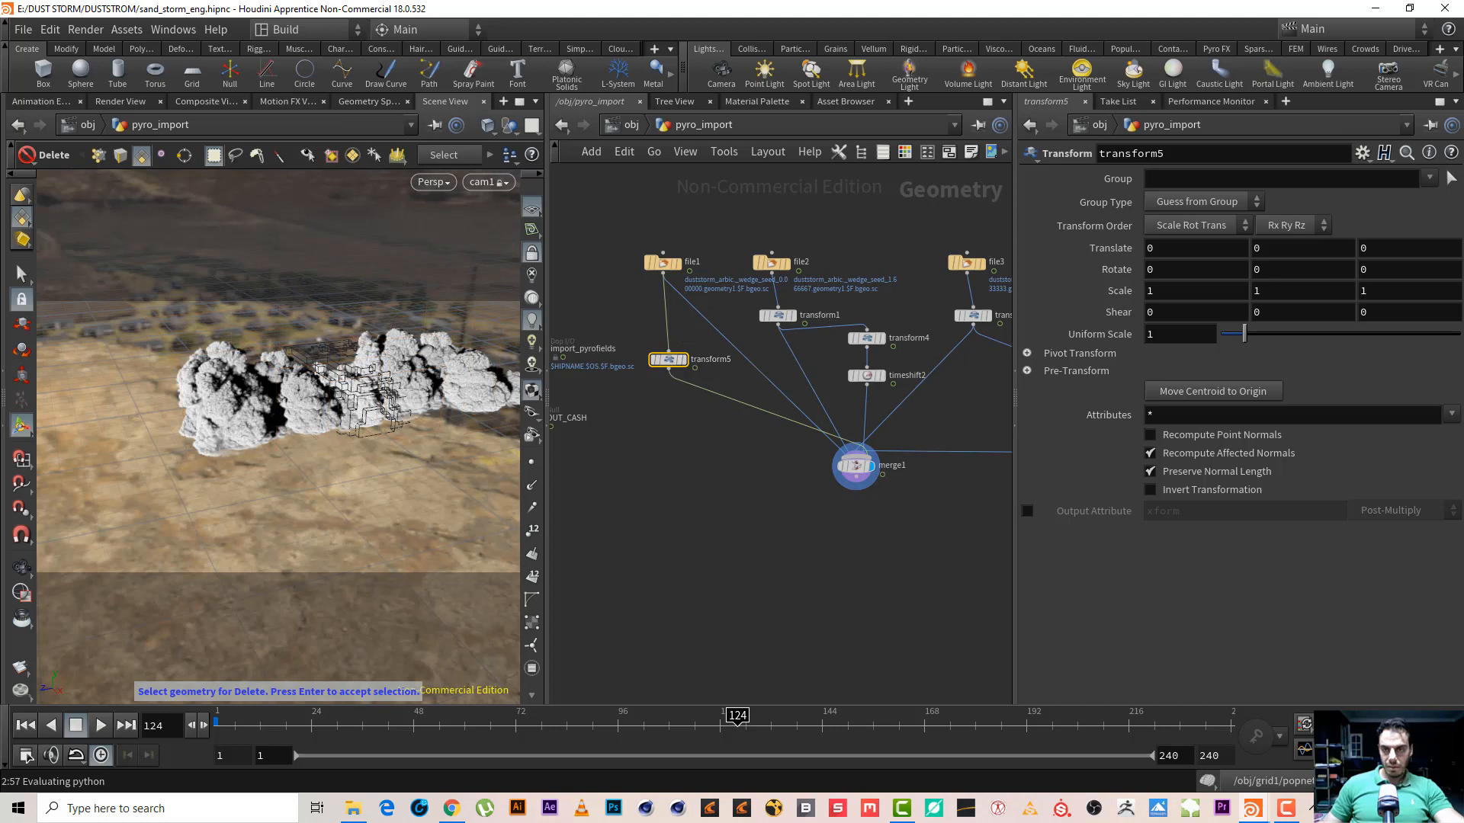
# Try 20 and 50 as the Z translation of transform5, and settle on 45
pyautogui.moveTo(1422, 262); pyautogui.dragTo(1389, 267, button='middle')
pyautogui.click(1371, 248)
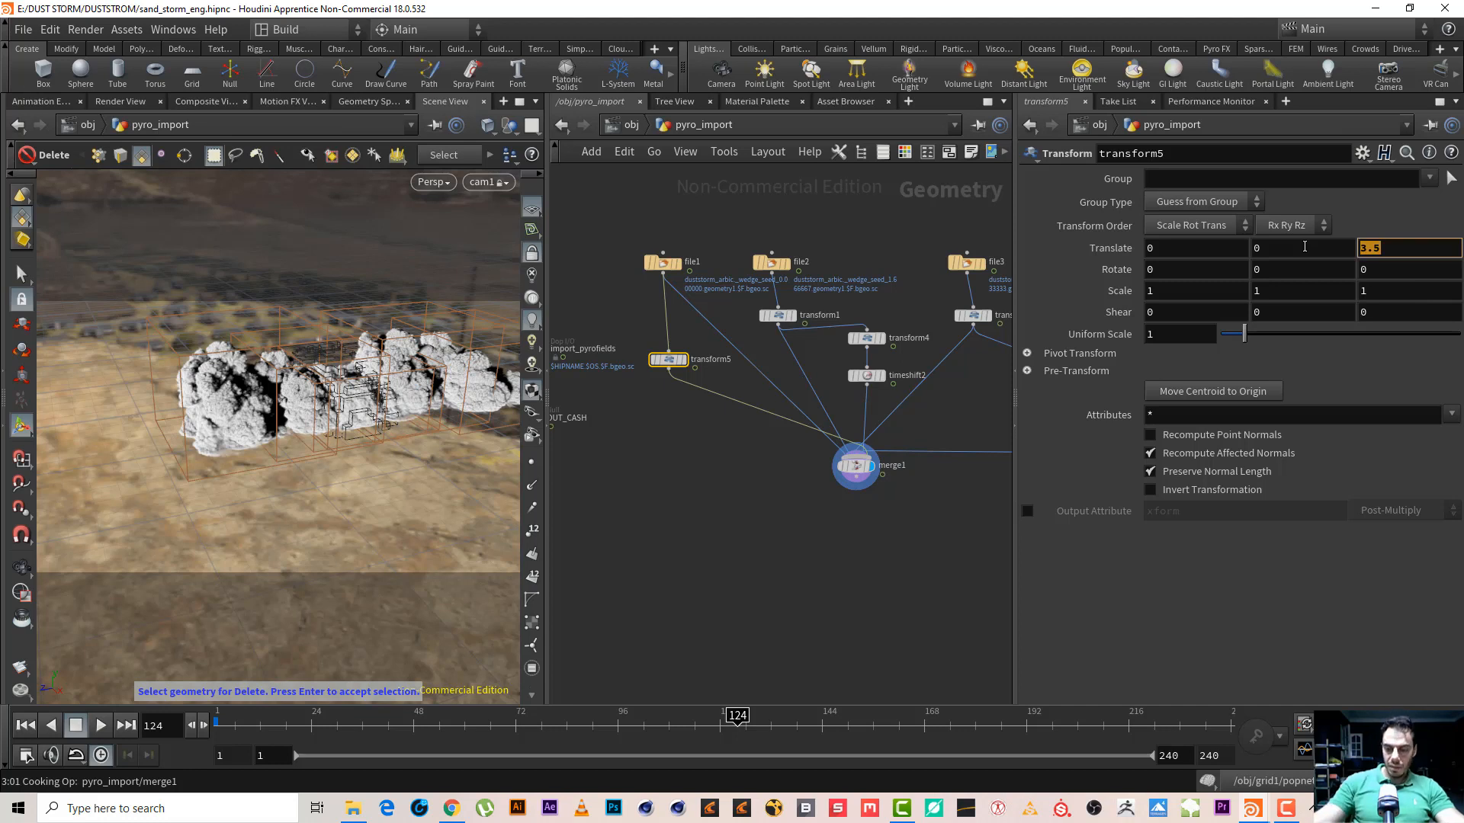
pyautogui.write('20')
pyautogui.press('Return')
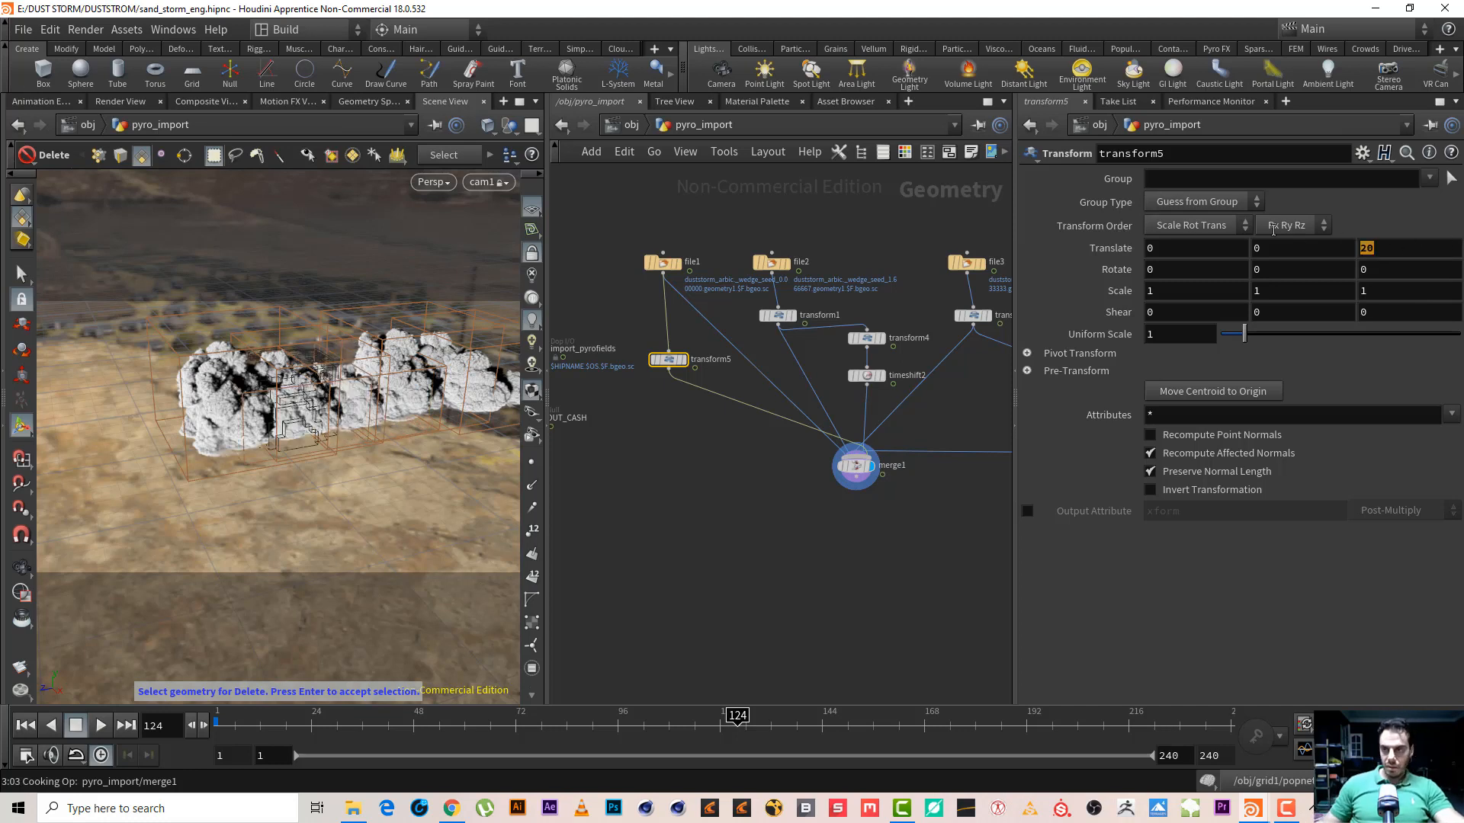
pyautogui.write('50')
pyautogui.press('Return')
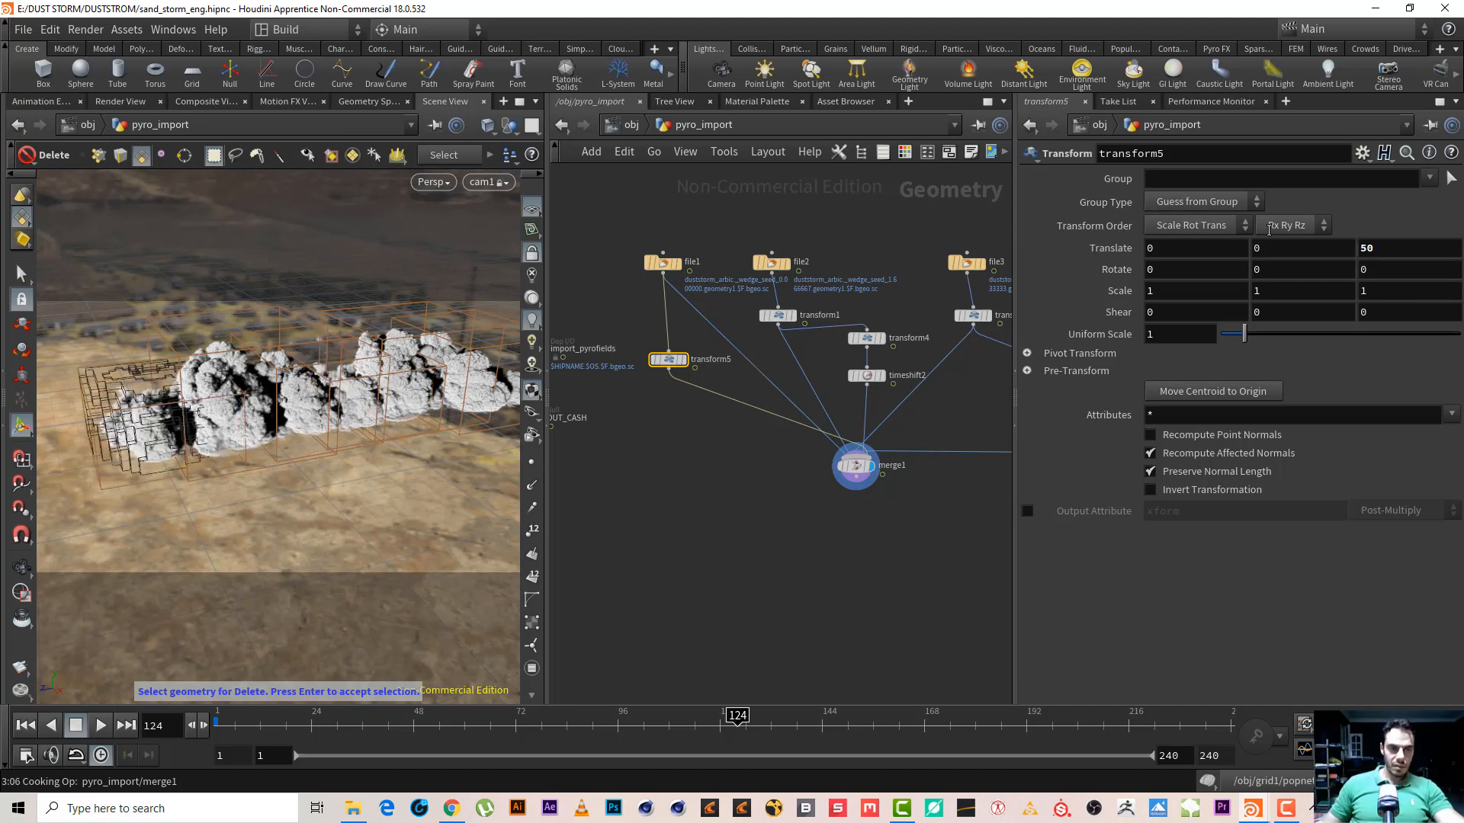
pyautogui.press('Escape')
pyautogui.moveTo(305, 412); pyautogui.dragTo(277, 435)
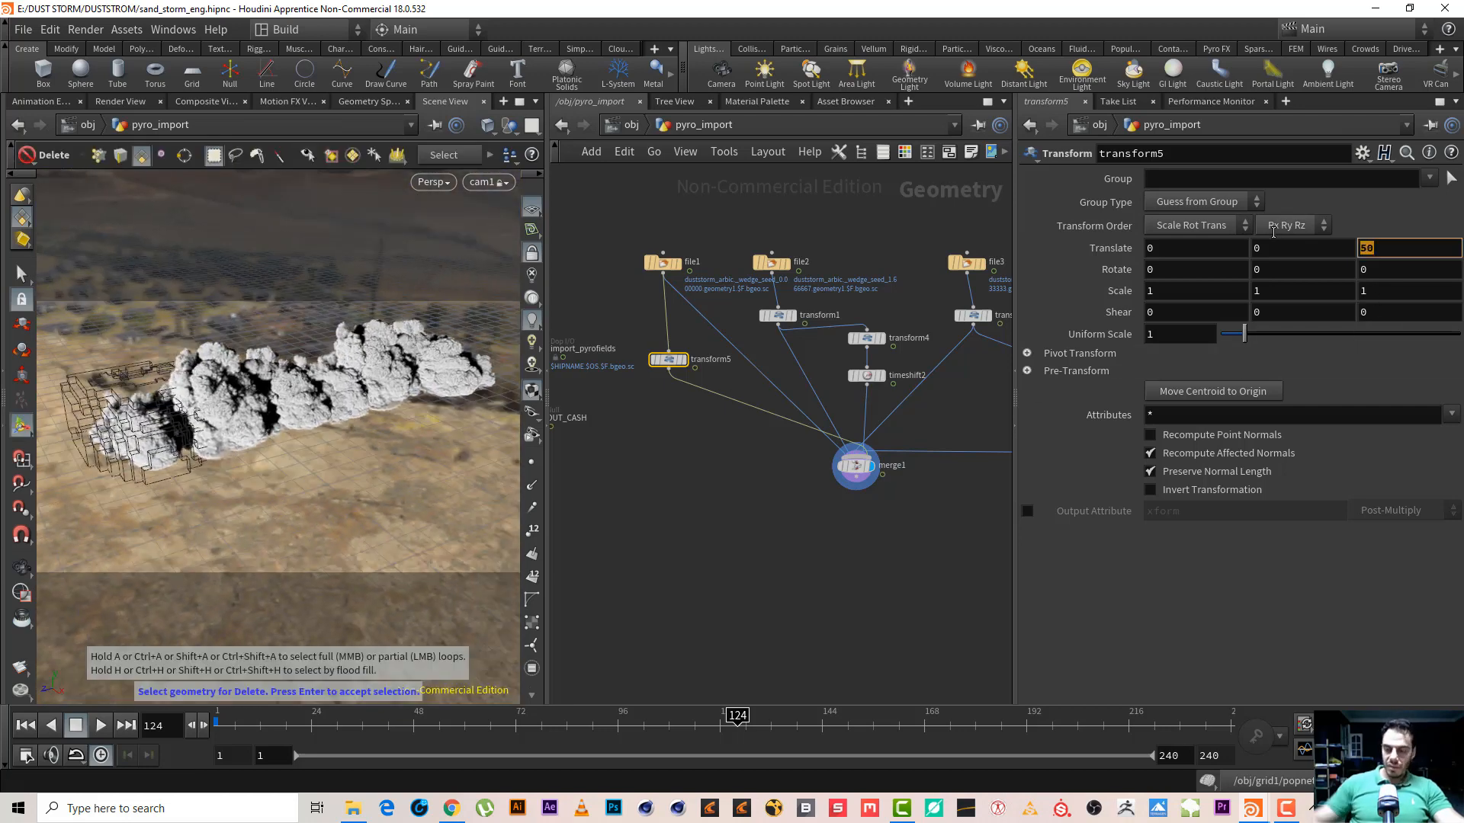
pyautogui.write('45')
pyautogui.press('Return')
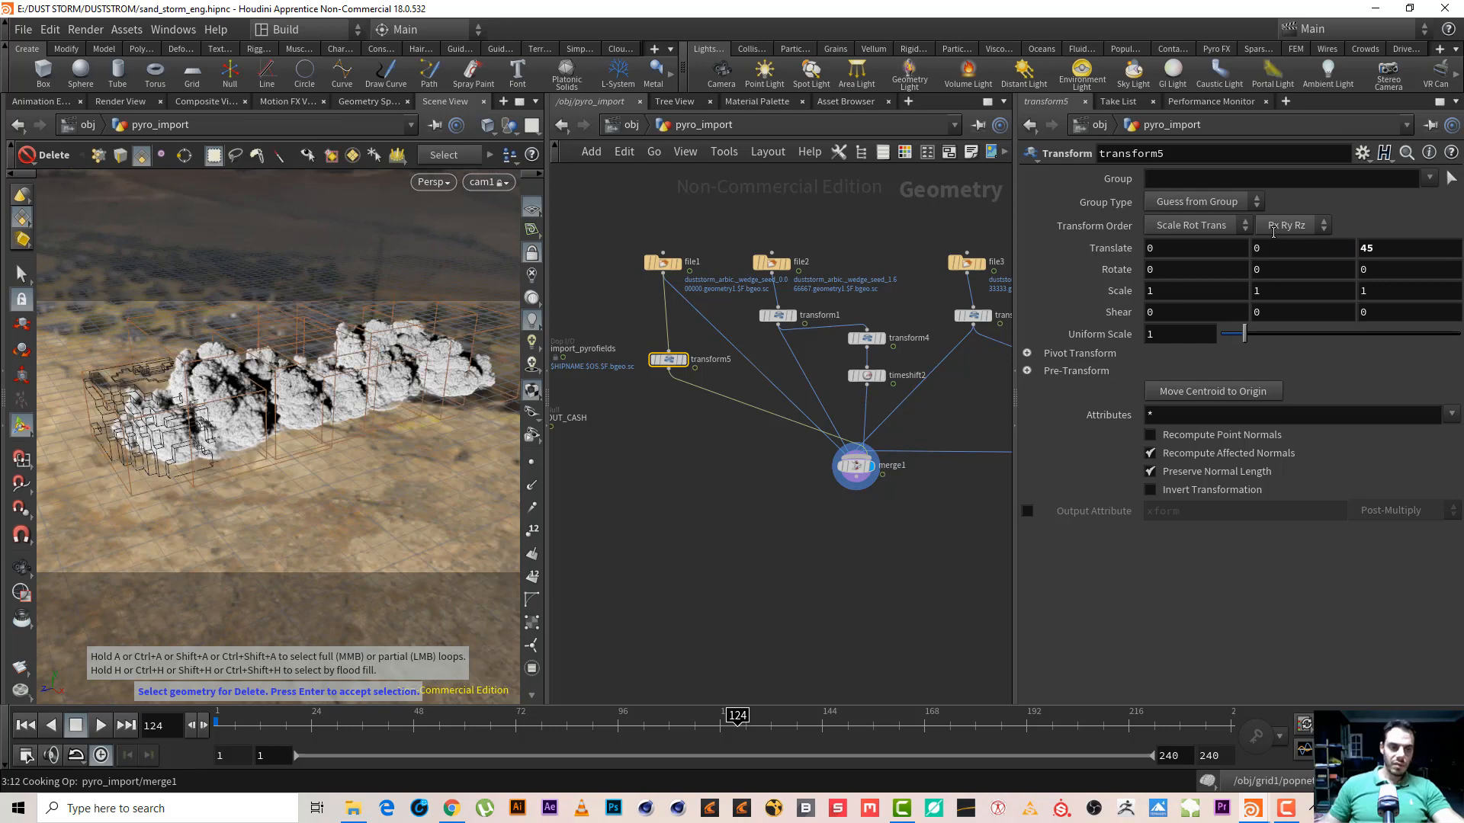
# Duplicate the timeshift2 node and insert the copy between transform5 and merge1
pyautogui.scroll(2, 730, 513)
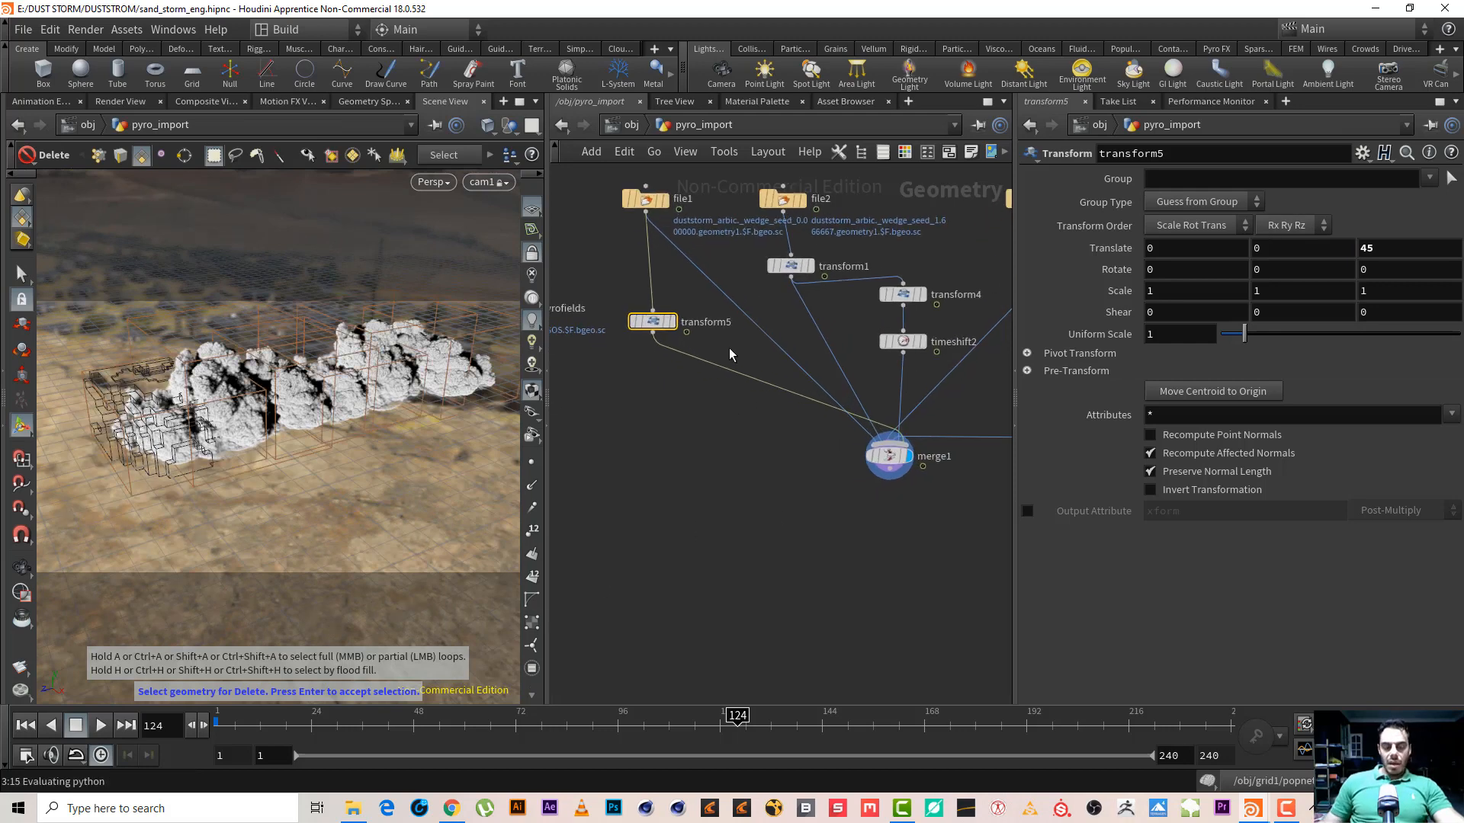
pyautogui.moveTo(776, 511); pyautogui.dragTo(737, 570, button='middle')
pyautogui.click(859, 402)
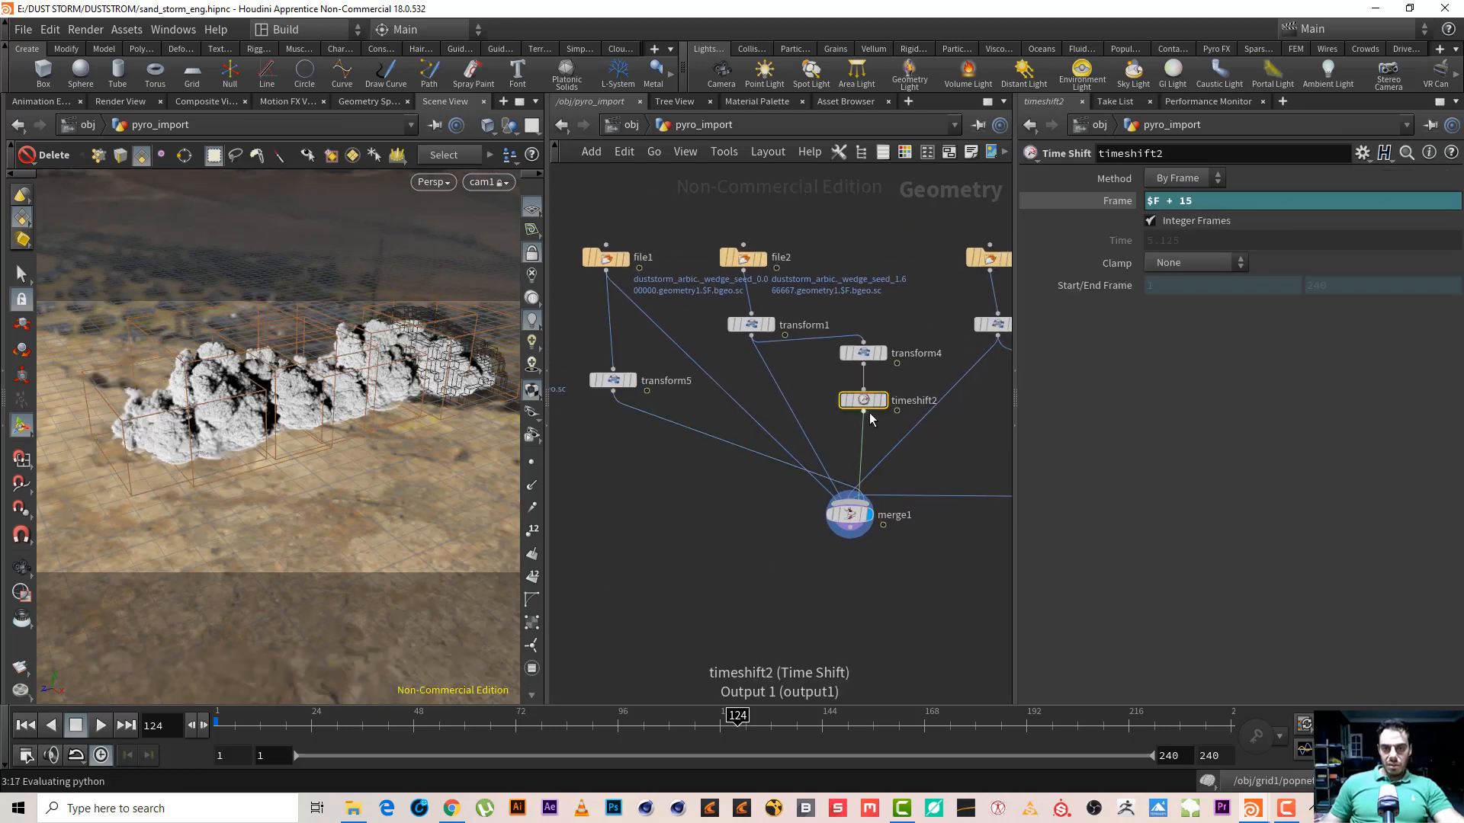
pyautogui.hotkey('ctrl', 'c')
pyautogui.hotkey('ctrl', 'v')
pyautogui.moveTo(874, 420); pyautogui.dragTo(688, 442)
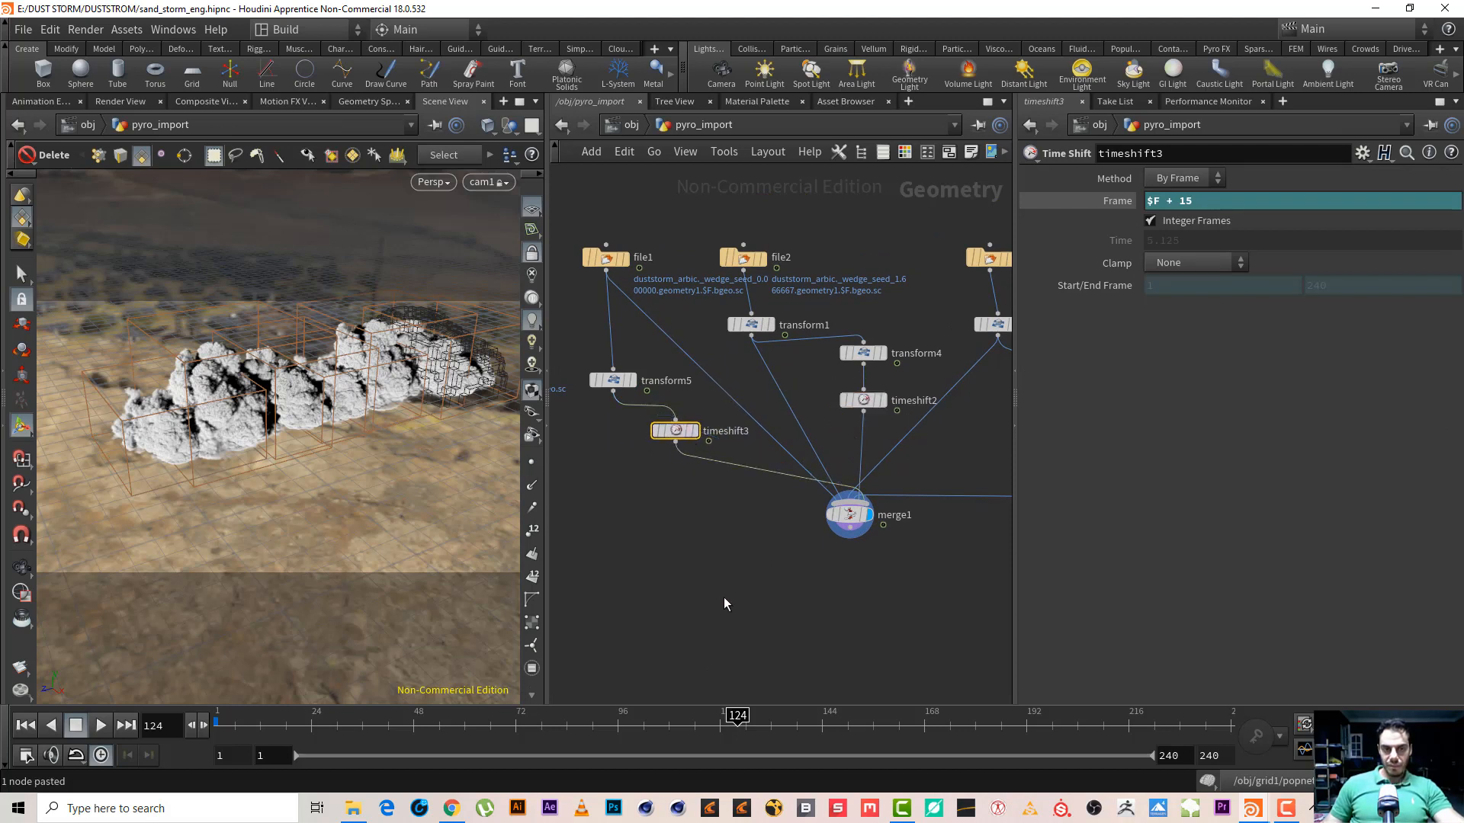
# Examine the merged dust wall up close from several angles for its width and variation
pyautogui.press('Escape')
pyautogui.moveTo(364, 379); pyautogui.dragTo(517, 311, button='right')
pyautogui.moveTo(335, 457); pyautogui.dragTo(299, 366)
pyautogui.moveTo(276, 396); pyautogui.dragTo(314, 429, button='middle')
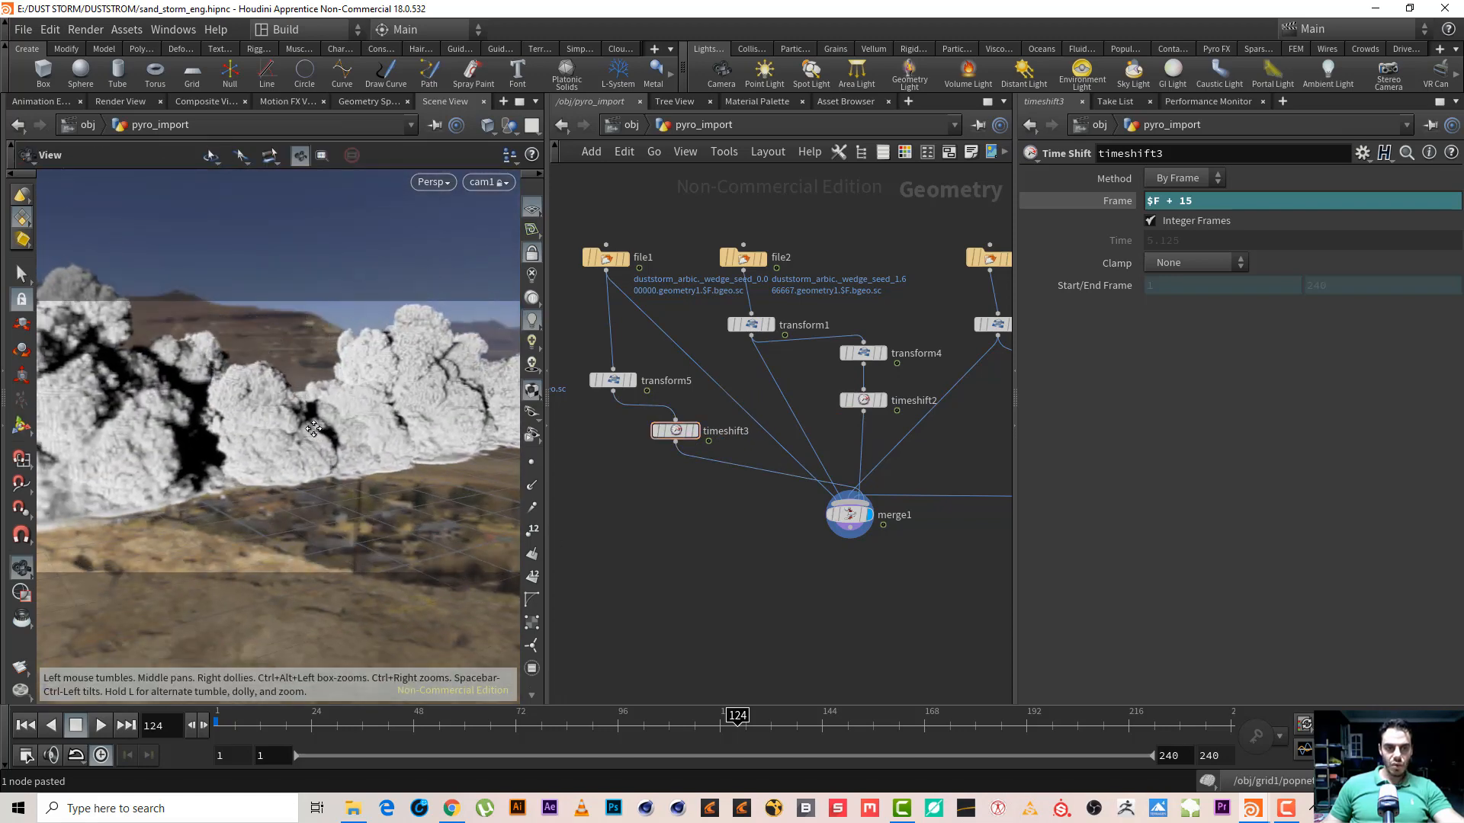
pyautogui.press('Delete')
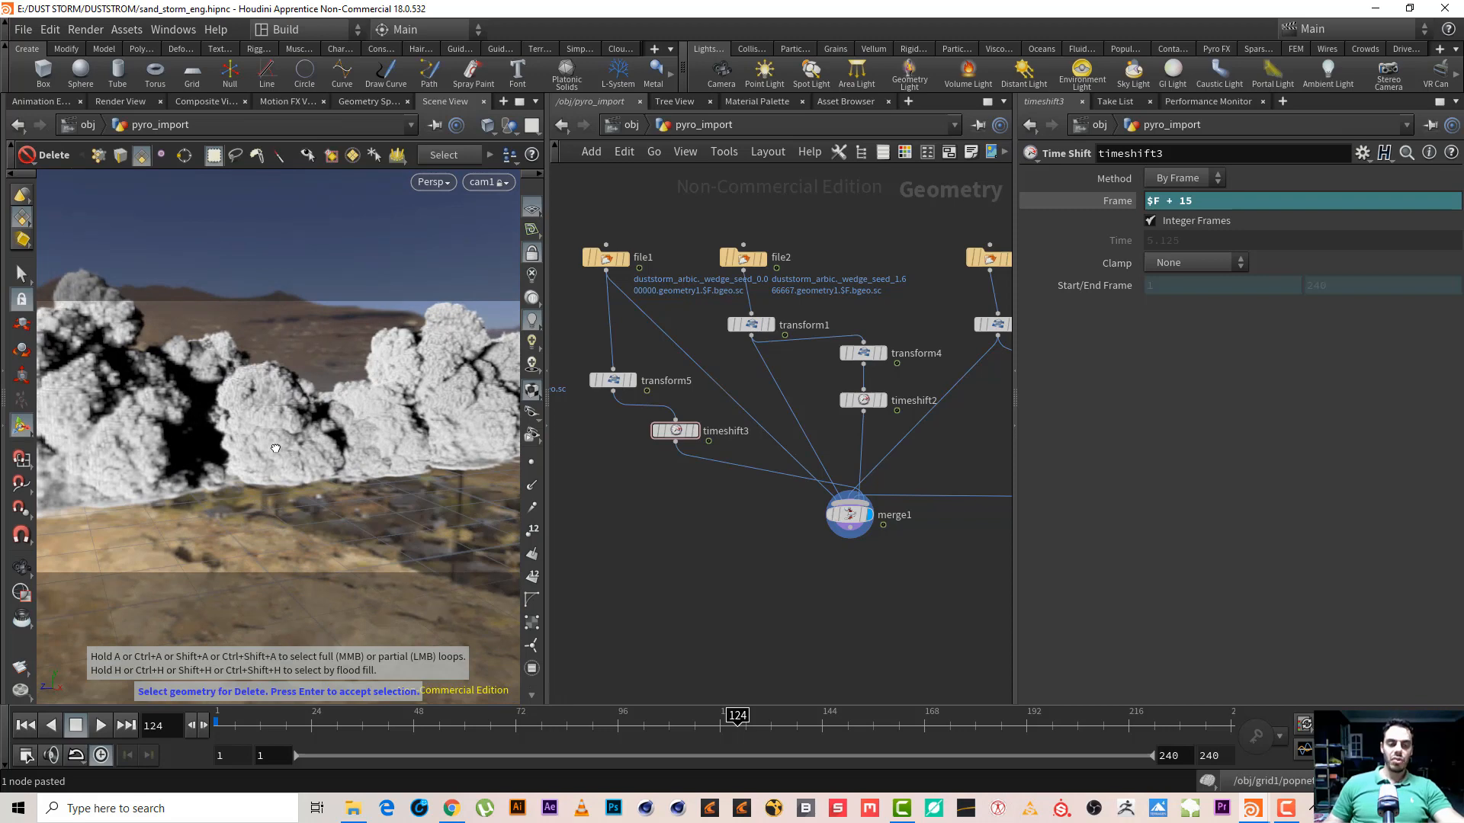
pyautogui.keyDown('alt'); pyautogui.moveTo(299, 435); pyautogui.dragTo(253, 465, button='right'); pyautogui.keyUp('alt')
pyautogui.press('Delete')
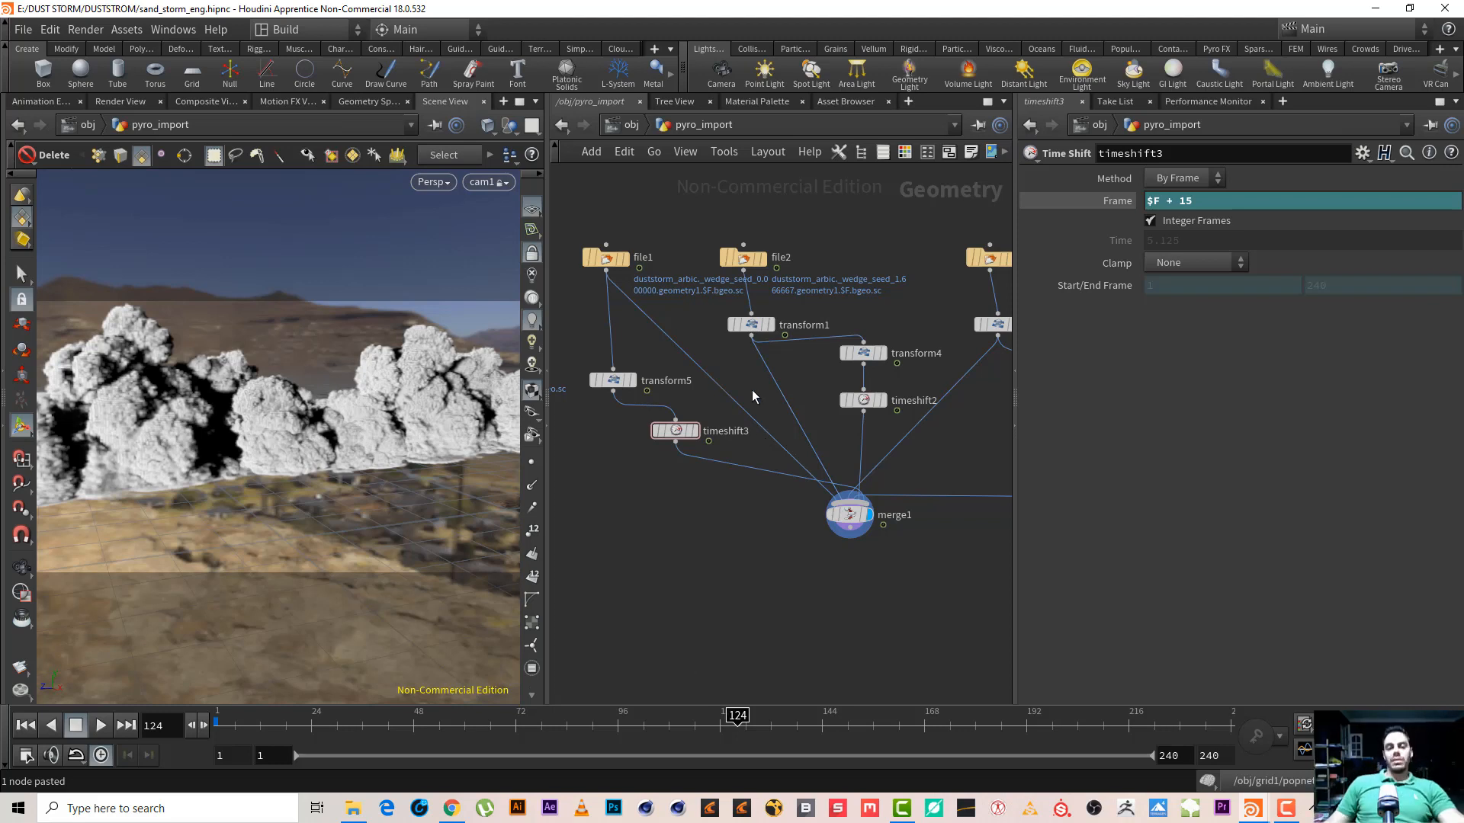
pyautogui.press('Escape')
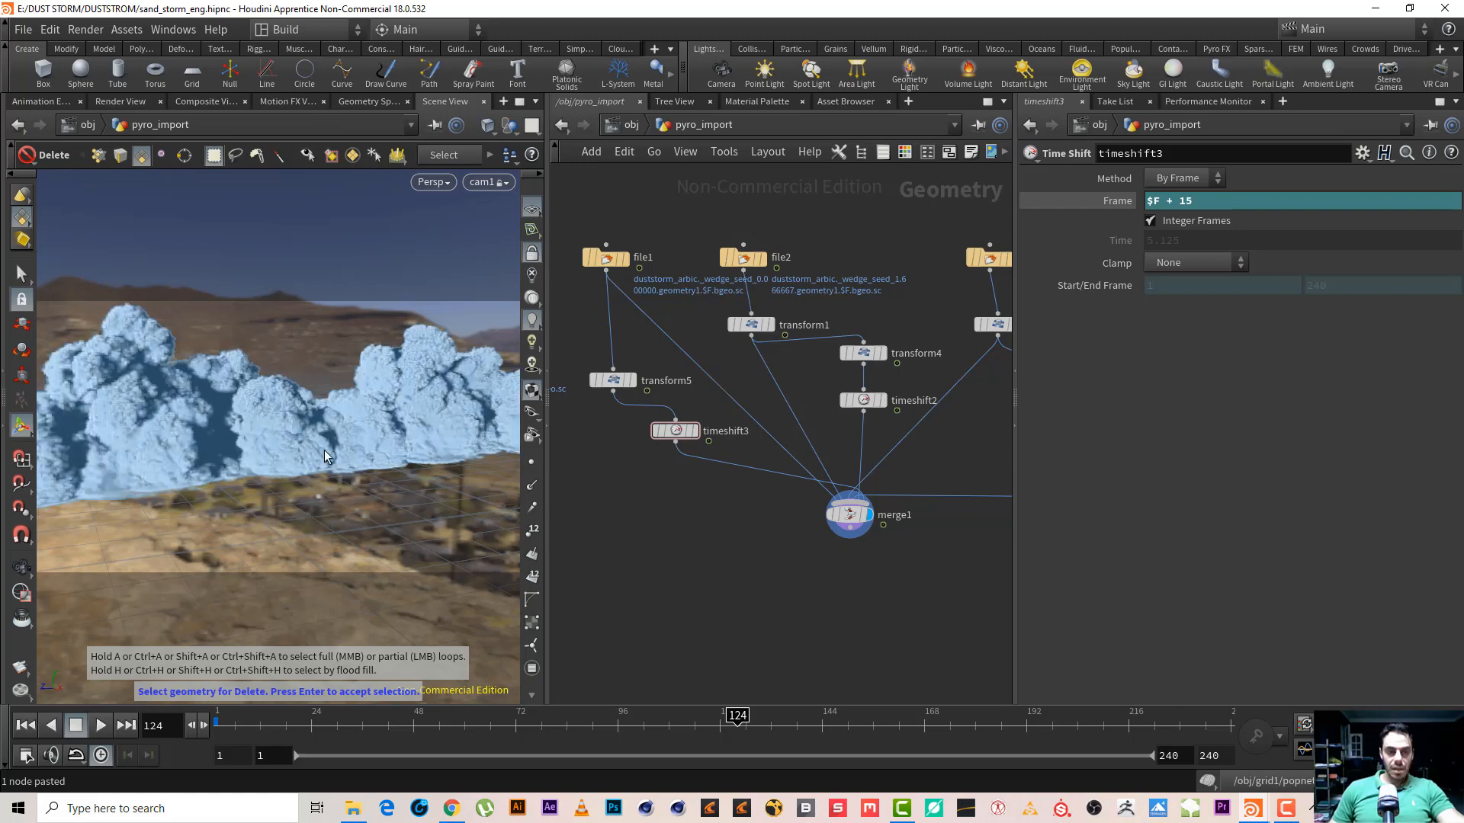
pyautogui.moveTo(323, 449)
pyautogui.mouseDown()
pyautogui.moveTo(297, 446)
pyautogui.moveTo(333, 436)
pyautogui.mouseUp()
pyautogui.press('Delete')
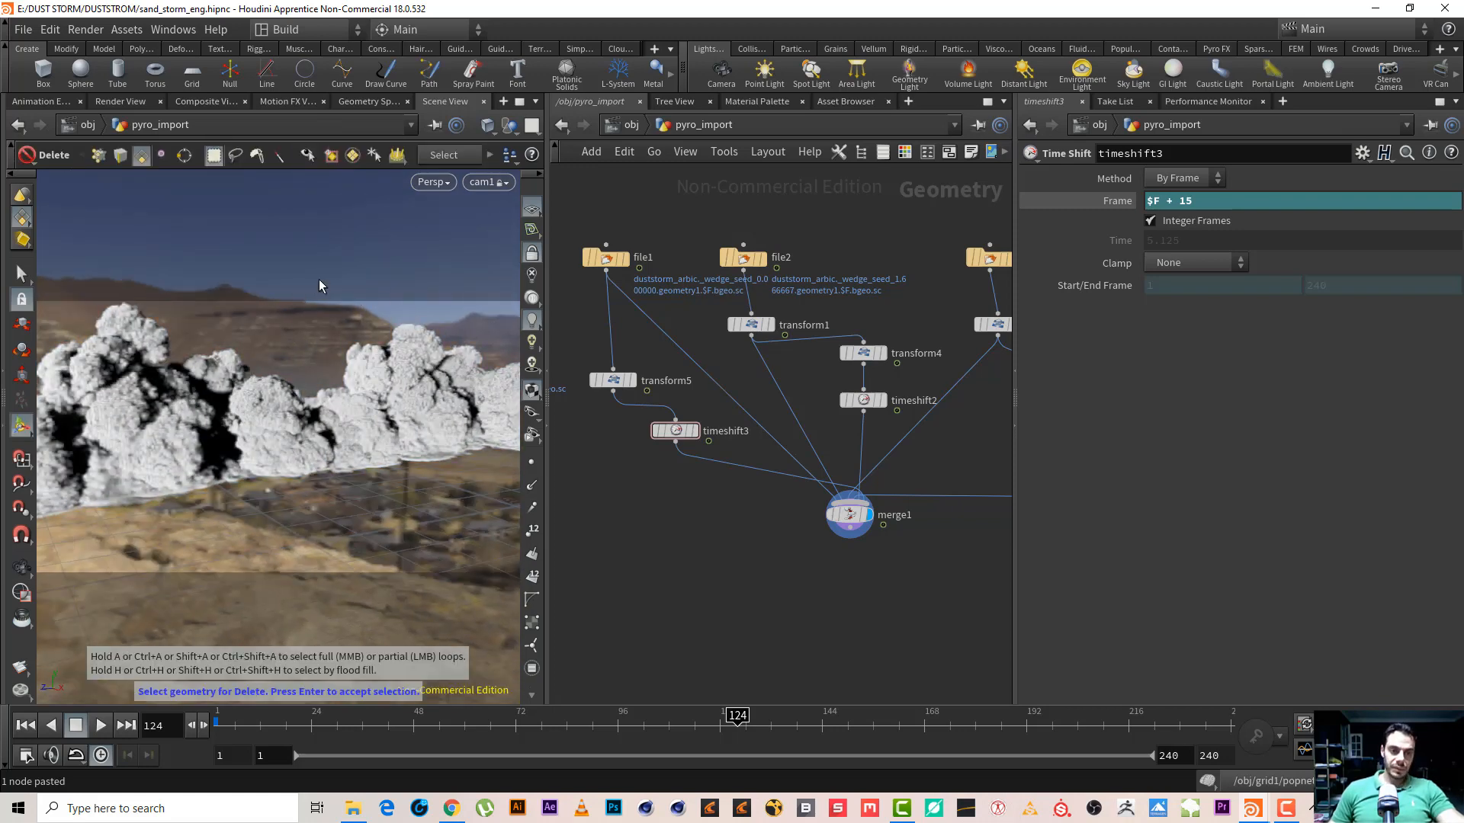
pyautogui.press('space')
pyautogui.moveTo(318, 305); pyautogui.dragTo(113, 412)
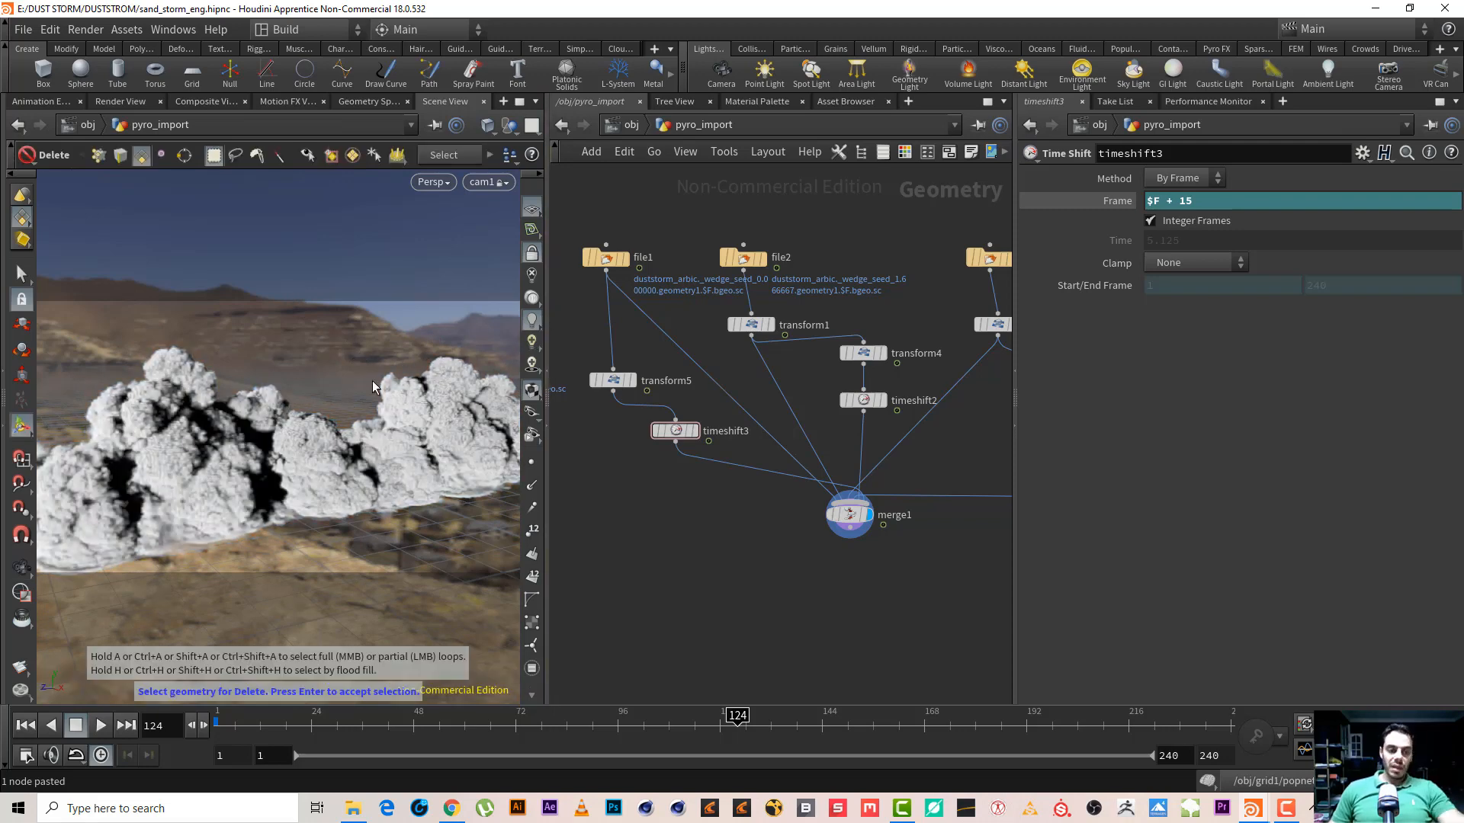
# Duplicate the smoke network box with its grid, pyro_sim and pyro_import nodes at object level, and place the copy beside the original
pyautogui.press('space')
pyautogui.moveTo(372, 381); pyautogui.dragTo(302, 320)
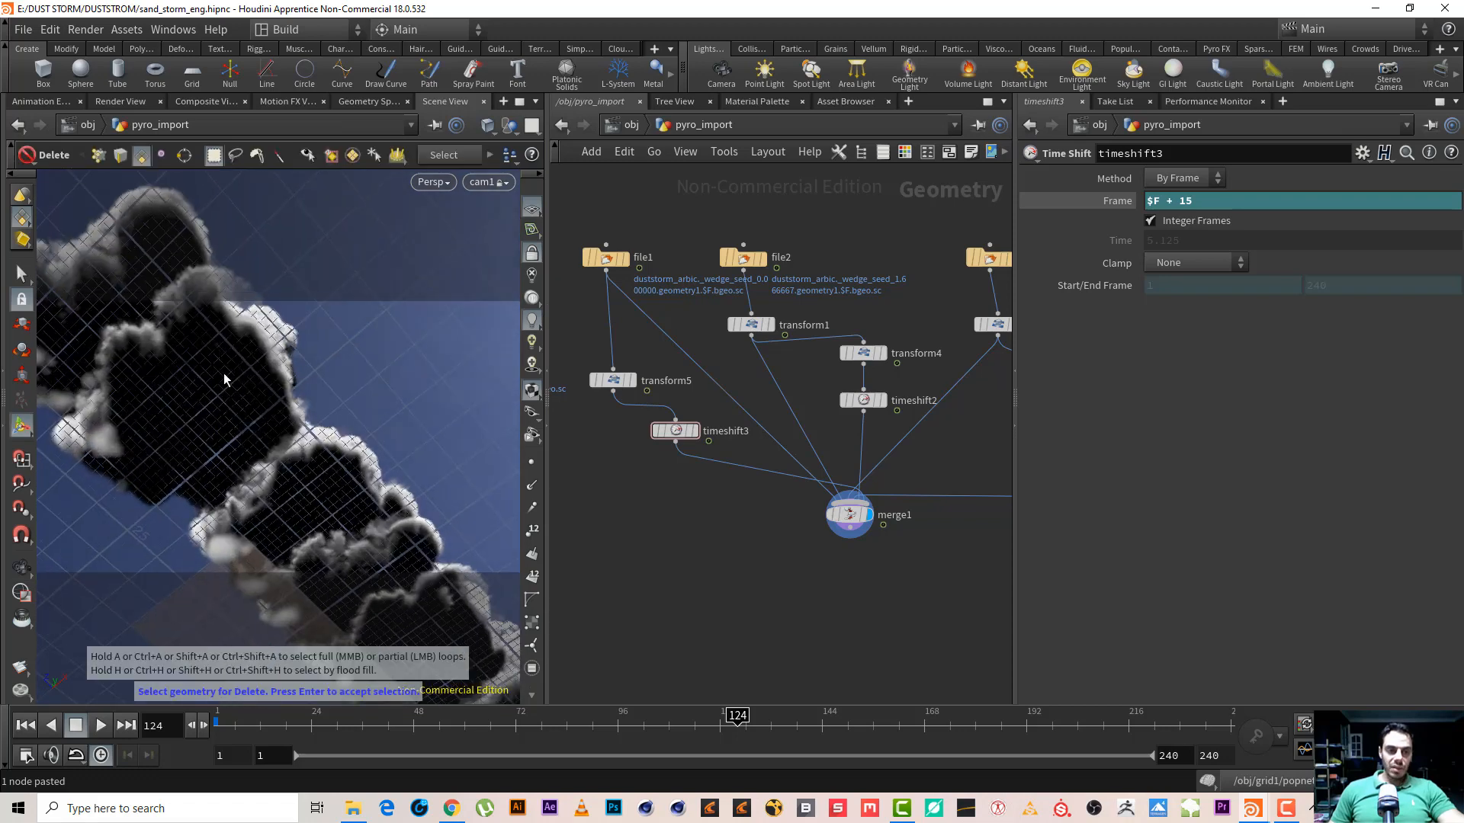
pyautogui.keyDown('alt'); pyautogui.moveTo(241, 384); pyautogui.dragTo(350, 359); pyautogui.keyUp('alt')
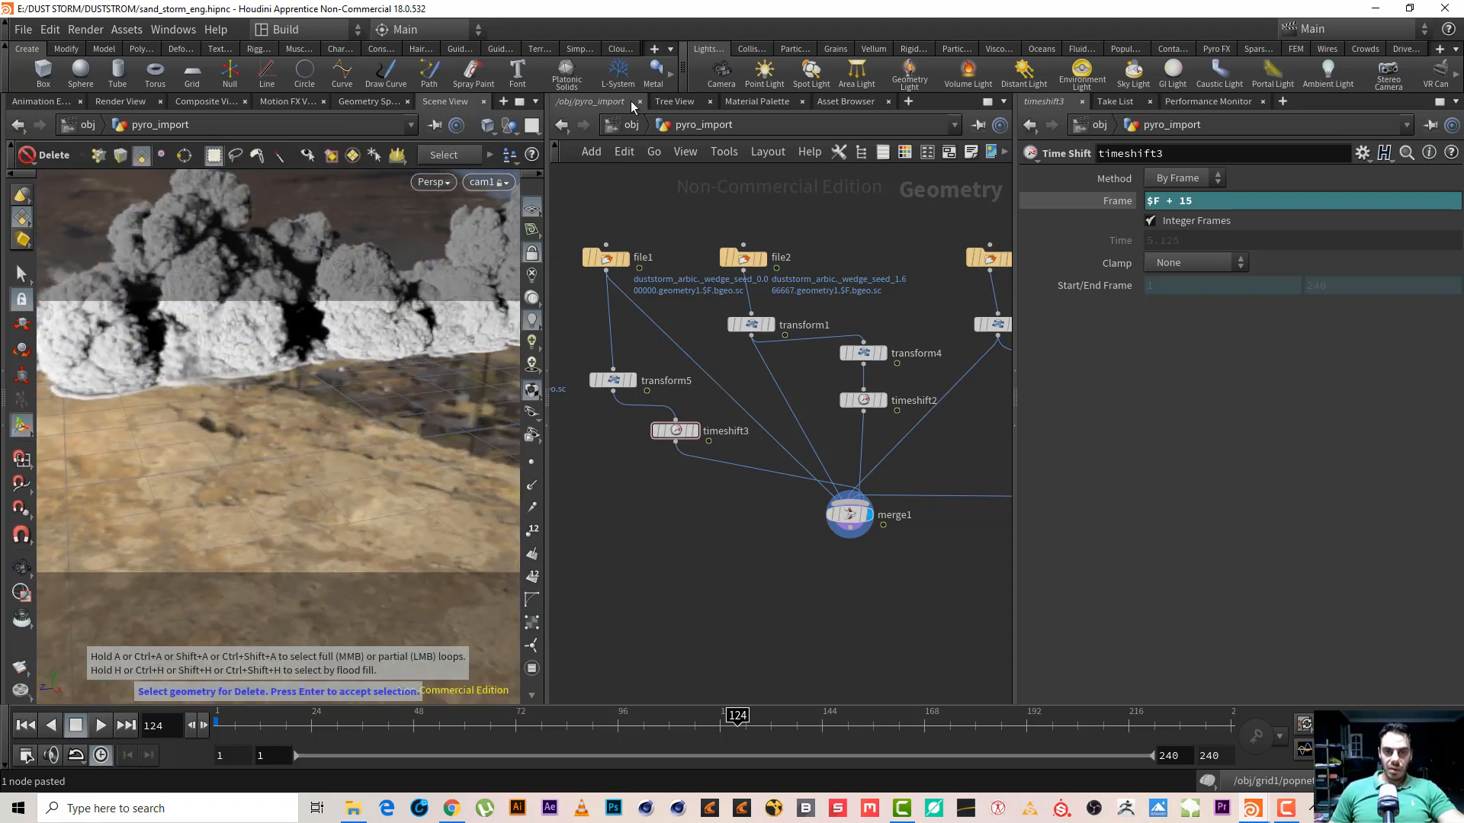
pyautogui.click(631, 125)
pyautogui.click(709, 253)
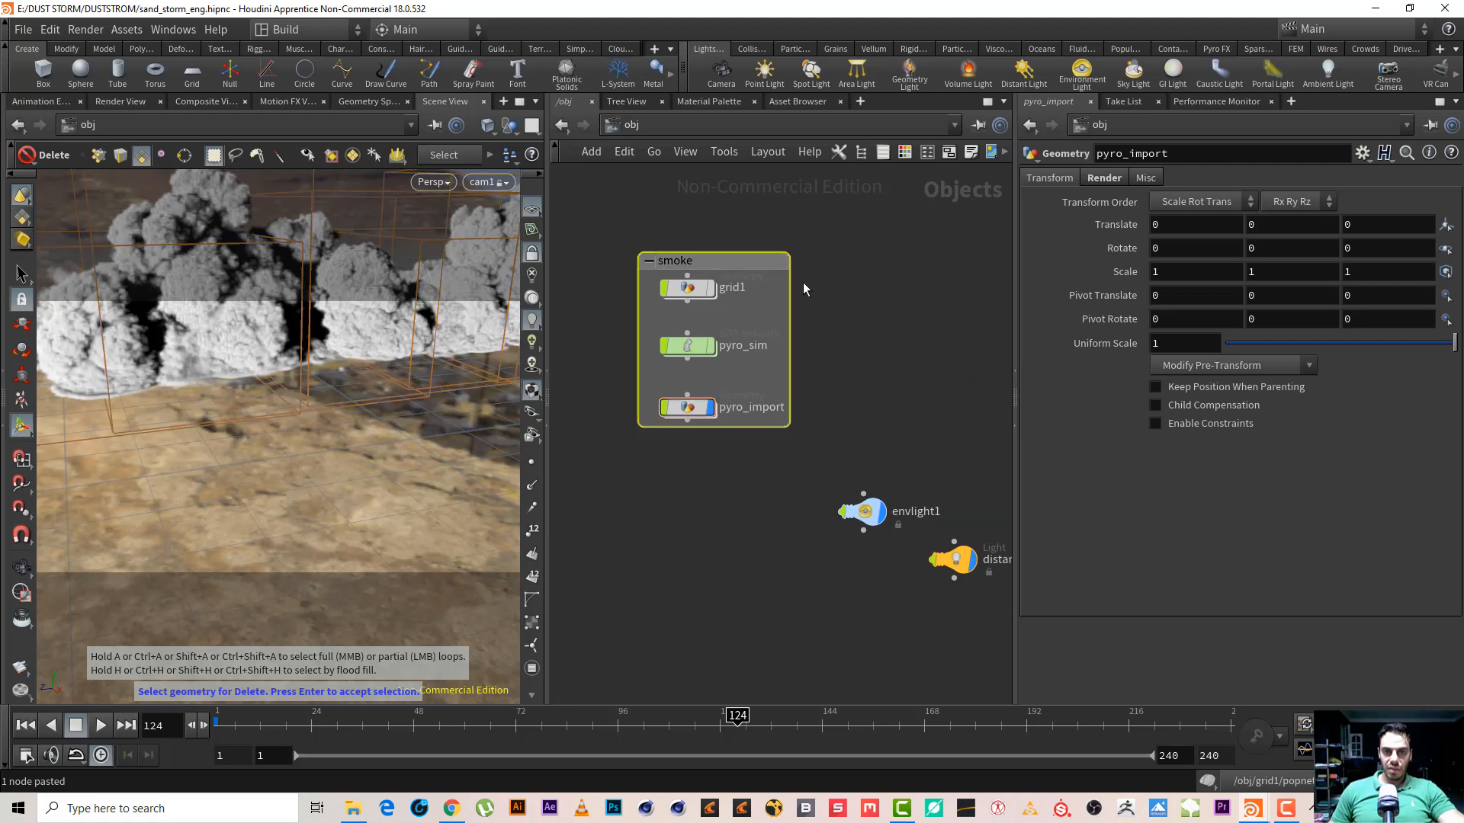
pyautogui.moveTo(714, 266); pyautogui.dragTo(675, 253, button='middle')
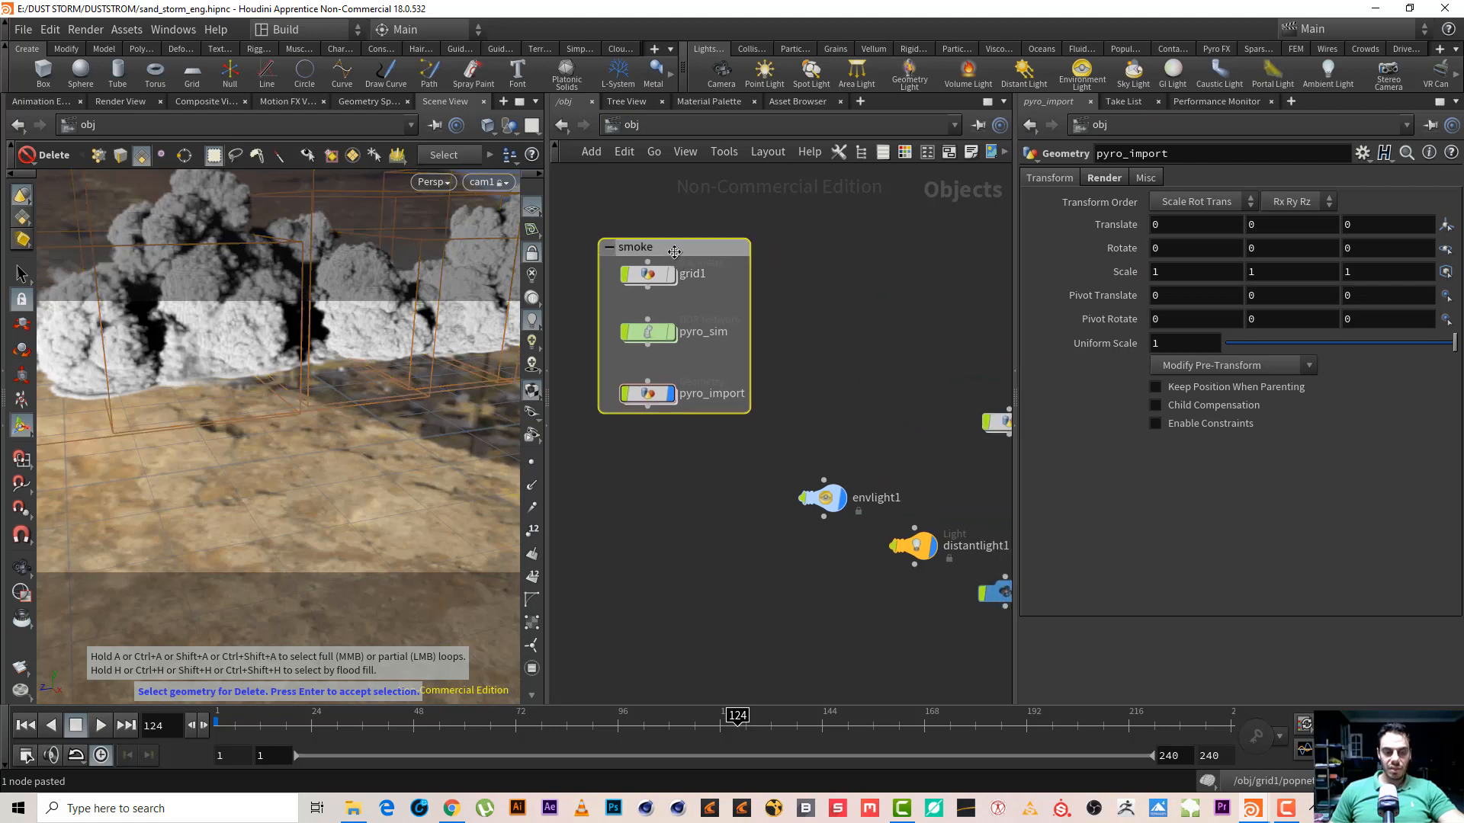
pyautogui.hotkey('ctrl', 'c')
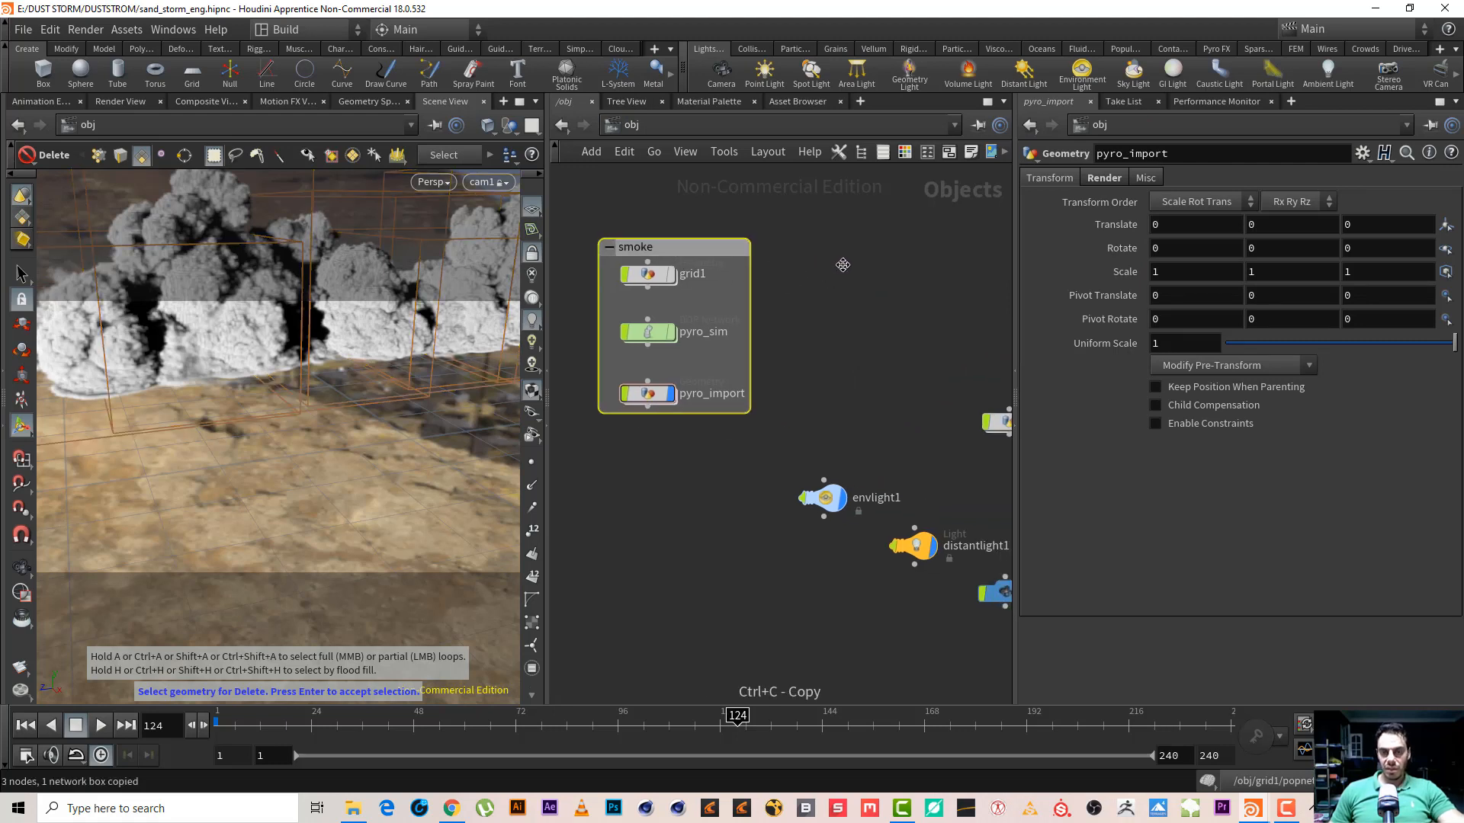
pyautogui.hotkey('ctrl', 'v')
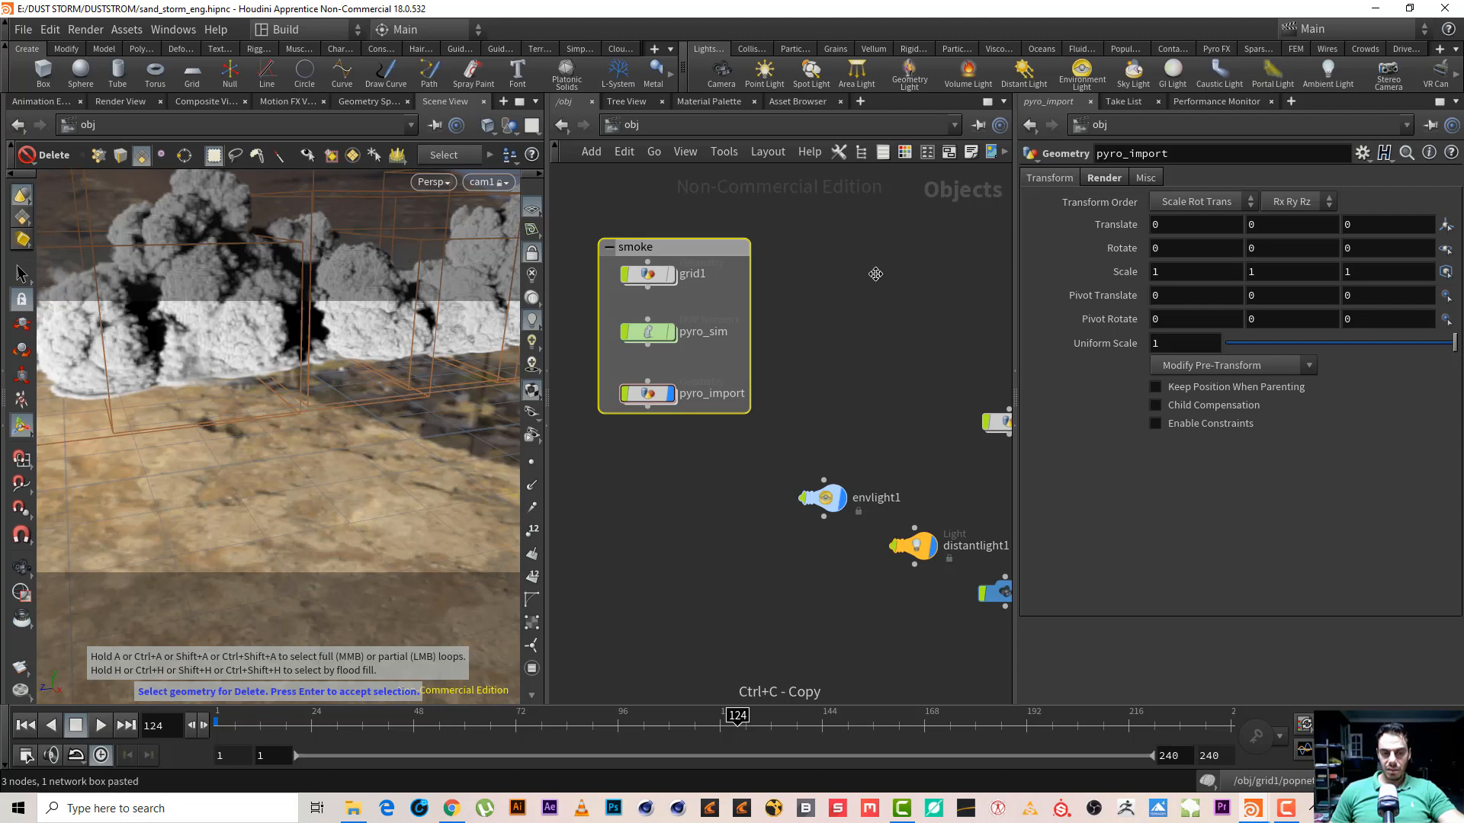
pyautogui.hotkey('ctrl', 'v')
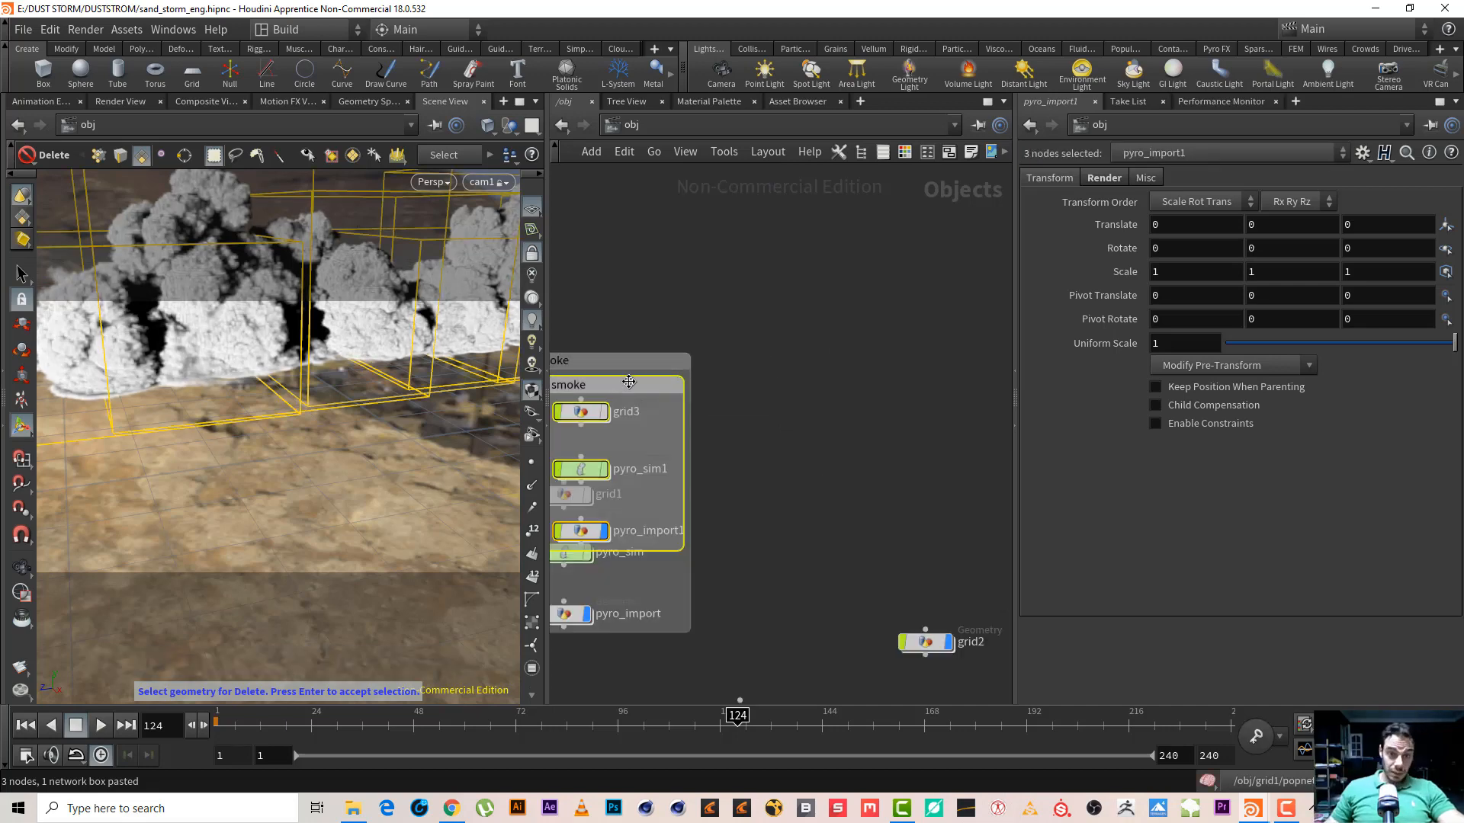
pyautogui.moveTo(631, 390); pyautogui.dragTo(895, 298)
pyautogui.click(872, 299)
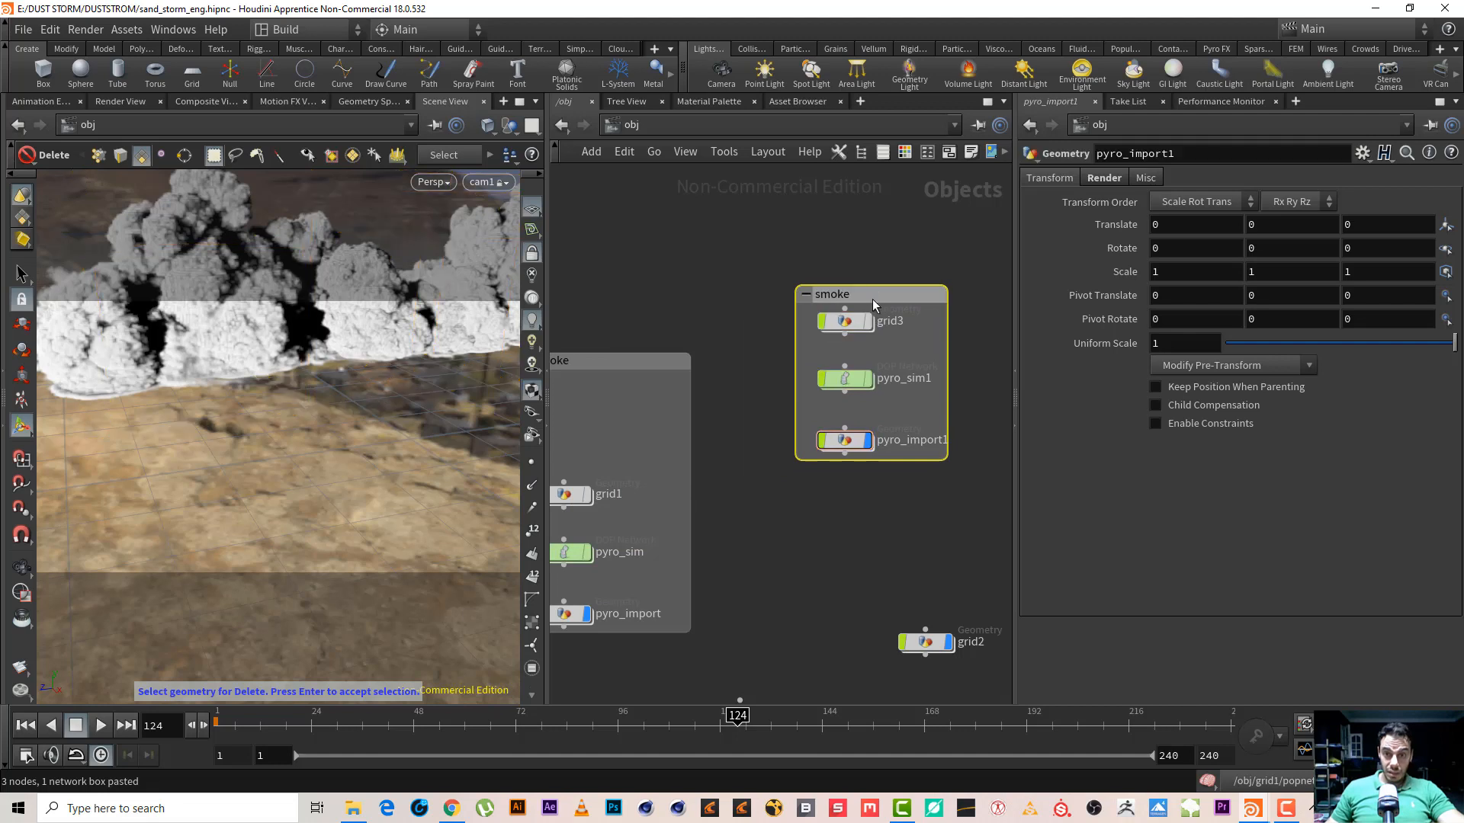
# Rename the copied network box to smoke_UP and move it farther from the original smoke box
pyautogui.doubleClick(866, 292)
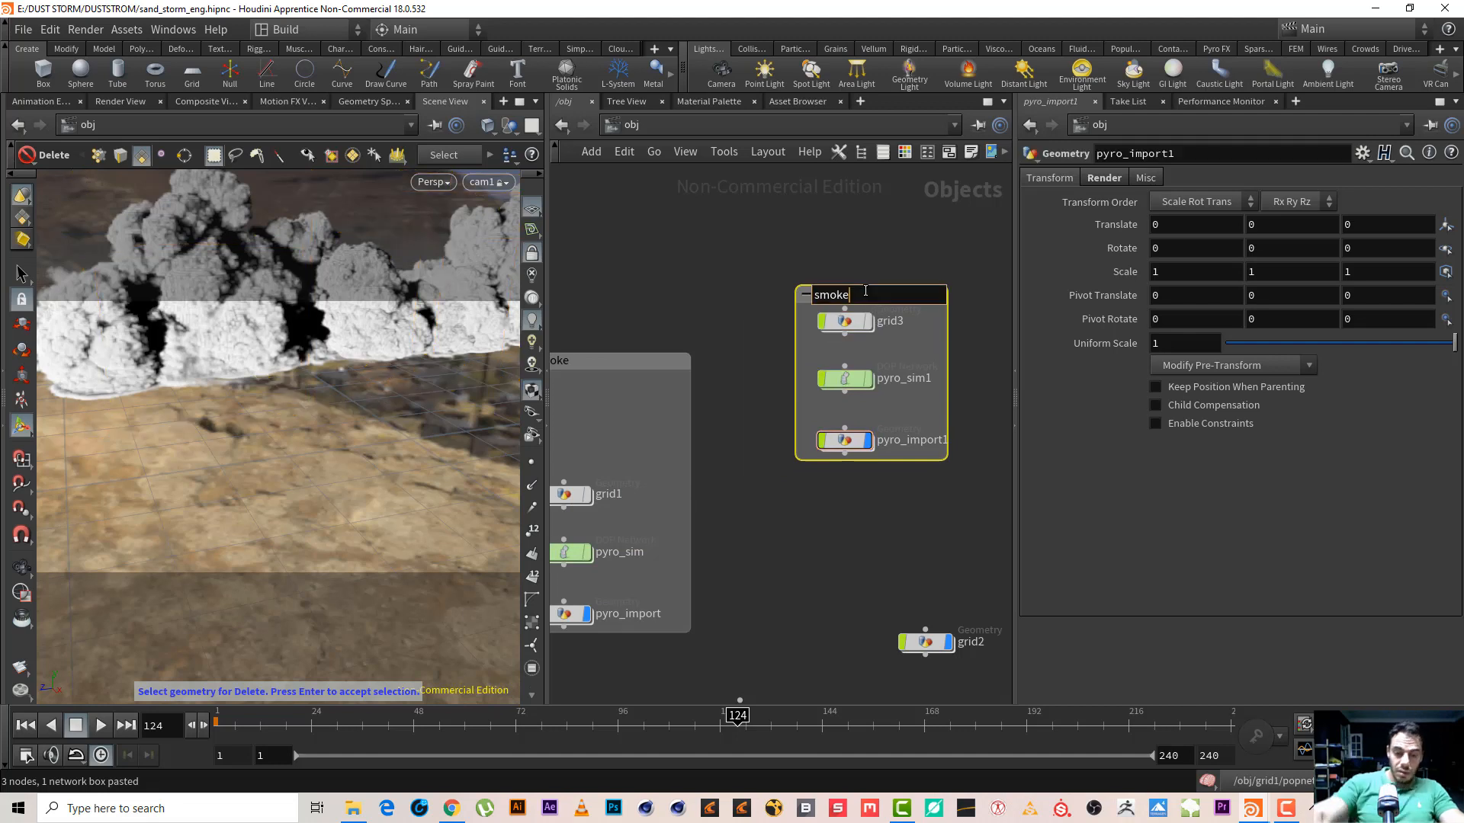
pyautogui.write('_UP')
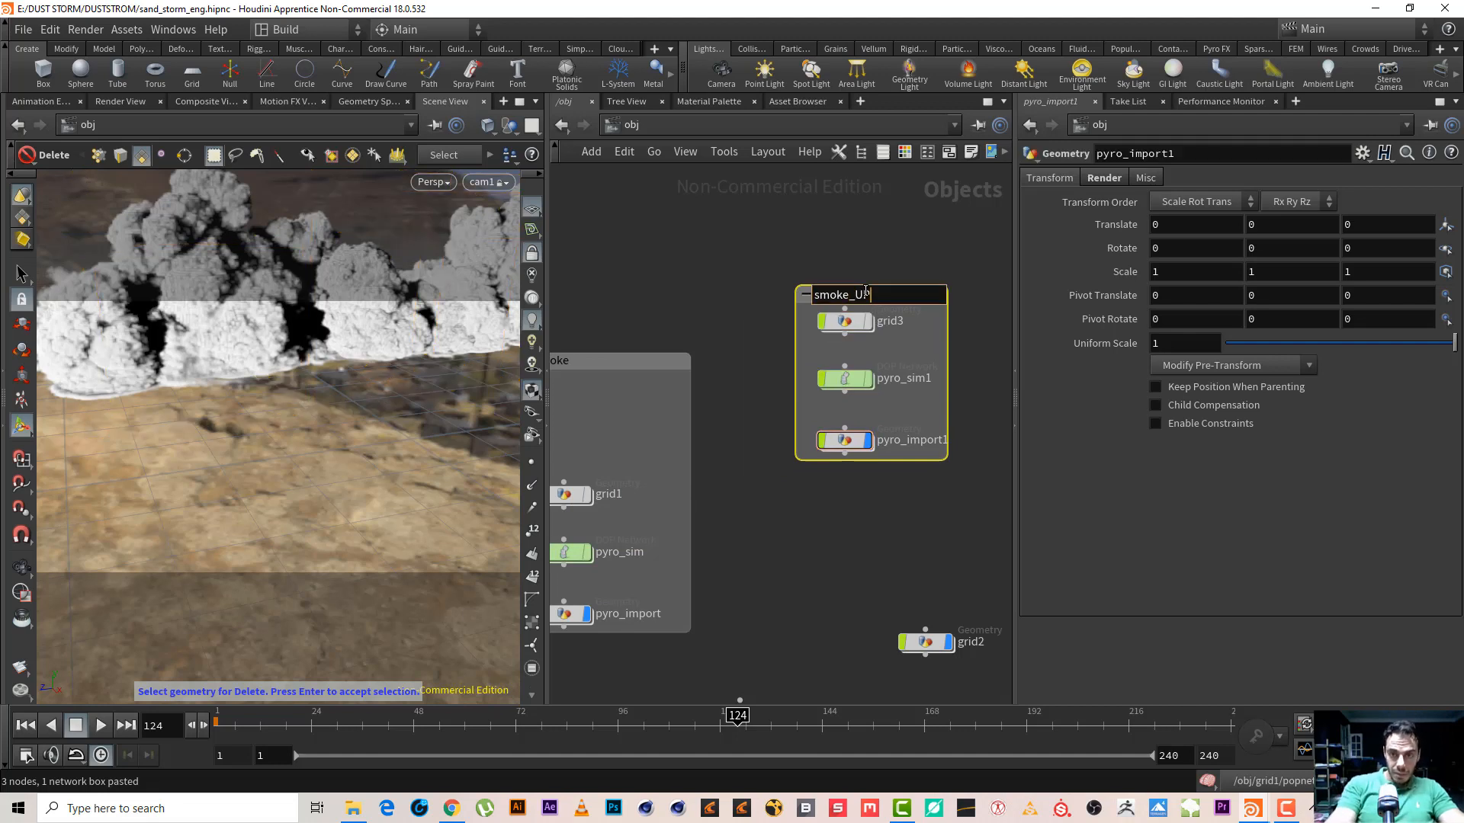
pyautogui.press('Return')
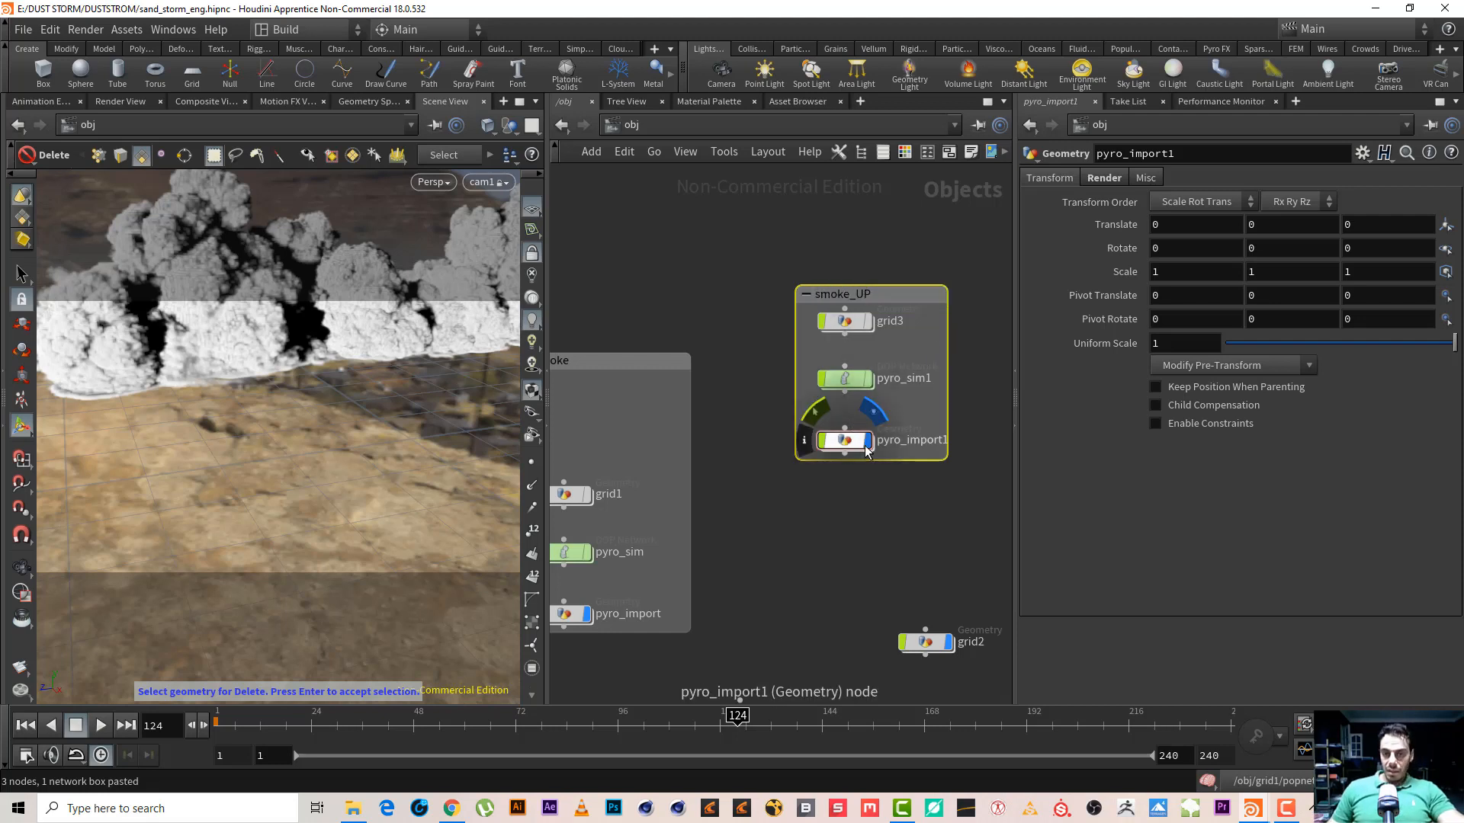
pyautogui.moveTo(902, 354); pyautogui.dragTo(834, 359, button='middle')
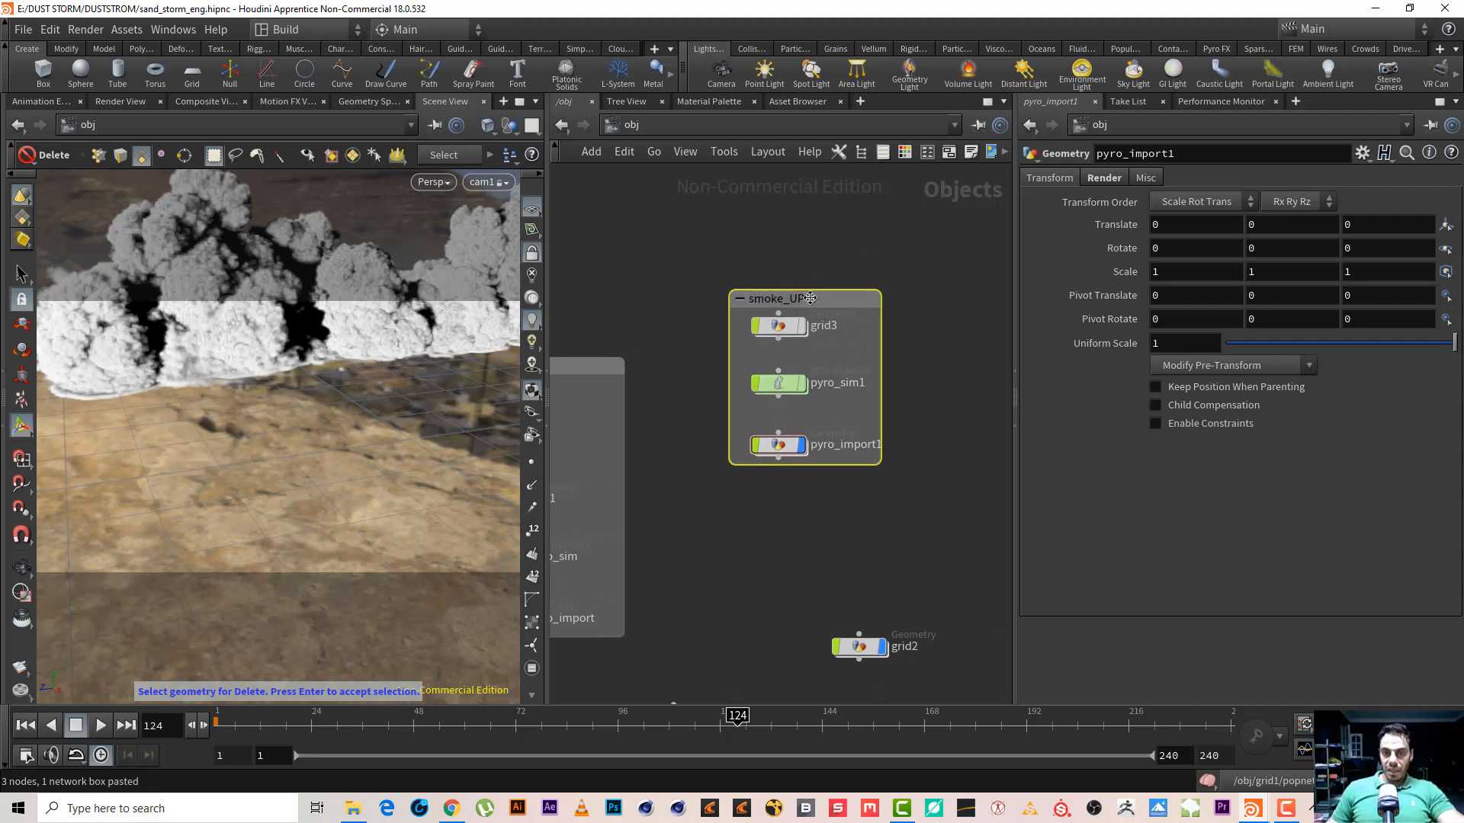
pyautogui.moveTo(803, 301); pyautogui.dragTo(860, 328)
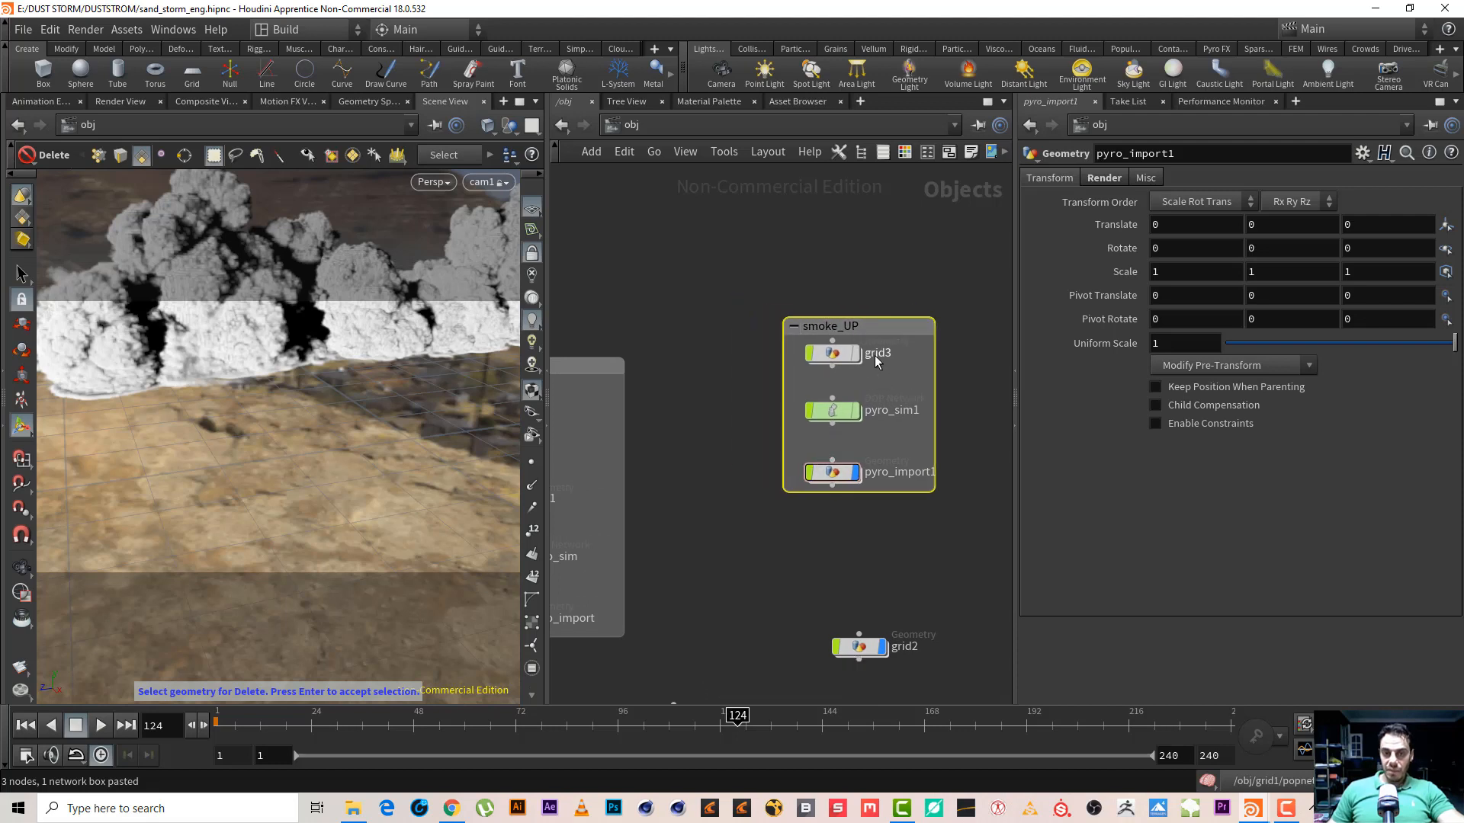
# Save the scene and delete the groundplane1 node from the popnet inside grid3
pyautogui.doubleClick(888, 353)
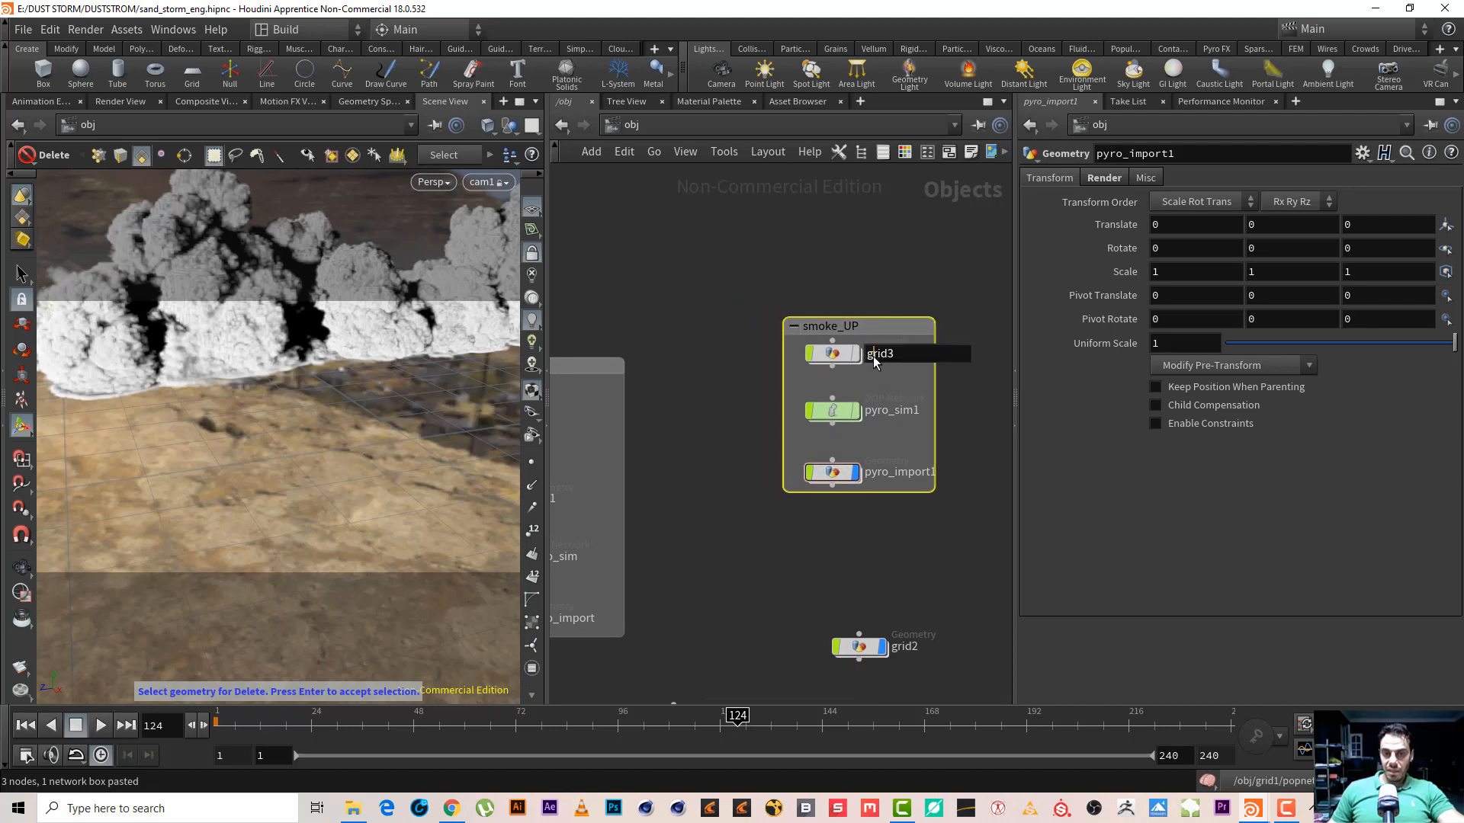
pyautogui.click(820, 474)
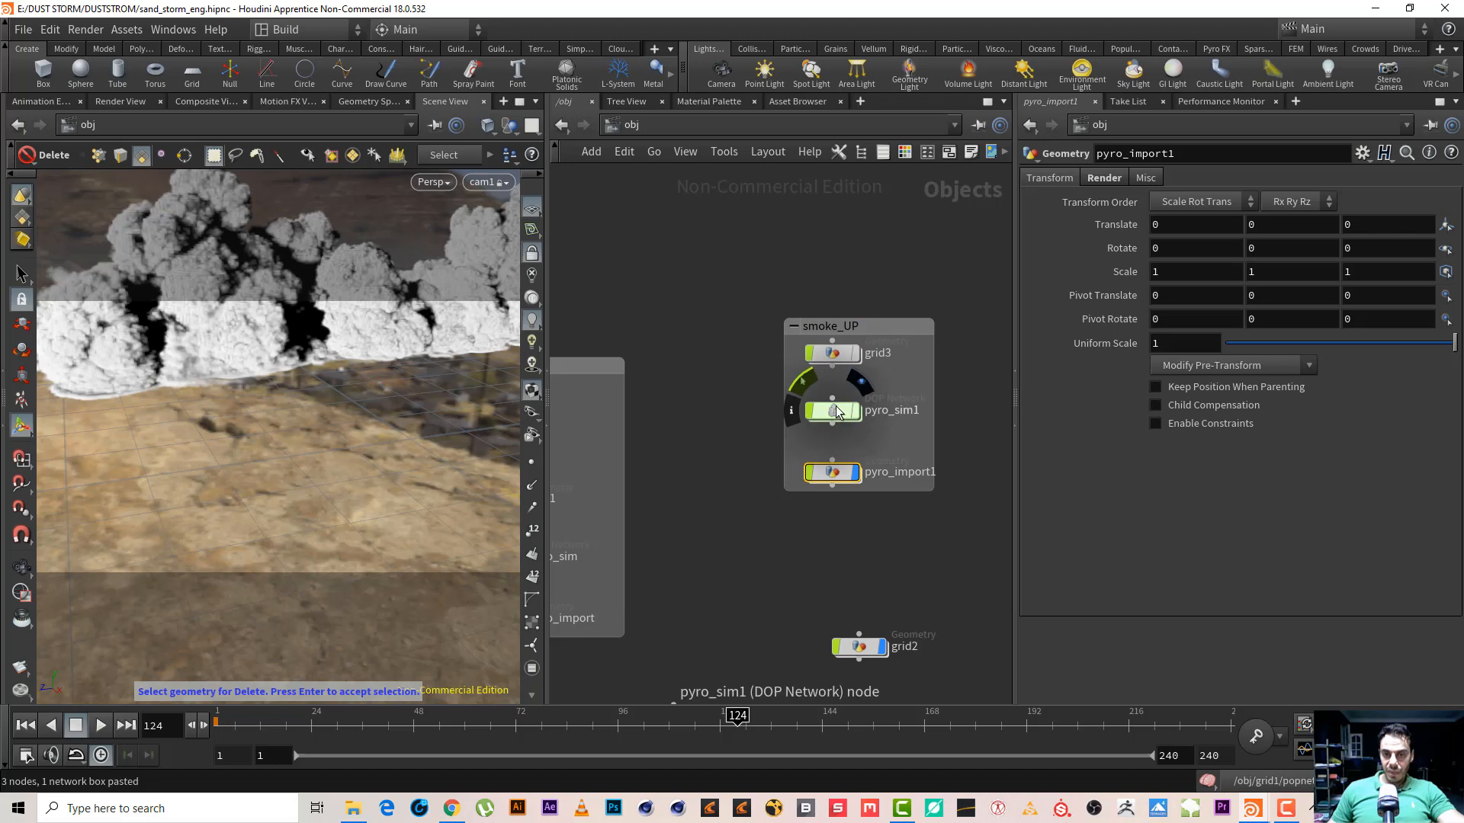
pyautogui.click(842, 358)
pyautogui.press('i')
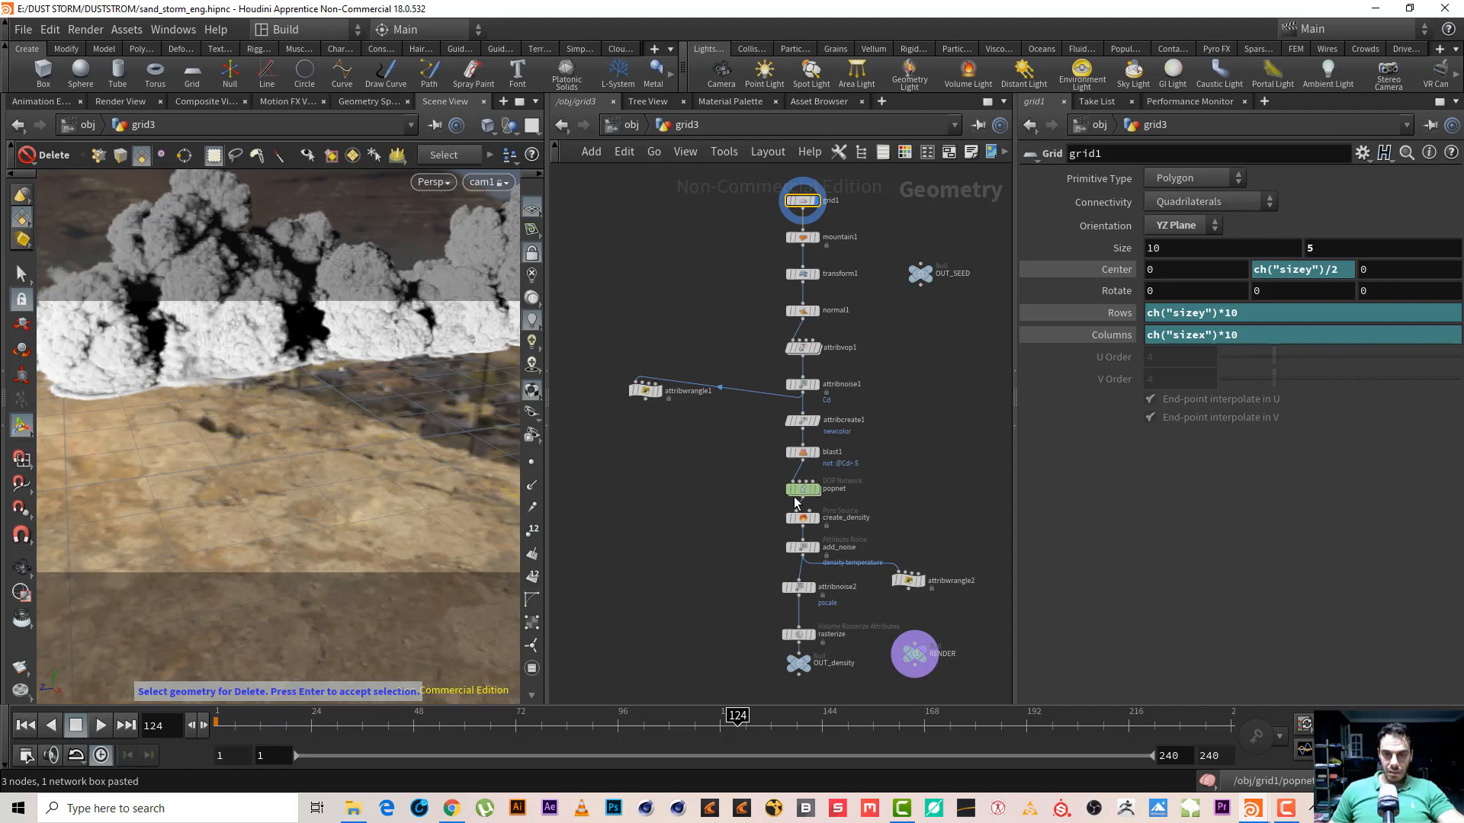
pyautogui.press('i')
pyautogui.hotkey('ctrl', 's')
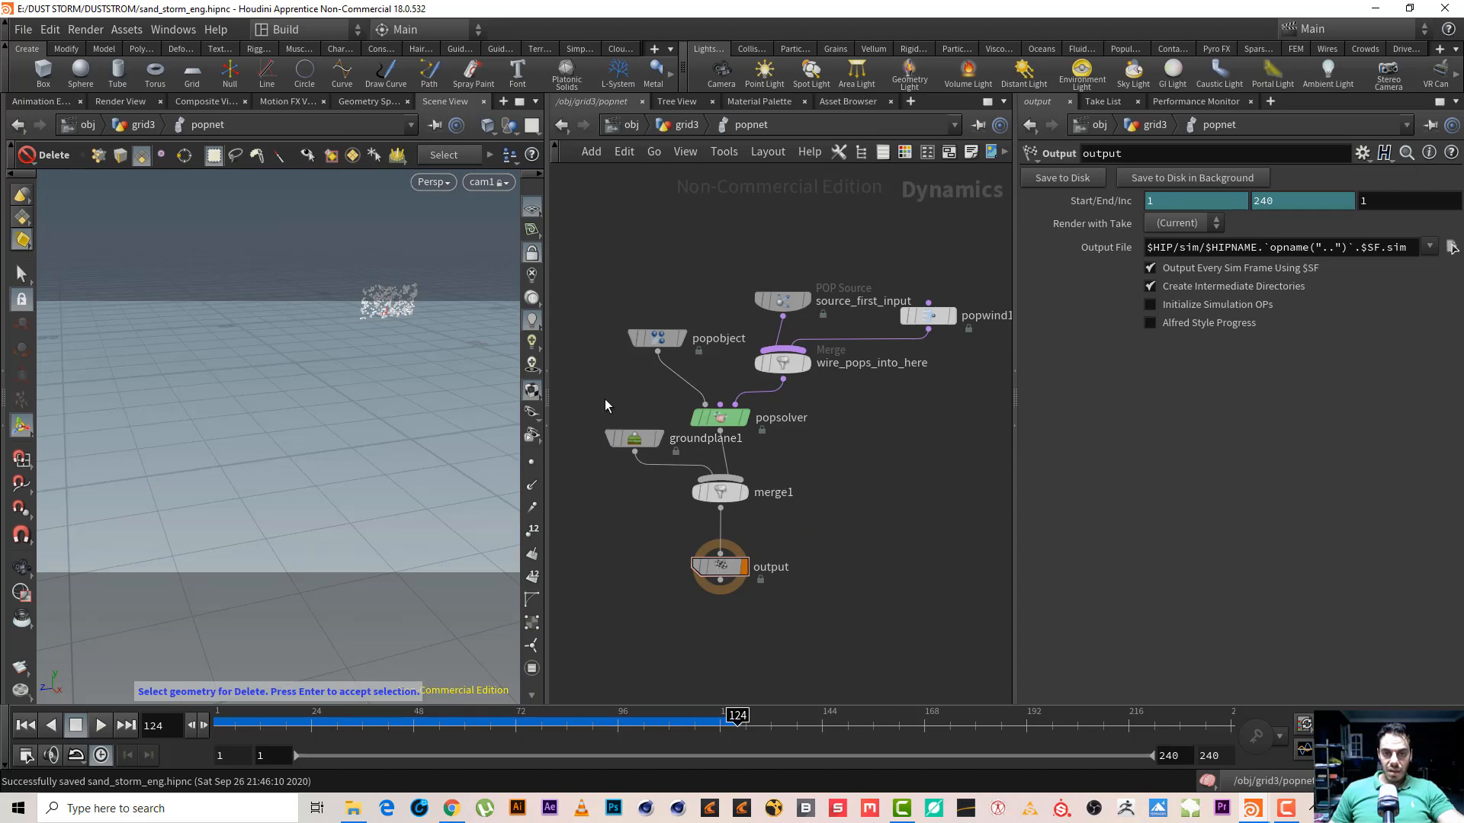
pyautogui.moveTo(606, 405); pyautogui.dragTo(667, 490)
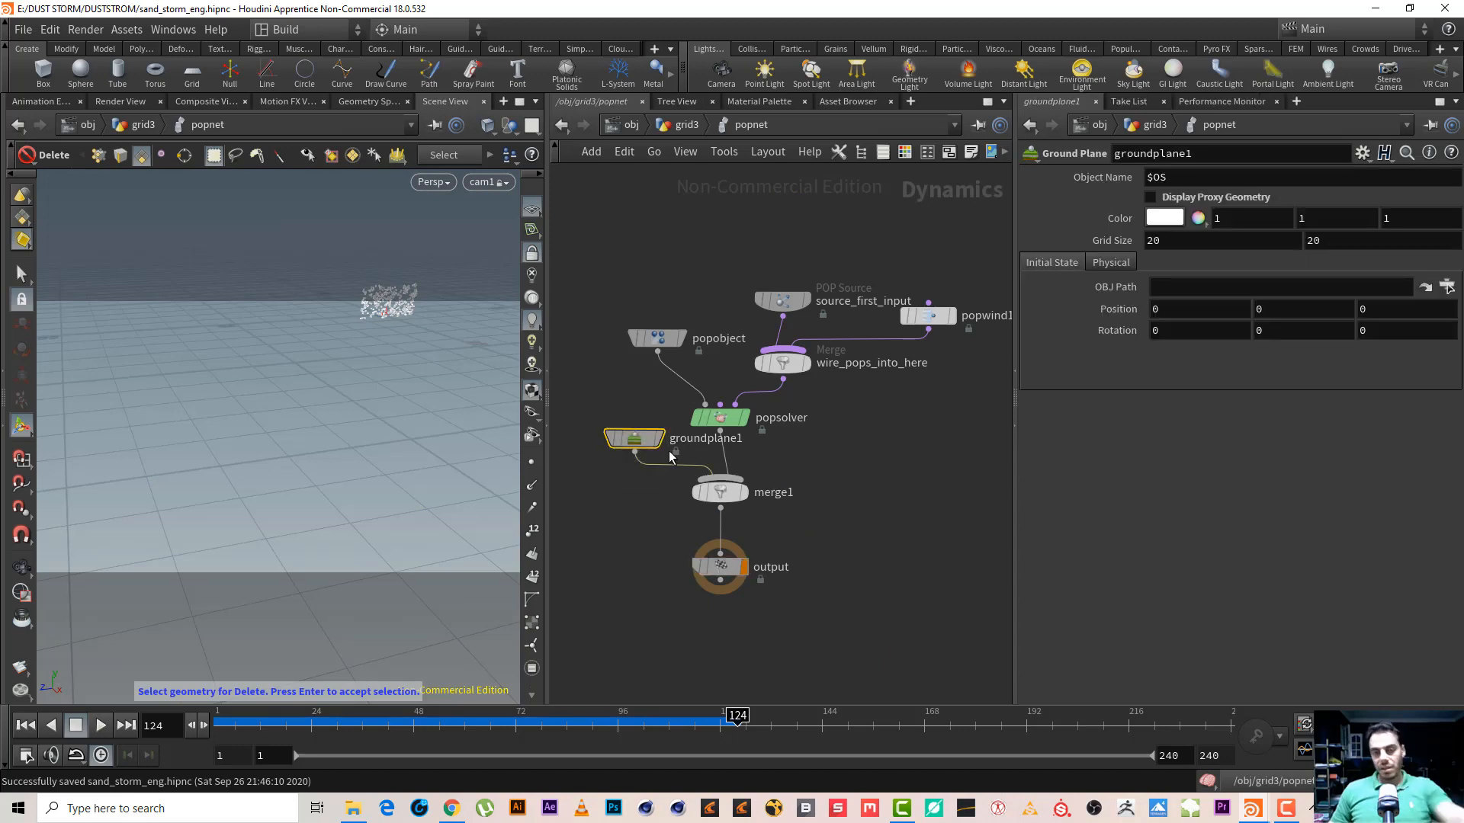
pyautogui.press('Delete')
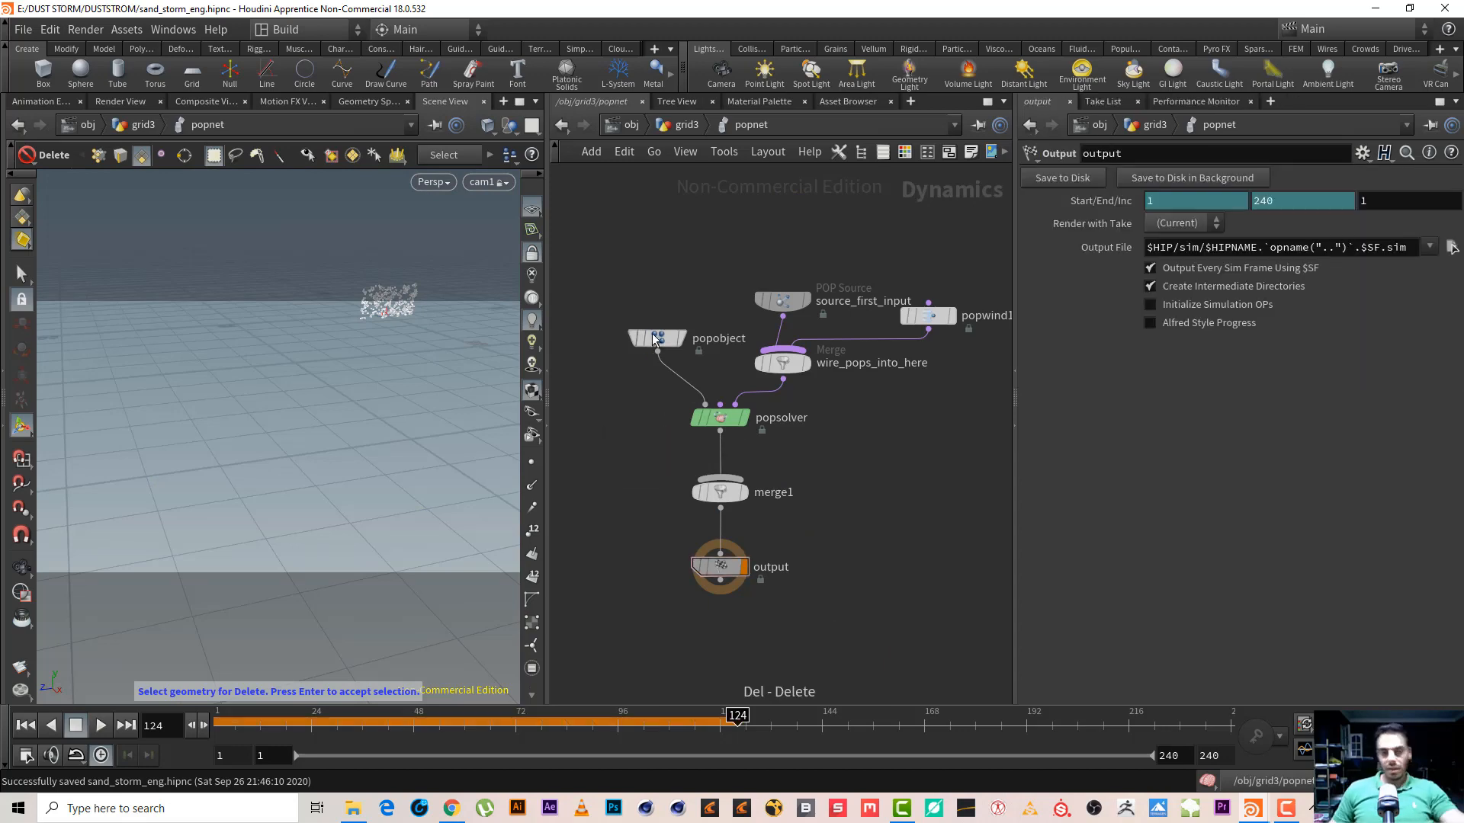
# Delete the groundplane1 node from the pyro_sim1 network in the smoke_UP box
pyautogui.click(685, 125)
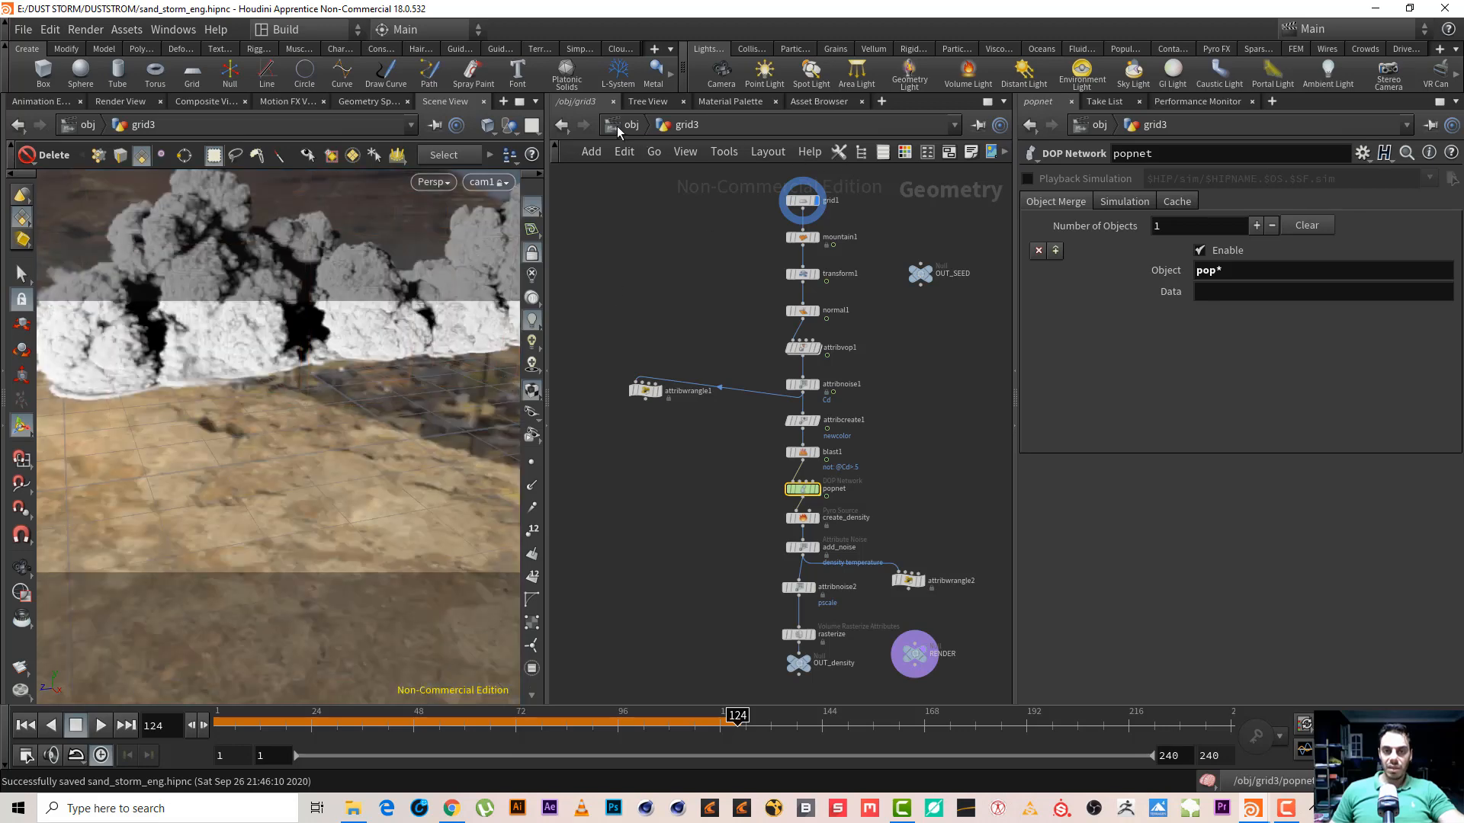
pyautogui.click(617, 125)
pyautogui.click(834, 475)
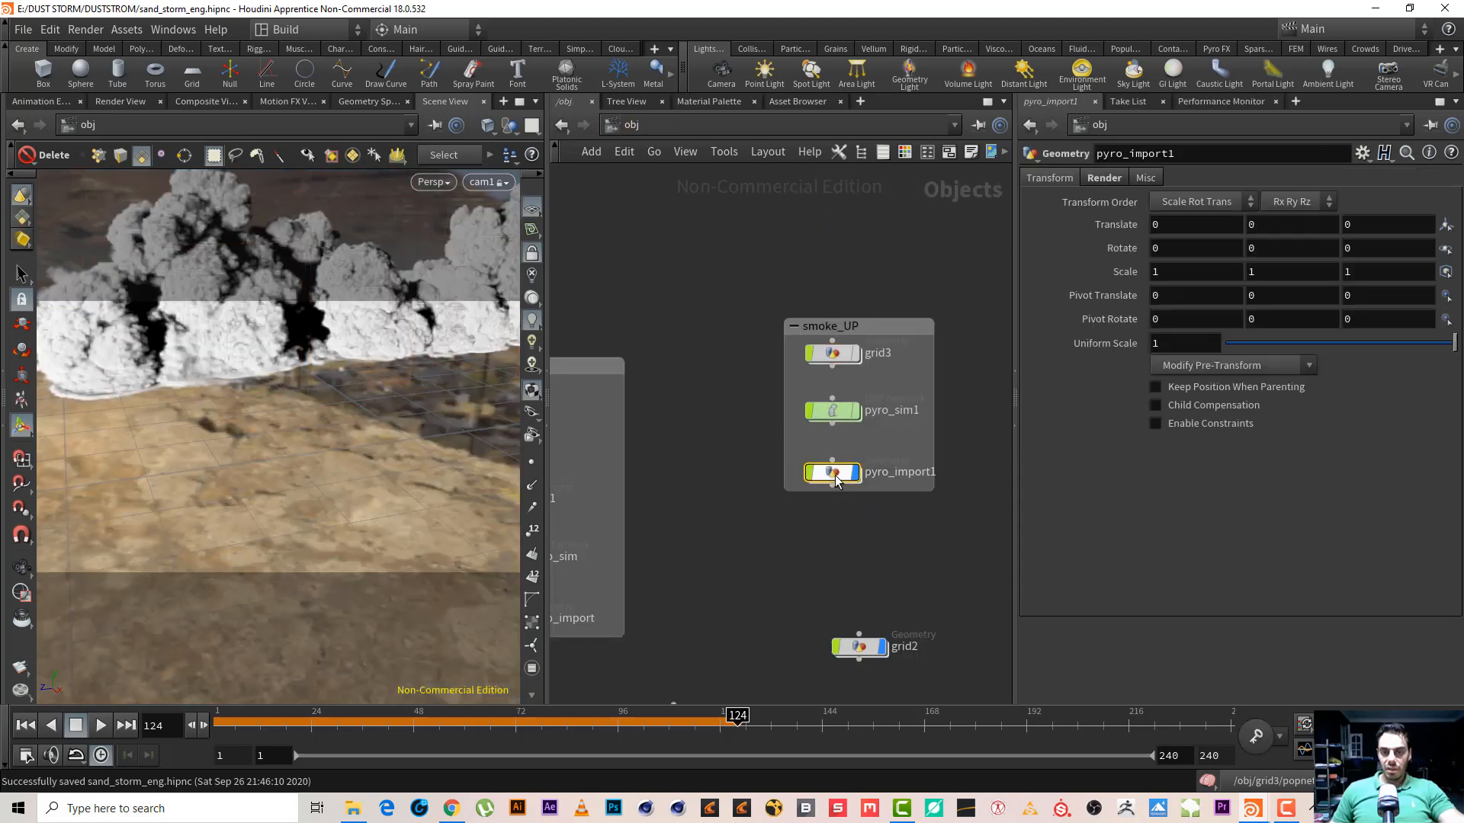
pyautogui.click(832, 411)
pyautogui.press('i')
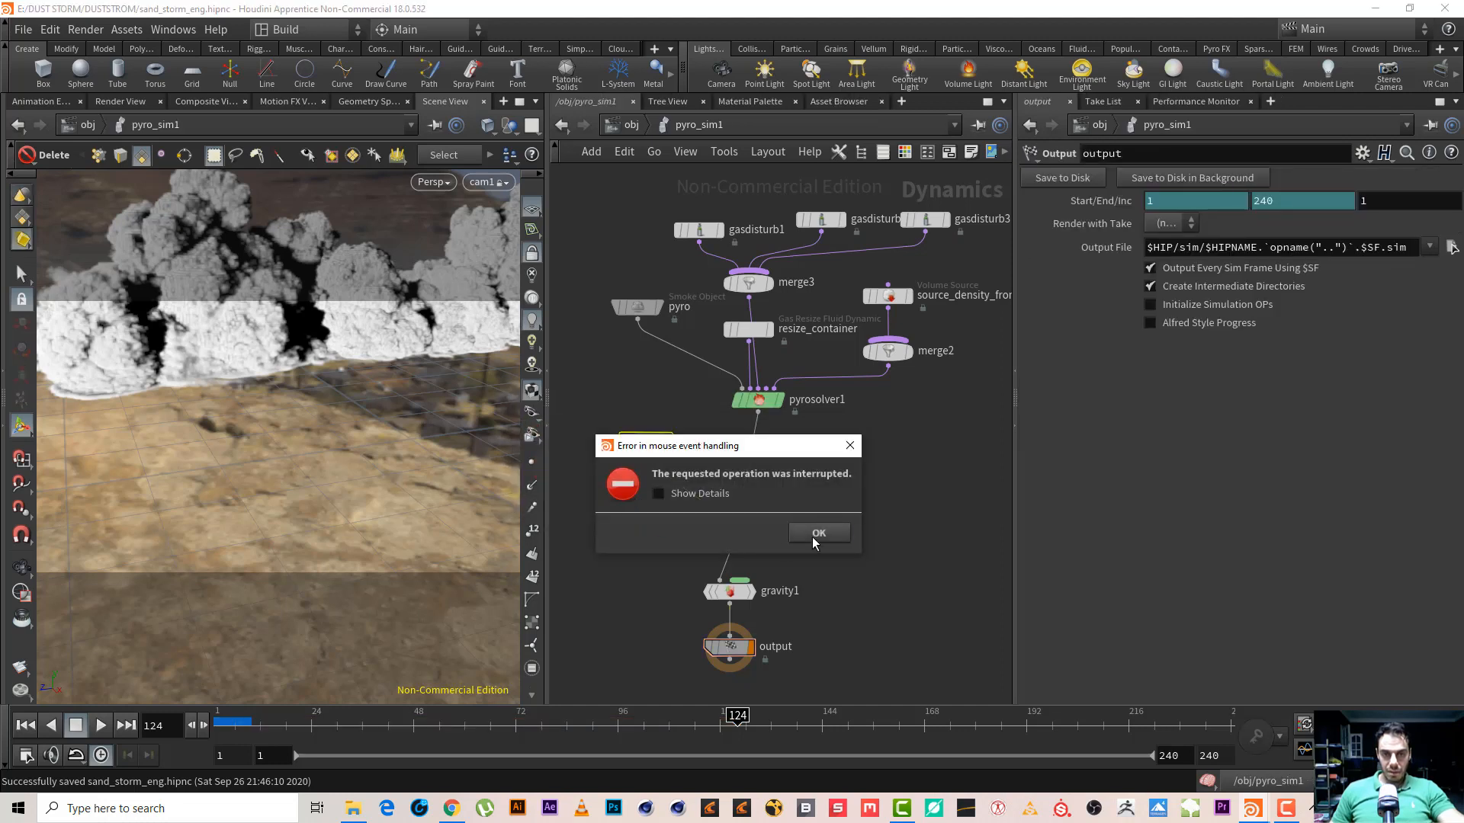
pyautogui.click(815, 533)
pyautogui.click(916, 581)
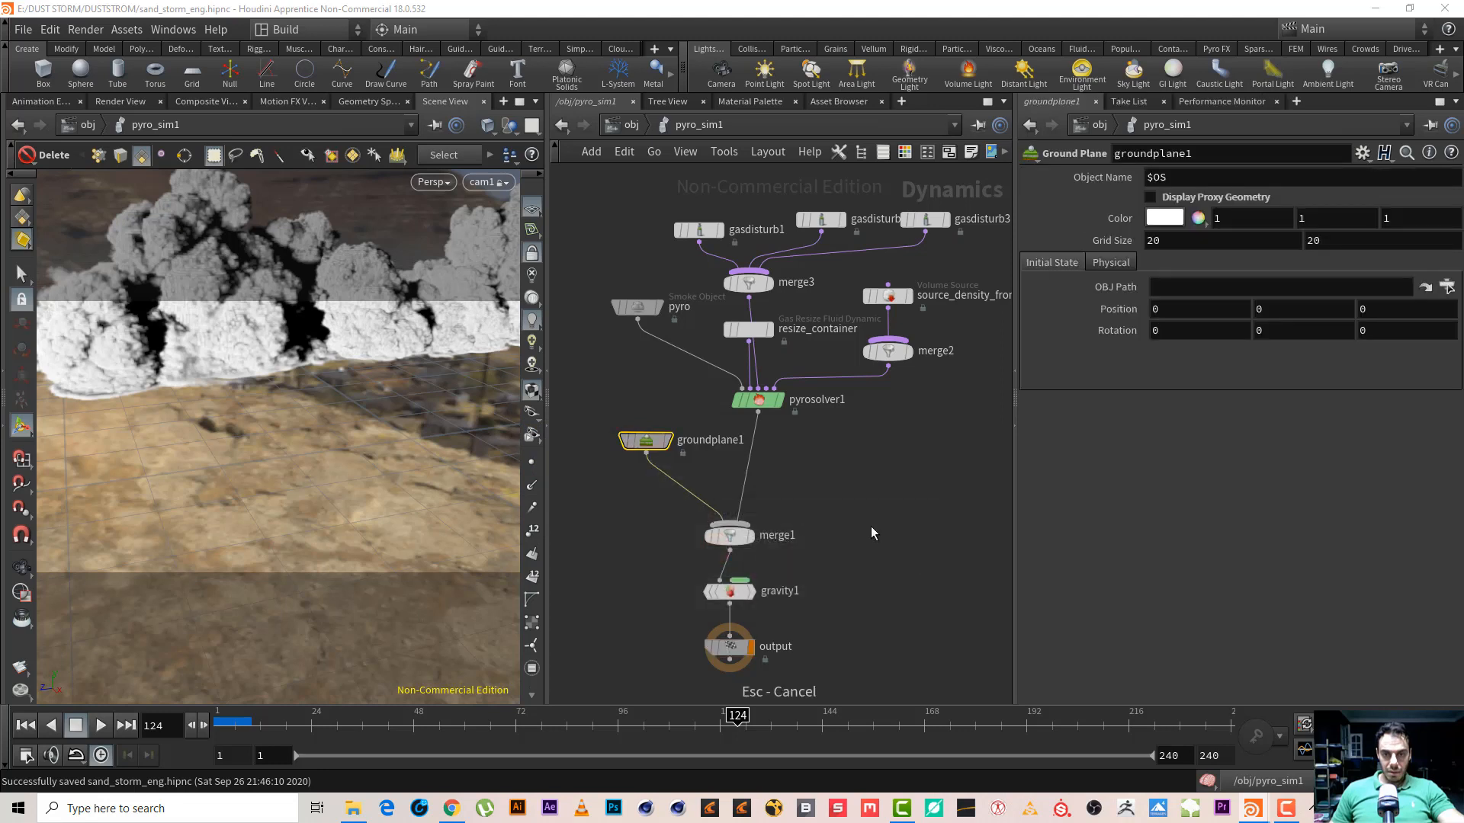
pyautogui.moveTo(662, 500); pyautogui.dragTo(614, 416)
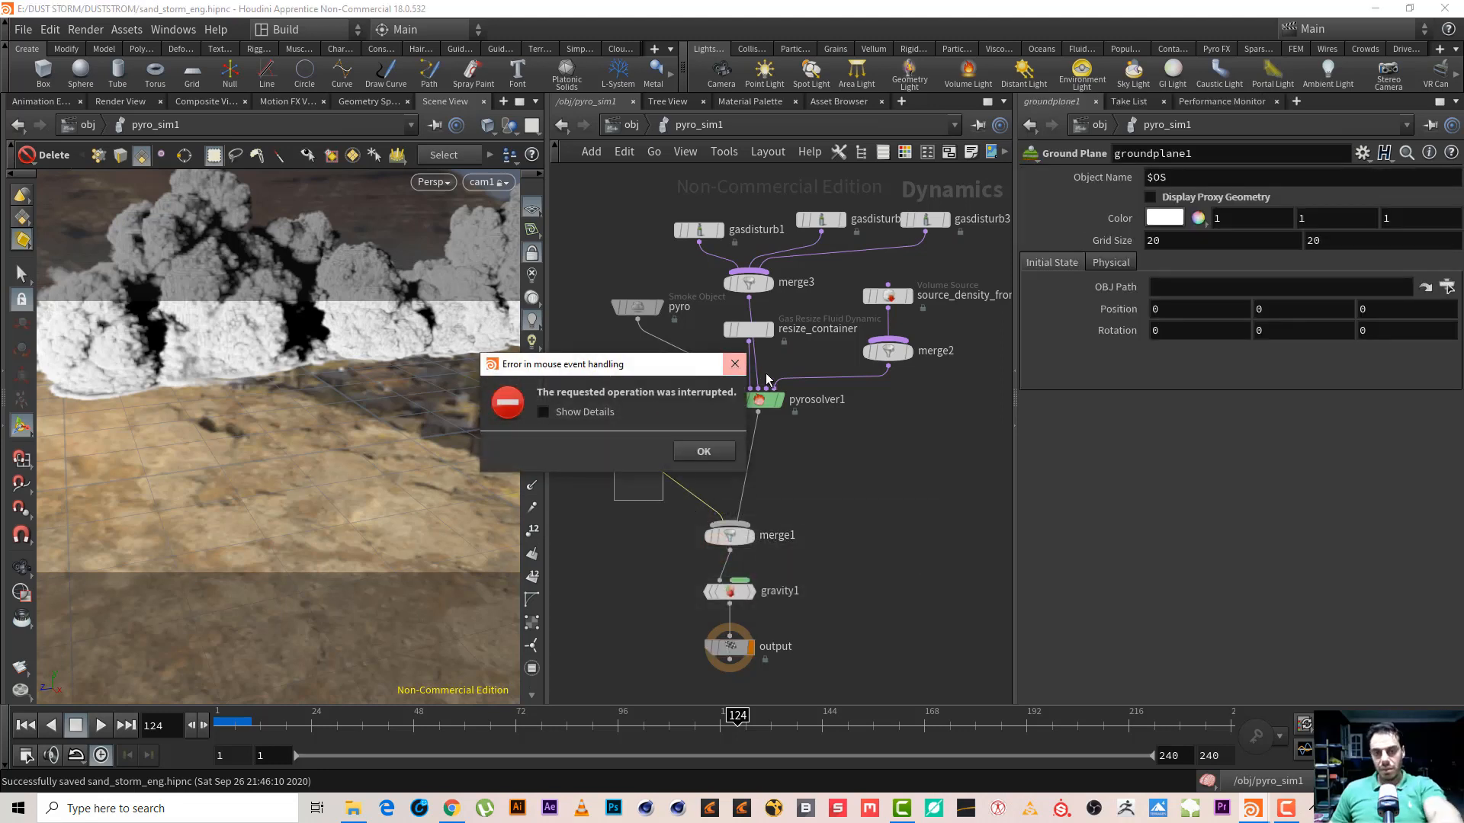
pyautogui.click(735, 364)
pyautogui.press('Delete')
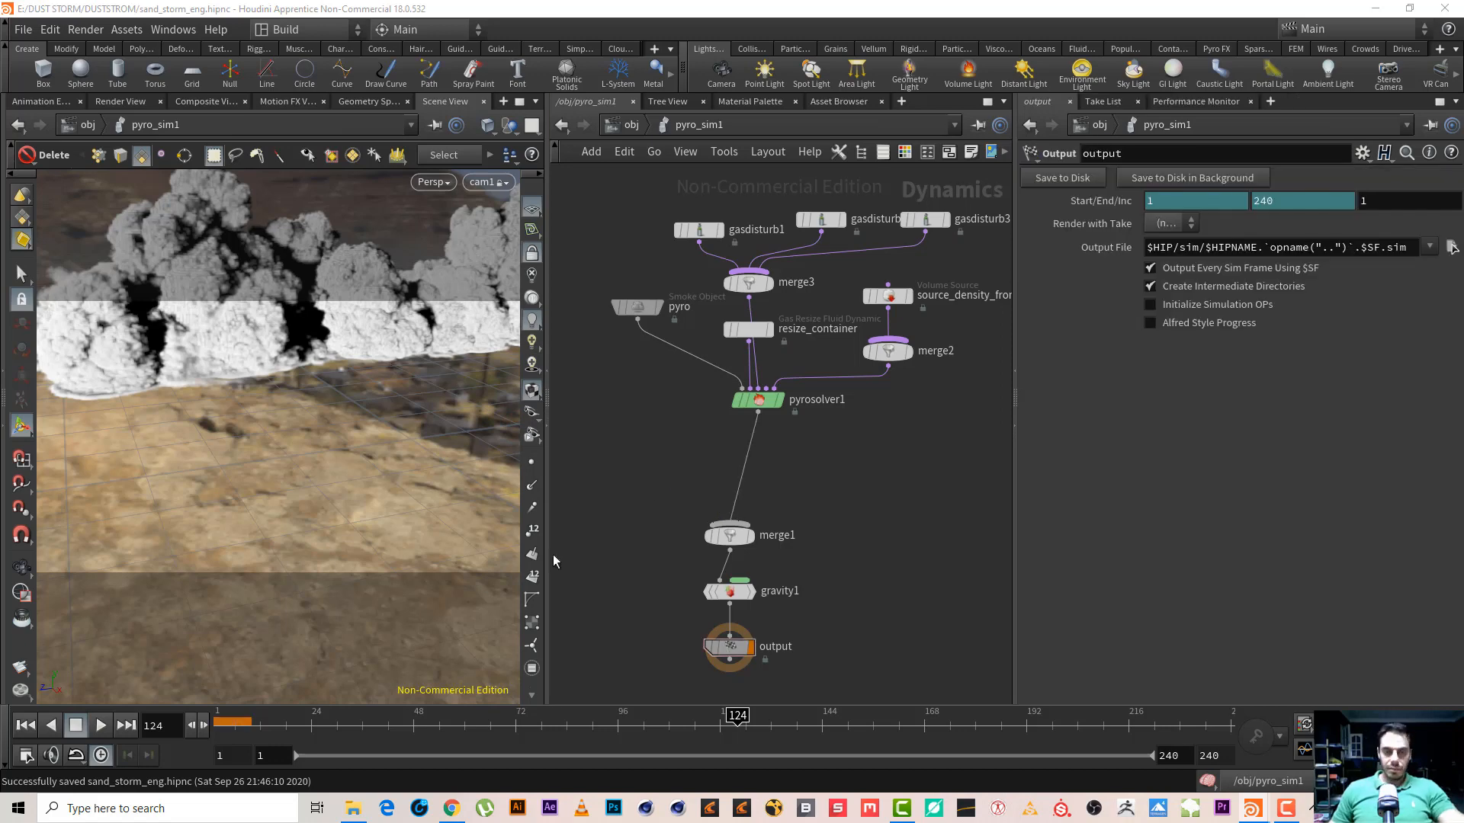
# Set the timeline to frame 1 and go inside the pyro_import1 node of the smoke_UP box
pyautogui.click(634, 126)
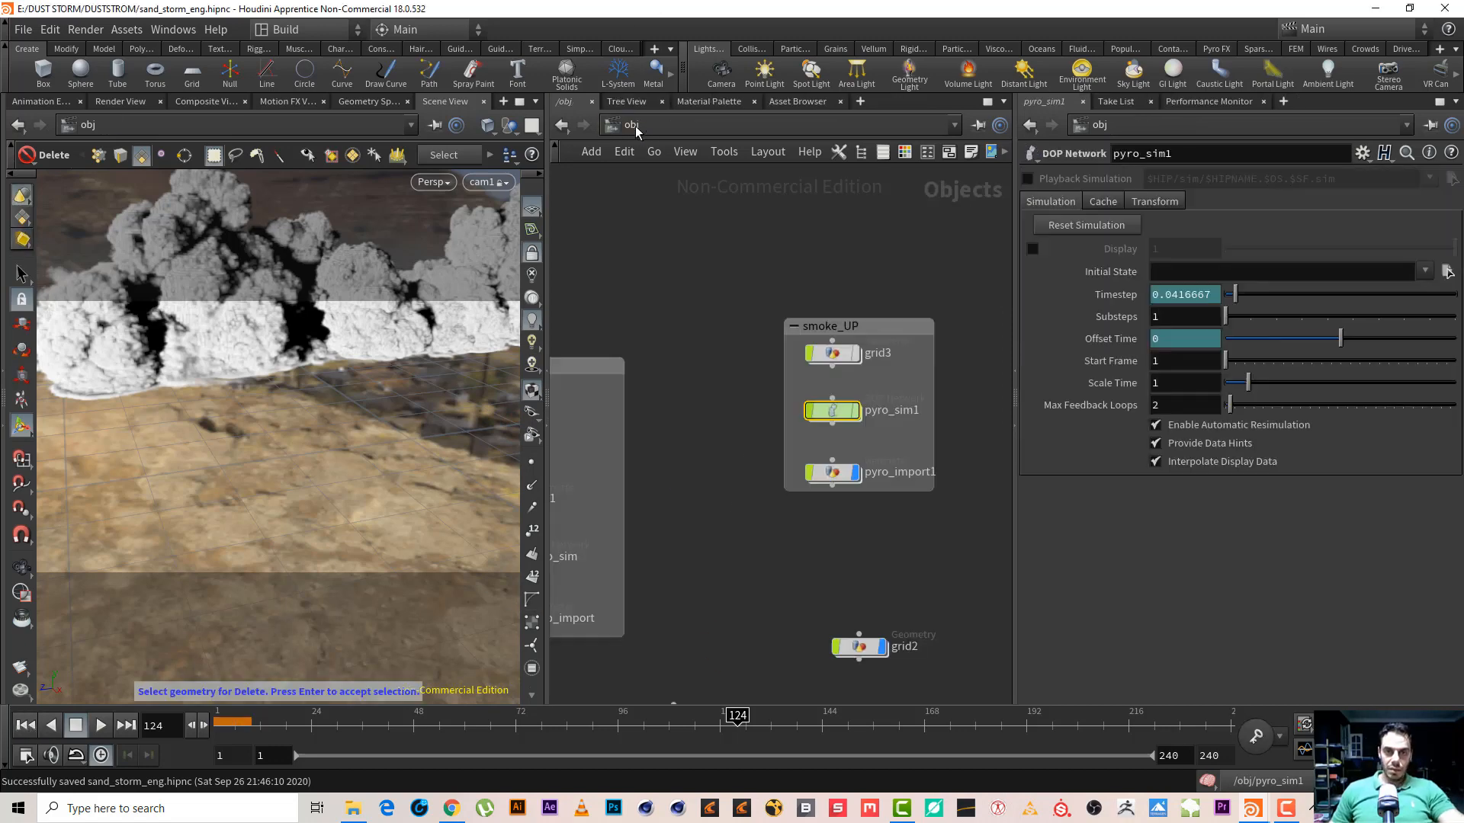
pyautogui.click(834, 474)
pyautogui.click(925, 503)
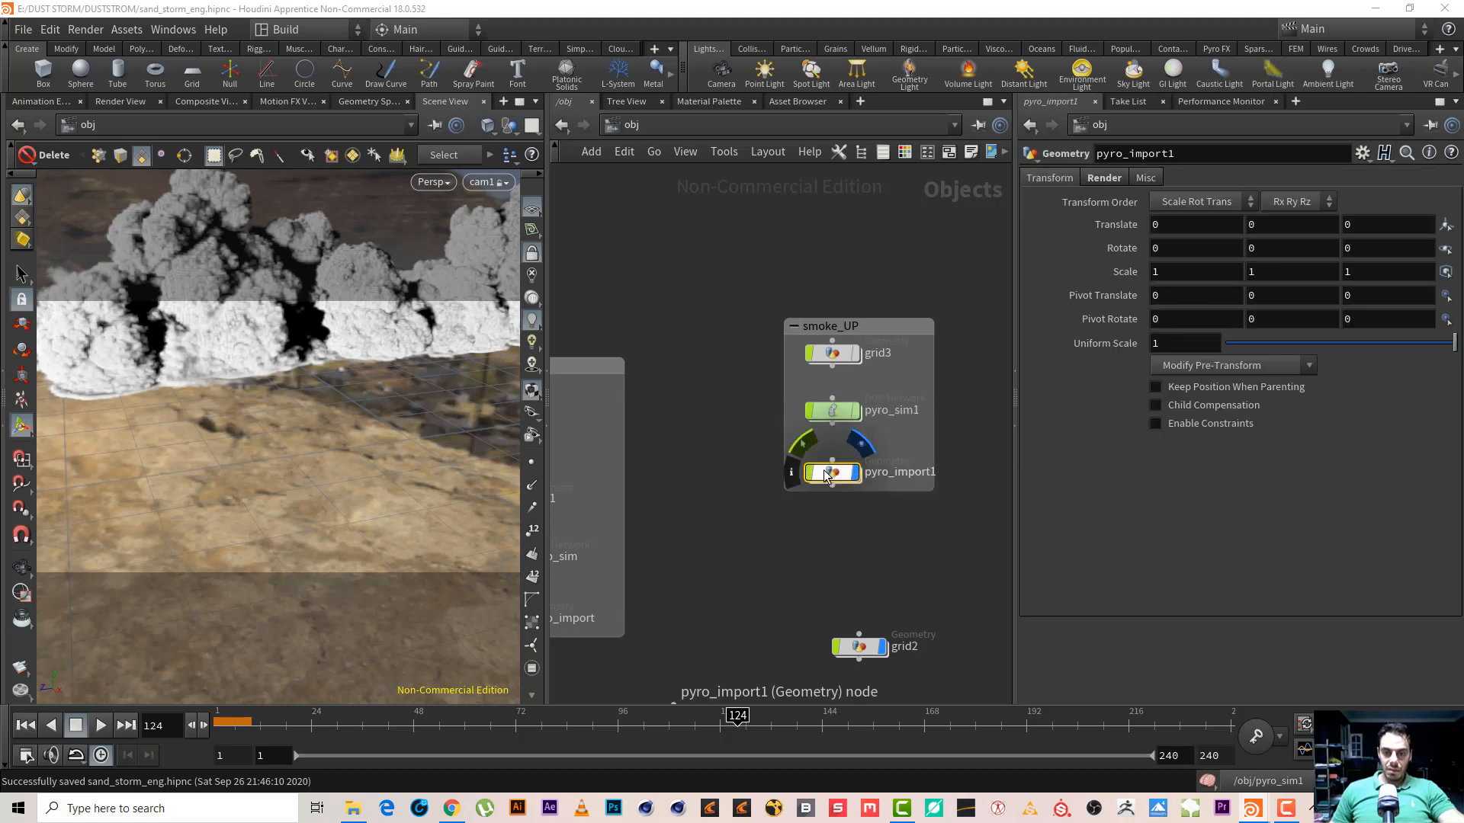
pyautogui.click(825, 476)
pyautogui.click(917, 507)
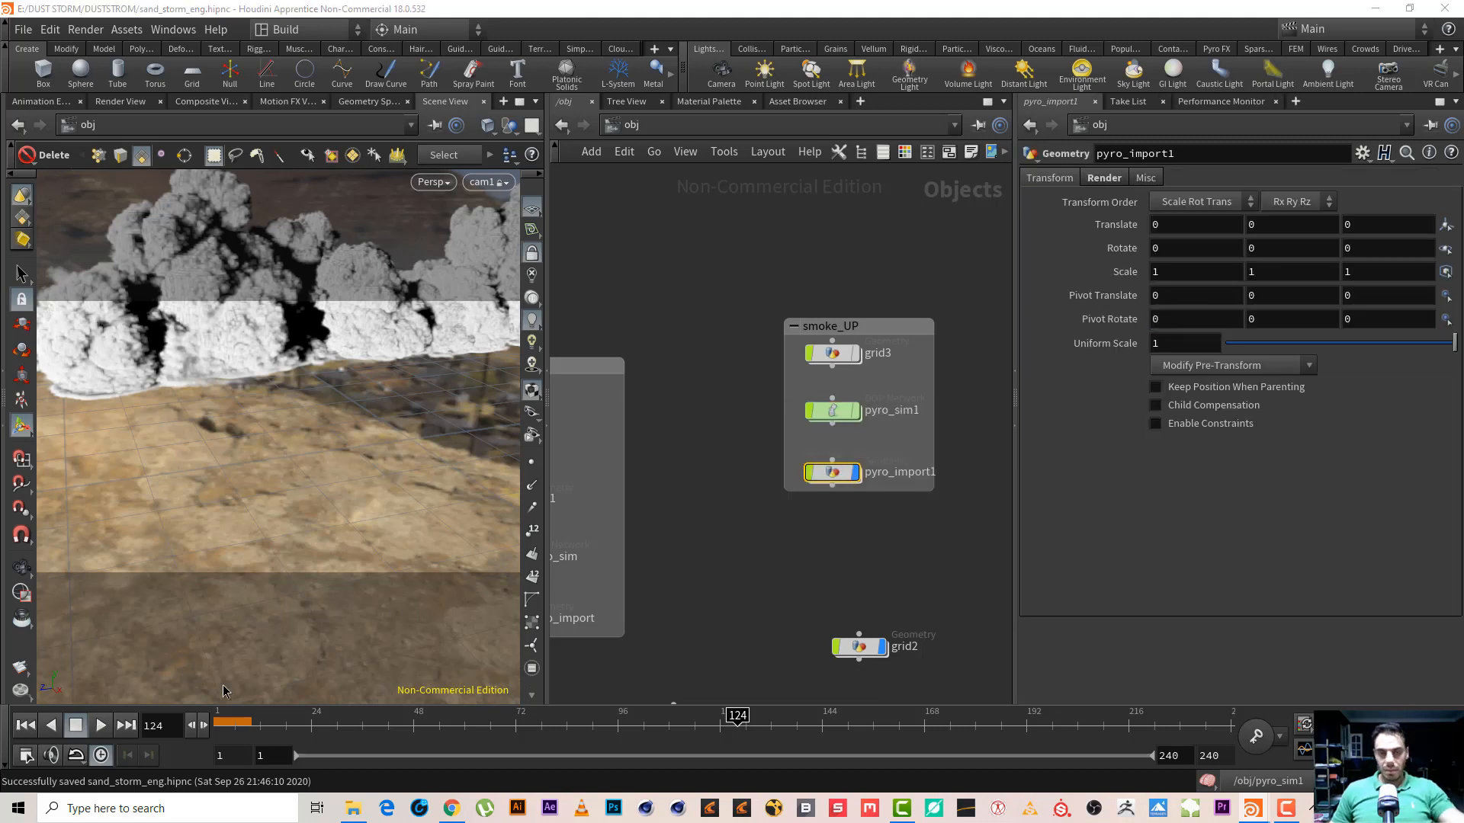
pyautogui.click(25, 725)
pyautogui.click(838, 474)
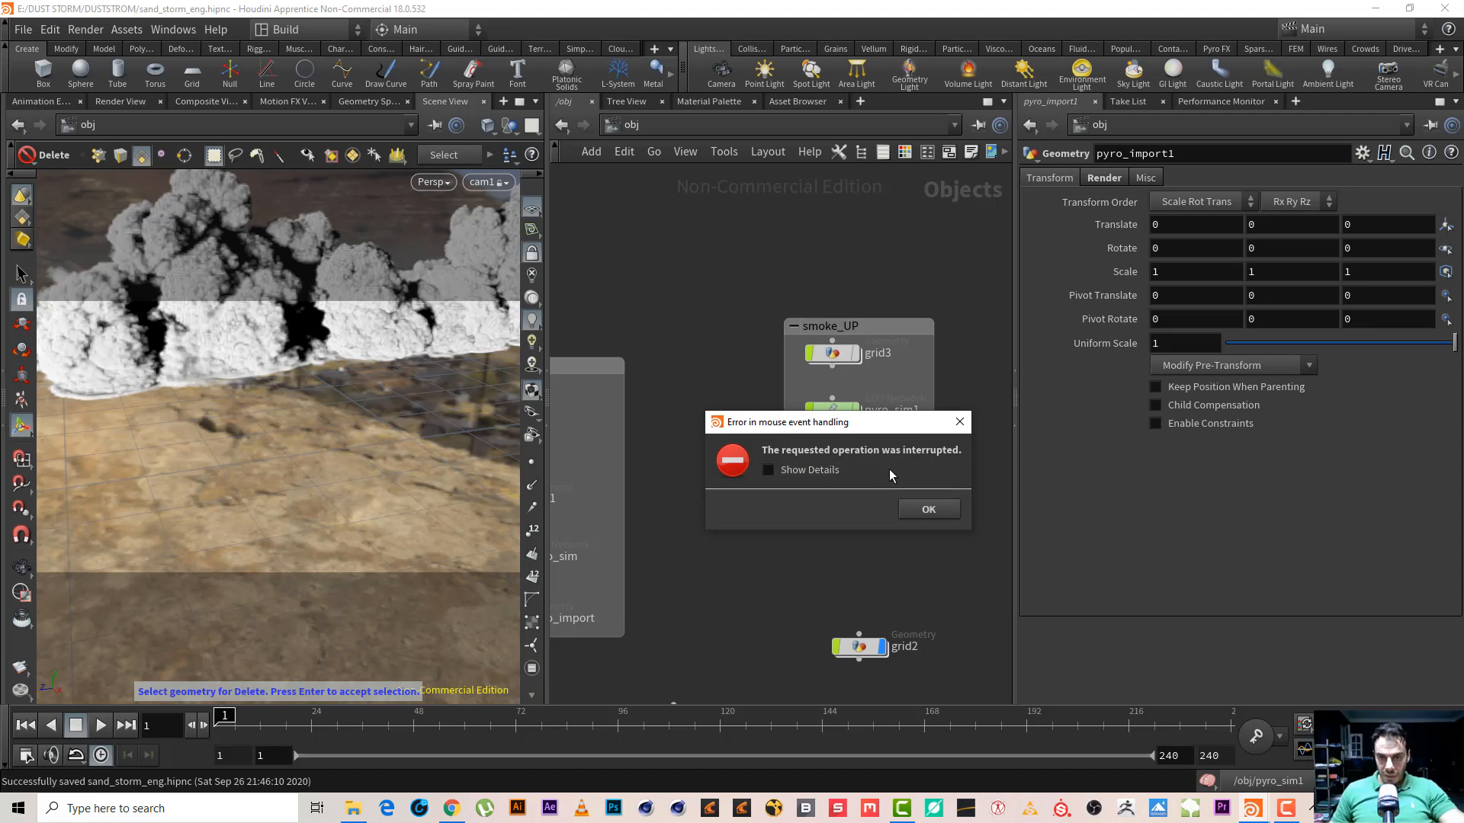
pyautogui.click(921, 507)
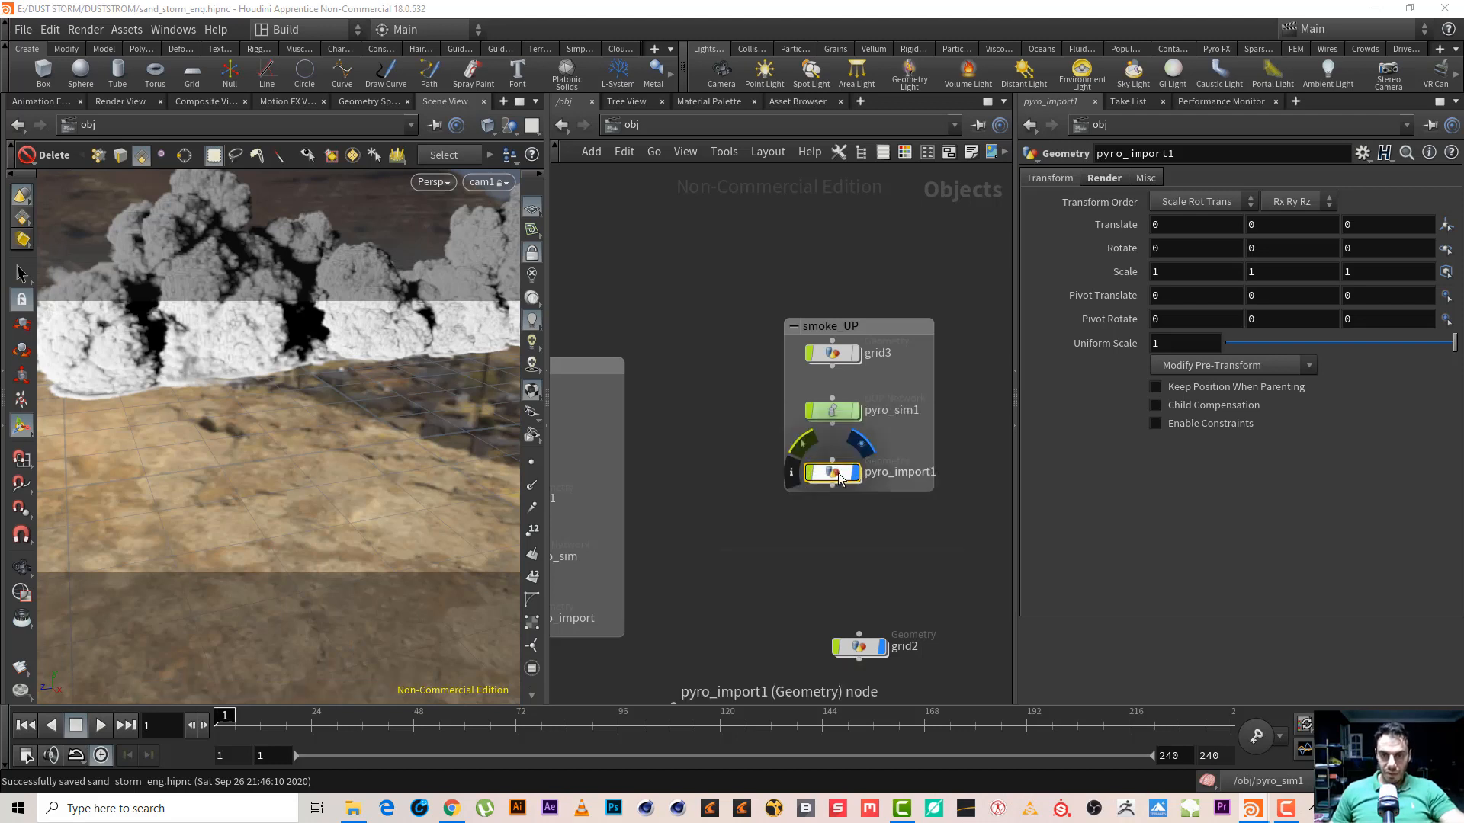
pyautogui.click(838, 474)
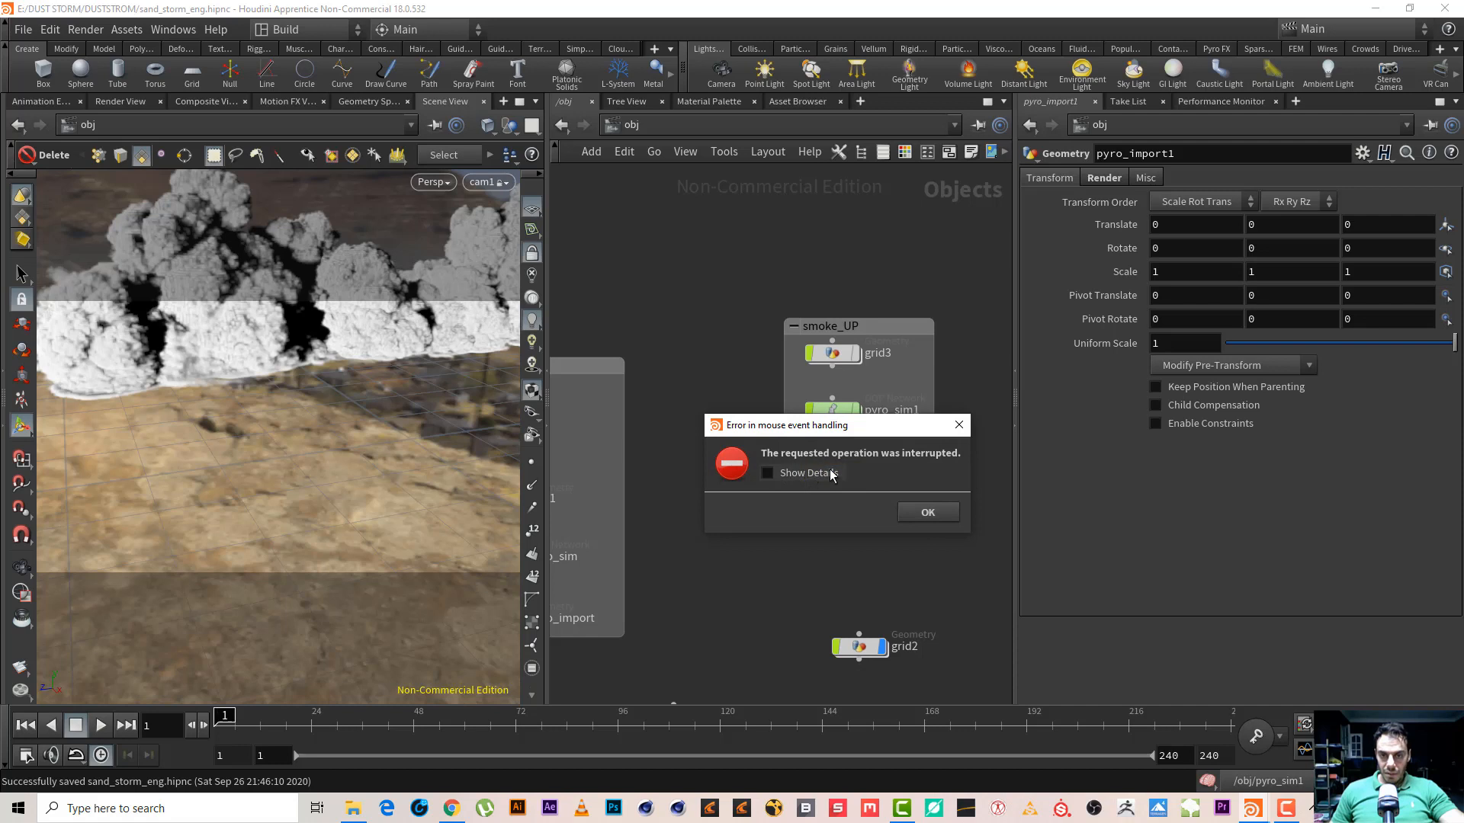
pyautogui.press('Return')
pyautogui.press('i')
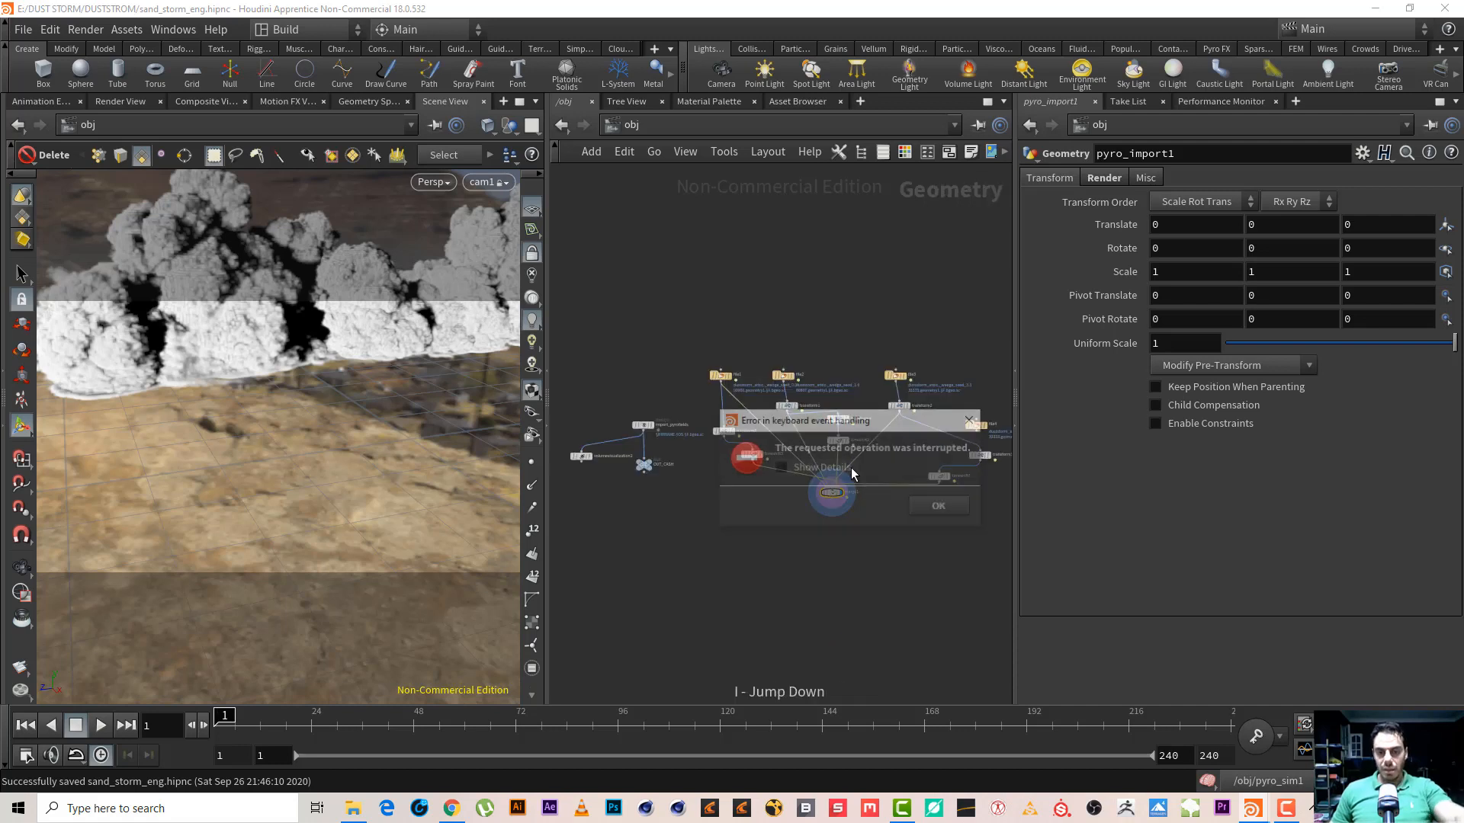
pyautogui.click(938, 506)
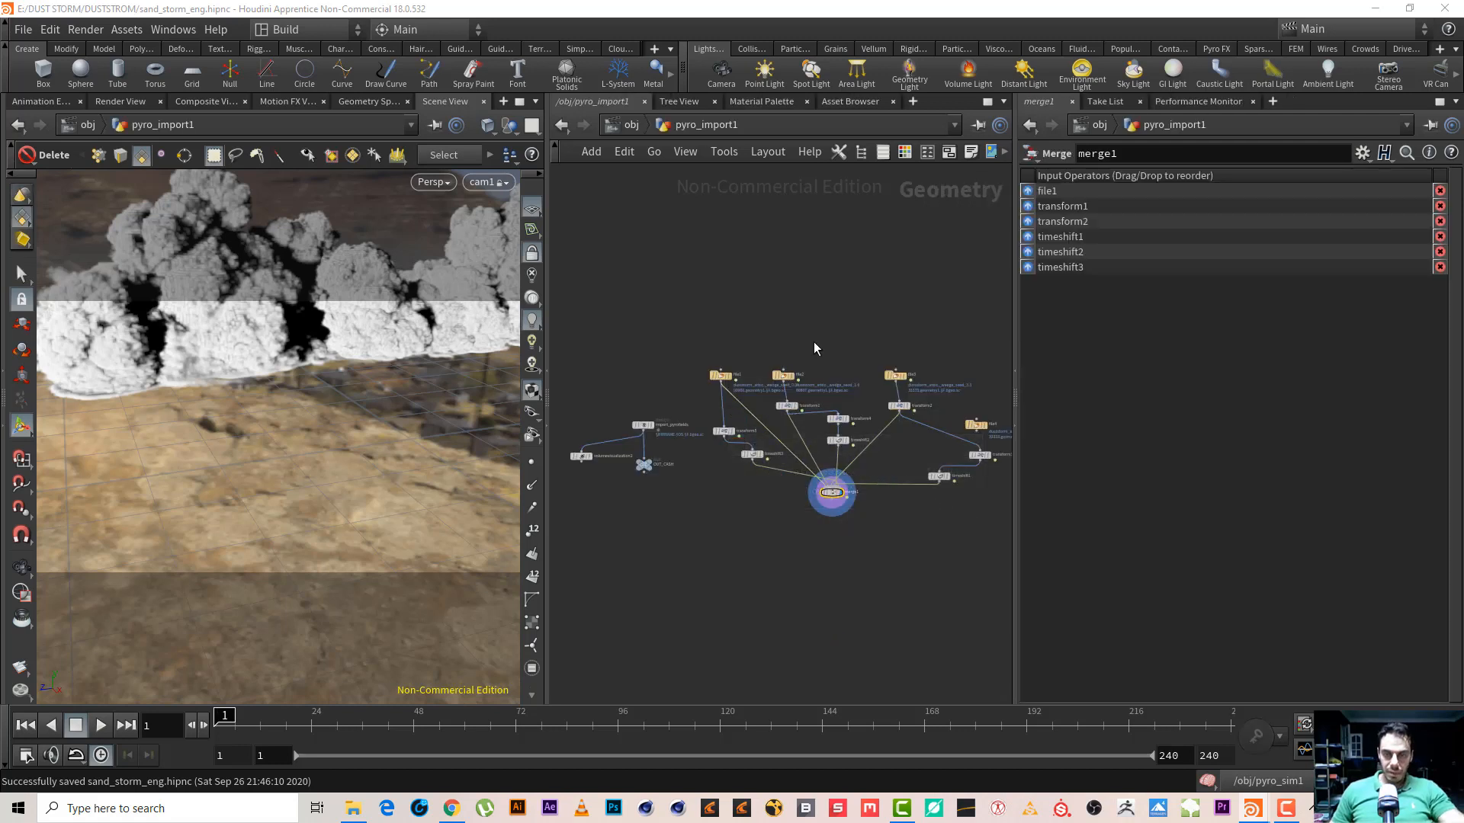
# Rename the OUT_CASH null below import_pyrofields in pyro_import1 to OUT_CASH2
pyautogui.moveTo(815, 348); pyautogui.dragTo(843, 203, button='middle')
pyautogui.moveTo(793, 286)
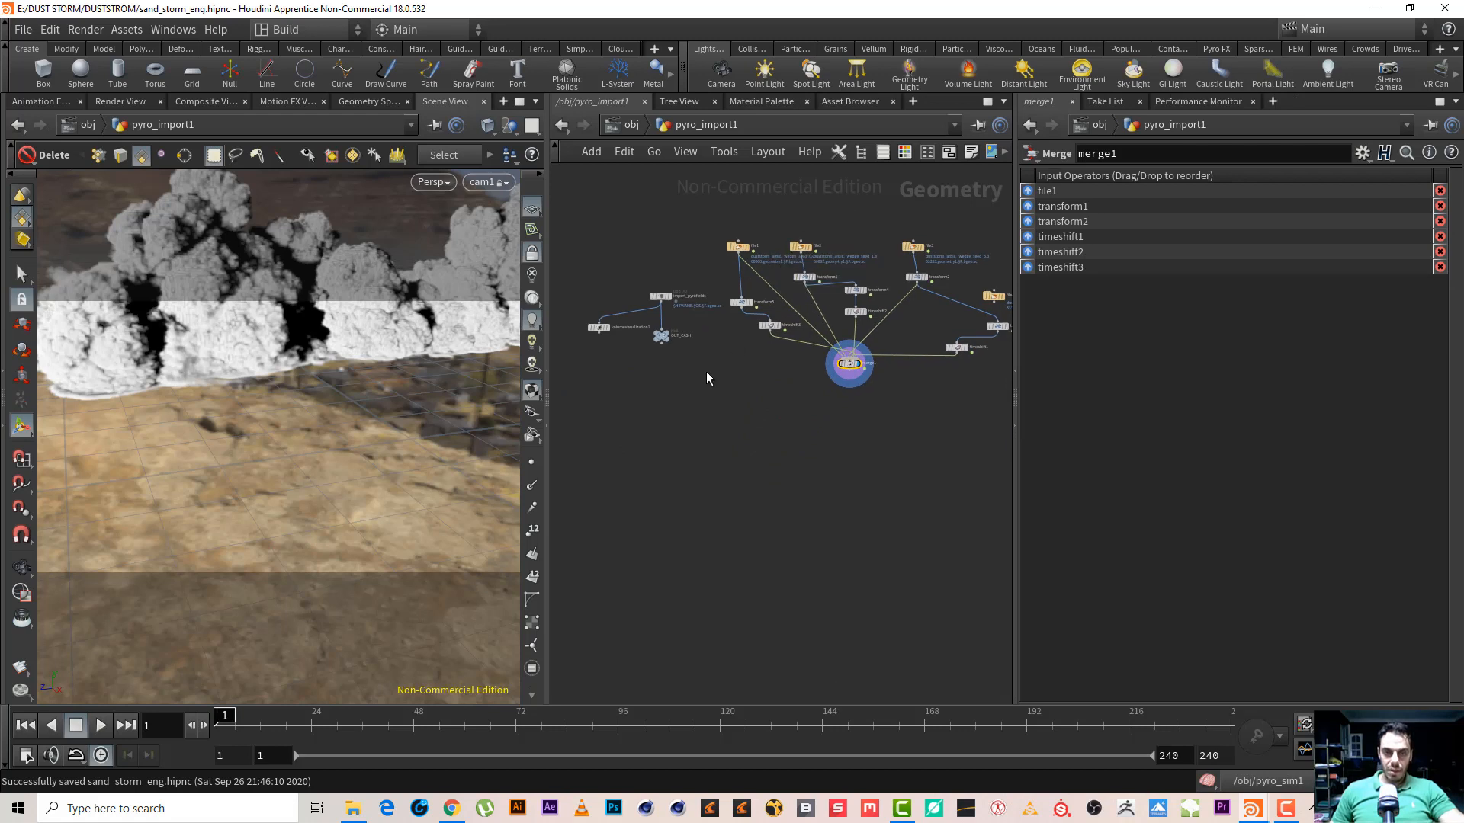
pyautogui.scroll(5, 706, 372)
pyautogui.doubleClick(688, 379)
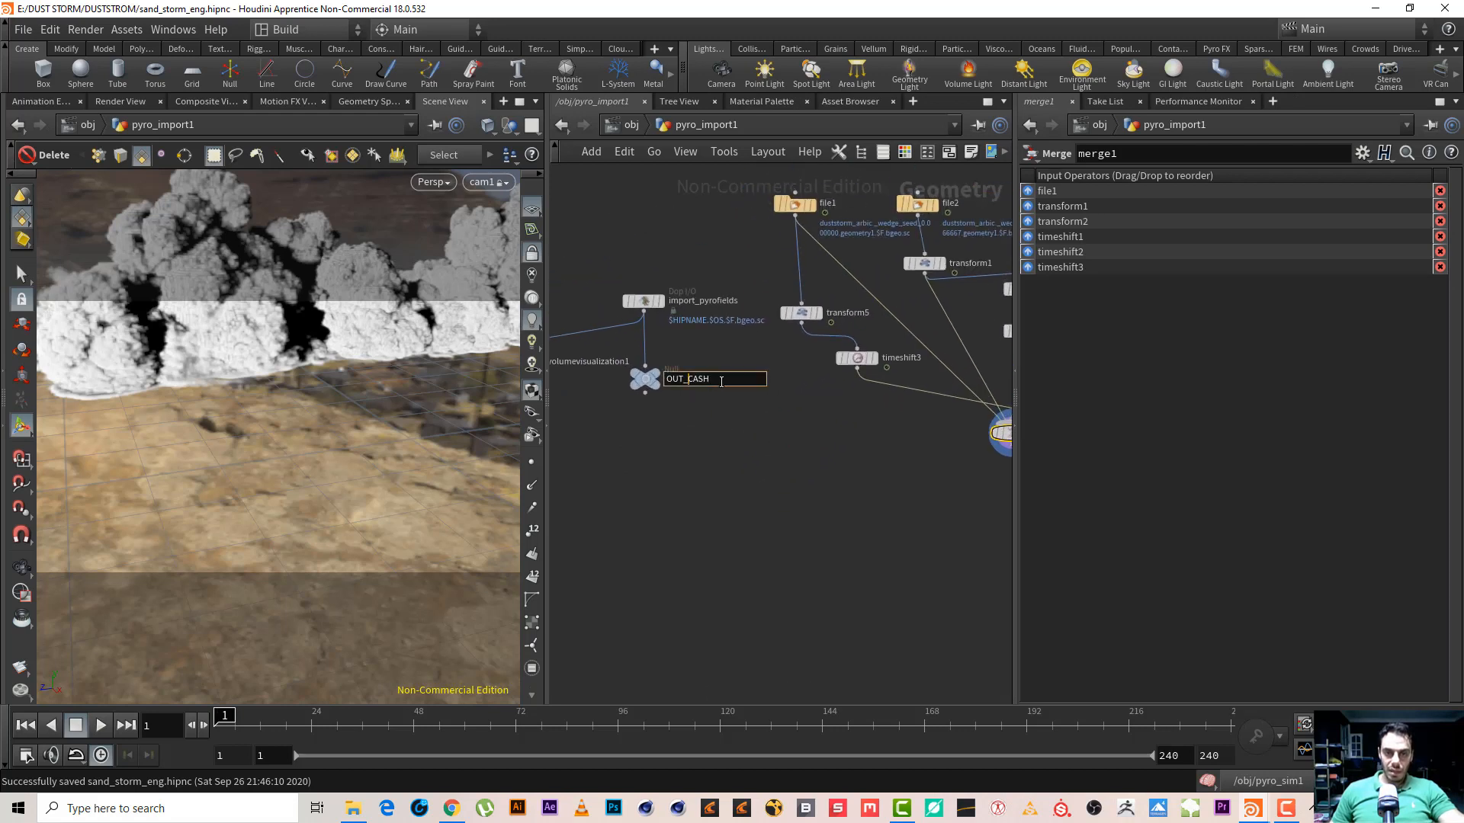
pyautogui.write('2')
pyautogui.press('Return')
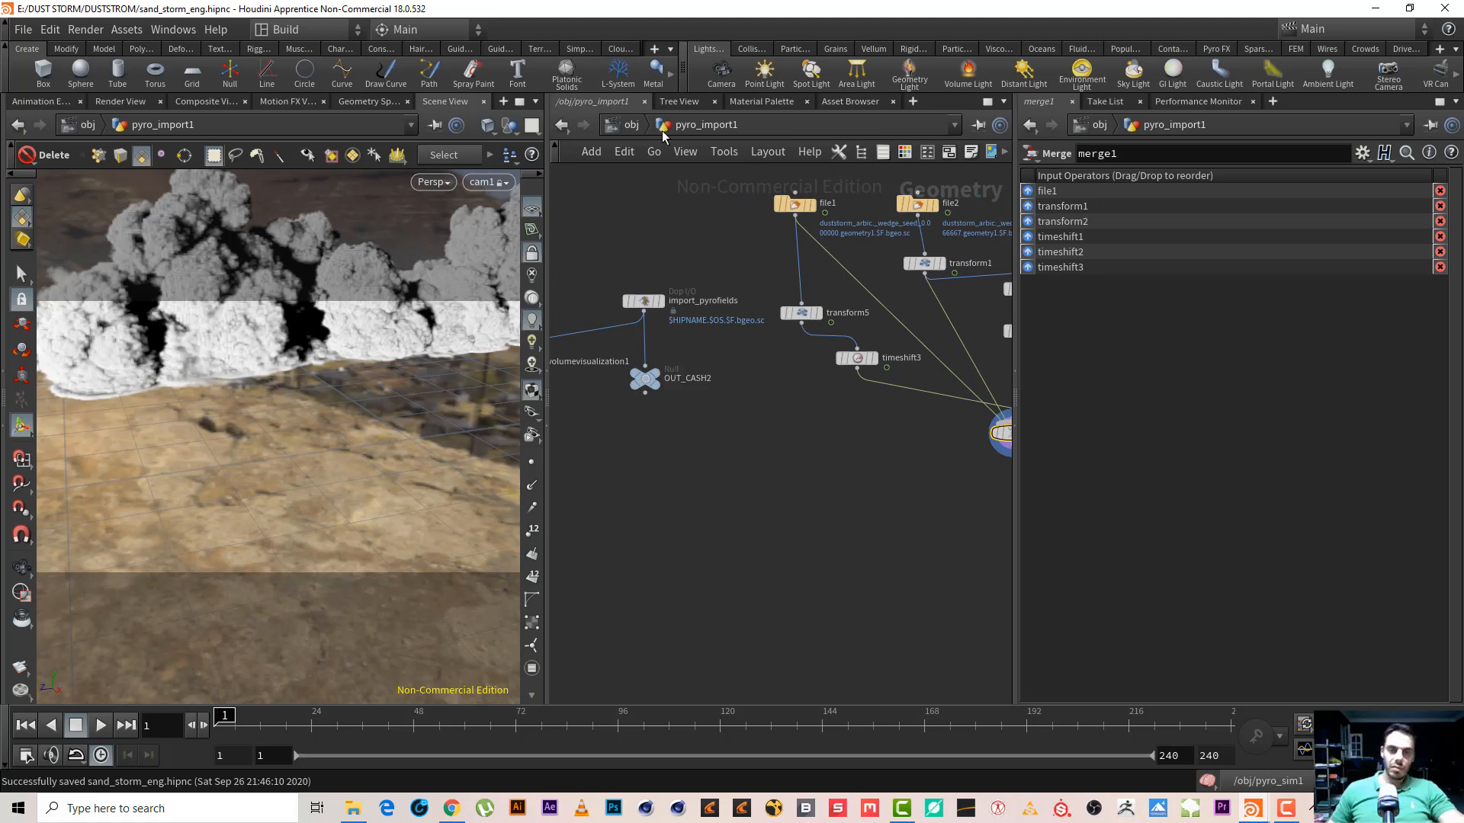
# Return to the object level and switch the network editor to the out context
pyautogui.click(632, 125)
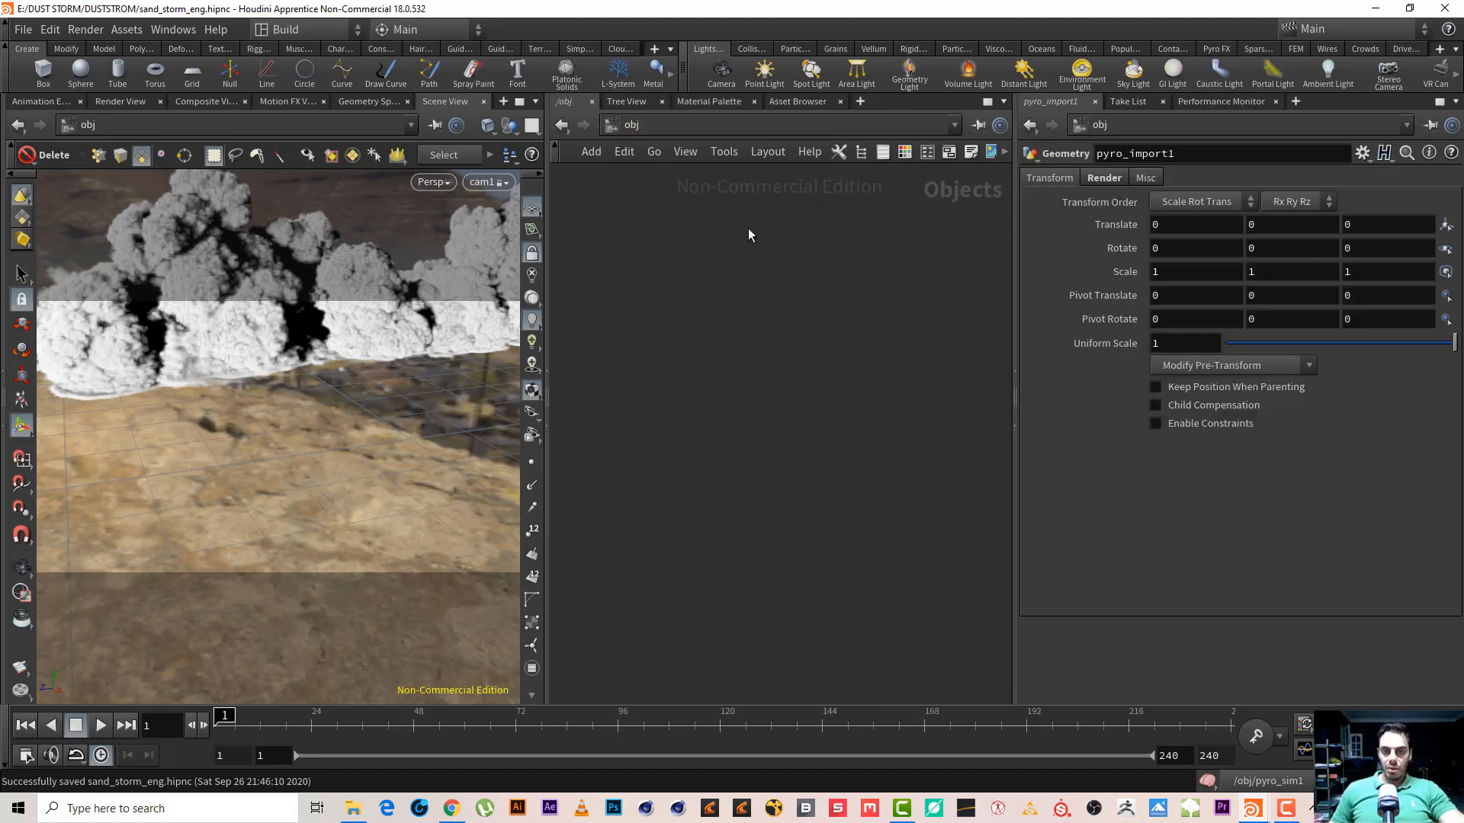
pyautogui.moveTo(638, 353); pyautogui.dragTo(620, 374, button='right')
pyautogui.moveTo(781, 351); pyautogui.dragTo(965, 301, button='right')
pyautogui.moveTo(906, 320); pyautogui.dragTo(715, 451, button='middle')
pyautogui.moveTo(736, 435); pyautogui.dragTo(839, 340, button='right')
pyautogui.moveTo(840, 340); pyautogui.dragTo(764, 589, button='middle')
pyautogui.moveTo(813, 445); pyautogui.dragTo(823, 487, button='middle')
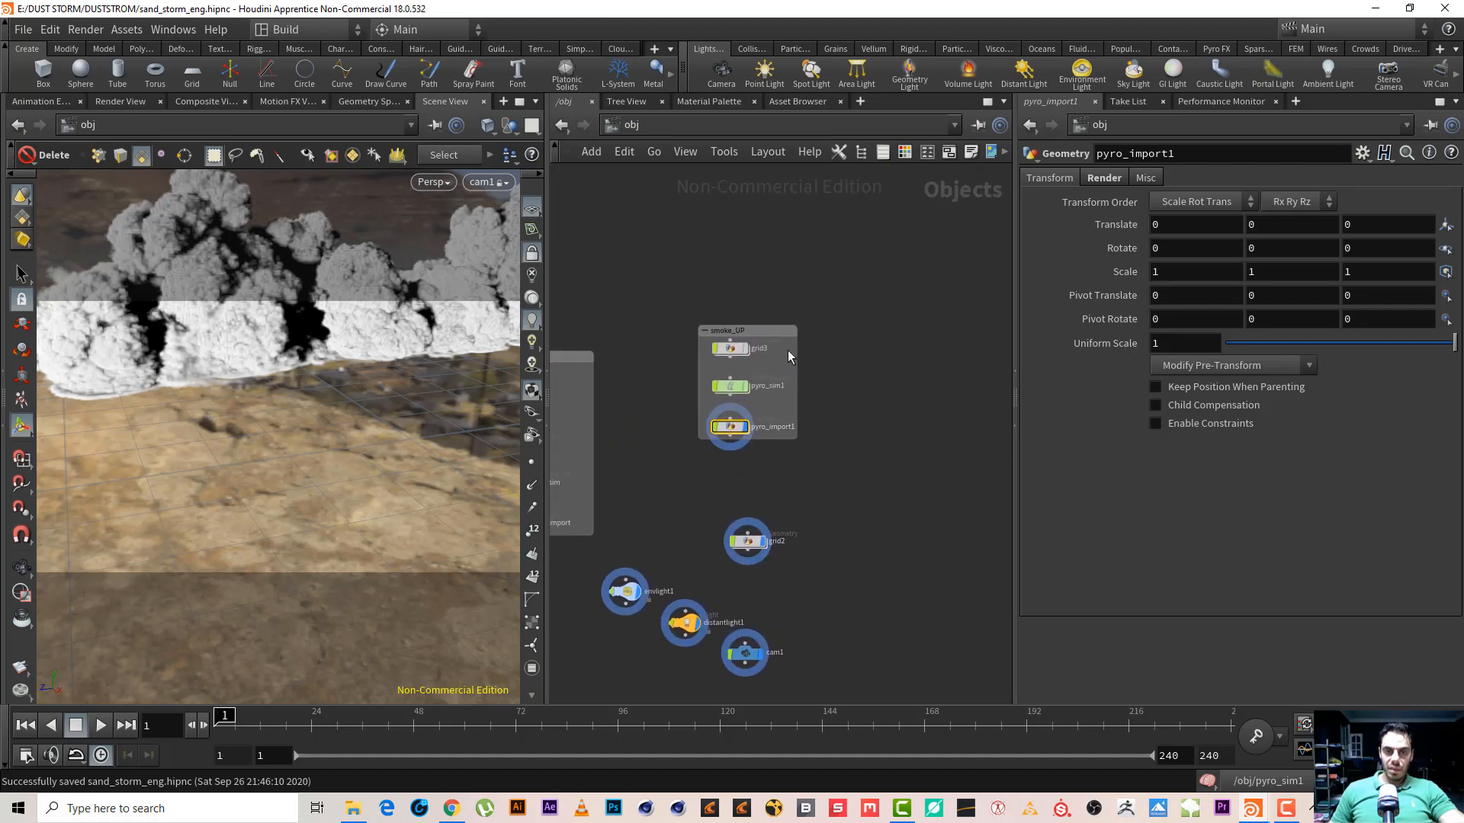
pyautogui.click(758, 125)
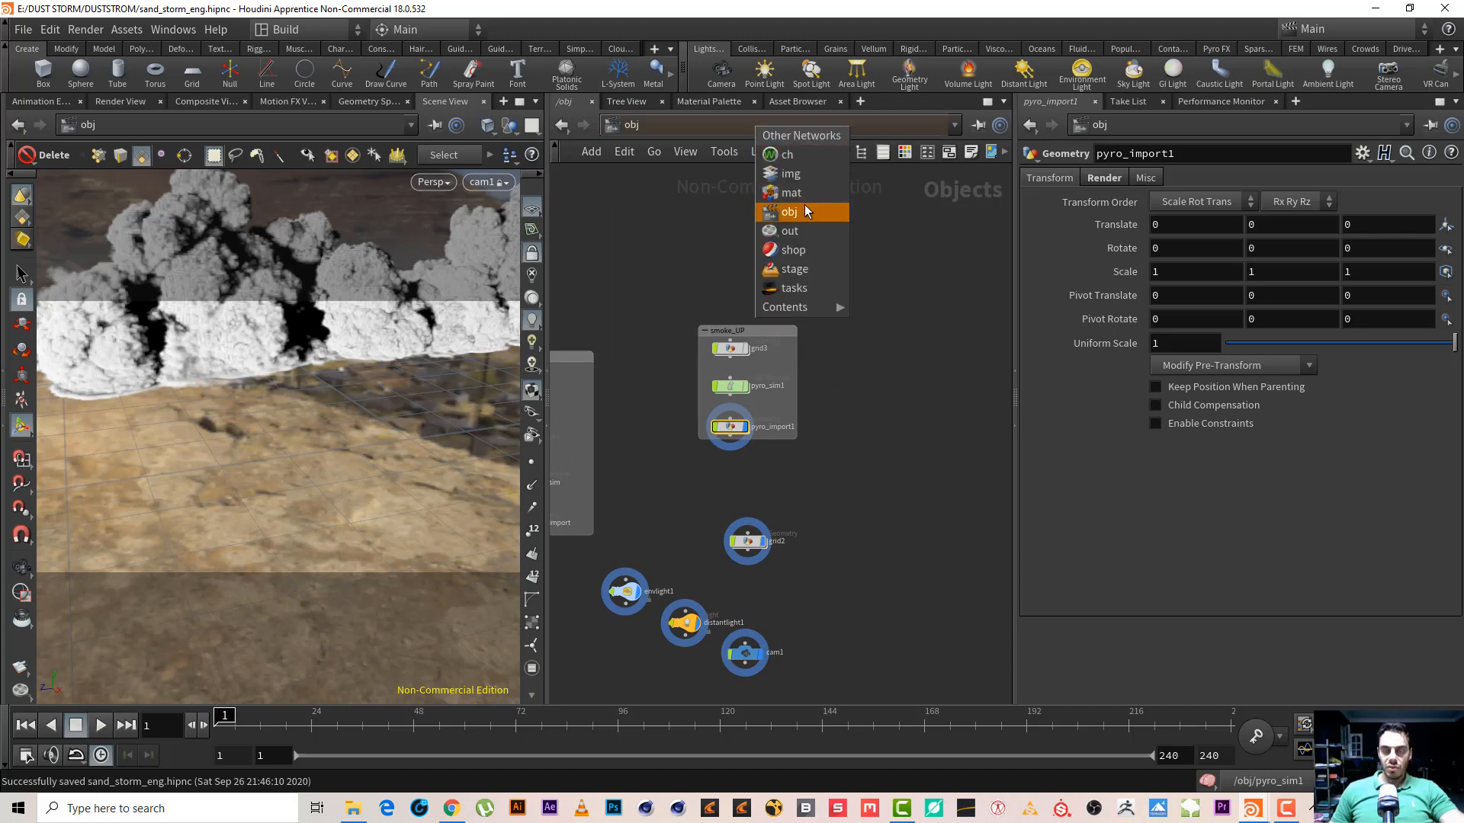
pyautogui.click(793, 230)
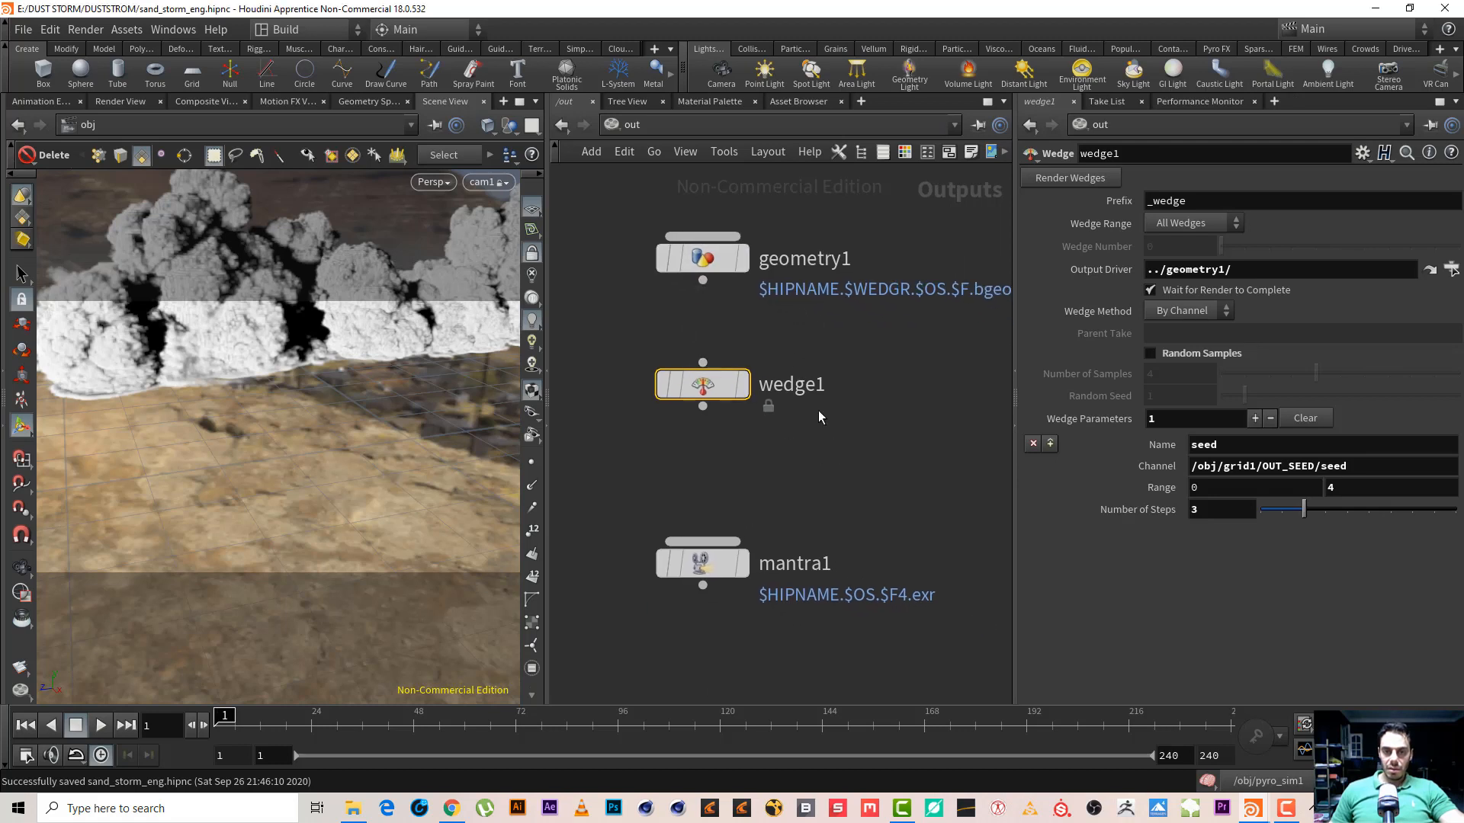
# Move the geometry1 and wedge1 nodes together slightly closer to mantra1
pyautogui.moveTo(827, 418); pyautogui.dragTo(657, 214)
pyautogui.moveTo(697, 265); pyautogui.dragTo(694, 317)
pyautogui.moveTo(815, 218); pyautogui.dragTo(639, 497)
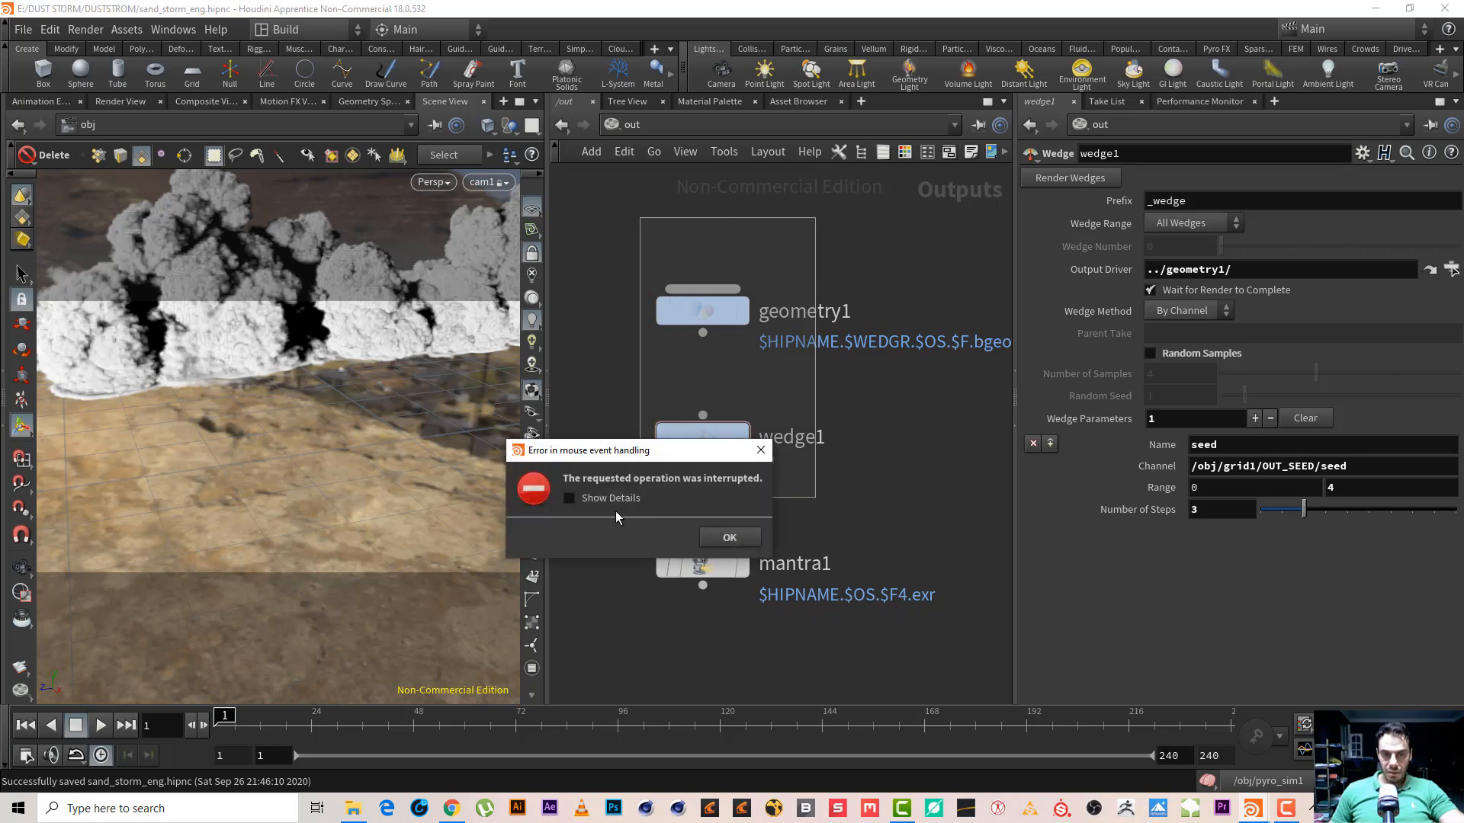
pyautogui.click(619, 499)
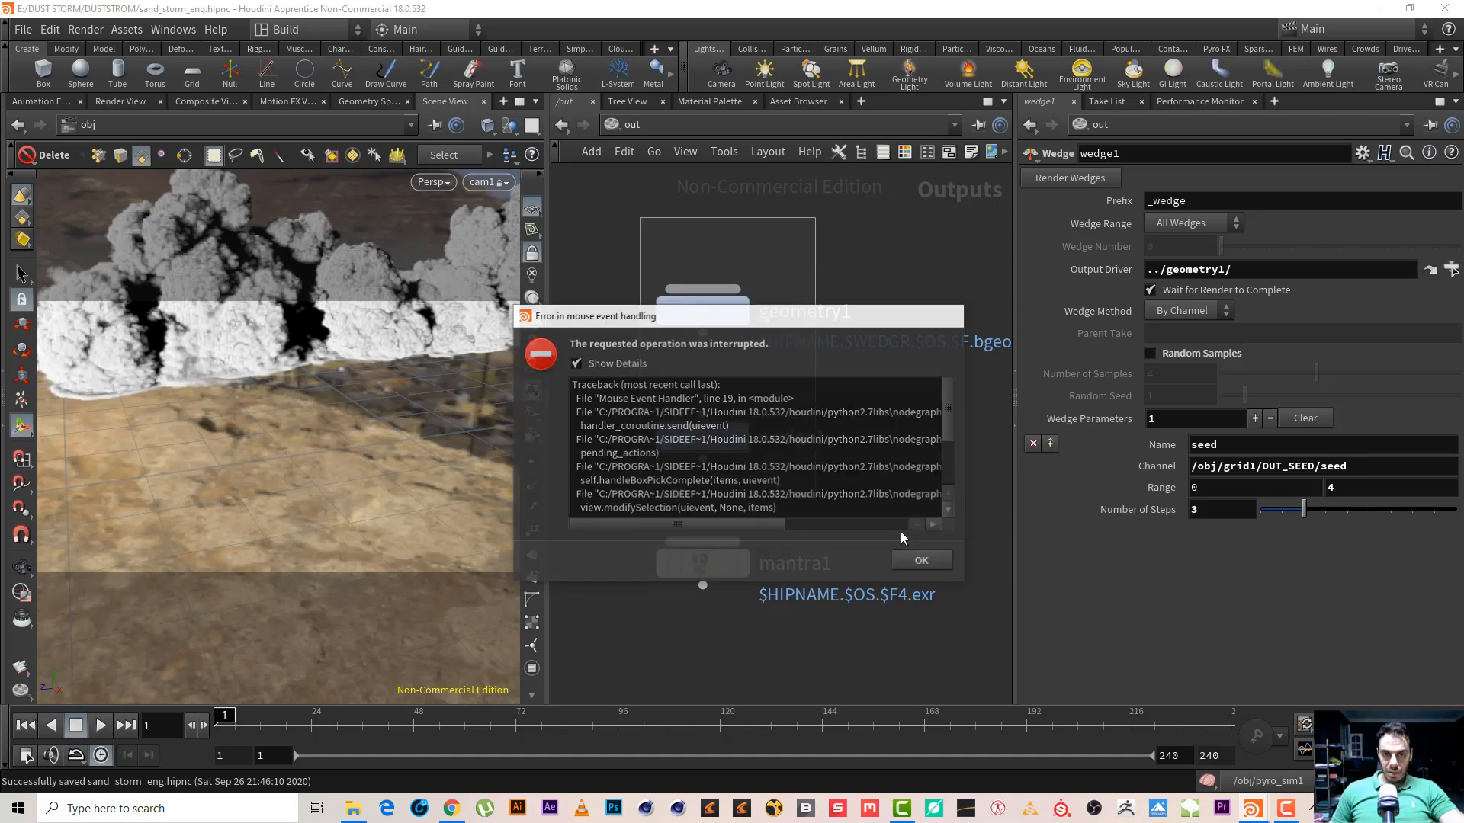
pyautogui.click(904, 538)
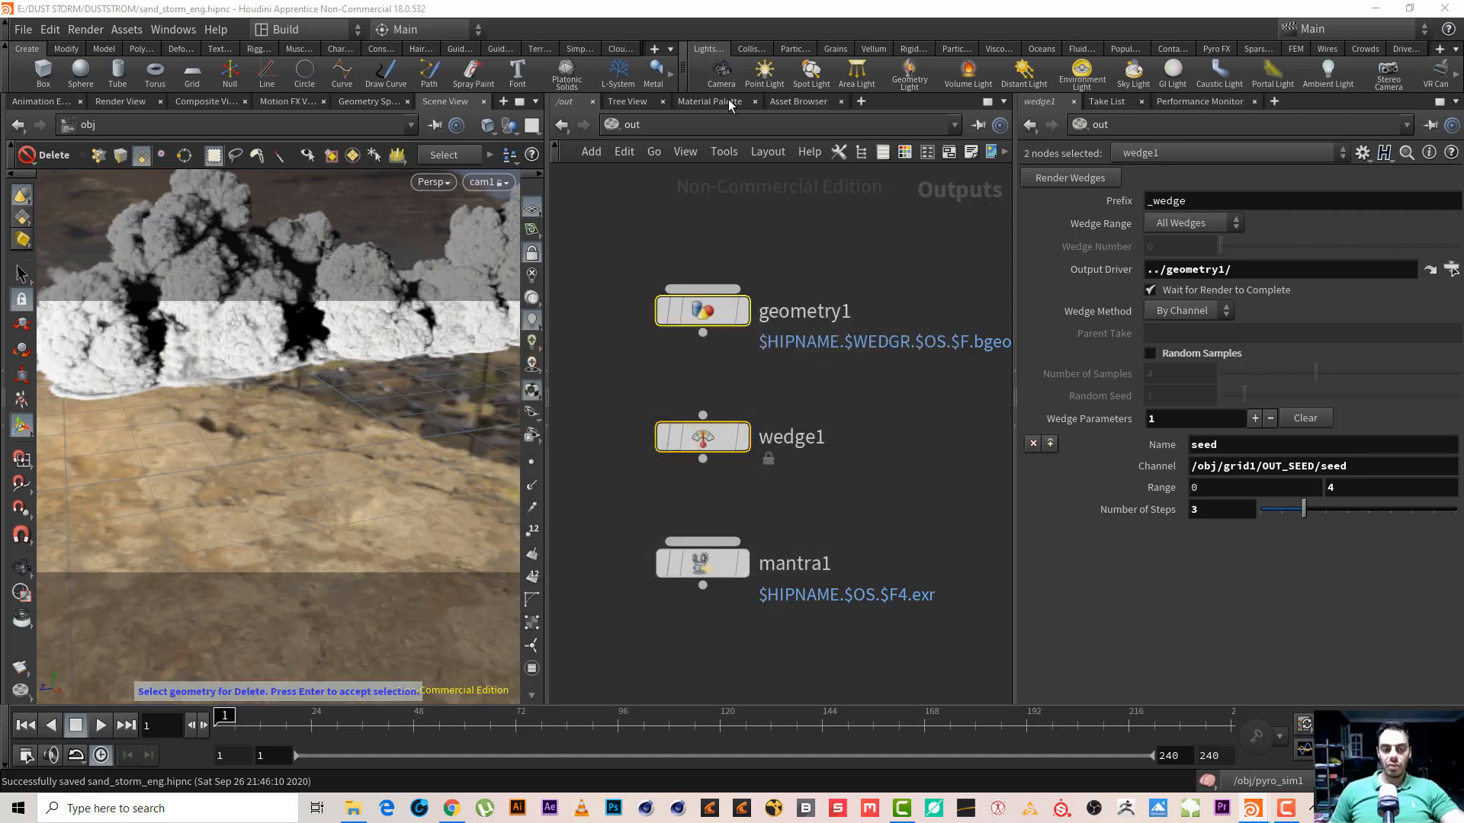
# Enclose geometry1 and wedge1 in a network box named WEDGE1
pyautogui.moveTo(831, 212); pyautogui.dragTo(576, 515)
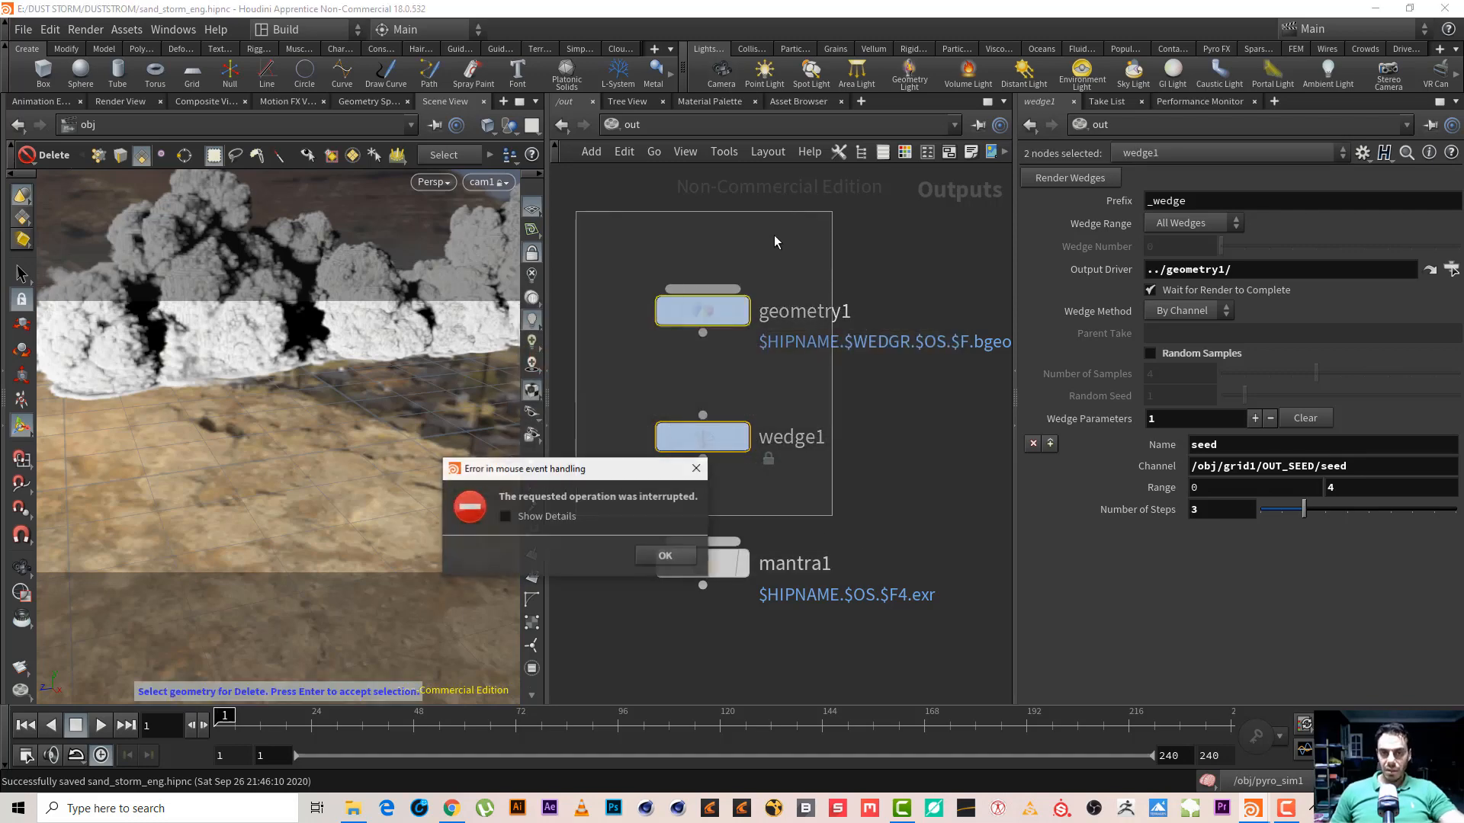
pyautogui.click(665, 556)
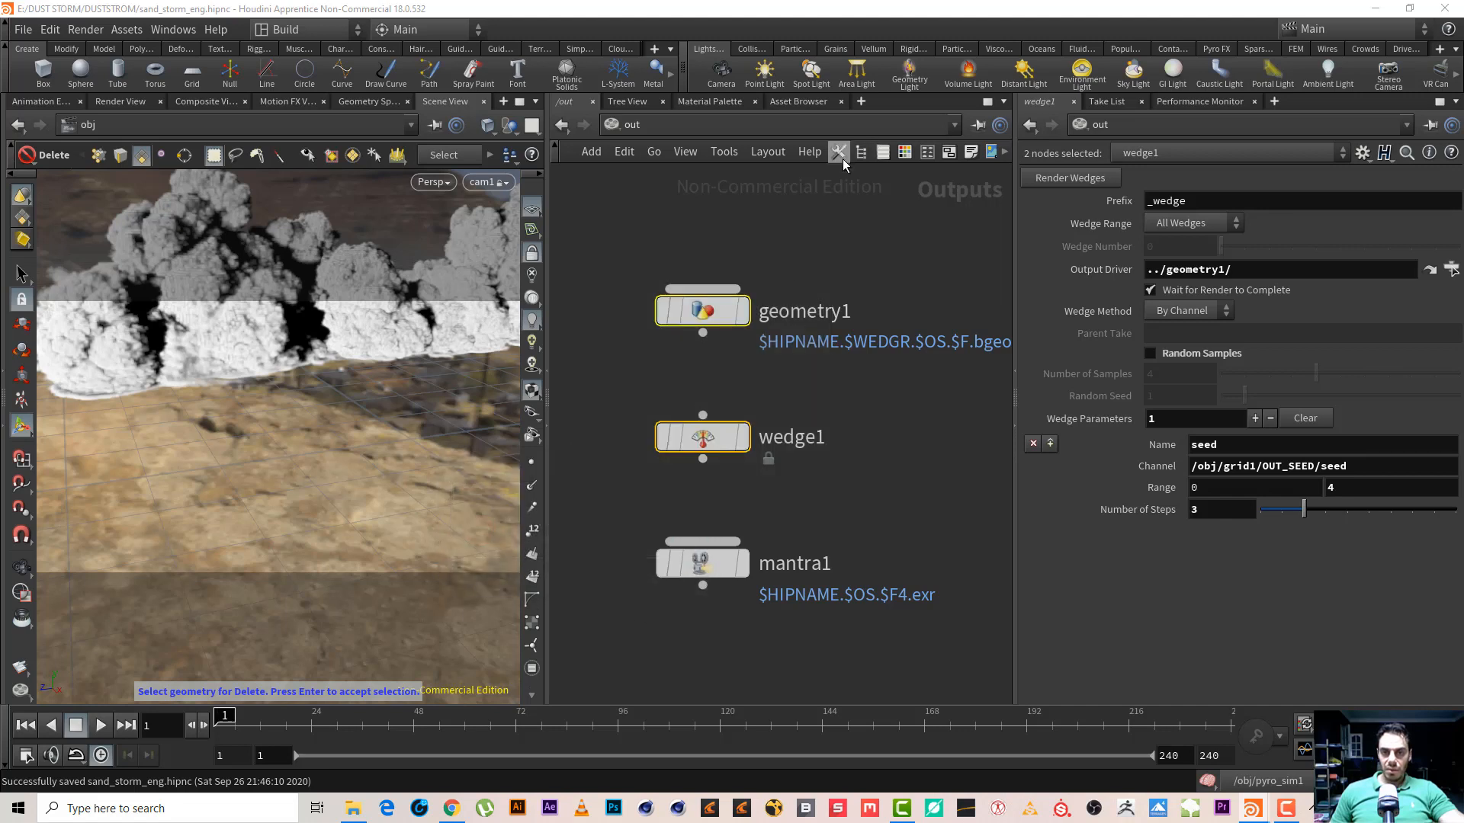
pyautogui.click(949, 152)
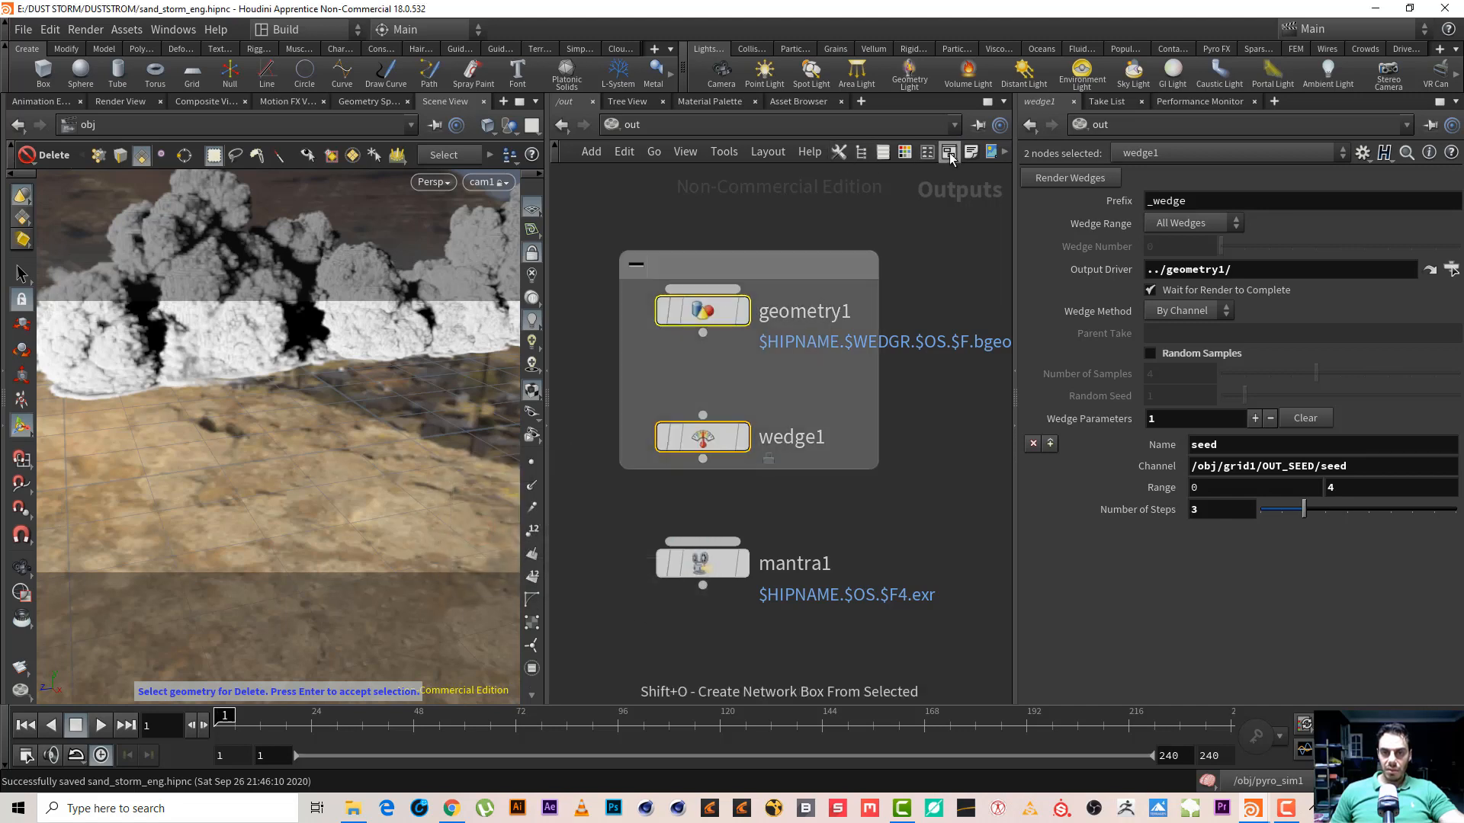
pyautogui.doubleClick(721, 263)
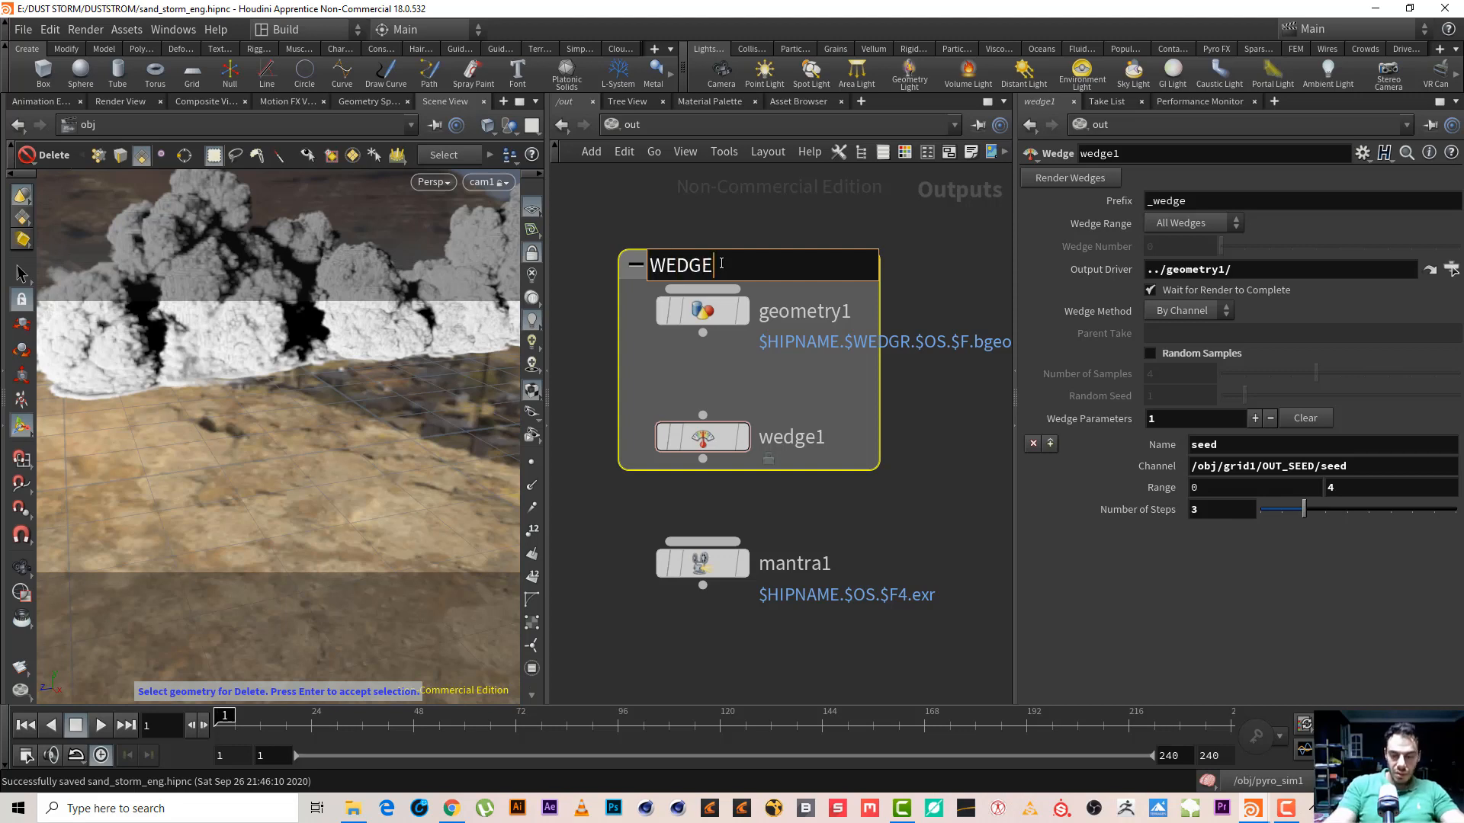
pyautogui.press('Return')
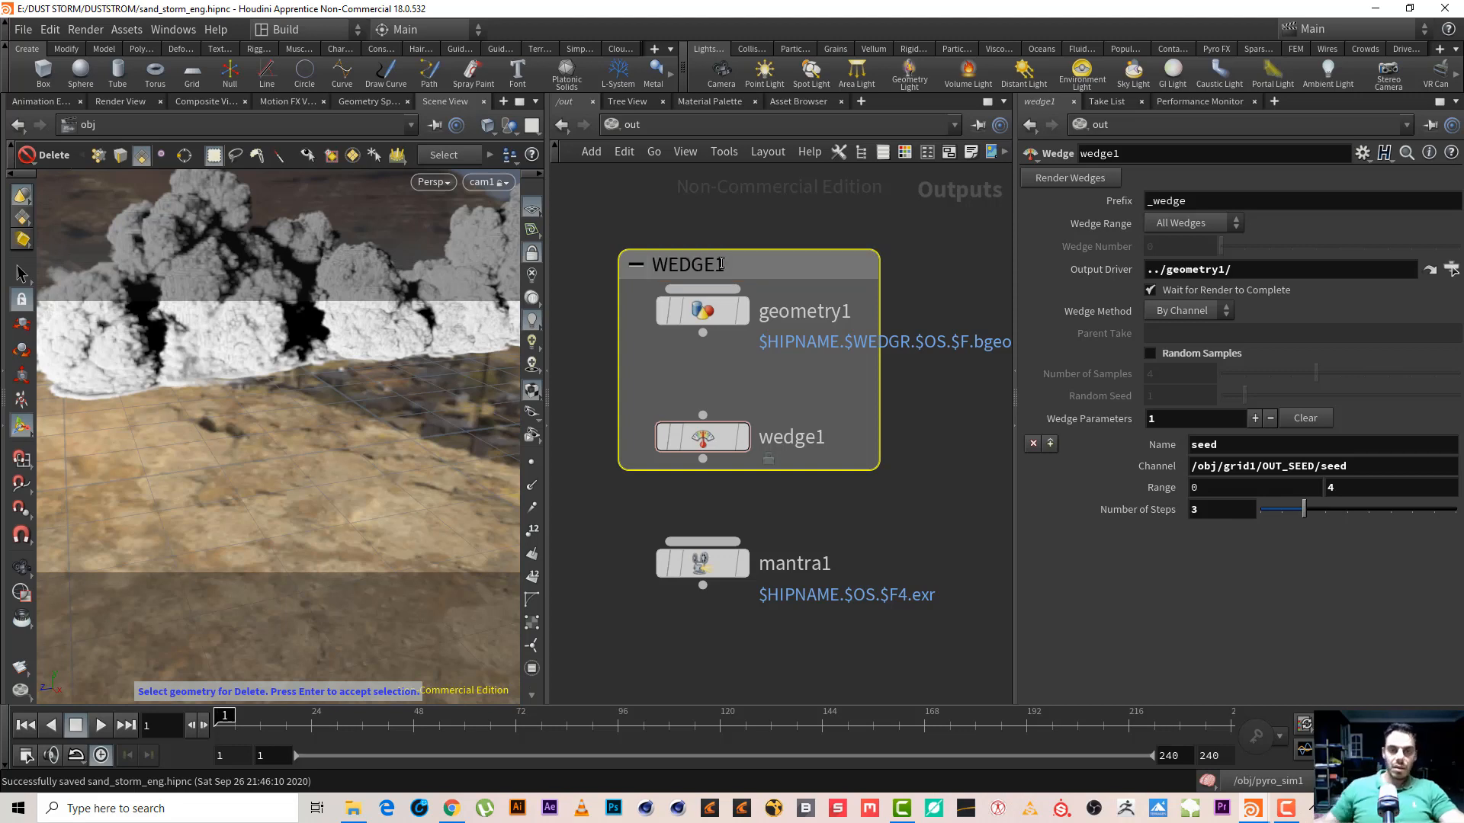
# Duplicate the WEDGE1 network box with its two nodes and place the copy beside the original
pyautogui.hotkey('ctrl', 'c')
pyautogui.hotkey('ctrl', 'v')
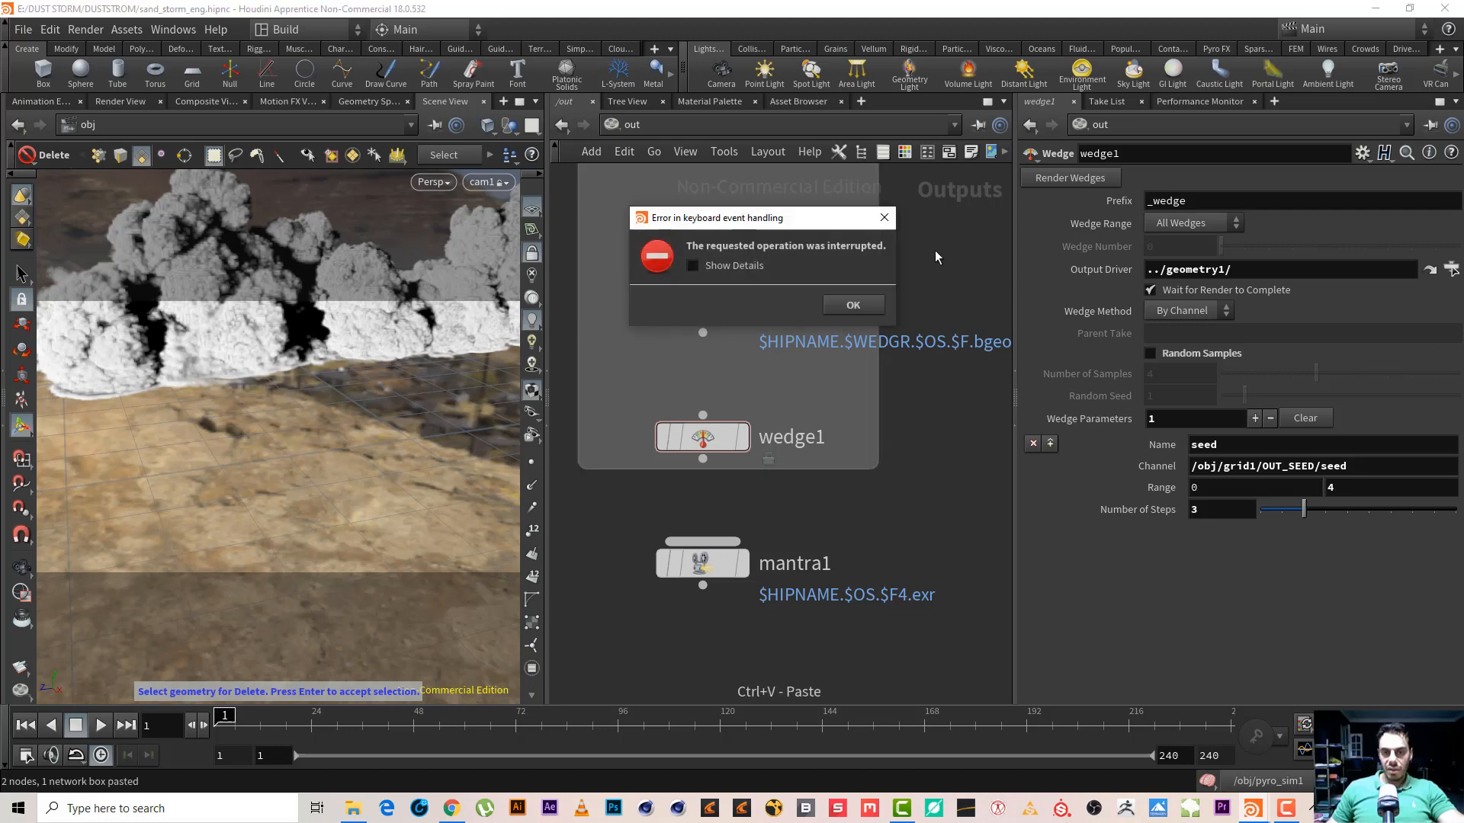
pyautogui.click(879, 298)
pyautogui.moveTo(934, 272); pyautogui.dragTo(782, 381, button='middle')
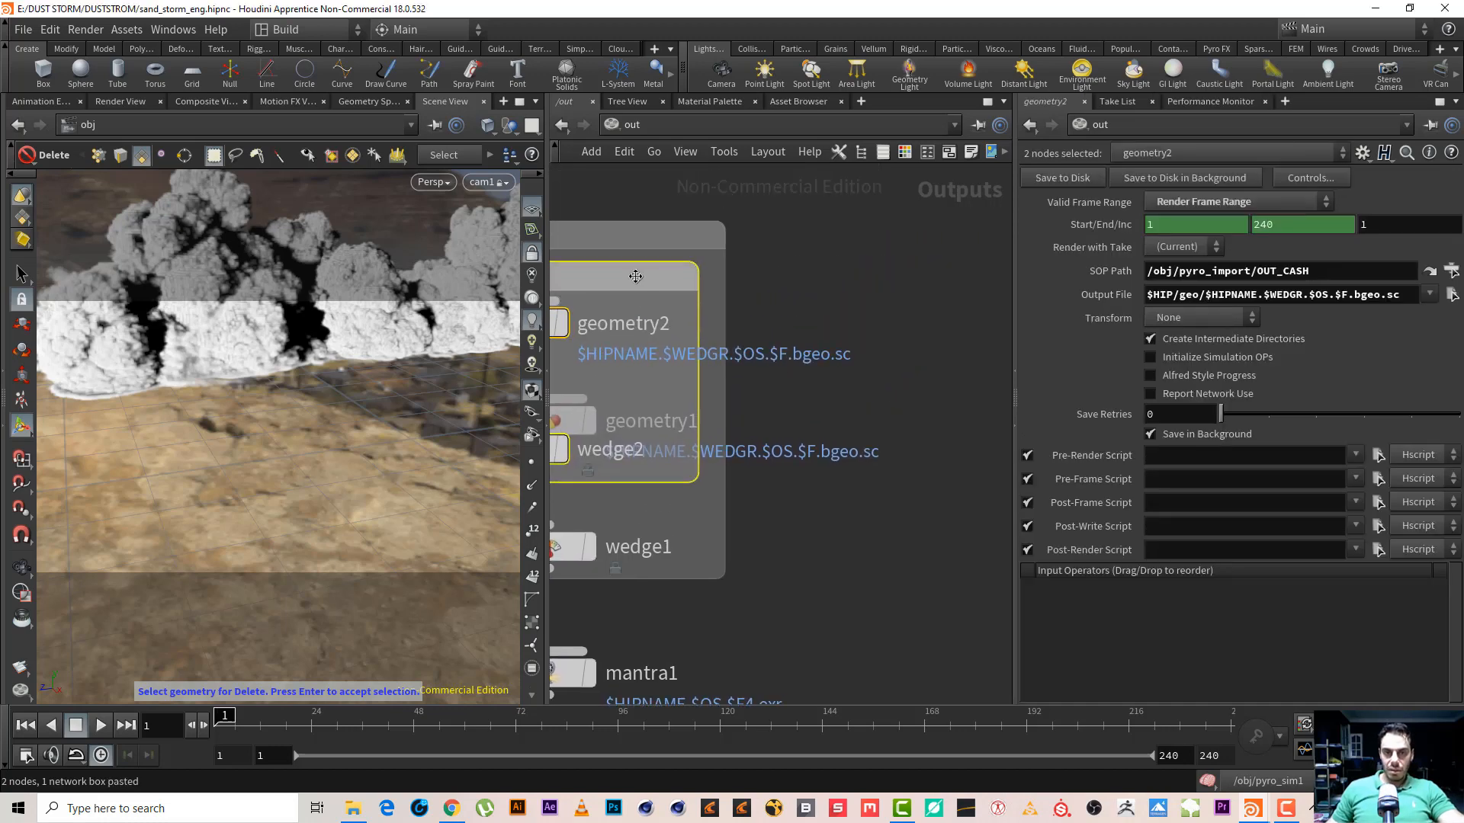
pyautogui.moveTo(639, 276); pyautogui.dragTo(990, 295)
pyautogui.click(869, 446)
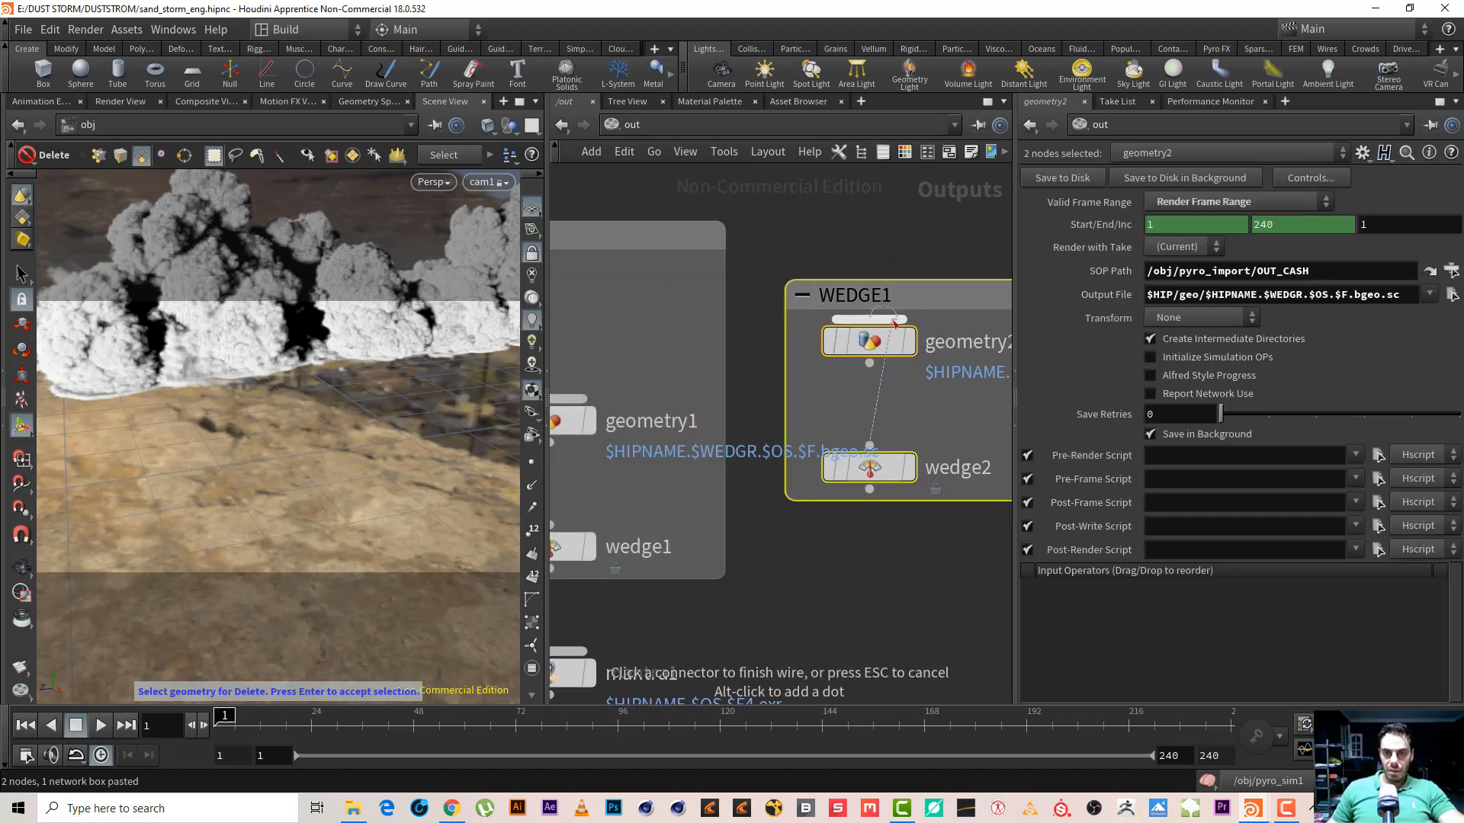
pyautogui.press('Escape')
# Rename the copied network box to WEDGE2
pyautogui.doubleClick(916, 295)
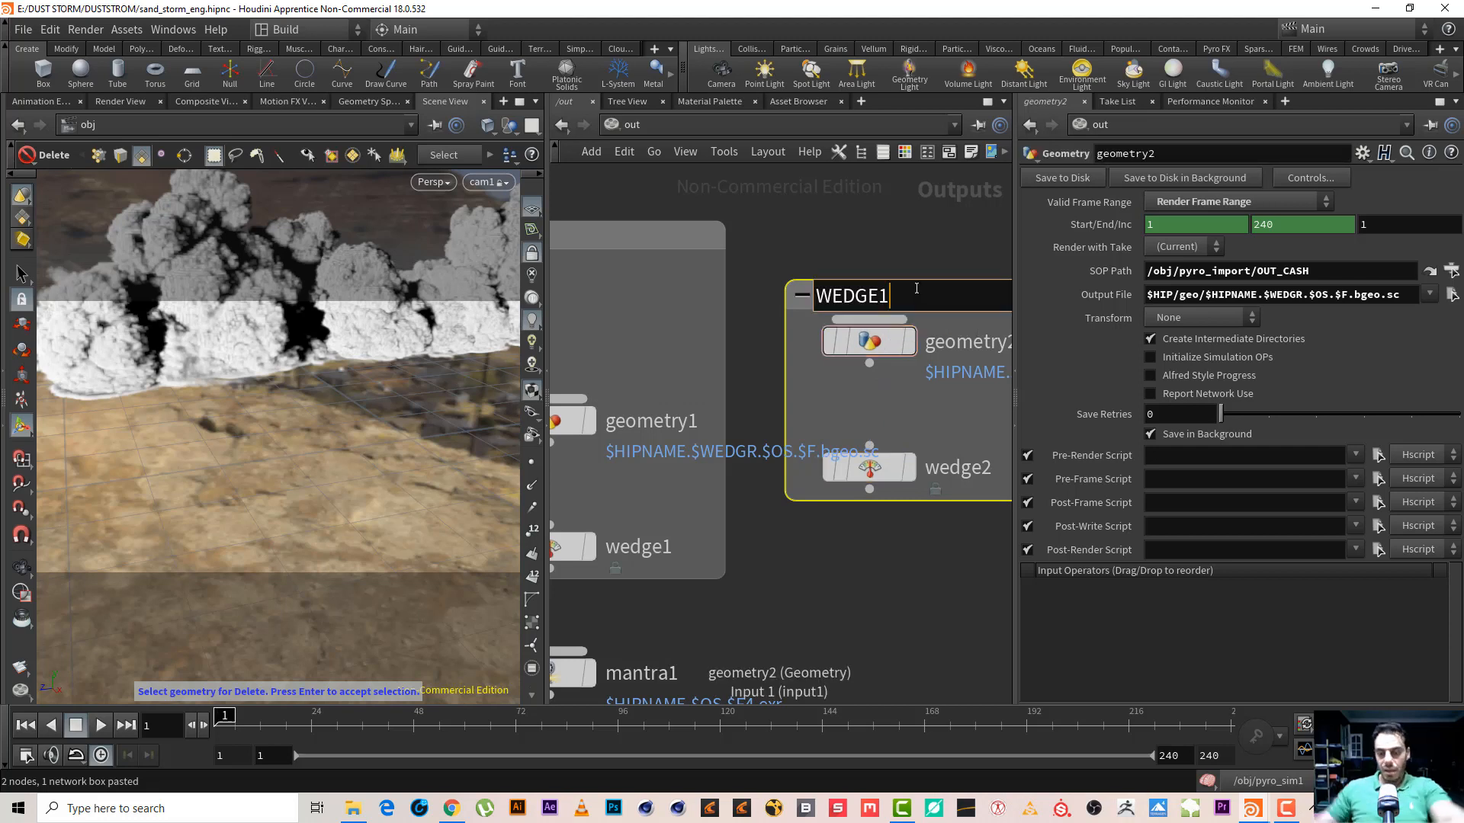
pyautogui.press('BackSpace')
pyautogui.write('2')
pyautogui.press('Return')
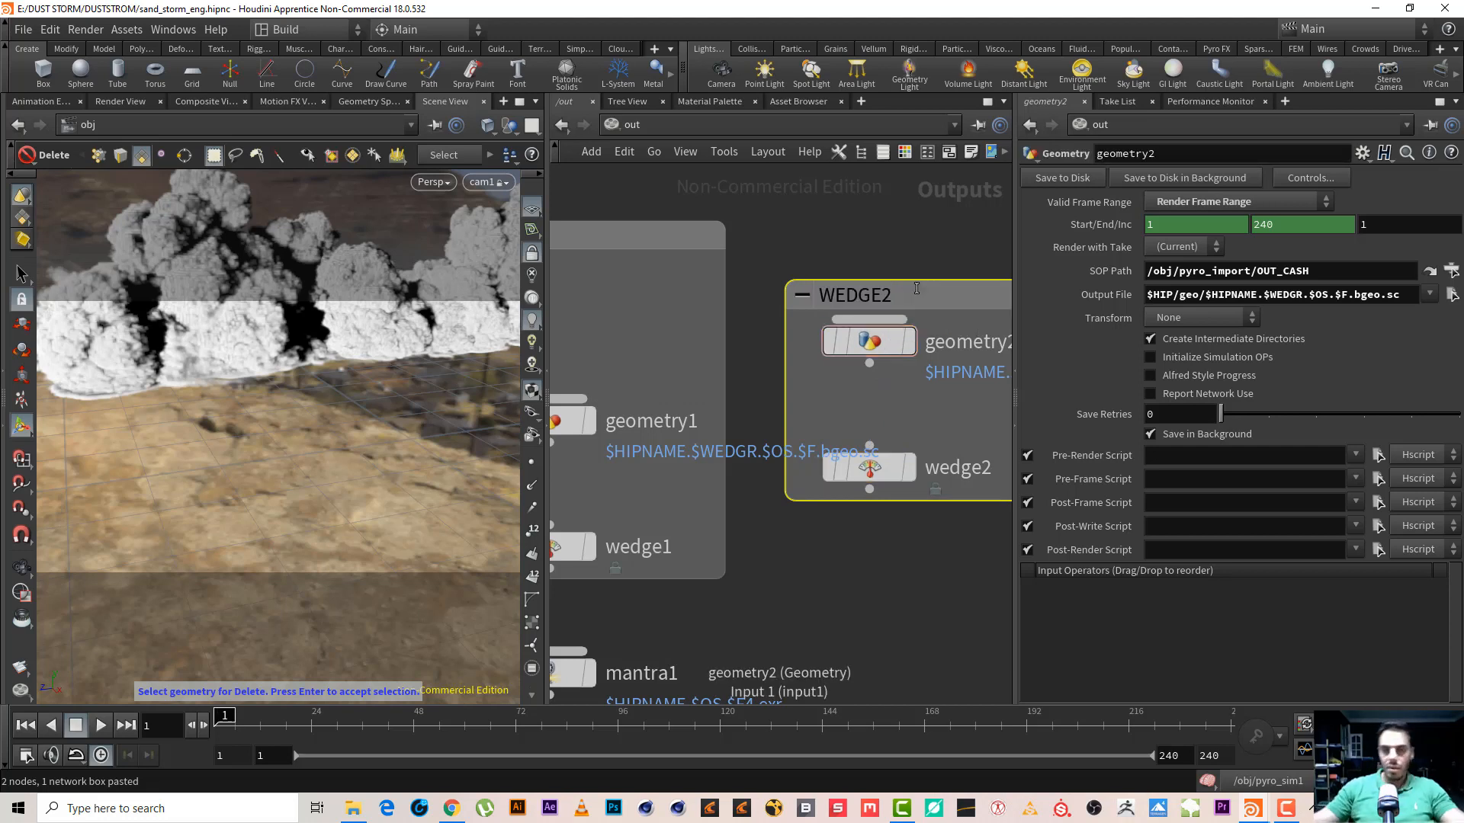
# Set the SOP Path of geometry2 to /obj/pyro_import1/OUT_CASH2
pyautogui.click(881, 347)
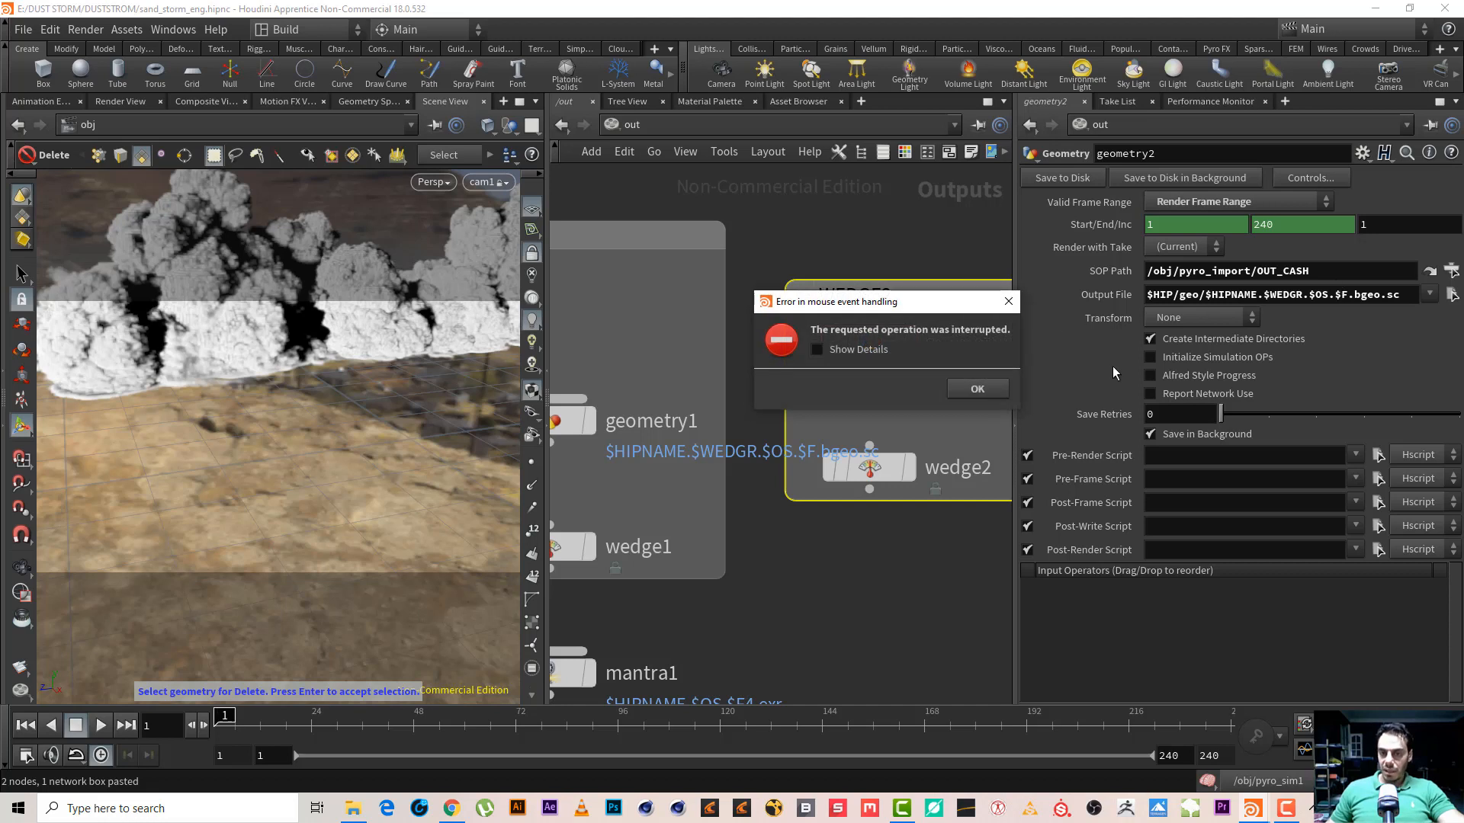
pyautogui.click(977, 389)
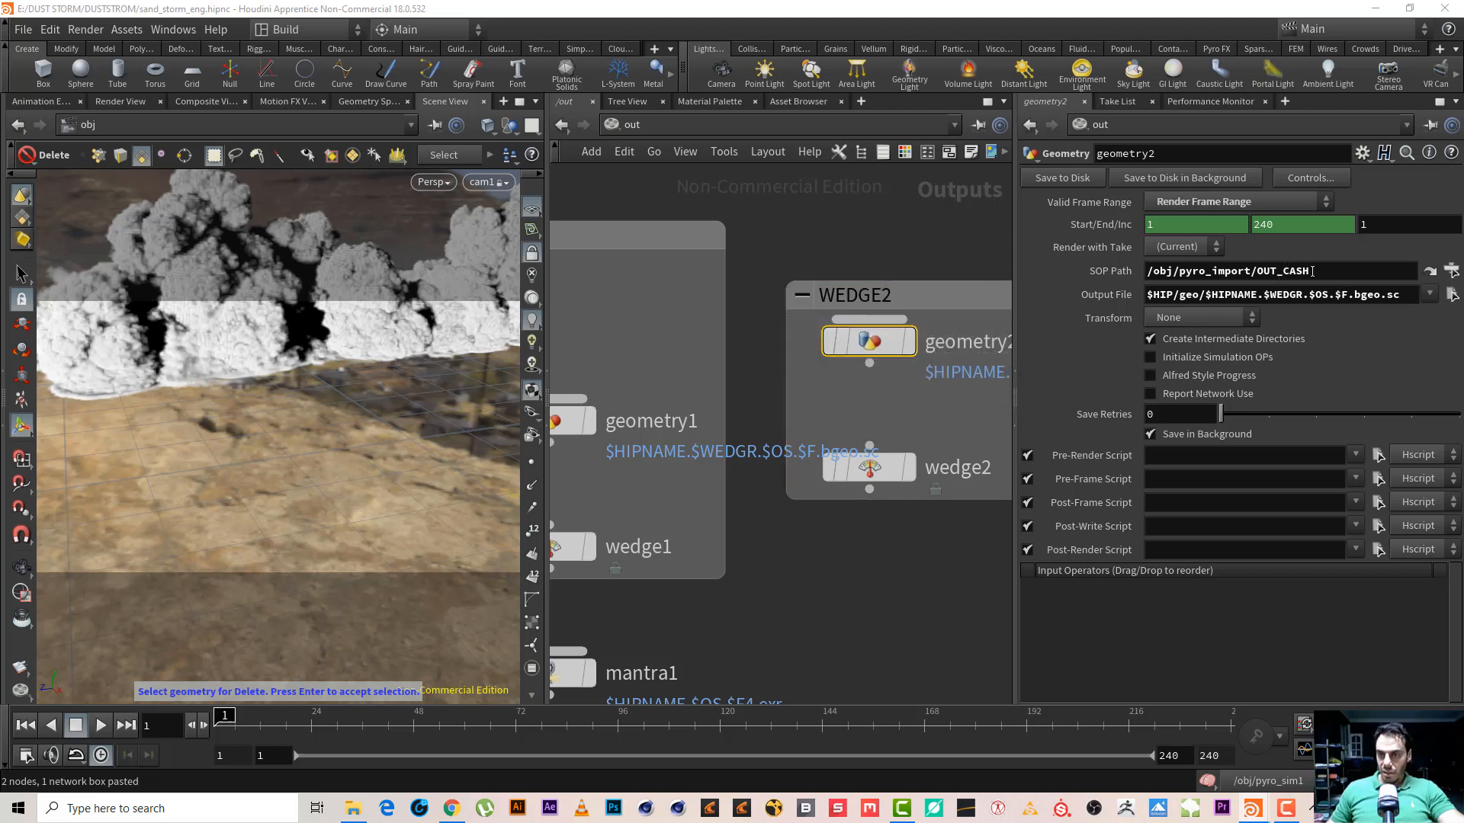
pyautogui.click(1314, 271)
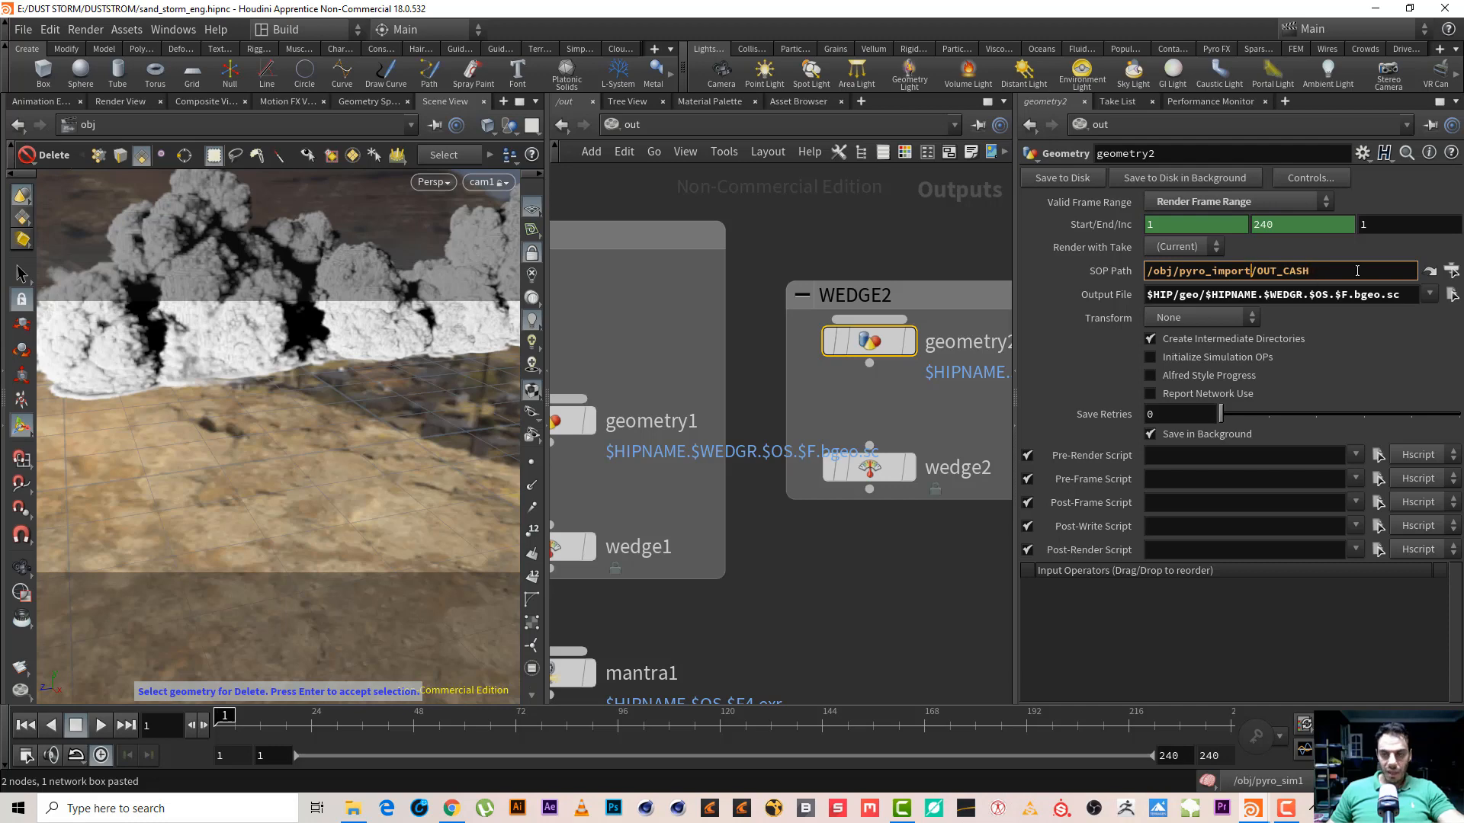
pyautogui.press('Return')
pyautogui.click(1449, 272)
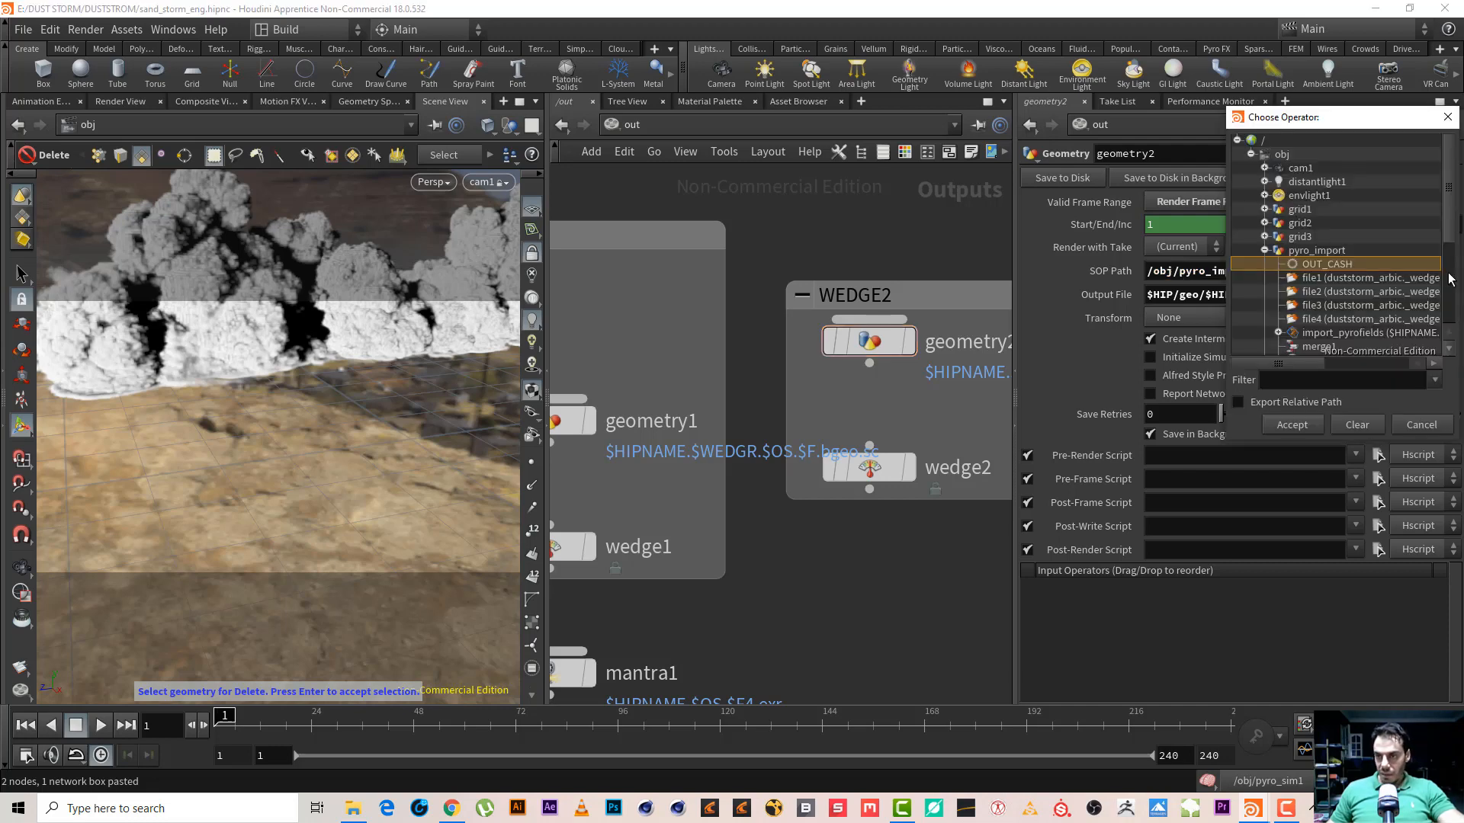
pyautogui.click(1264, 251)
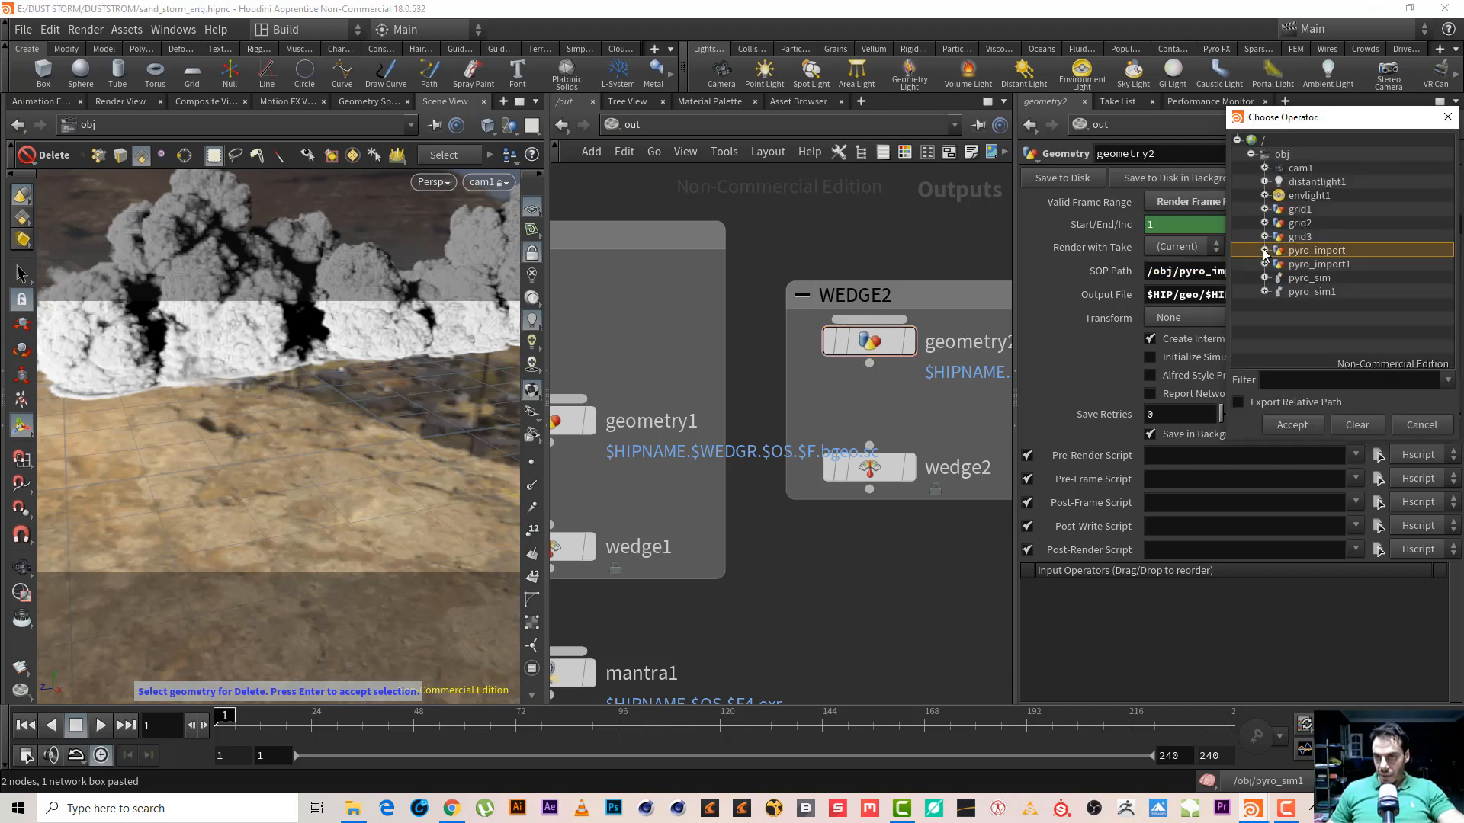
pyautogui.click(1265, 264)
pyautogui.doubleClick(1327, 279)
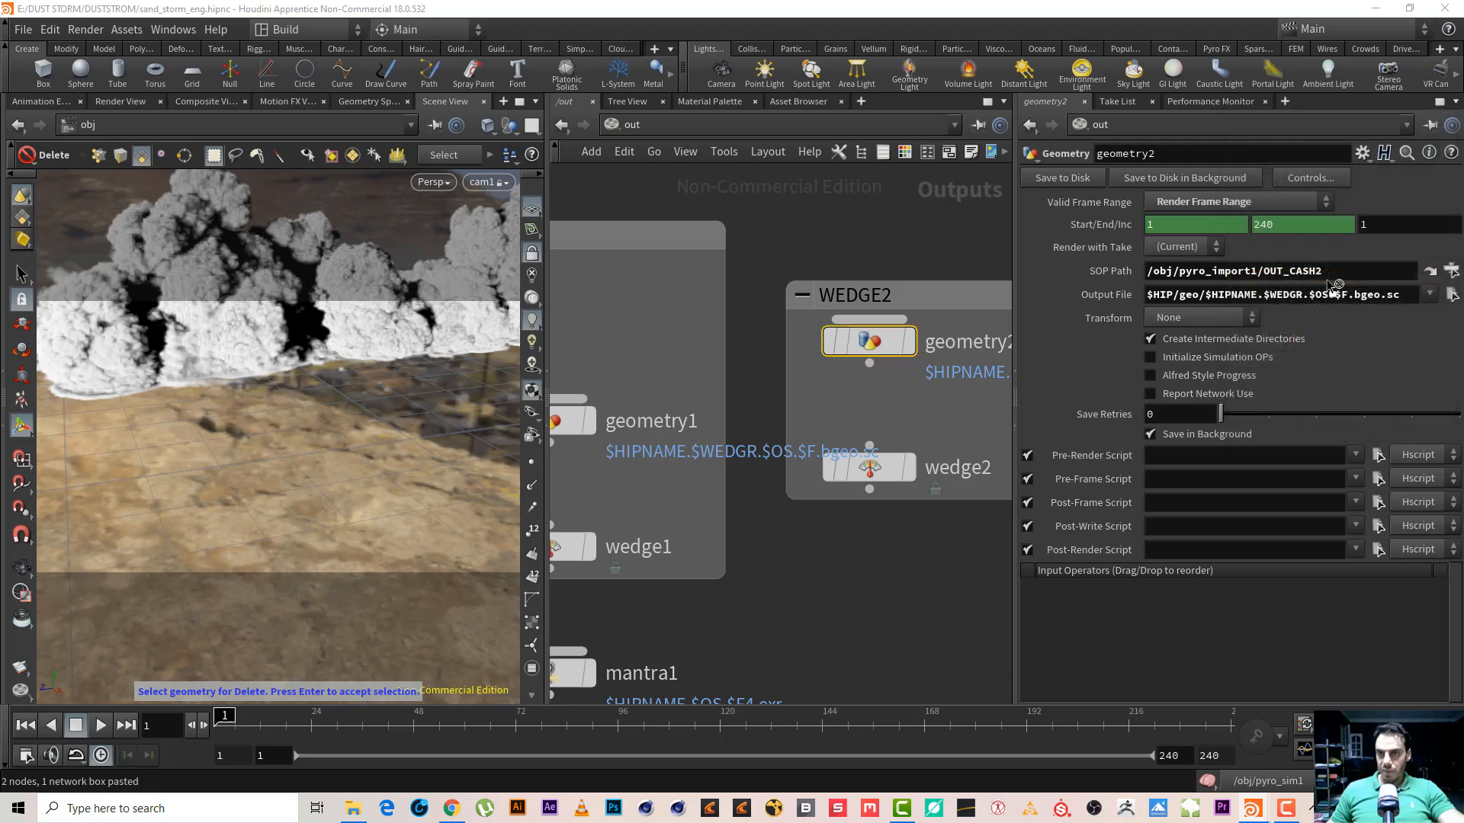
# Set wedge2's seed channel path to /obj/grid2/OUT_SEED/seed
pyautogui.moveTo(886, 473)
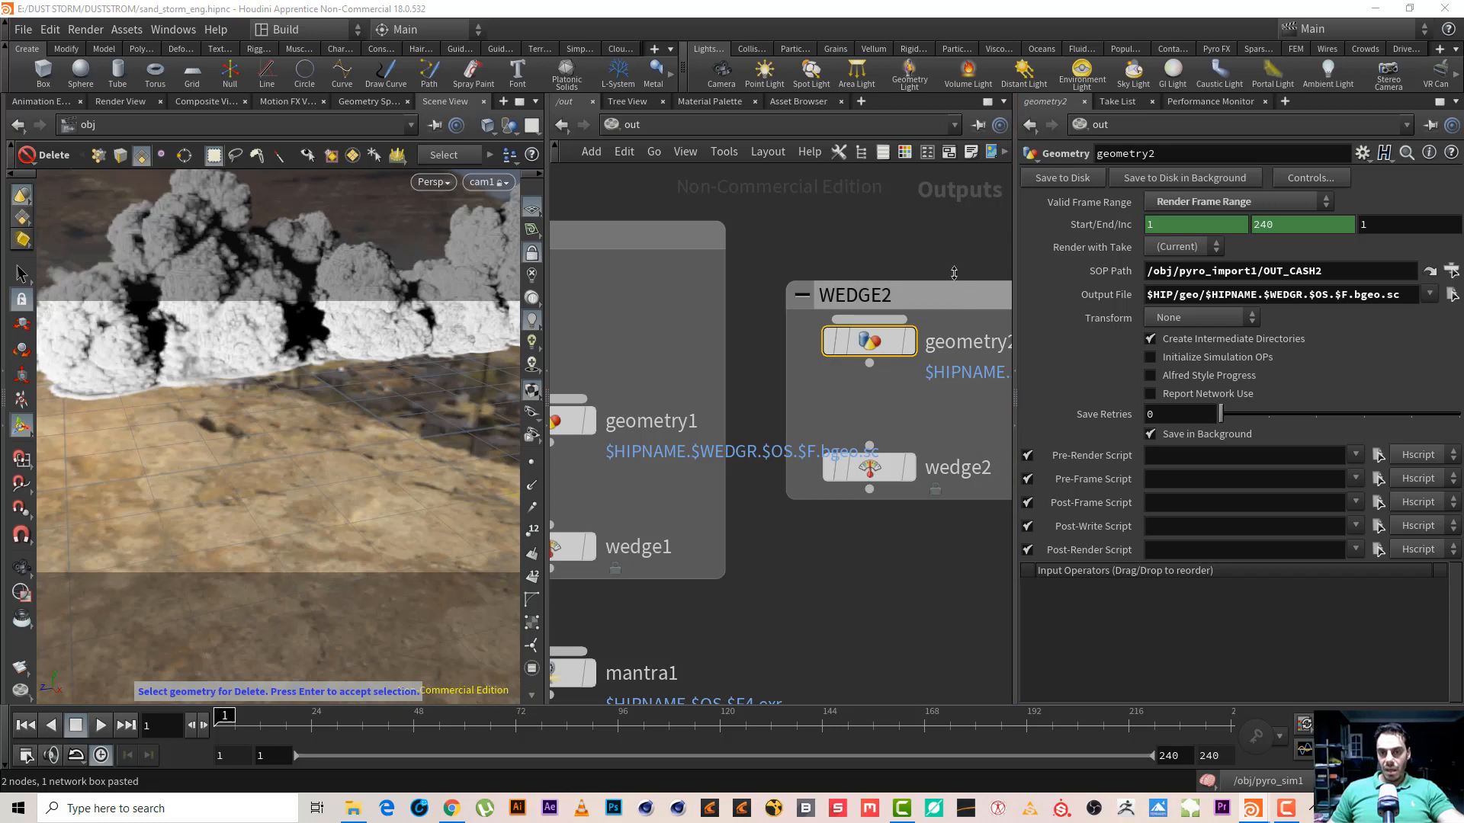
pyautogui.moveTo(943, 238); pyautogui.dragTo(885, 239, button='middle')
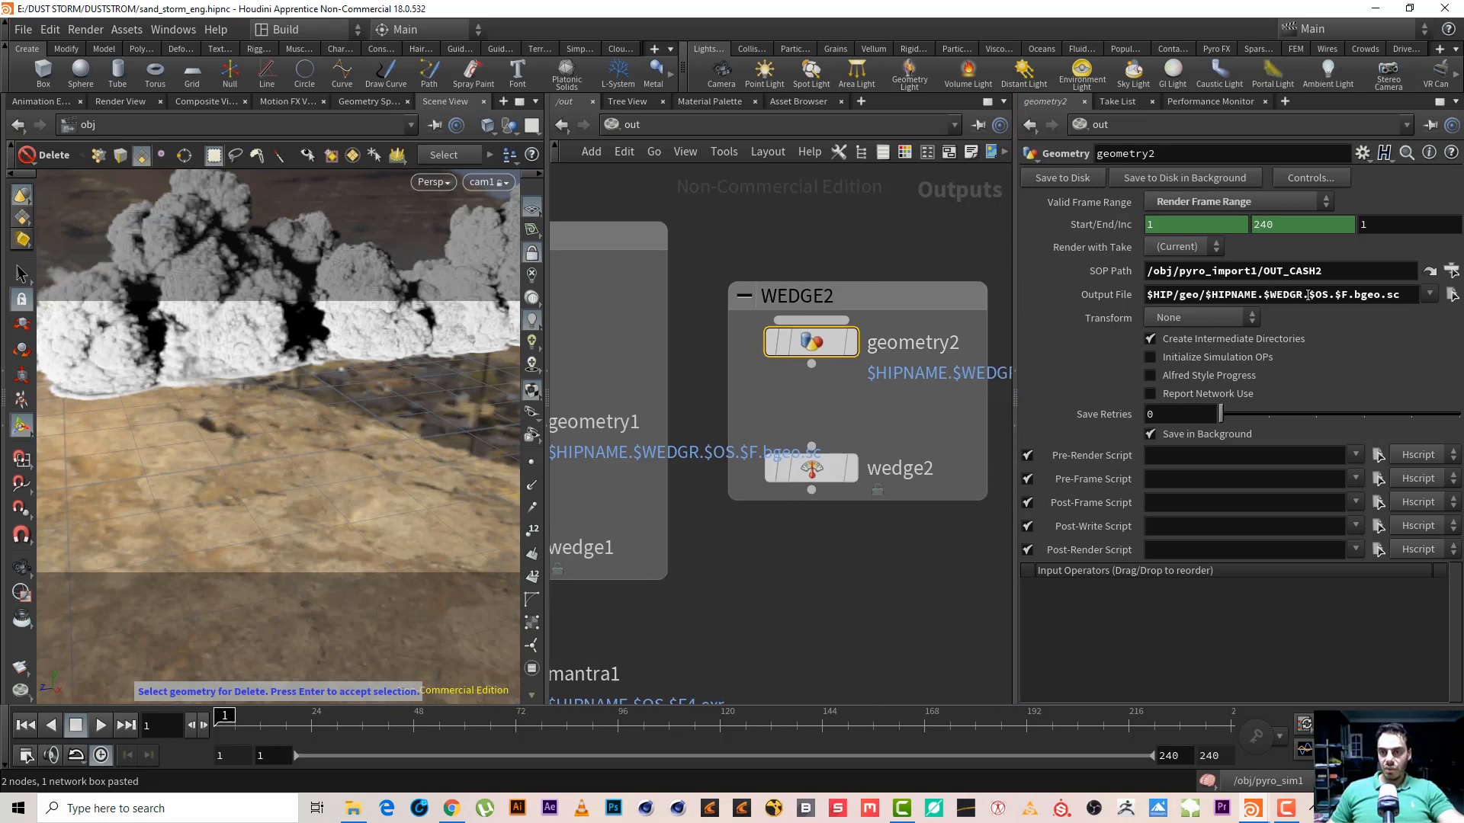
pyautogui.moveTo(680, 360); pyautogui.dragTo(798, 322, button='middle')
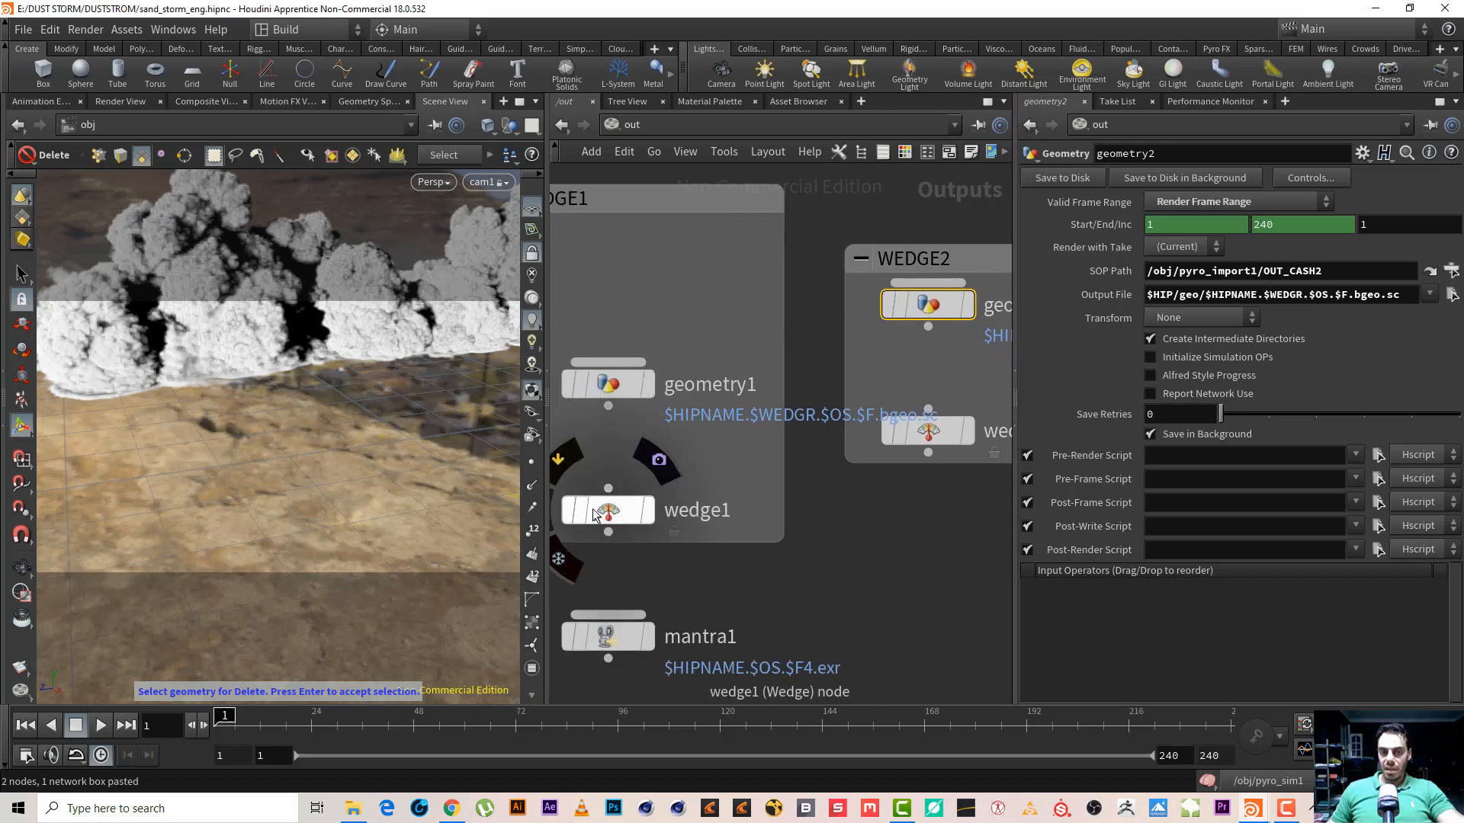
pyautogui.middleClick(895, 423)
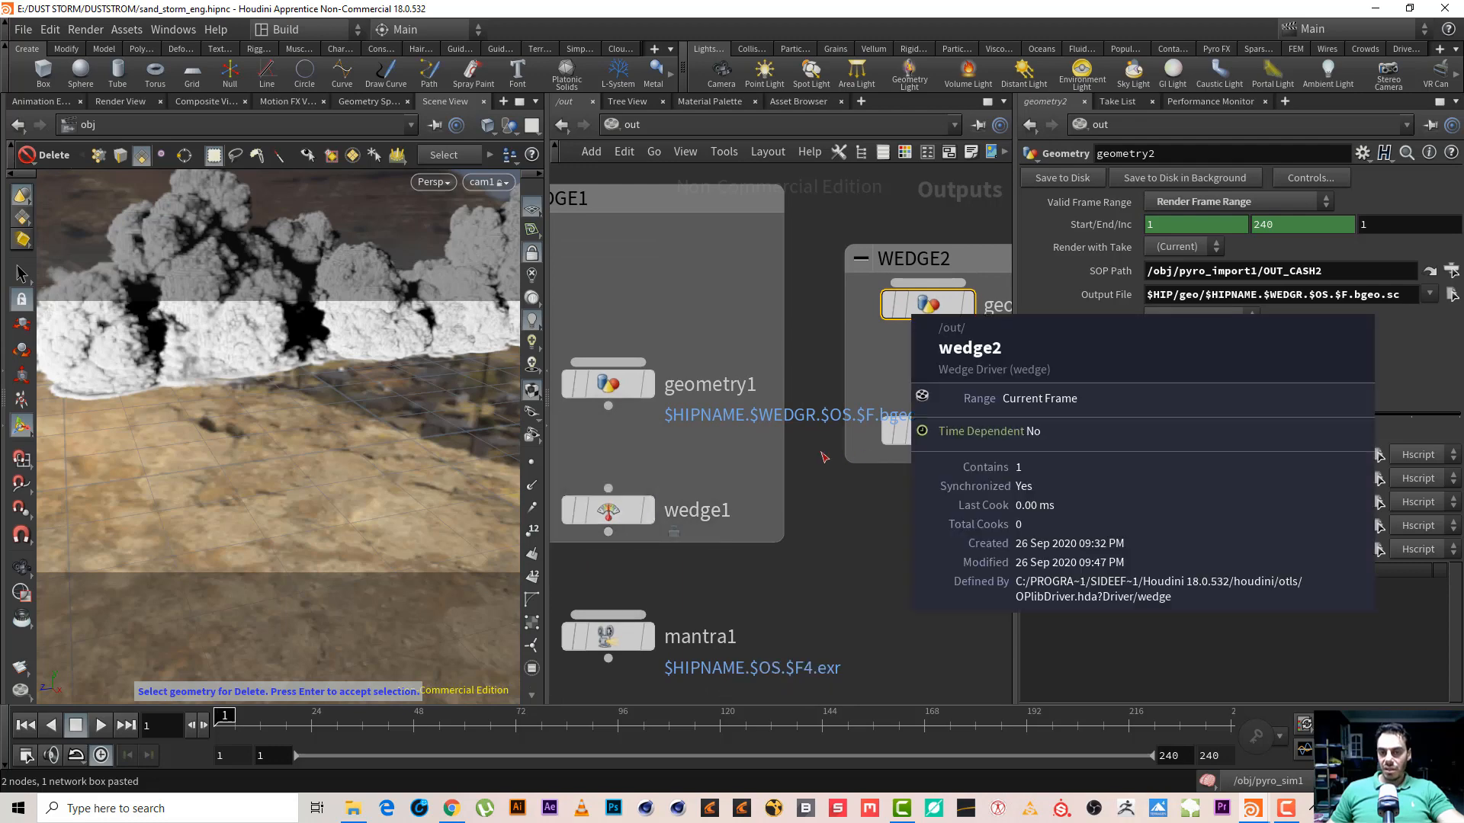
pyautogui.click(927, 431)
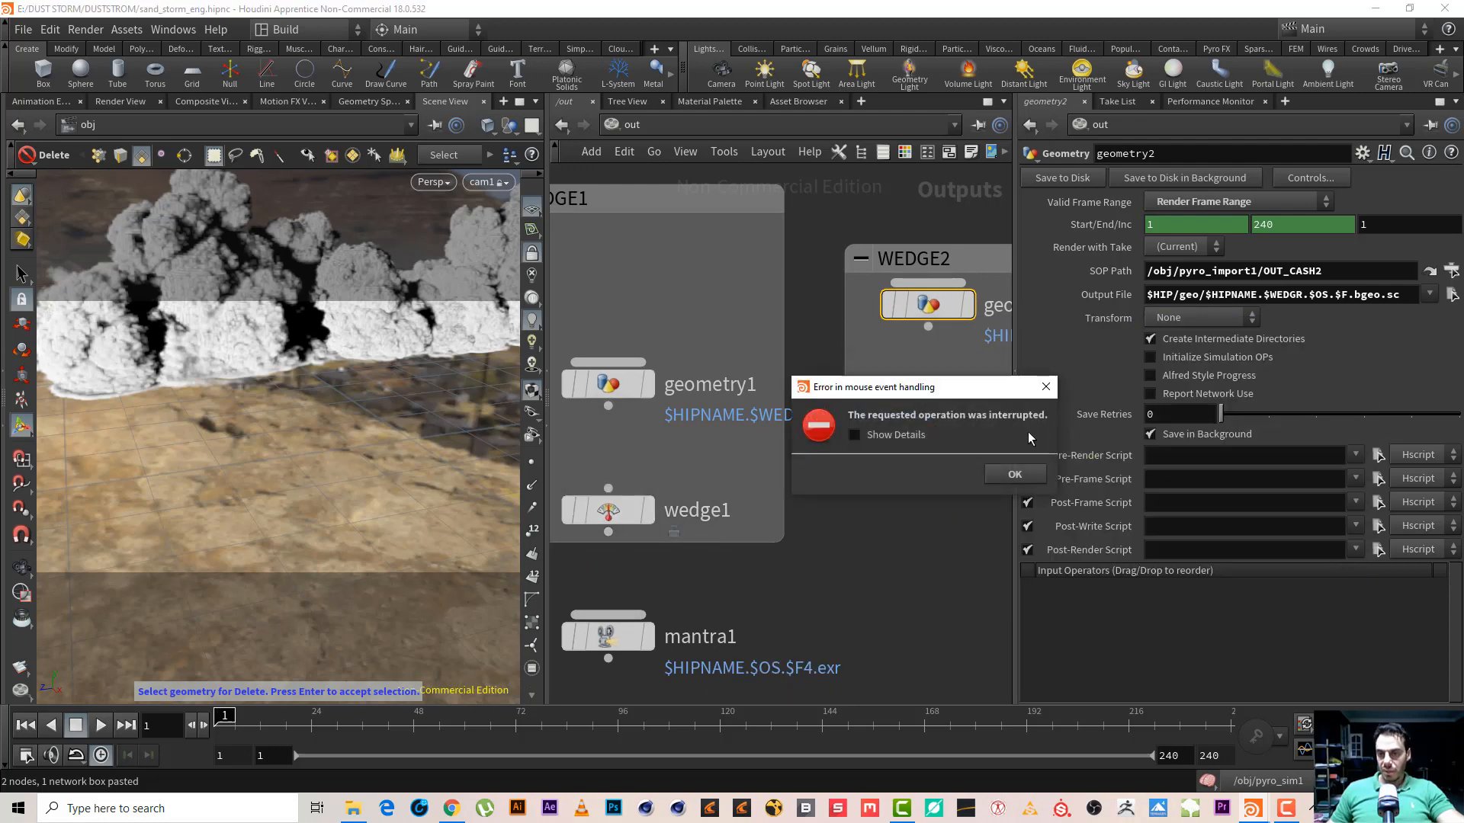
pyautogui.click(992, 475)
pyautogui.click(927, 432)
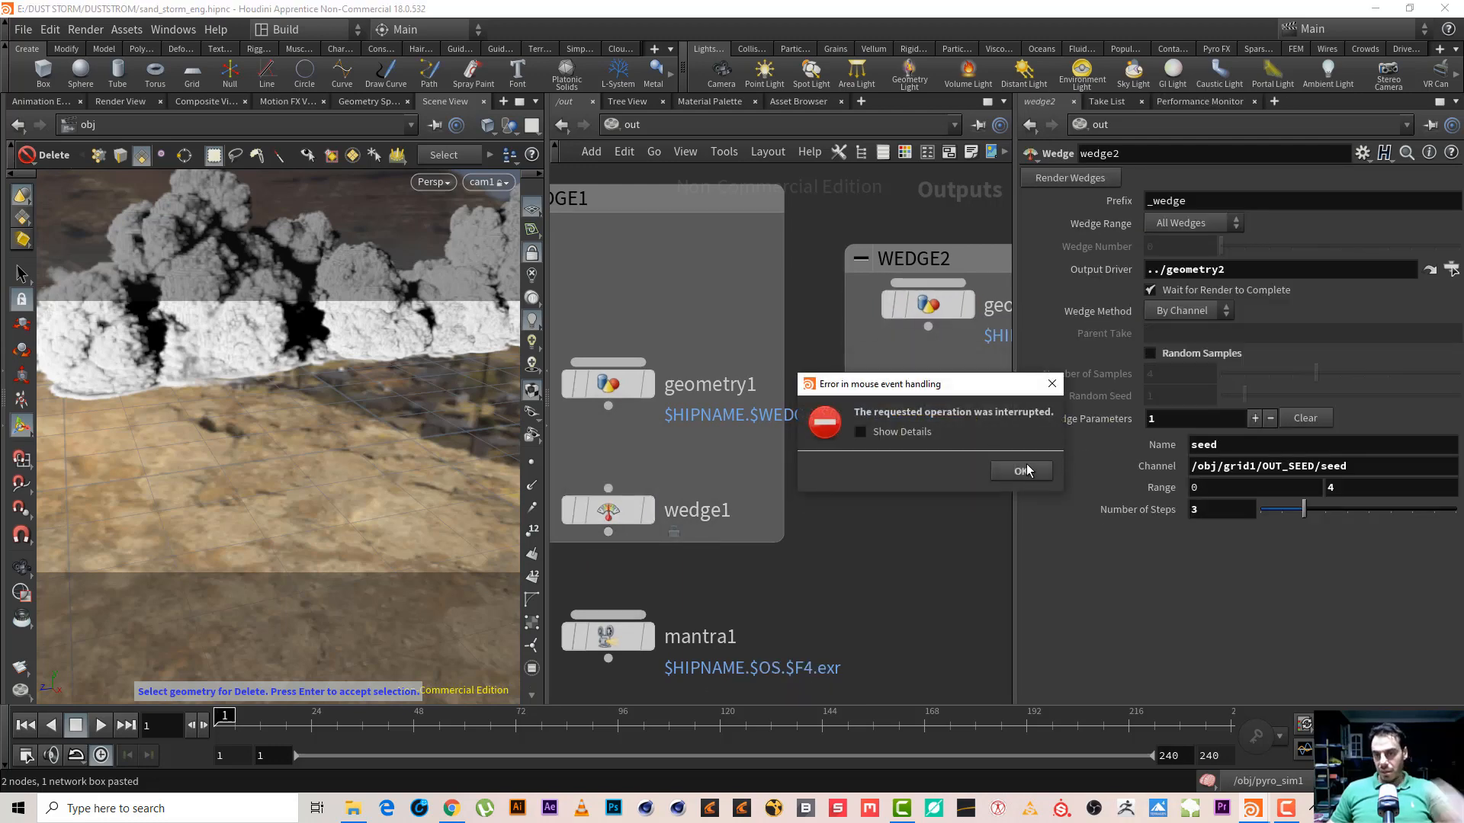
pyautogui.click(1023, 469)
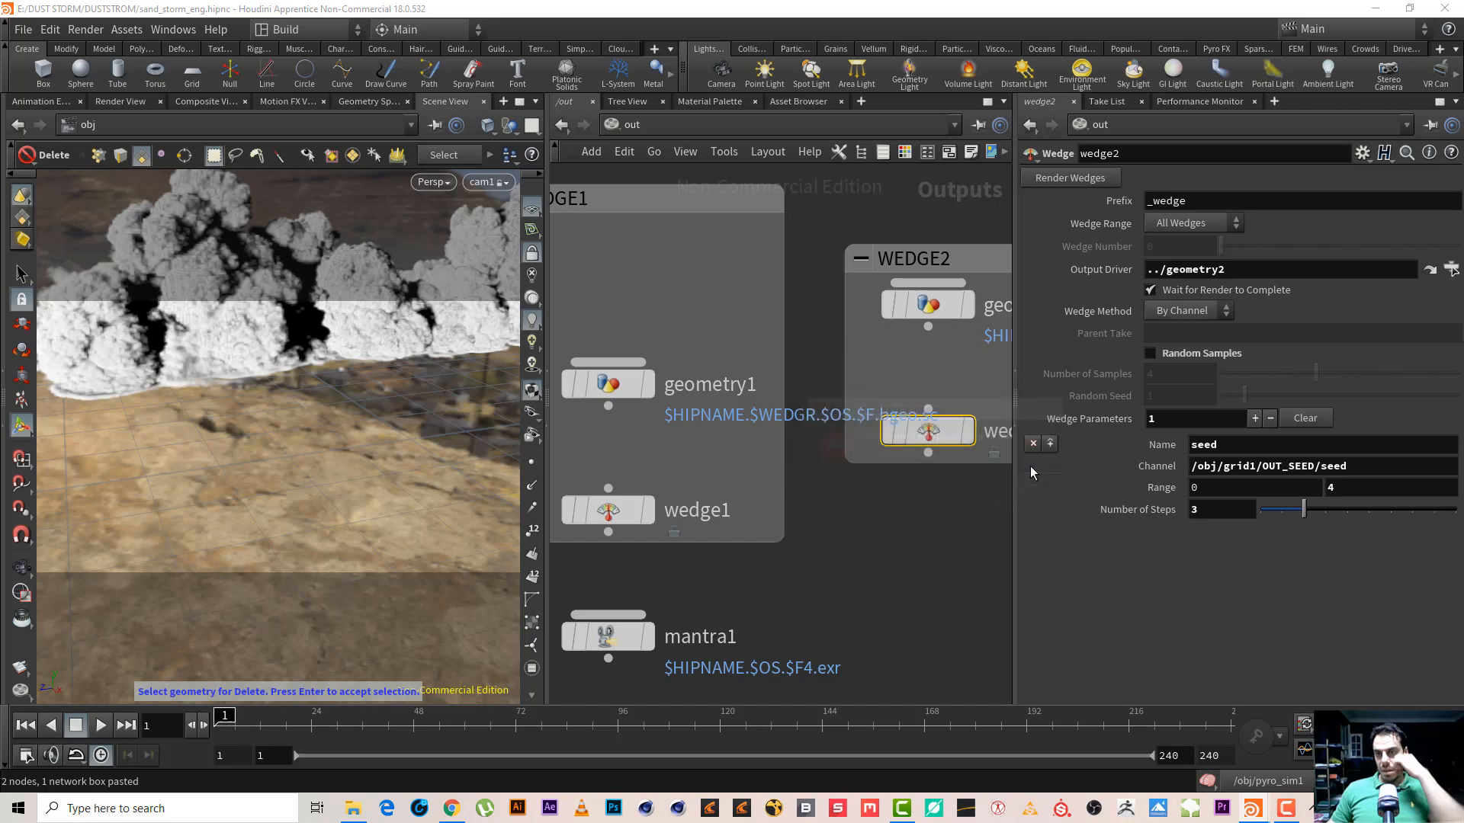
pyautogui.click(1252, 465)
pyautogui.press('Delete')
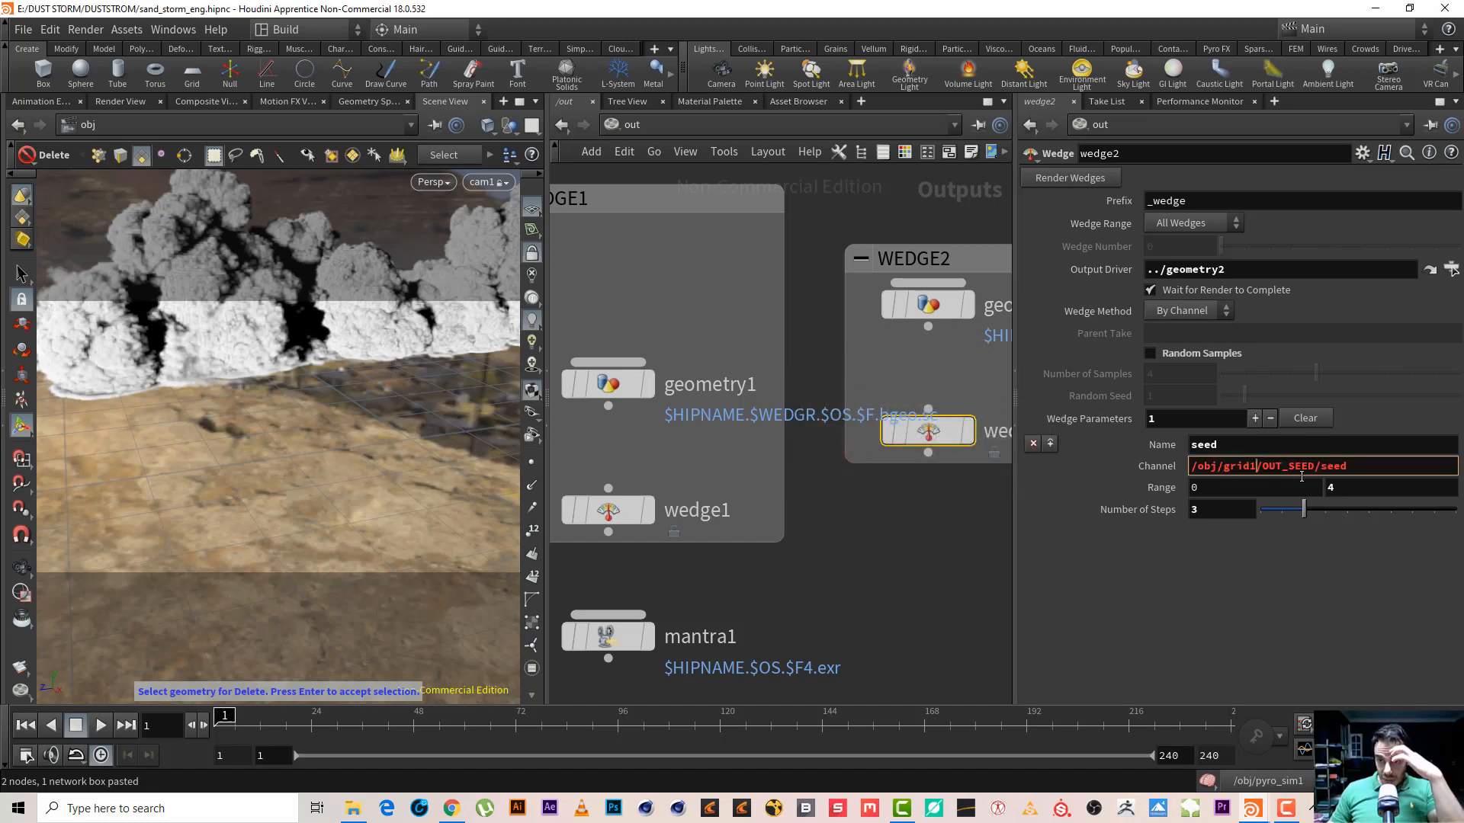
pyautogui.write('2')
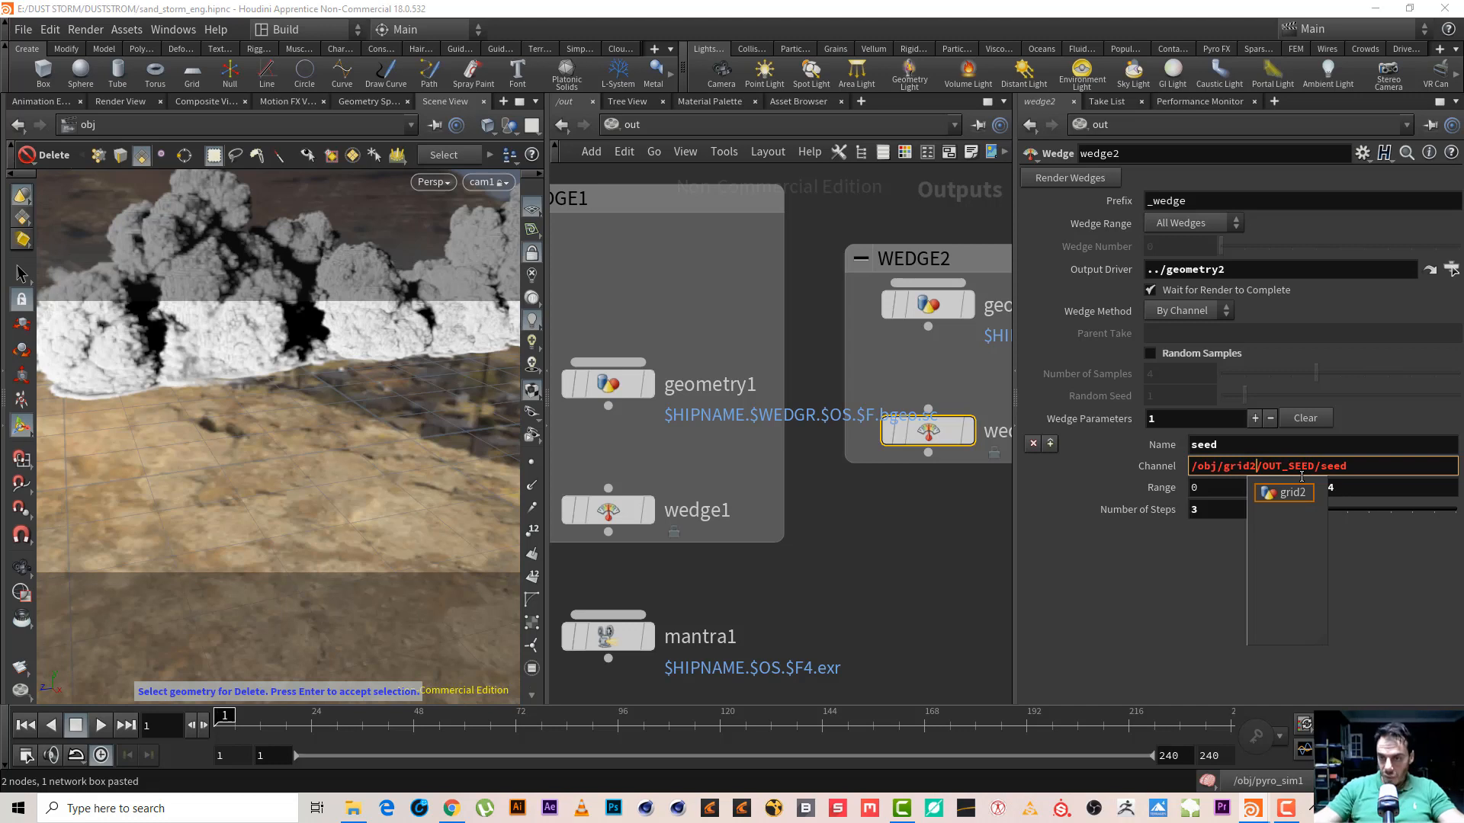
pyautogui.press('Return')
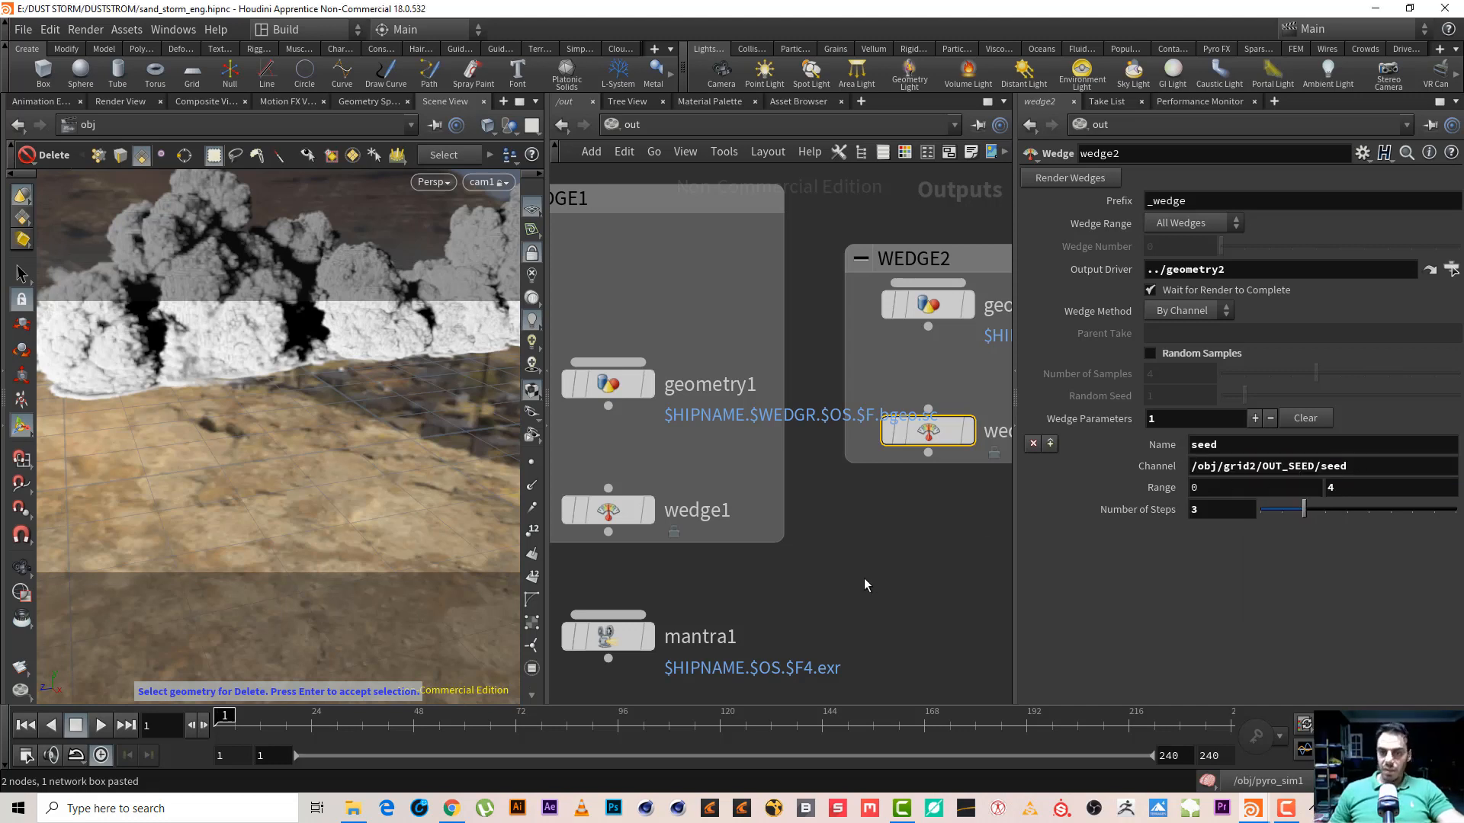
pyautogui.moveTo(903, 464); pyautogui.dragTo(951, 608)
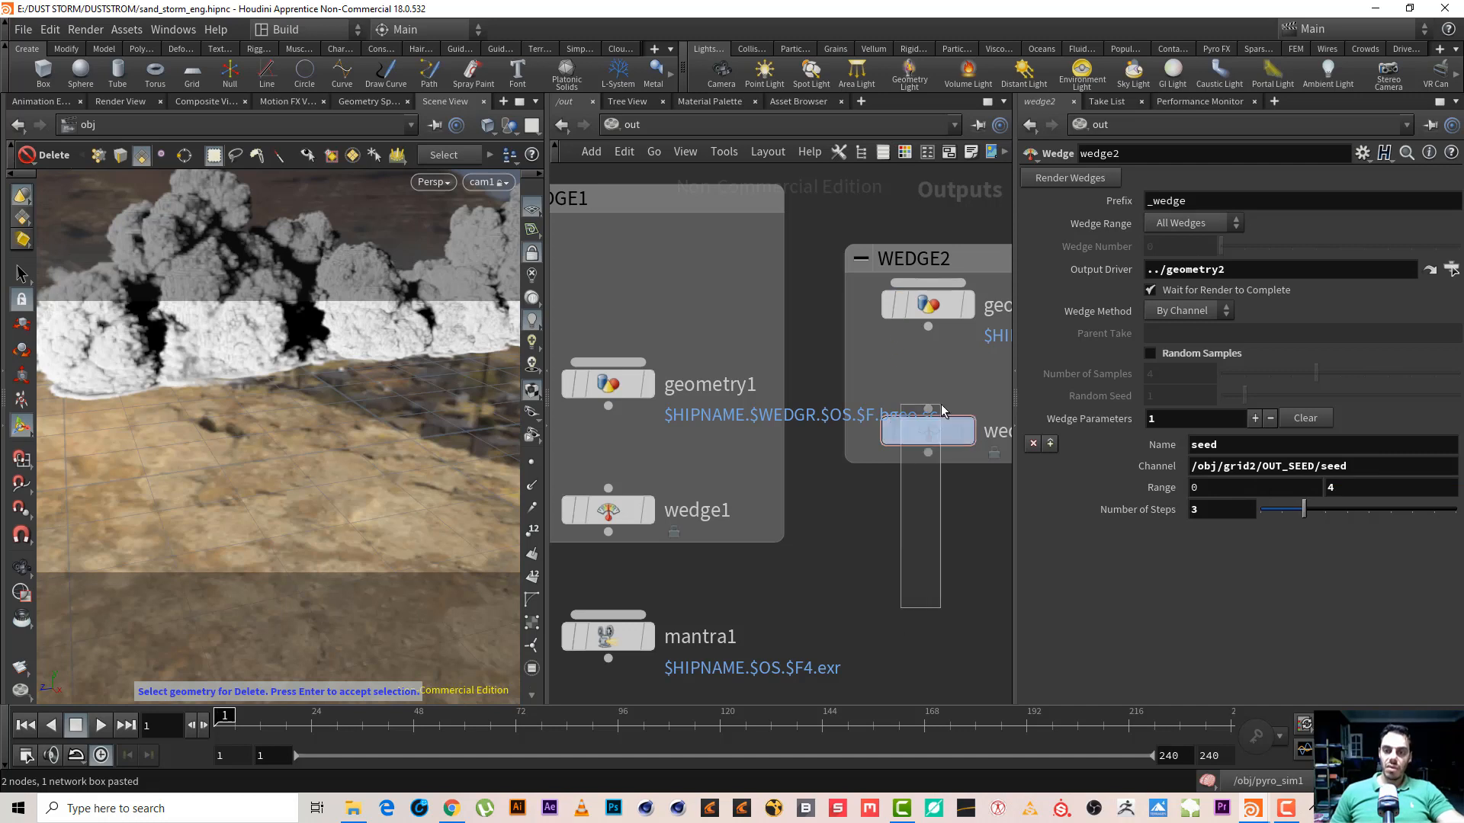
pyautogui.click(1056, 435)
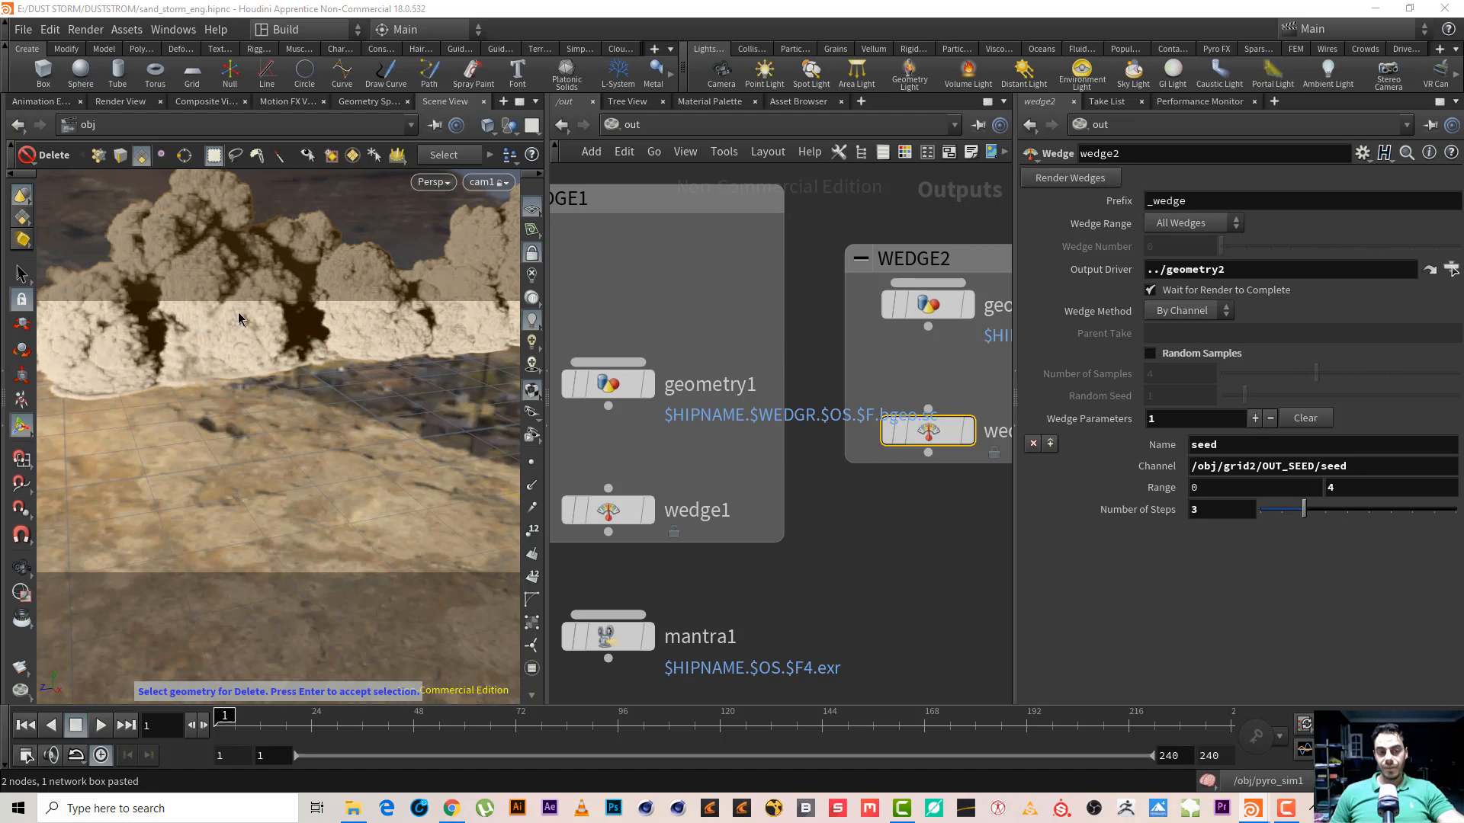
# Leave the cam1 view and orbit around the dust storm to examine the smoke wall from several angles
pyautogui.press('Escape')
pyautogui.moveTo(279, 361); pyautogui.dragTo(320, 435)
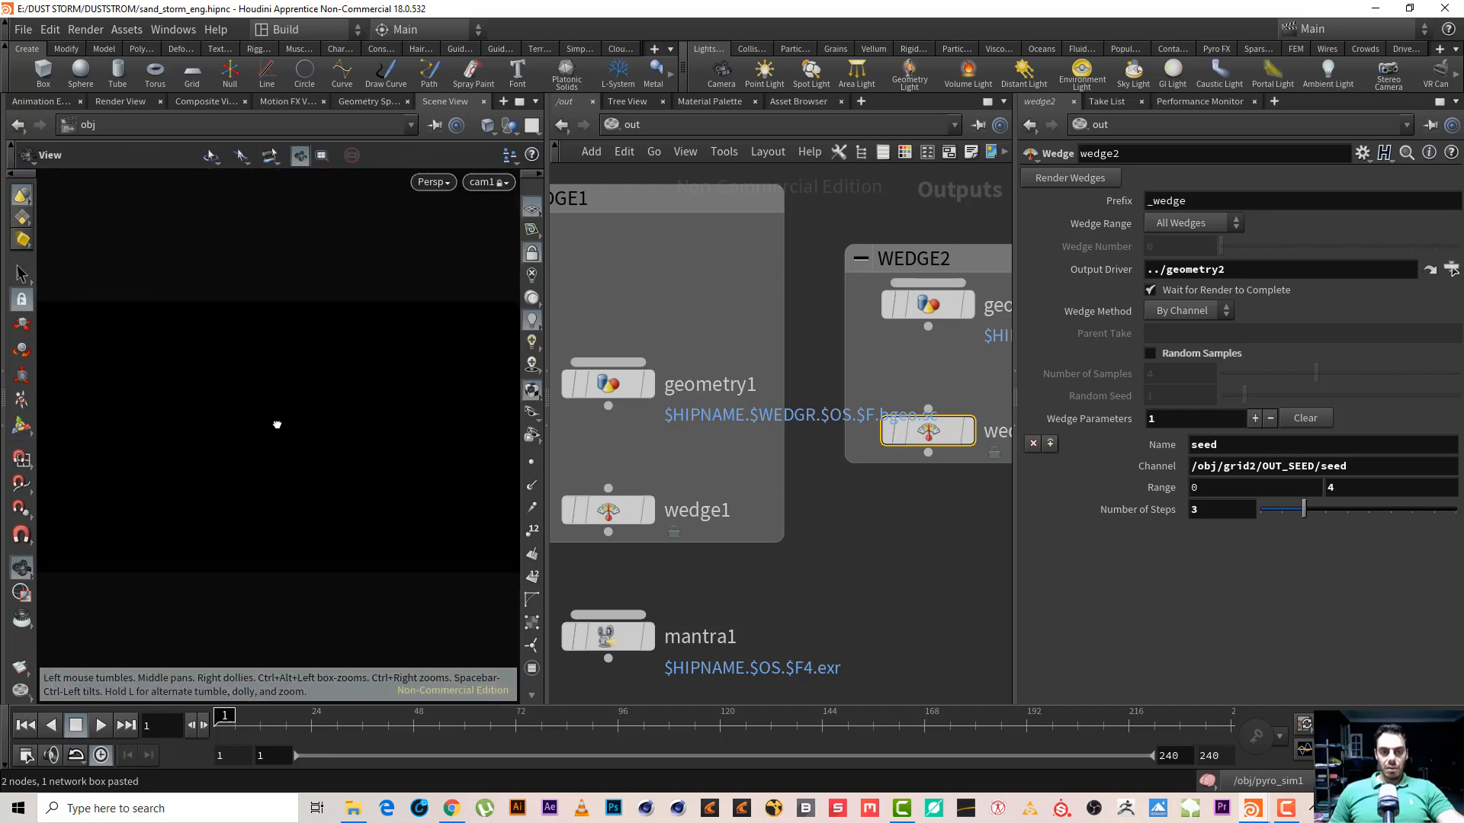
pyautogui.hotkey('ctrl', 'z')
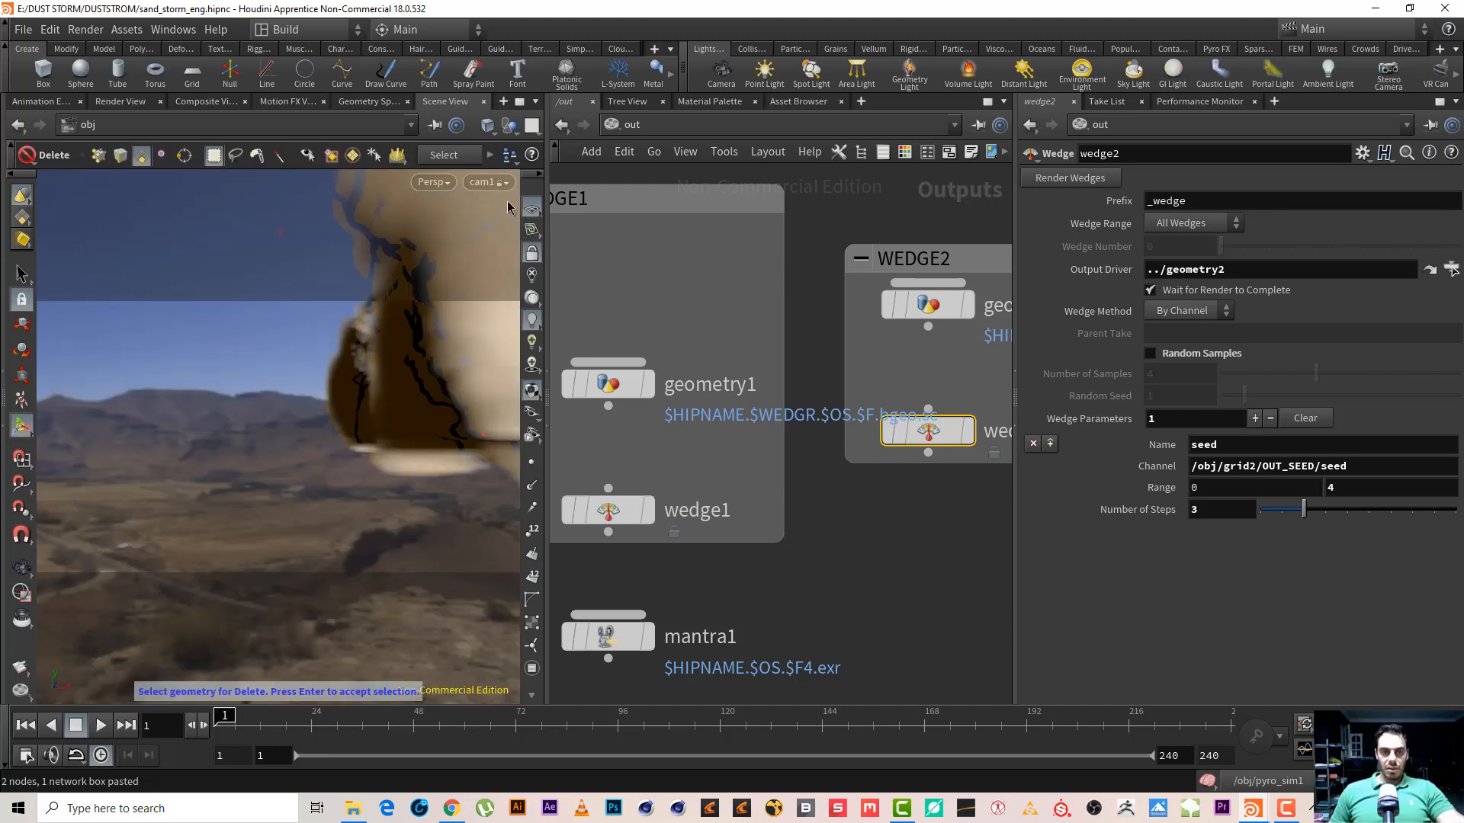
pyautogui.click(488, 182)
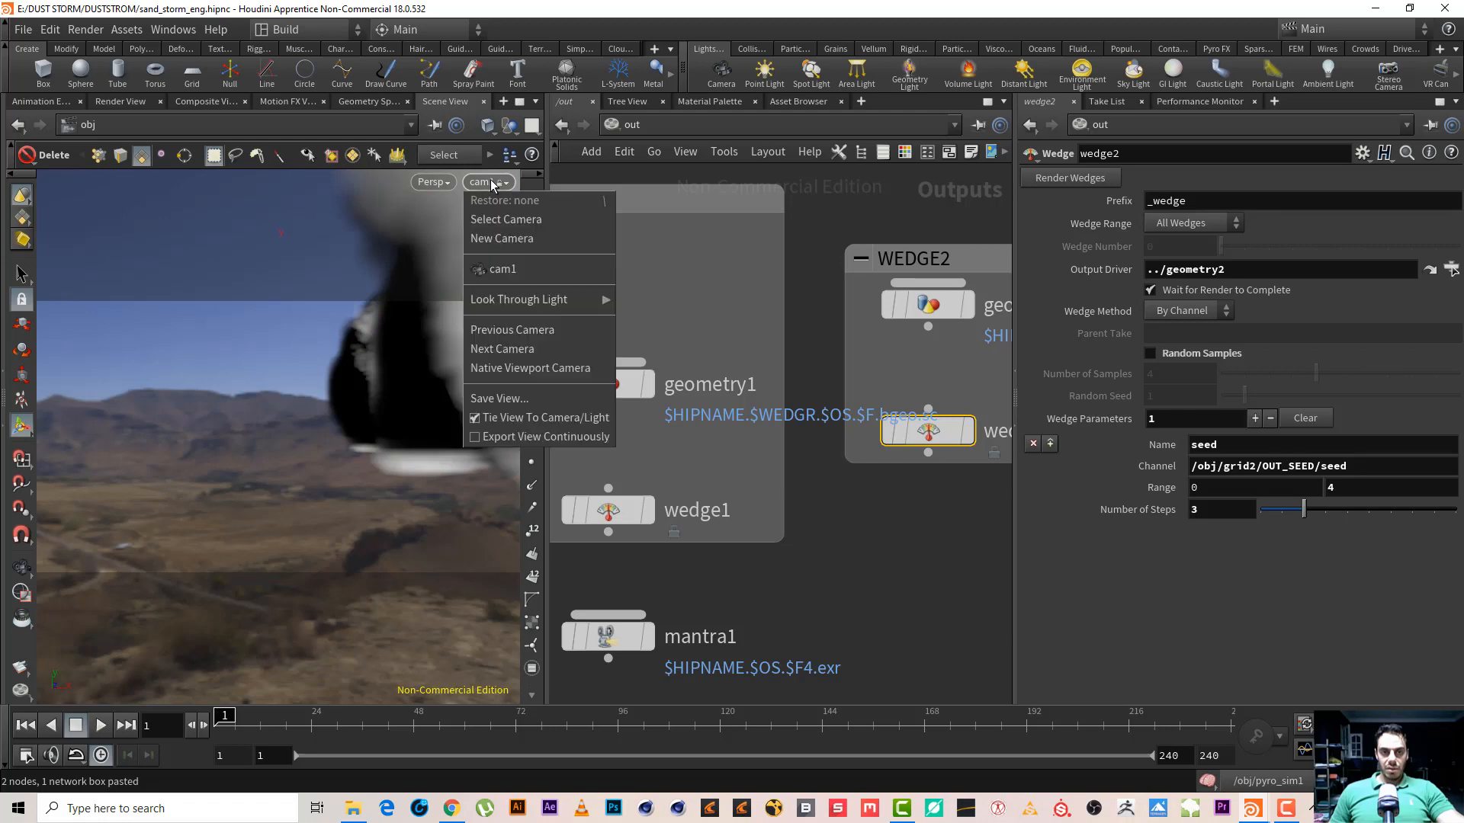
pyautogui.click(526, 219)
pyautogui.click(526, 252)
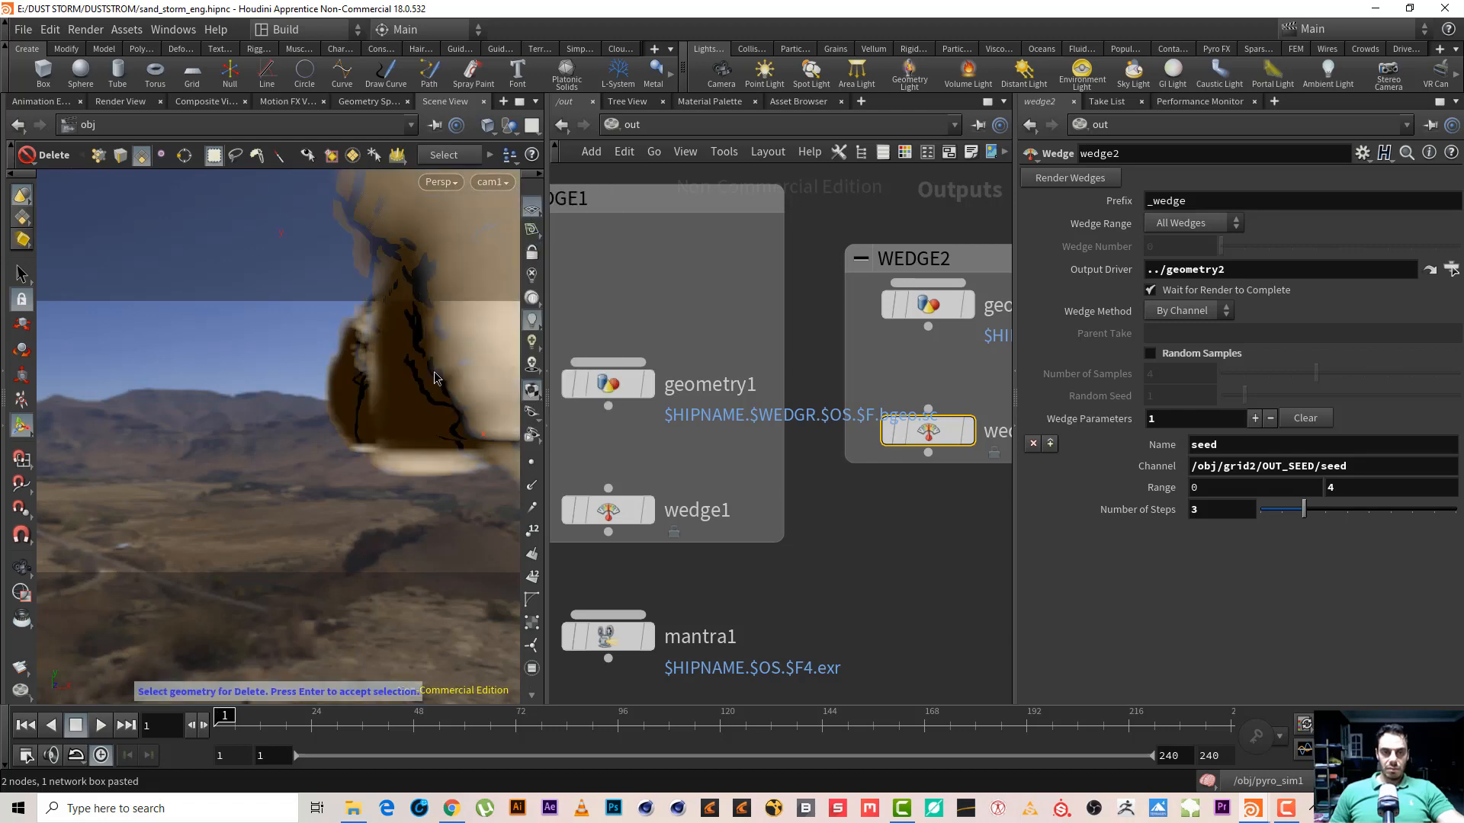
pyautogui.keyDown('alt'); pyautogui.moveTo(320, 392); pyautogui.dragTo(360, 394); pyautogui.keyUp('alt')
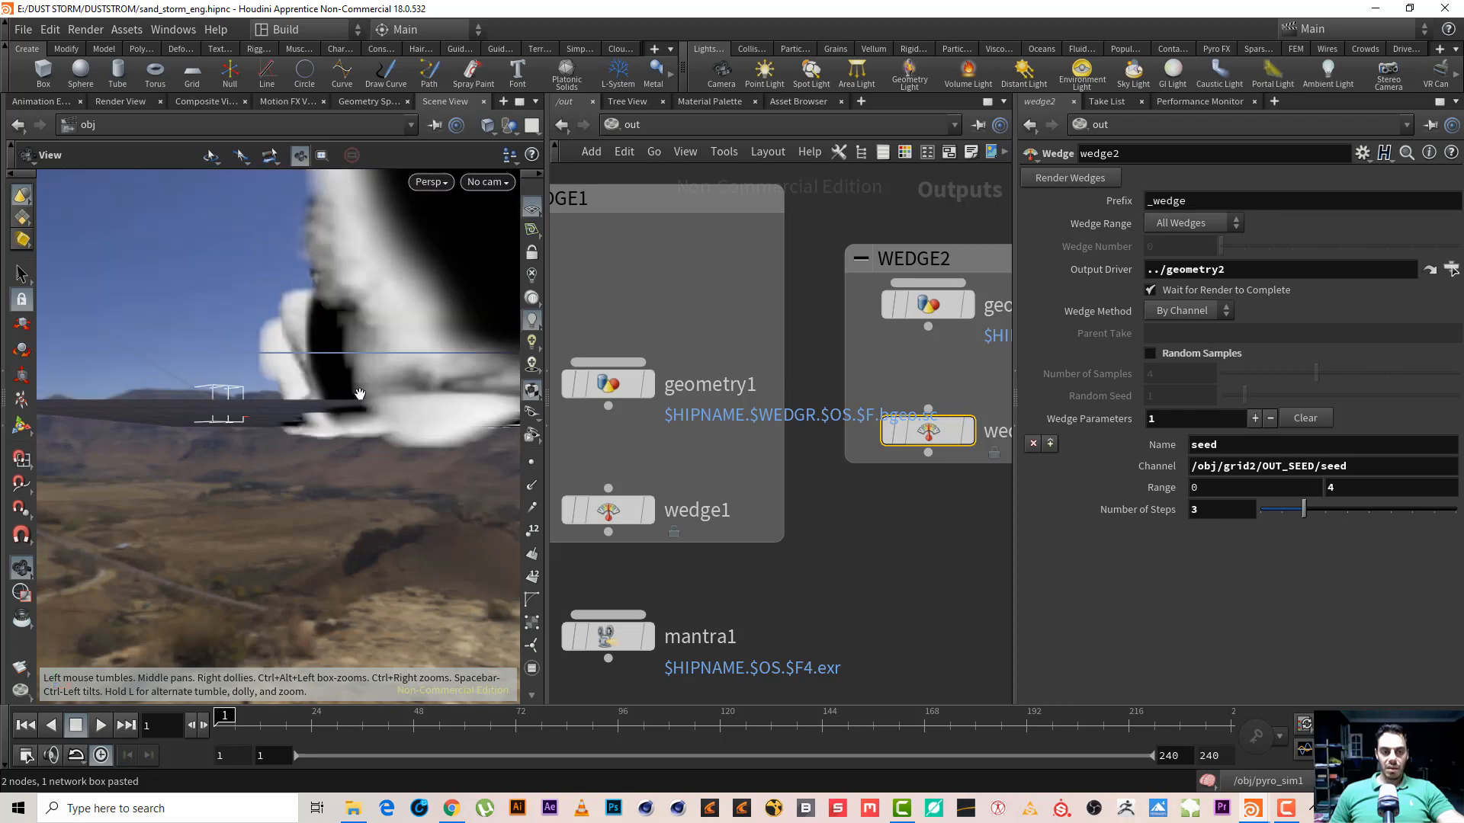
pyautogui.keyDown('alt'); pyautogui.moveTo(237, 448); pyautogui.dragTo(102, 480, button='middle'); pyautogui.keyUp('alt')
pyautogui.keyDown('alt'); pyautogui.moveTo(96, 522); pyautogui.dragTo(308, 429, button='right'); pyautogui.keyUp('alt')
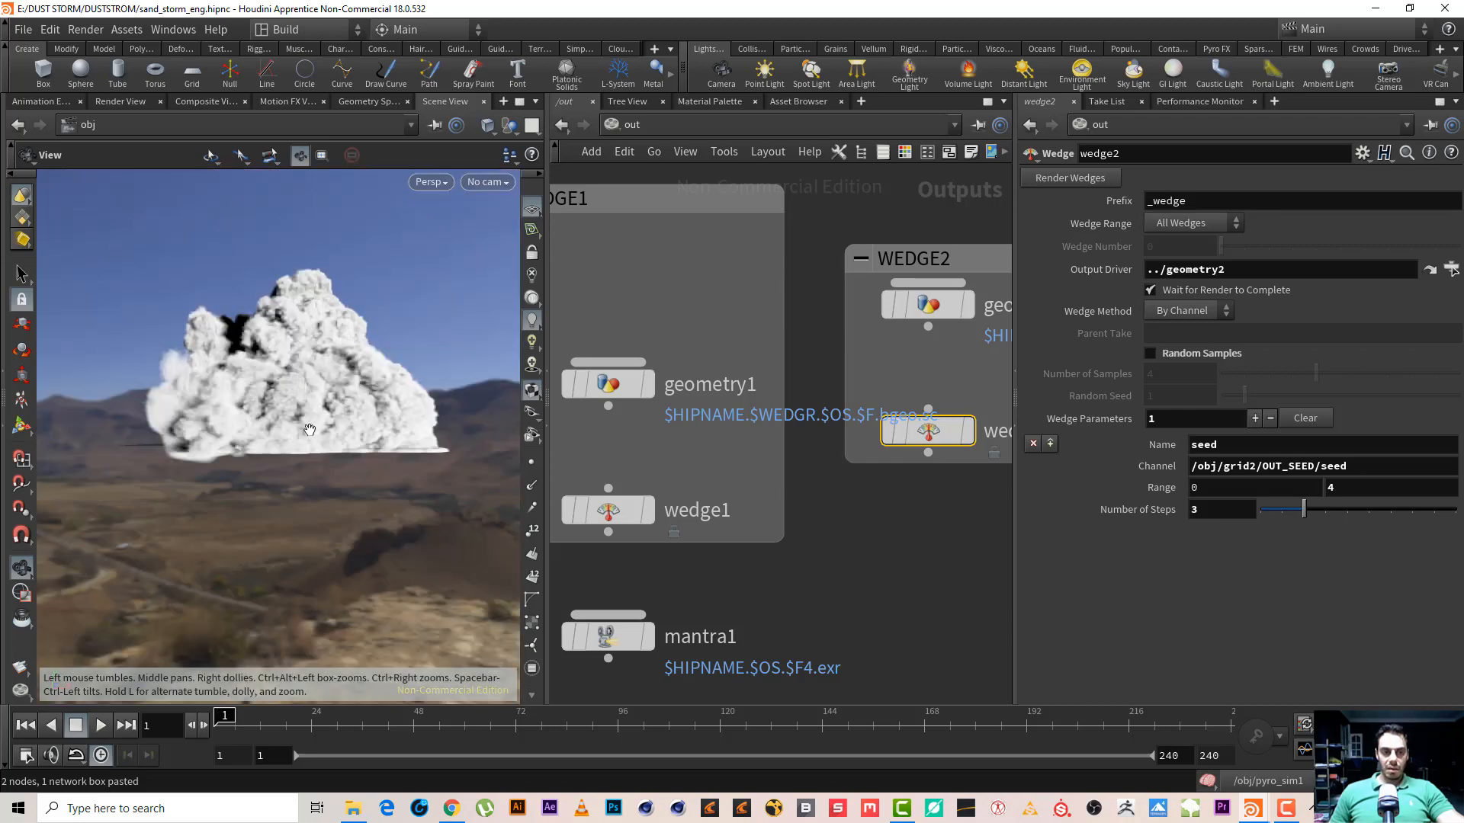
pyautogui.keyDown('alt'); pyautogui.moveTo(309, 429); pyautogui.dragTo(157, 385); pyautogui.keyUp('alt')
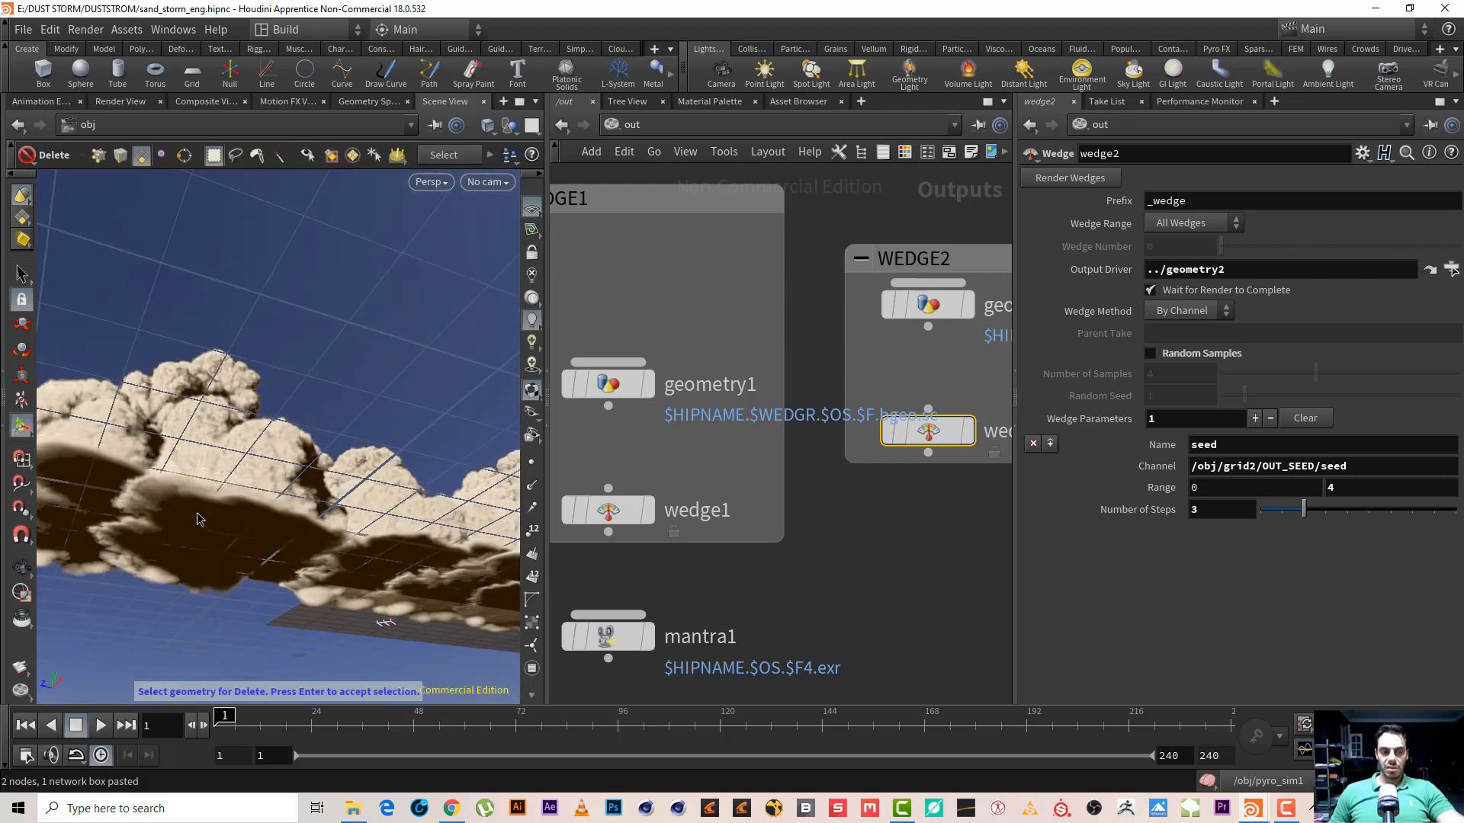
pyautogui.keyDown('alt'); pyautogui.moveTo(200, 519); pyautogui.dragTo(324, 471); pyautogui.keyUp('alt')
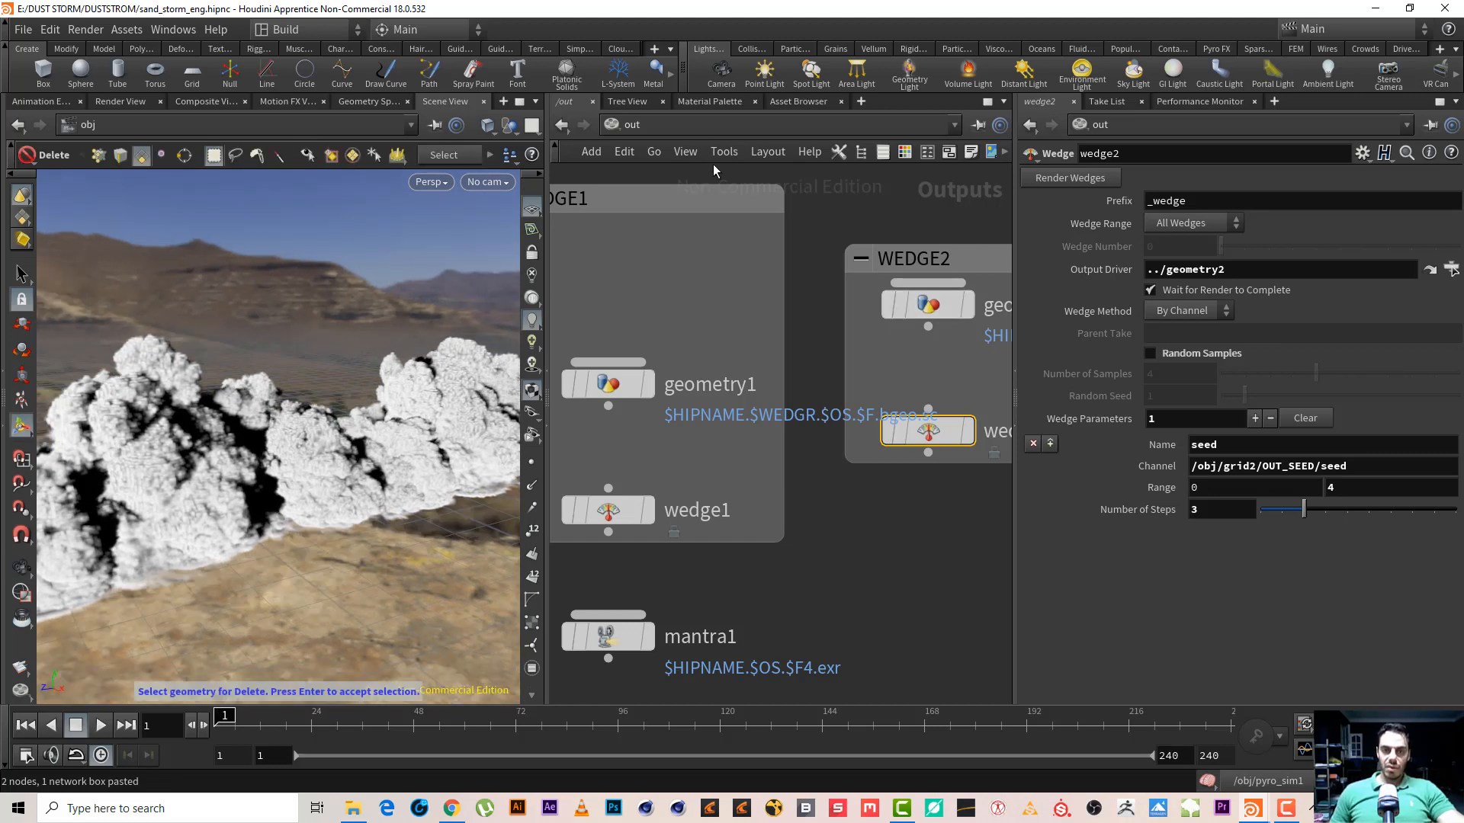
# Return to the object network and enter the grid3 node in the smoke_UP box
pyautogui.click(740, 128)
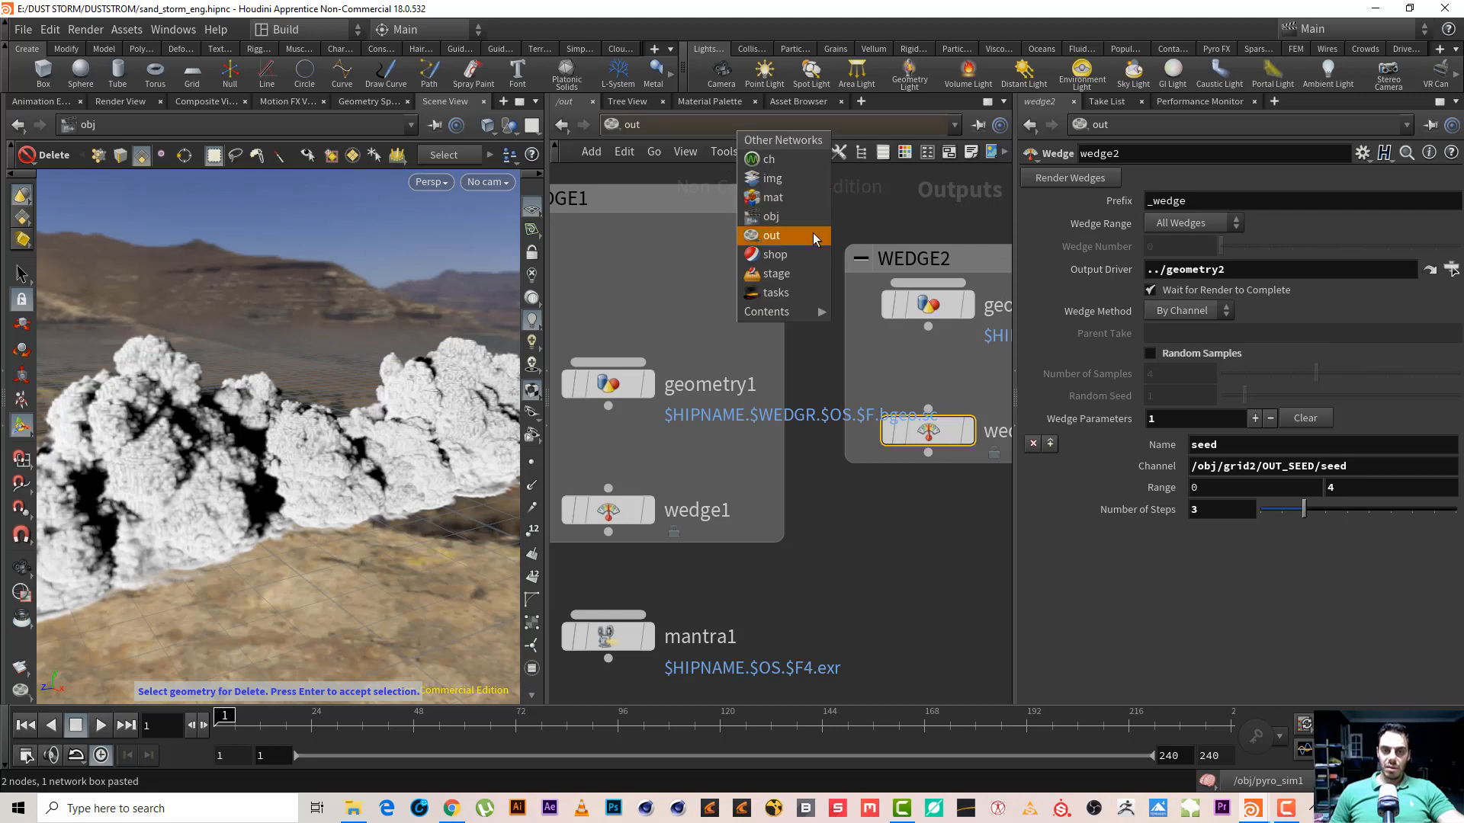
pyautogui.click(799, 211)
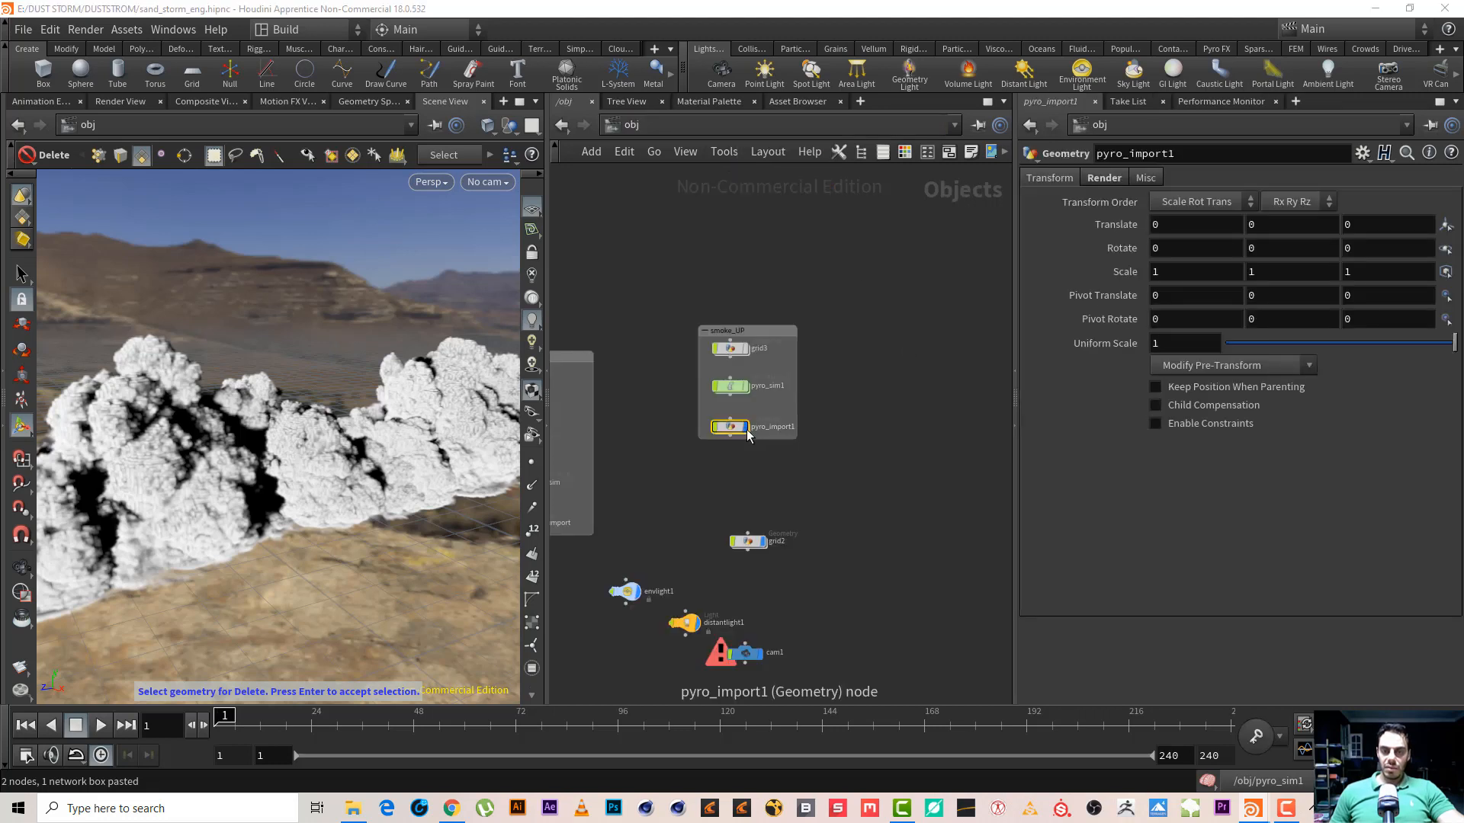
pyautogui.scroll(2, 760, 569)
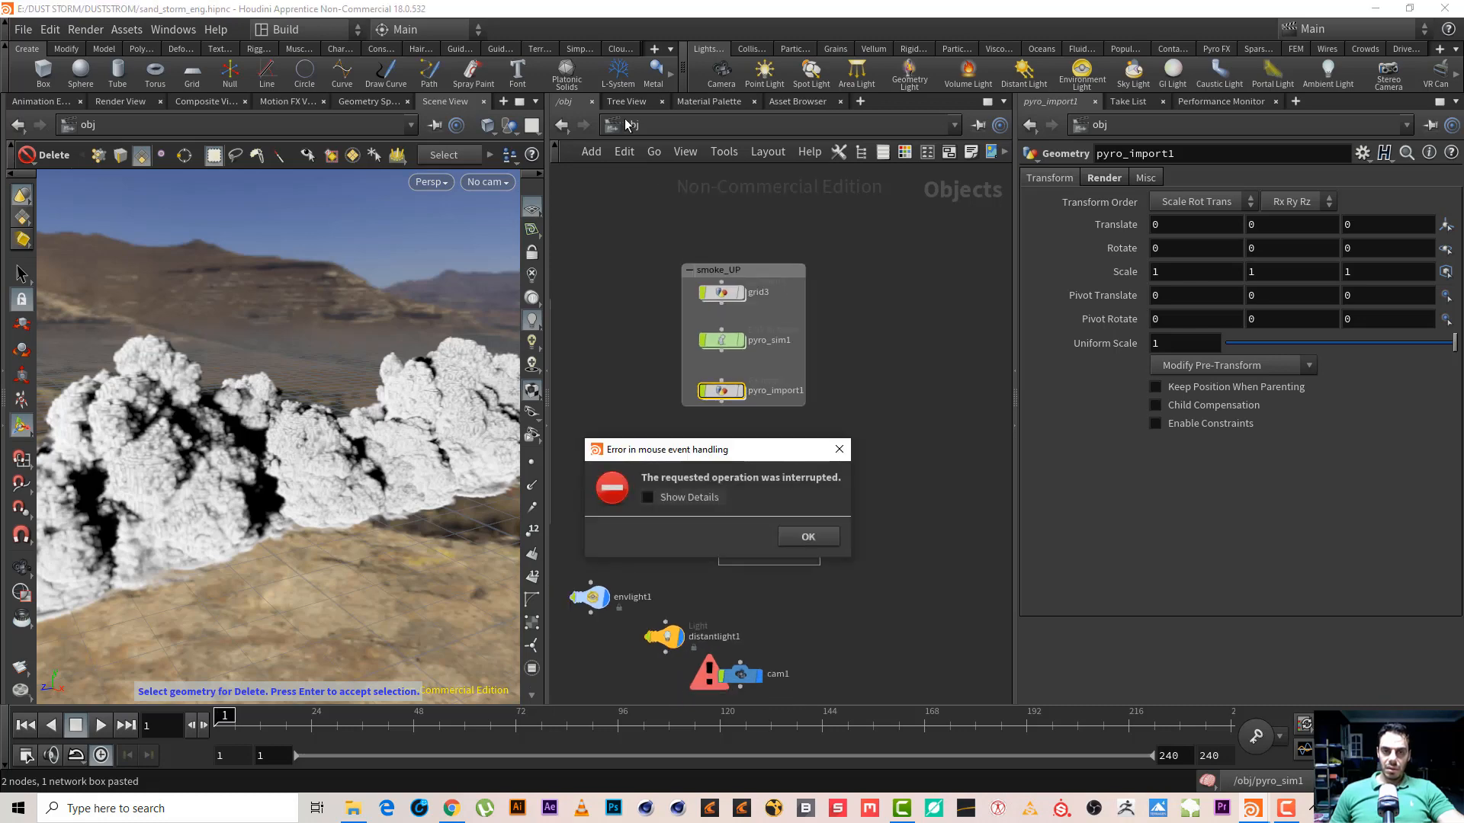
pyautogui.click(800, 534)
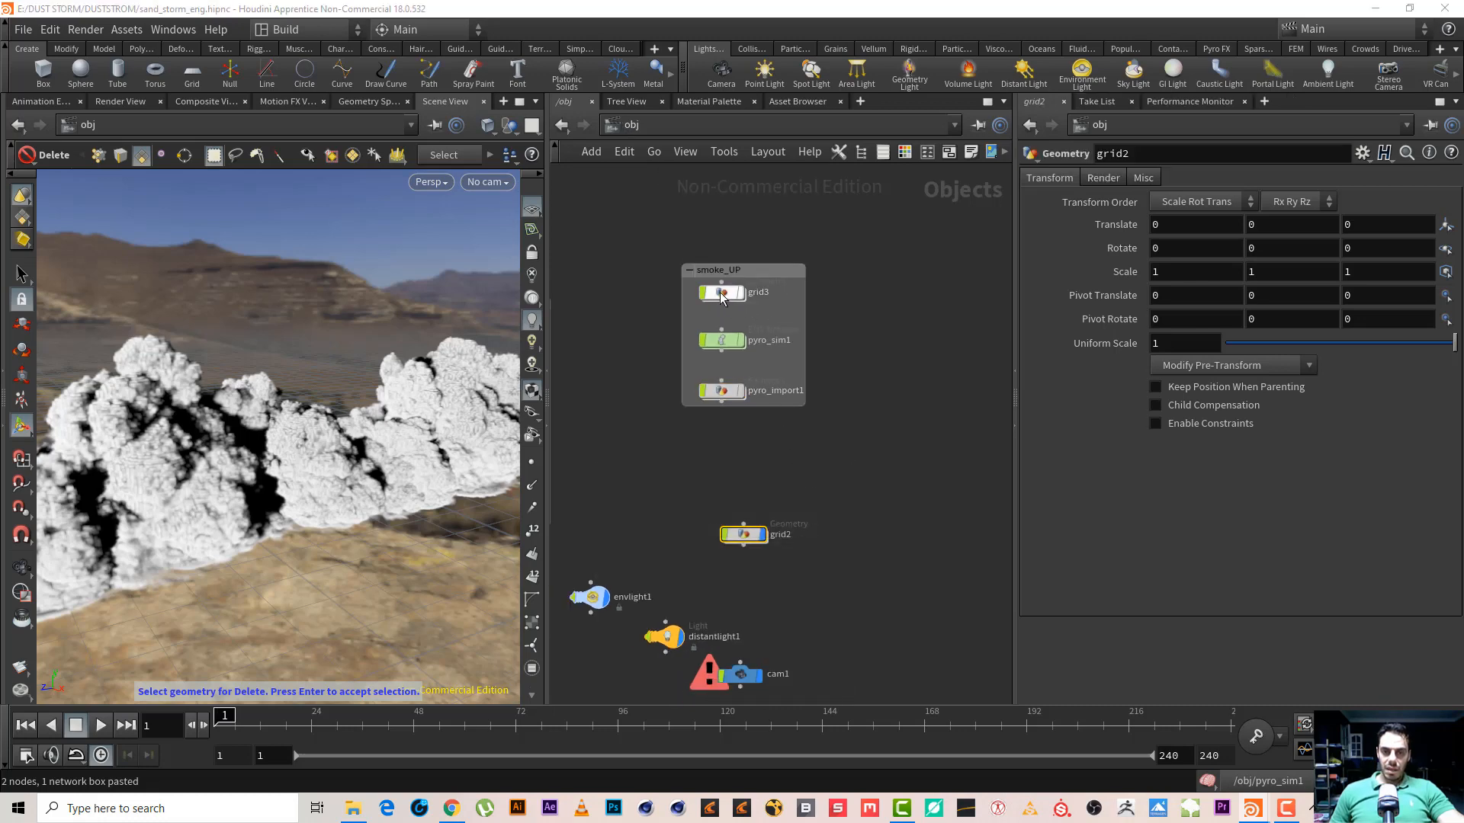
pyautogui.click(995, 332)
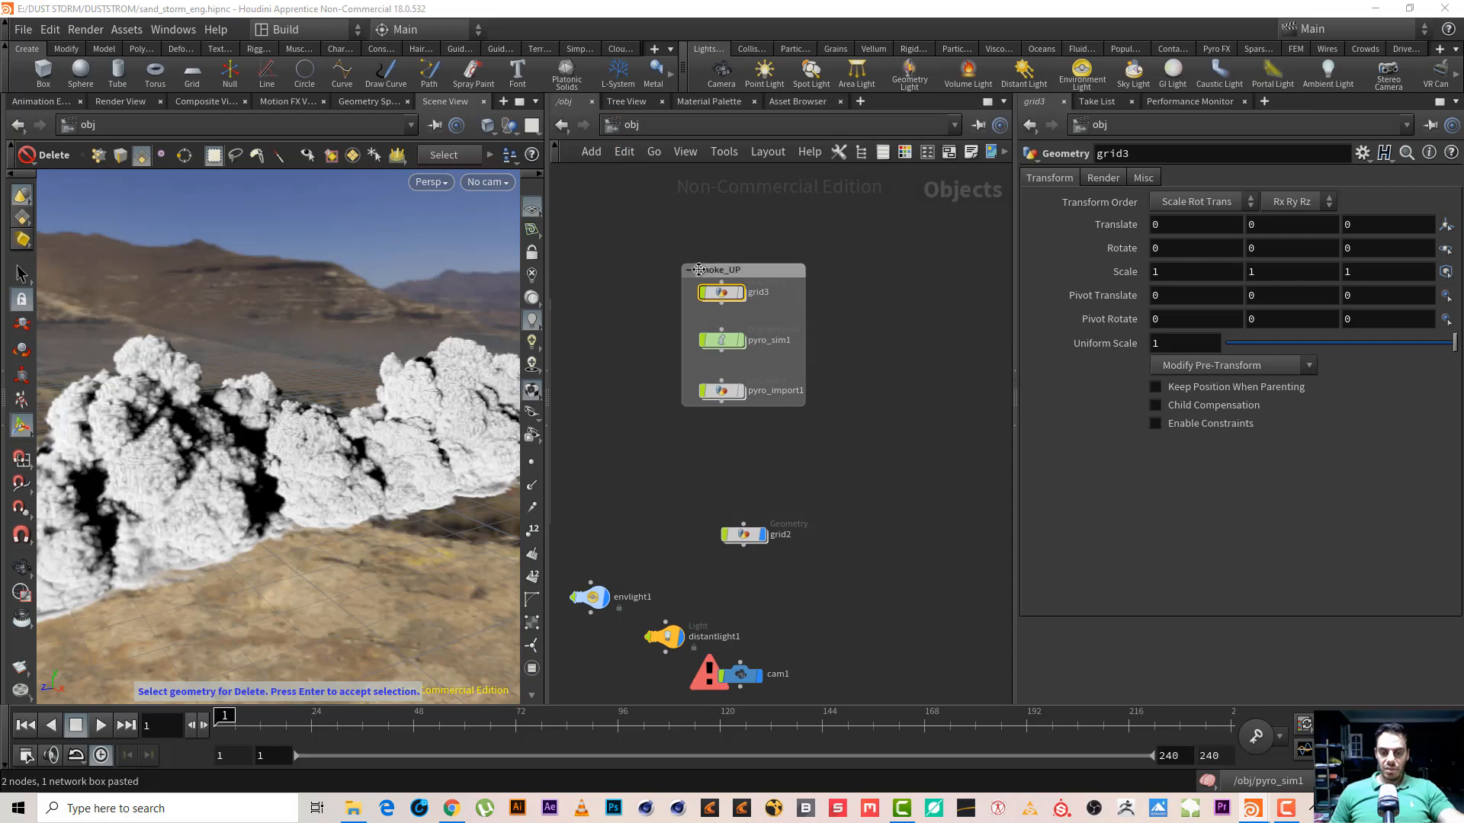
pyautogui.press('i')
pyautogui.click(788, 309)
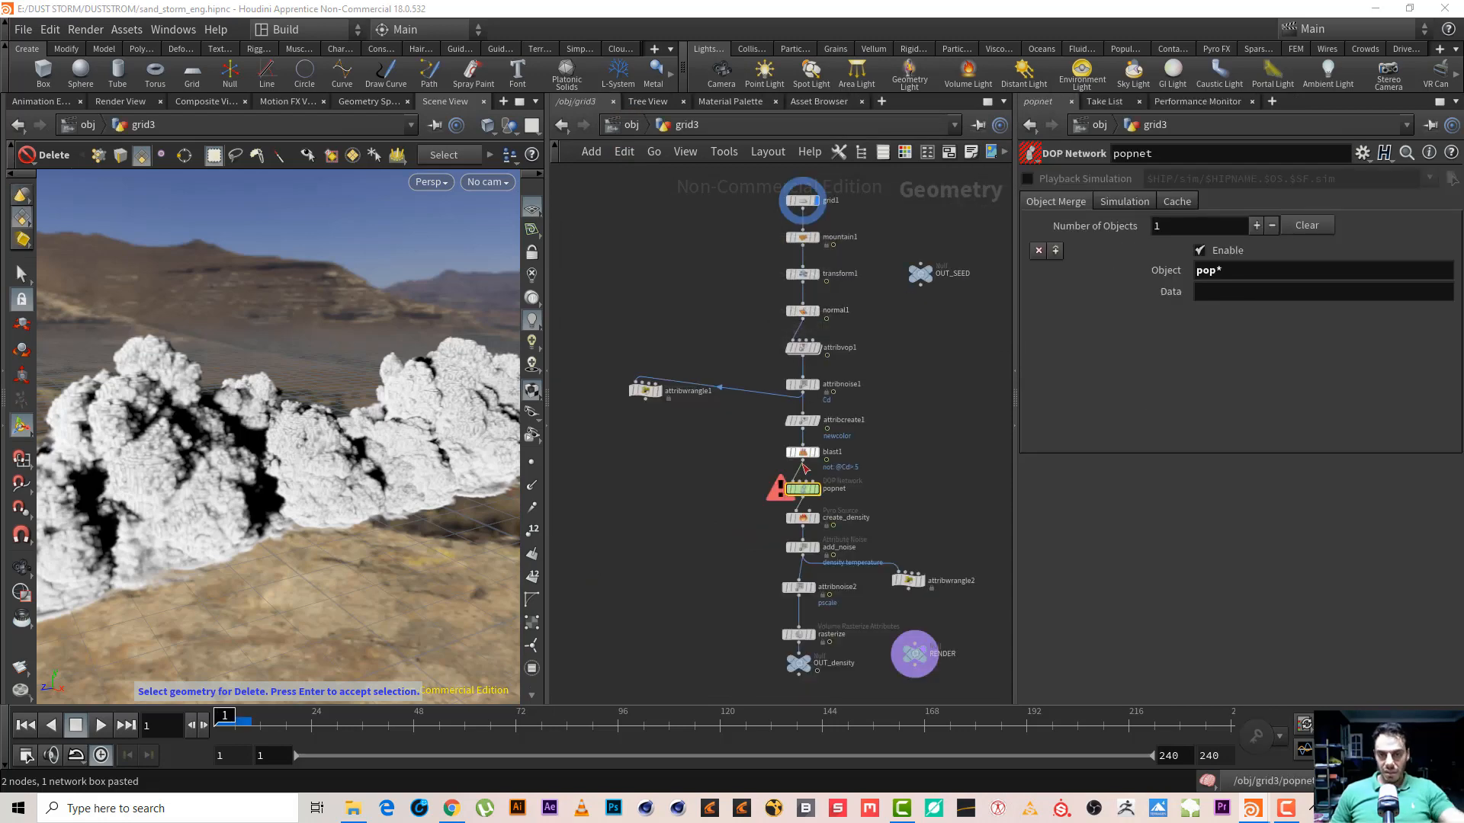
# Go inside grid3's popnet, play its particle simulation briefly and rewind to frame 1
pyautogui.click(802, 489)
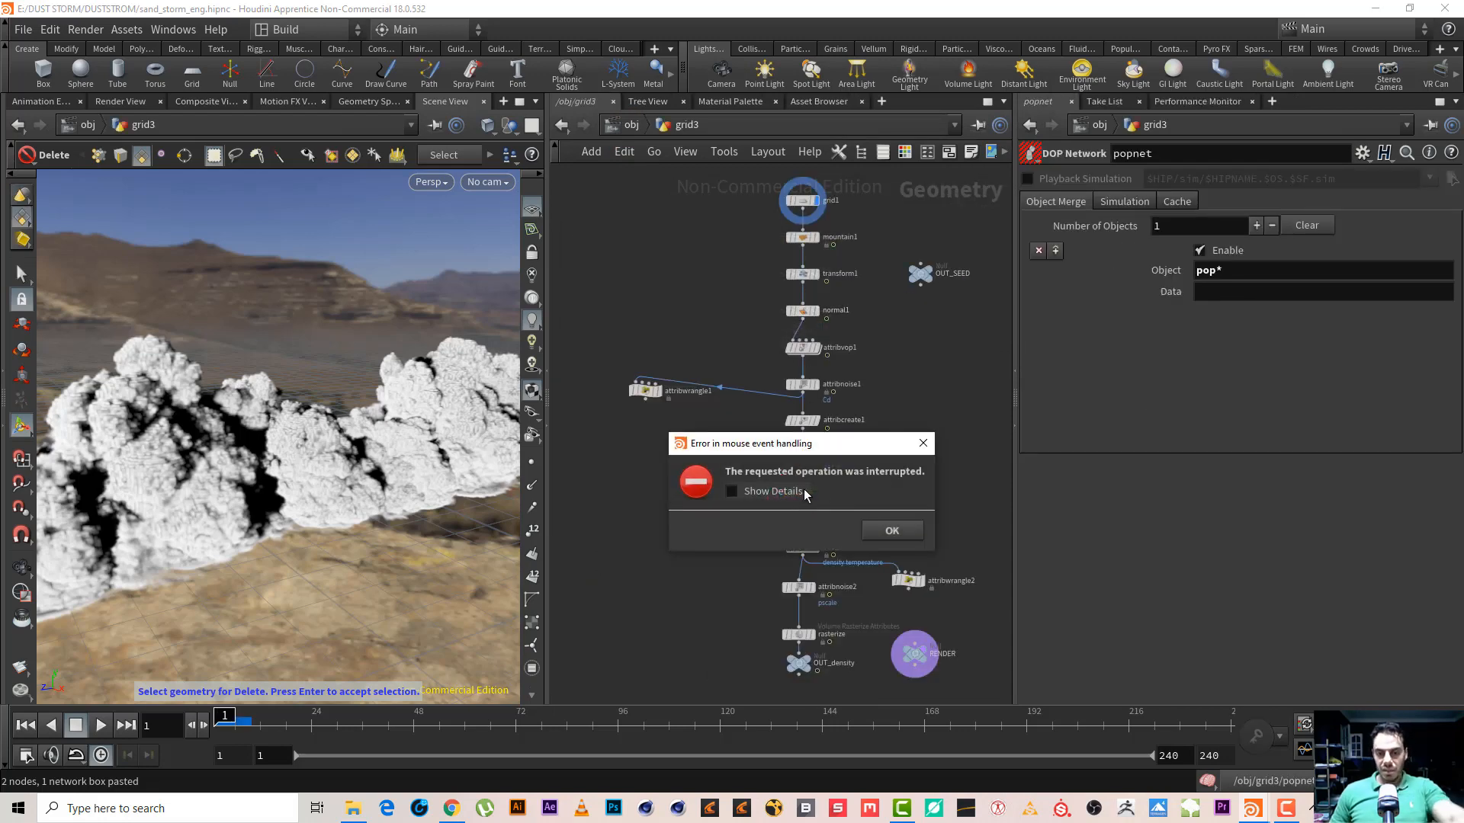
pyautogui.click(891, 531)
pyautogui.moveTo(796, 494)
pyautogui.press('i')
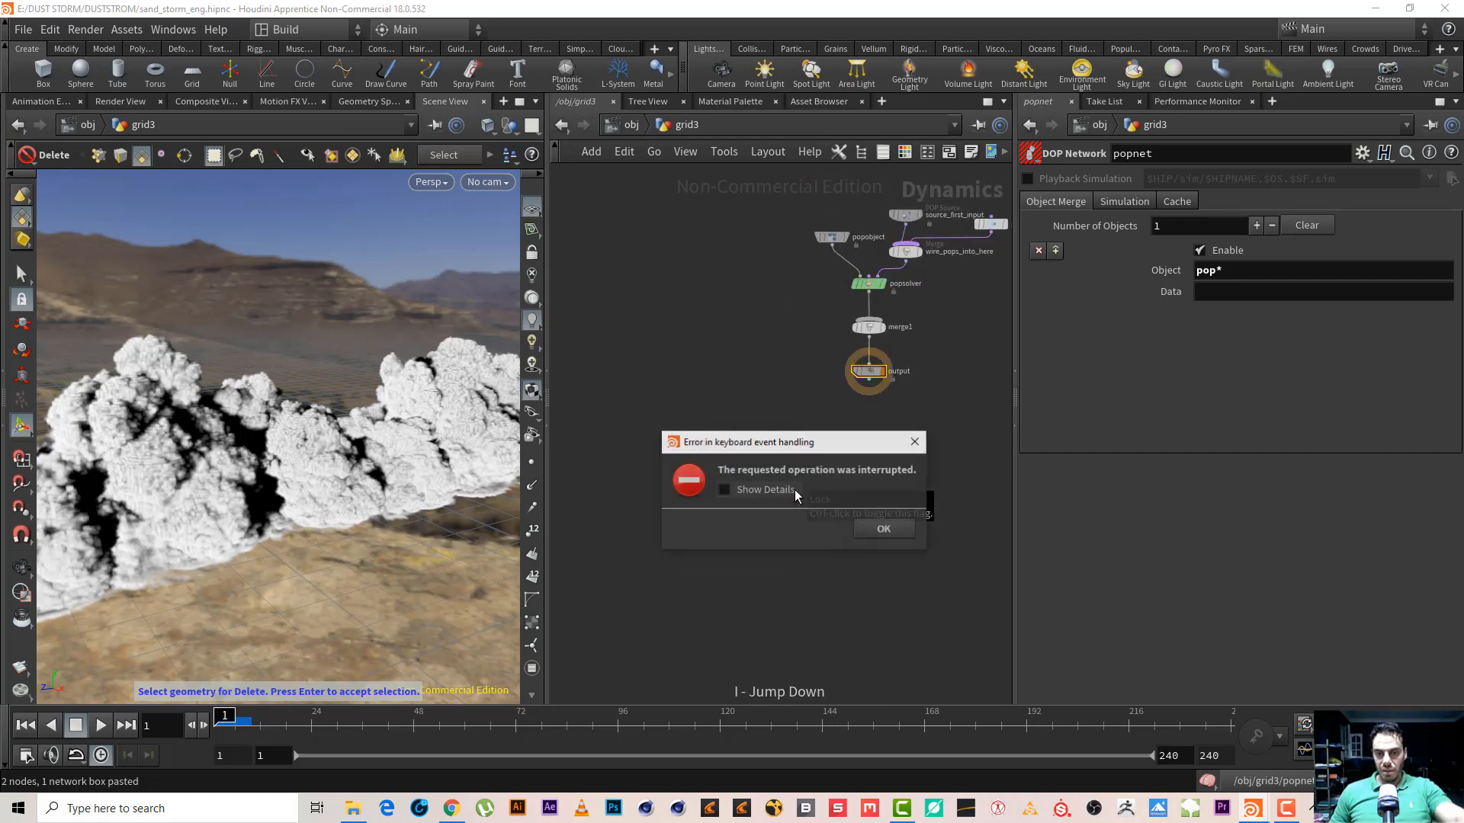
pyautogui.click(890, 530)
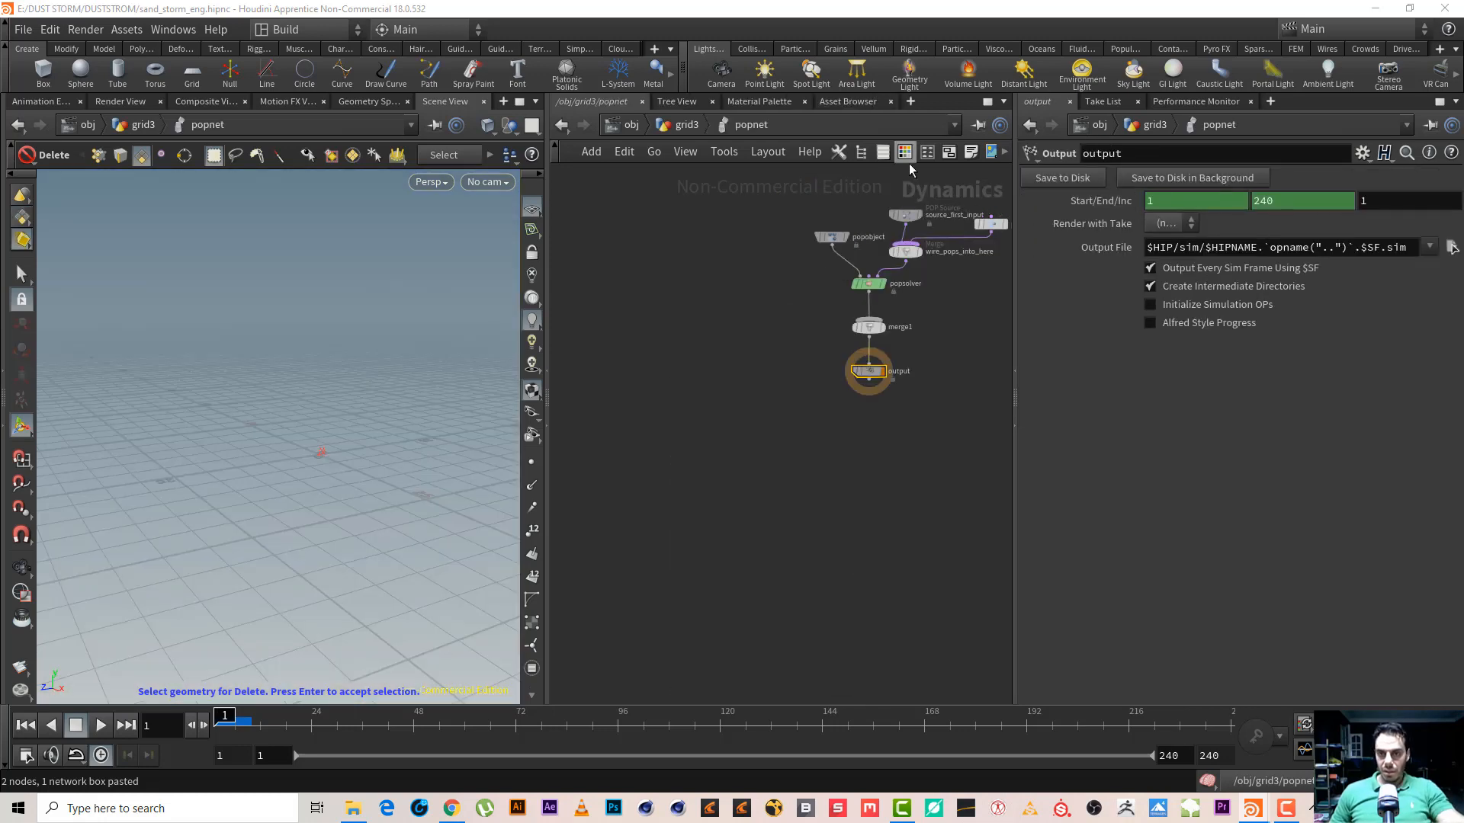
pyautogui.moveTo(835, 222); pyautogui.dragTo(805, 228, button='middle')
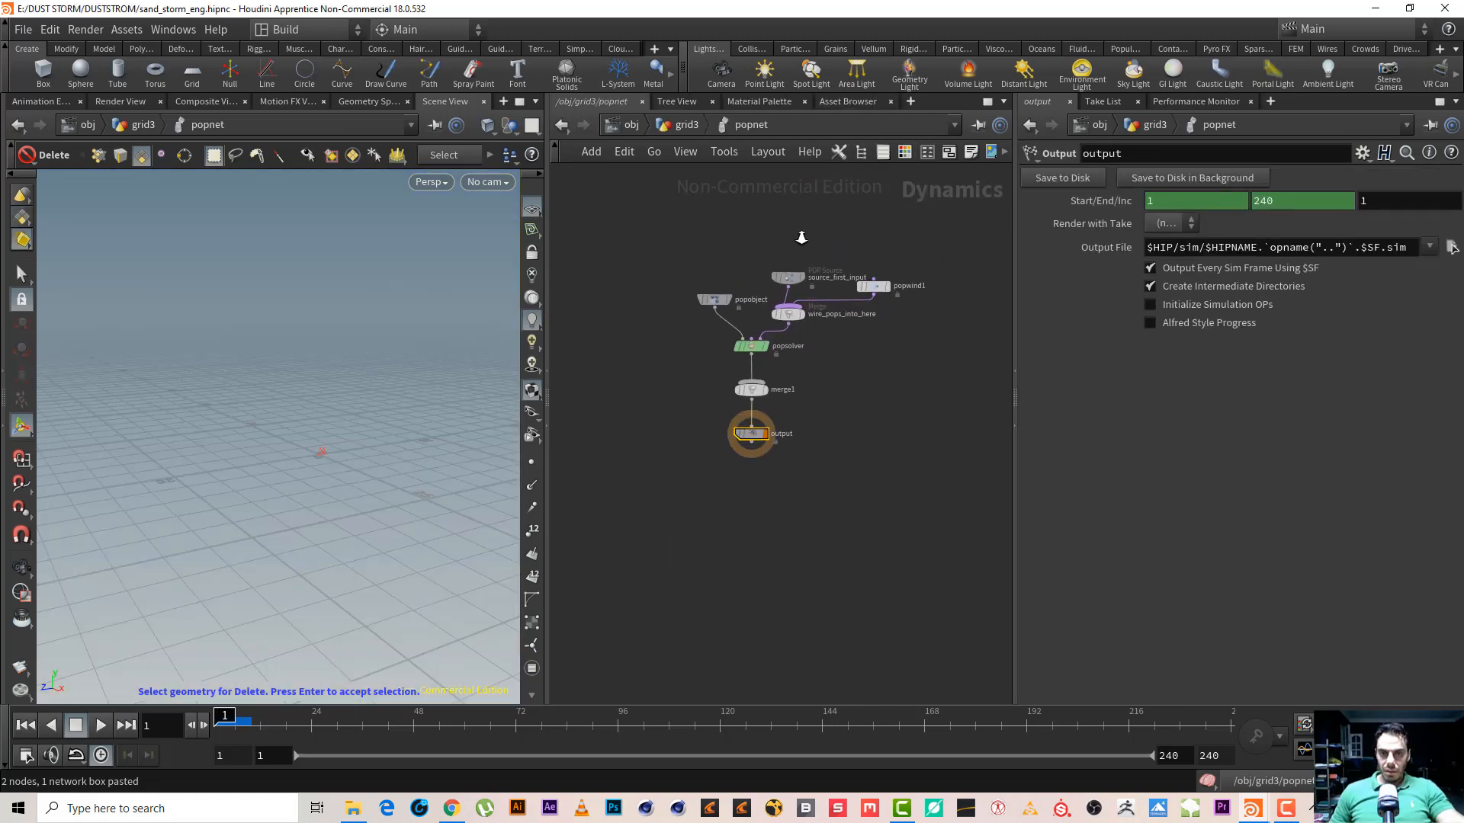
pyautogui.press('h')
pyautogui.click(100, 726)
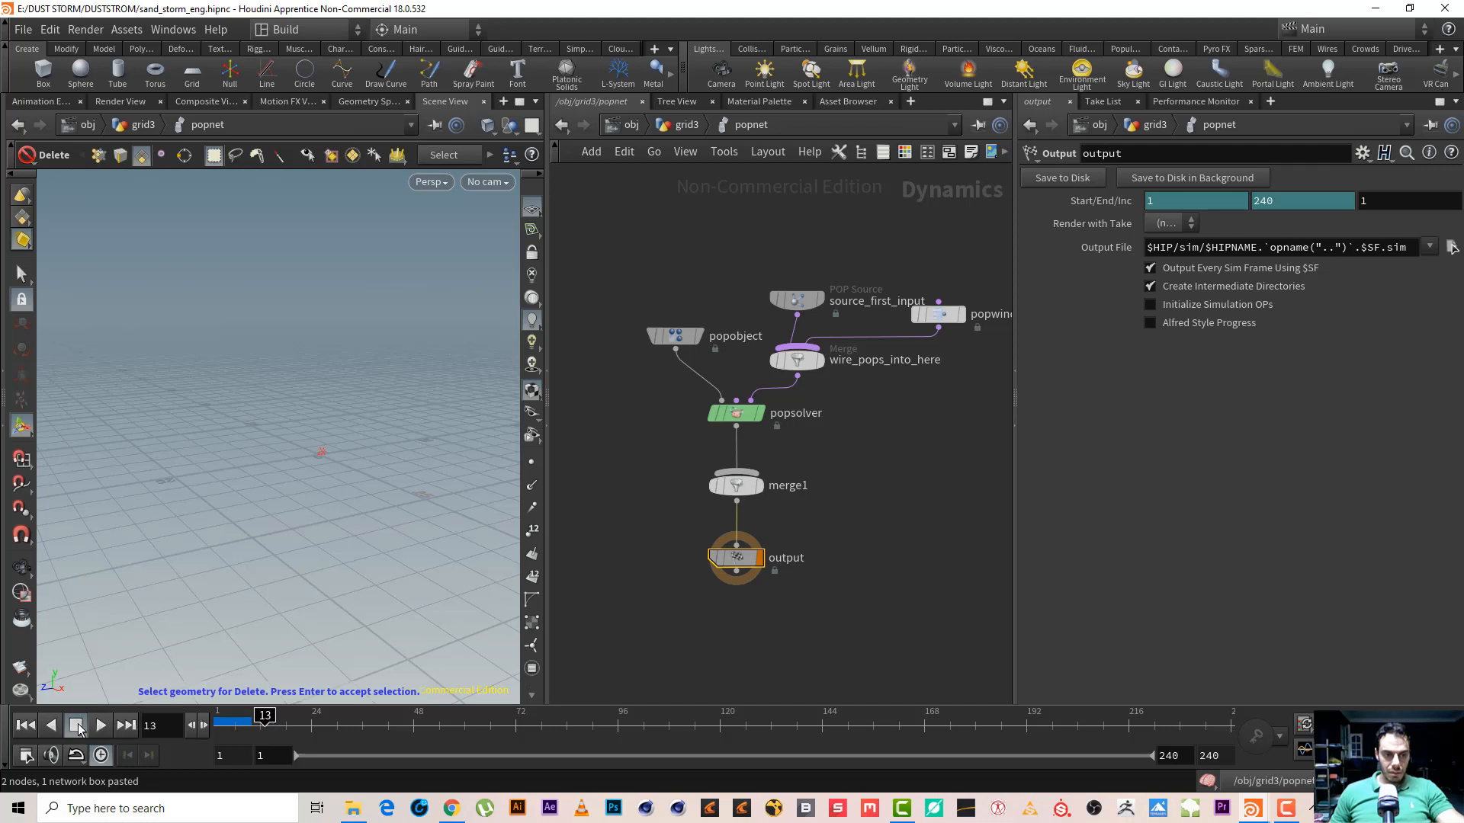
pyautogui.click(19, 727)
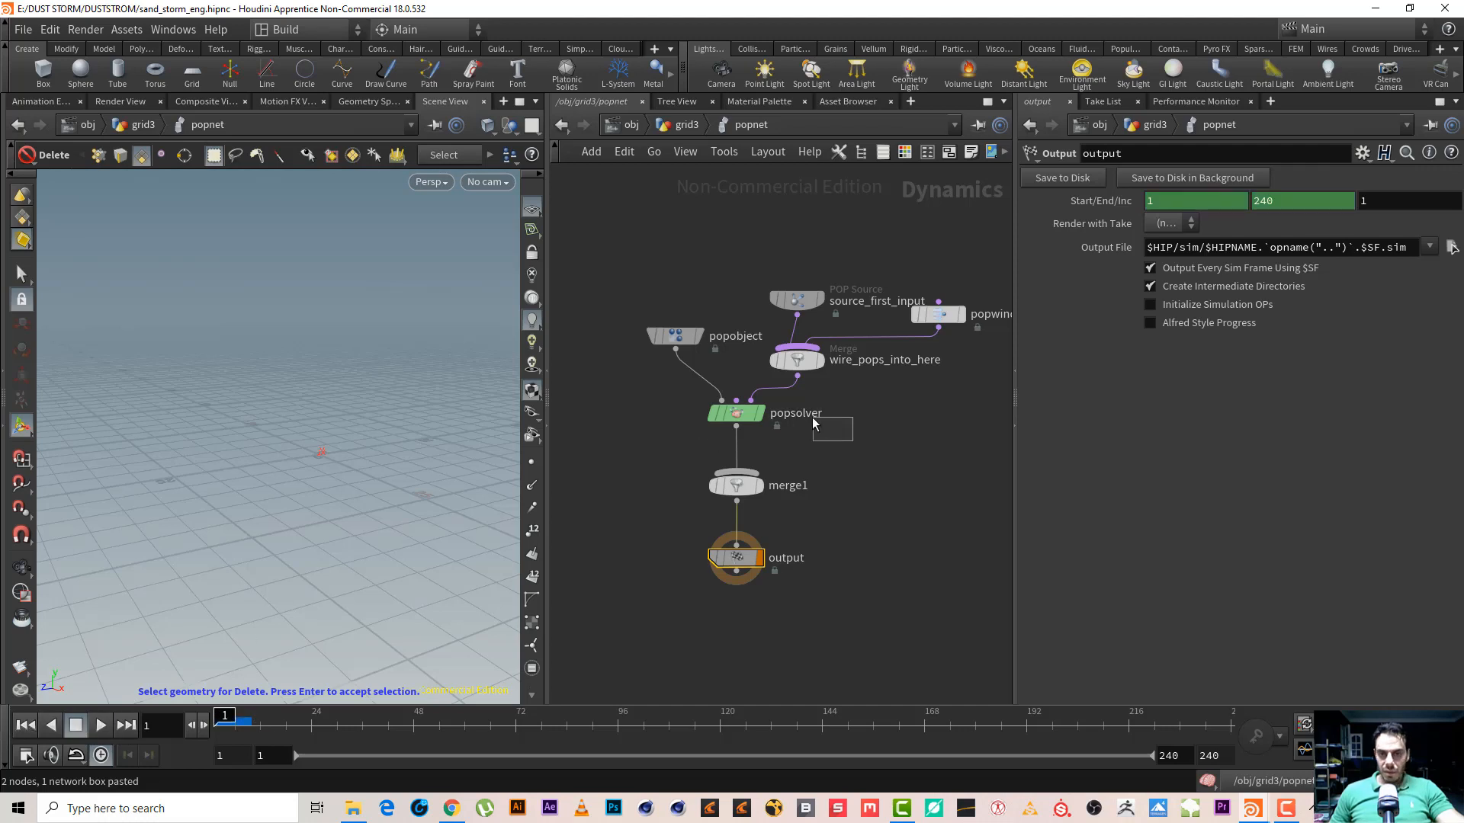
# Check source_first_input's Const. Birth Rate expression and play the particle simulation briefly while orbiting the view
pyautogui.moveTo(812, 417); pyautogui.dragTo(808, 407)
pyautogui.click(799, 301)
pyautogui.click(862, 347)
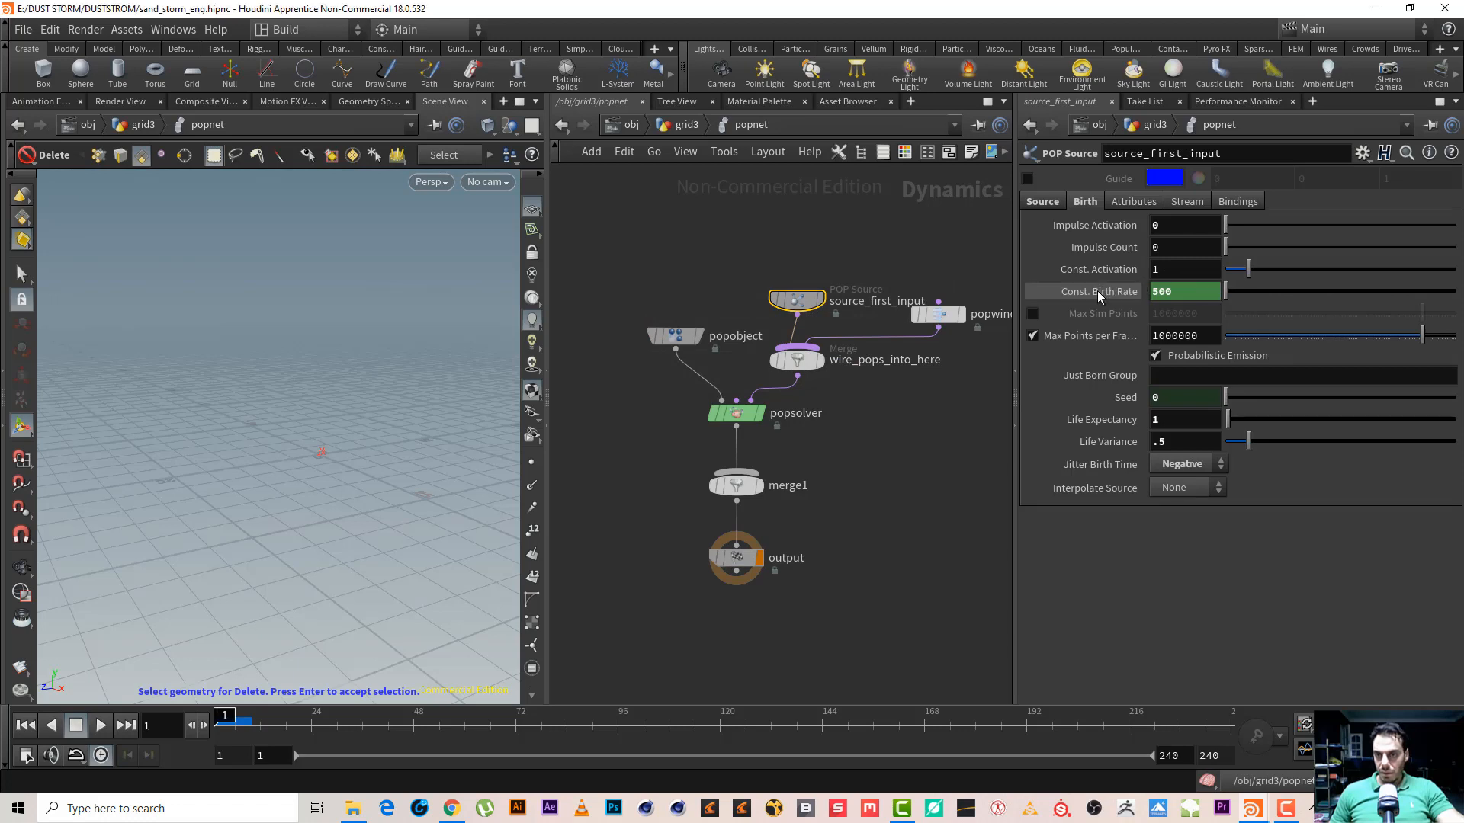
pyautogui.click(1096, 291)
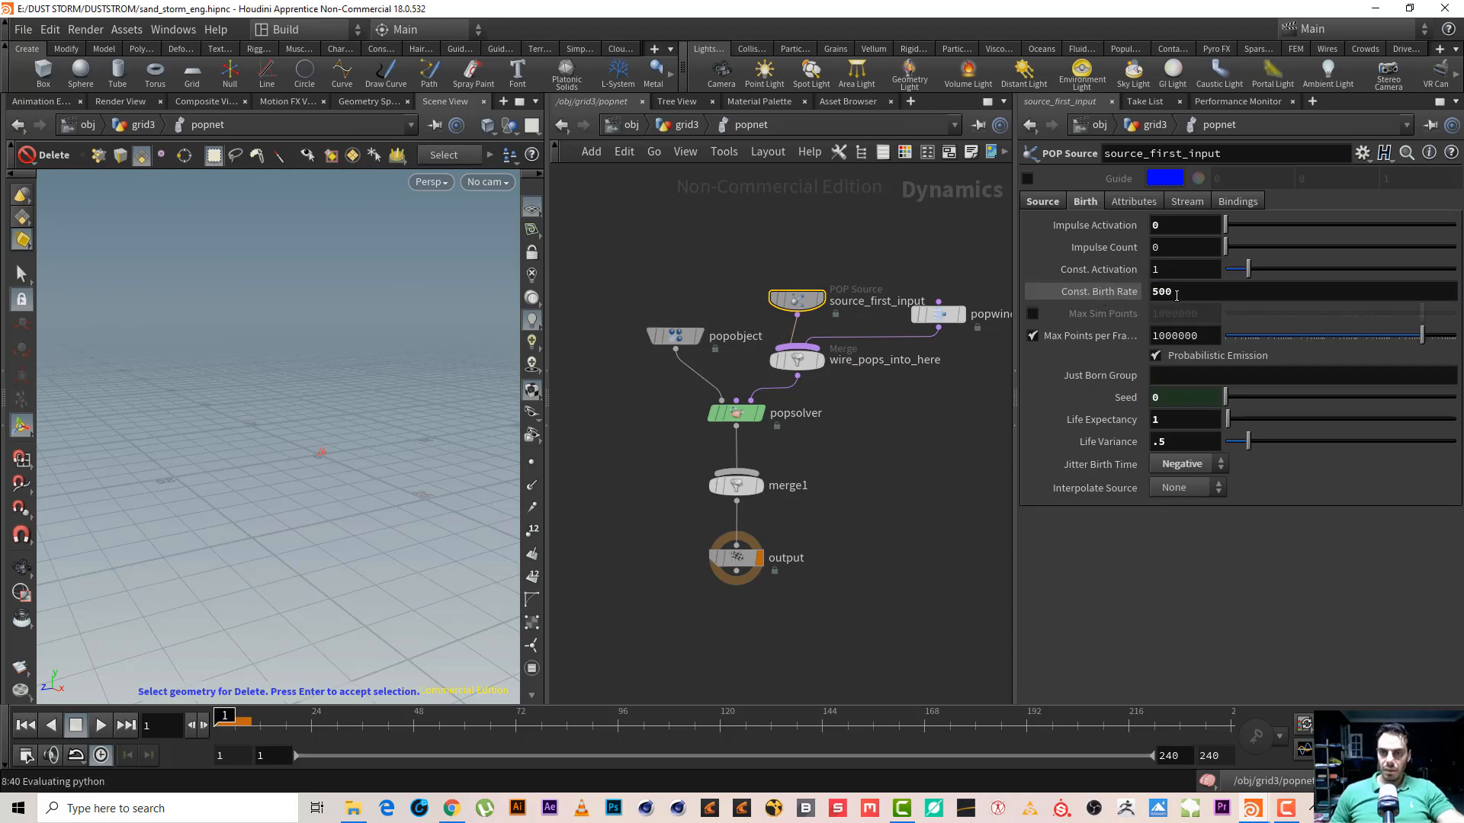
pyautogui.click(100, 725)
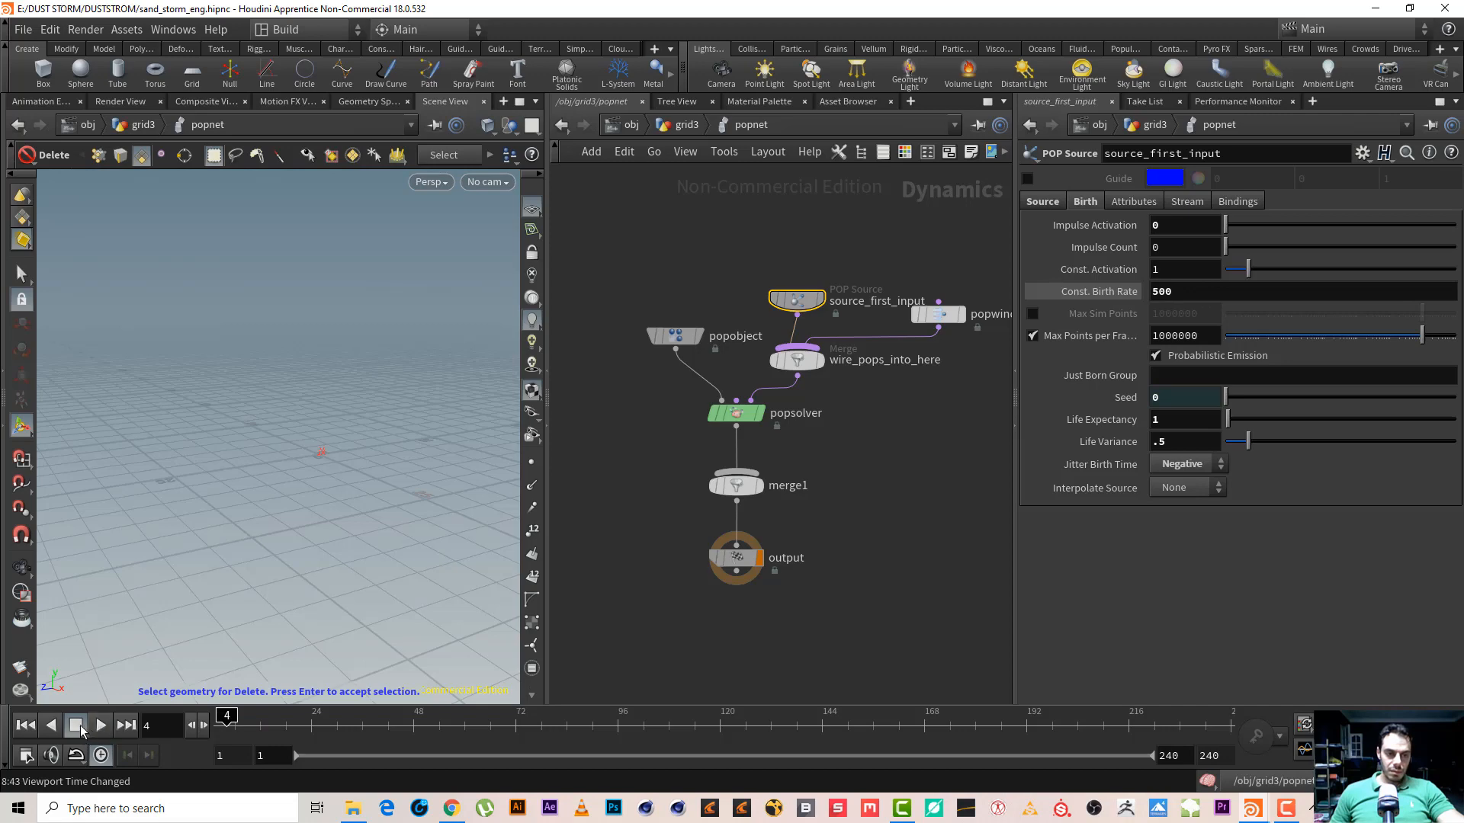
pyautogui.keyDown('alt'); pyautogui.moveTo(382, 544); pyautogui.dragTo(449, 446); pyautogui.keyUp('alt')
pyautogui.moveTo(793, 634); pyautogui.dragTo(680, 535)
pyautogui.click(764, 580)
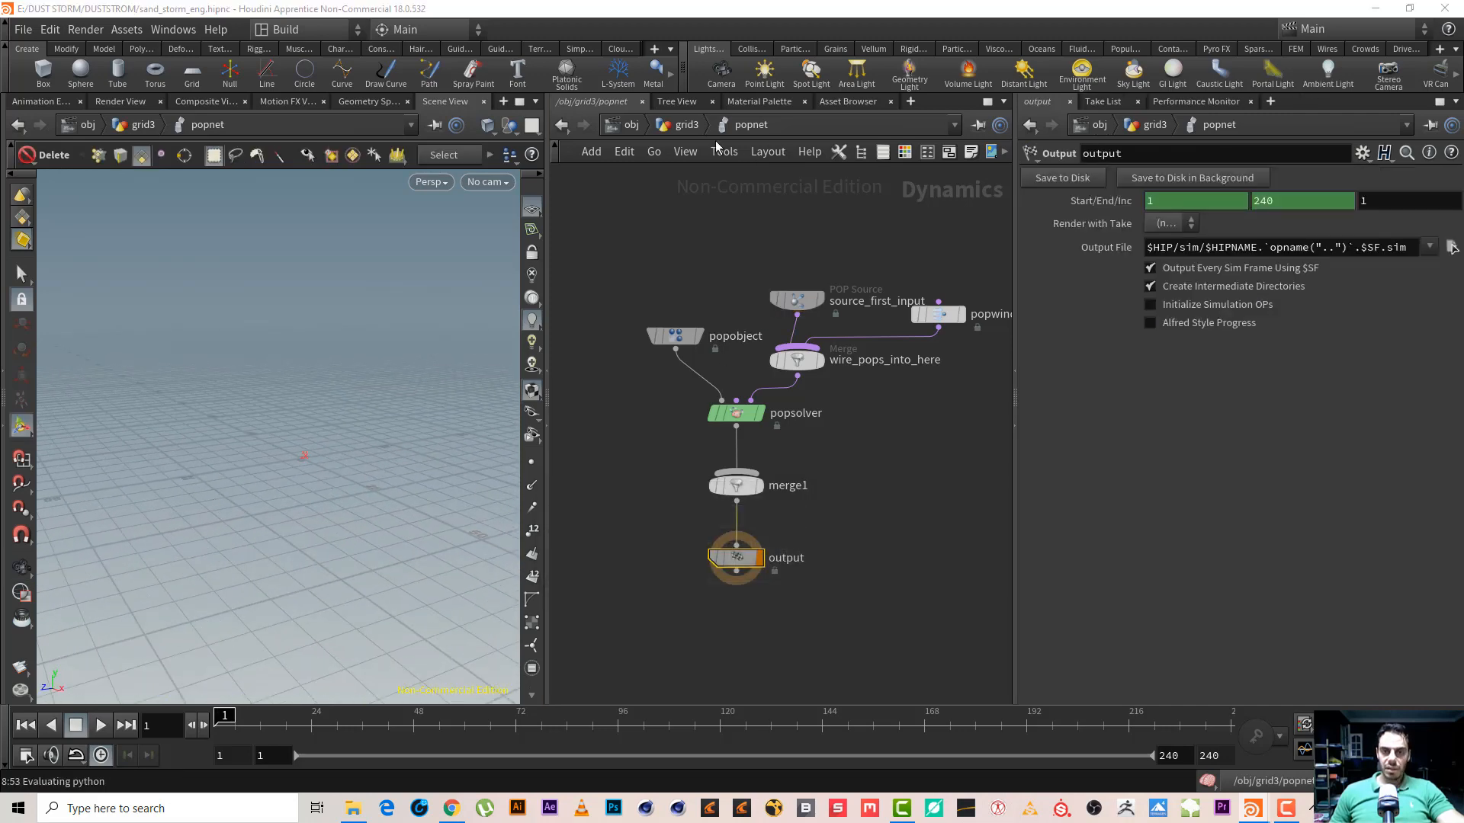
# Return to the object network and delete the smoke_UP box together with grid3, pyro_sim1 and pyro_import1
pyautogui.click(686, 125)
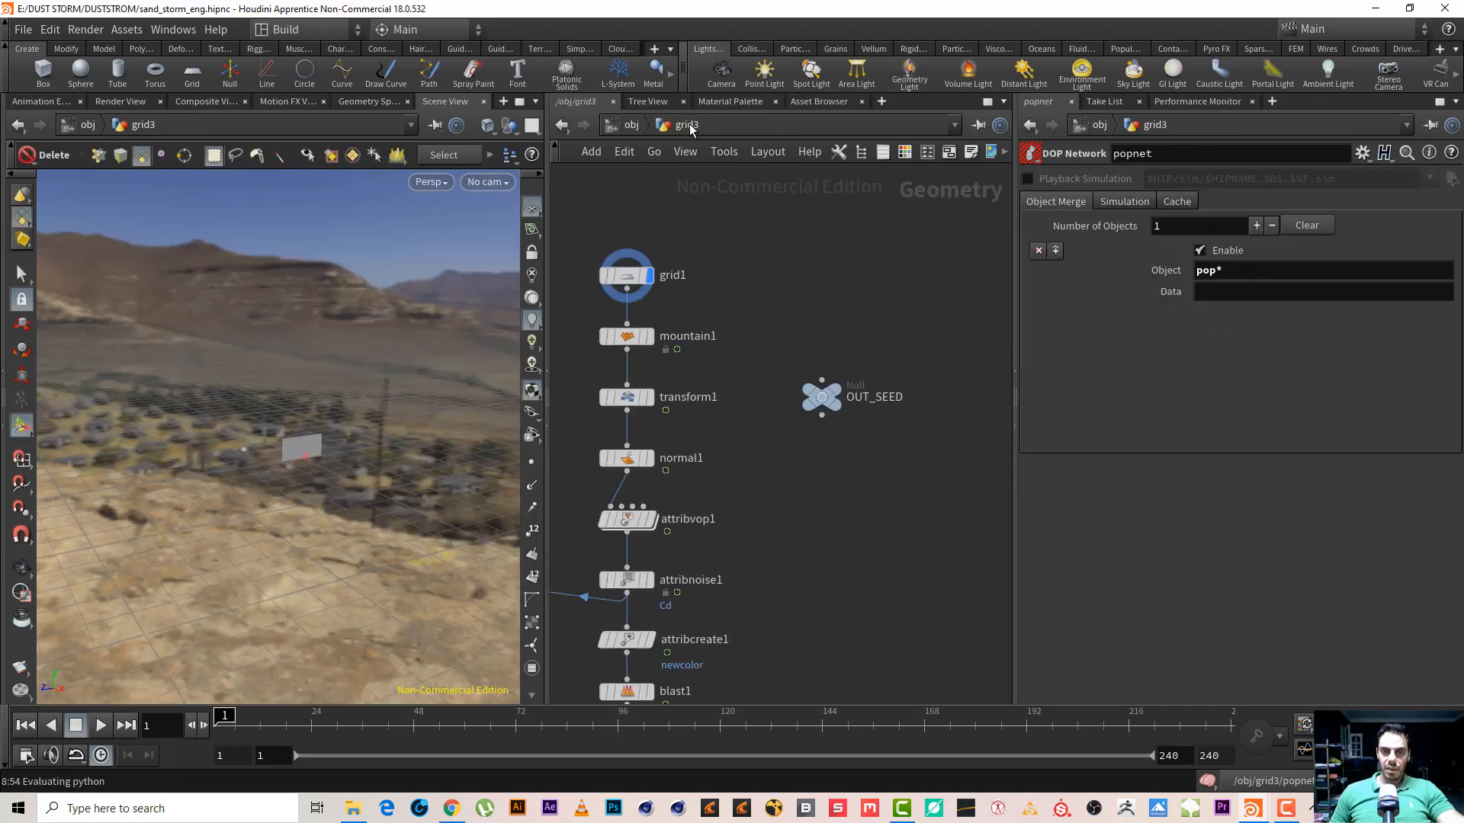
pyautogui.click(624, 125)
pyautogui.moveTo(791, 445); pyautogui.dragTo(856, 420, button='middle')
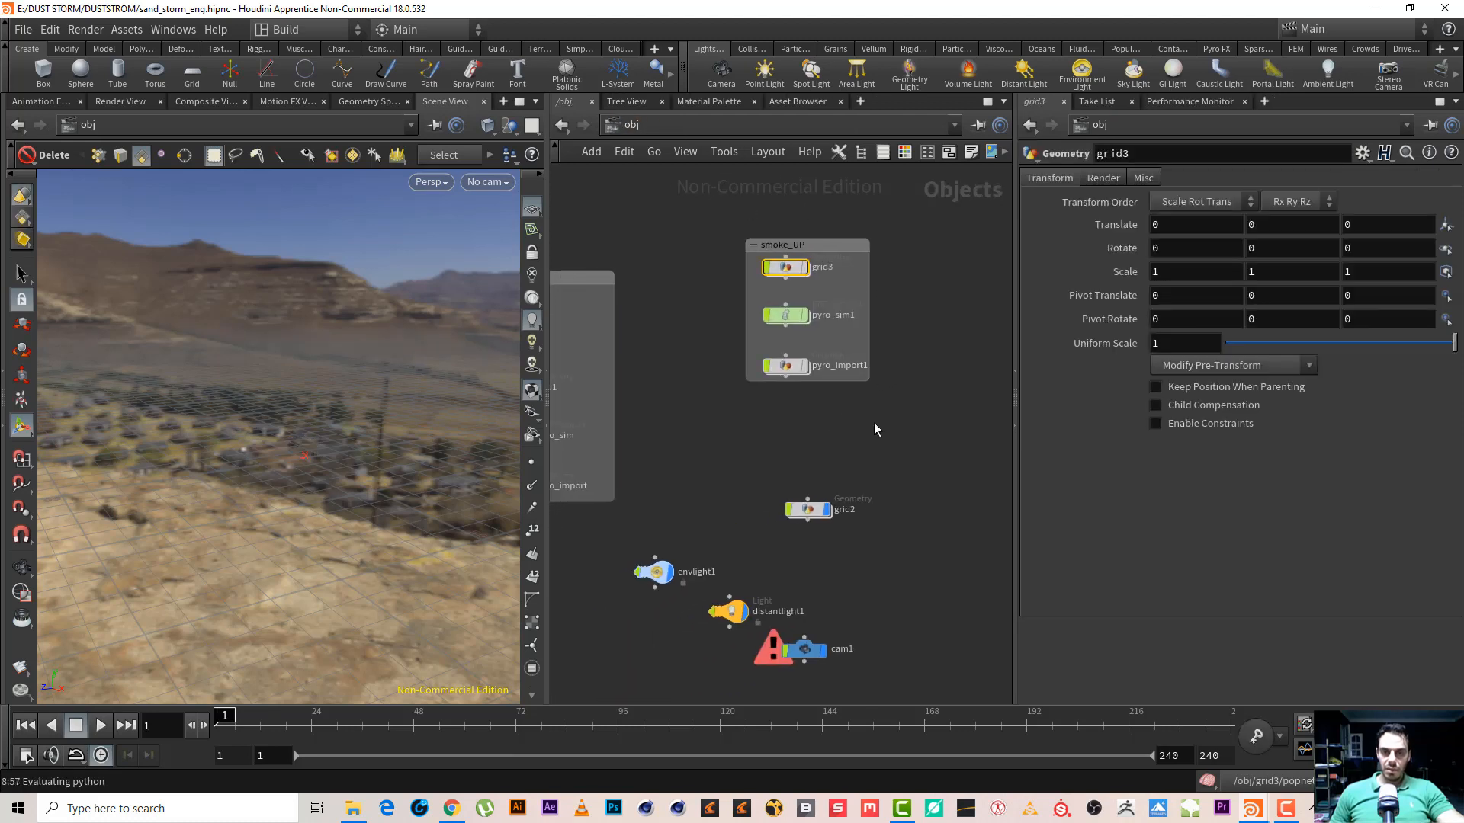
pyautogui.moveTo(880, 422); pyautogui.dragTo(757, 178)
pyautogui.click(848, 216)
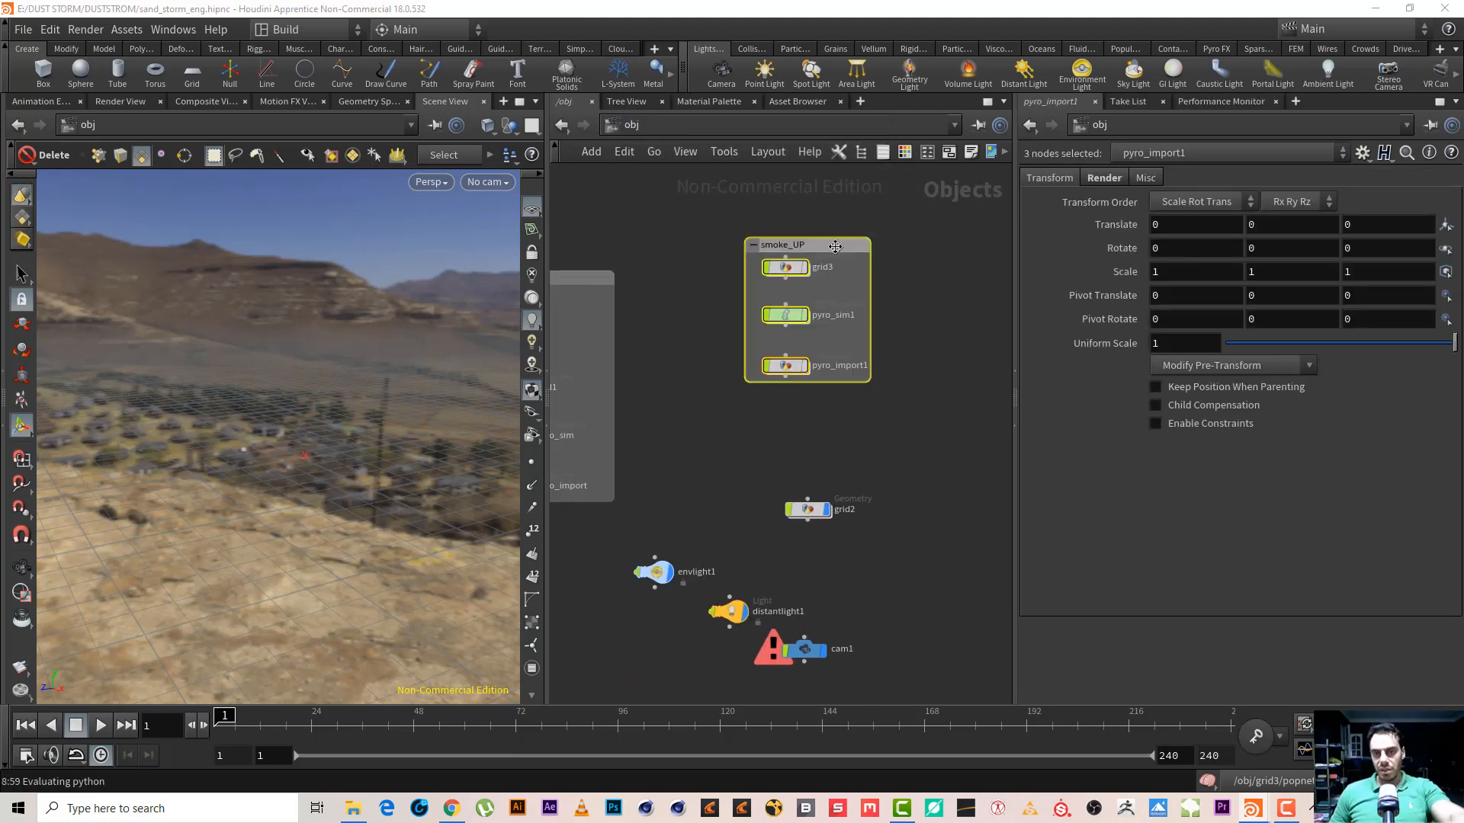
pyautogui.press('Delete')
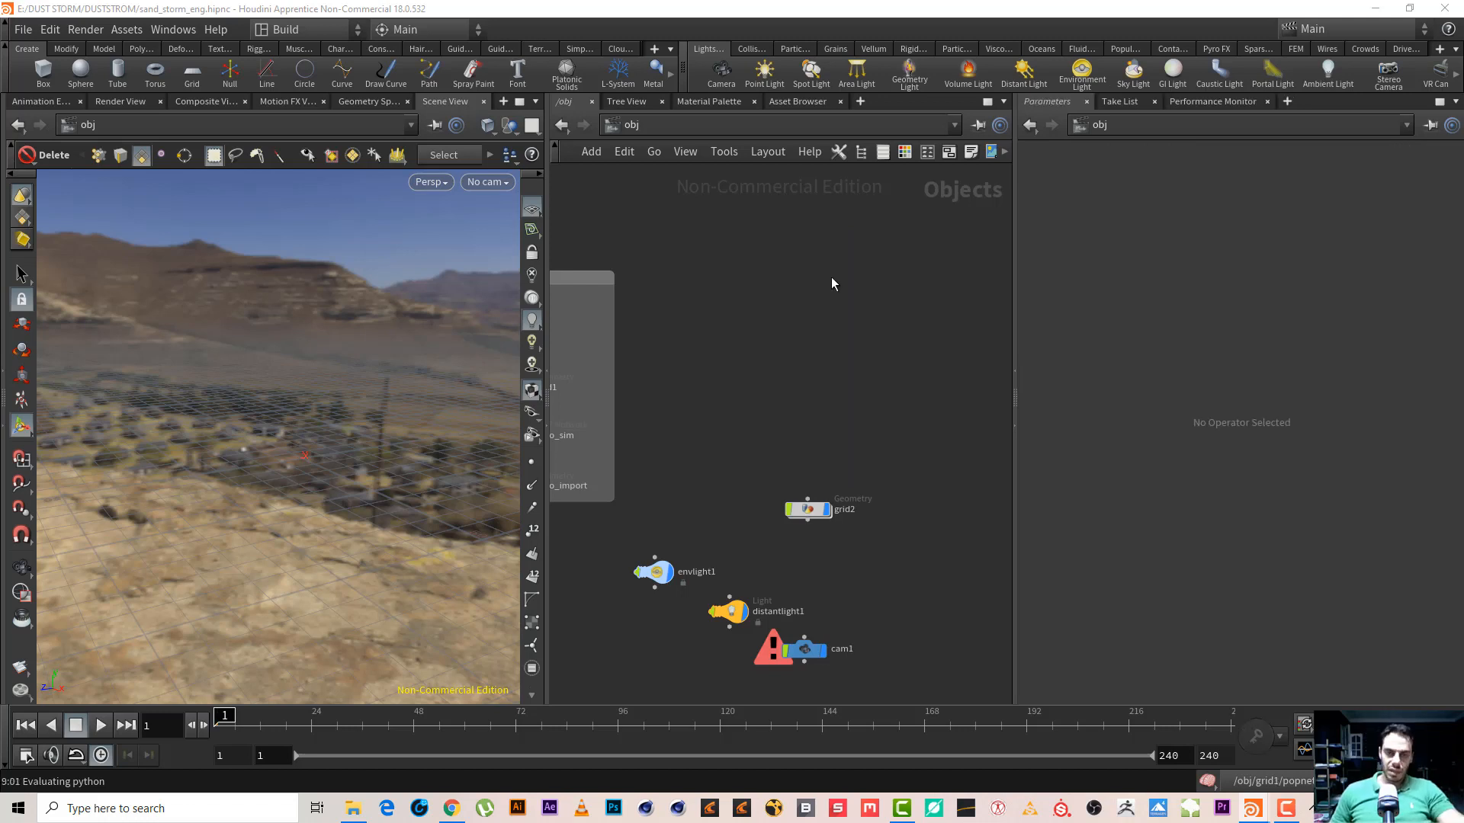
# Dismiss the interruption errors and enter the pyro_import node to view its merged wedge network
pyautogui.moveTo(708, 444); pyautogui.dragTo(854, 406, button='middle')
pyautogui.moveTo(808, 419); pyautogui.dragTo(885, 412, button='right')
pyautogui.moveTo(785, 414); pyautogui.dragTo(919, 399, button='middle')
pyautogui.click(605, 478)
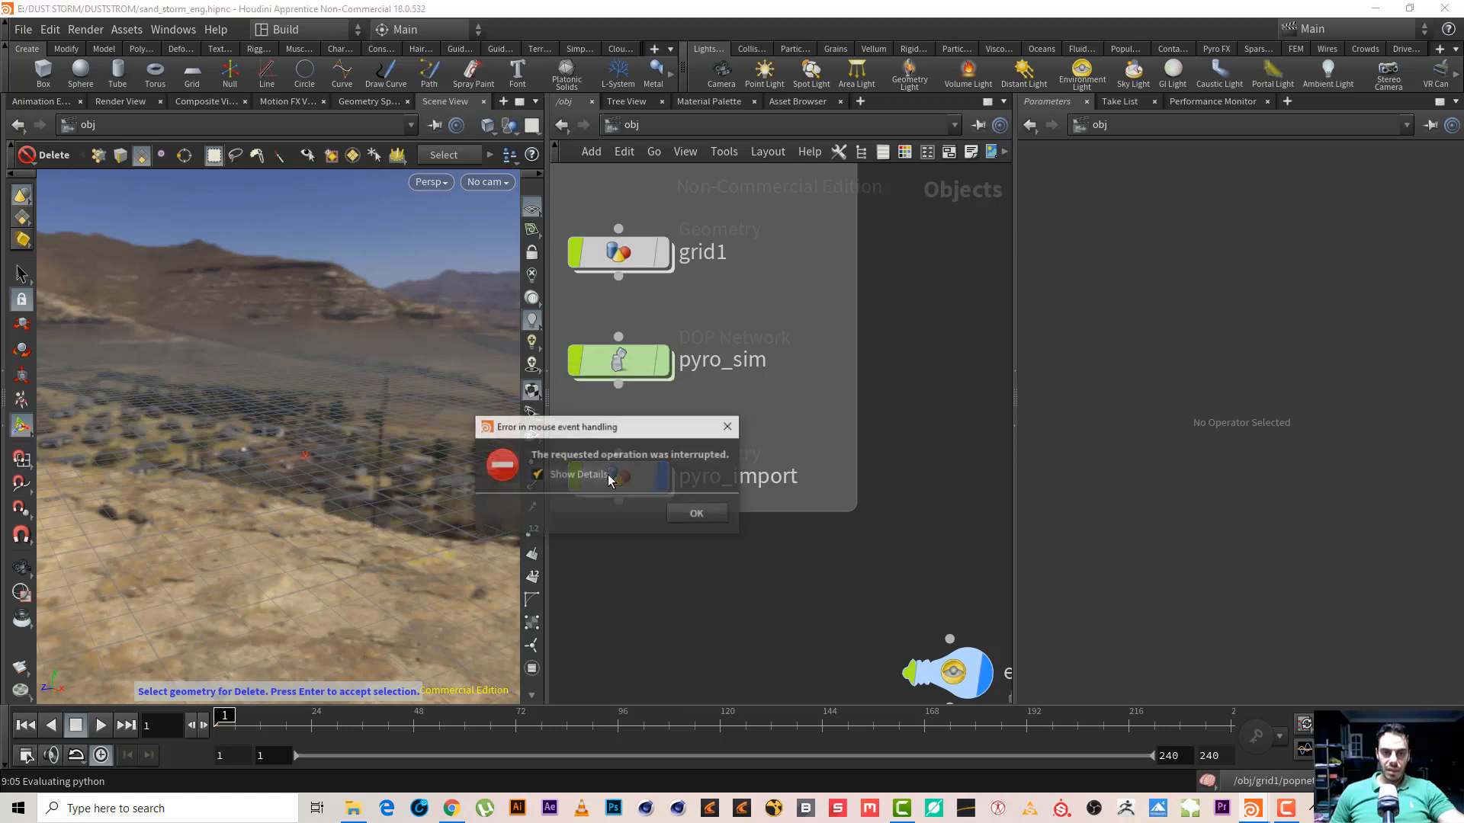
pyautogui.click(607, 477)
pyautogui.click(869, 515)
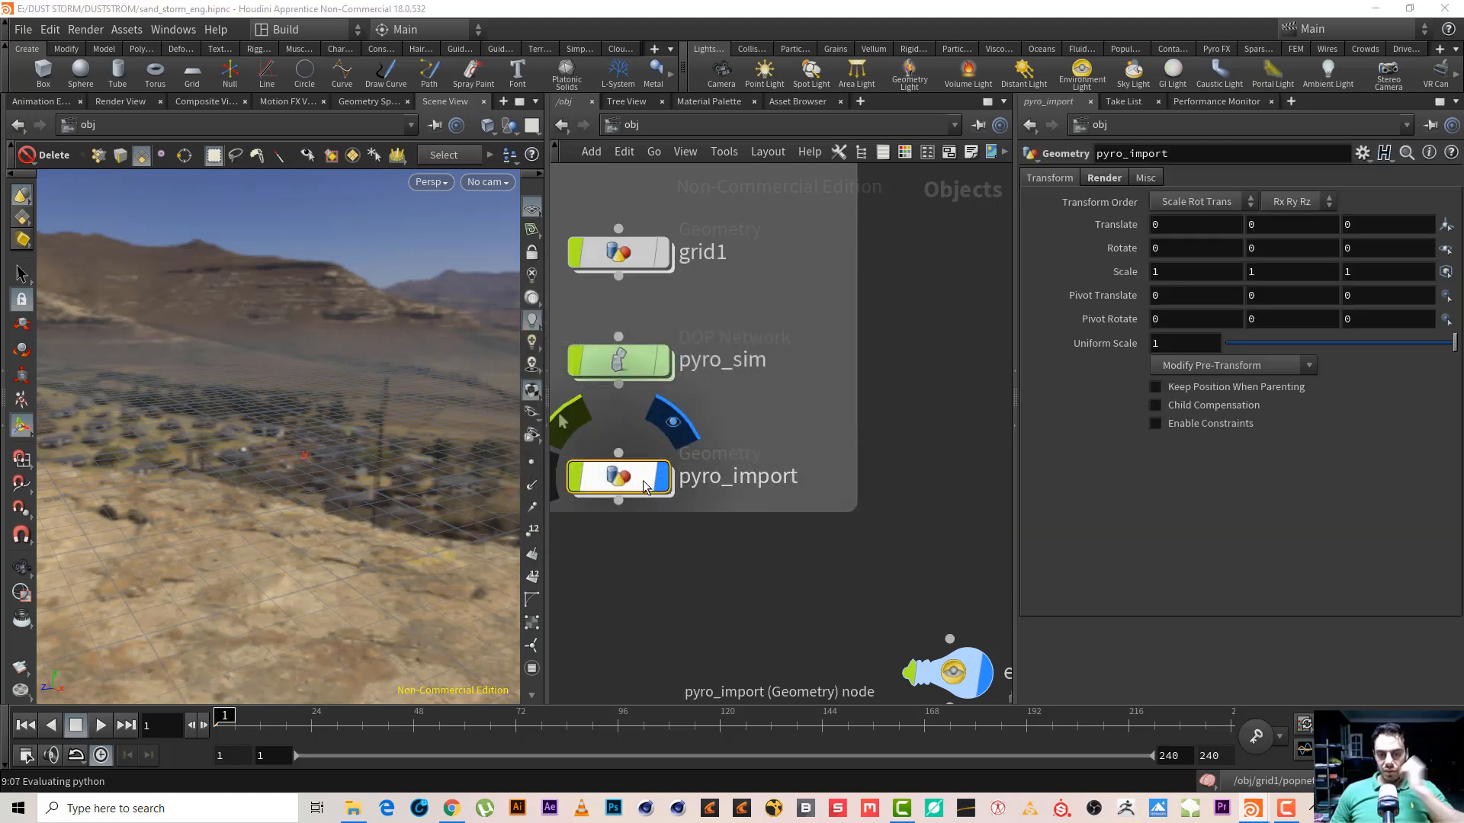
pyautogui.click(644, 485)
pyautogui.click(751, 522)
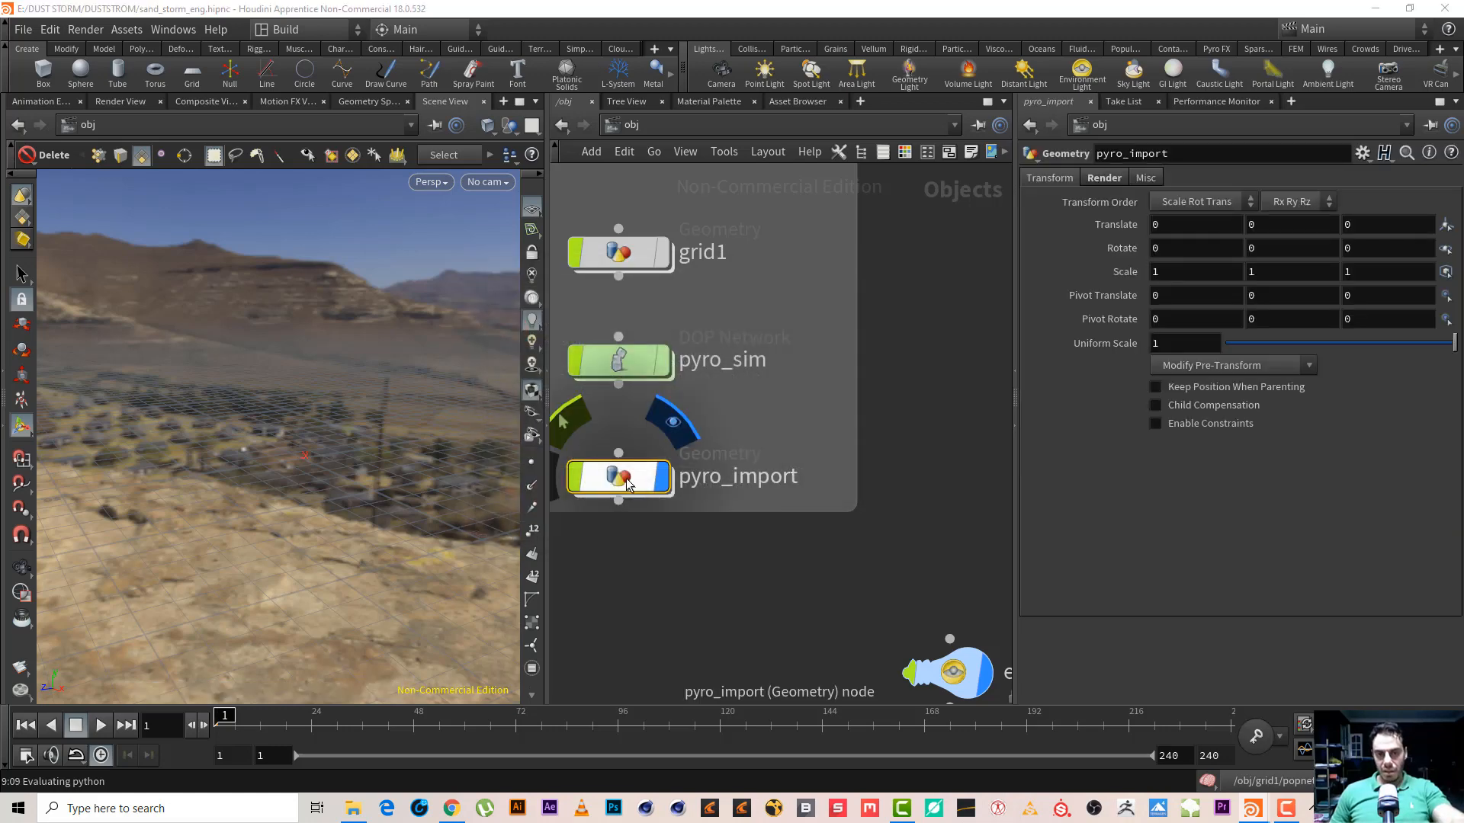
pyautogui.click(627, 485)
pyautogui.click(734, 523)
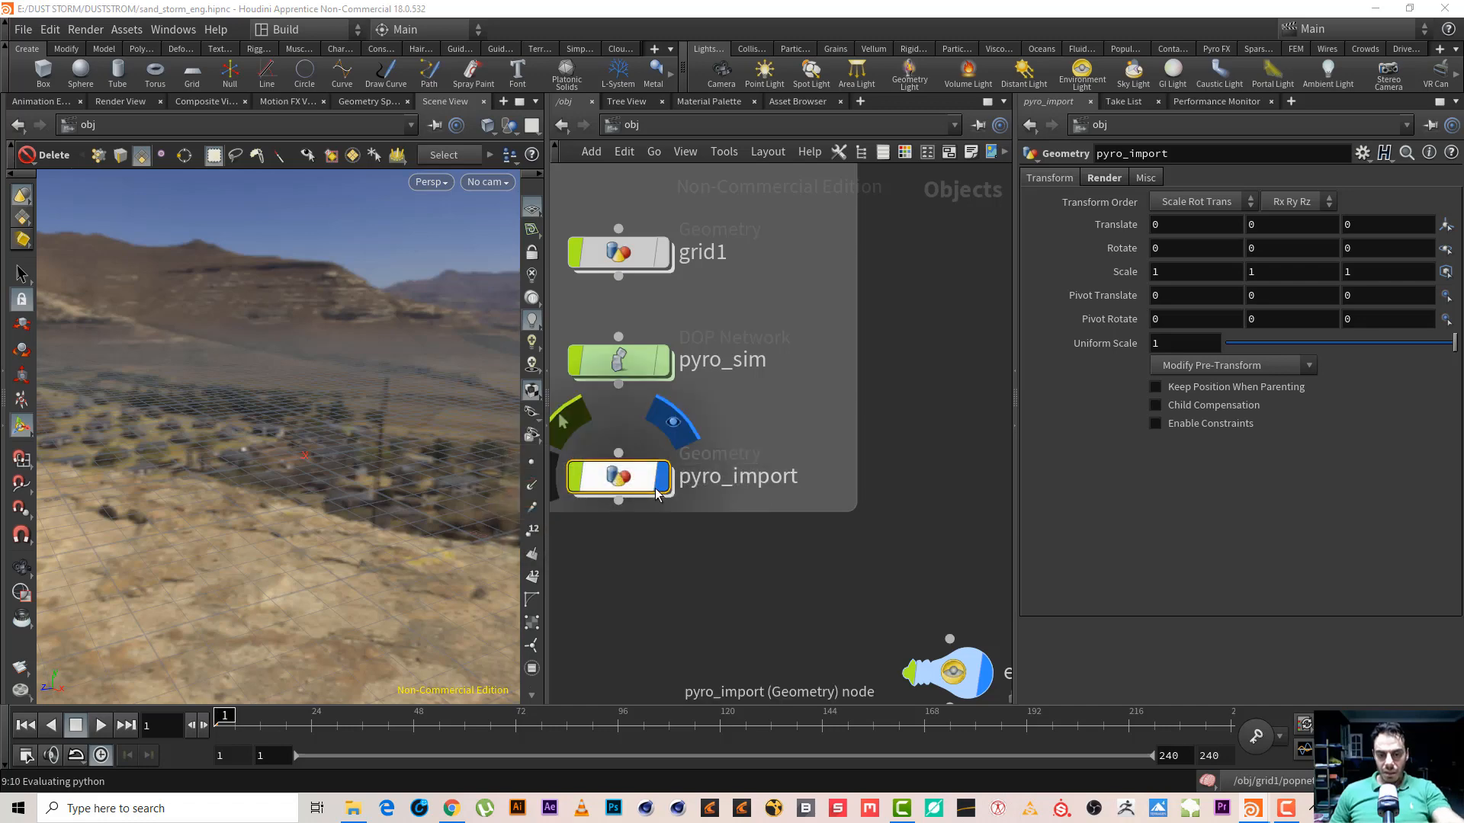
pyautogui.doubleClick(656, 492)
pyautogui.click(758, 534)
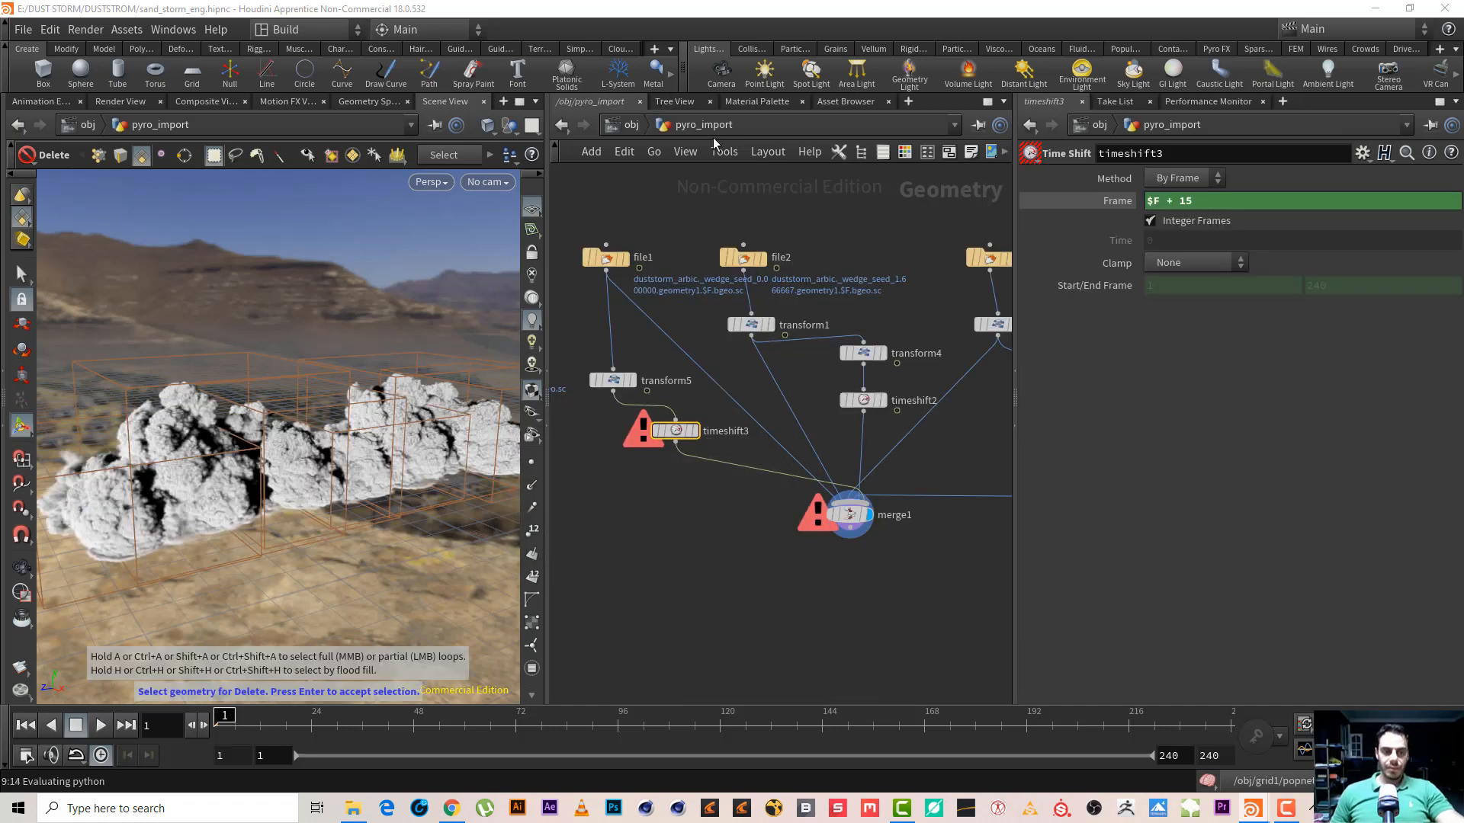
# Go back up to the object network and delete the cam1 camera
pyautogui.click(627, 126)
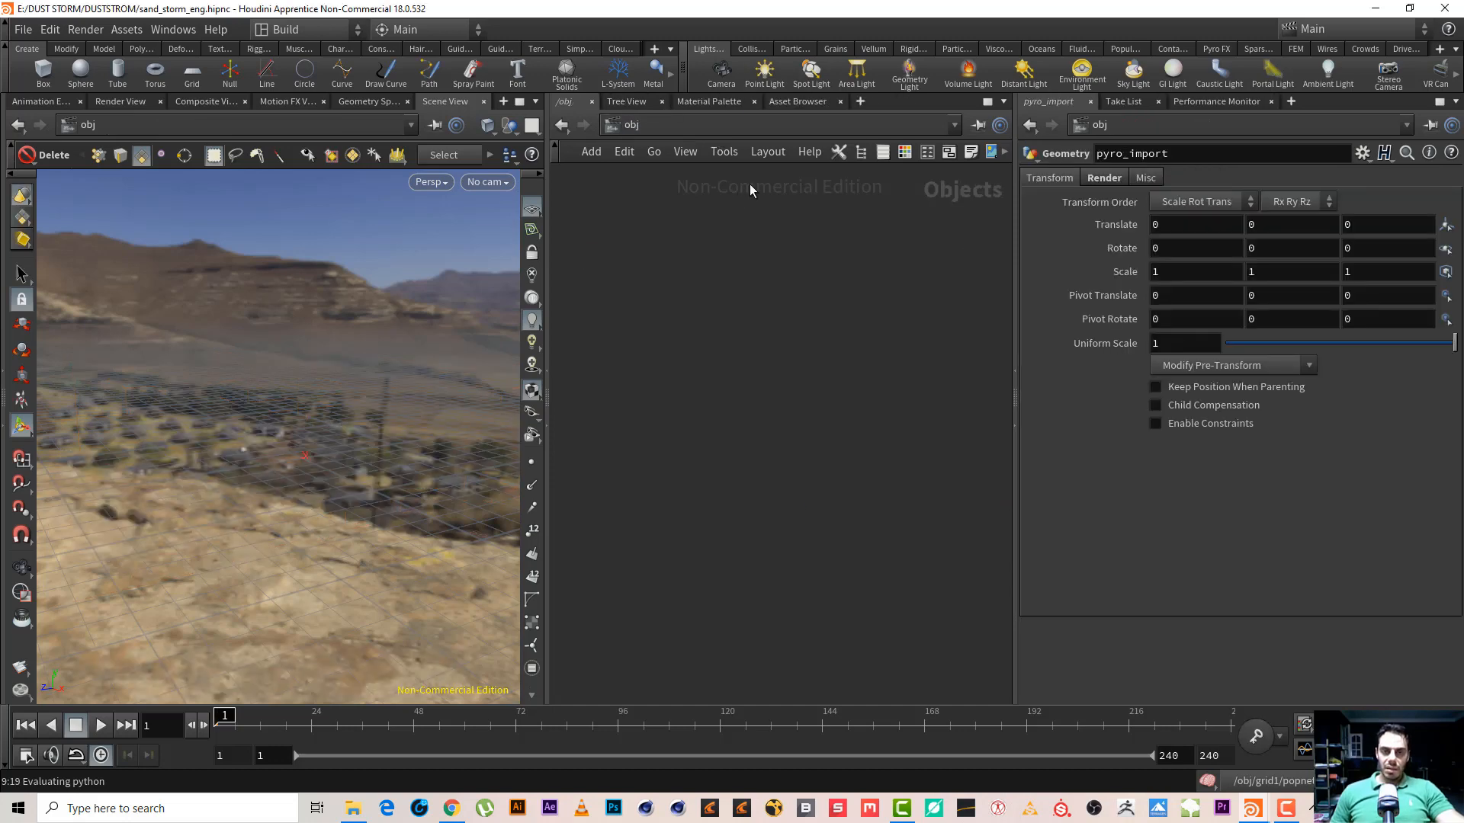
pyautogui.click(739, 128)
pyautogui.click(710, 233)
pyautogui.moveTo(755, 324); pyautogui.dragTo(722, 417, button='right')
pyautogui.moveTo(673, 363); pyautogui.dragTo(899, 440, button='middle')
pyautogui.moveTo(762, 431); pyautogui.dragTo(877, 416, button='right')
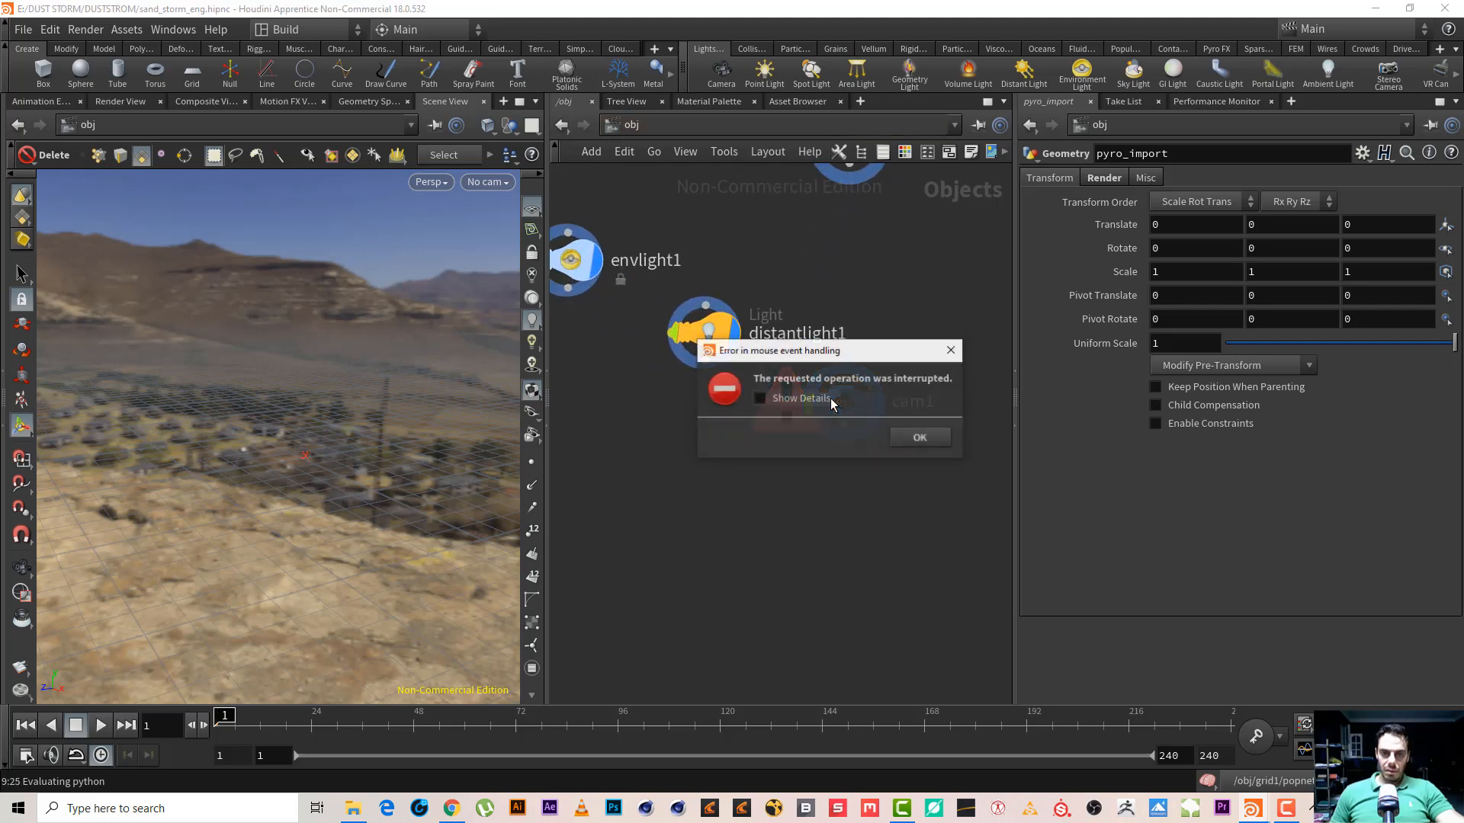
pyautogui.click(907, 437)
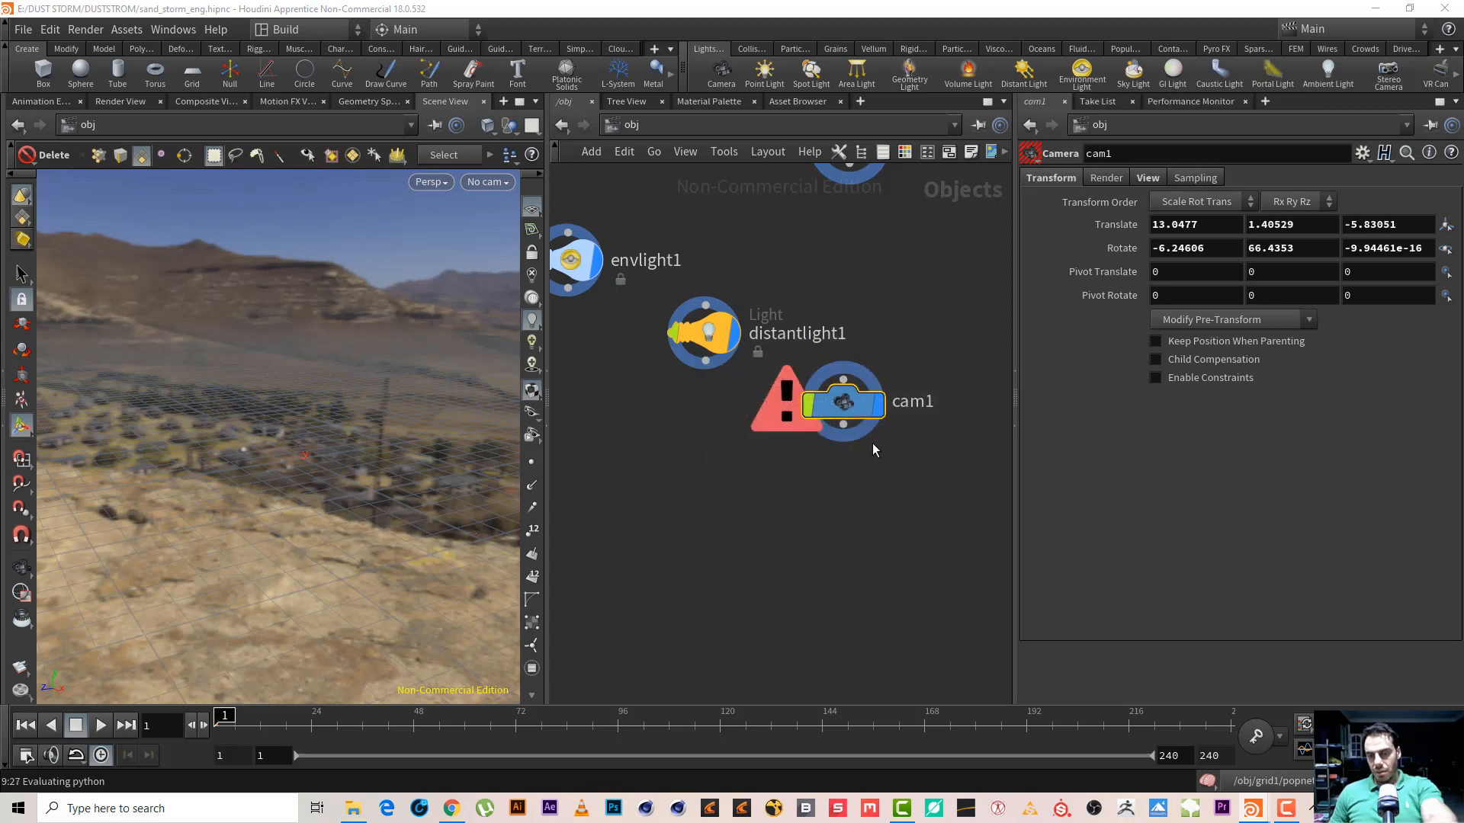
pyautogui.press('Delete')
# Enter the pyro_import geometry node again from the object network
pyautogui.moveTo(710, 406); pyautogui.dragTo(1028, 603, button='middle')
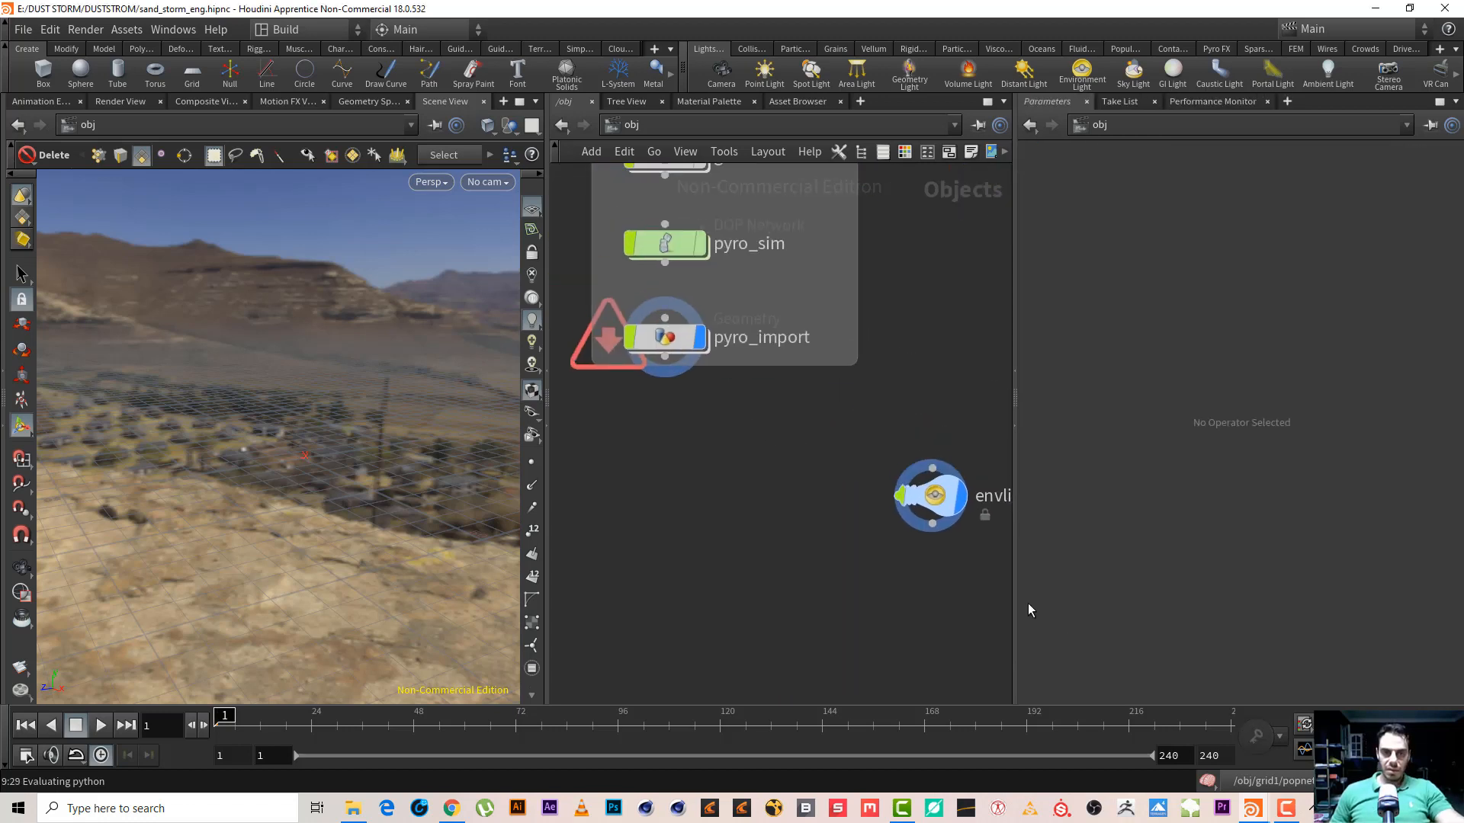
pyautogui.click(760, 391)
pyautogui.click(665, 338)
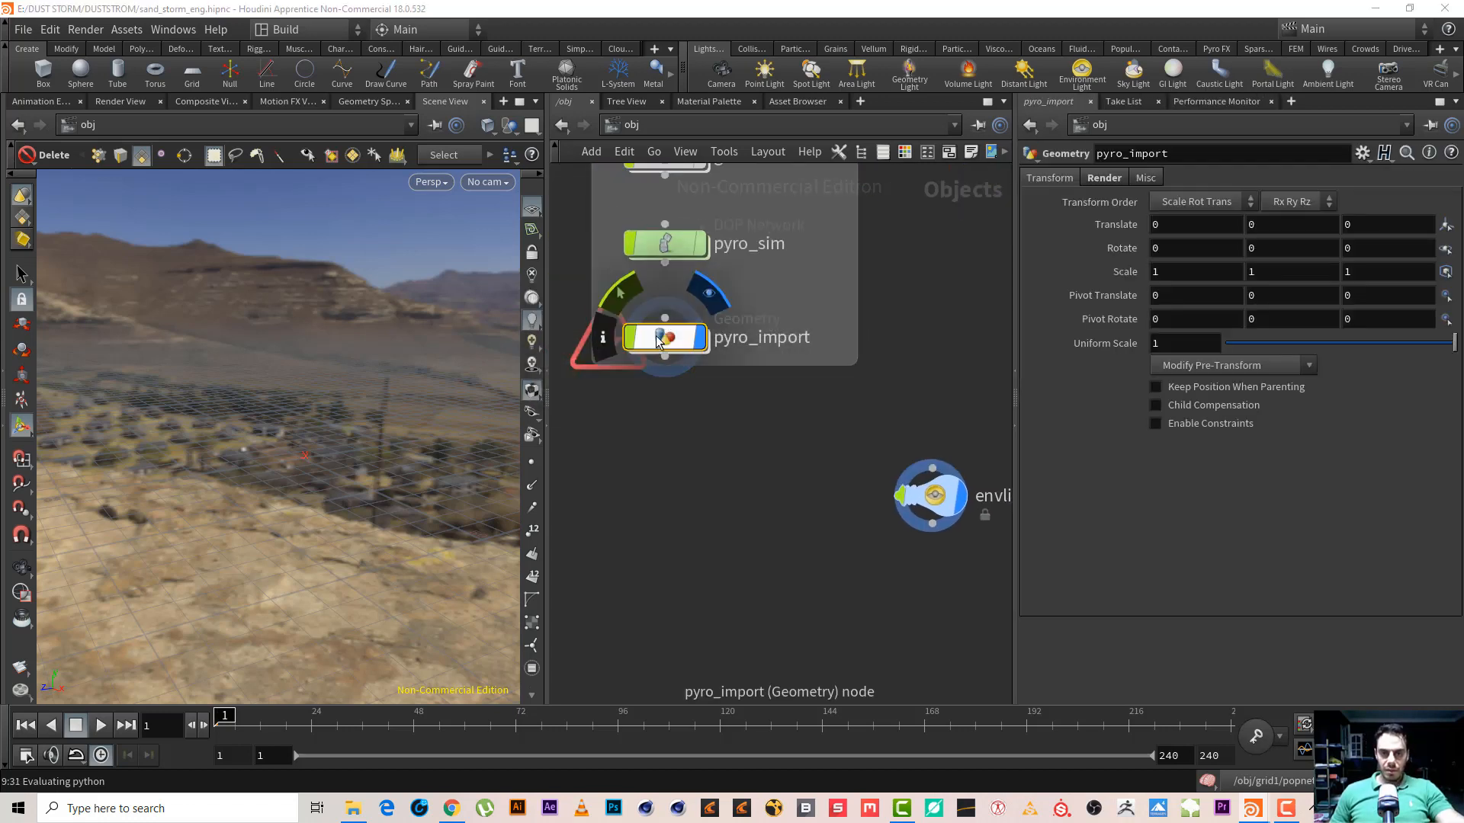
pyautogui.doubleClick(666, 338)
pyautogui.click(766, 390)
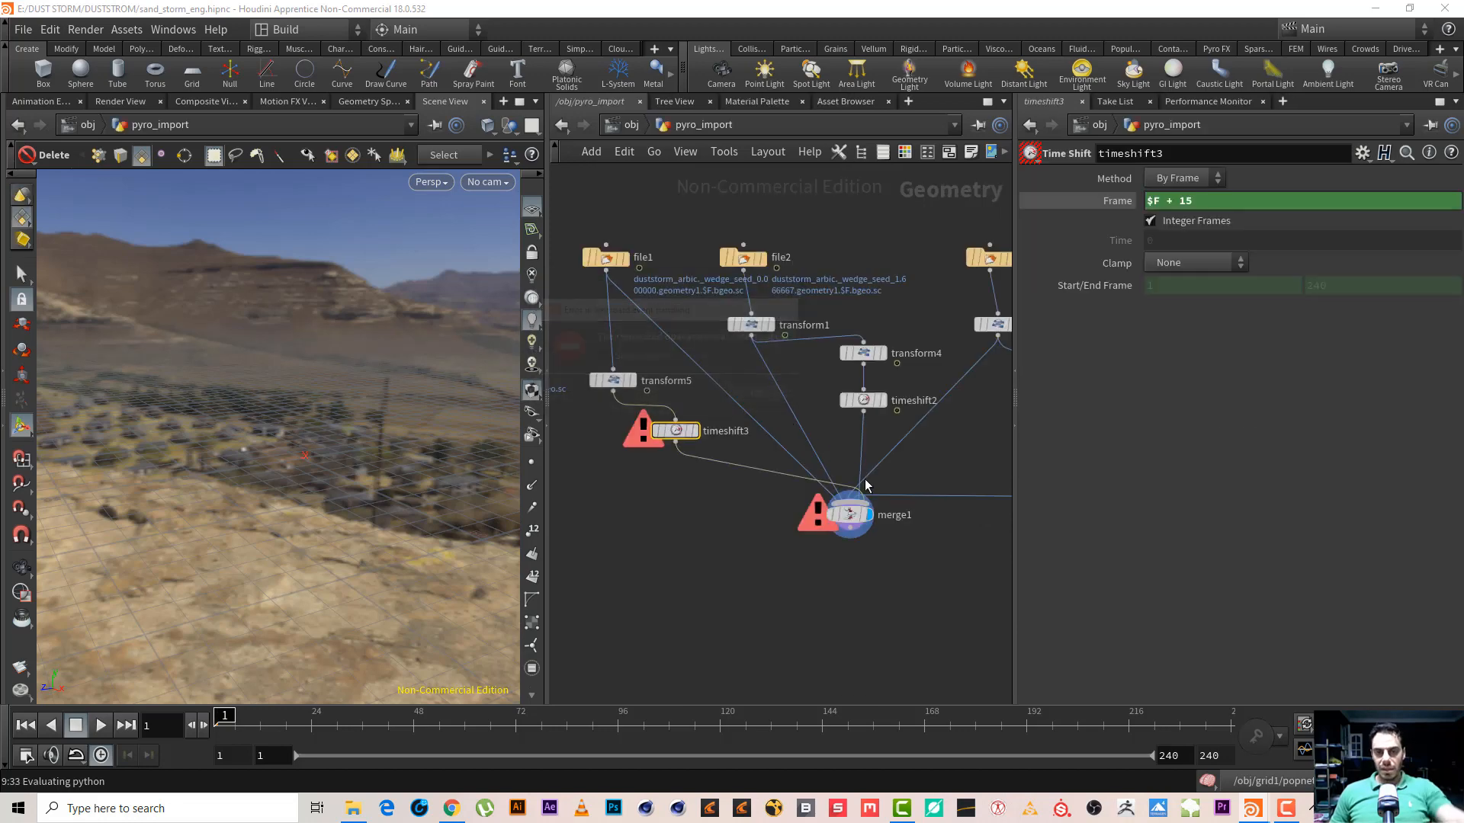
# Test the merged wedges' playback from frame 1, display the timeshift3 node on its own and rewind
pyautogui.click(127, 725)
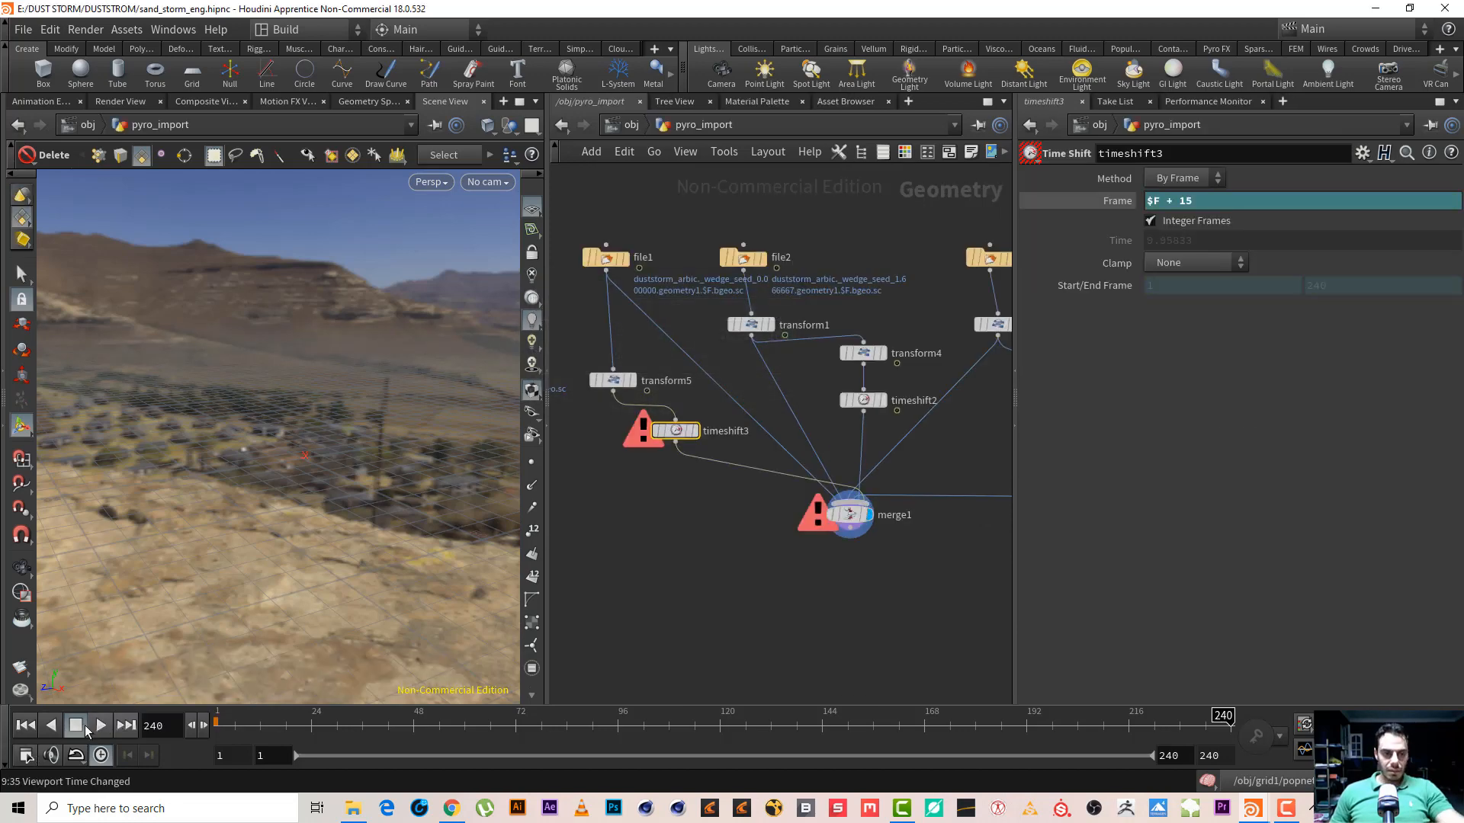
pyautogui.click(25, 725)
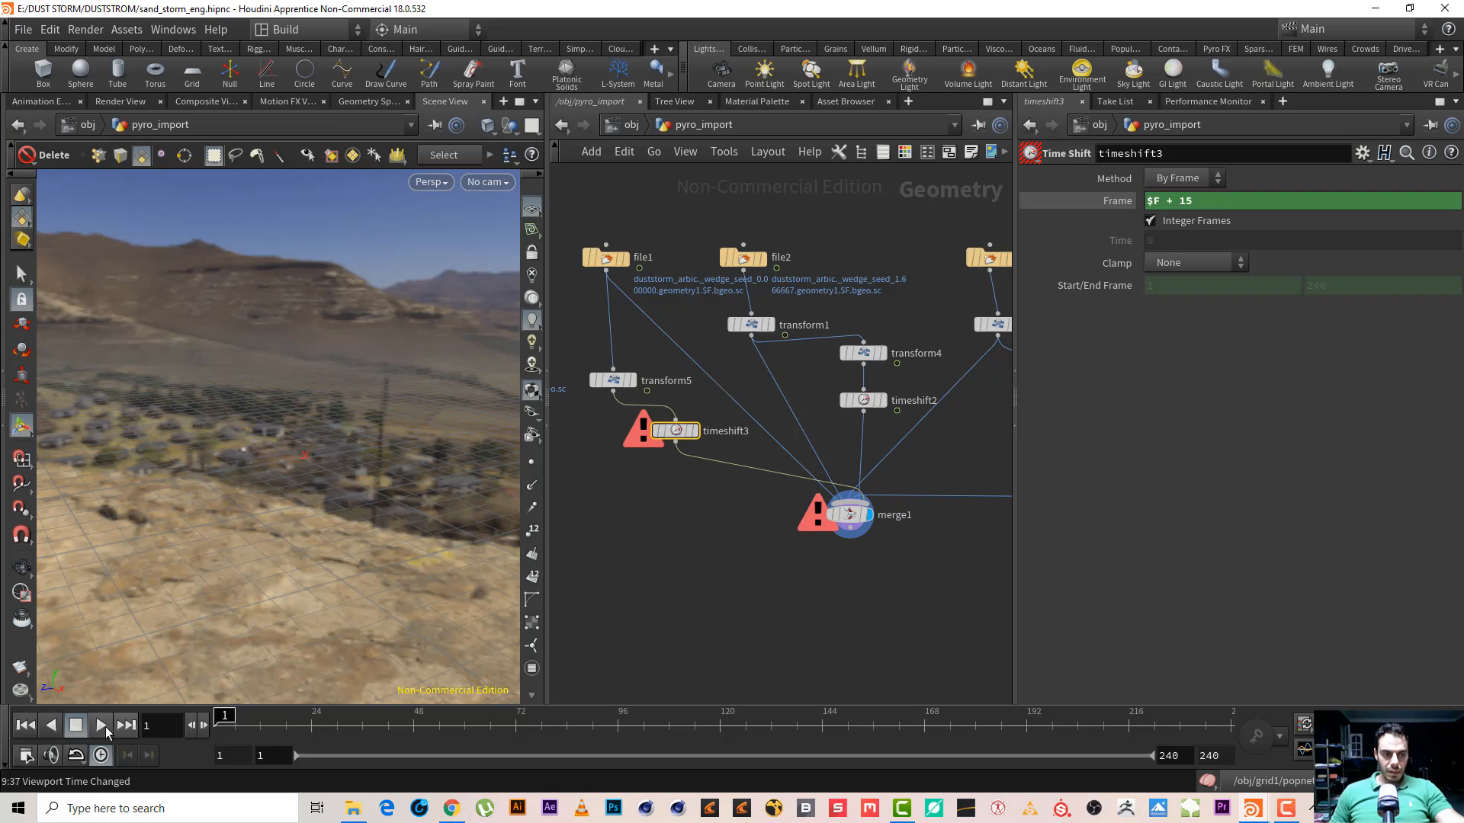
pyautogui.click(101, 724)
pyautogui.click(76, 725)
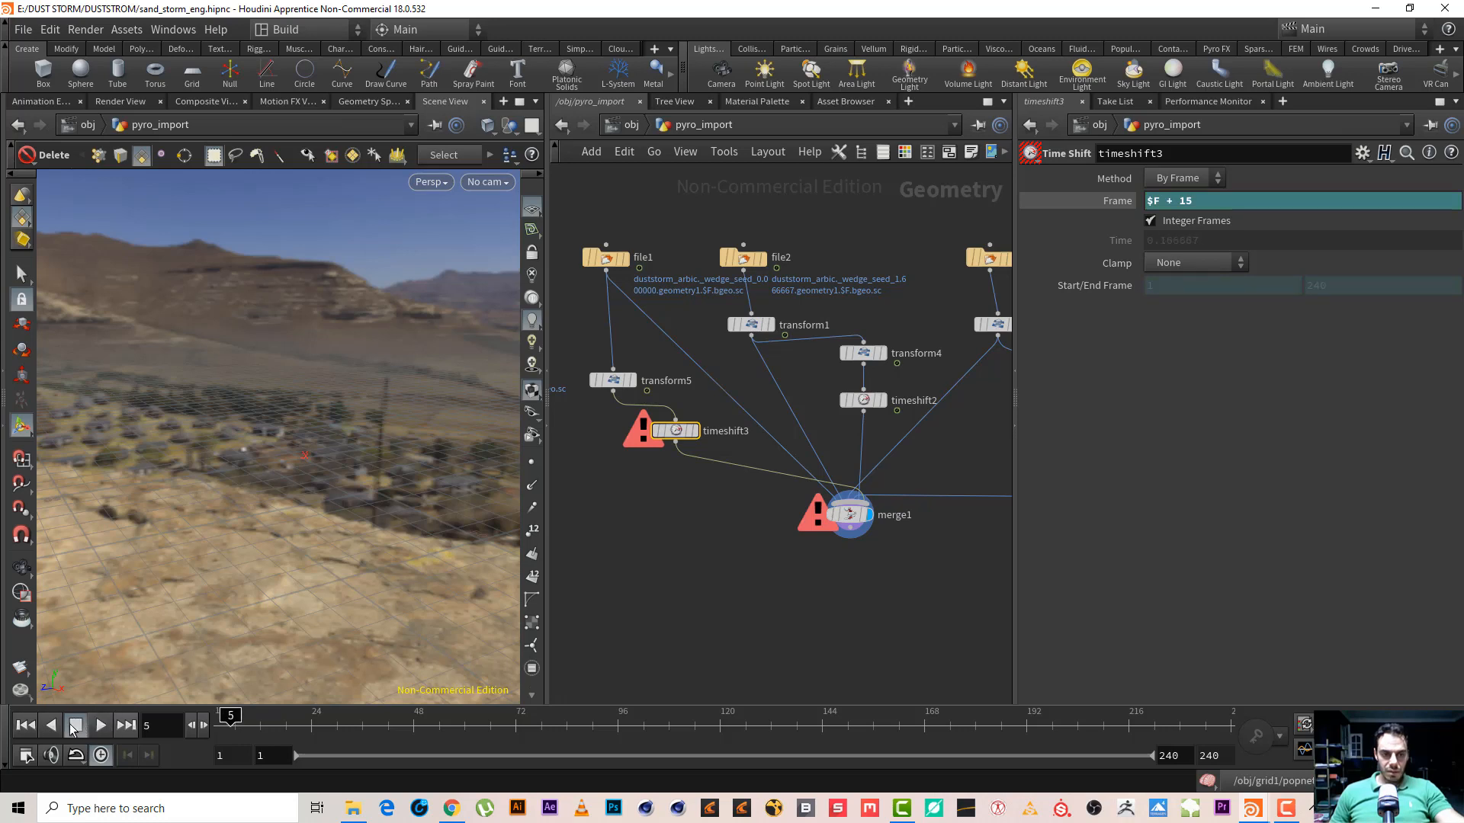
pyautogui.click(101, 725)
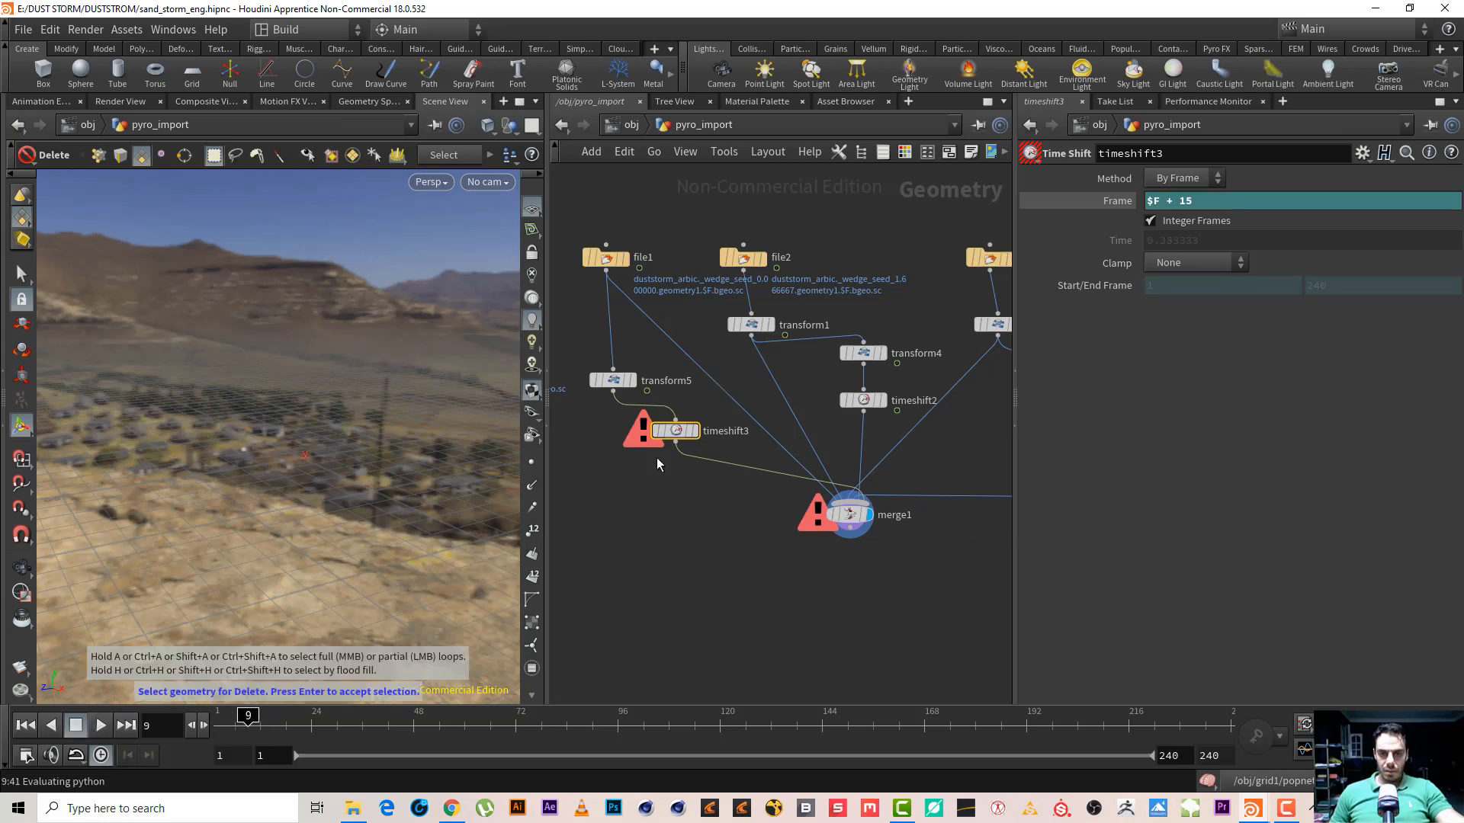
pyautogui.click(695, 431)
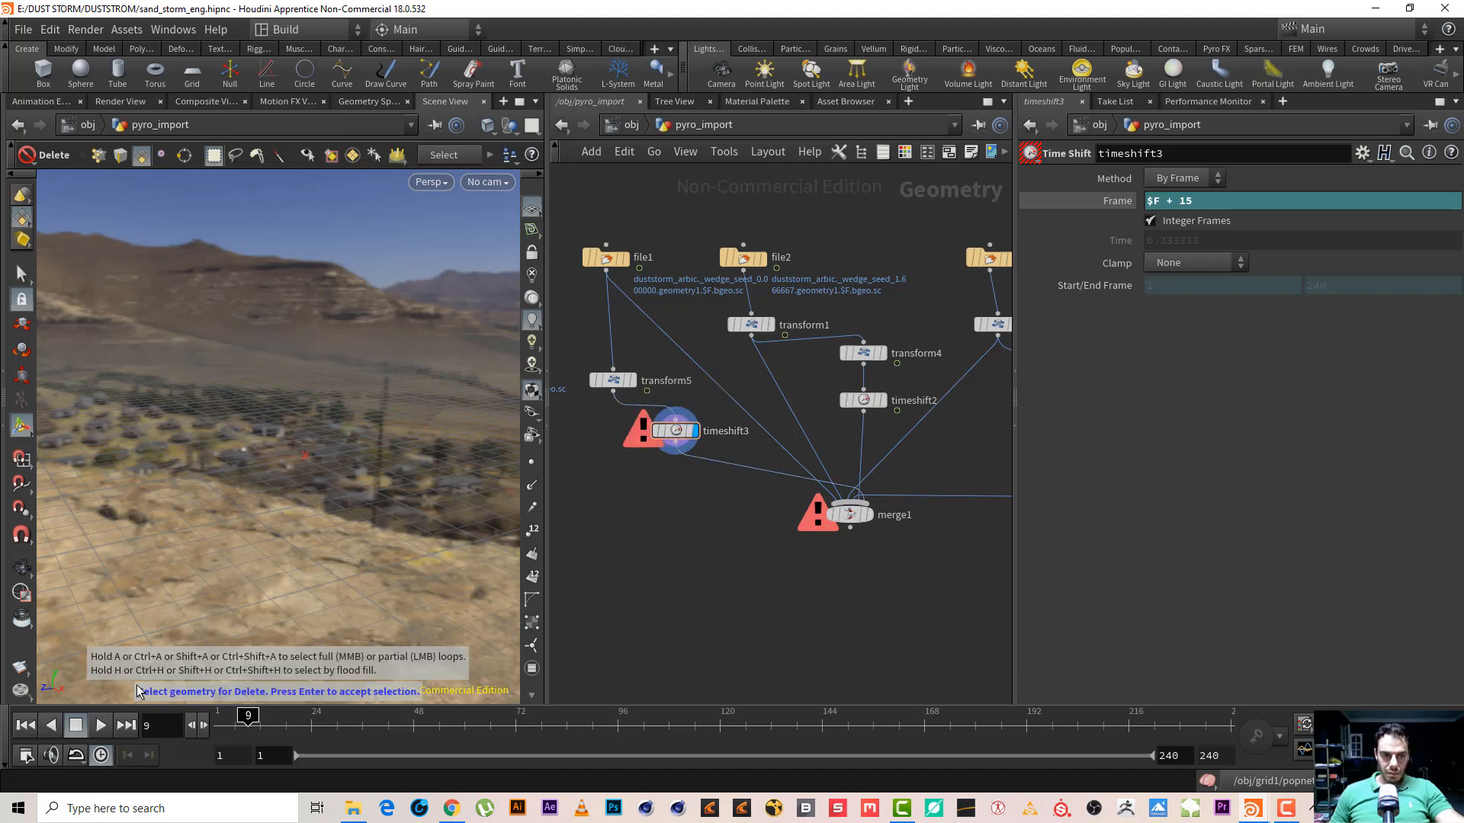
pyautogui.click(25, 725)
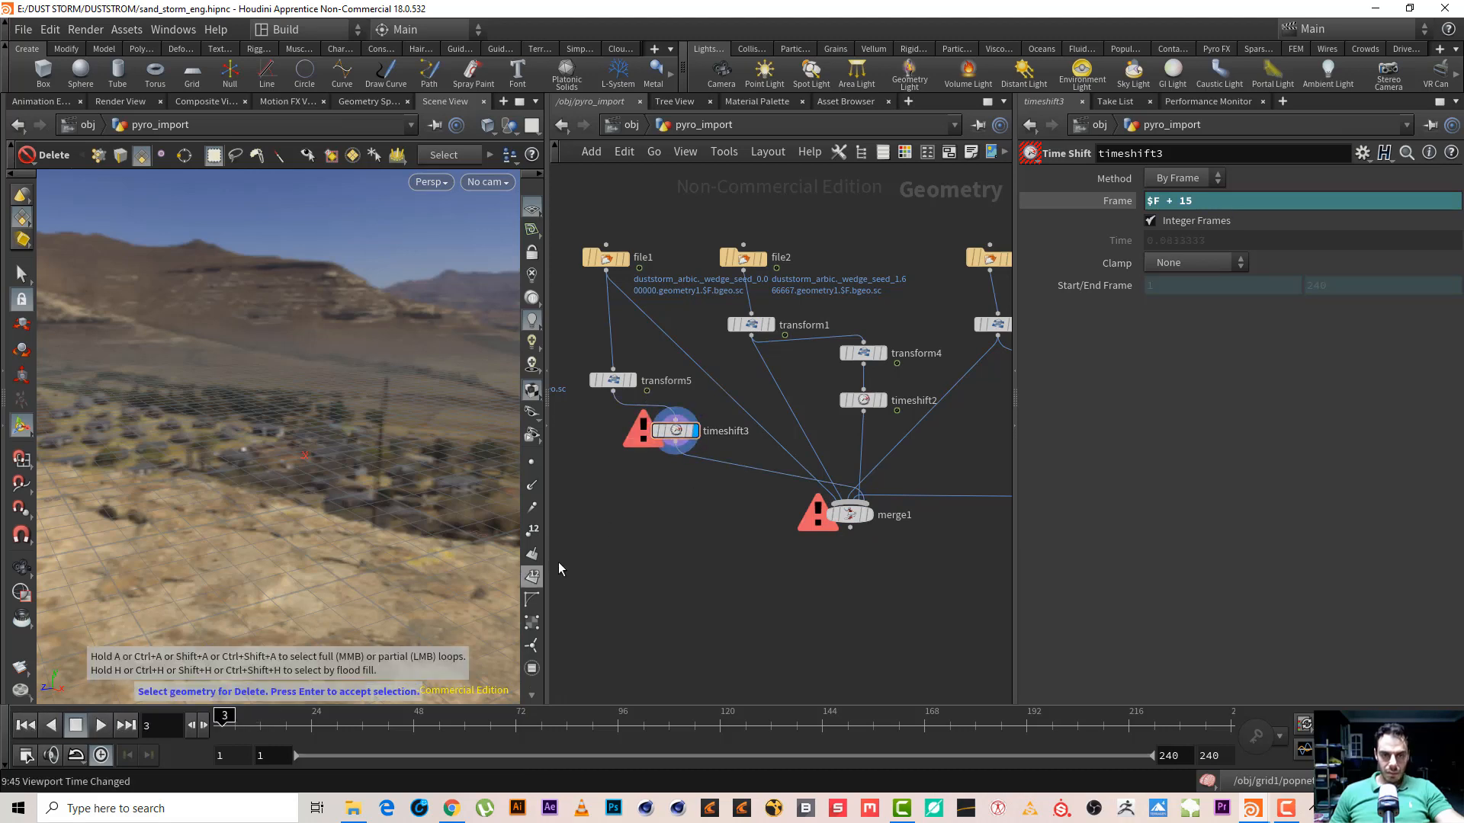
# Delete the timeshift3 node between transform5 and merge1
pyautogui.moveTo(579, 565); pyautogui.dragTo(700, 404)
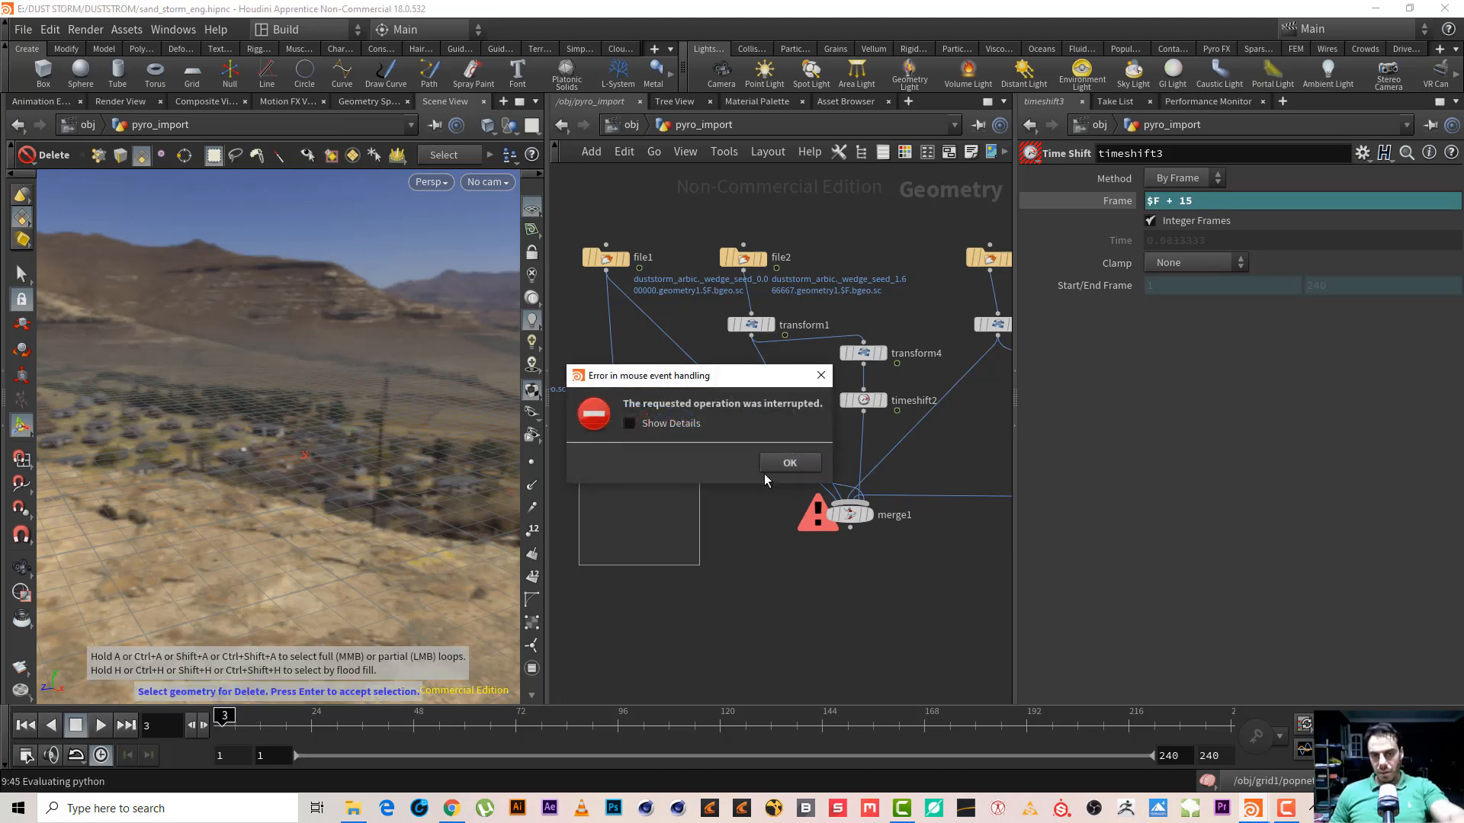
pyautogui.click(766, 465)
pyautogui.press('Delete')
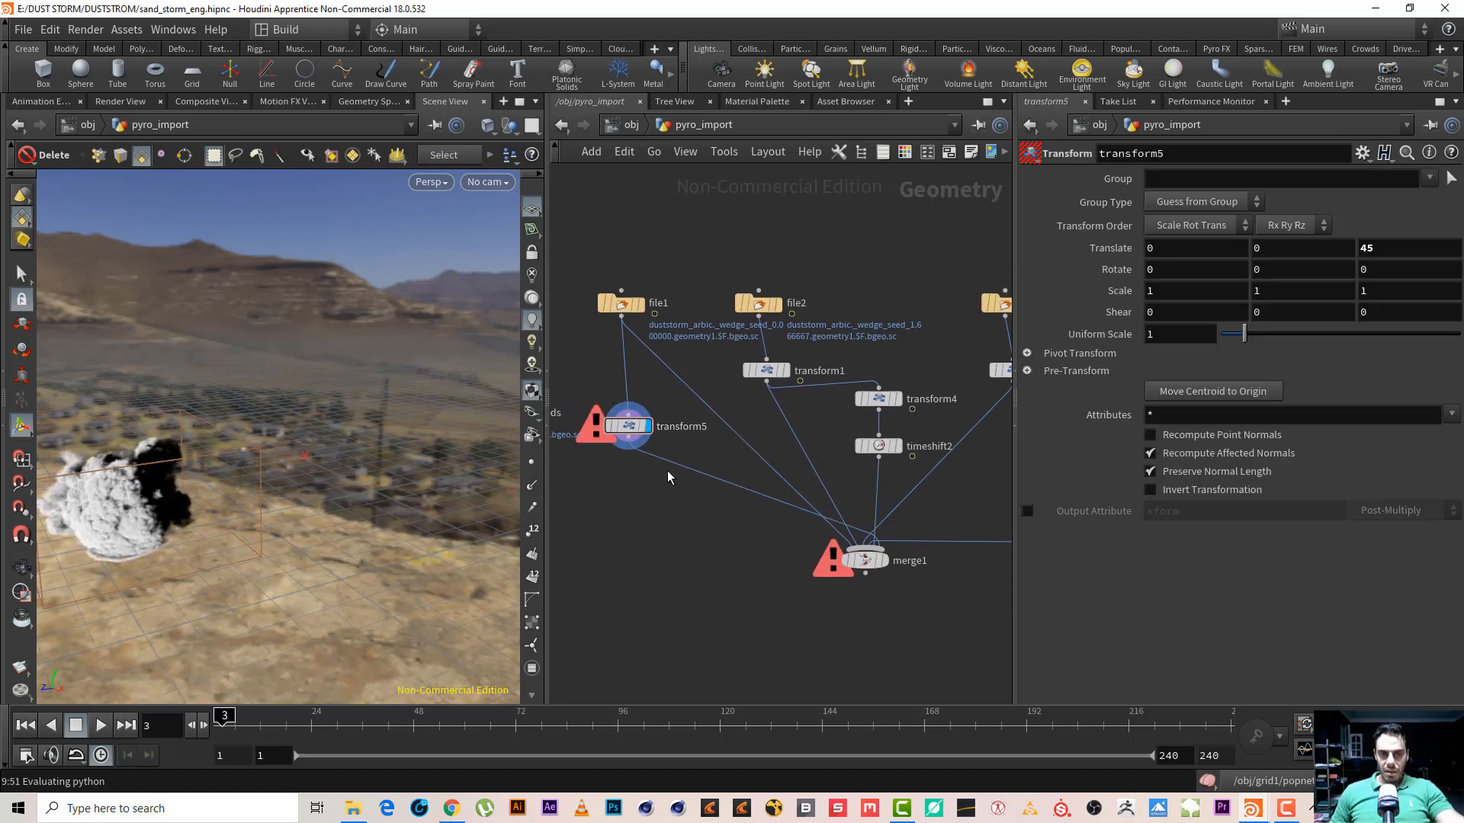
# Duplicate the timeshift2 node and insert the copy on the wire between transform5 and merge1
pyautogui.moveTo(703, 493); pyautogui.dragTo(749, 497, button='middle')
pyautogui.click(910, 444)
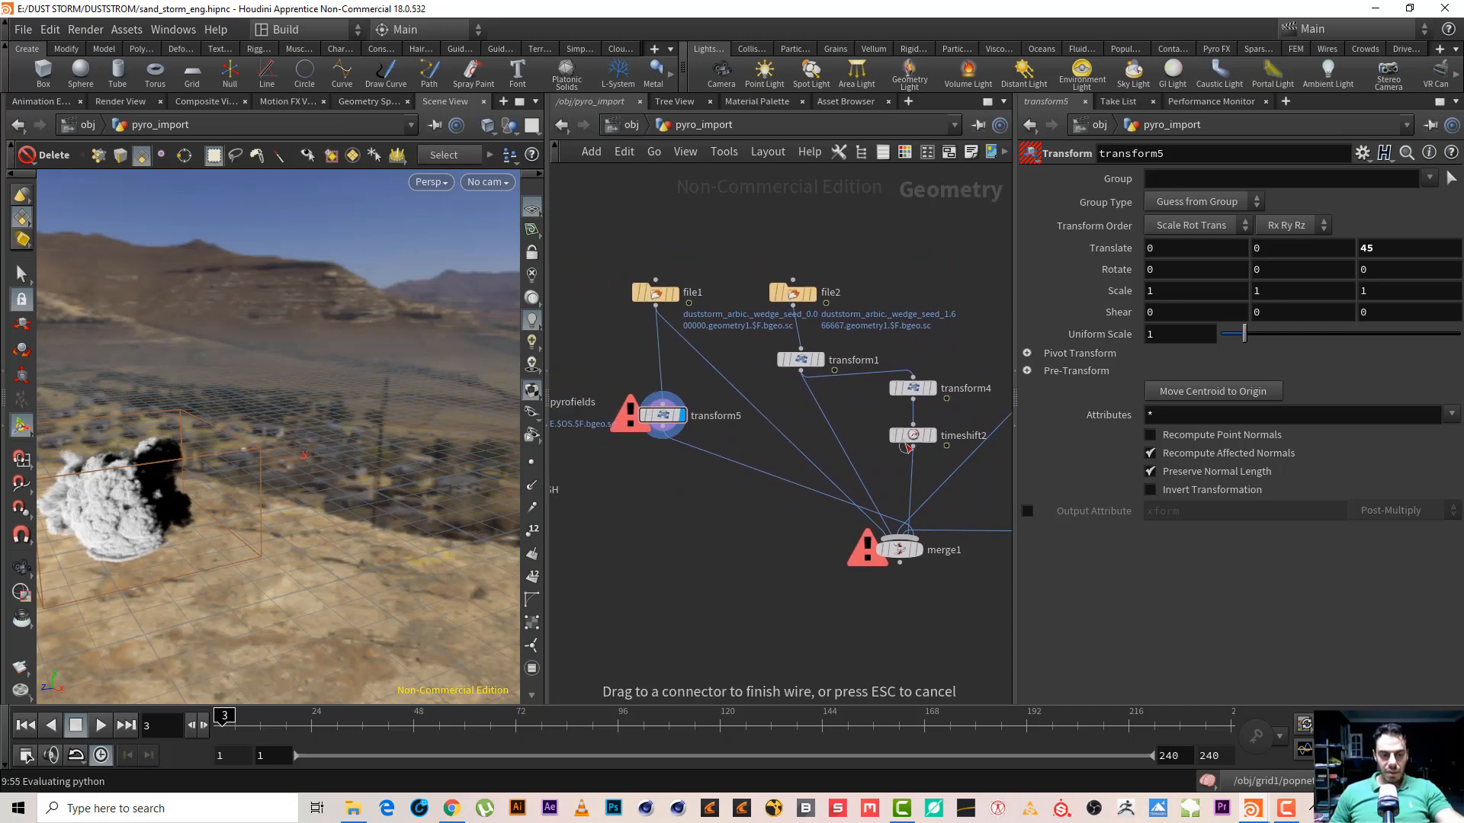
pyautogui.moveTo(948, 468); pyautogui.dragTo(905, 413)
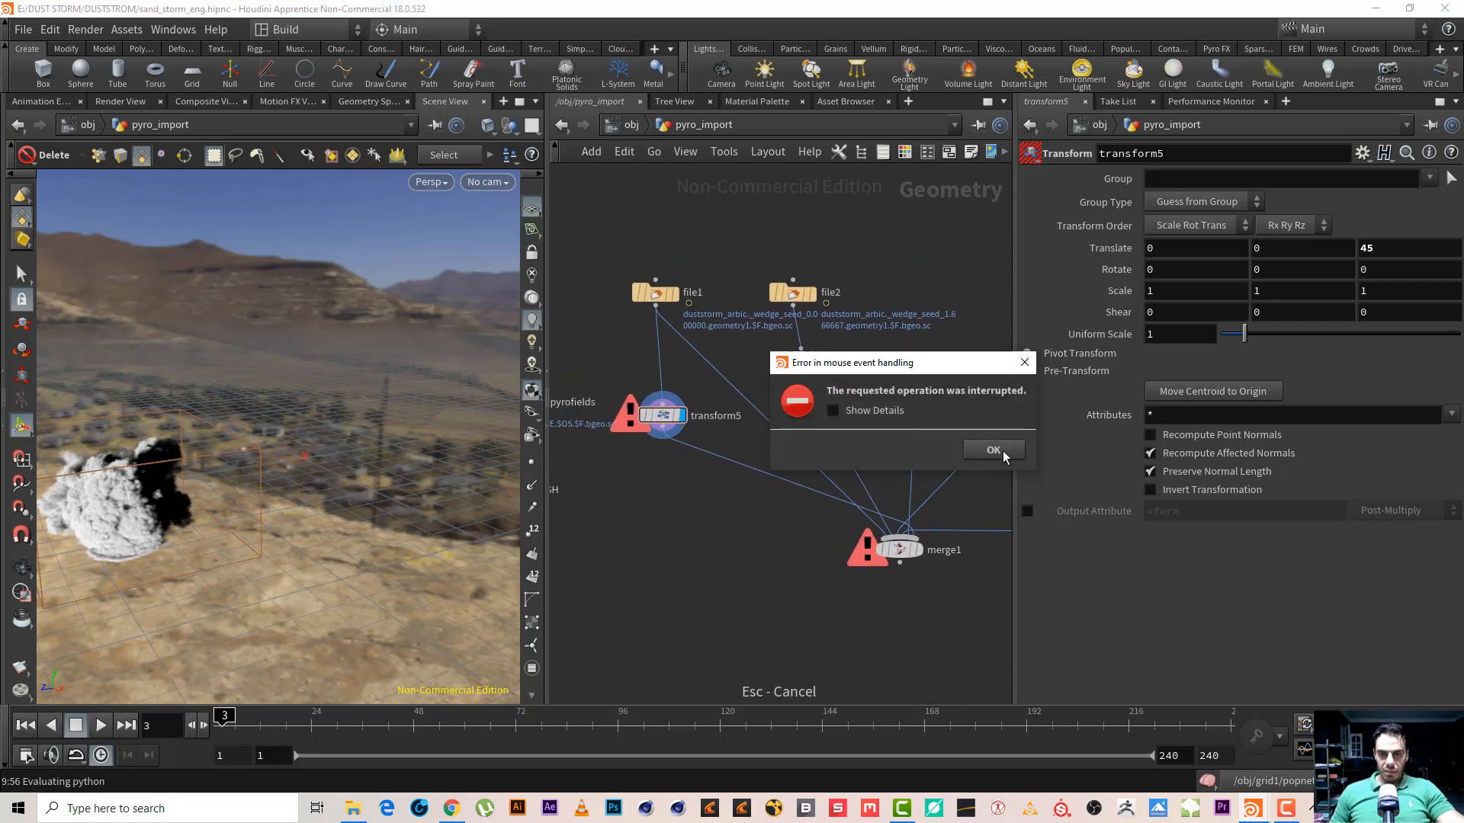
pyautogui.click(1002, 453)
pyautogui.hotkey('ctrl', 'c')
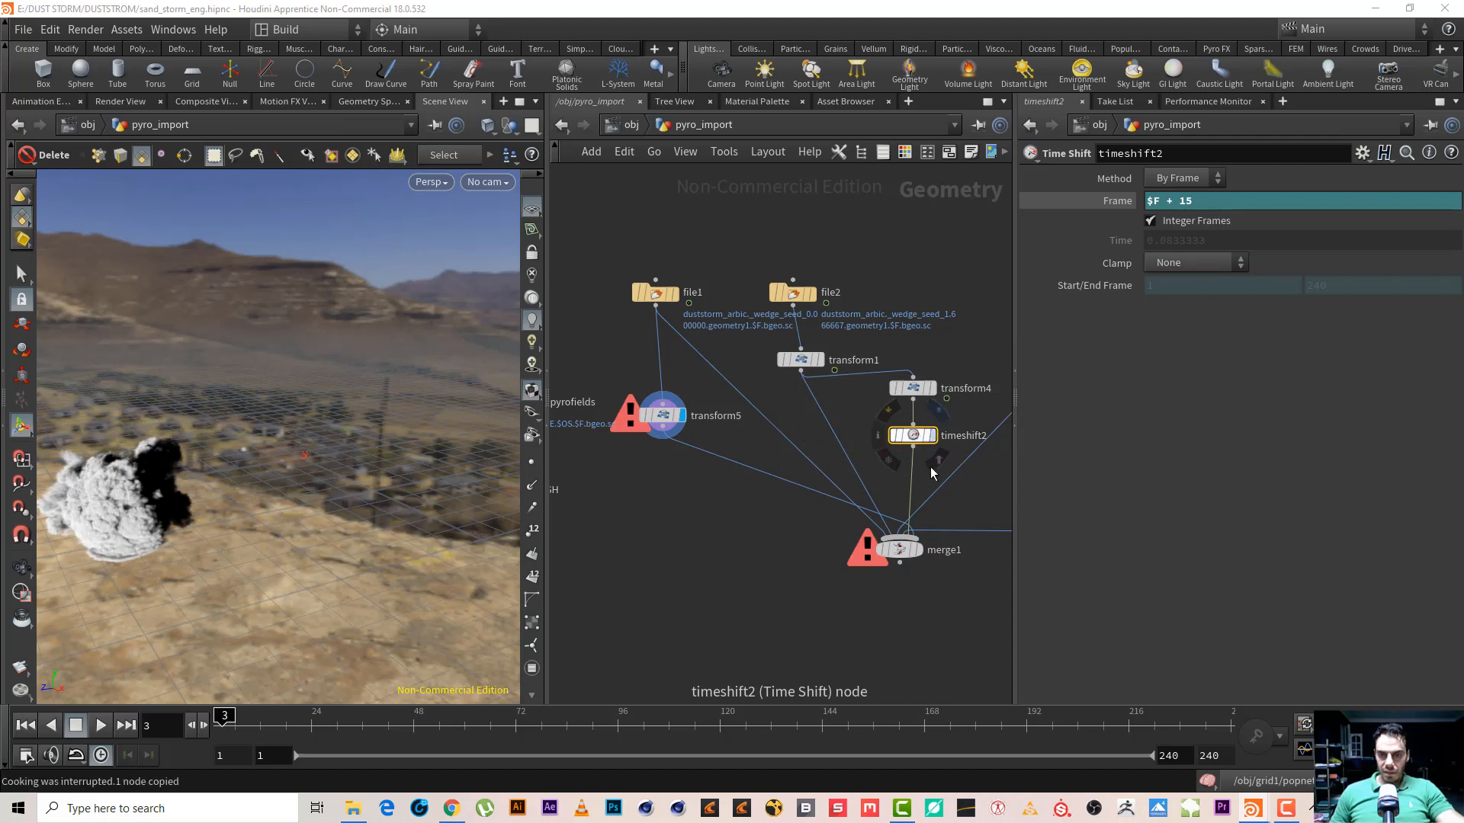
pyautogui.hotkey('ctrl', 'v')
pyautogui.click(1016, 501)
pyautogui.moveTo(937, 444); pyautogui.dragTo(733, 477)
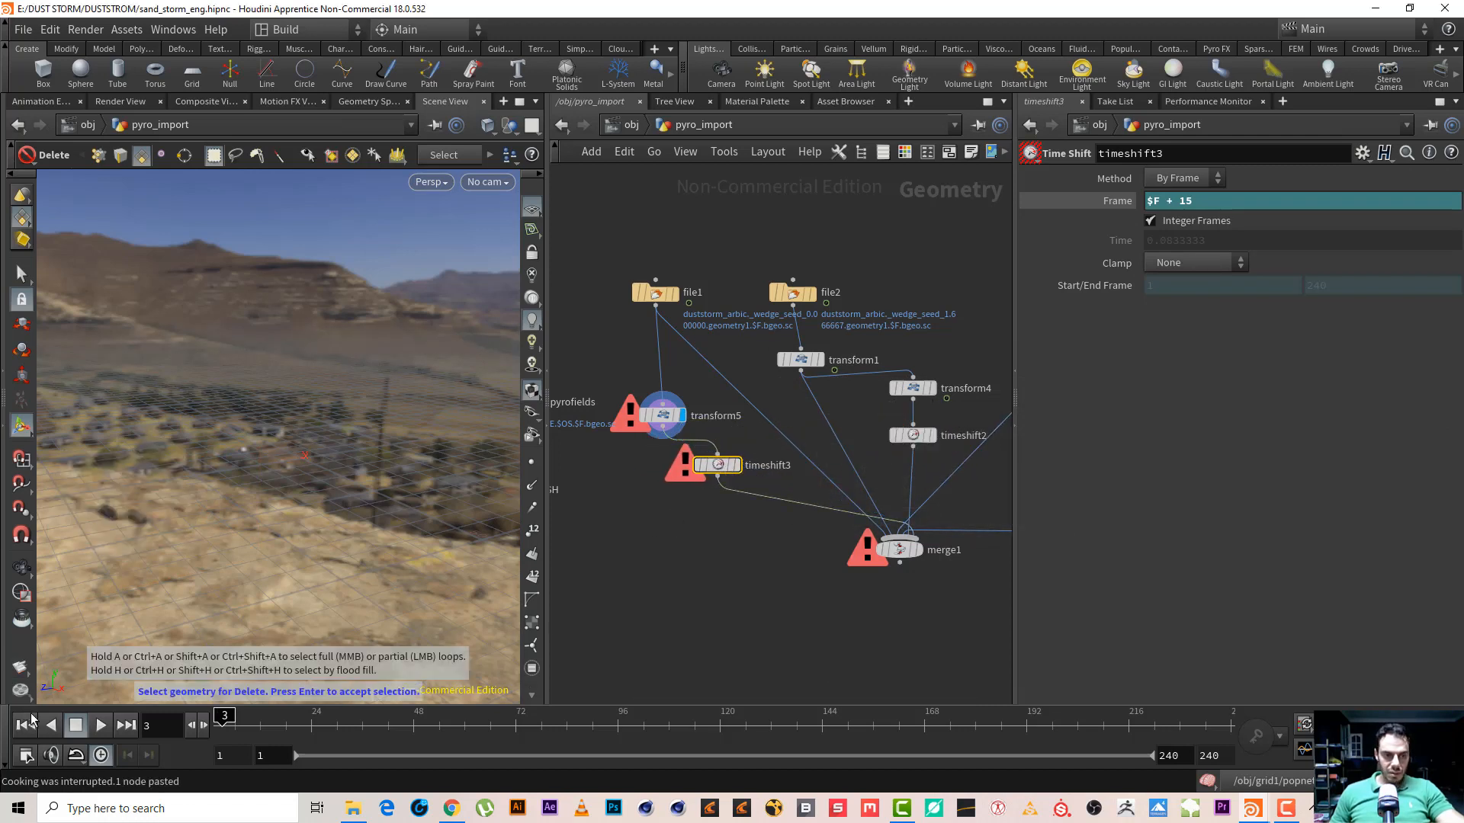
# Play the start of the timeline, scrub to frame 31, display merge1 and rewind to frame 1
pyautogui.click(30, 722)
pyautogui.click(99, 722)
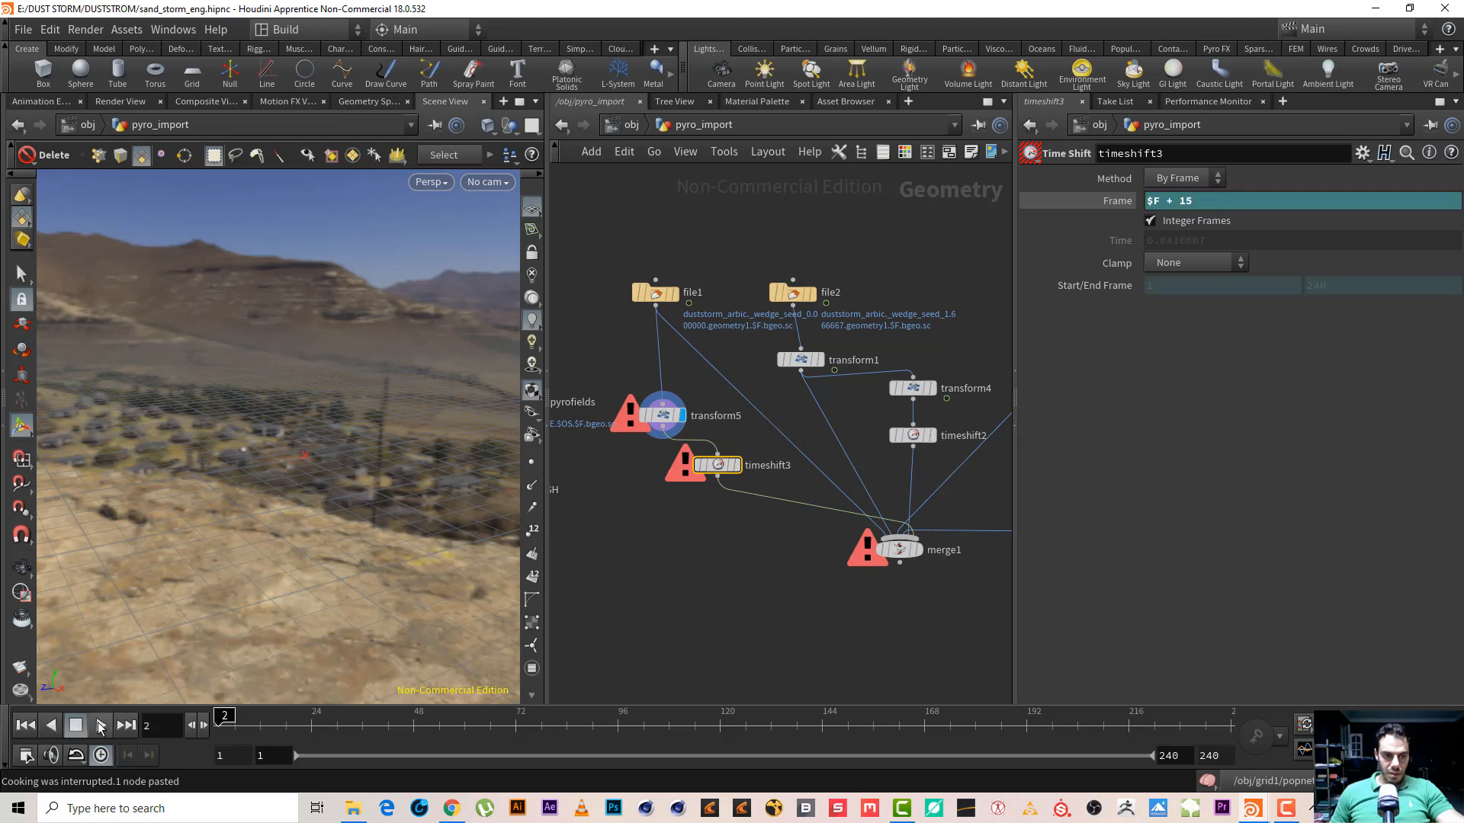
pyautogui.click(100, 726)
pyautogui.moveTo(247, 723); pyautogui.dragTo(346, 716)
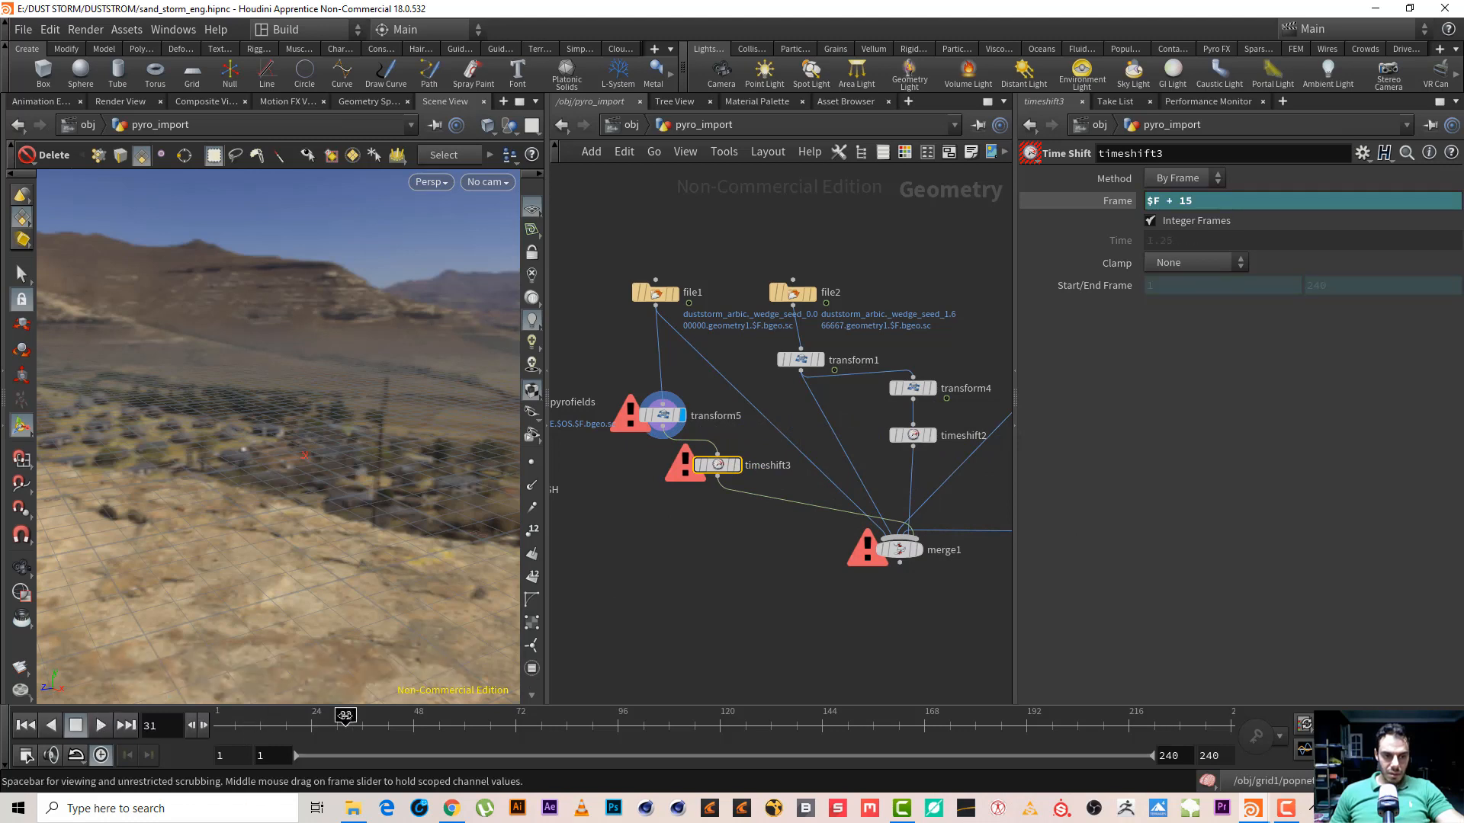
pyautogui.moveTo(917, 556)
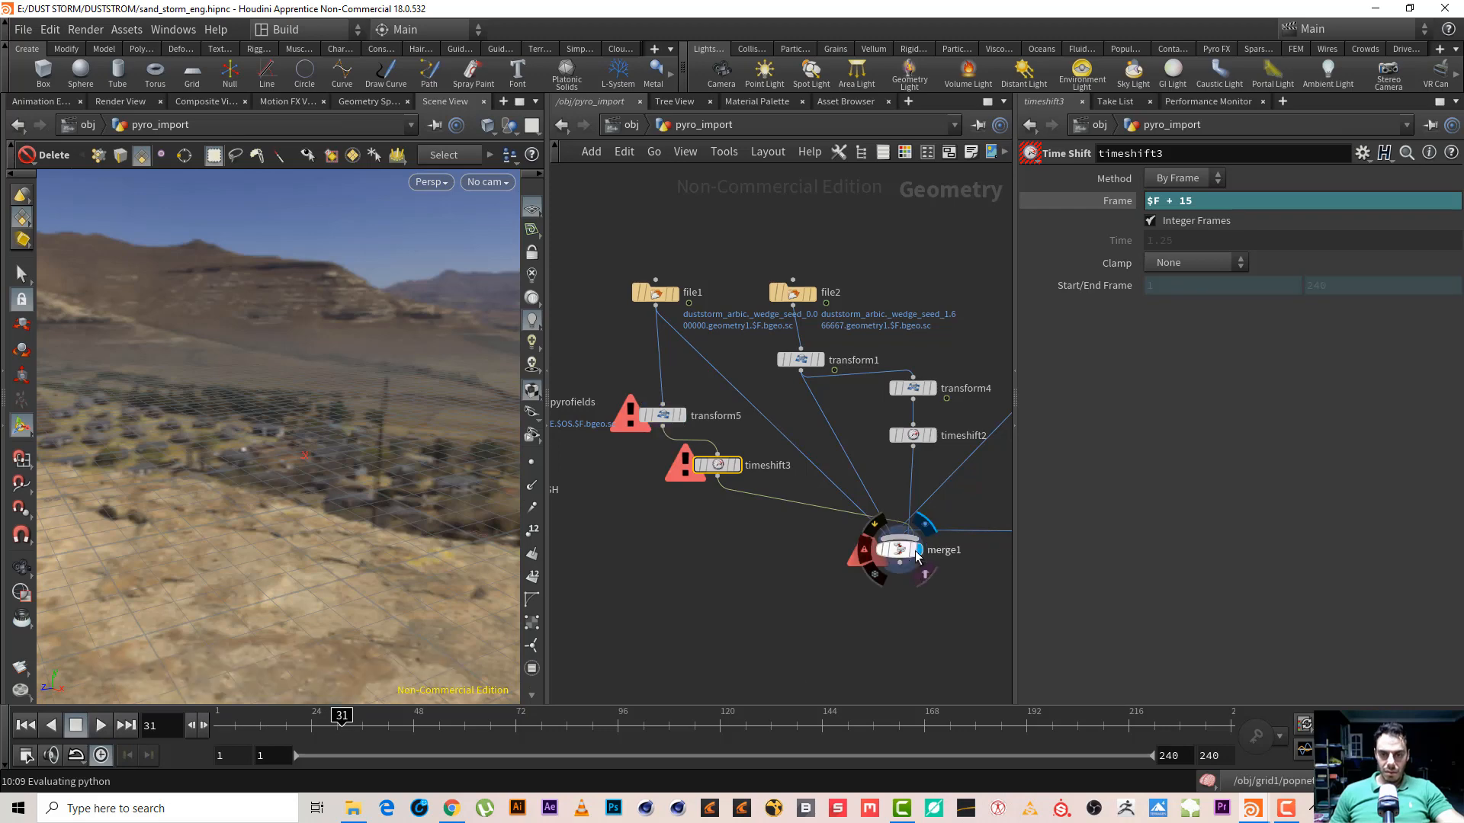
pyautogui.click(25, 725)
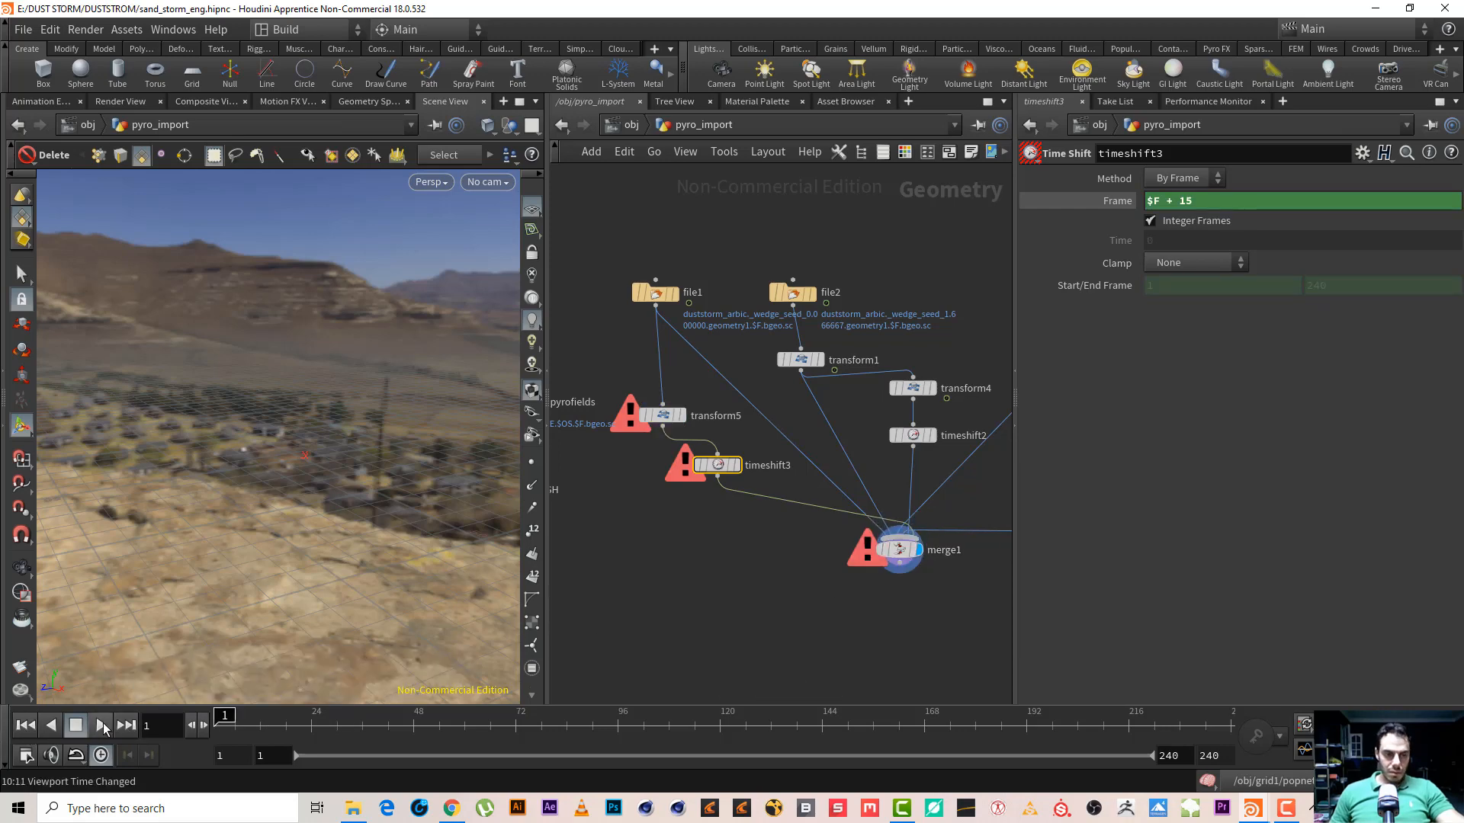
# Reselect the duststorm_arbic._wedge_seed_0.000000 sequence as file1's geometry file and test playback from frame 1
pyautogui.click(103, 726)
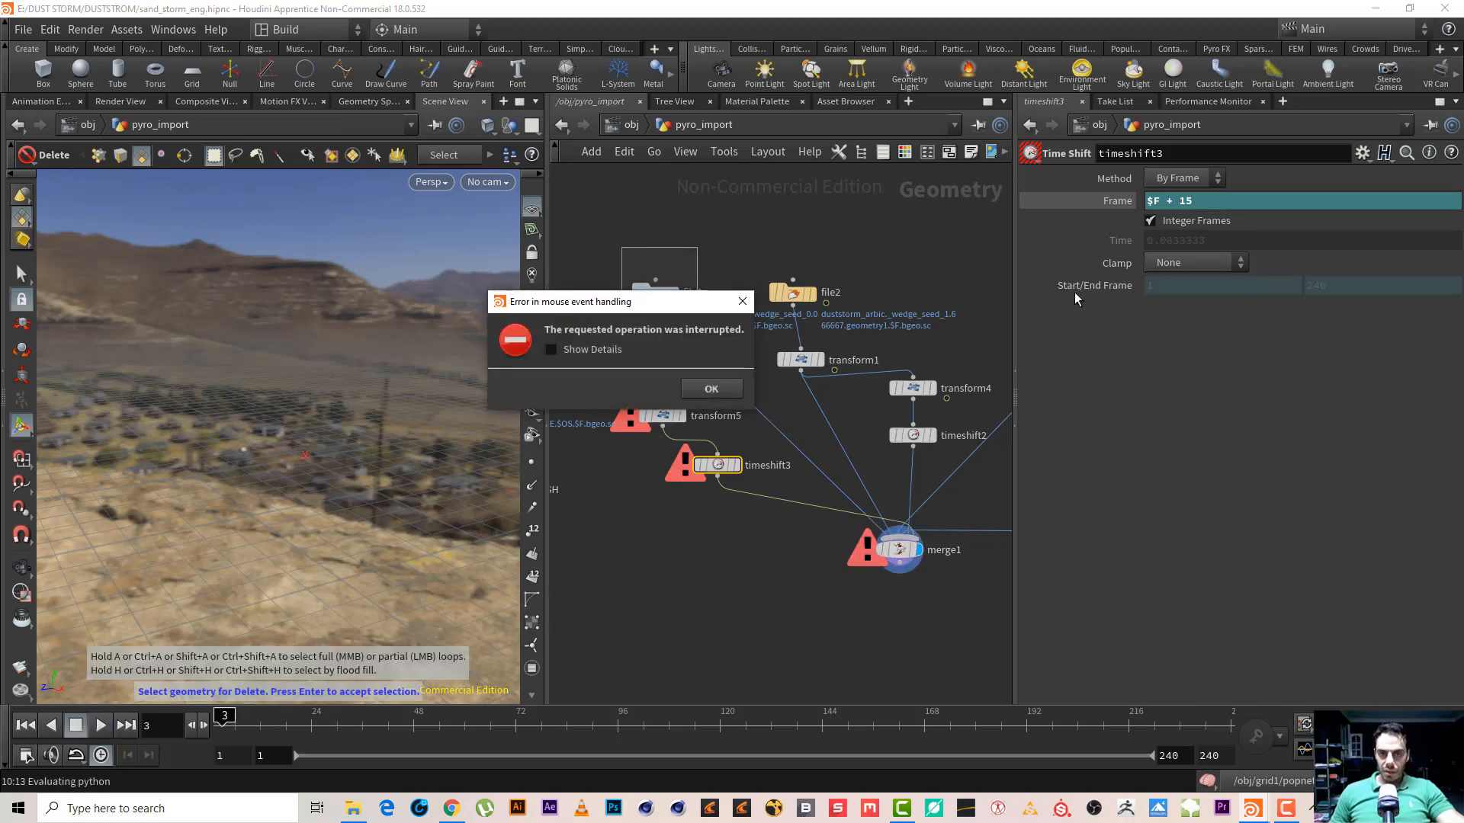
pyautogui.click(713, 389)
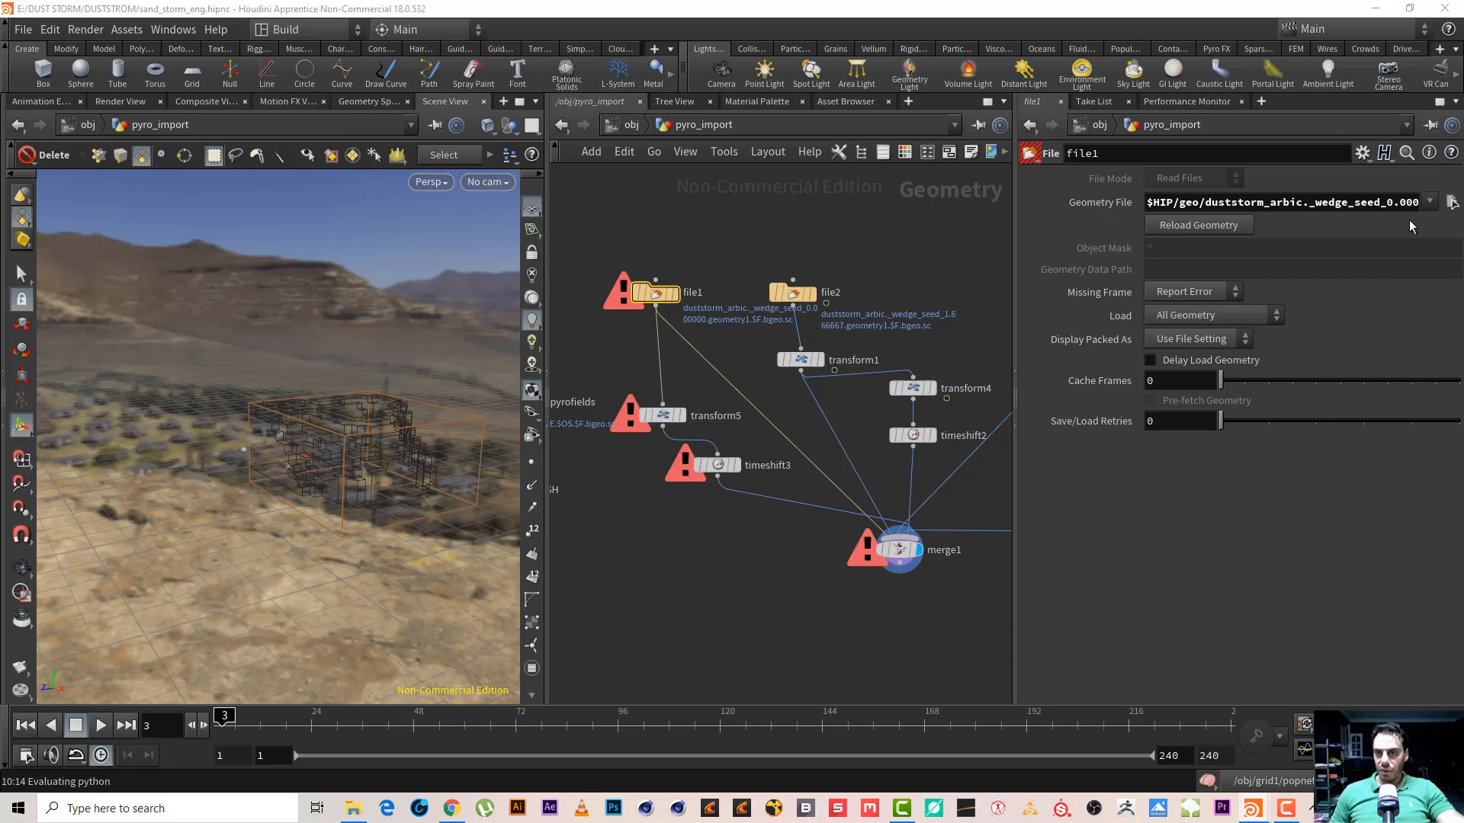
pyautogui.click(1451, 202)
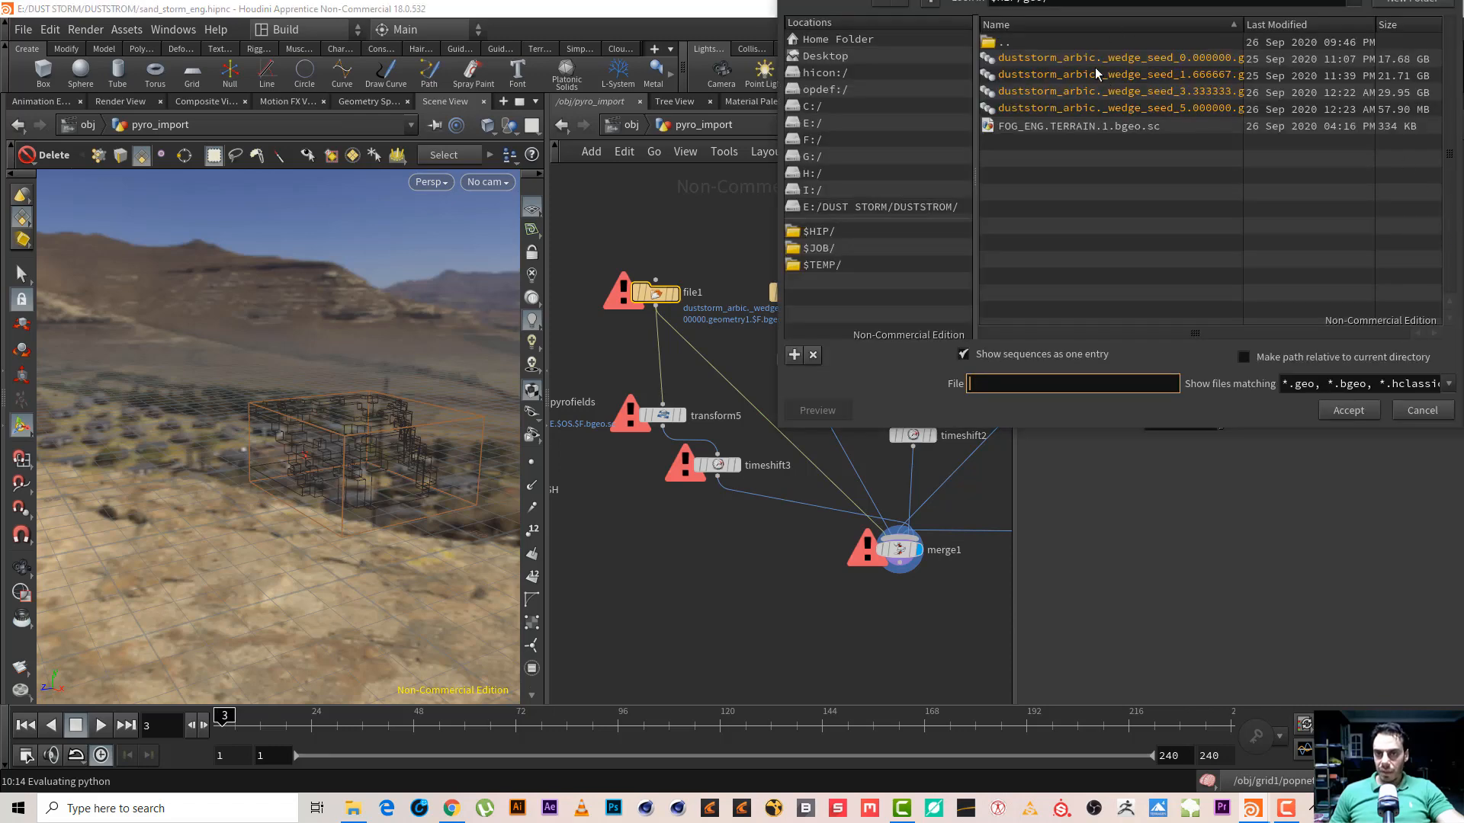
pyautogui.doubleClick(1095, 66)
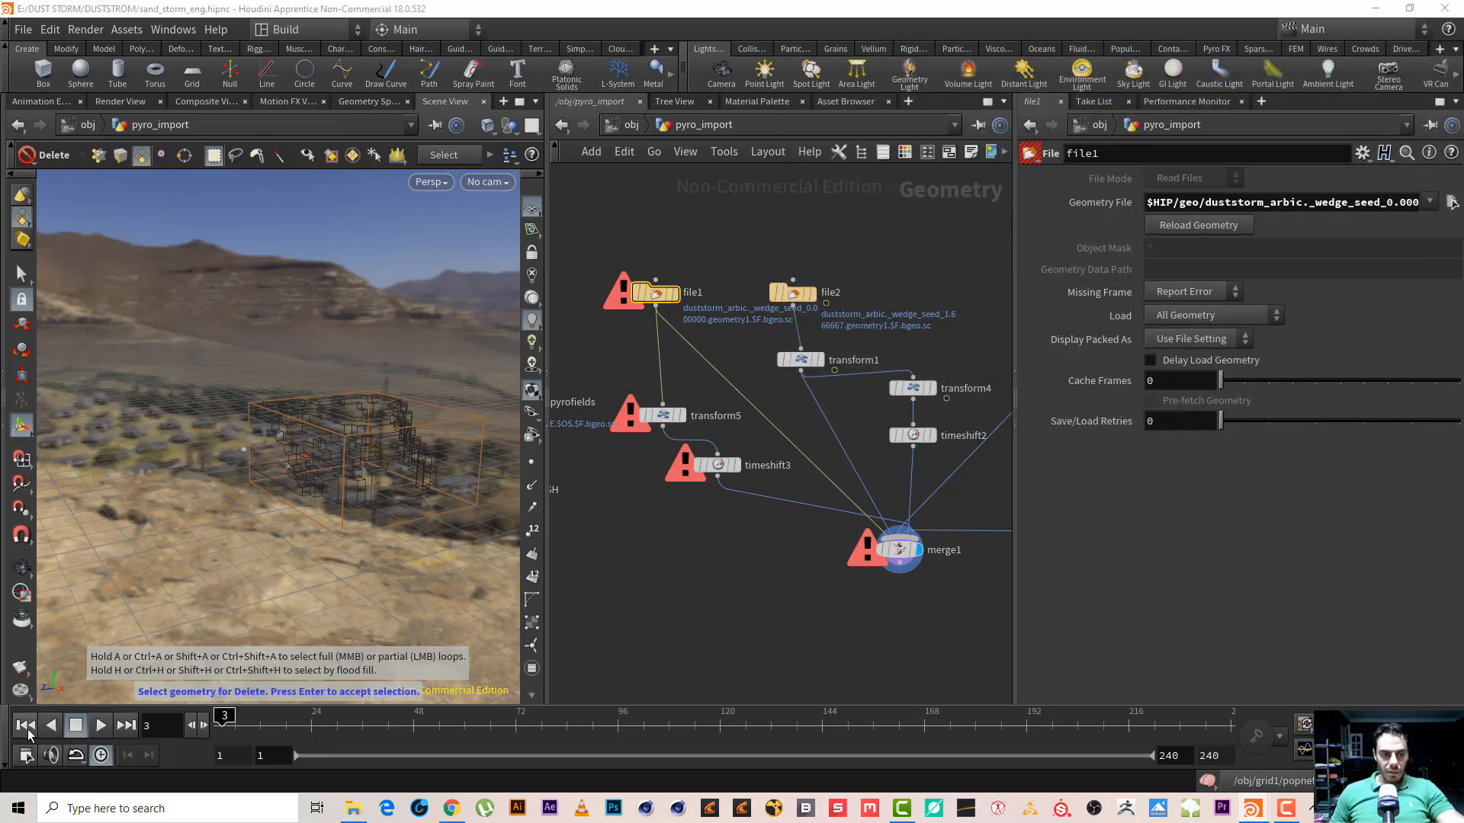
pyautogui.click(25, 725)
pyautogui.click(105, 725)
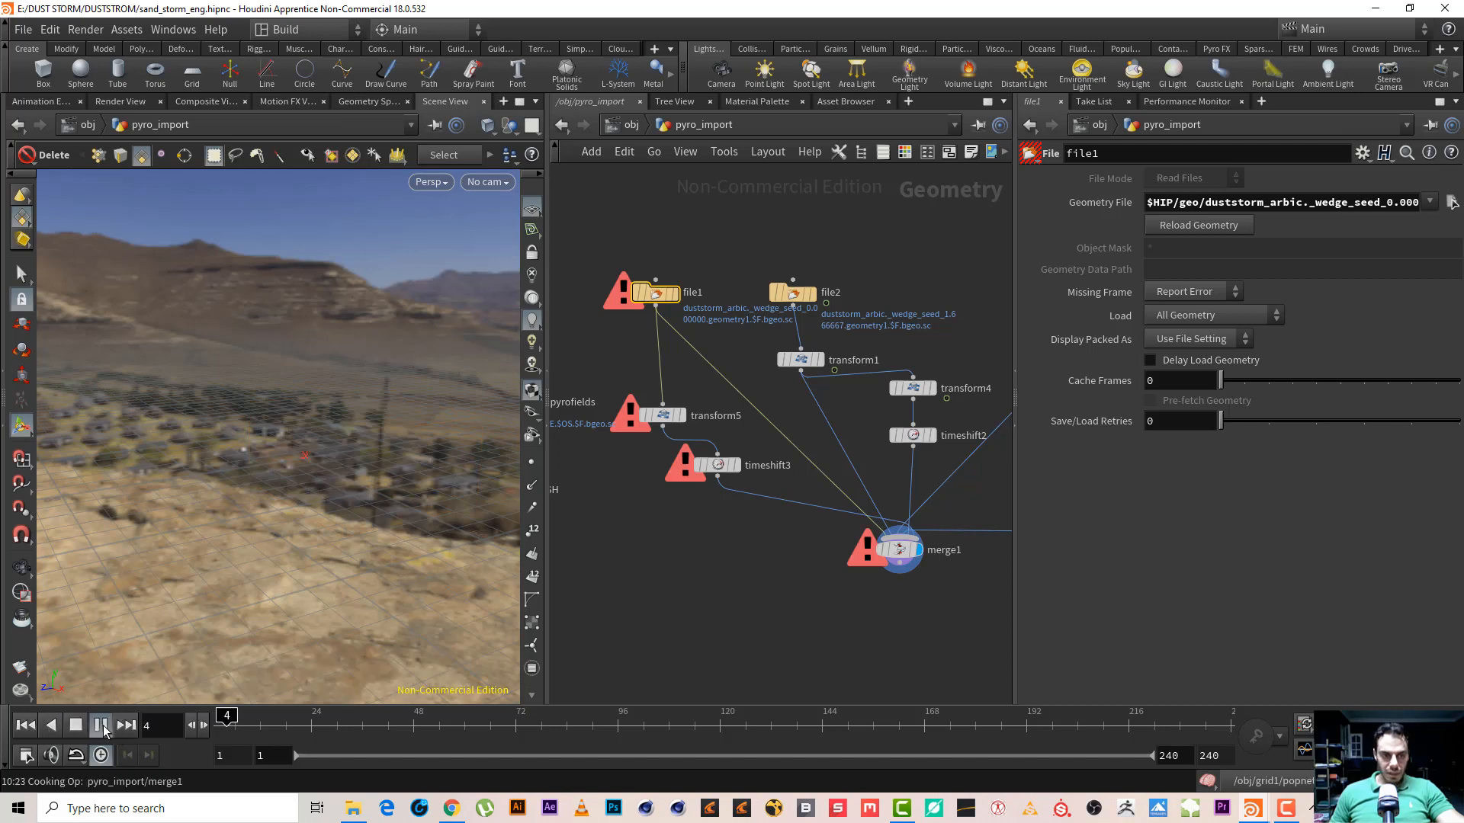
# Delete the file1, transform5 and timeshift3 nodes and retest the merged playback from frame 1
pyautogui.moveTo(802, 444); pyautogui.dragTo(875, 528, button='middle')
pyautogui.moveTo(660, 587); pyautogui.dragTo(679, 499, button='middle')
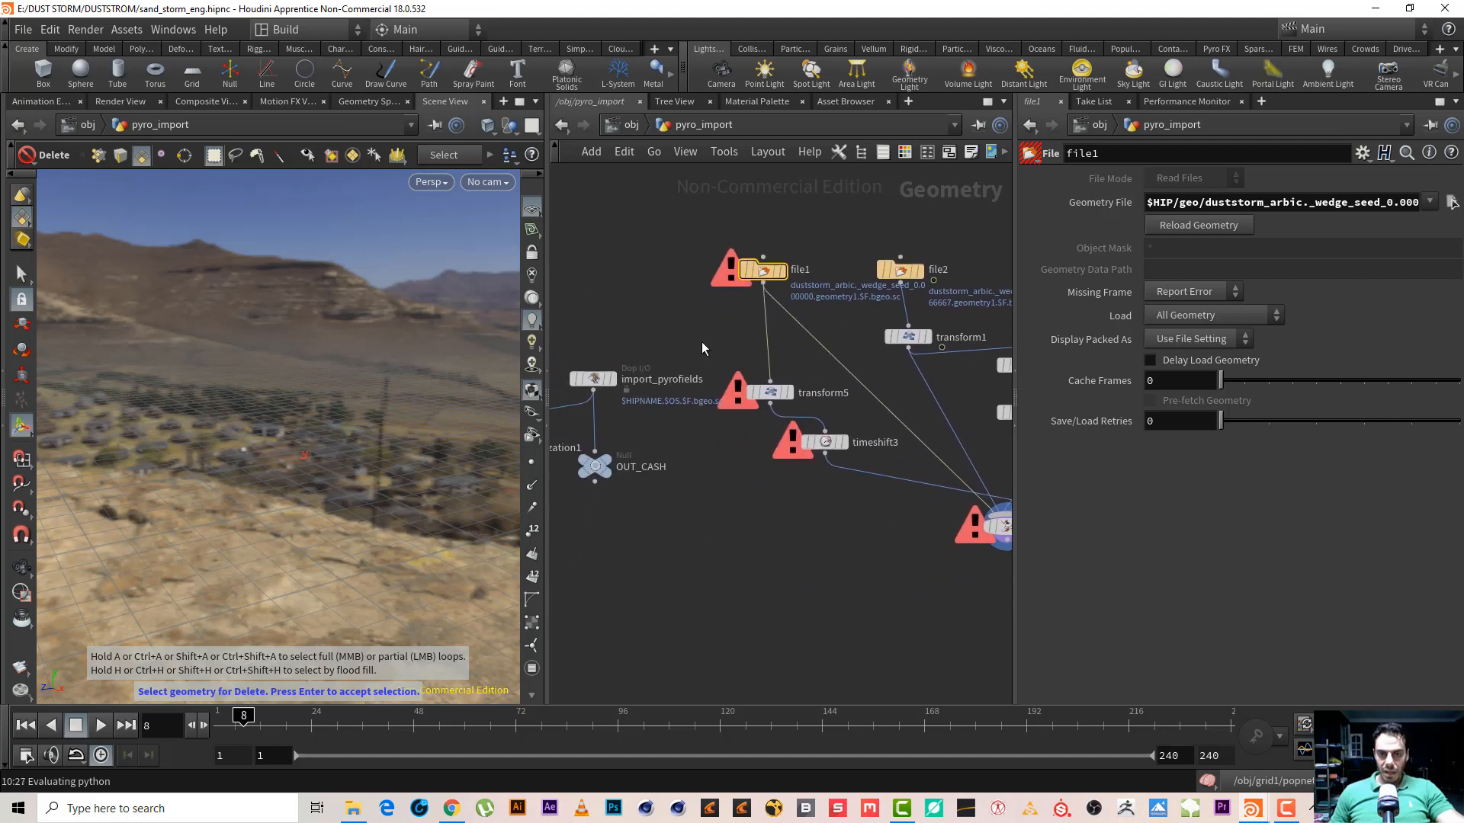
pyautogui.moveTo(738, 318); pyautogui.dragTo(725, 526)
pyautogui.click(813, 559)
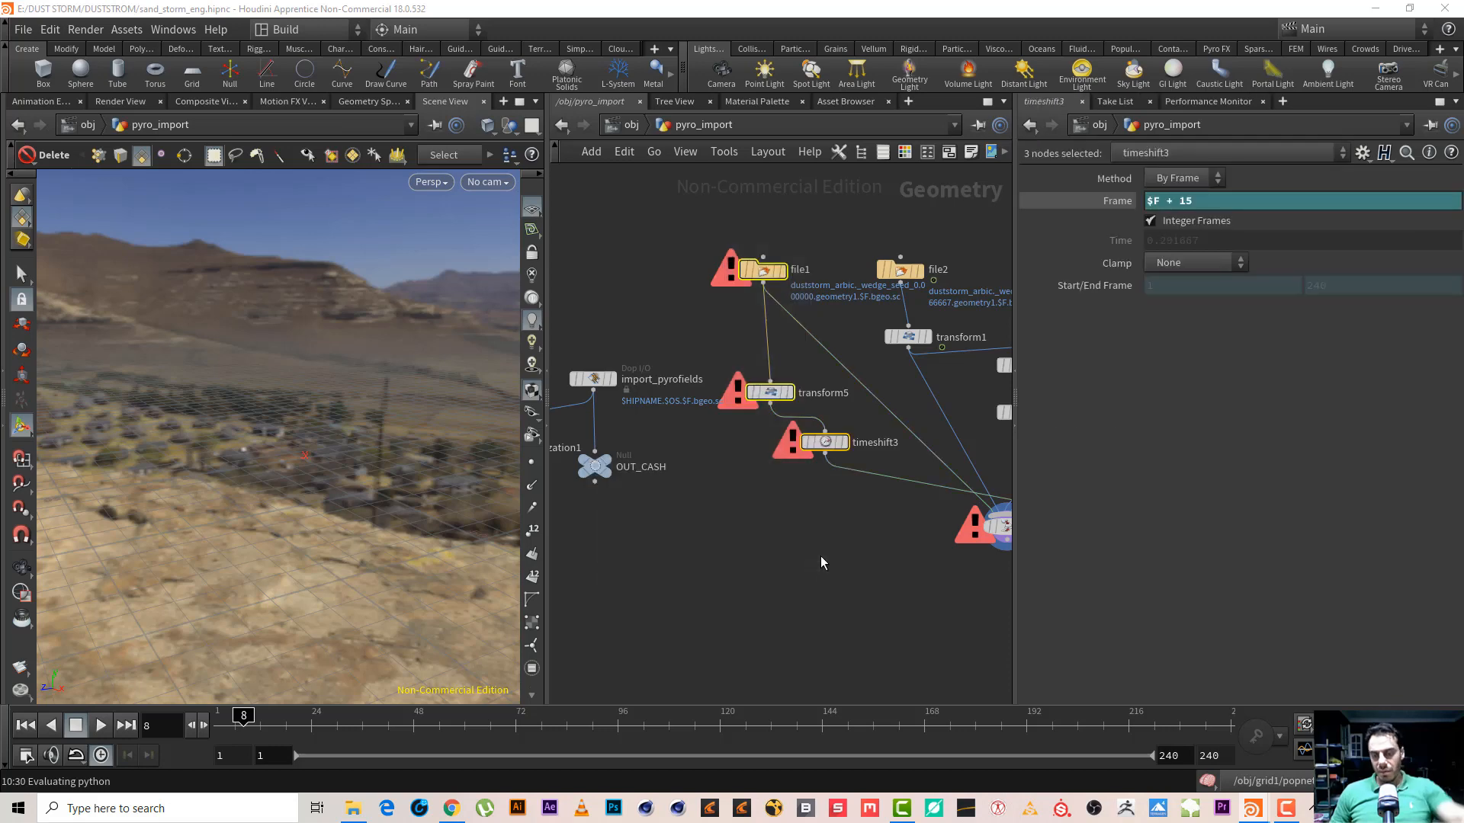
pyautogui.press('Delete')
pyautogui.moveTo(837, 504); pyautogui.dragTo(755, 490, button='middle')
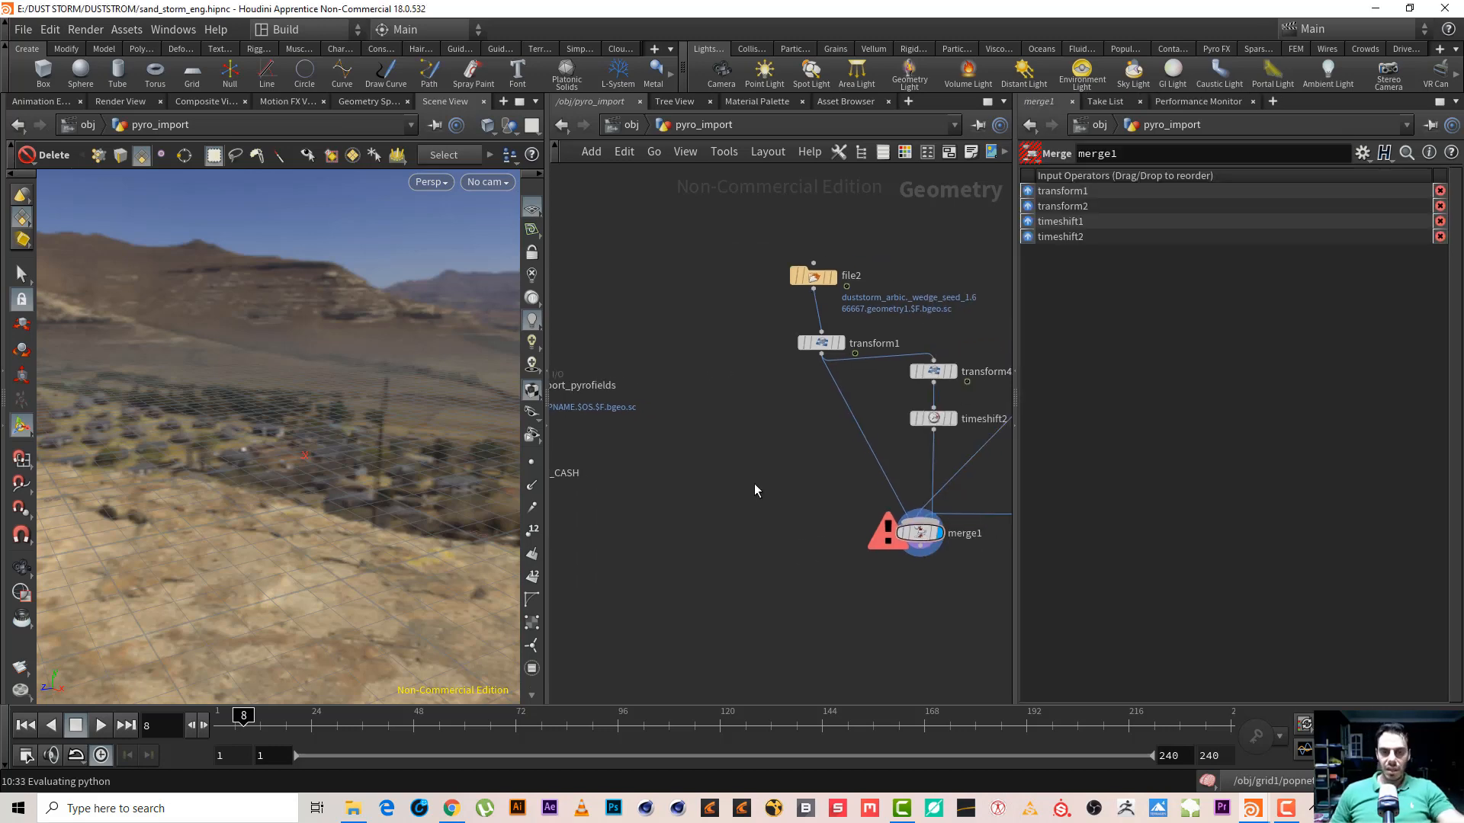
pyautogui.click(26, 725)
pyautogui.click(100, 725)
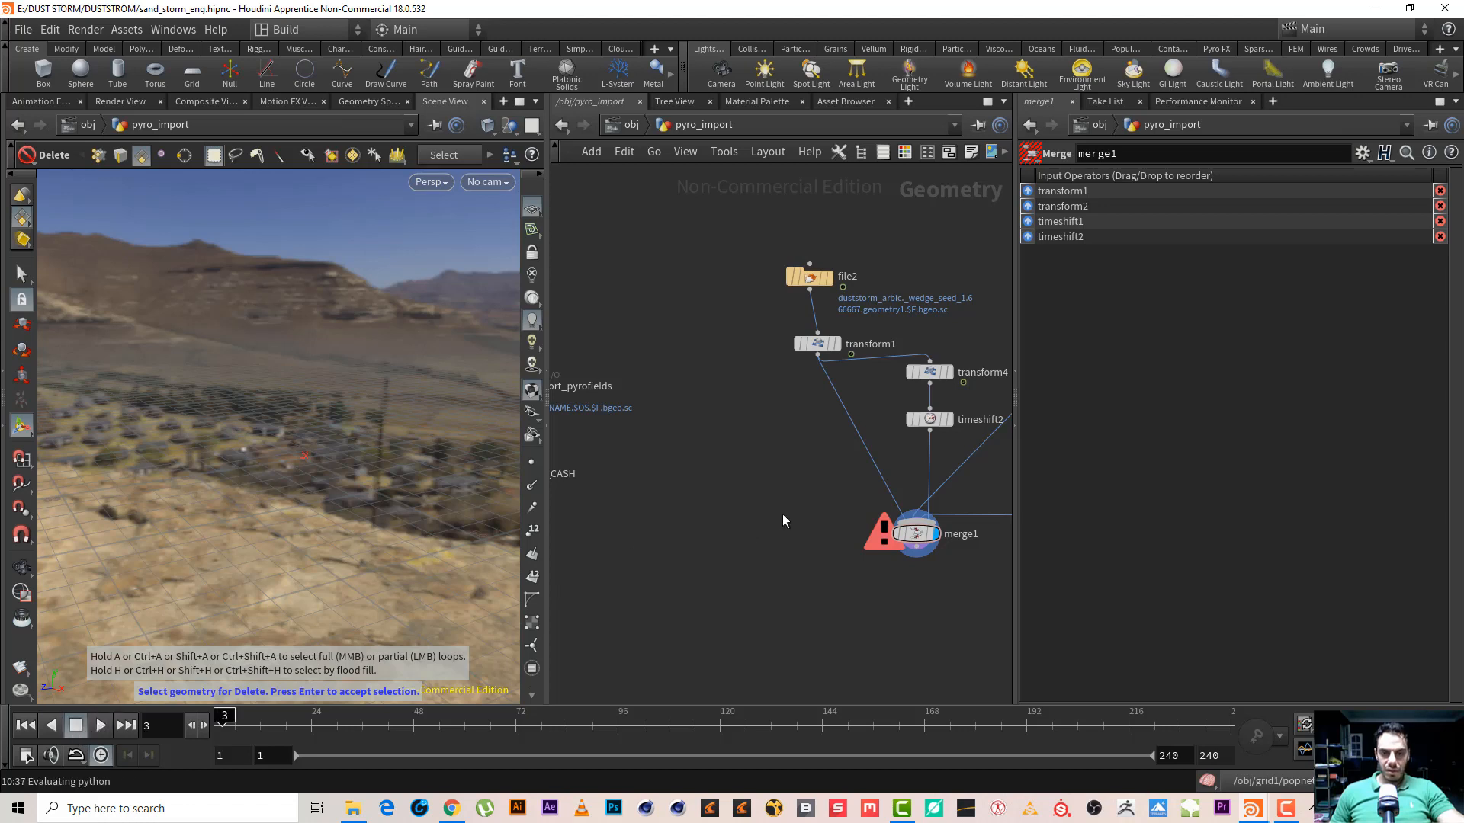
# Delete the unconnected file4 node above transform3, expanding and dismissing the interruption error's details
pyautogui.moveTo(782, 513); pyautogui.dragTo(470, 527, button='middle')
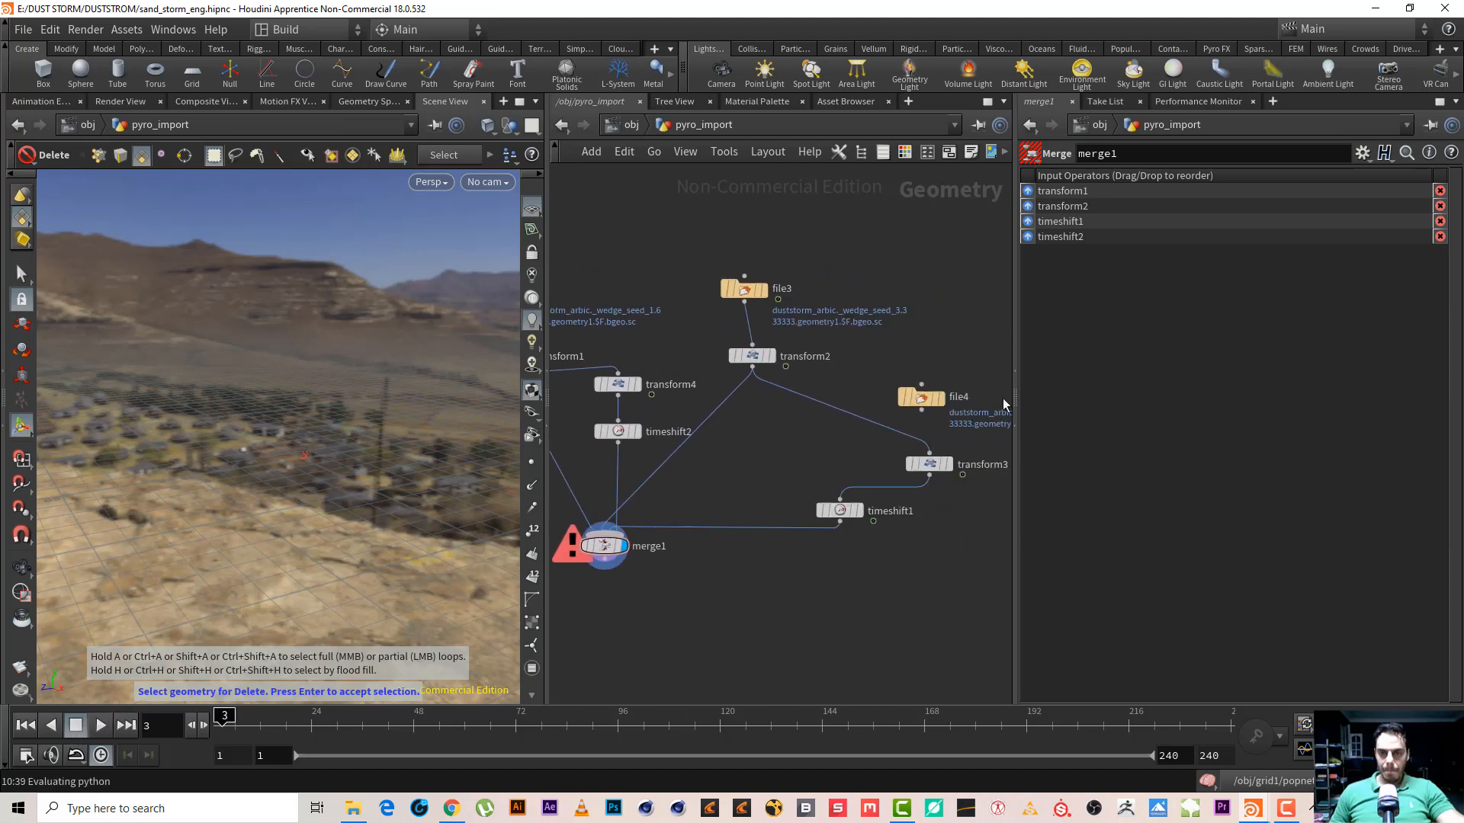
pyautogui.click(930, 398)
pyautogui.click(1002, 436)
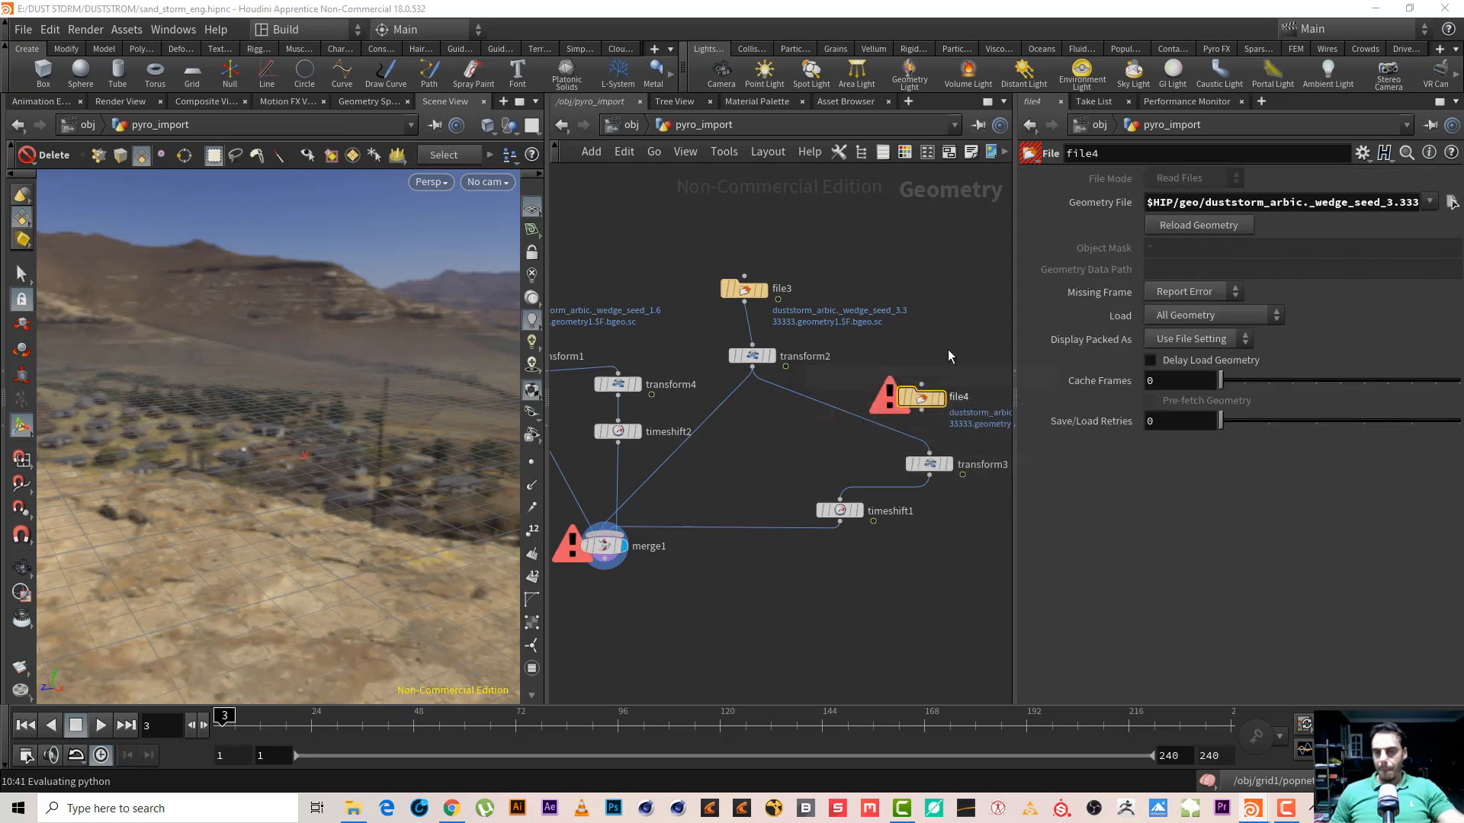
pyautogui.moveTo(957, 368); pyautogui.dragTo(939, 414)
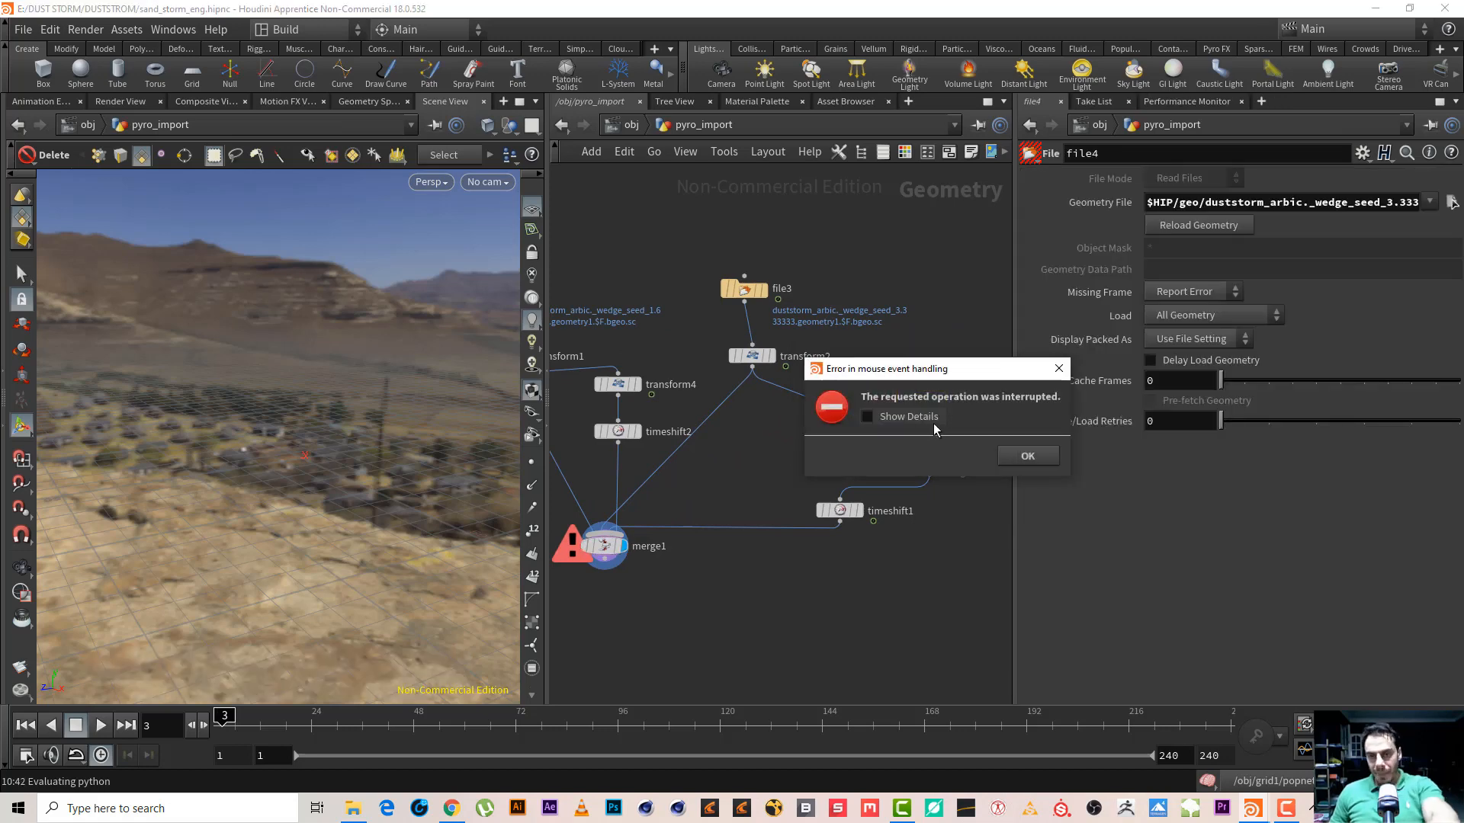
pyautogui.click(934, 427)
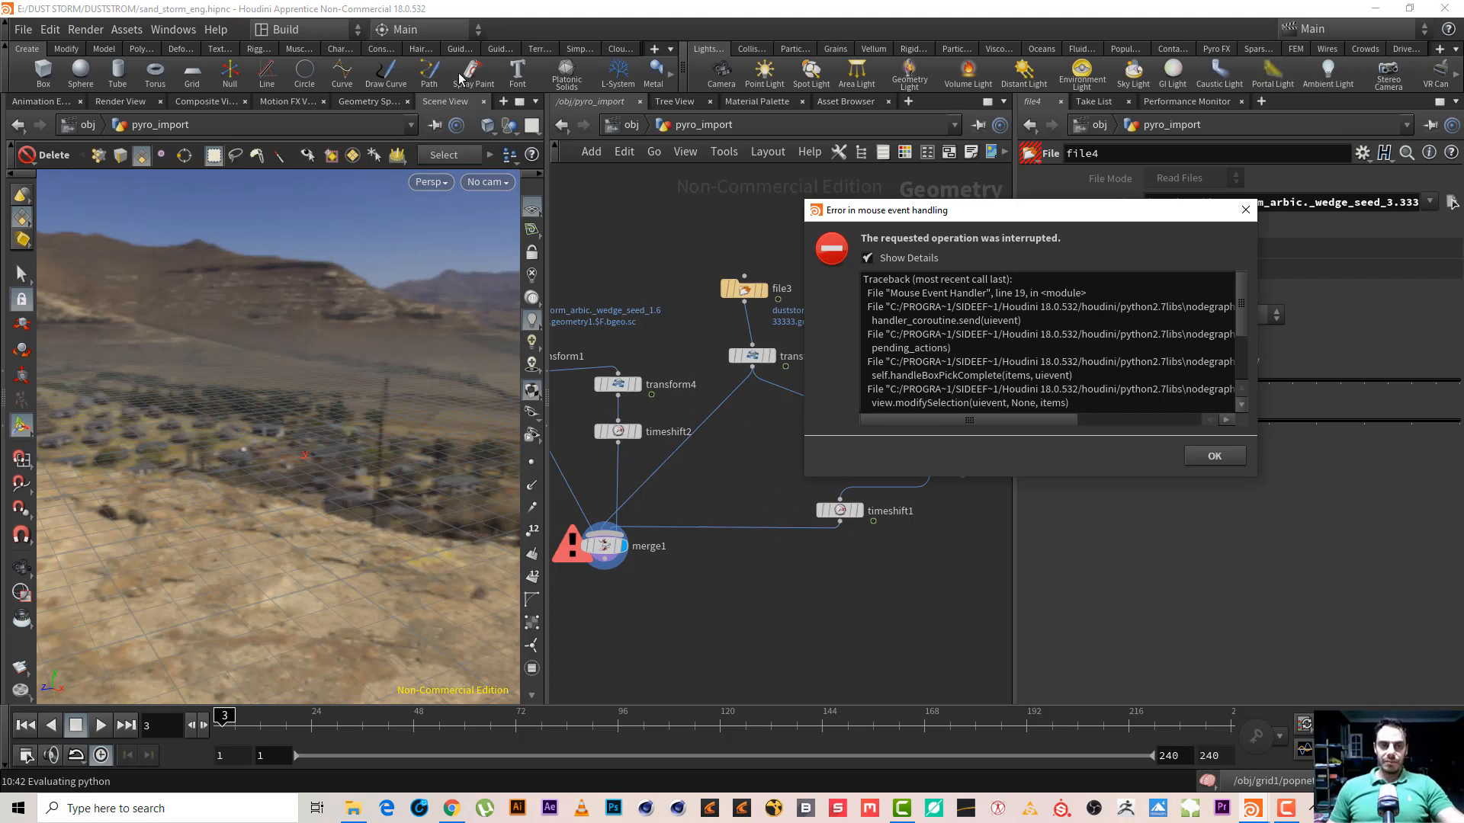
pyautogui.click(1245, 210)
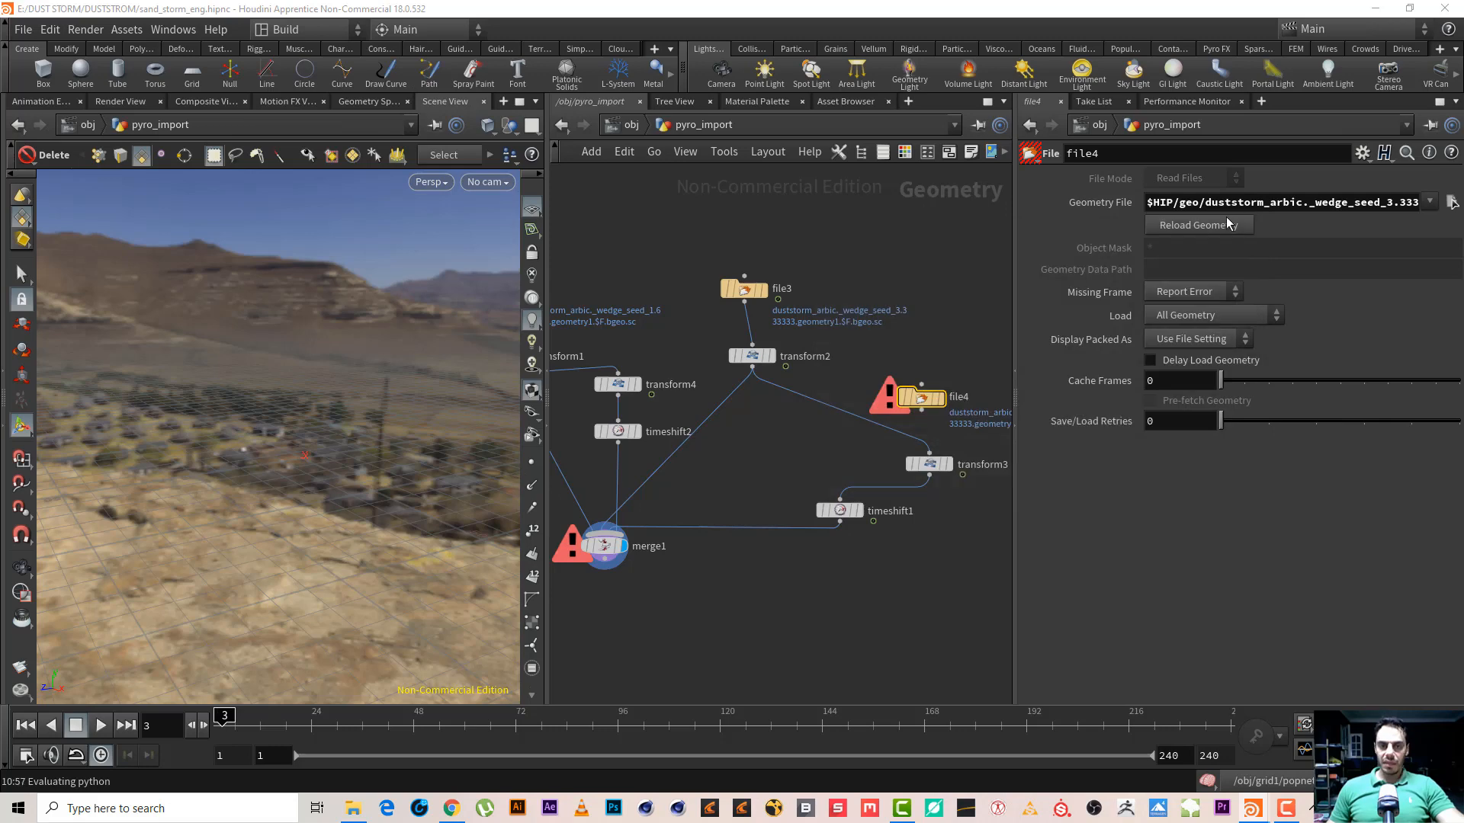
pyautogui.moveTo(931, 339); pyautogui.dragTo(886, 414)
pyautogui.click(972, 454)
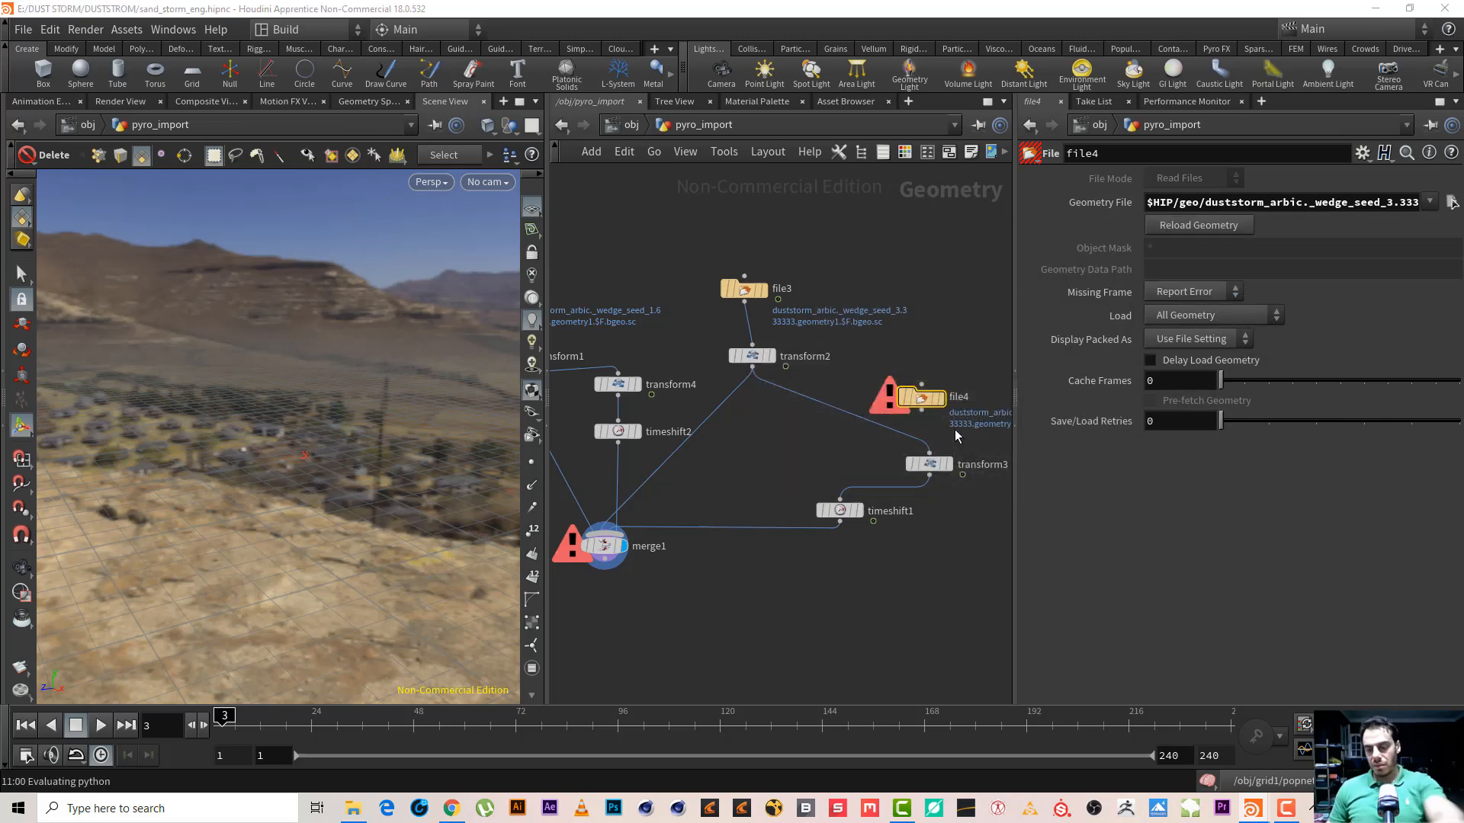
pyautogui.press('Delete')
pyautogui.moveTo(866, 369); pyautogui.dragTo(993, 351, button='middle')
pyautogui.moveTo(686, 231); pyautogui.dragTo(920, 212, button='middle')
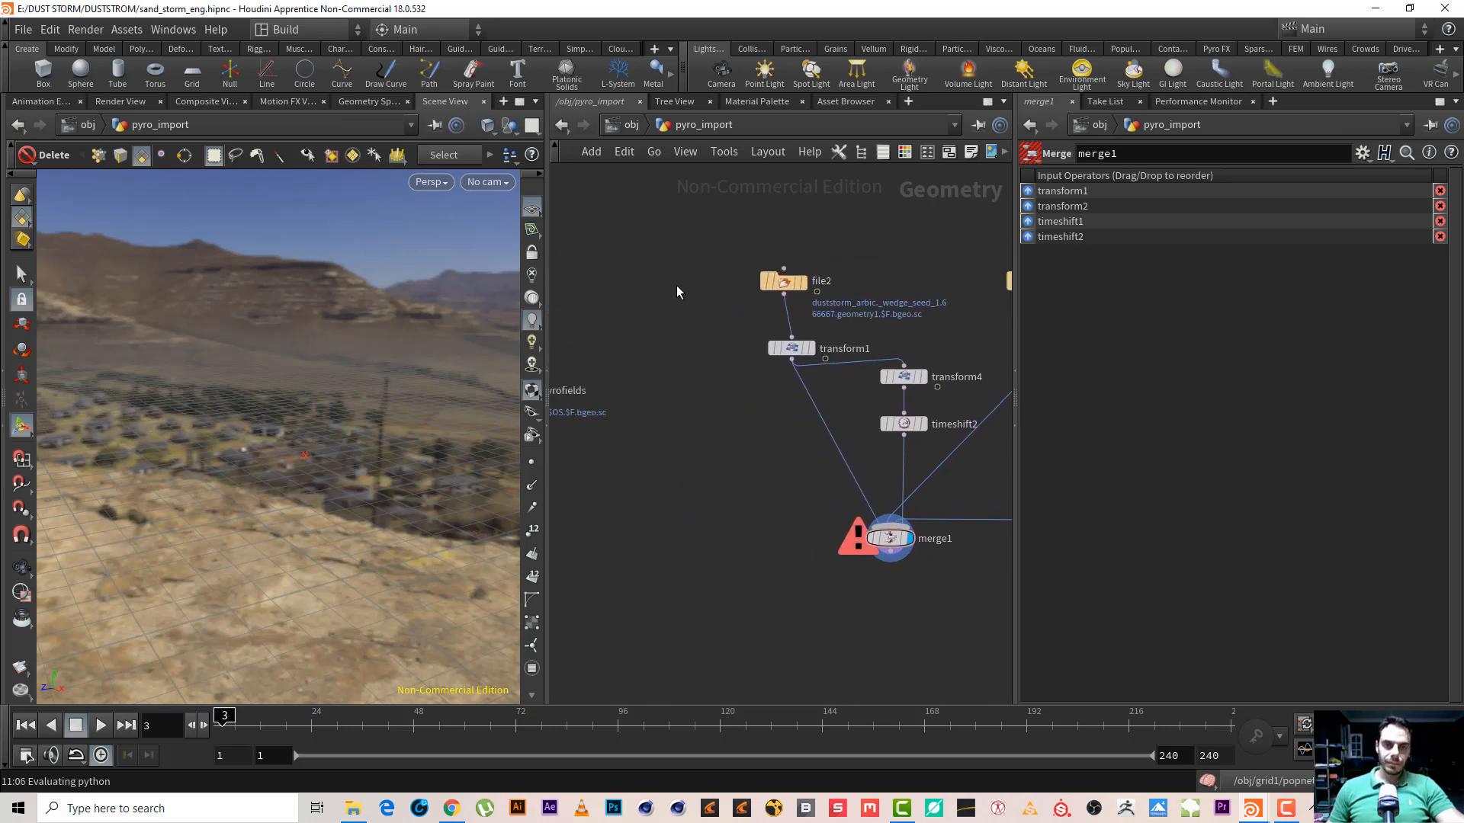
# Add a Billowy Smoke material from the Material Palette to /mat and view its Noise and Density settings
pyautogui.click(626, 125)
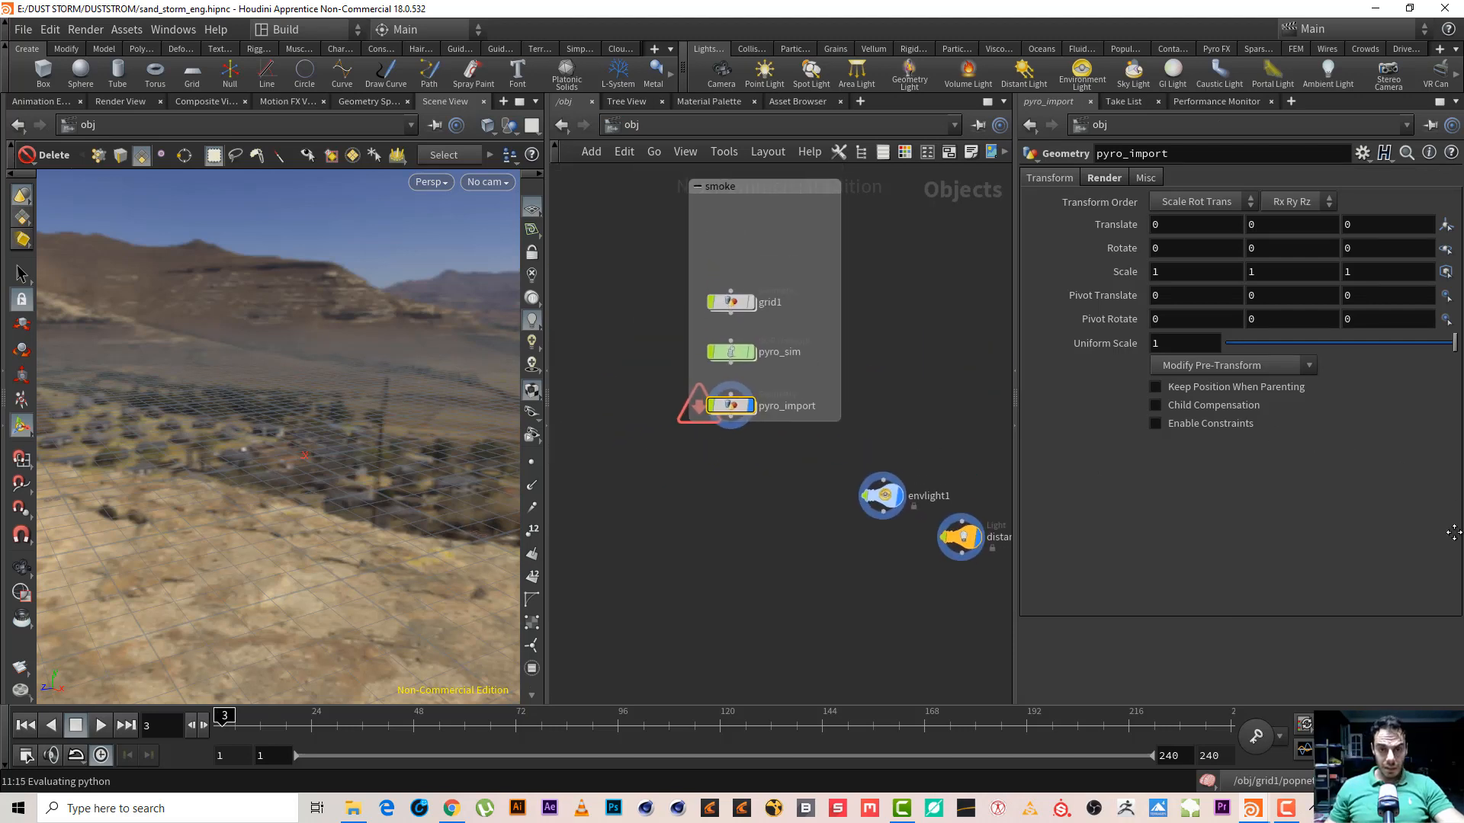
pyautogui.click(698, 125)
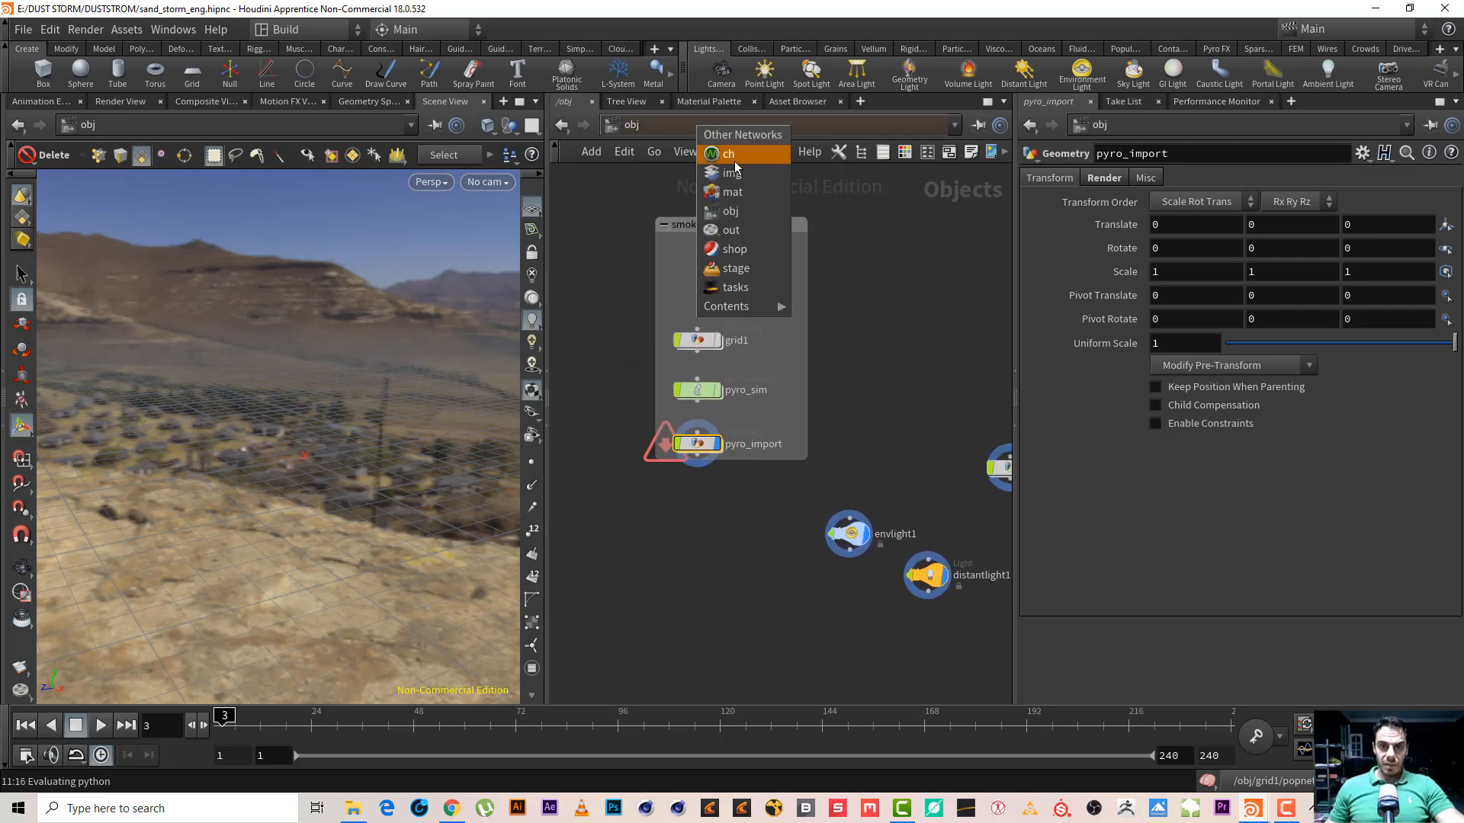
pyautogui.click(725, 190)
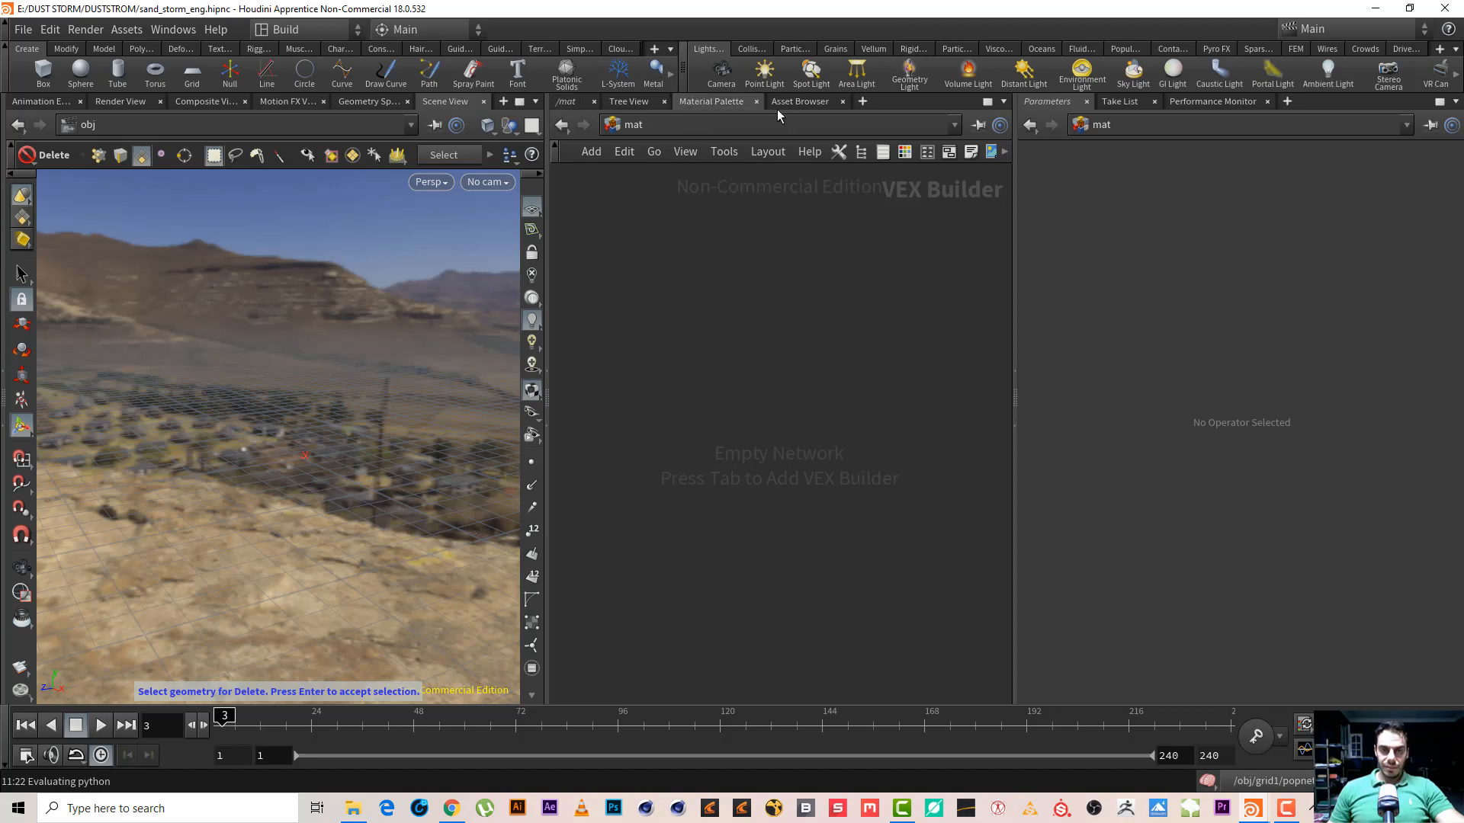
pyautogui.moveTo(669, 300); pyautogui.dragTo(653, 512)
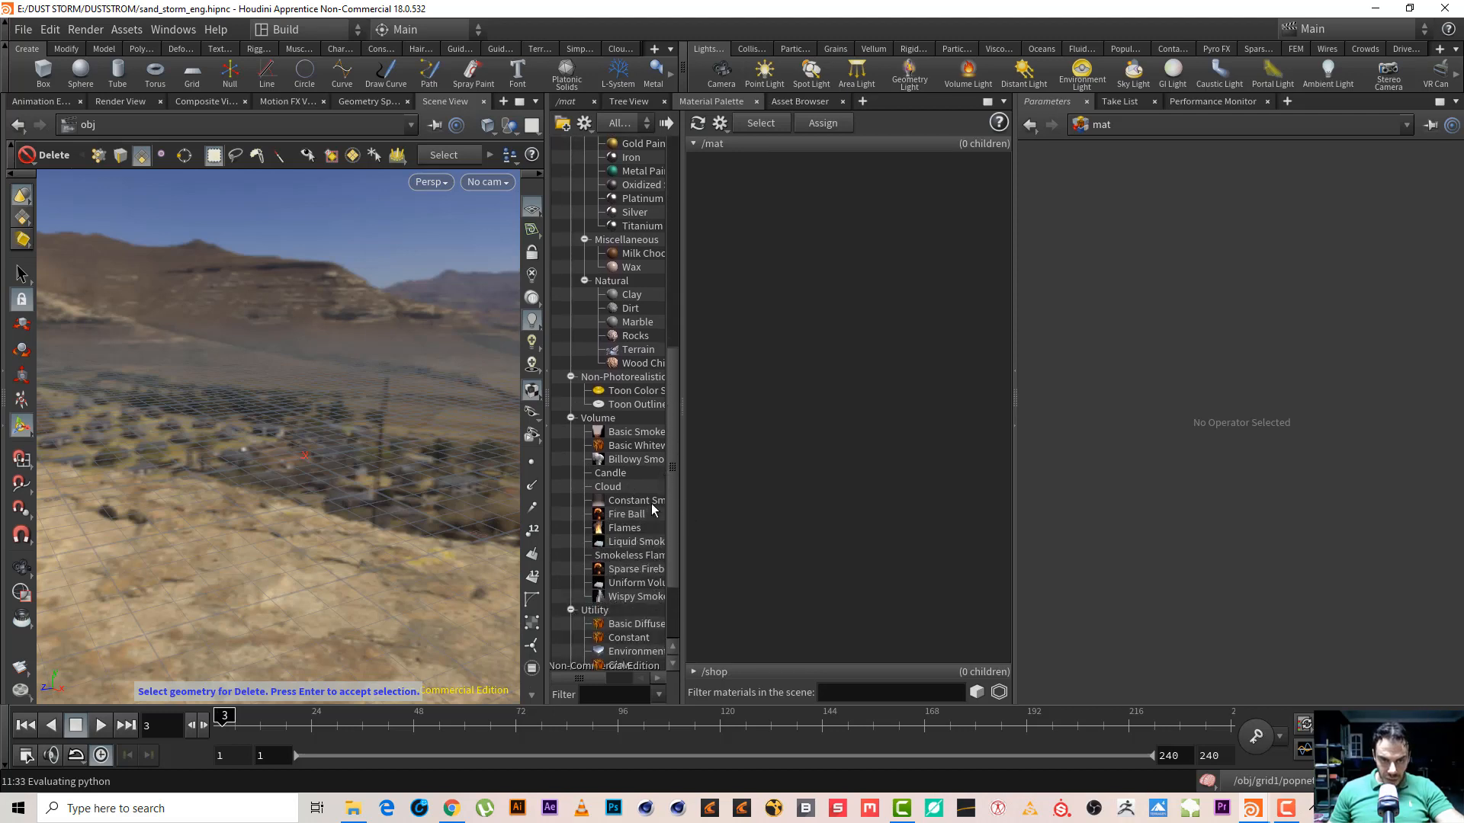
pyautogui.click(650, 463)
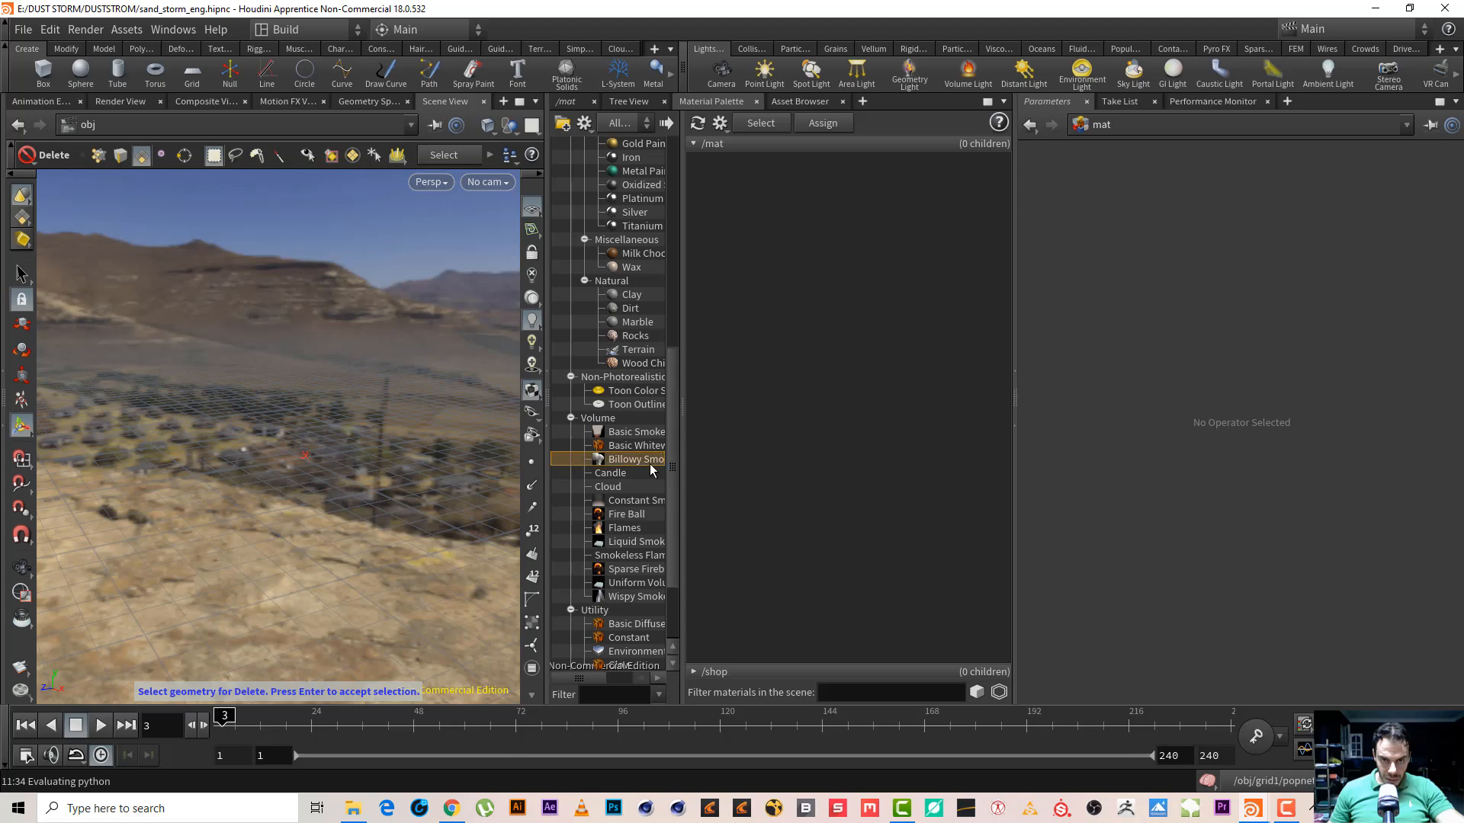
pyautogui.moveTo(639, 467); pyautogui.dragTo(816, 296)
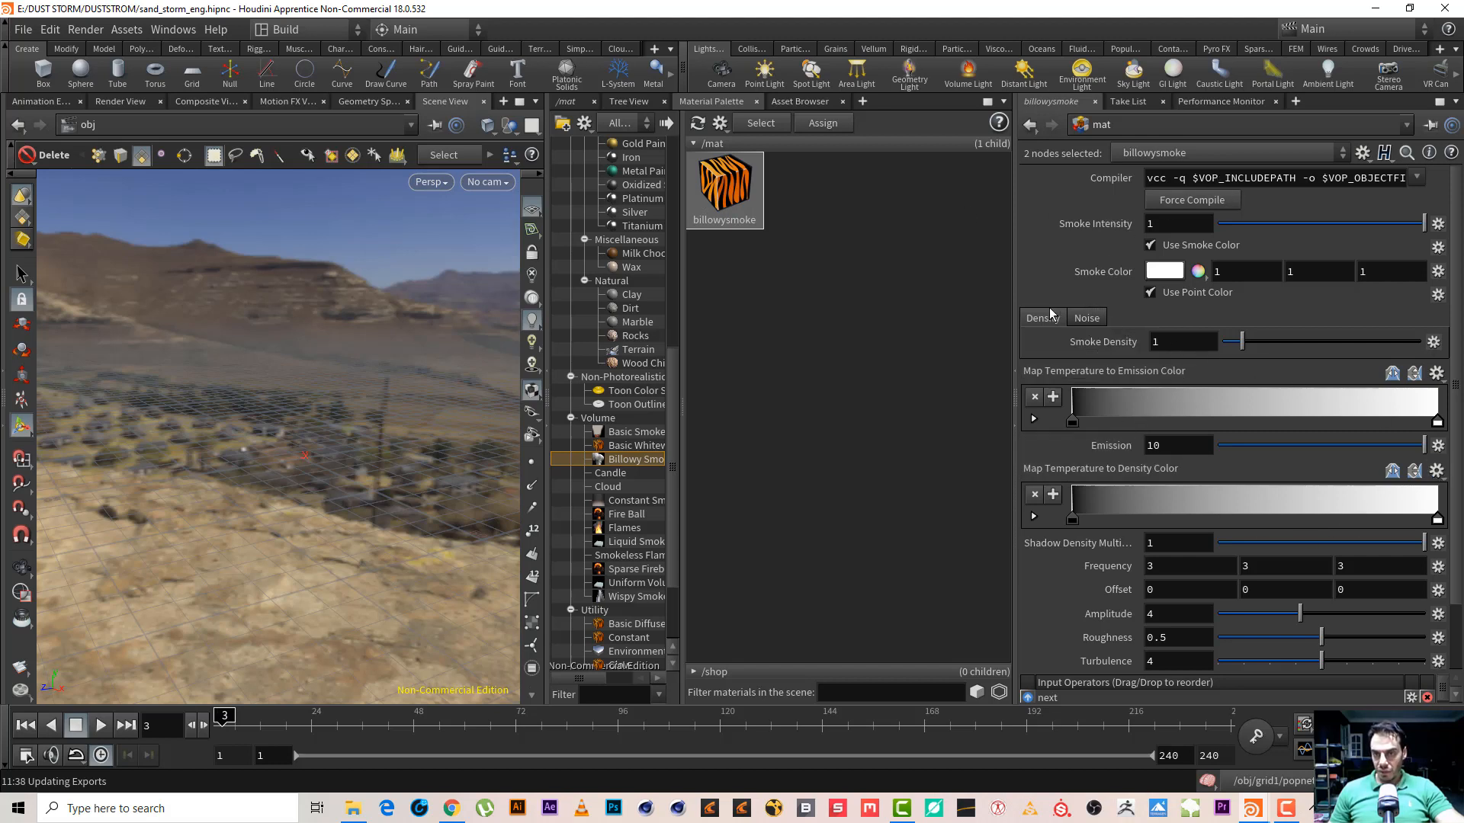
pyautogui.click(1087, 318)
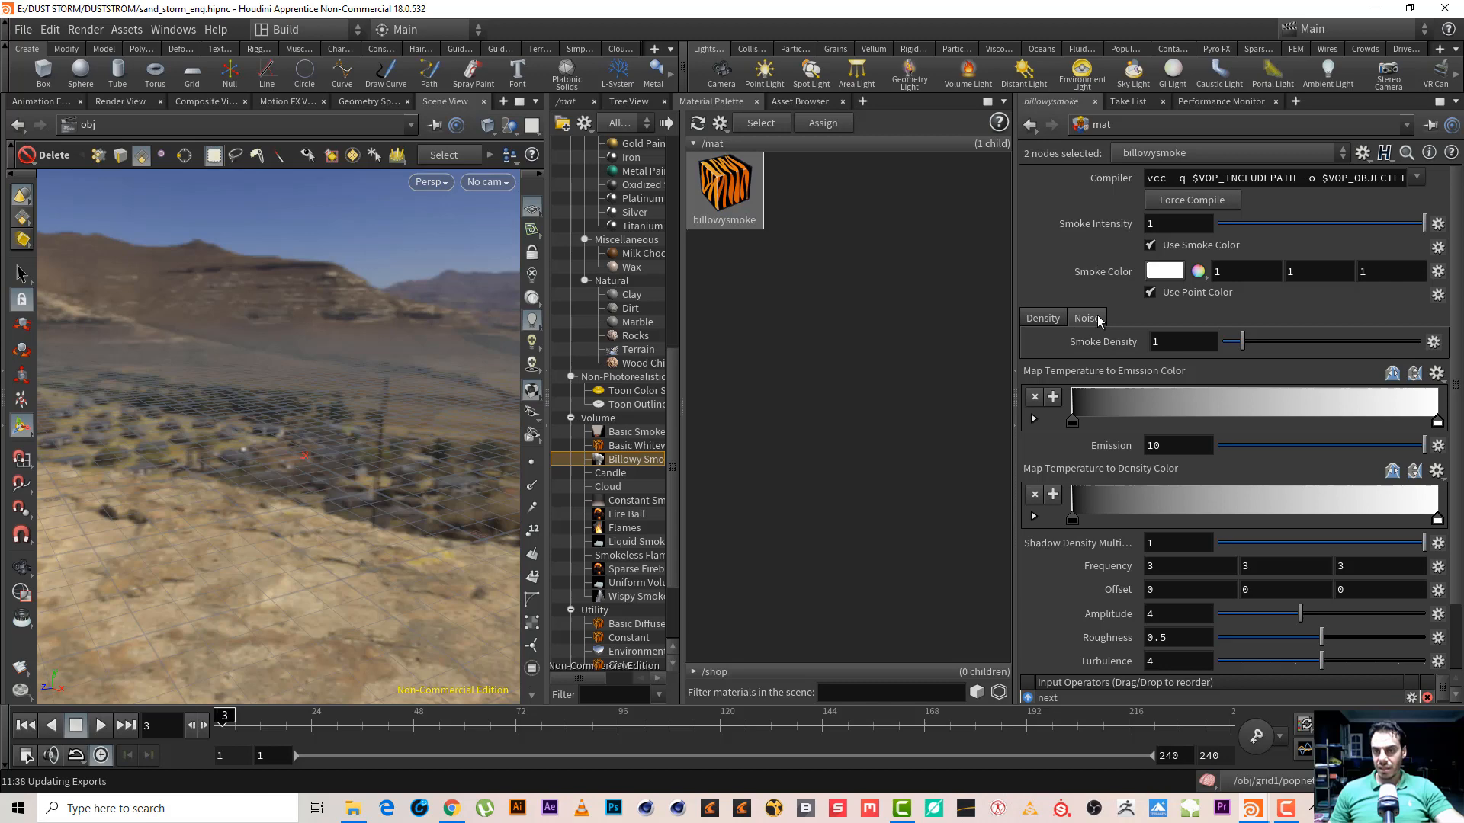
pyautogui.click(1044, 318)
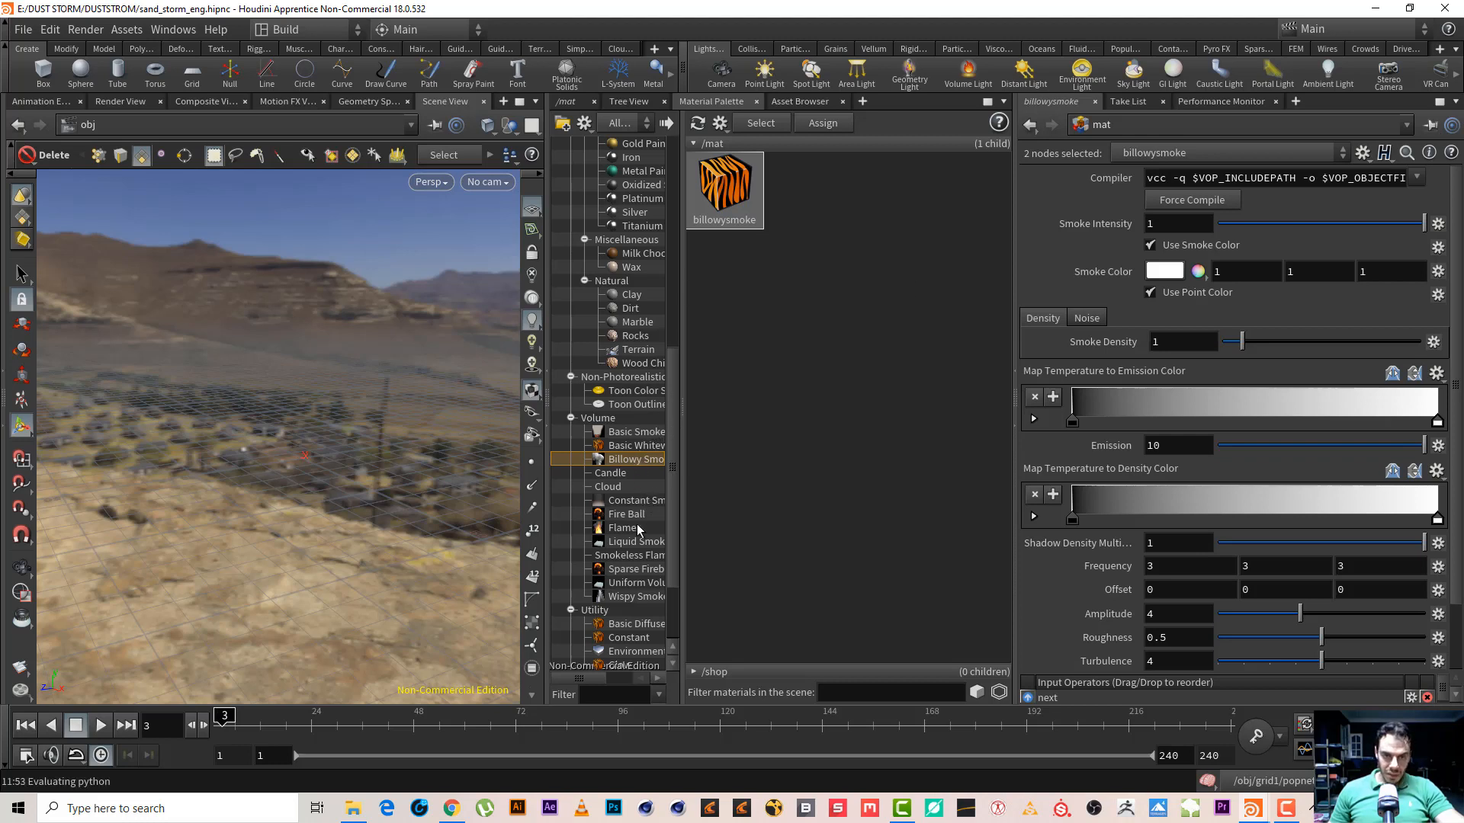
# Delete the billowysmoke material from /mat and return to the object-level network
pyautogui.click(646, 432)
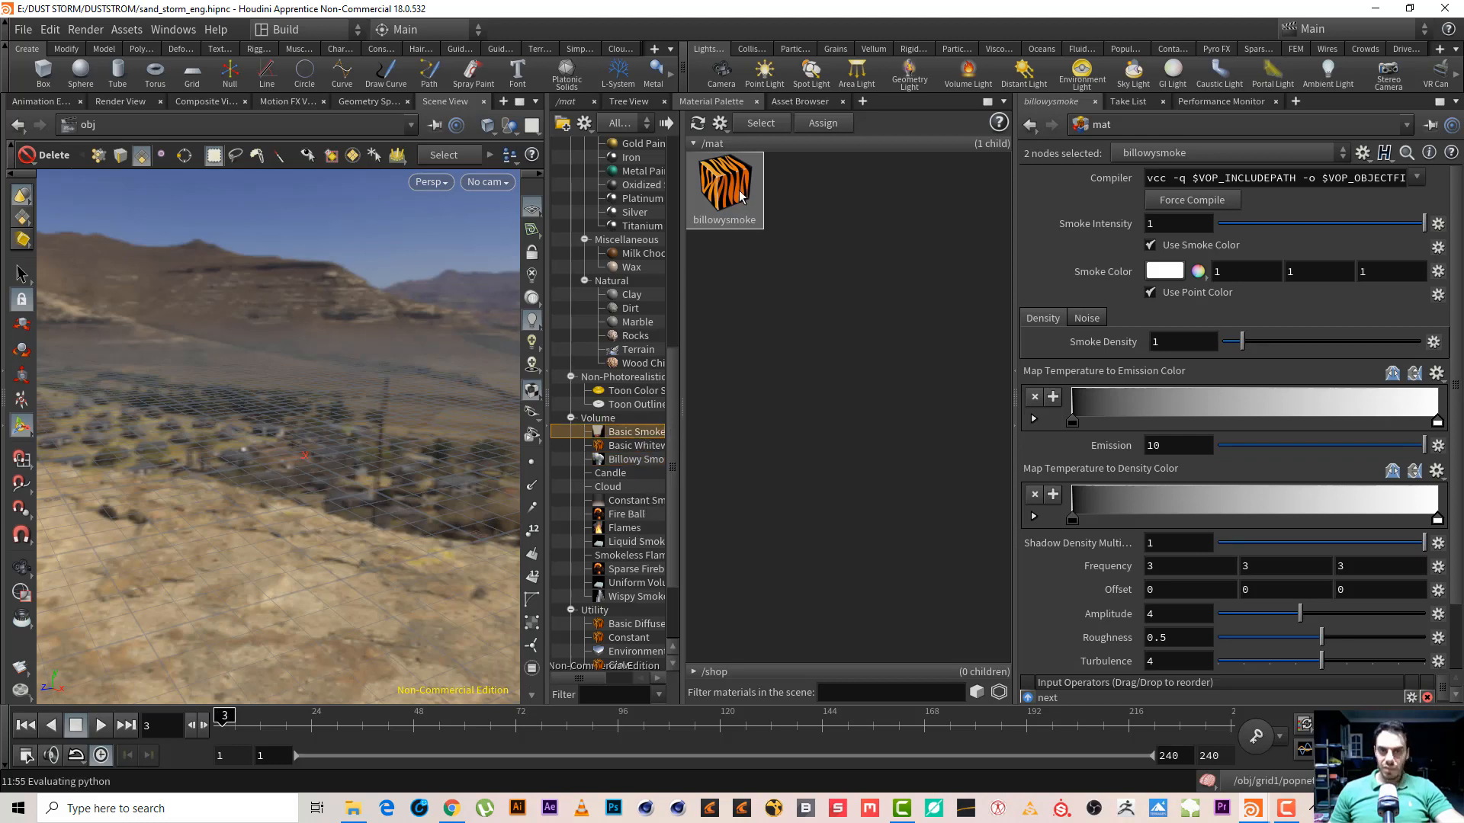
pyautogui.press('Delete')
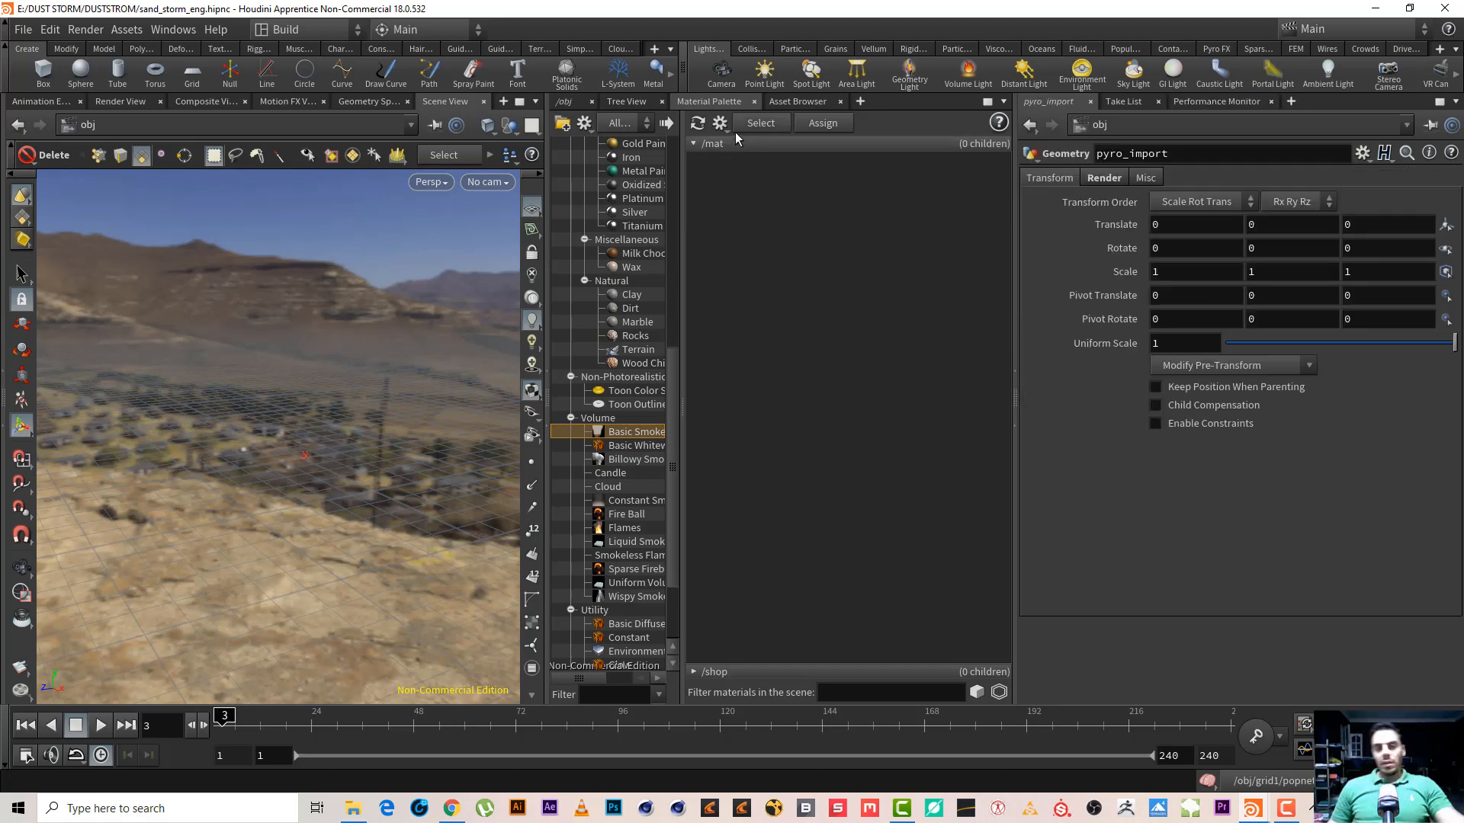
pyautogui.click(568, 101)
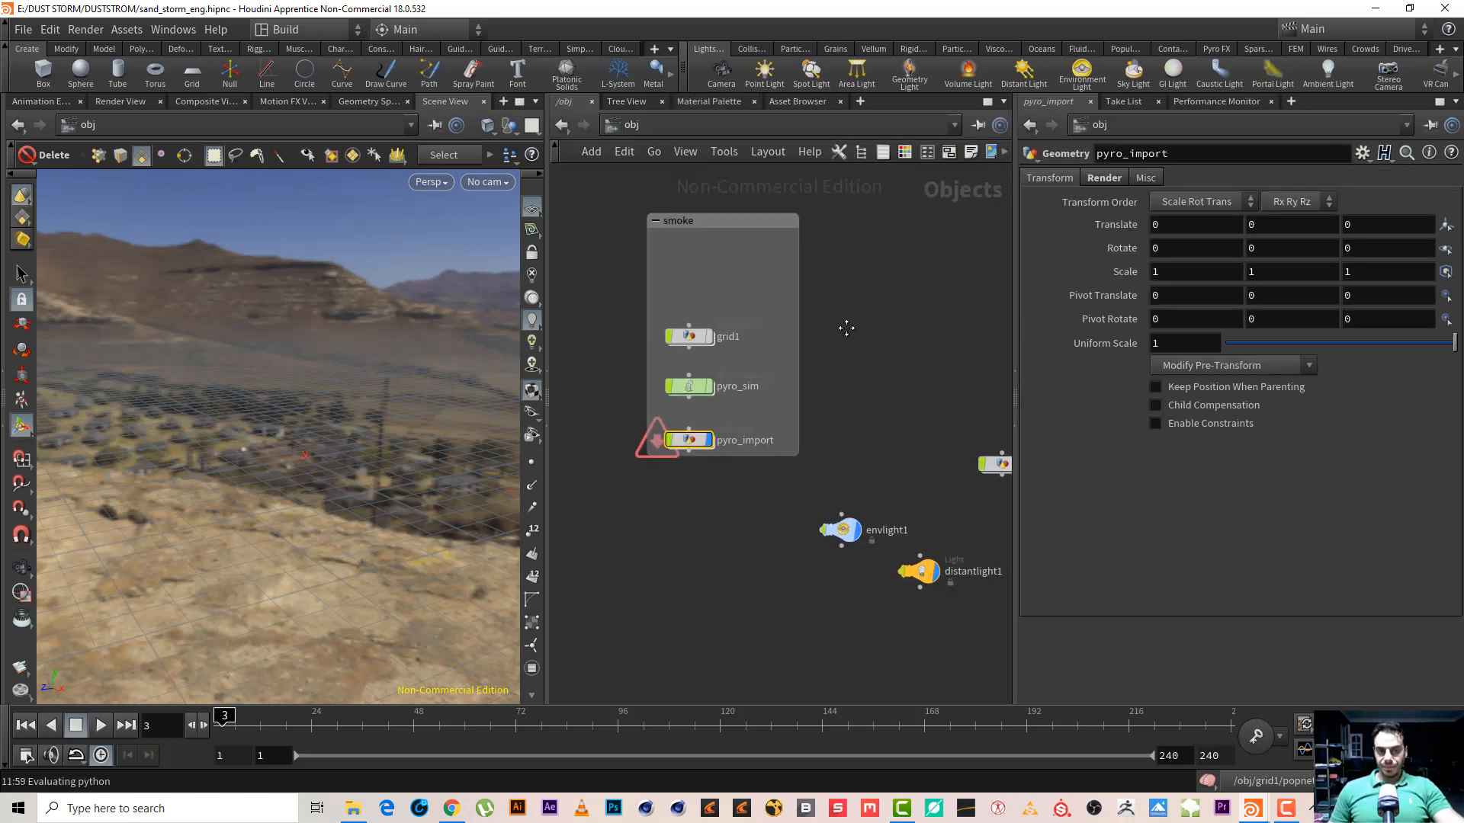
pyautogui.moveTo(846, 328); pyautogui.dragTo(737, 327, button='middle')
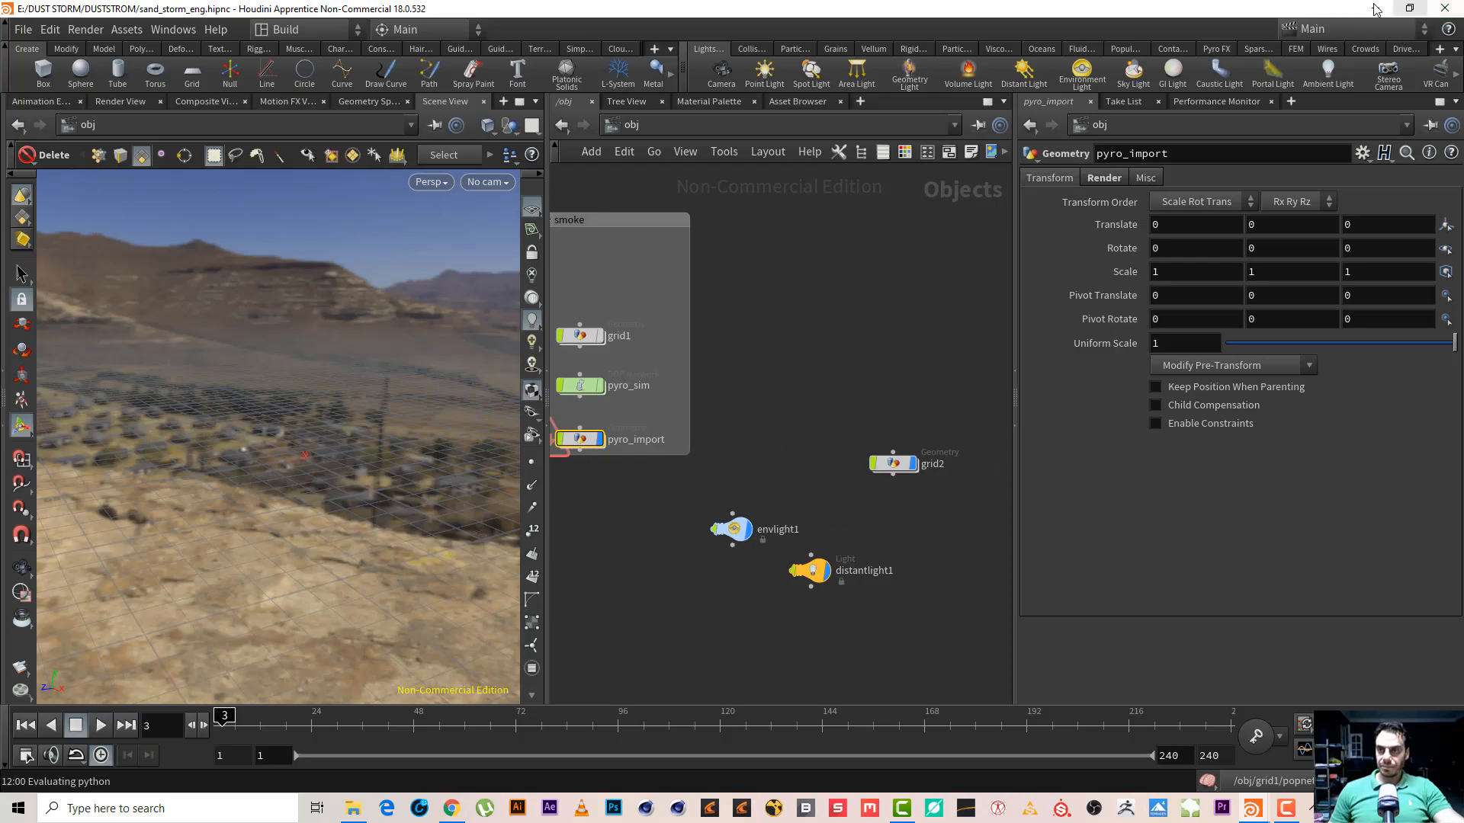